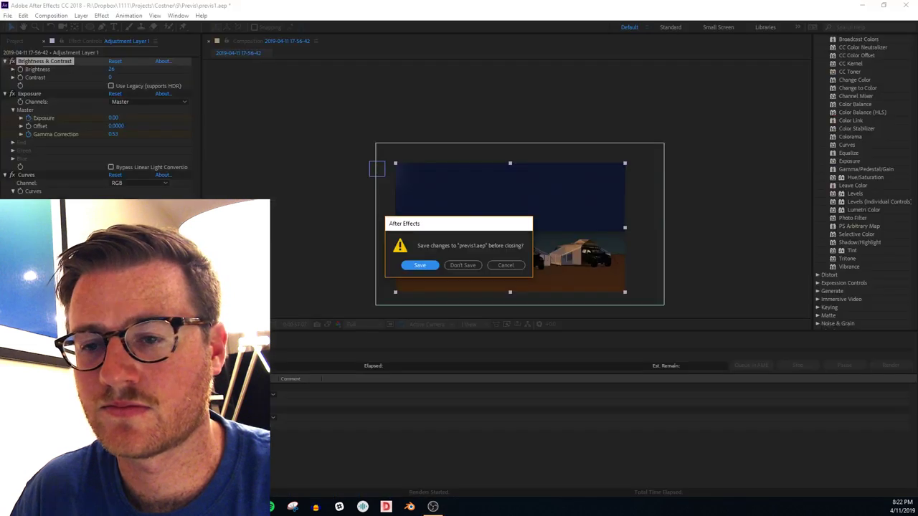
Save the changes to previs1.aep and close After Effects.
left_click(420, 266)
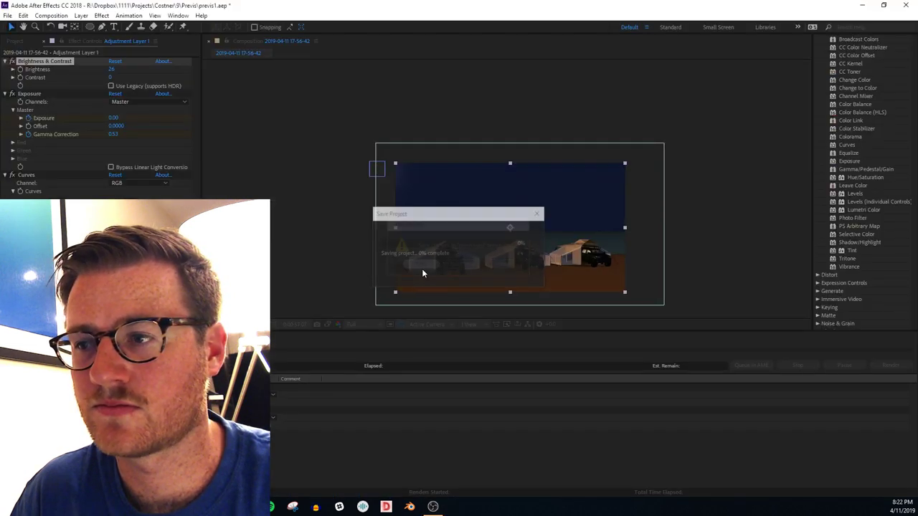
left_click(913, 4)
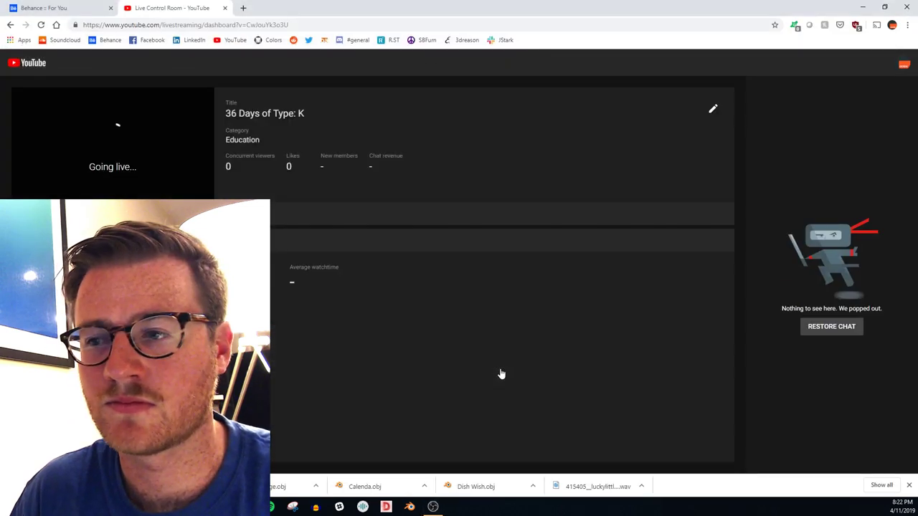
Dismiss the browser's list of recent downloads and switch to Blender.
left_click(498, 366)
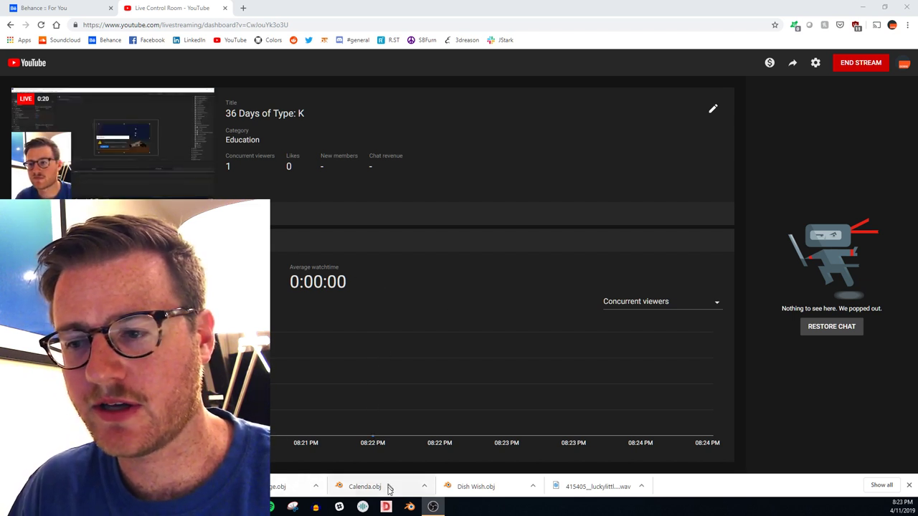
left_click(908, 486)
left_click(410, 506)
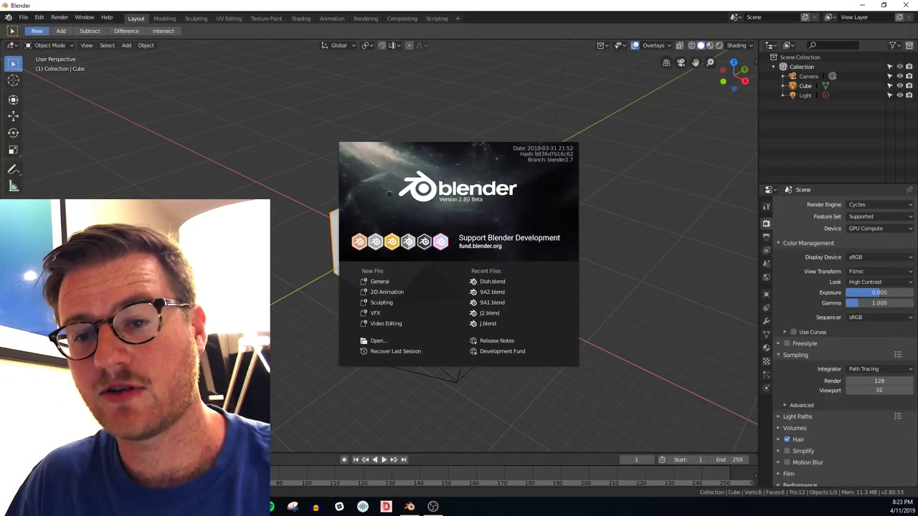
Switch to the browser, open the designer's Instagram profile in a new tab and review the pink letter posts before returning to the live stream dashboard.
key("alt+Tab")
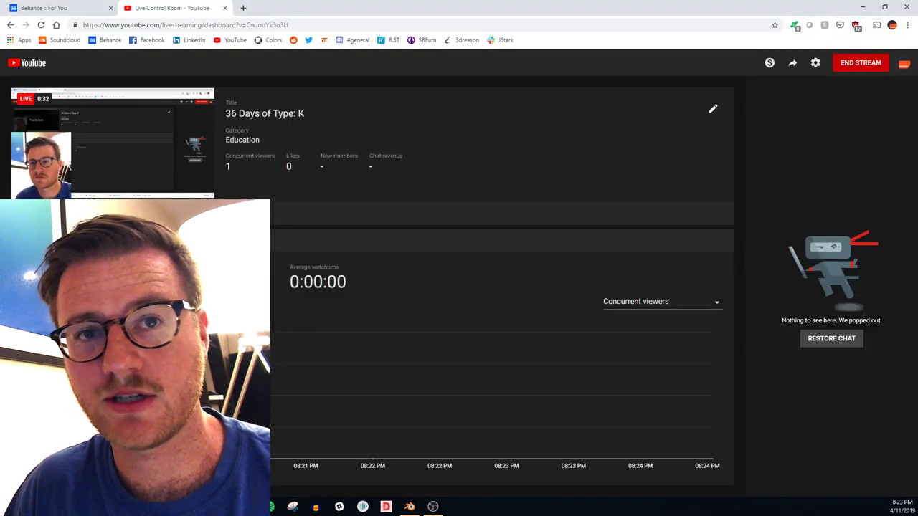
left_click(243, 8)
type("instagram.com/derekjelliott/")
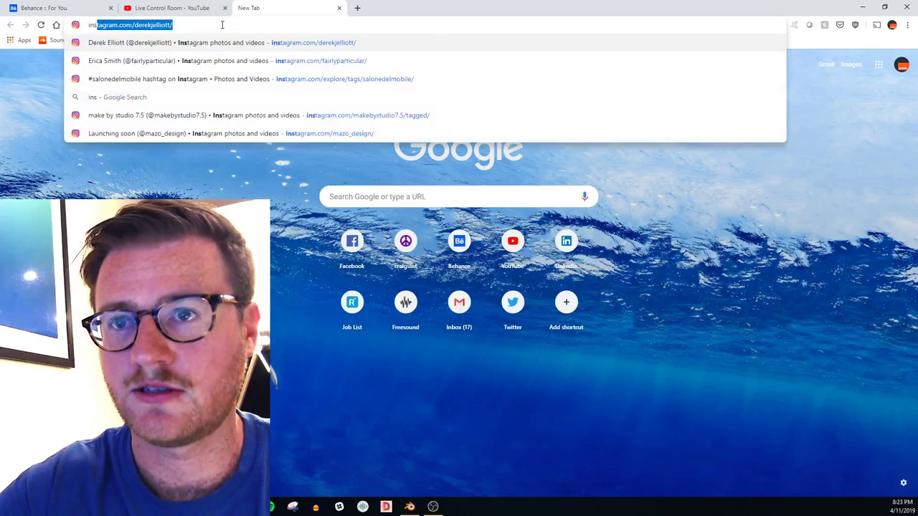
key("Return")
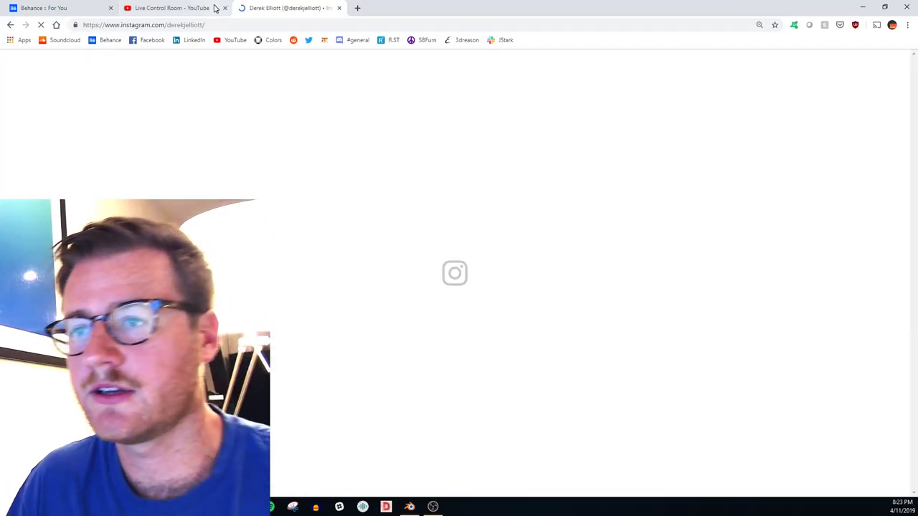
scroll(467, 191, "down", 10)
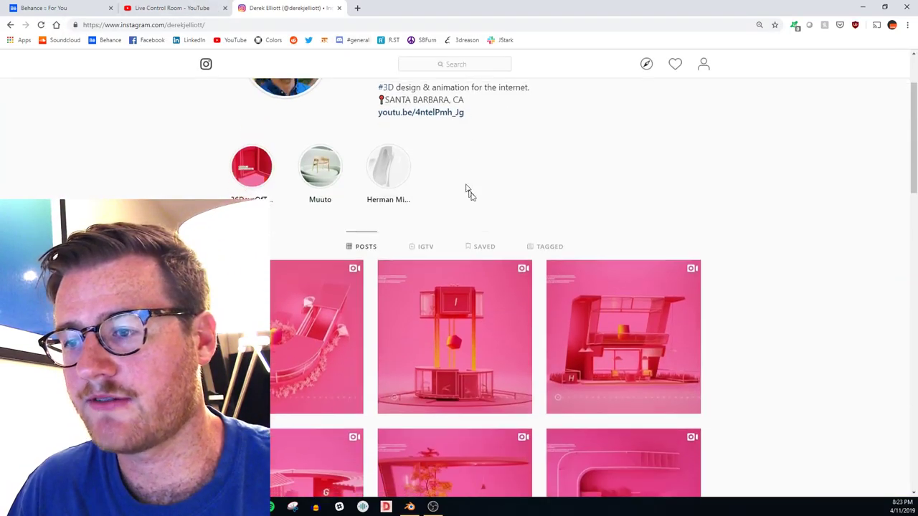
scroll(594, 263, "up", 3)
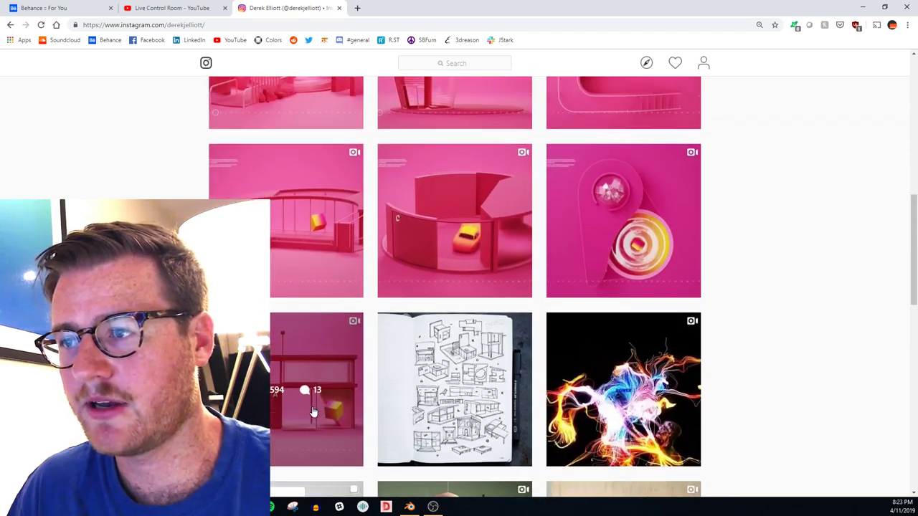
scroll(441, 250, "up", 3)
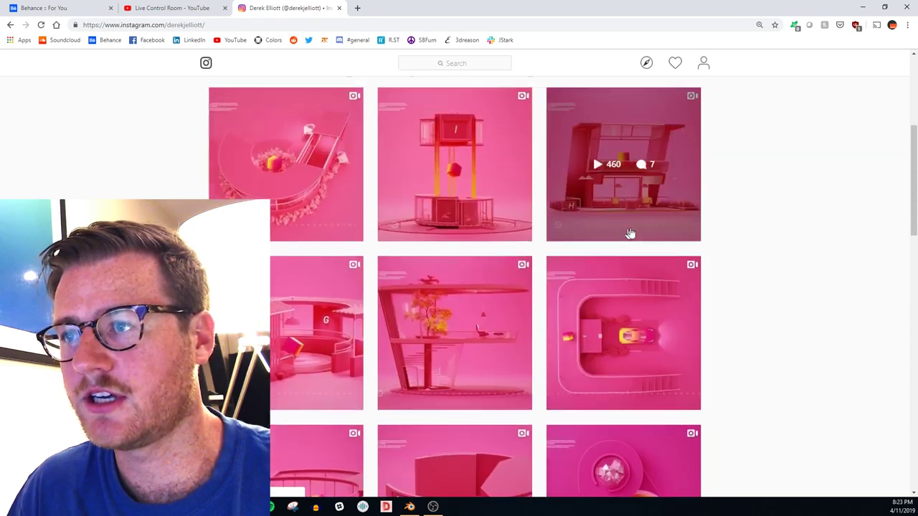
scroll(291, 227, "up", 1)
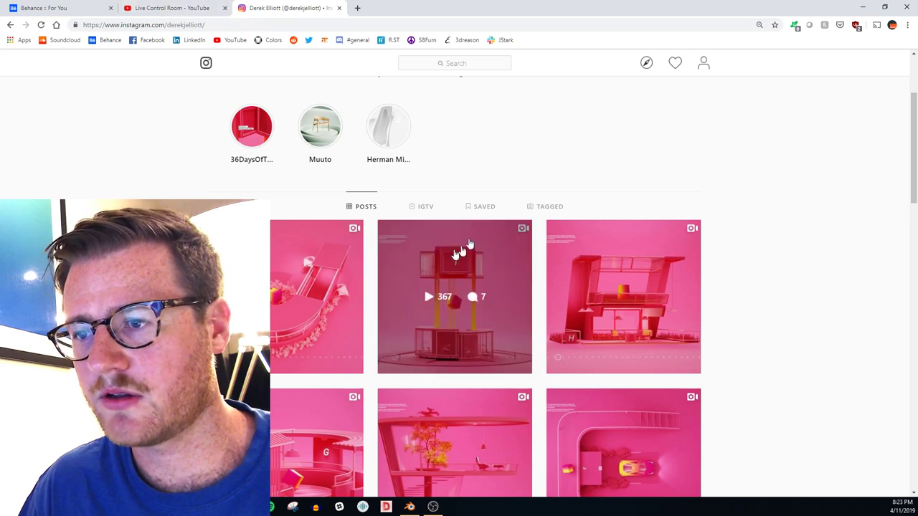
scroll(401, 301, "down", 1)
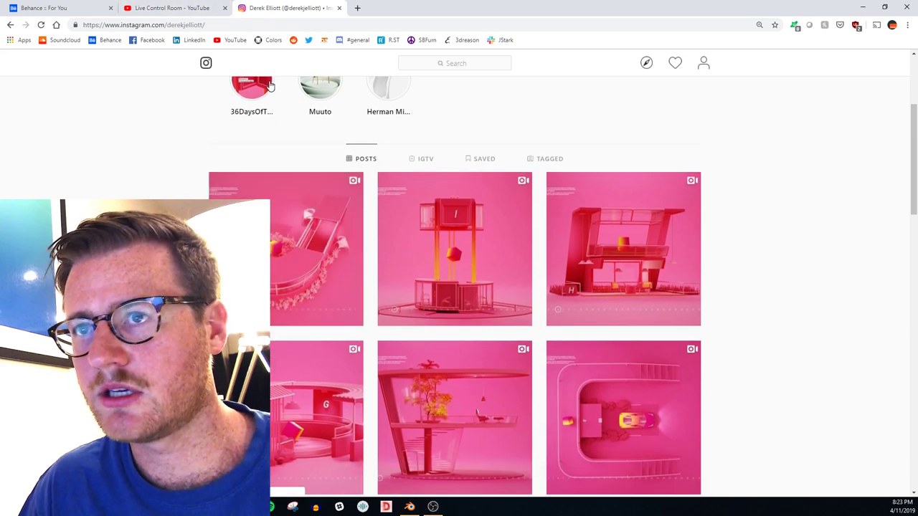
left_click(163, 9)
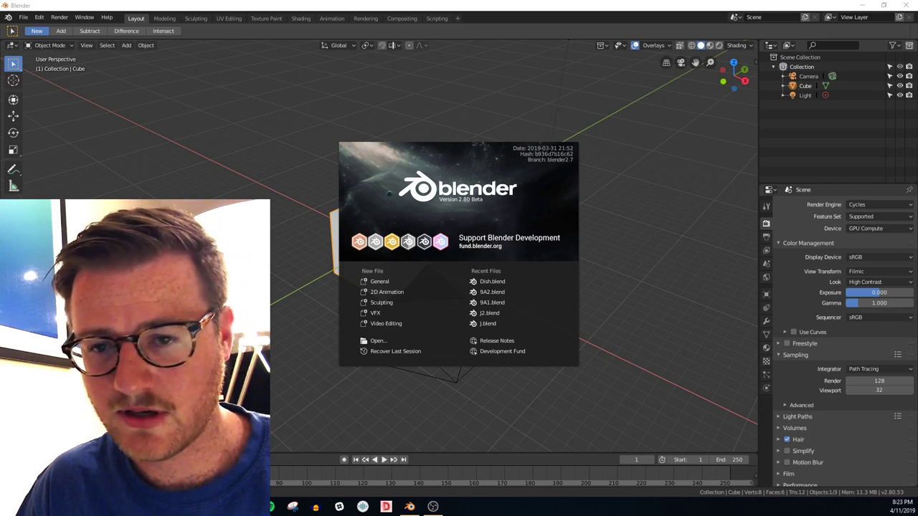
key("alt+Tab")
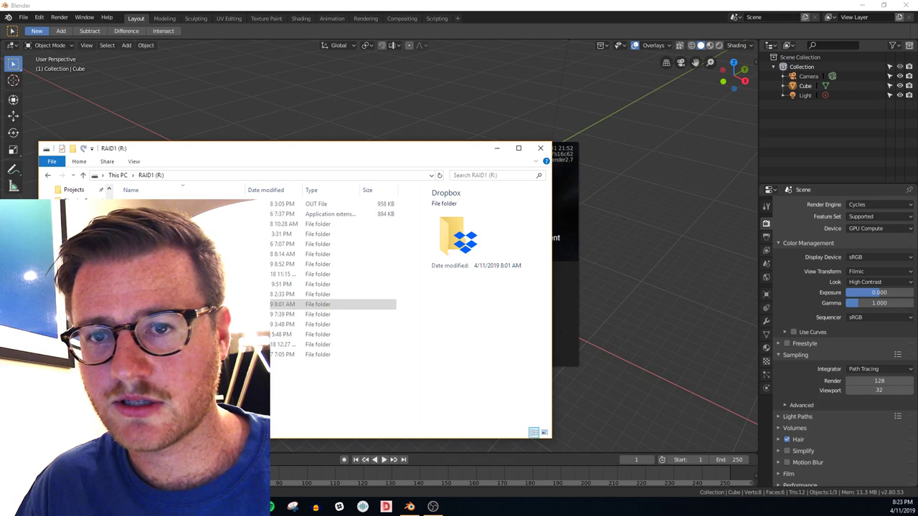
left_click(74, 209)
left_click_drag(265, 157, 0, 157)
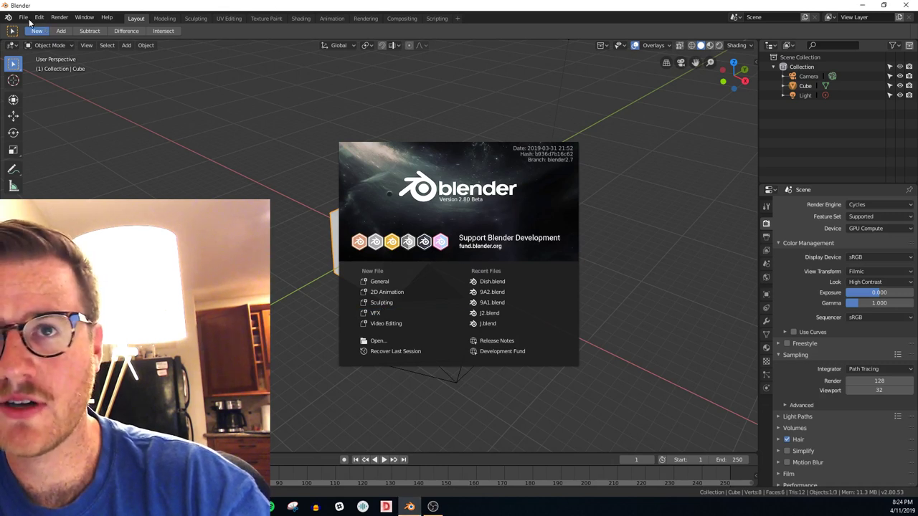
Dismiss the splash screen and open the recent file Base_Pieces.blend.
left_click(26, 22)
left_click(24, 19)
mouse_move(84, 50)
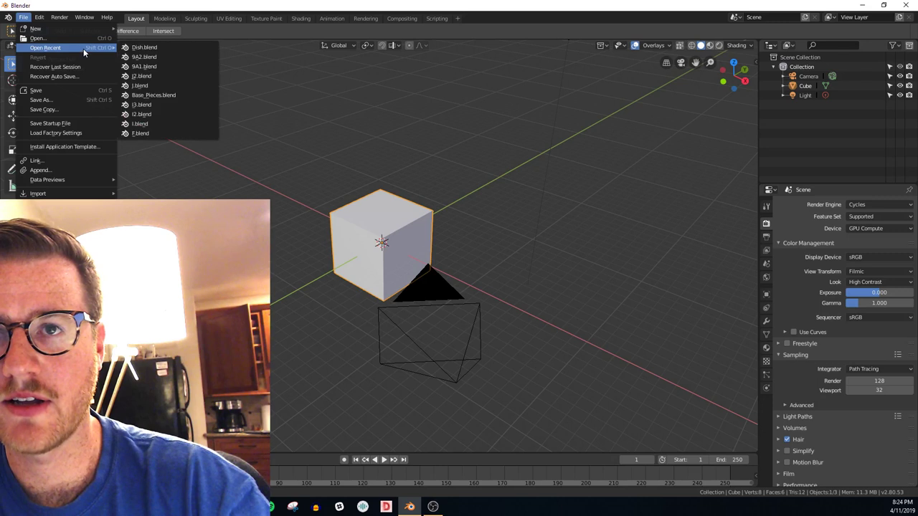
left_click(154, 95)
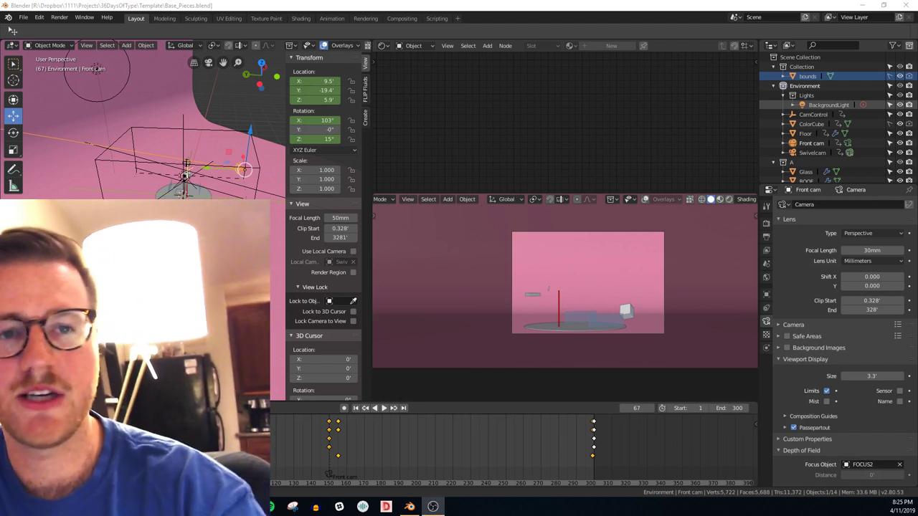
Play the template scene's camera animation and scrub back to its early frames to review the camera move.
key("space")
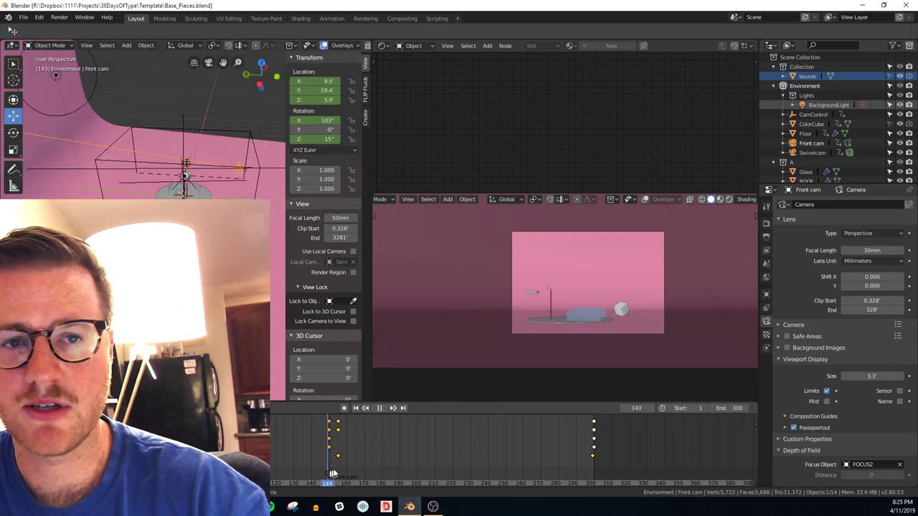
left_click_drag(334, 456, 84, 455)
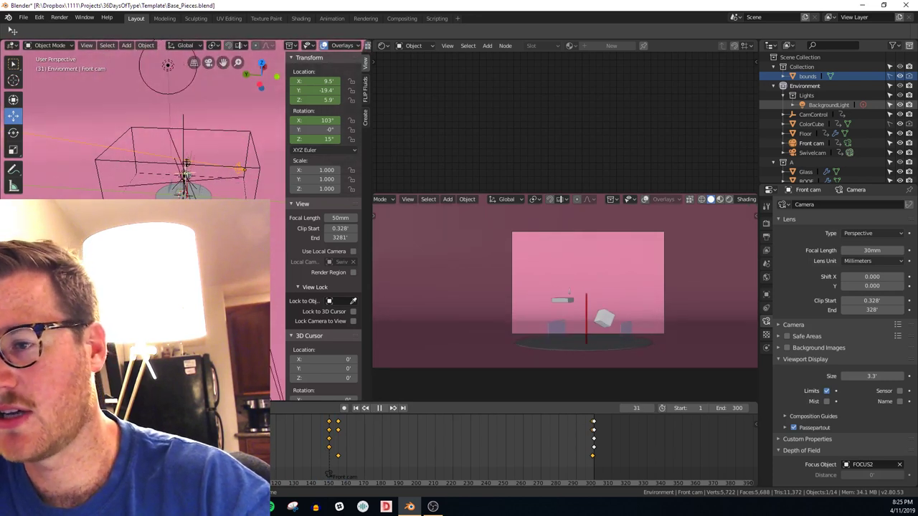
key("space")
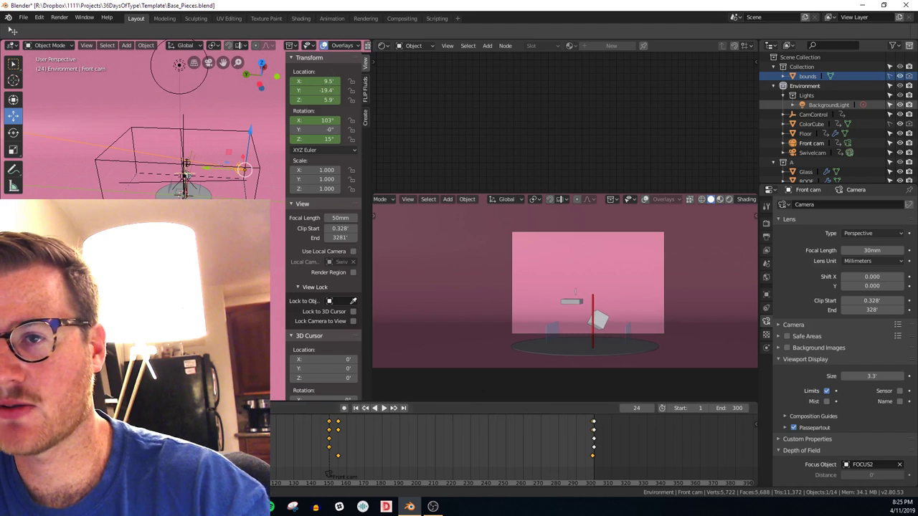
scroll(108, 122, "up", 1)
middle_click_drag(107, 122, 136, 175, "shift")
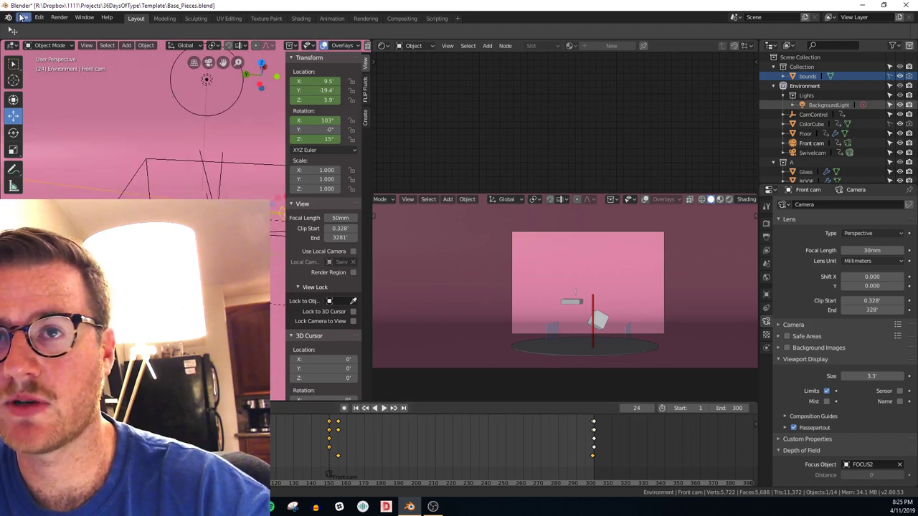
Open the recent file J.blend and view the letter J building through the scene camera.
left_click(24, 17)
mouse_move(72, 48)
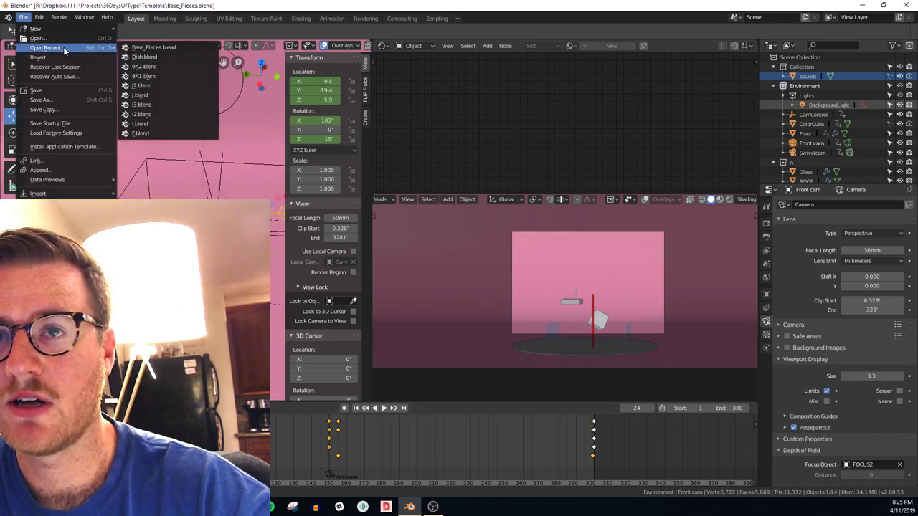
left_click(141, 95)
scroll(614, 308, "down", 7)
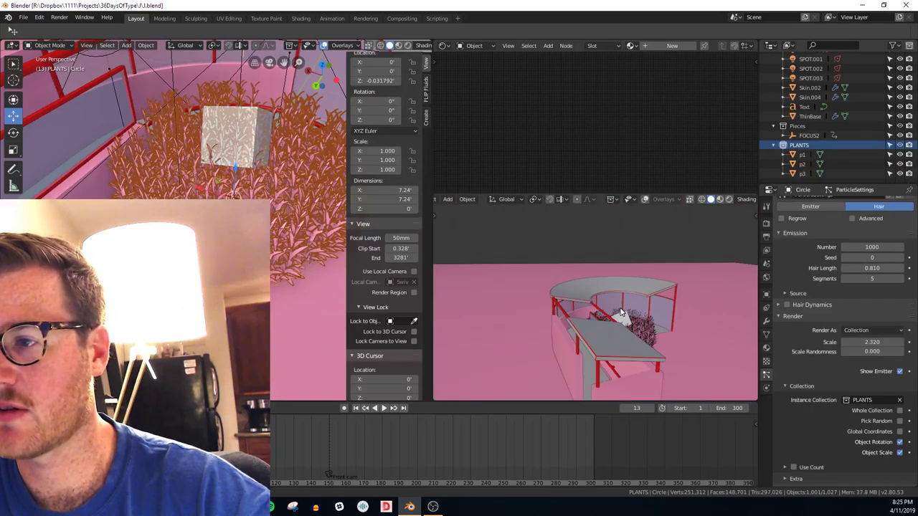
key("KP_0")
key("KP_0")
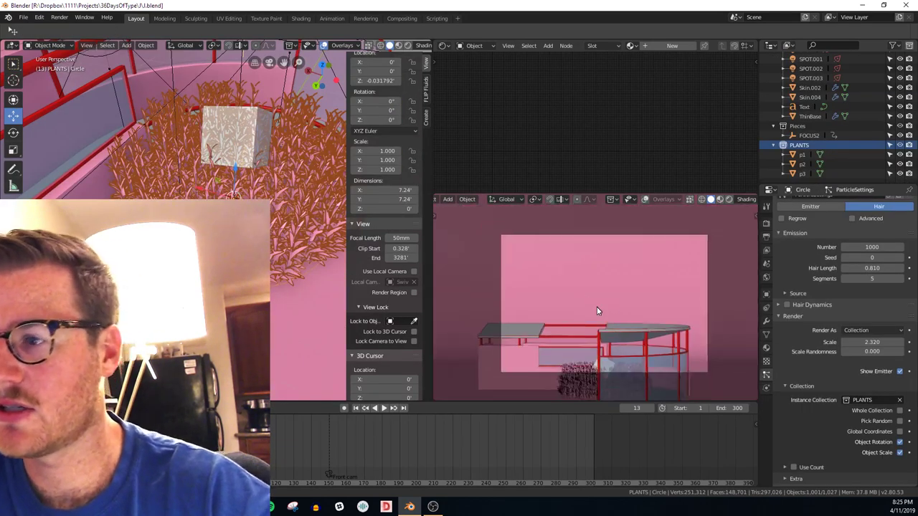
scroll(597, 306, "down", 2)
Play and scrub the J scene's animation, then examine the whole building and its plants from outside.
key("space")
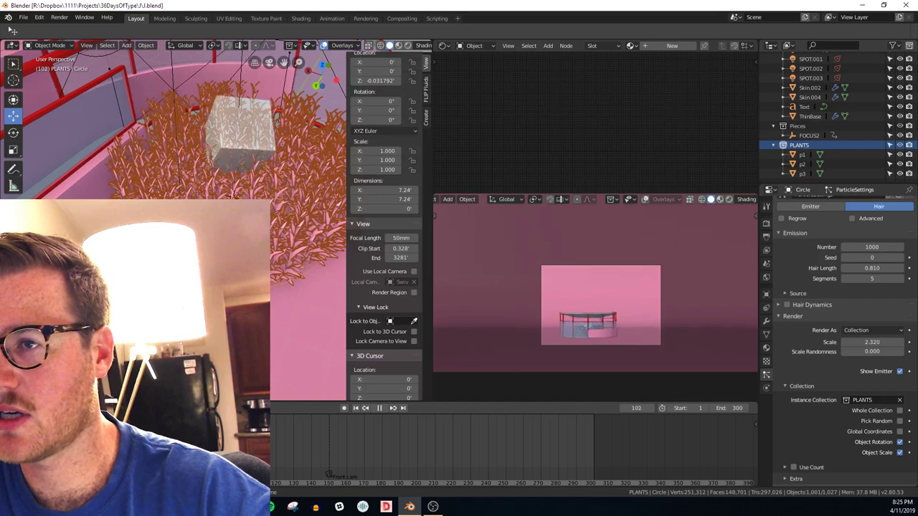
left_click_drag(333, 426, 236, 474)
key("space")
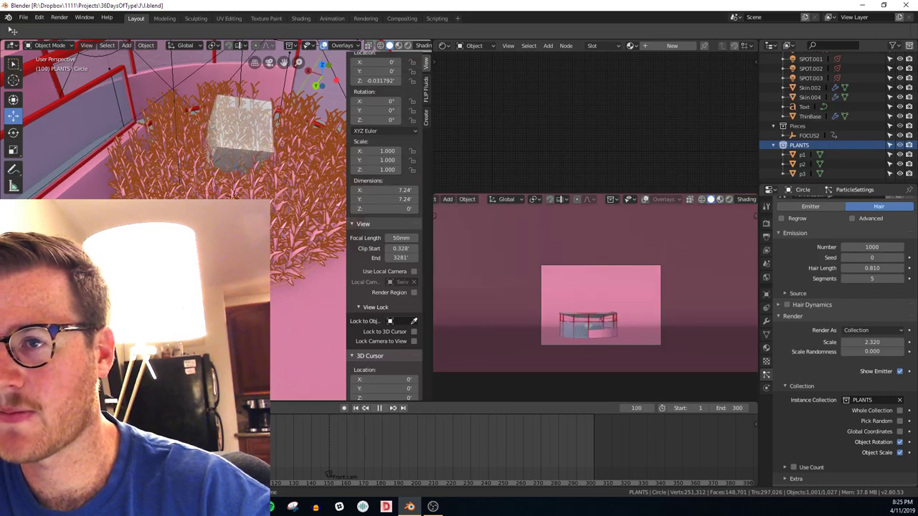
scroll(173, 122, "down", 8)
middle_click_drag(301, 143, 71, 173)
middle_click_drag(301, 180, 72, 147)
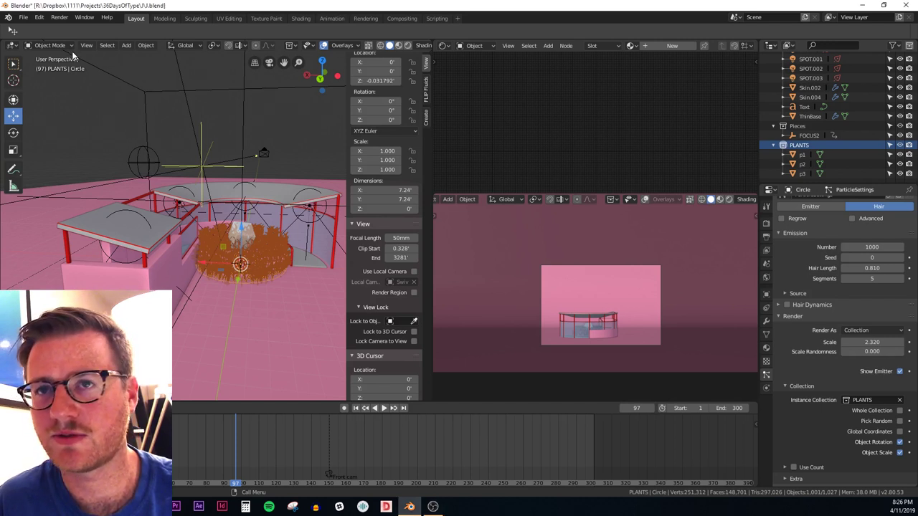
left_click(24, 18)
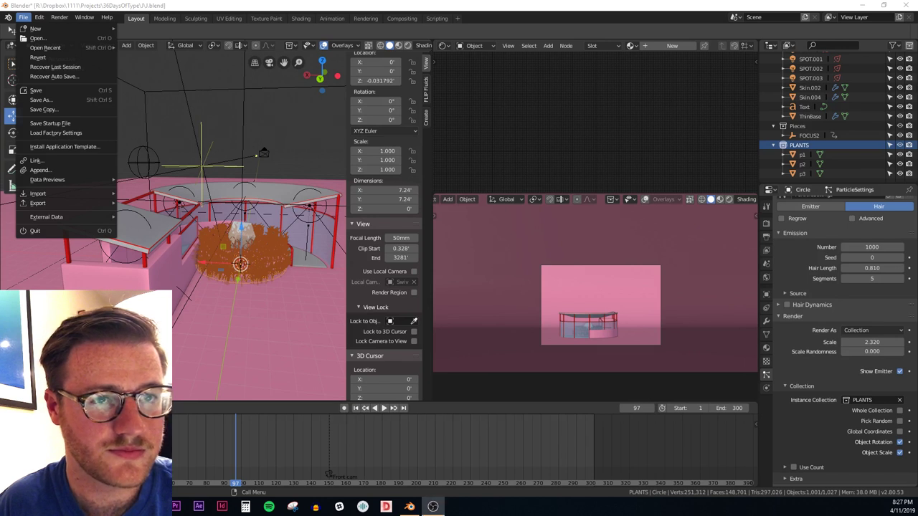
key("Escape")
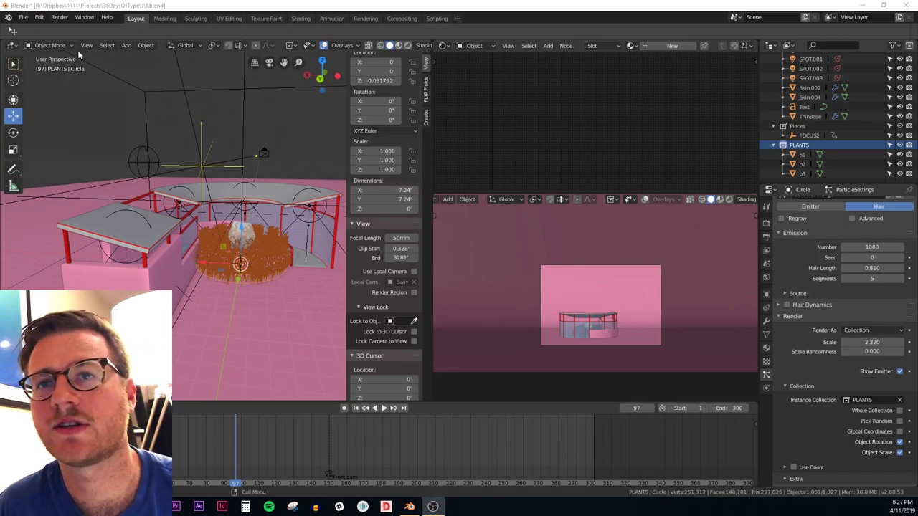
left_click(24, 17)
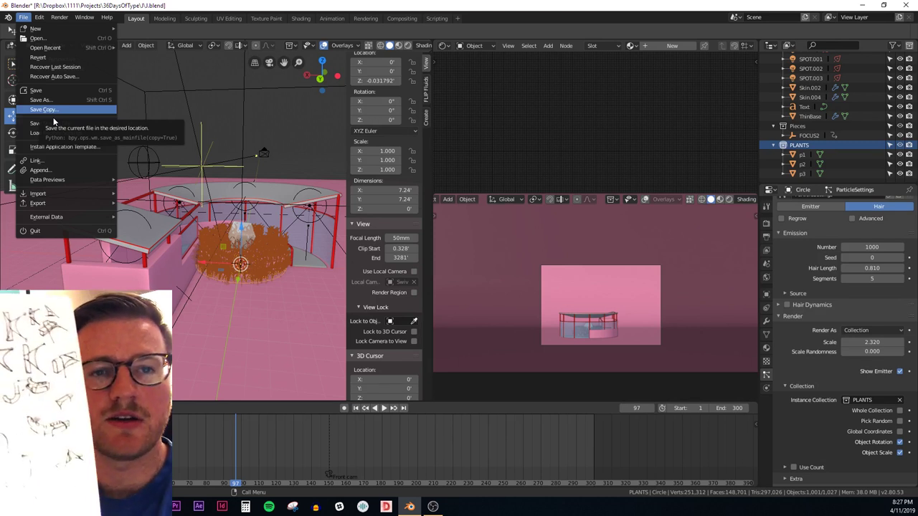
mouse_move(90, 217)
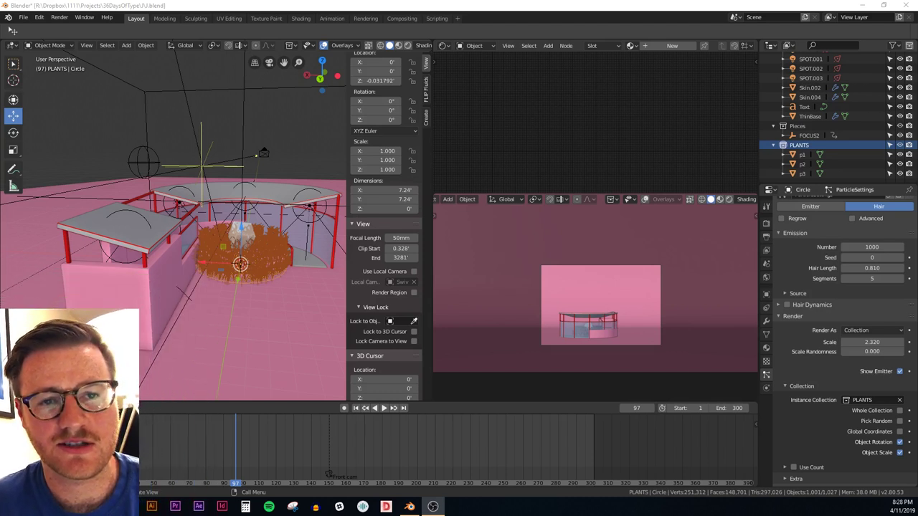
Toggle the Blender window to fullscreen.
left_click(84, 17)
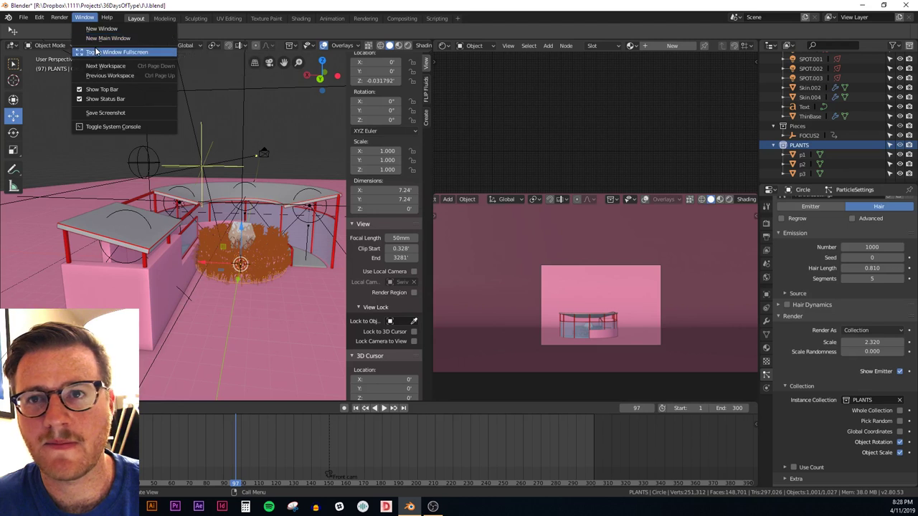
left_click(95, 38)
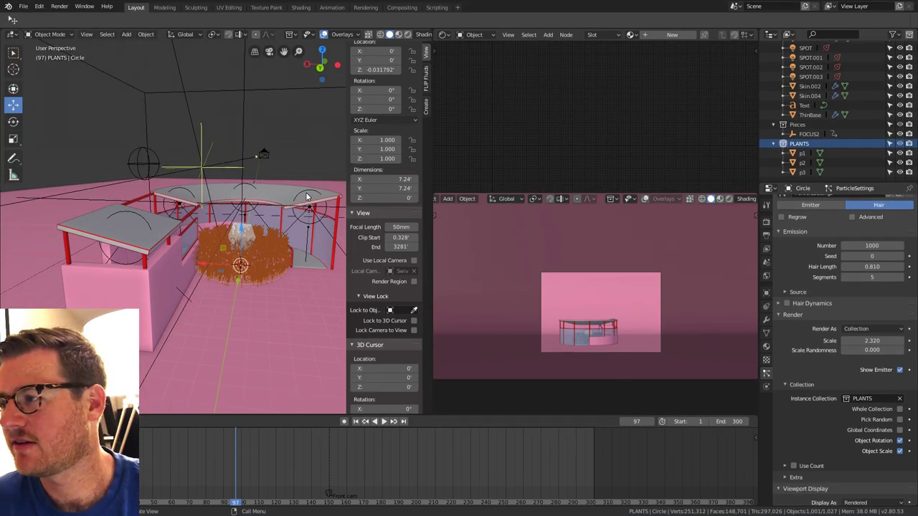
middle_click_drag(262, 131, 286, 179)
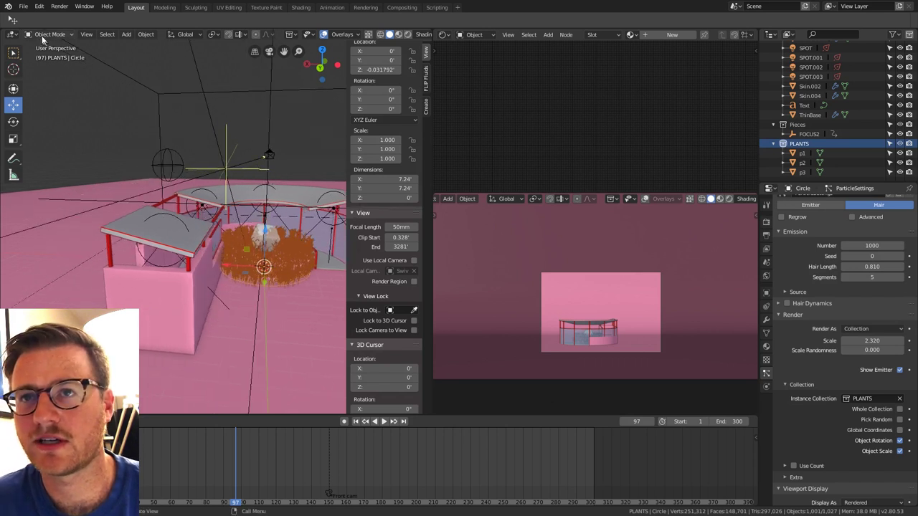
Reopen the recent template file Base_Pieces.blend.
left_click(24, 6)
mouse_move(65, 36)
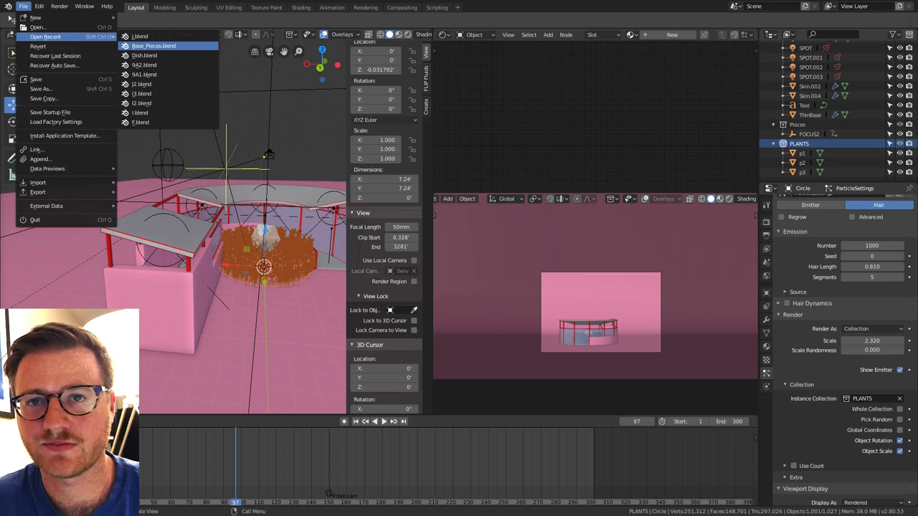
left_click(153, 46)
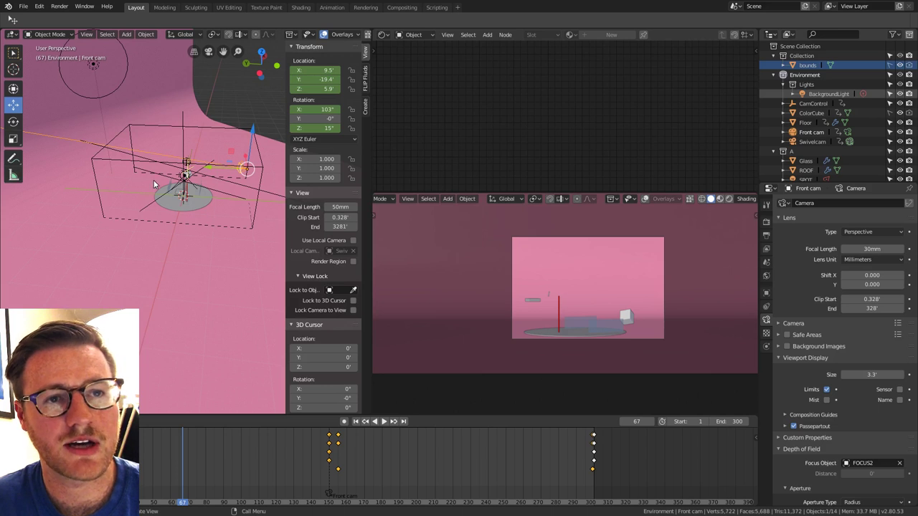
scroll(184, 188, "up", 2)
middle_click_drag(184, 188, 80, 97)
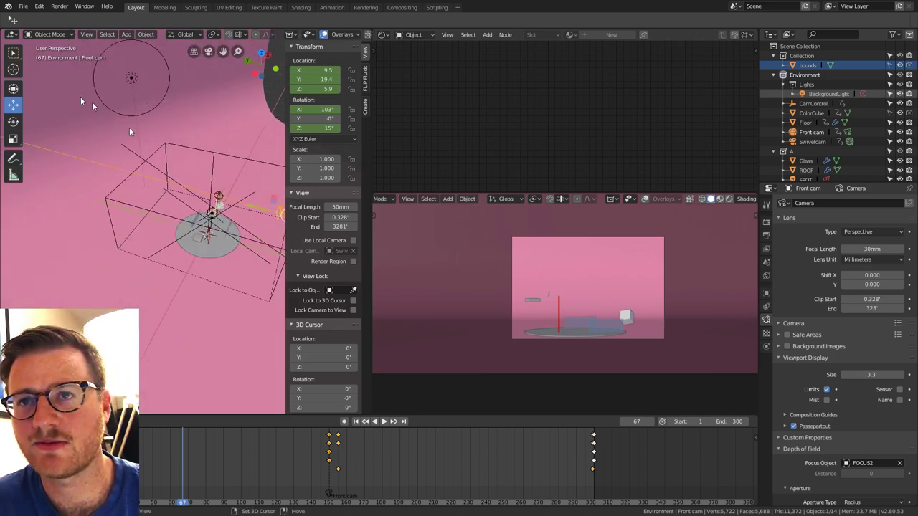
left_click(24, 7)
left_click(23, 8)
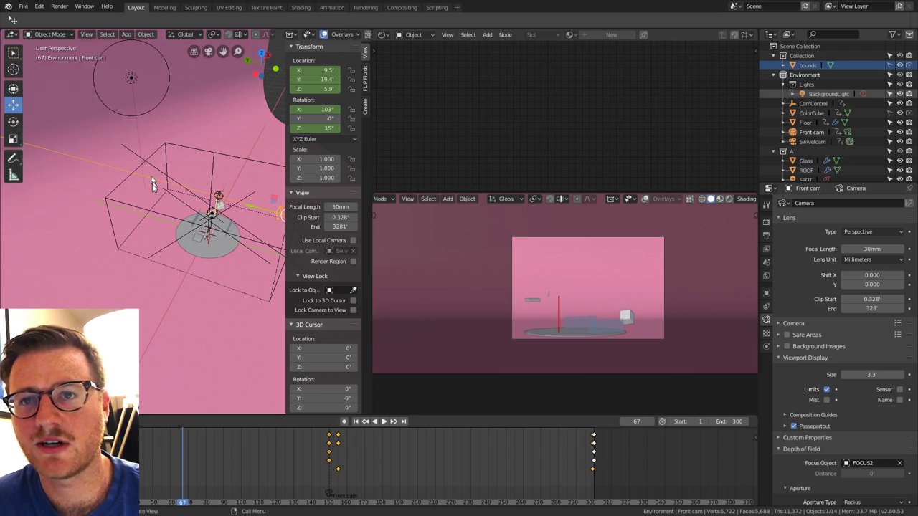
left_click(24, 7)
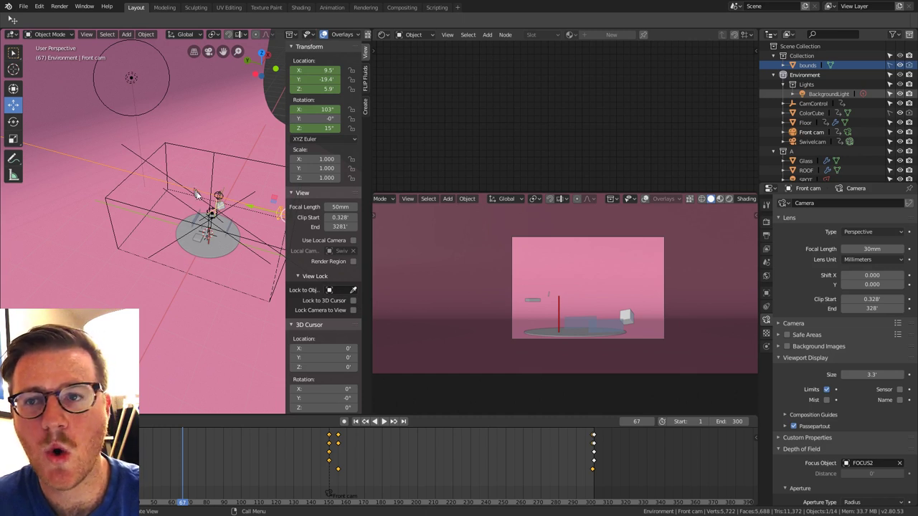
View the template scene from directly above and select the floor.
middle_click_drag(196, 194, 223, 219)
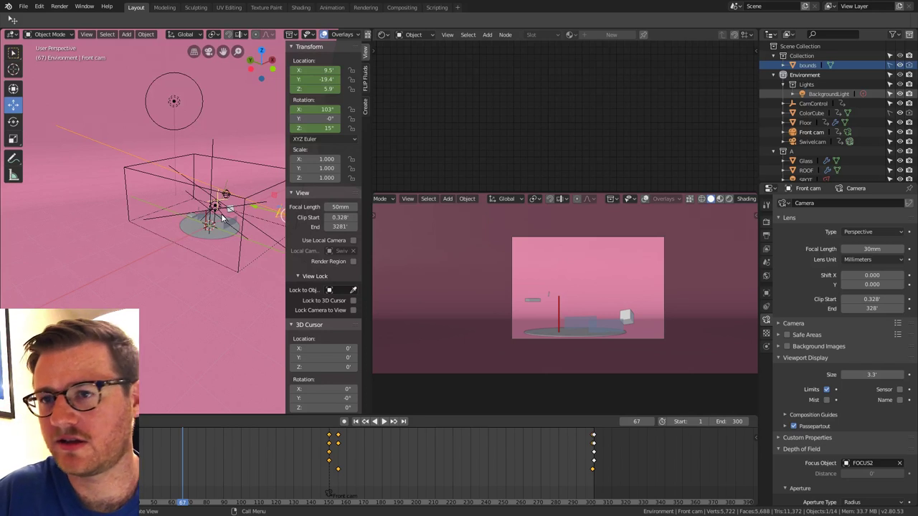
key("KP_7")
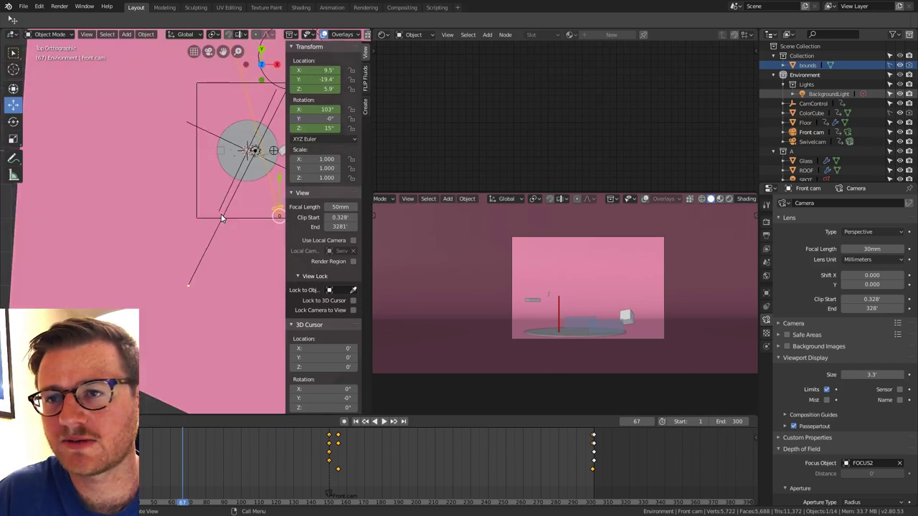
middle_click_drag(247, 168, 210, 235, "shift")
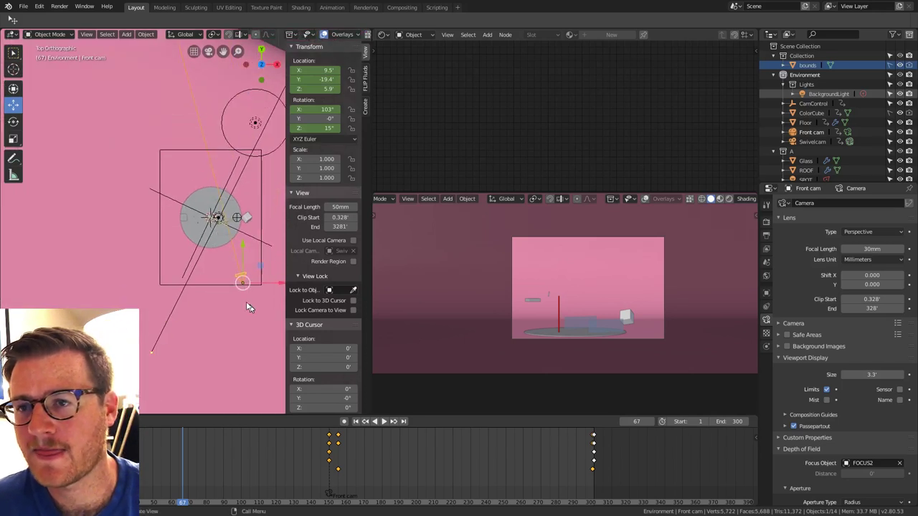
left_click(213, 284)
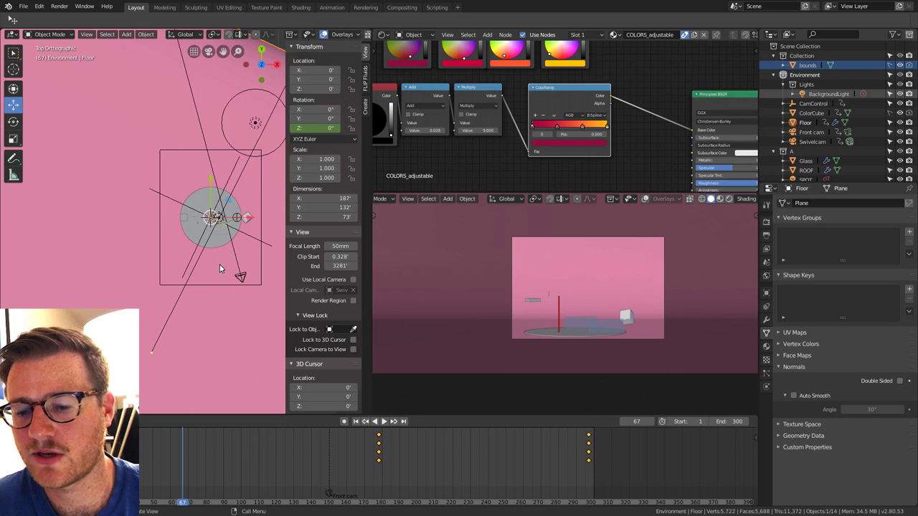
Start saving the scene under a new name and create a folder K inside the 36DaysOfType project folder.
key("ctrl+shift+s")
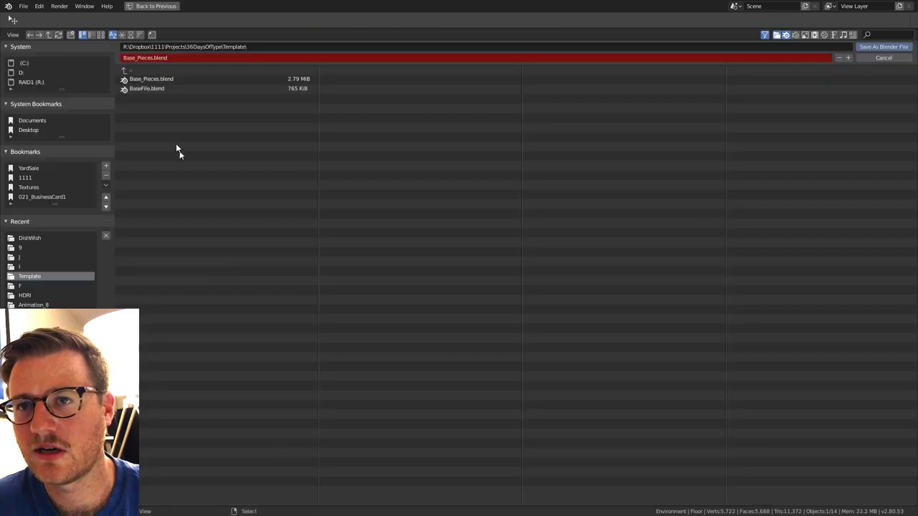
left_click(54, 266)
left_click(140, 72)
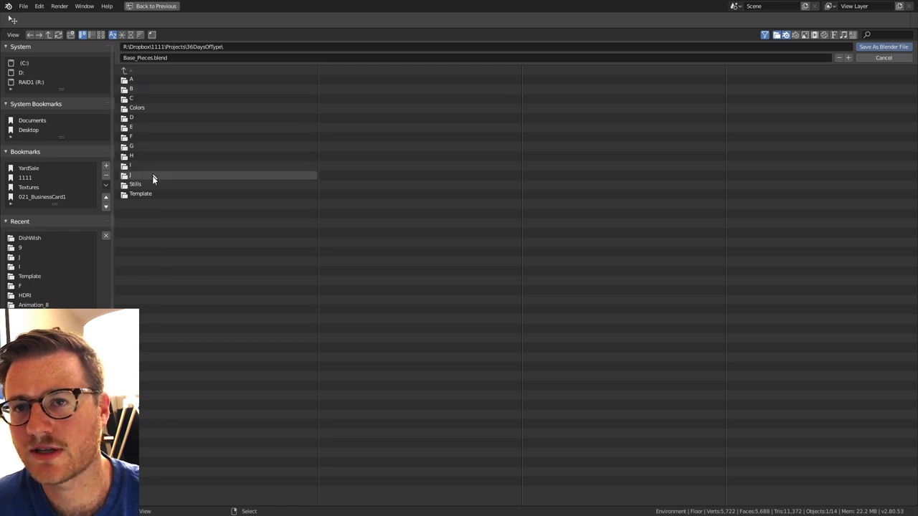
left_click(69, 35)
type("K")
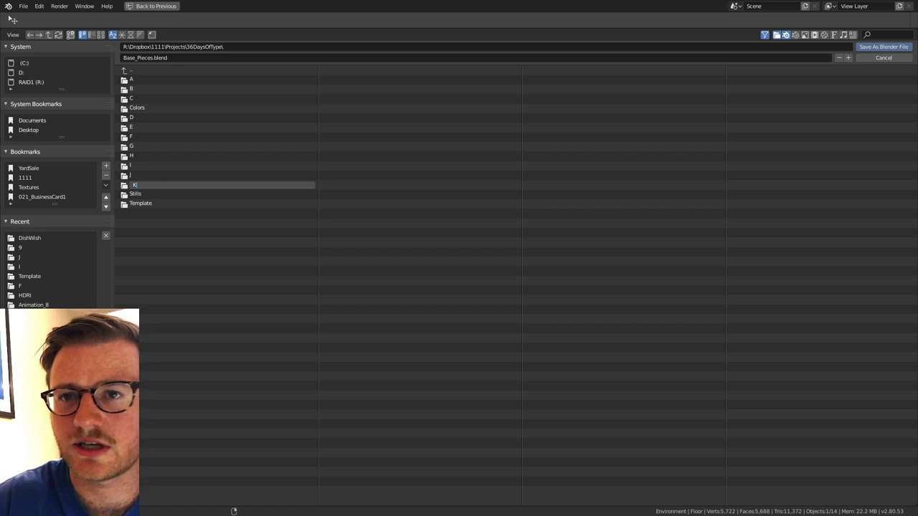
key("Return")
Save the scene as K.blend inside the new K folder.
double_click(152, 185)
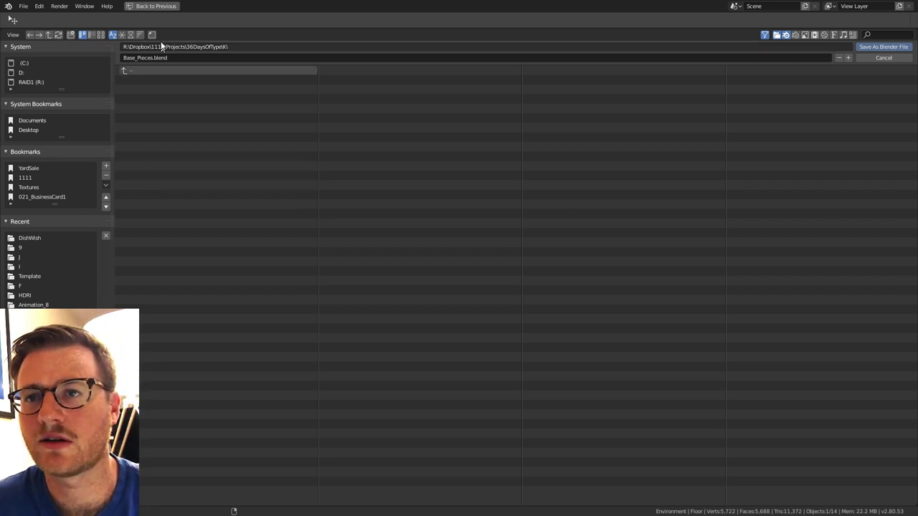
left_click(170, 58)
type("K")
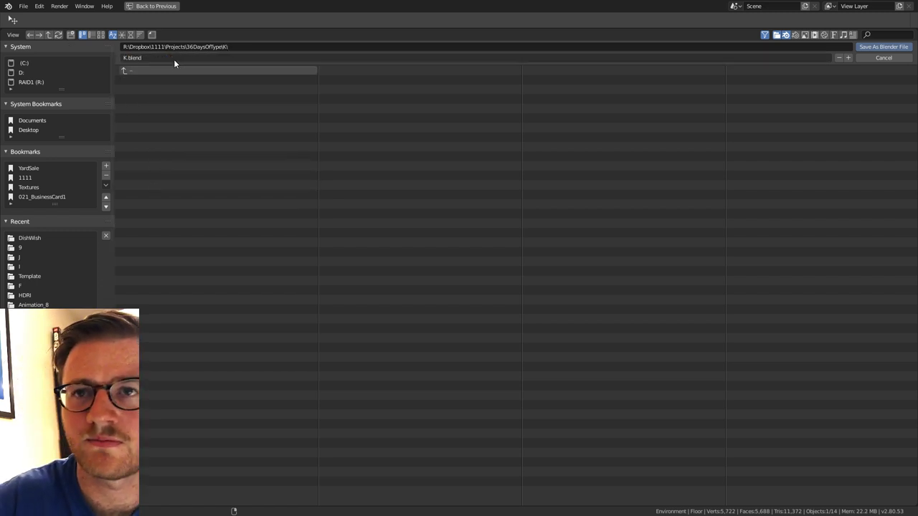
key("Return")
left_click(905, 46)
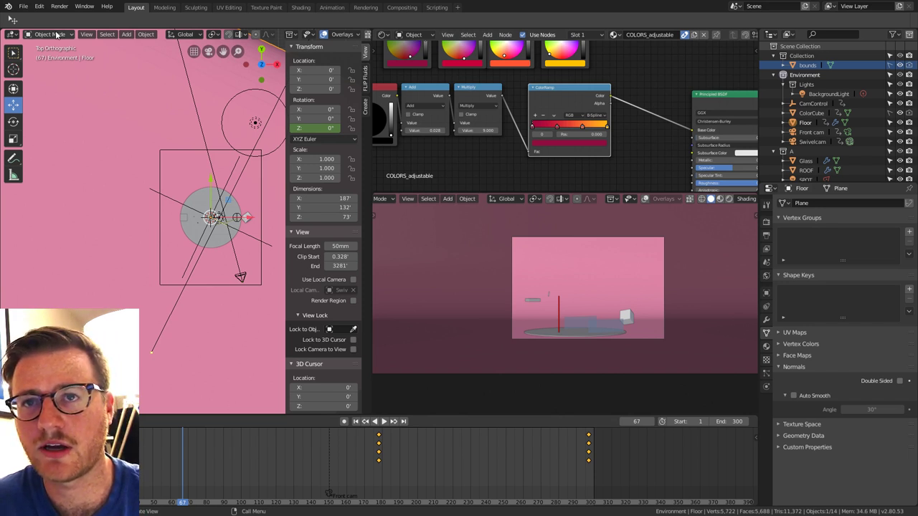
left_click(24, 7)
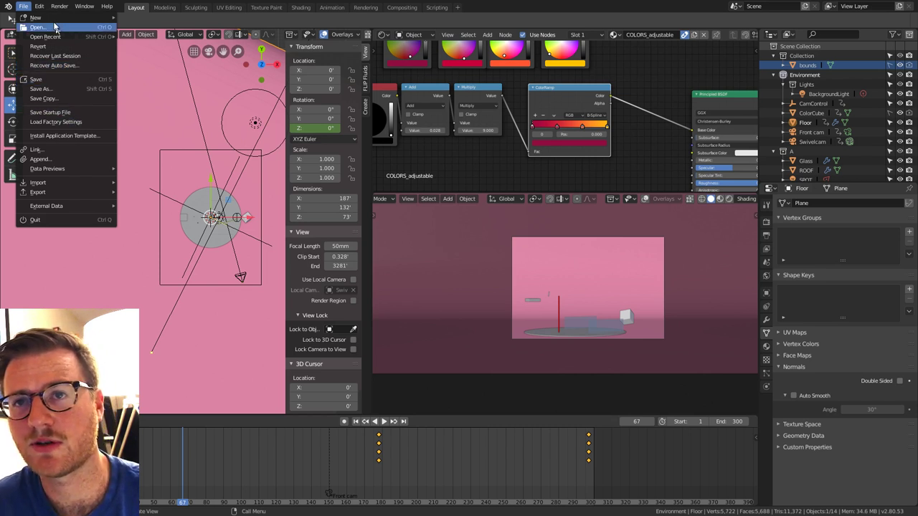
mouse_move(39, 23)
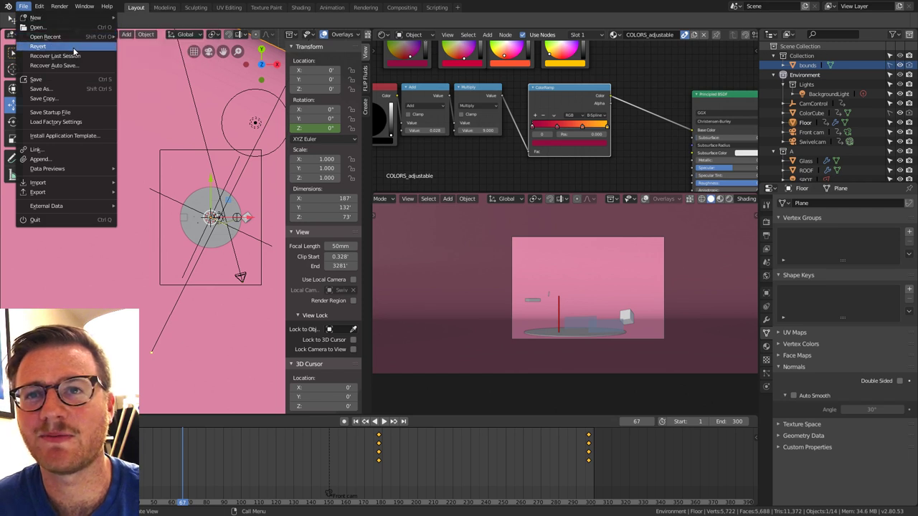
mouse_move(75, 41)
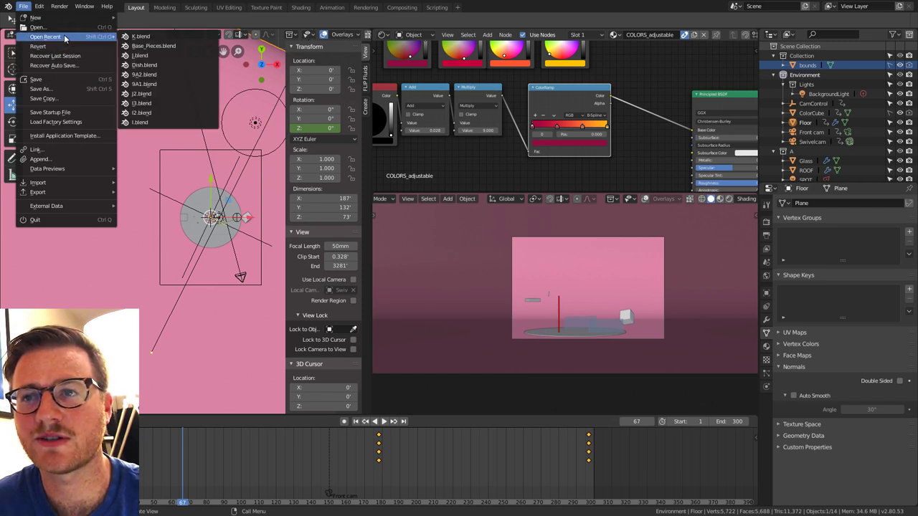
Switch the camera viewport to rendered shading.
scroll(202, 229, "up", 1)
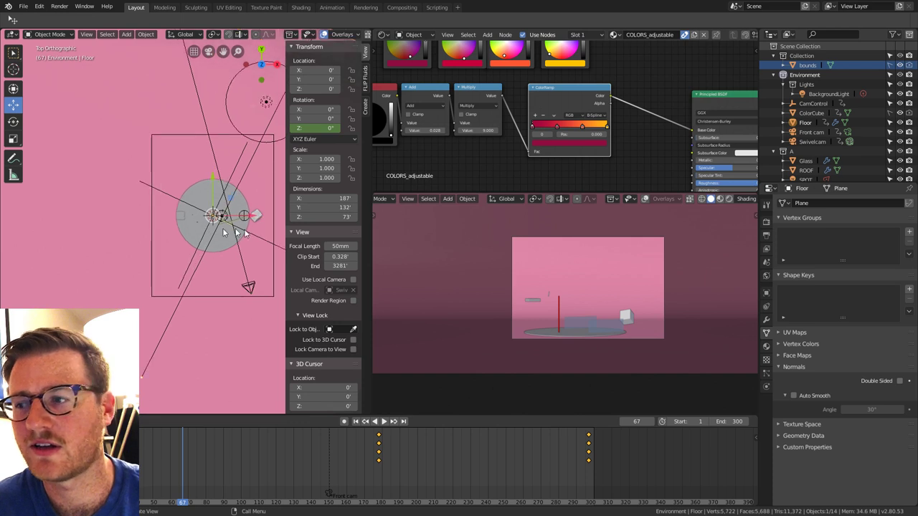
left_click(728, 201)
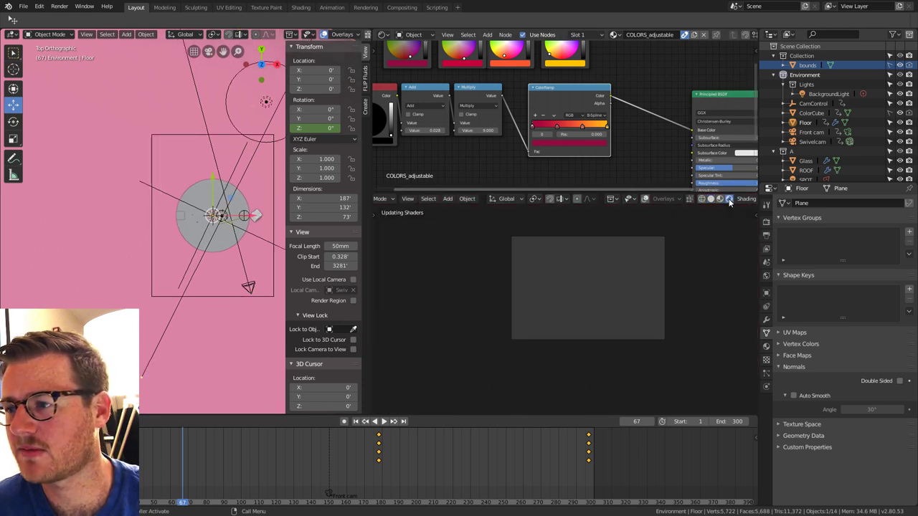
scroll(618, 255, "up", 1)
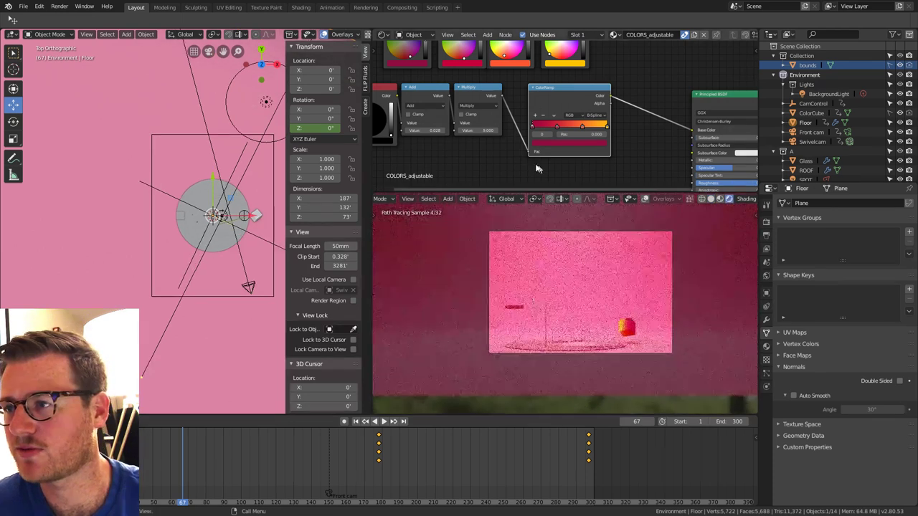
Set the Multiply node's value to 11 in the floor's COLORS_adjustable material.
middle_click_drag(453, 85, 517, 99)
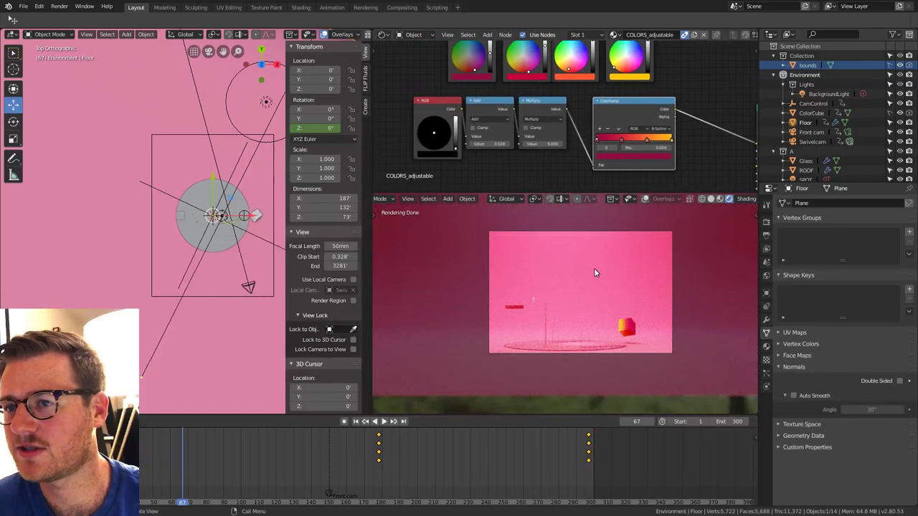
middle_click_drag(73, 251, 212, 171)
middle_click_drag(185, 305, 188, 250)
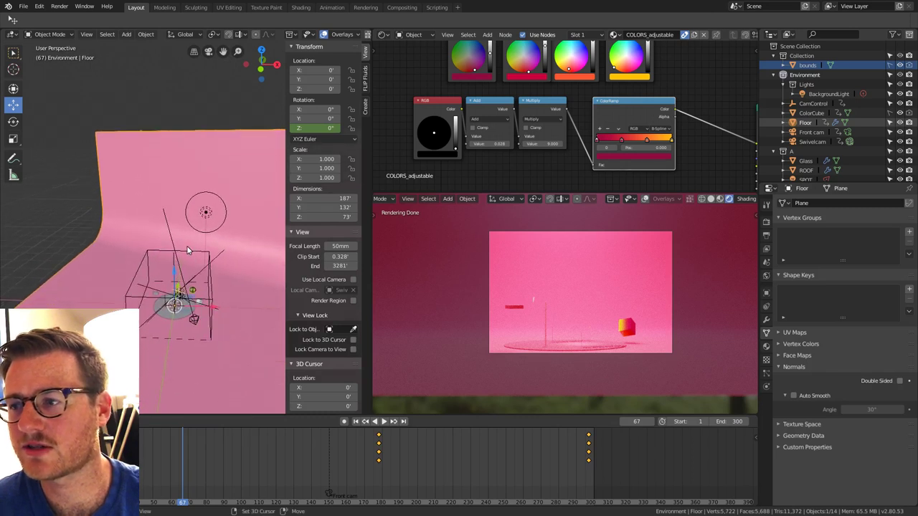
left_click(540, 143)
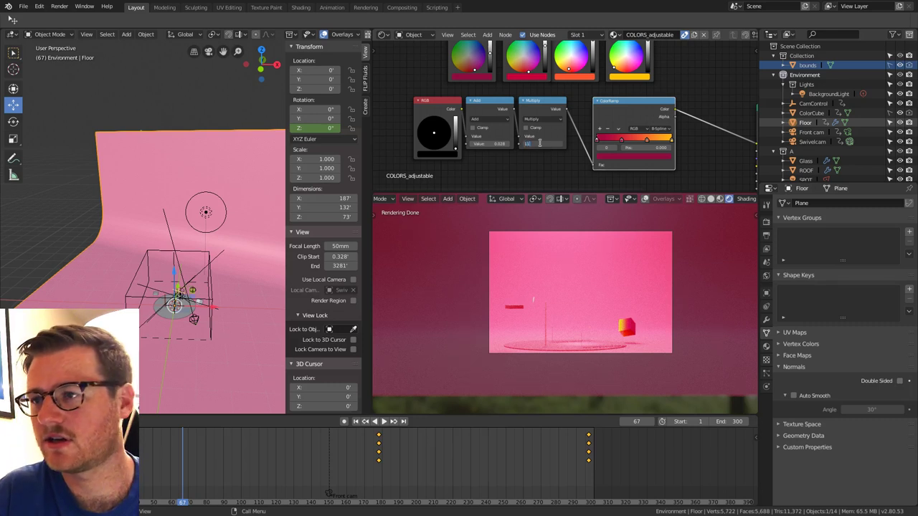
key("Return")
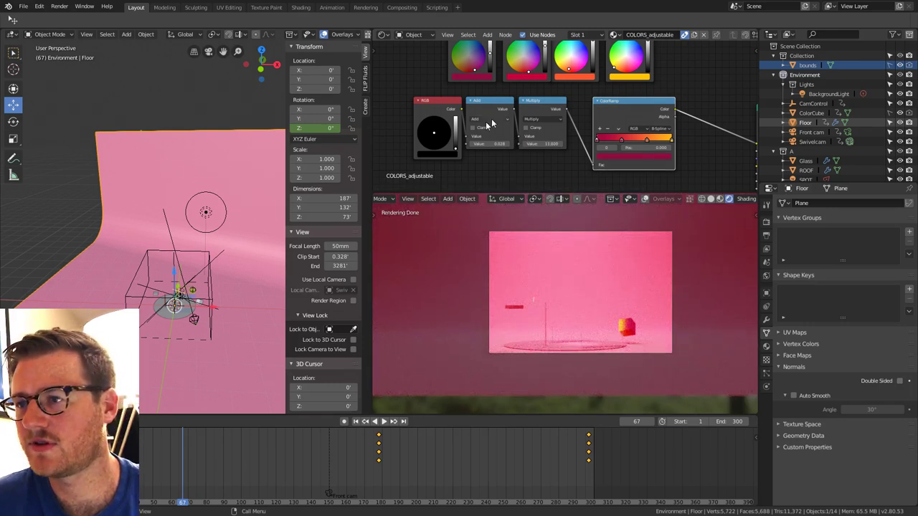
Select the round base disc and set the Multiply value to 11 in its COLORS_adjustable_scratchy material.
middle_click_drag(262, 280, 186, 310)
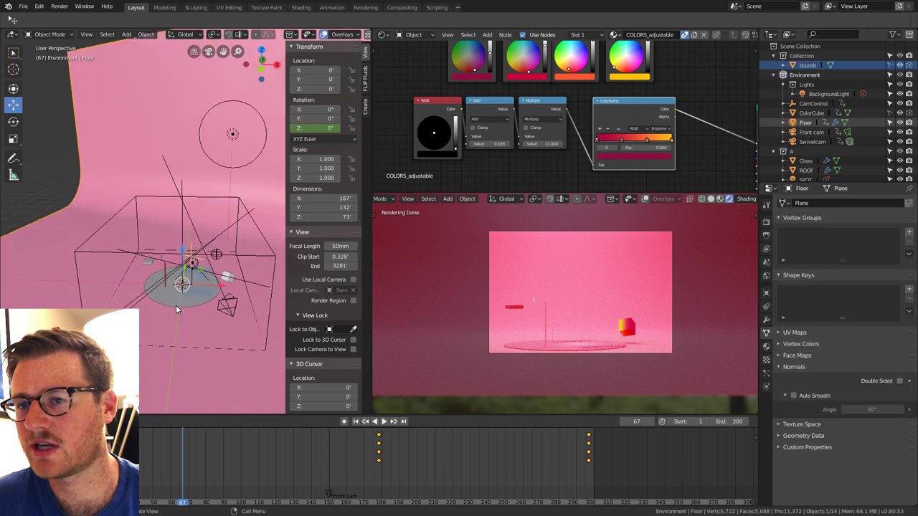
left_click(176, 305)
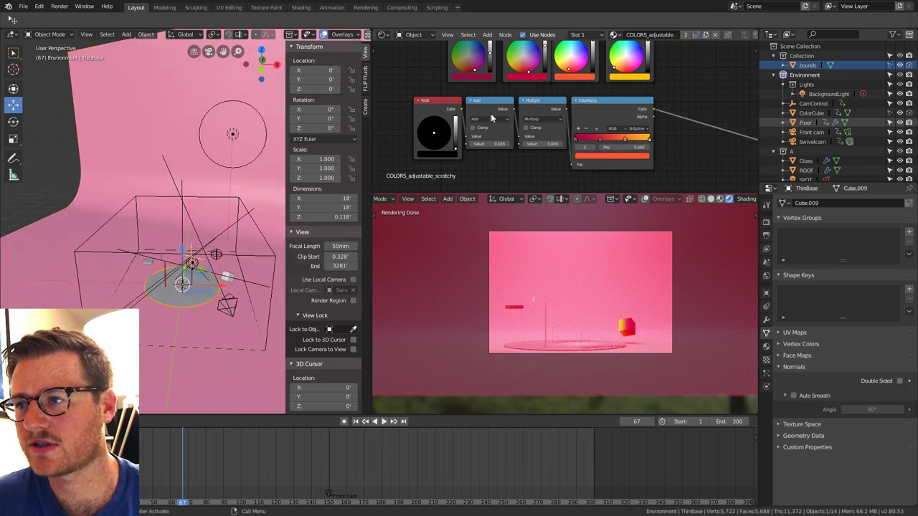
left_click(542, 144)
type("1")
key("Return")
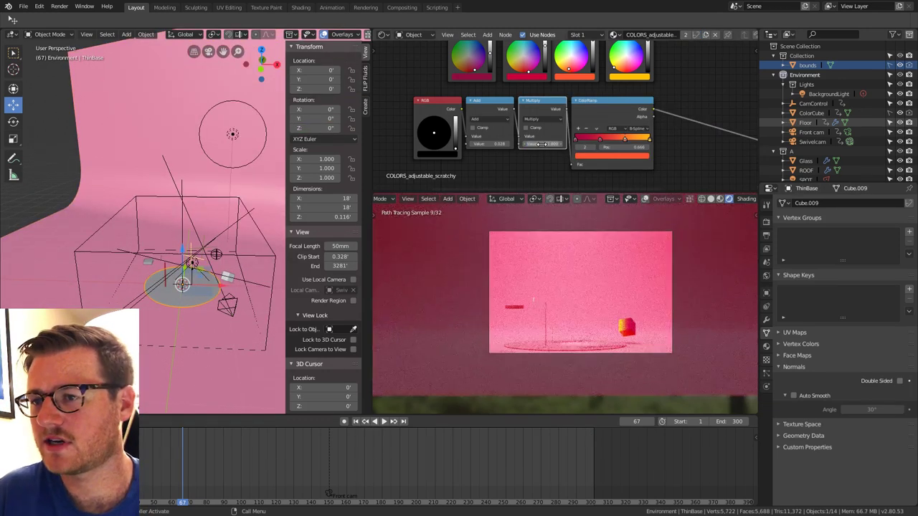
Select the thin red post and set the Multiply value to 11 in its COLORS_adjustable_lighter material.
scroll(143, 290, "up", 4)
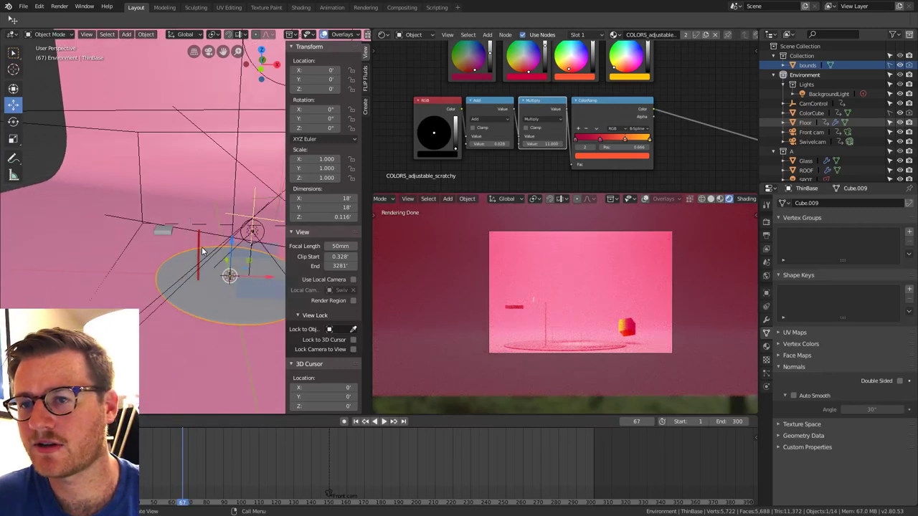
left_click(766, 348)
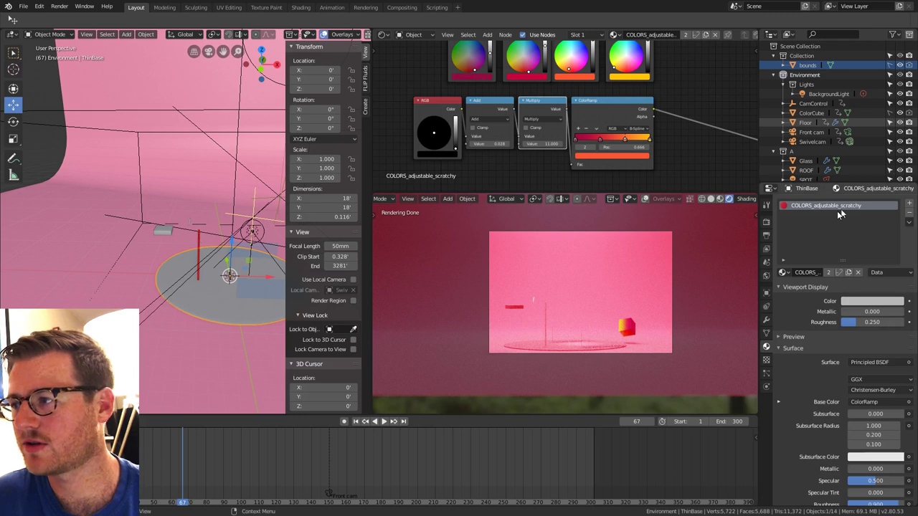
left_click(198, 244)
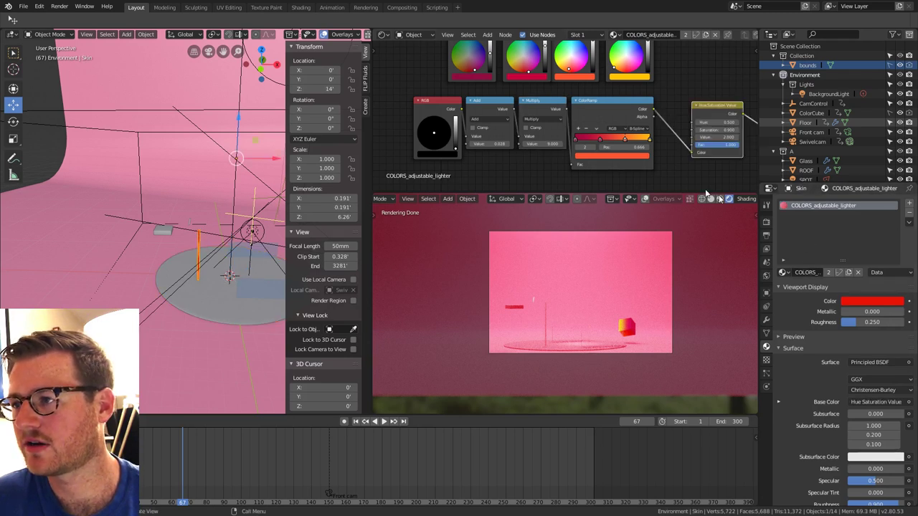
left_click(542, 142)
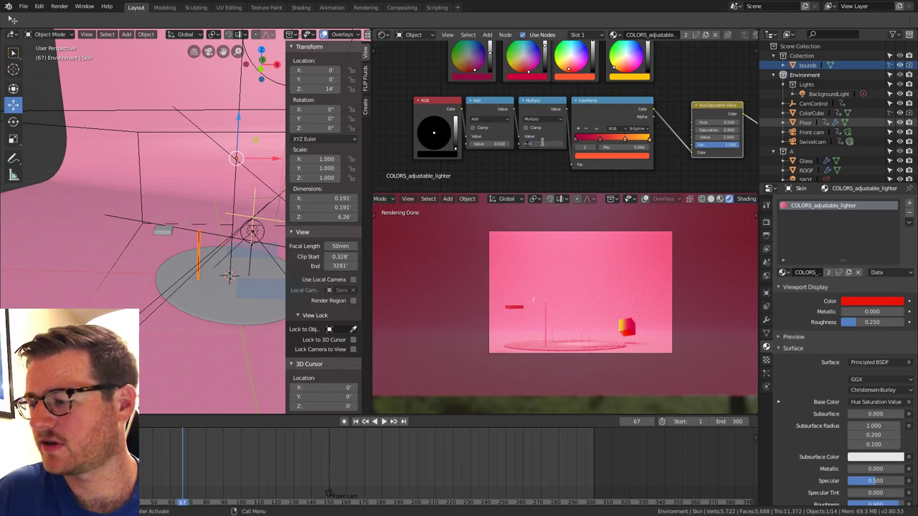
type("11")
key("Return")
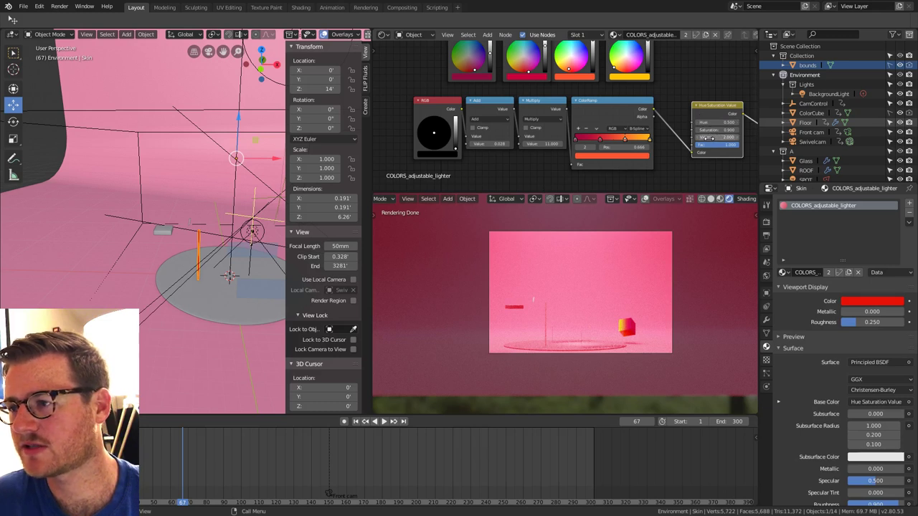
Select the floor and the round base disc in turn to check their material nodes.
left_click(195, 371)
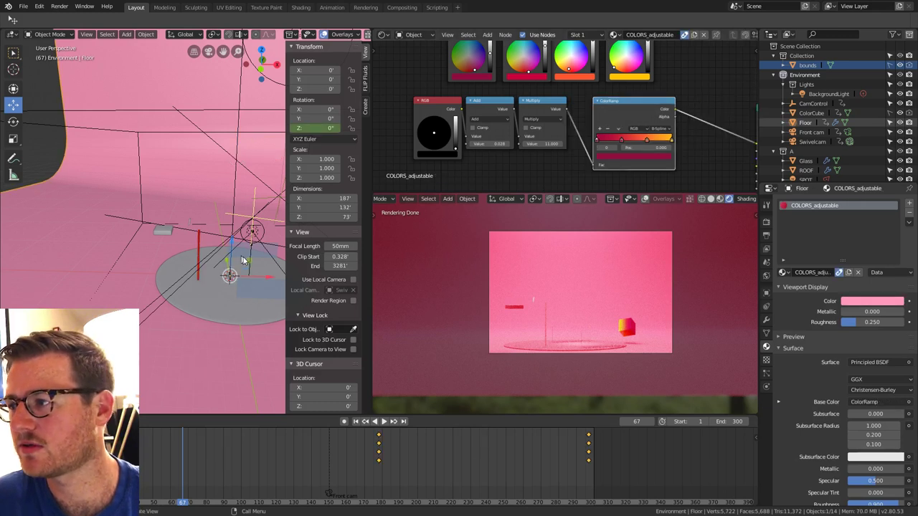
left_click(207, 298)
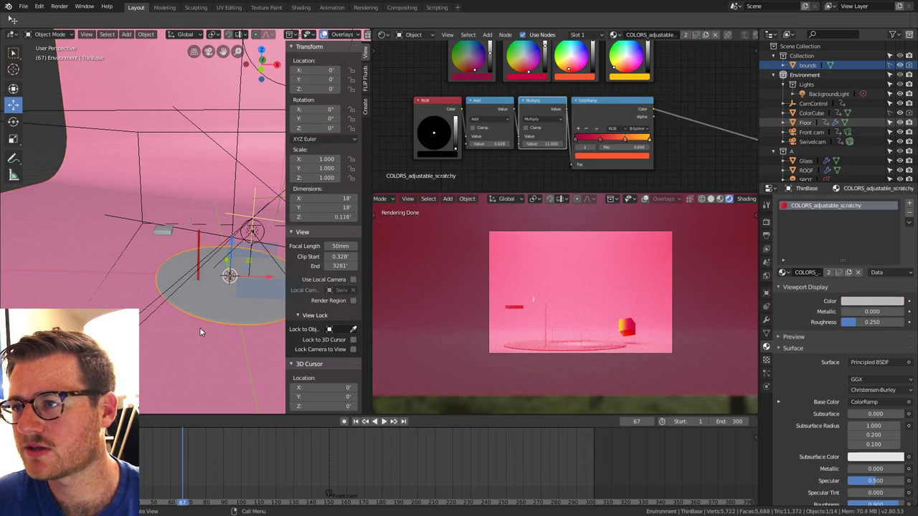
Select the floor and the glass panels in turn to check their material nodes.
left_click(148, 247)
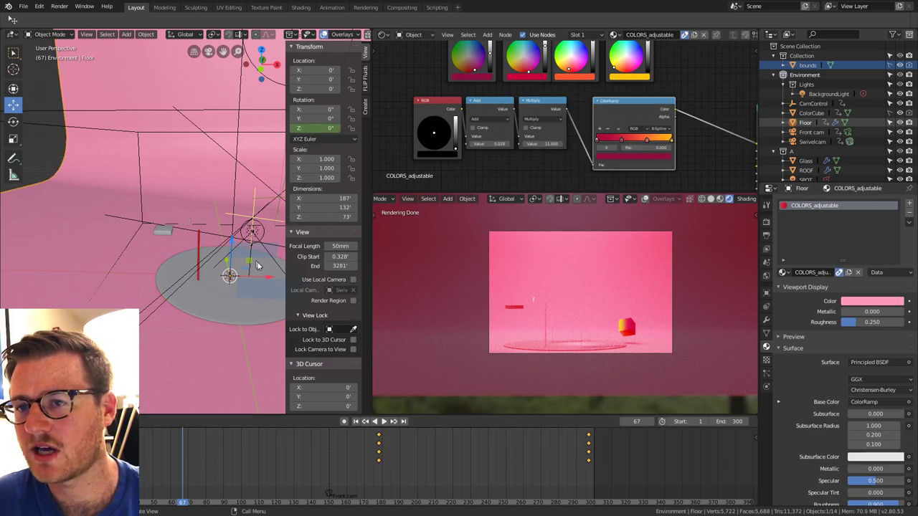
left_click(262, 292)
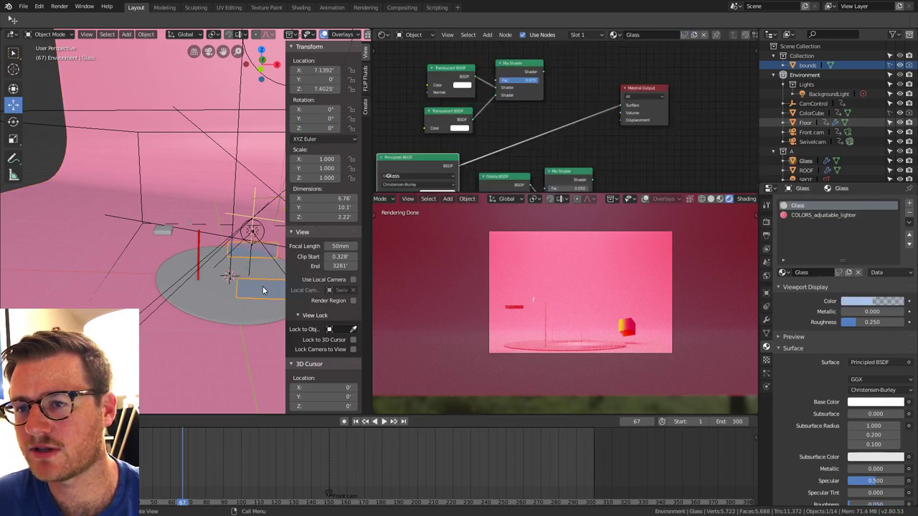
Change the letter of the small text object above the base to K.
left_click(187, 220)
scroll(190, 222, "up", 5)
left_click(190, 224)
scroll(190, 223, "up", 4)
key("Tab")
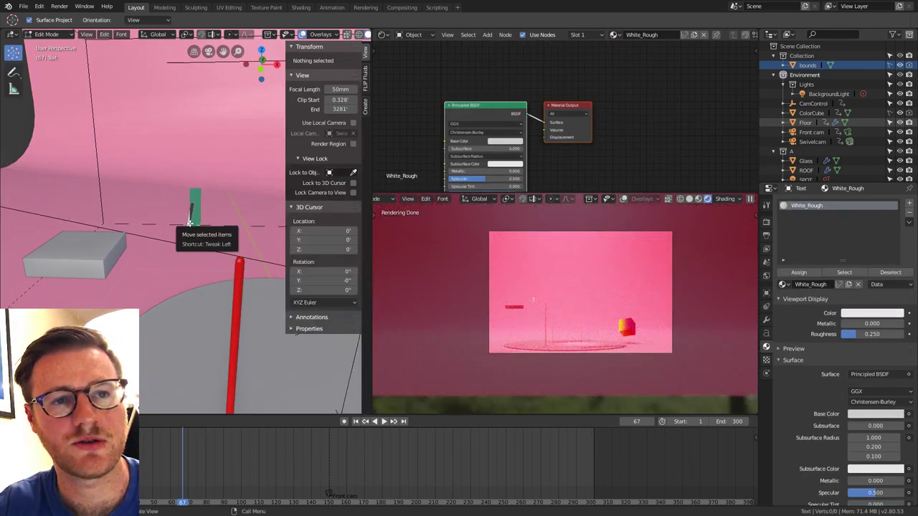
key("BackSpace")
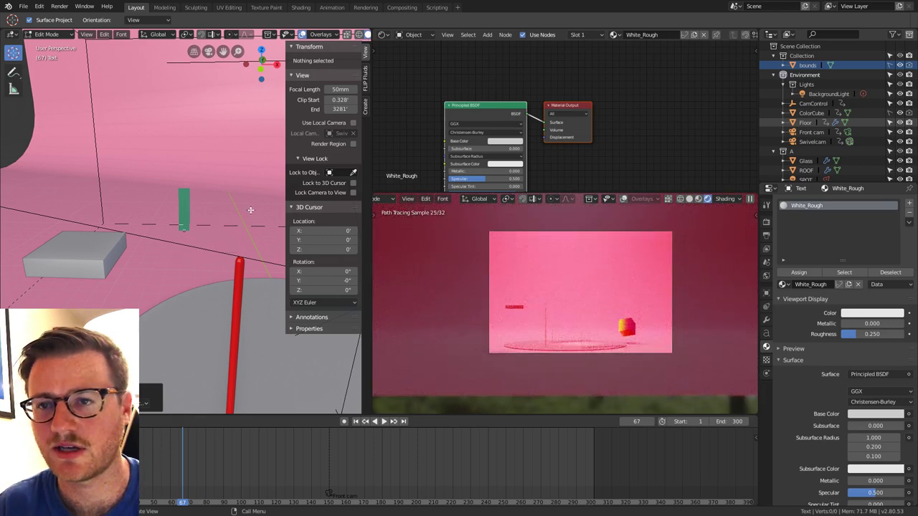
type("K")
key("Tab")
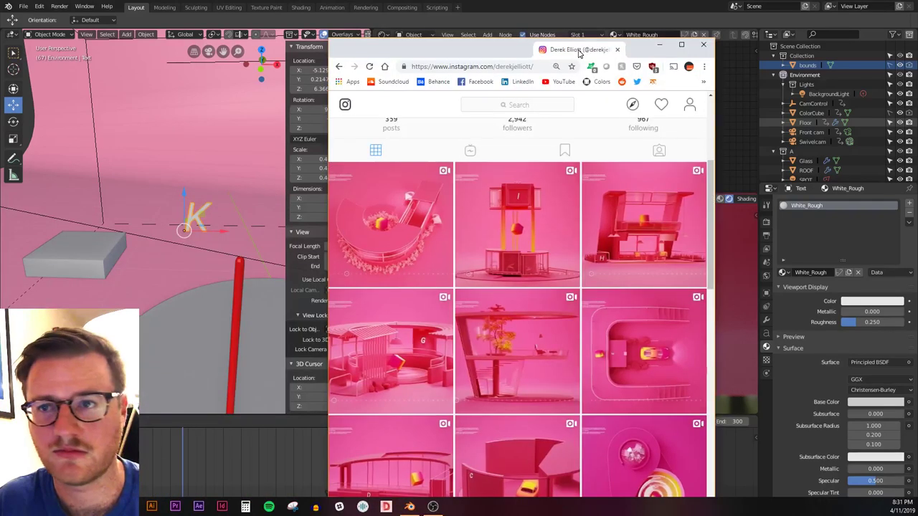
Maximize the browser, search Google for "time in uk" in a new tab, close that tab and return to Blender.
left_click_drag(583, 49, 576, 4)
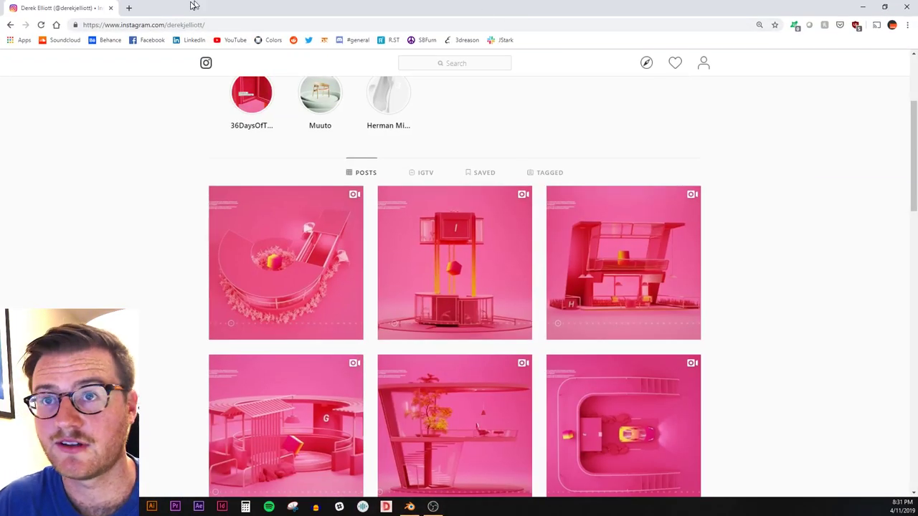
left_click(130, 9)
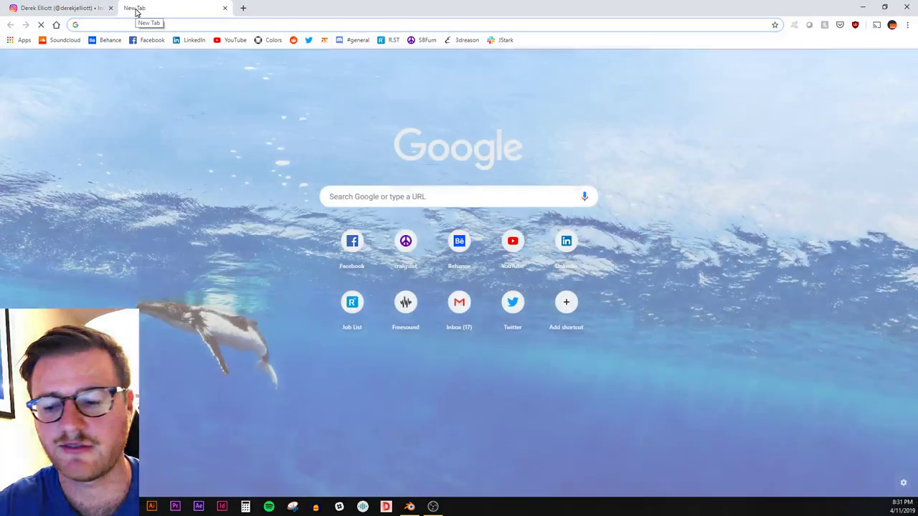
type("time in uk")
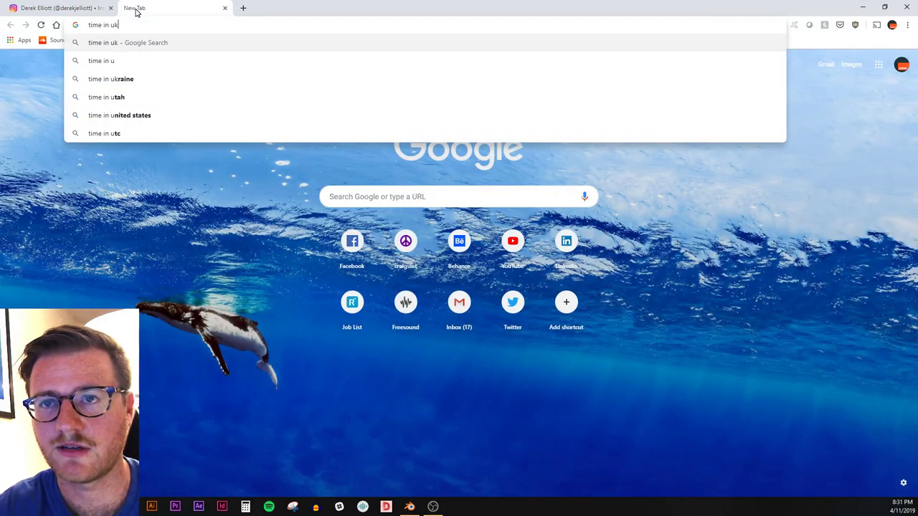
key("Return")
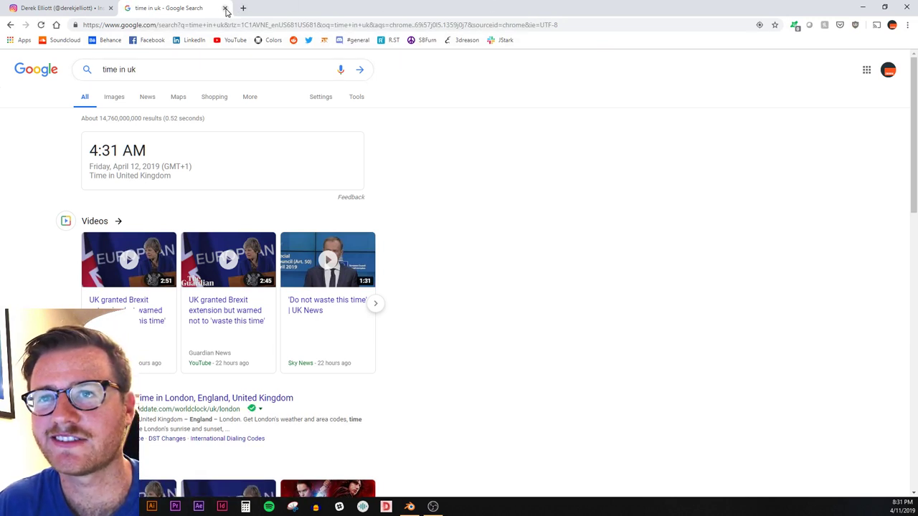
left_click(225, 8)
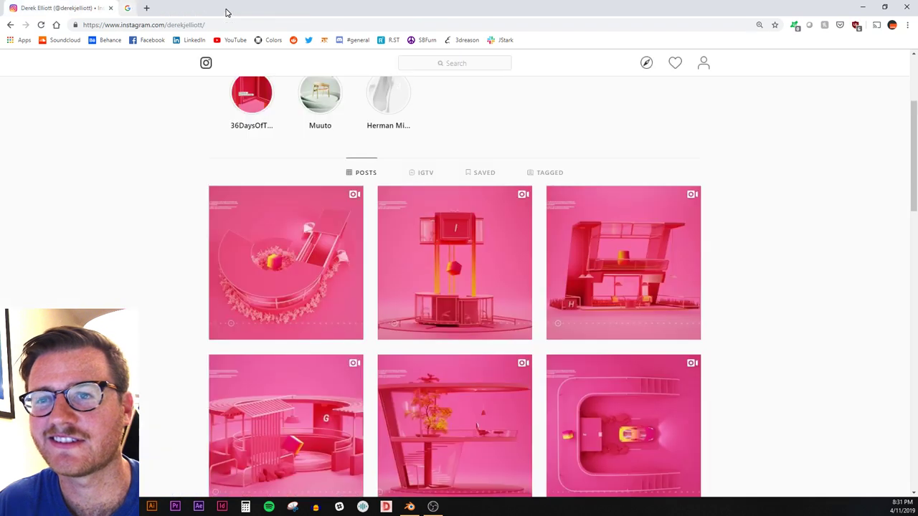
left_click(861, 8)
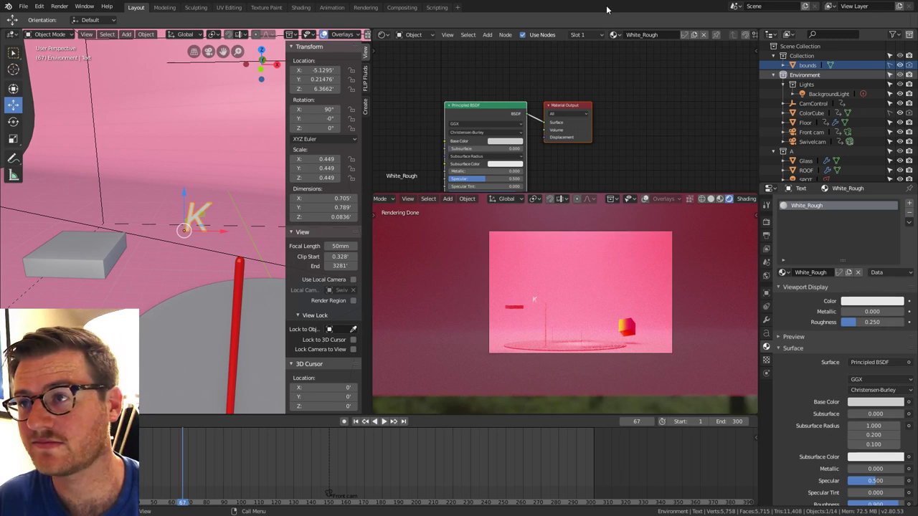
Select the small roof slab beside the K and save the file.
mouse_move(191, 246)
middle_mouse_down()
mouse_move(209, 238)
mouse_move(185, 242)
mouse_move(207, 260)
mouse_move(225, 258)
mouse_move(223, 286)
mouse_move(225, 269)
mouse_move(186, 238)
middle_mouse_up()
left_click(172, 228)
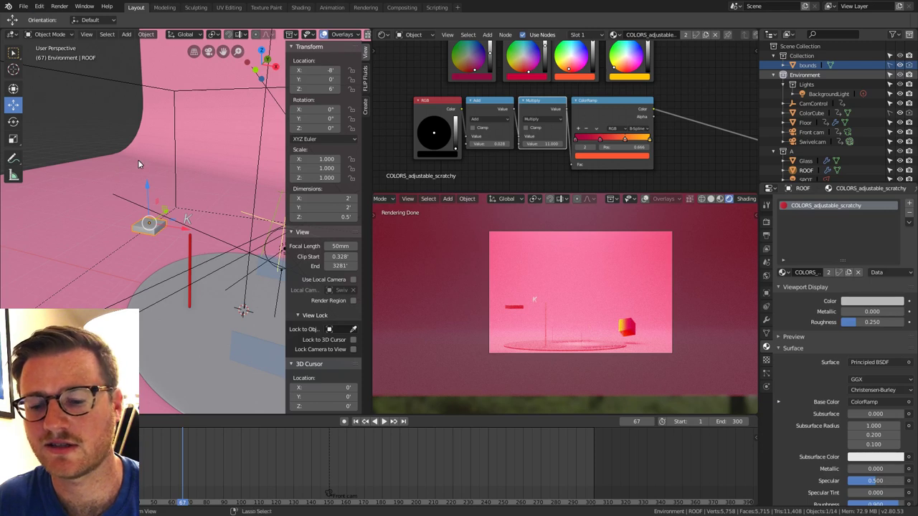
key("ctrl+s")
Delete all vertices of the round ThinBase disc, working in its Edit Mode from the top view.
middle_click_drag(188, 261, 182, 316)
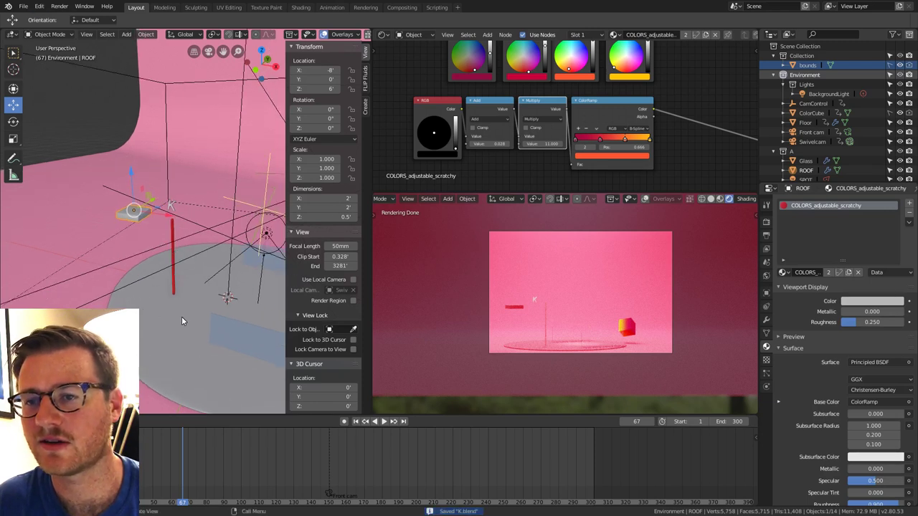
left_click(182, 317)
key("KP_Decimal")
key("KP_7")
scroll(182, 318, "down", 5)
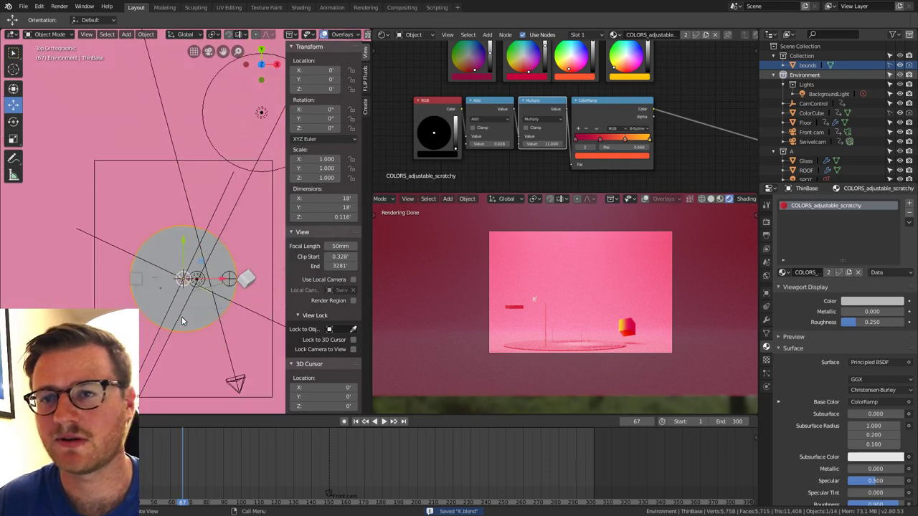
key("Tab")
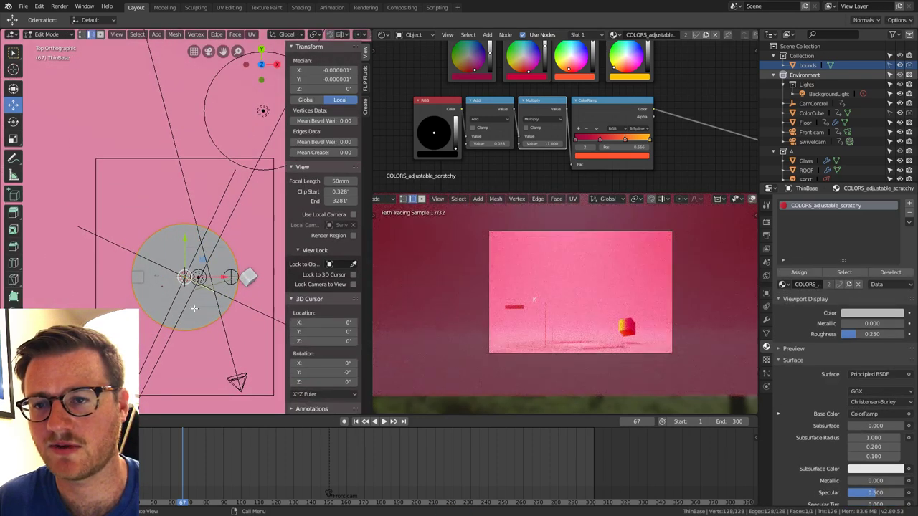
key("a")
scroll(194, 309, "up", 1)
key("1")
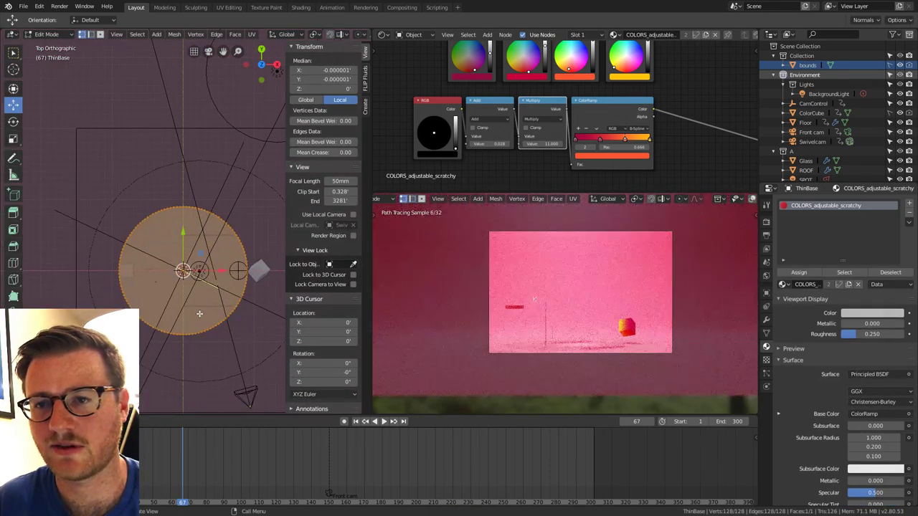
key("x")
left_click(201, 313)
Add a plane inside the emptied ThinBase mesh and scale it along X to 4' wide.
key("shift+a")
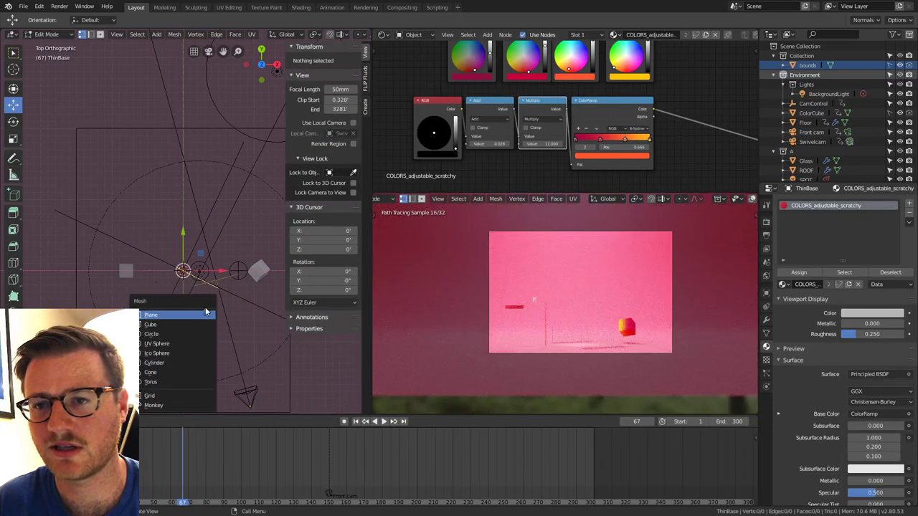
left_click(205, 315)
scroll(214, 286, "down", 3)
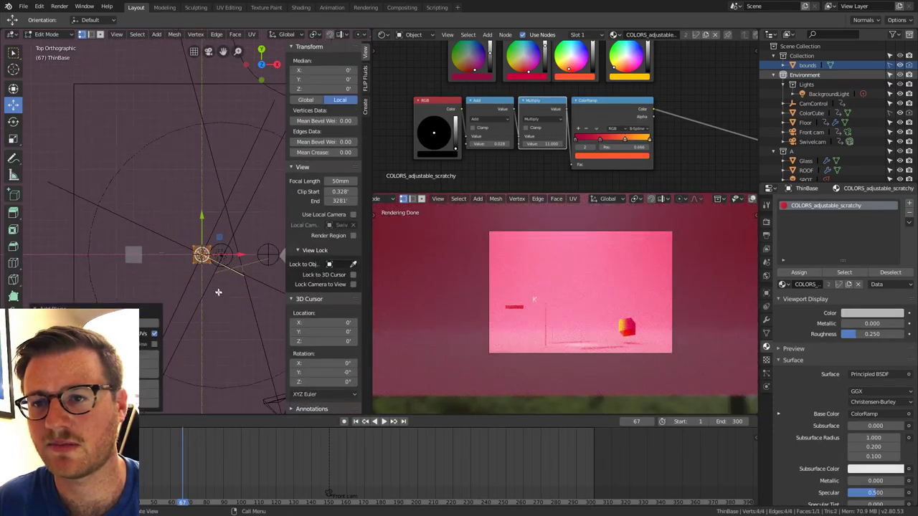
scroll(214, 286, "up", 2)
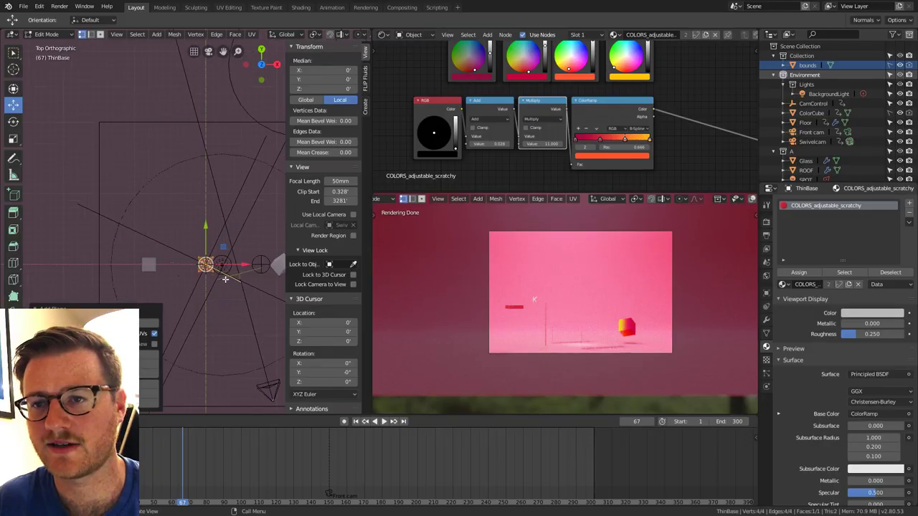
scroll(225, 279, "down", 1)
key("s")
key("x")
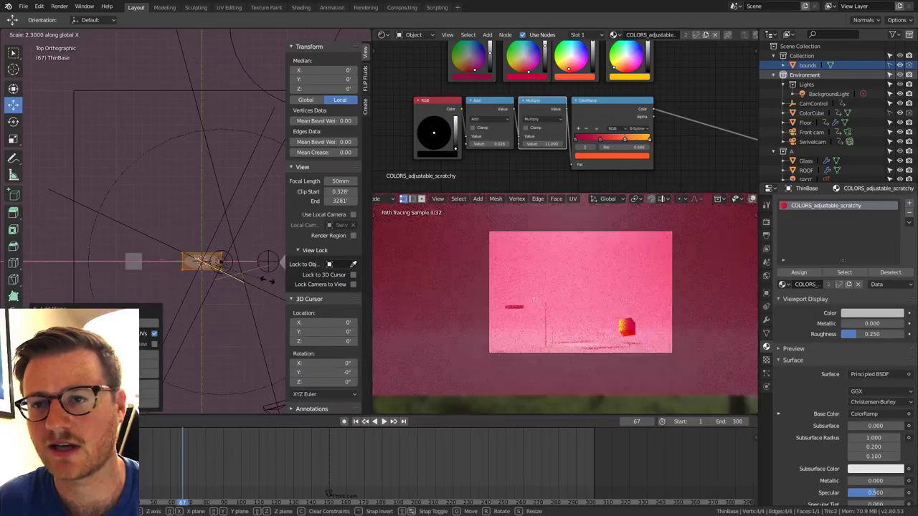
mouse_move(255, 271)
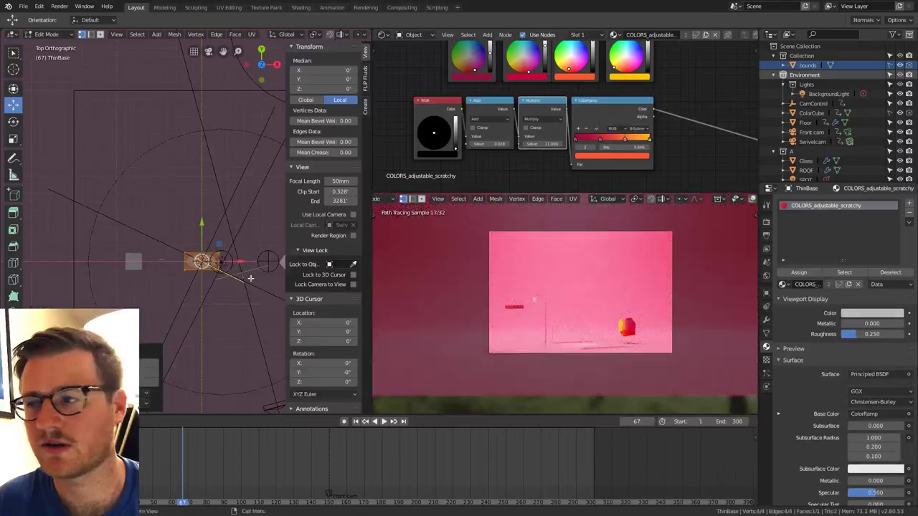
Remove ThinBase's Subdivision modifier and stretch the whole plane along Y to about 20' long.
left_click(766, 320)
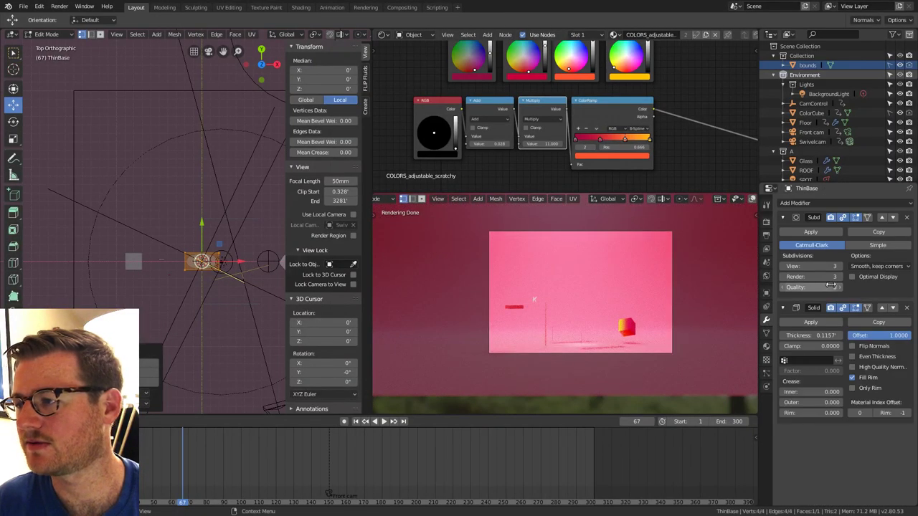
left_click(906, 217)
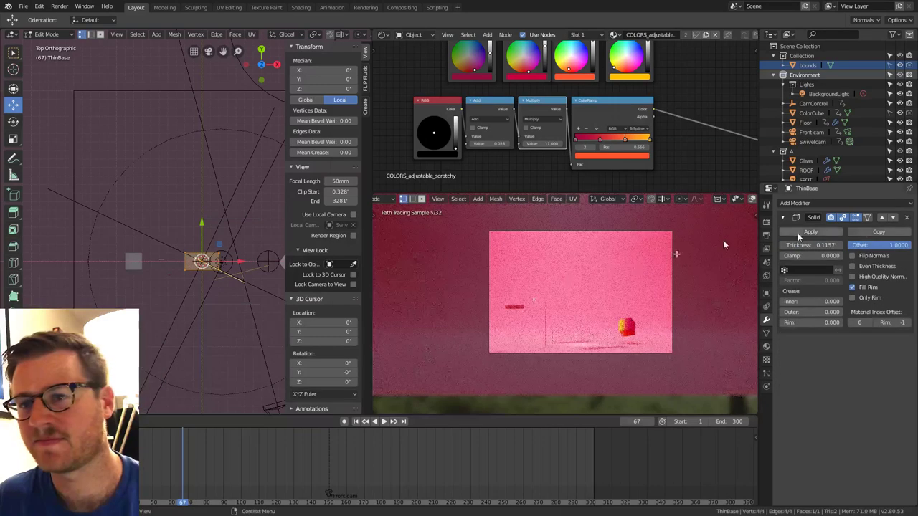
left_click(201, 266)
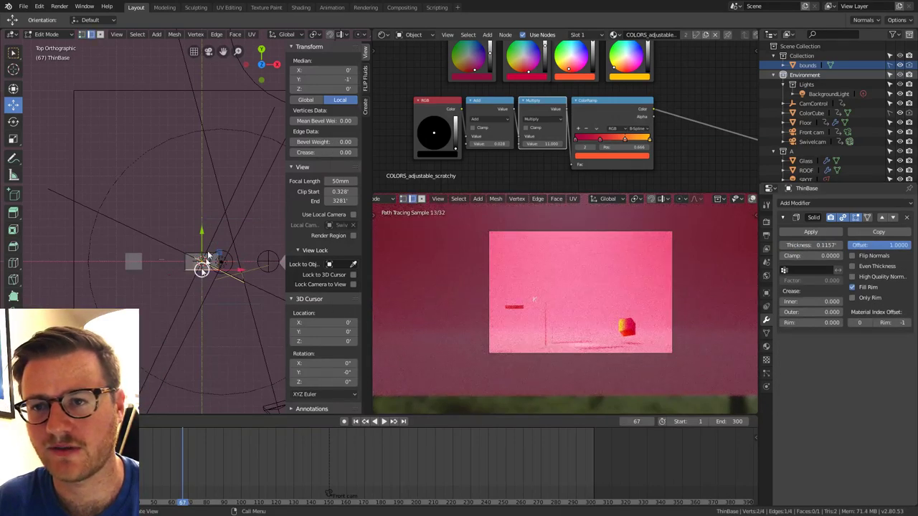
key("a")
scroll(202, 240, "down", 3)
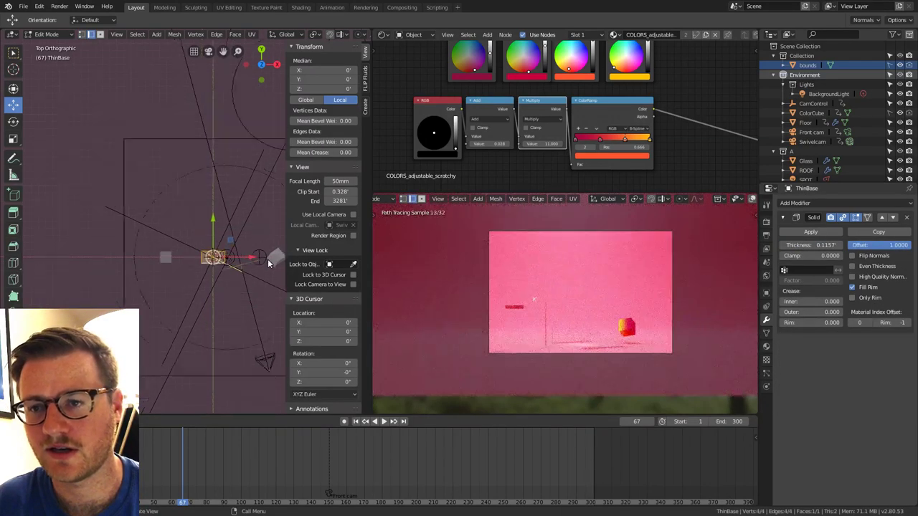
key("s")
key("y")
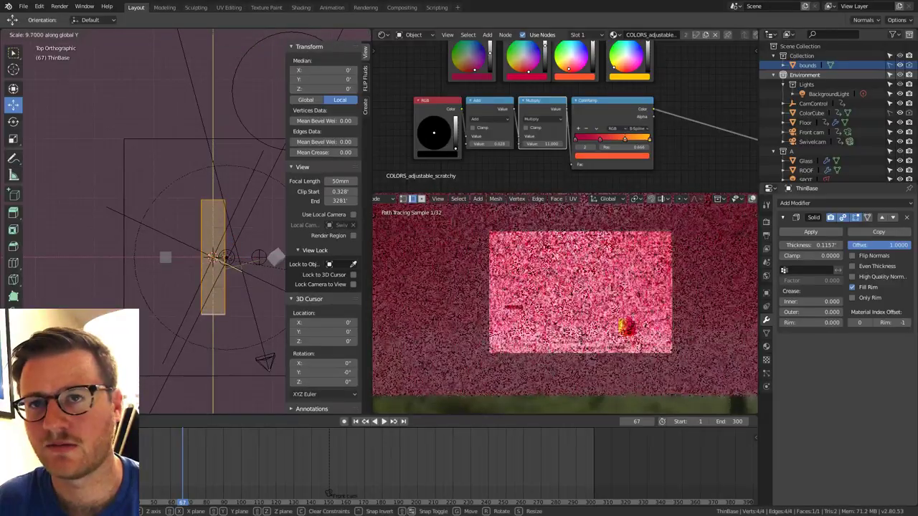
left_click(534, 300, "ctrl")
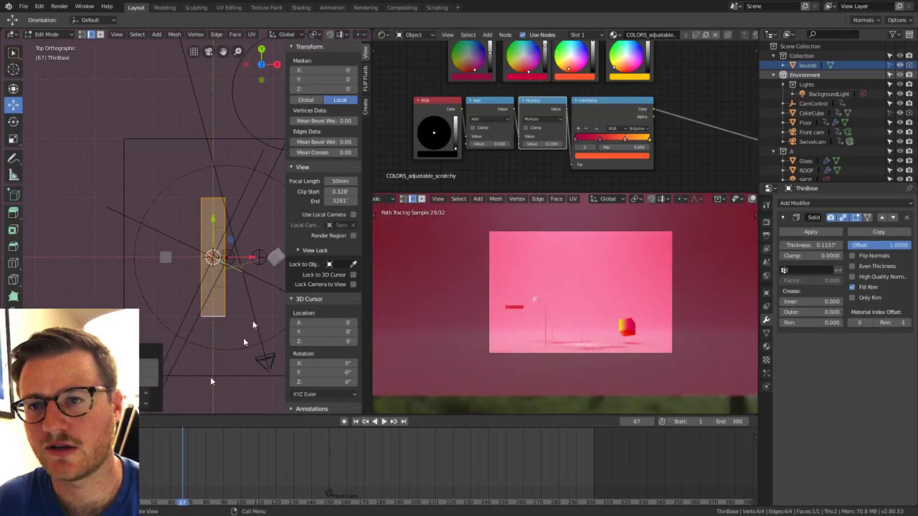
middle_click_drag(233, 289, 229, 245, "shift")
scroll(197, 256, "up", 1)
scroll(198, 257, "down", 1)
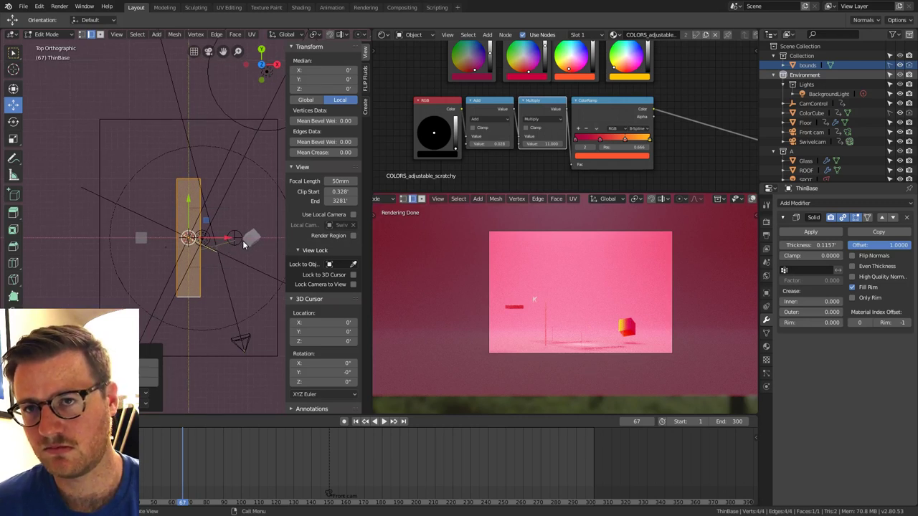
Move the strip's two end edges outward to Y 12' and -12', and return to Object Mode.
left_click(189, 183)
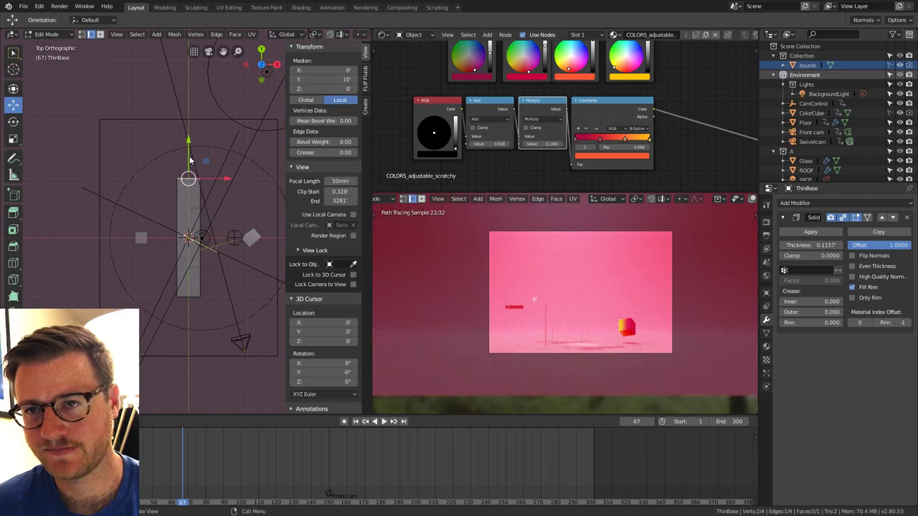
left_click_drag(190, 160, 189, 149)
left_click(187, 297)
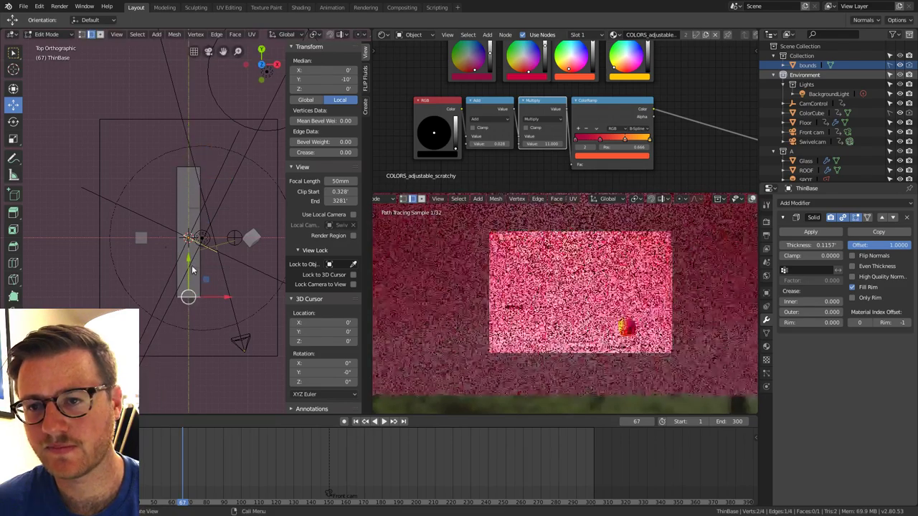
left_click_drag(192, 270, 188, 277)
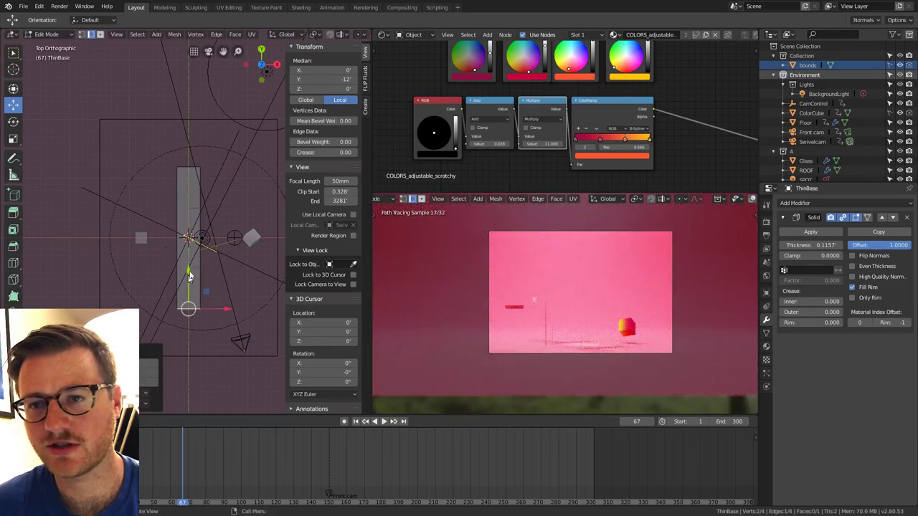
middle_click_drag(197, 255, 175, 263, "shift")
key("Tab")
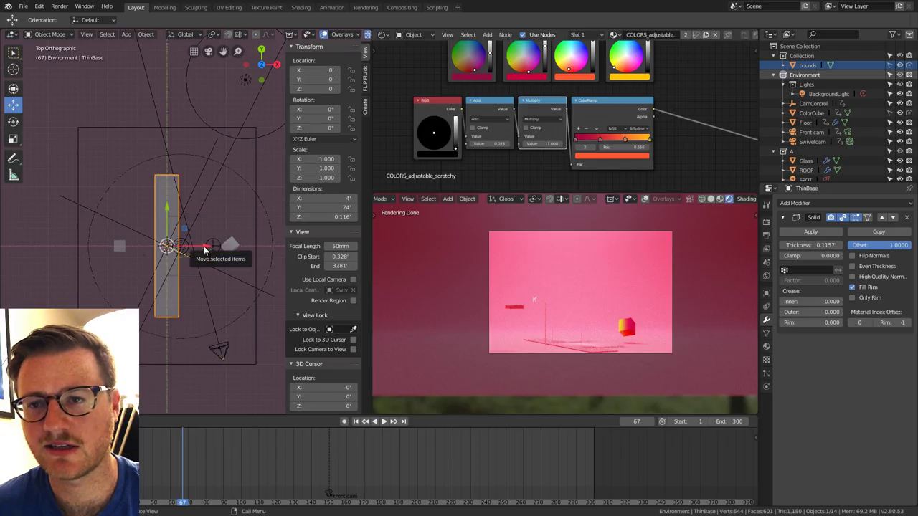
Move the ThinBase strip along X to -6'.
left_click_drag(205, 249, 167, 246)
middle_click_drag(172, 254, 208, 269, "shift")
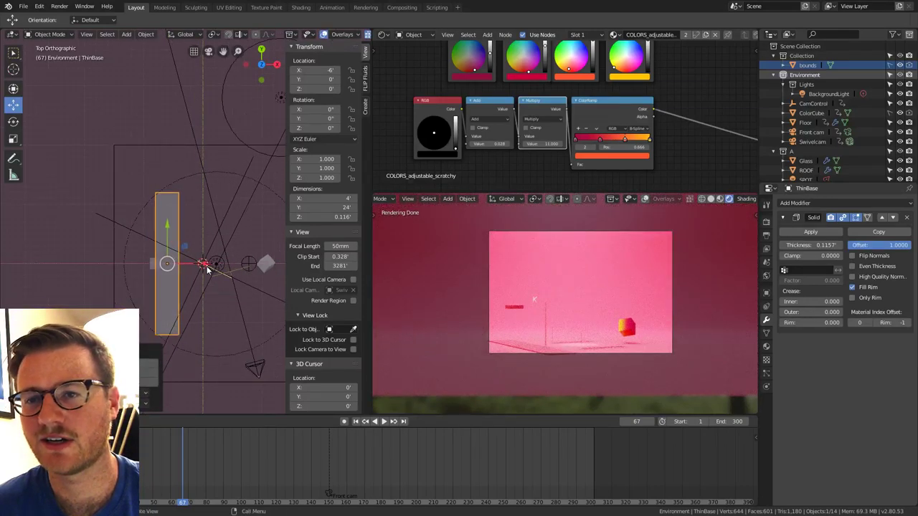
left_click_drag(207, 270, 213, 271)
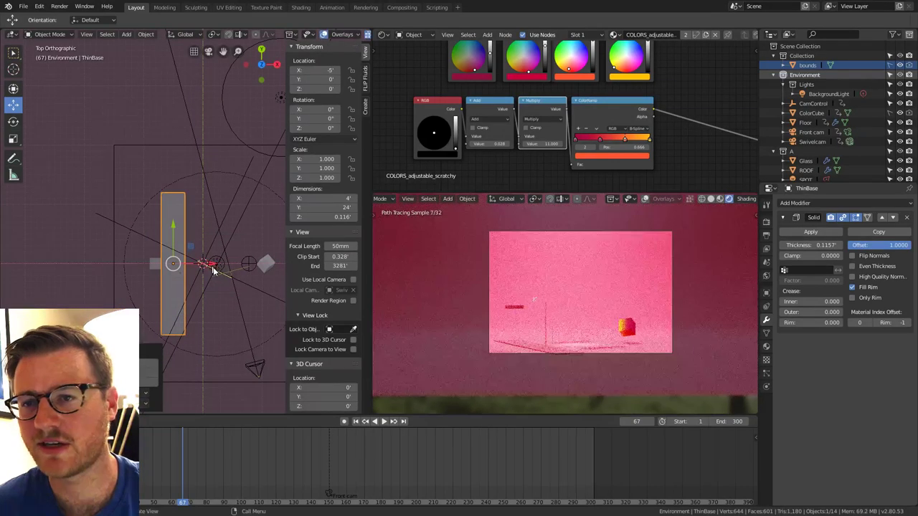
middle_click_drag(215, 270, 221, 268, "shift")
left_click_drag(221, 269, 216, 267, "ctrl")
middle_click_drag(198, 276, 211, 242)
left_click(157, 217)
left_click(156, 215)
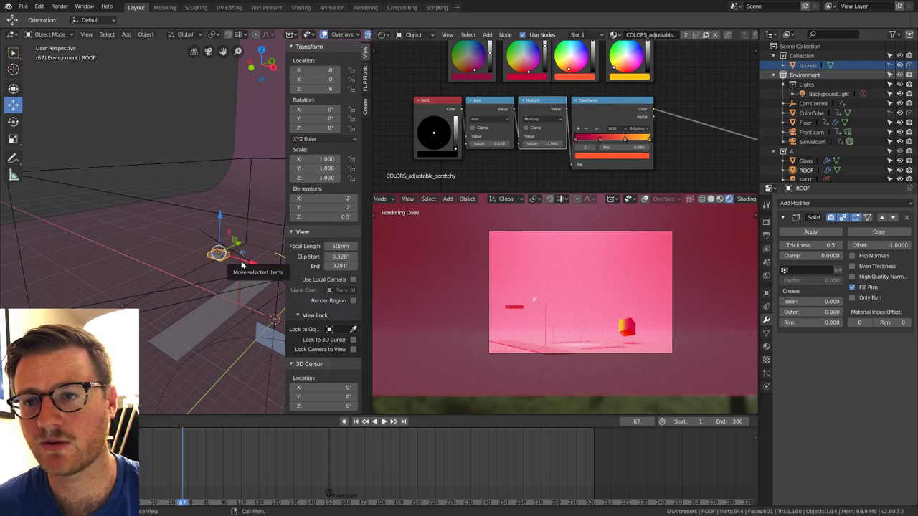
middle_click_drag(236, 262, 196, 172)
key("KP_7")
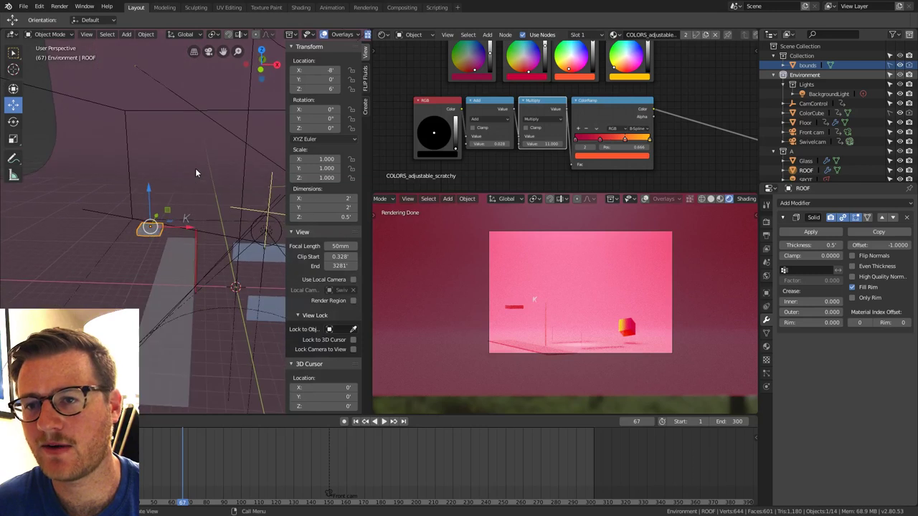
Set the thin vertical Skin pole's origin to its geometry.
left_click(194, 249)
mouse_move(203, 264)
middle_mouse_down()
mouse_move(205, 252)
mouse_move(200, 265)
mouse_move(188, 260)
middle_mouse_up()
right_click(186, 259)
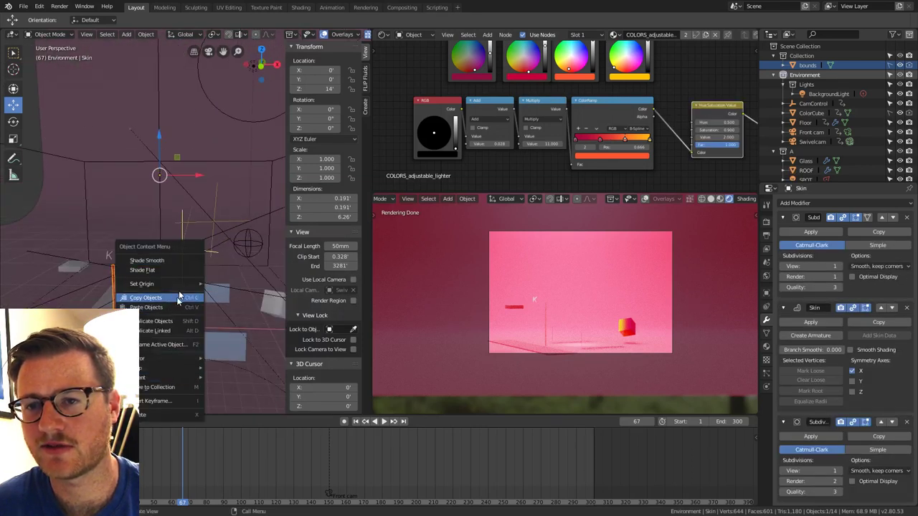
mouse_move(183, 284)
left_click(239, 295)
Remove the Glass material slot from the Glass panels, keeping only COLORS_adjustable_lighter.
middle_click_drag(238, 295, 273, 271)
left_click(224, 291)
left_click(223, 291)
left_click(224, 291)
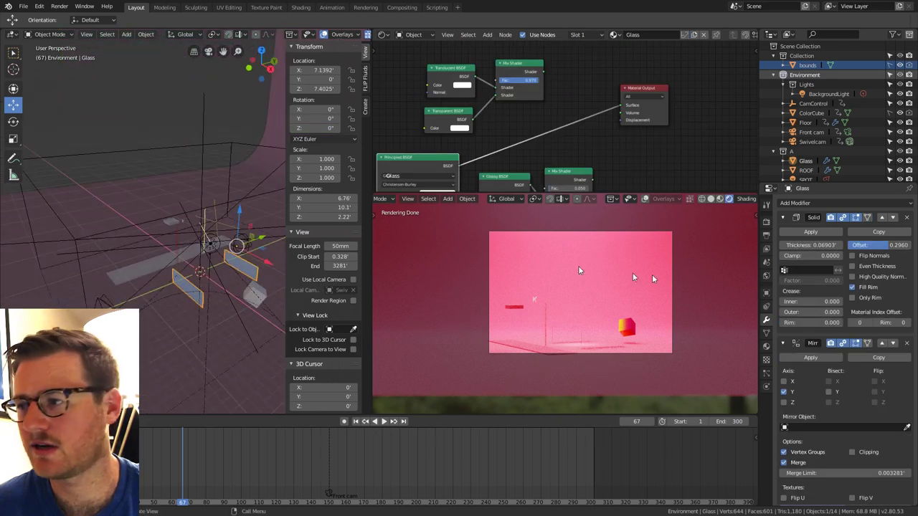
left_click(767, 345)
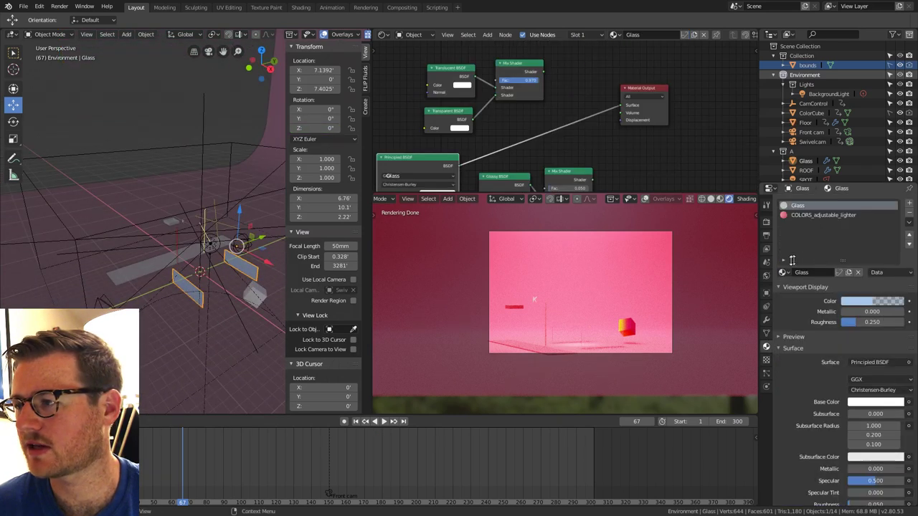
left_click(909, 214)
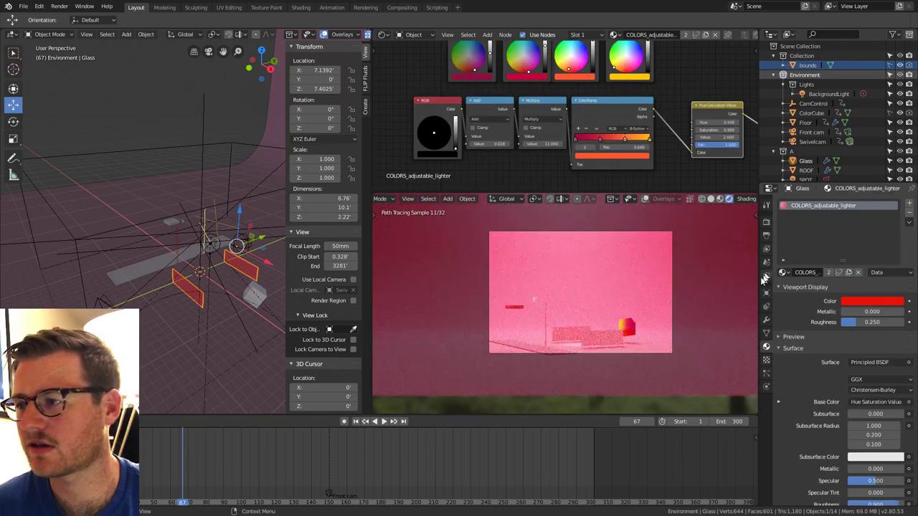
Enable Clipping in the Glass object's Mirror modifier.
left_click(766, 320)
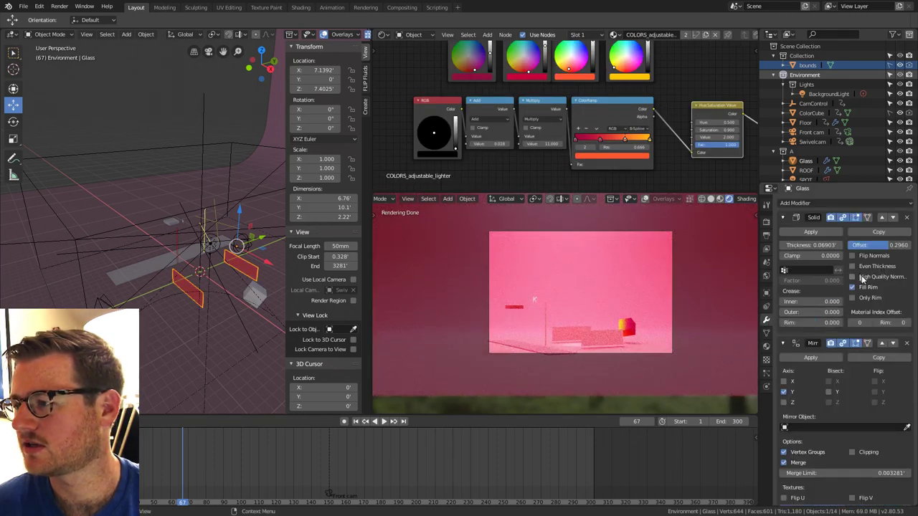
scroll(862, 276, "down", 3)
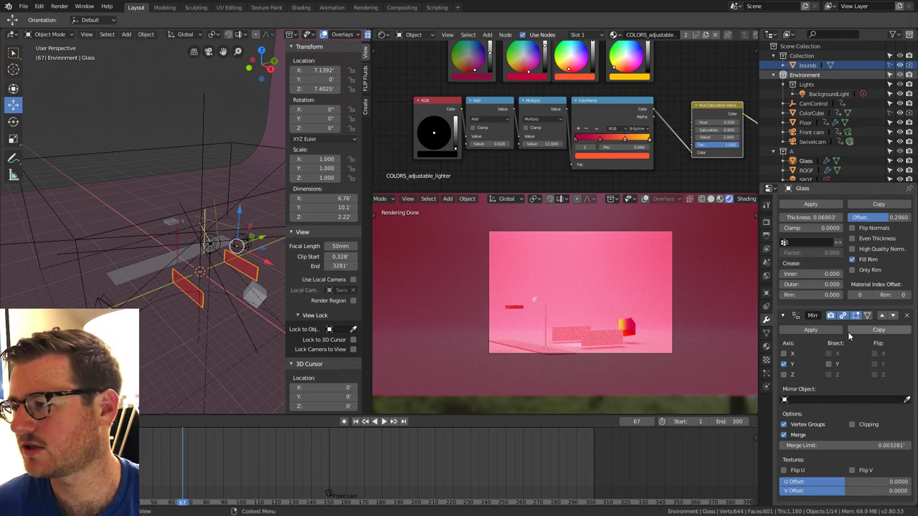
left_click(852, 425)
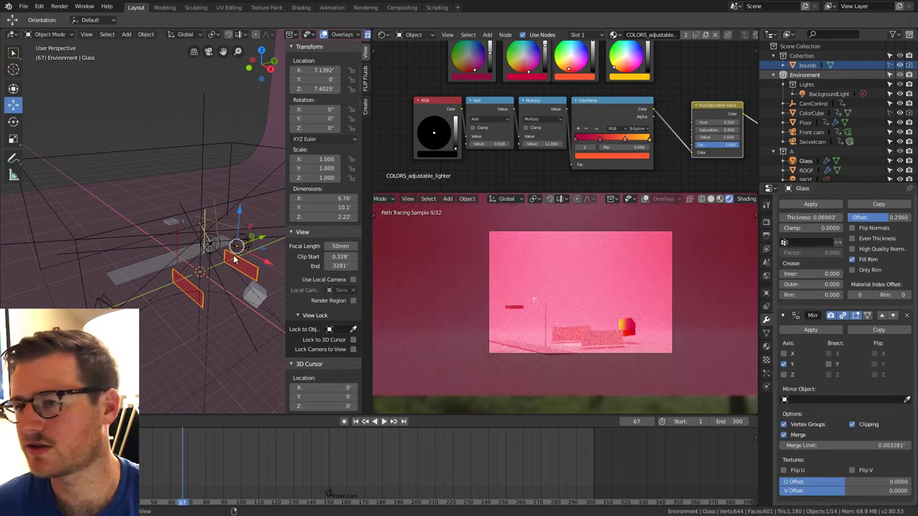
Bring the Glass panel's upper edge along Y to 0, then flatten the panel and raise it to local Z about -0.35'.
key("Tab")
left_click(197, 280)
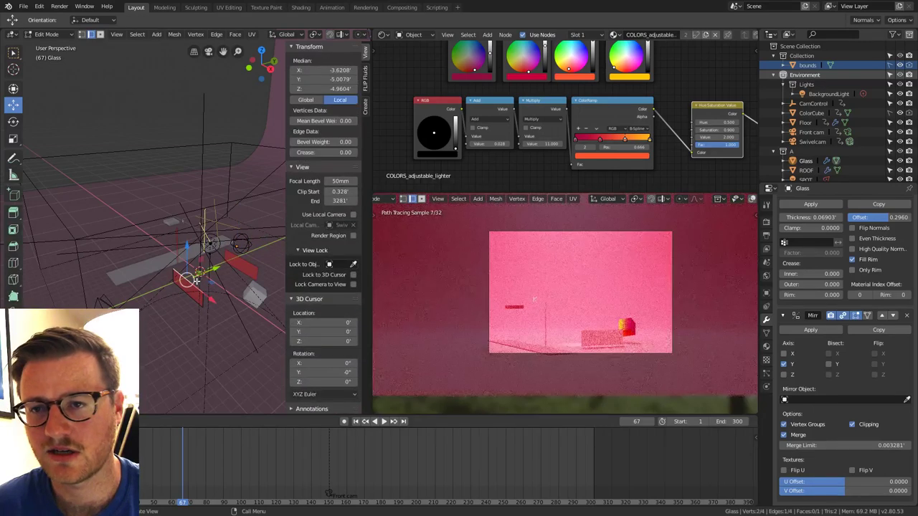
left_click_drag(210, 272, 301, 249)
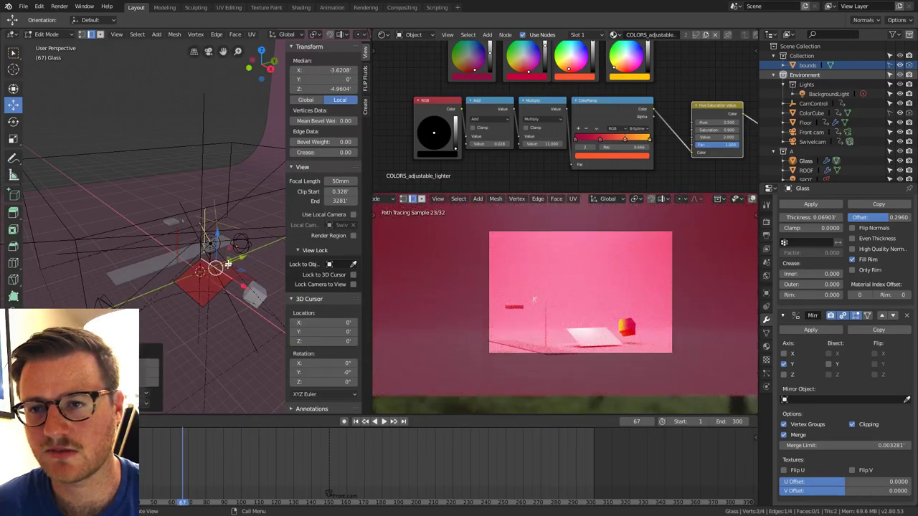
key("a")
left_click_drag(204, 247, 238, 218)
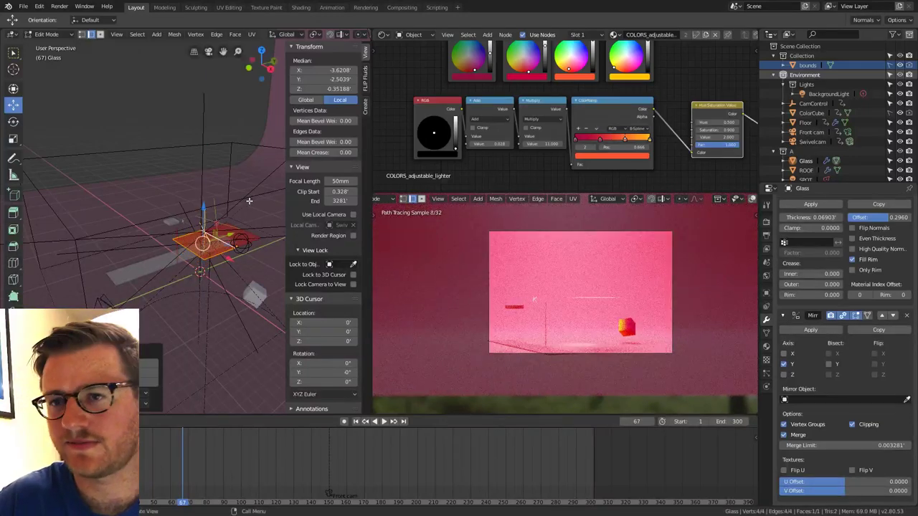
In top view, extend the roof panel's -X edge over the ThinBase strip to local X about -14.4'.
key("KP_5")
key("KP_7")
middle_click_drag(258, 223, 251, 243, "shift")
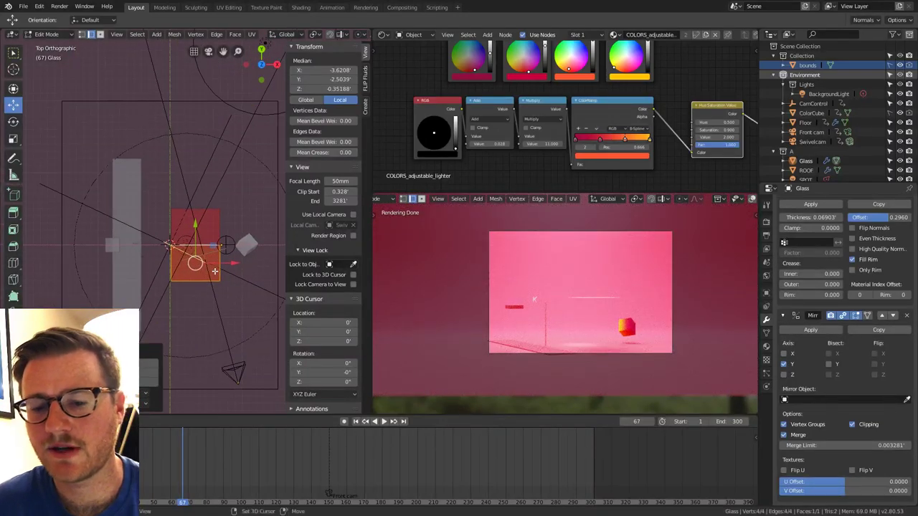
left_click(171, 279)
key("2")
left_click(171, 264)
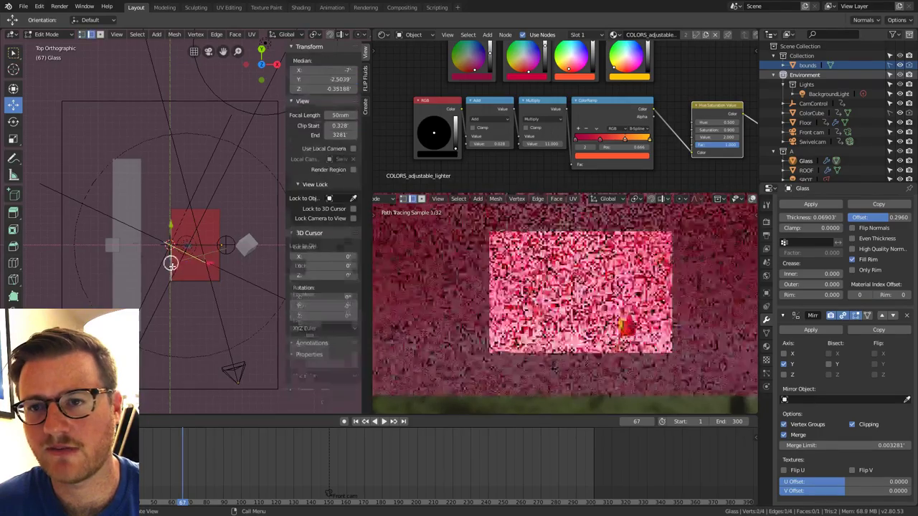
key("g")
key("x")
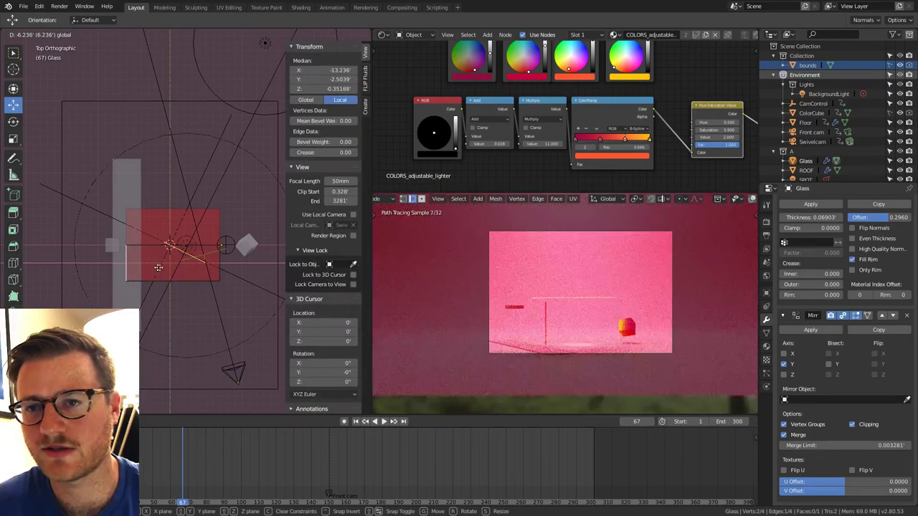
left_click(159, 265)
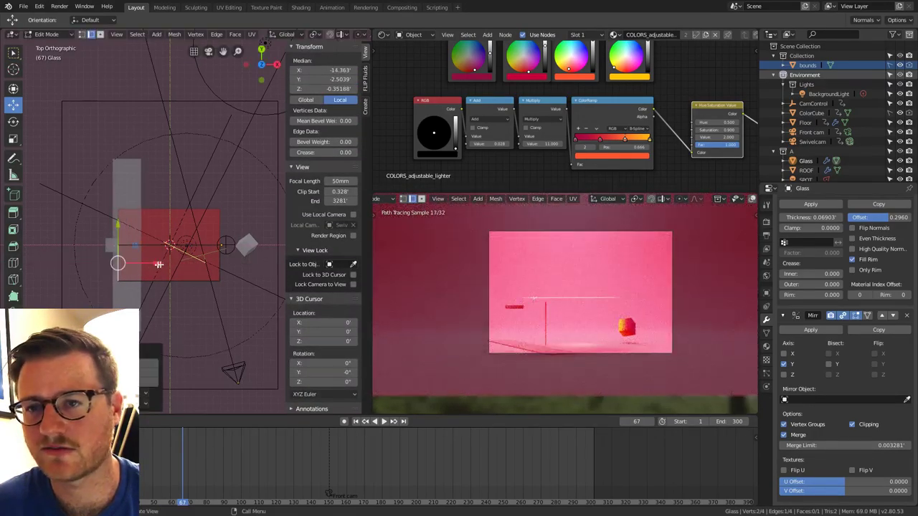
Pull the roof panel's +X edge inward along X to narrow it over the strip, and return to Object Mode.
middle_click_drag(177, 246, 191, 260, "shift")
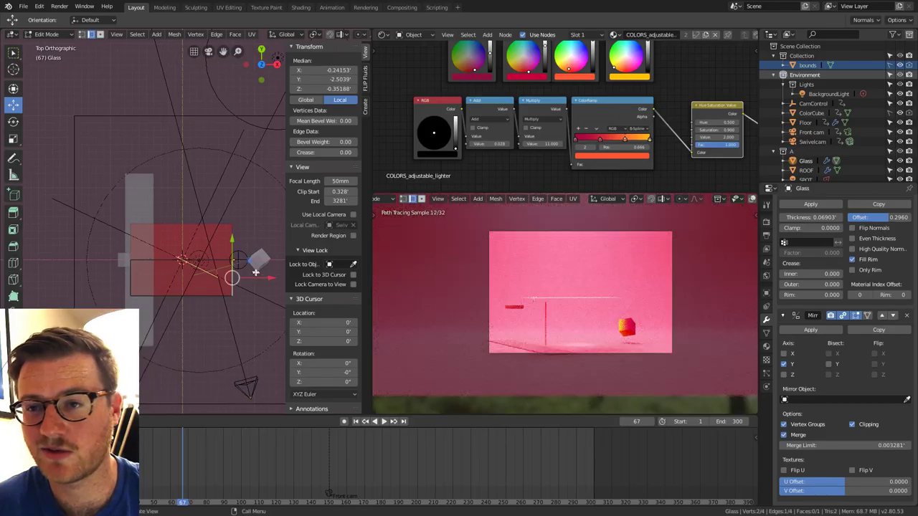
key("g")
key("x")
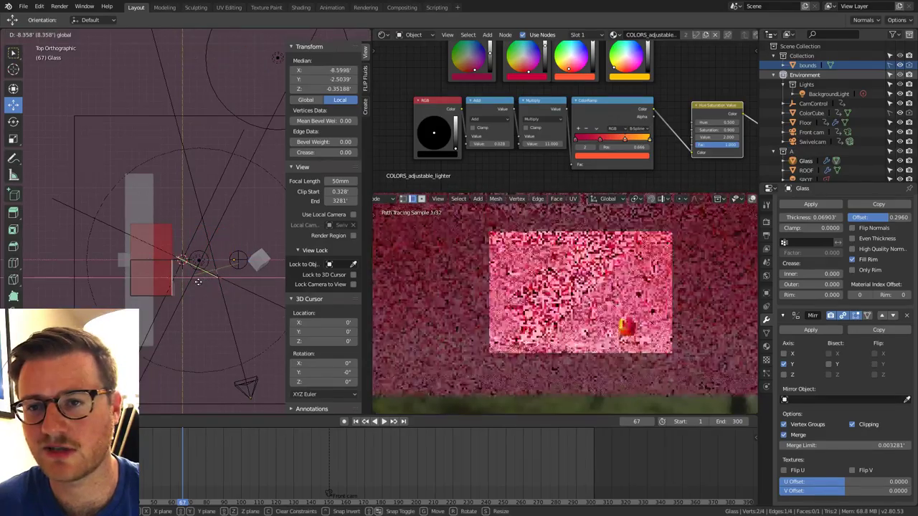
left_click(194, 282)
middle_click_drag(193, 316, 188, 257, "shift")
middle_click_drag(159, 288, 188, 237)
key("Tab")
Set the Skin pole's origin to the 3D cursor and shift its whole mesh along Y to about -7.8'.
scroll(142, 240, "up", 3)
left_click(145, 239)
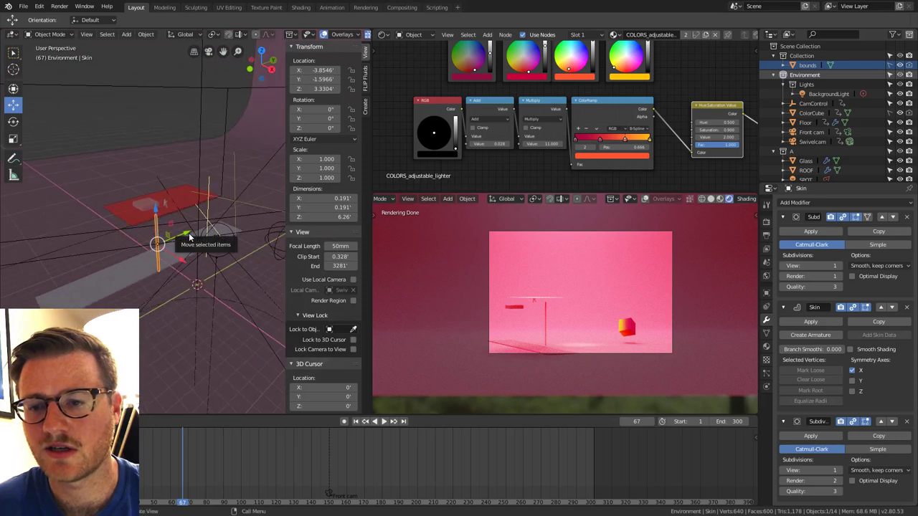
right_click(161, 200)
mouse_move(160, 200)
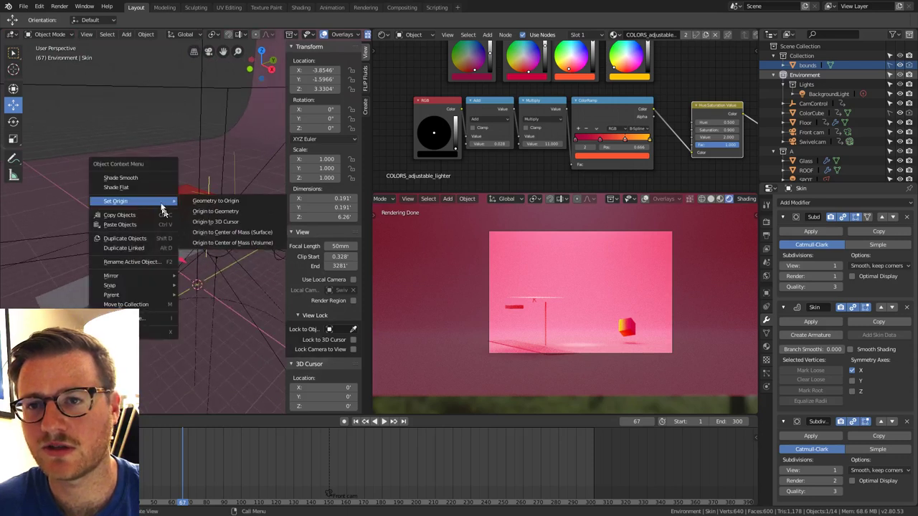
left_click(219, 225)
key("Tab")
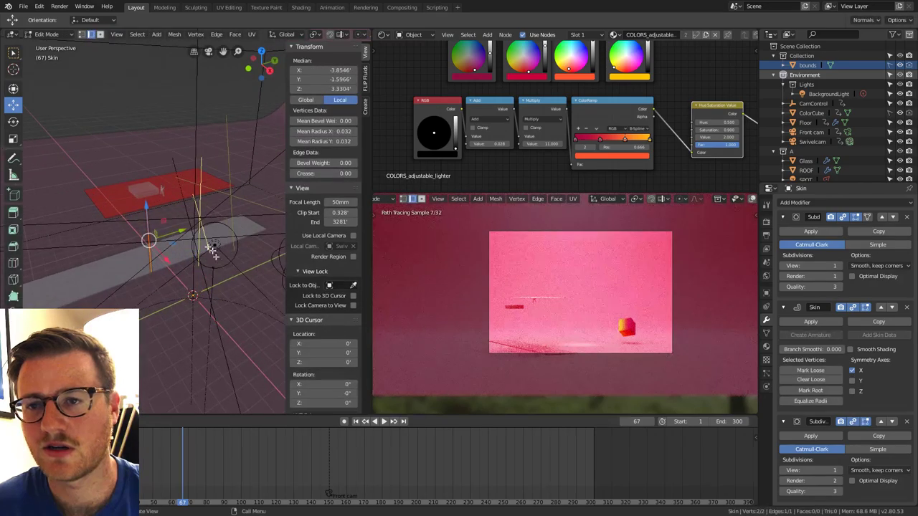
key("Tab")
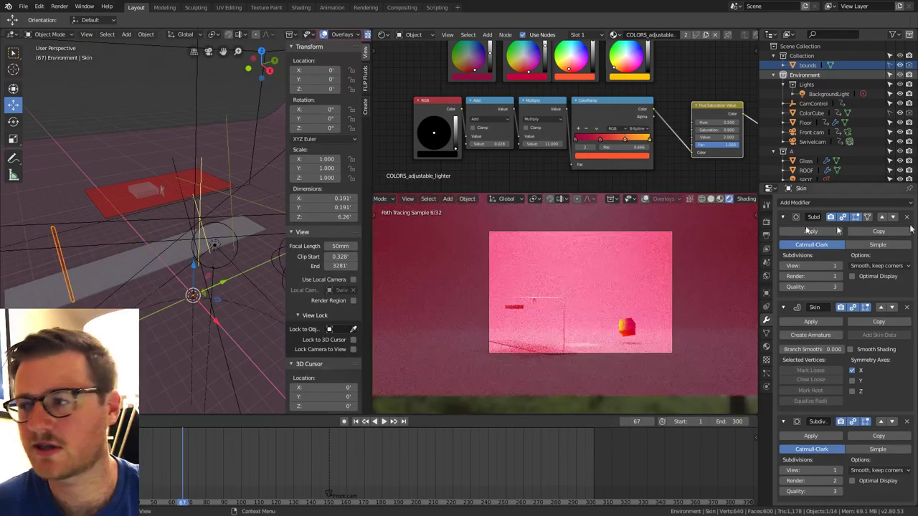
Add a Mirror modifier to the Skin pole and mirror it across Y instead of X.
left_click(869, 206)
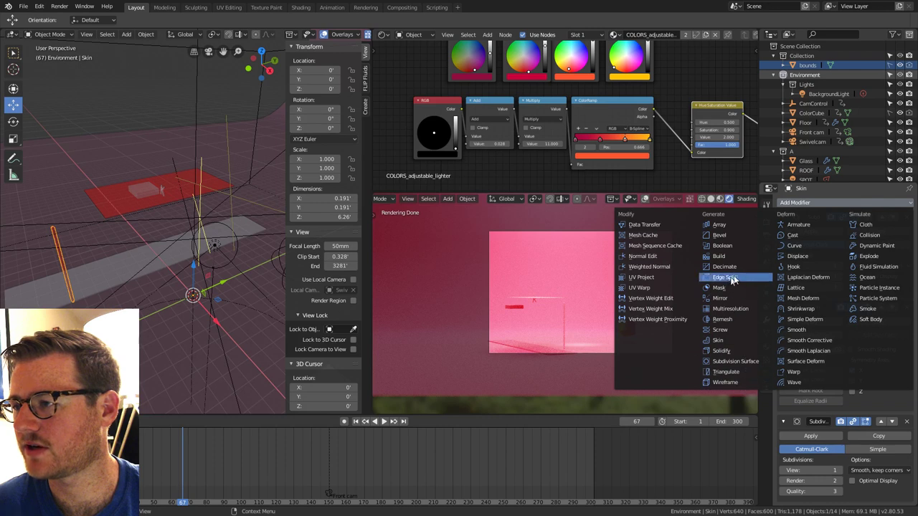
left_click(731, 308)
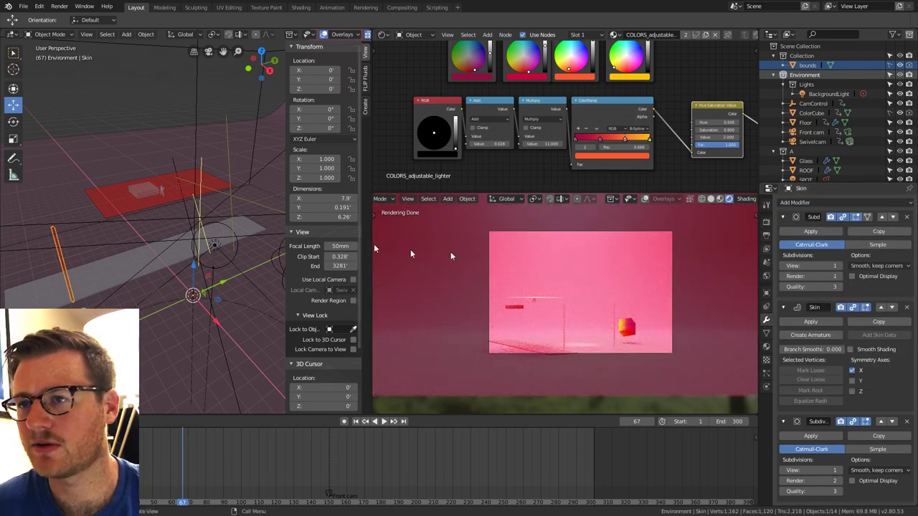
scroll(851, 407, "down", 4)
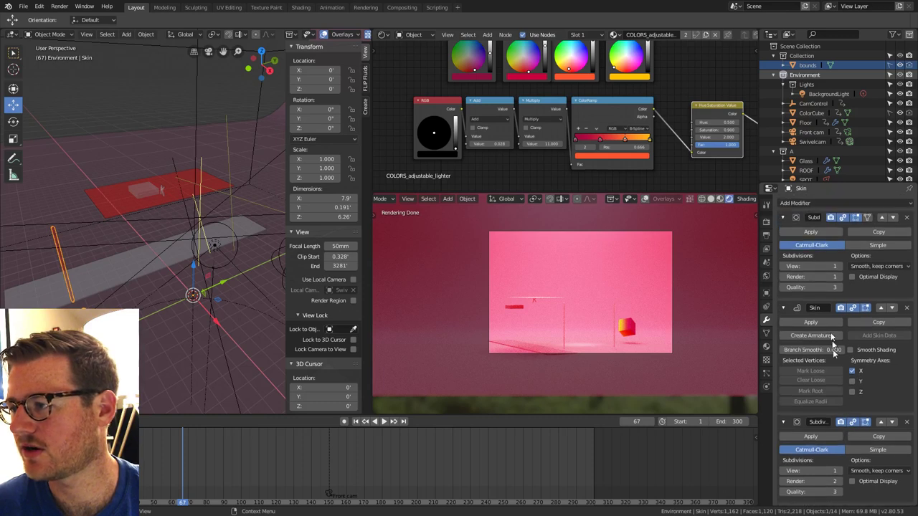
scroll(851, 386, "down", 1)
left_click(783, 416)
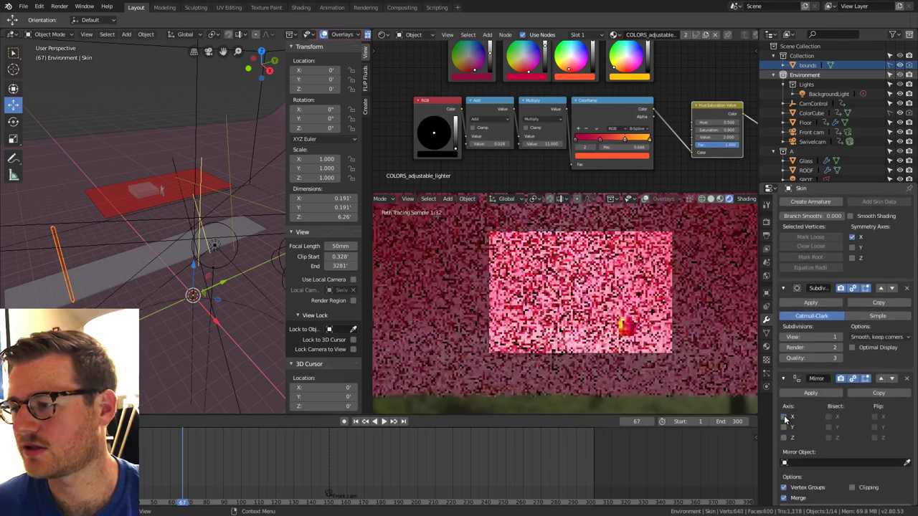
left_click(784, 426)
middle_click_drag(244, 317, 256, 309)
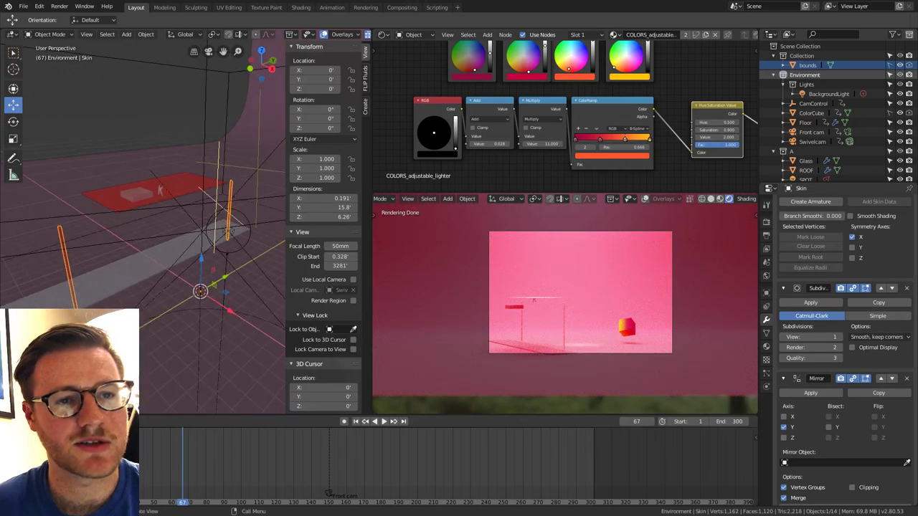
Slant the mirrored Skin poles by repositioning the source pole's end vertices in top view, bringing the top vertex in under the roof panel.
middle_click_drag(29, 143, 226, 240)
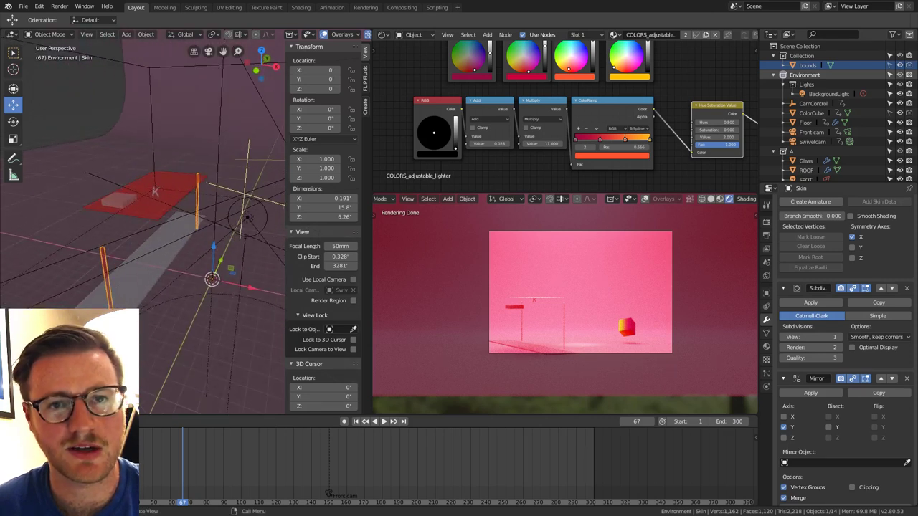
left_click(115, 305)
left_click(105, 266)
middle_click_drag(147, 268, 243, 312)
key("KP_7")
key("Tab")
key("1")
left_click(194, 343)
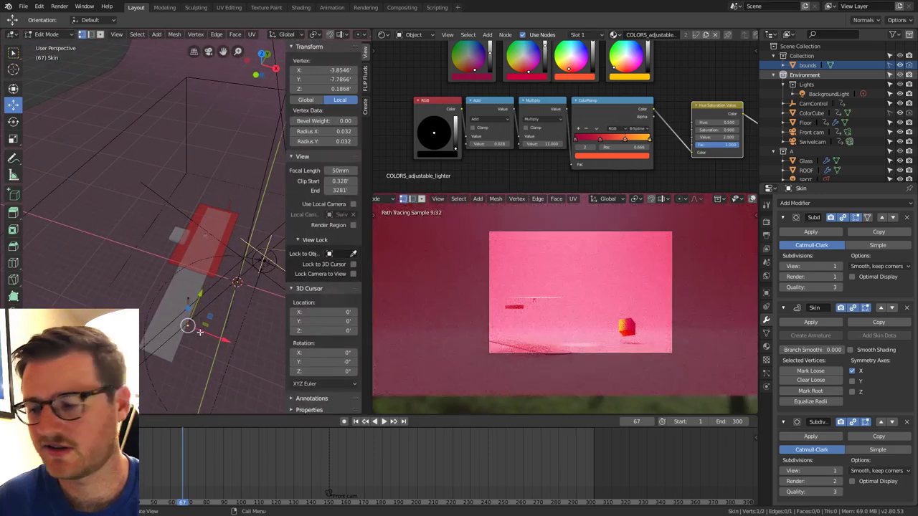
key("KP_Decimal")
key("KP_7")
scroll(200, 332, "down", 8)
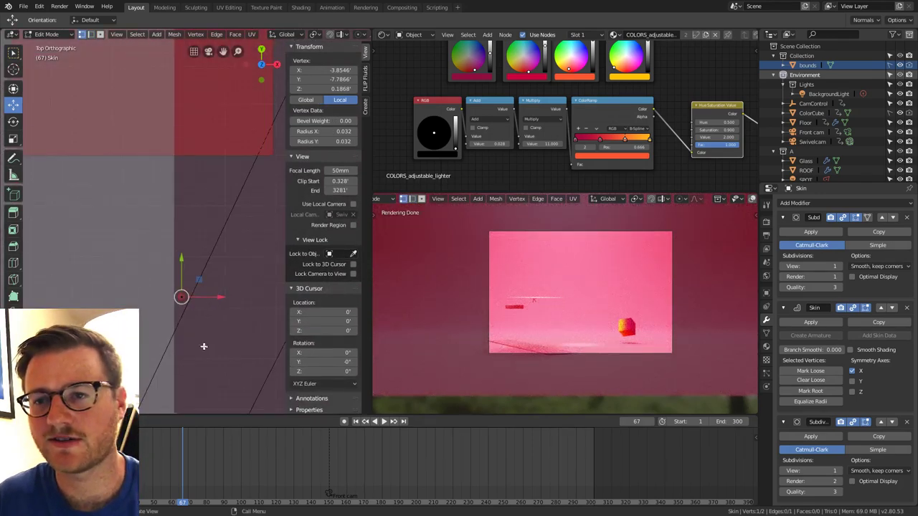
scroll(140, 306, "down", 2)
key("g")
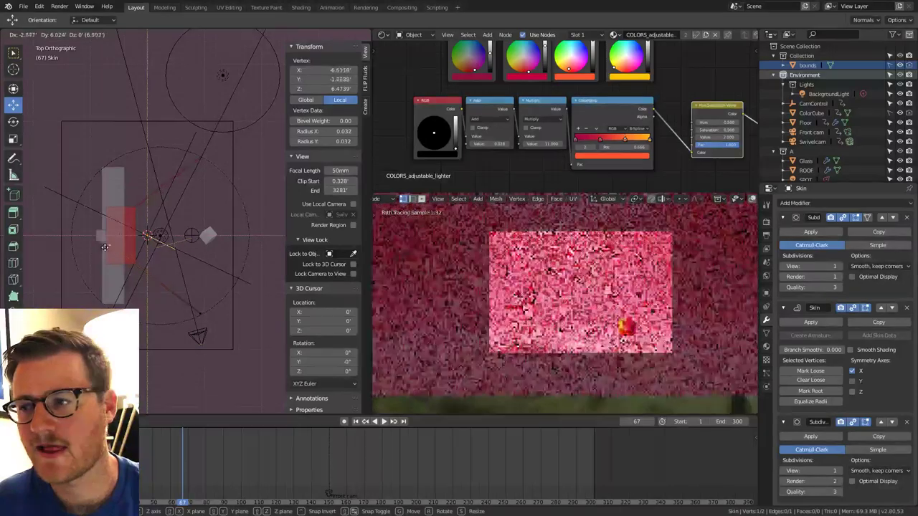
left_click(109, 246)
middle_click_drag(112, 241, 266, 190)
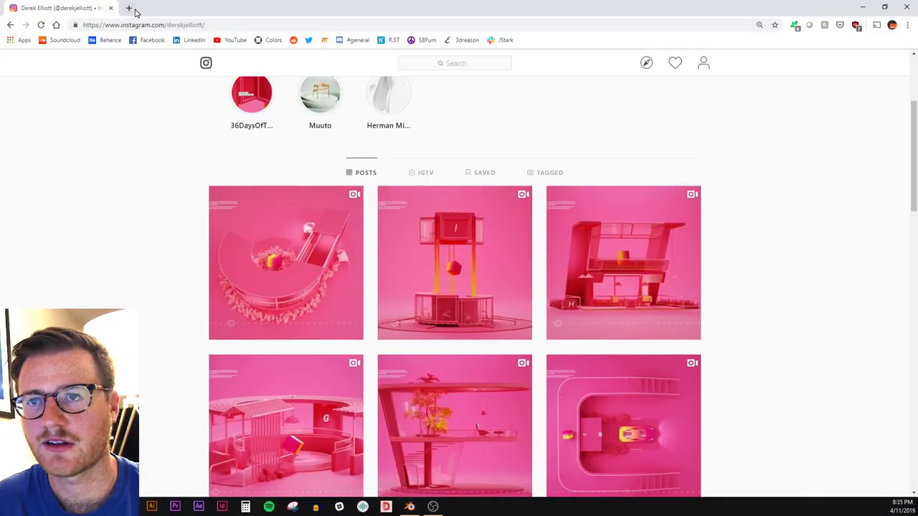
Search Google Images for "stretch shade" in a new browser tab and look through the fabric shade references.
left_click(132, 9)
type("stretch t")
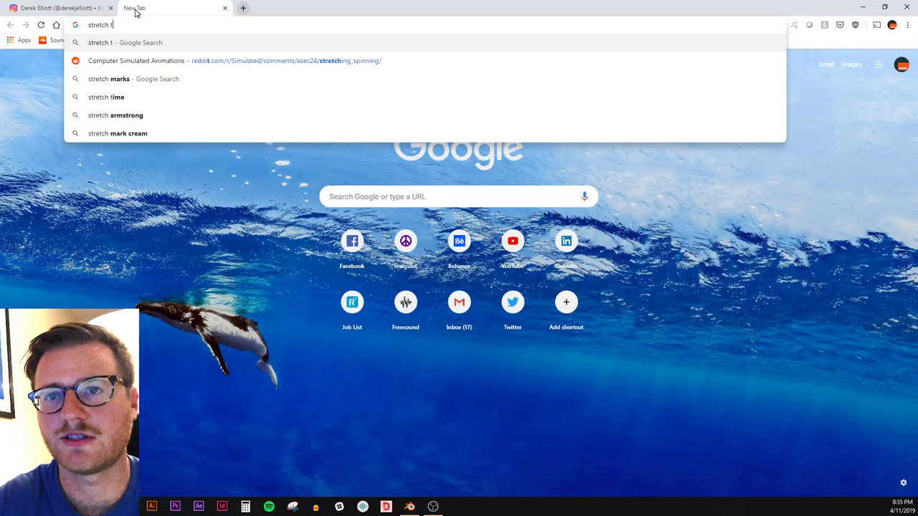
type("ent")
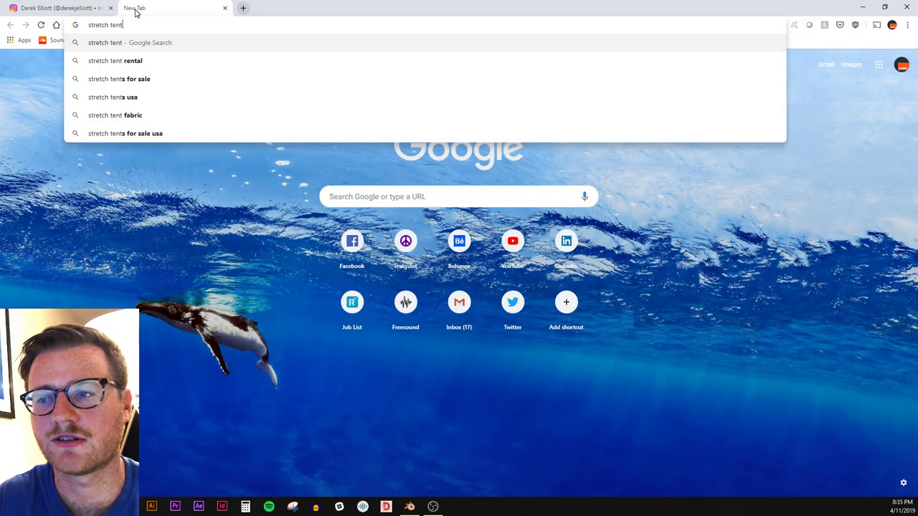
key("BackSpace")
key("BackSpace")
key("BackSpace")
type("sha")
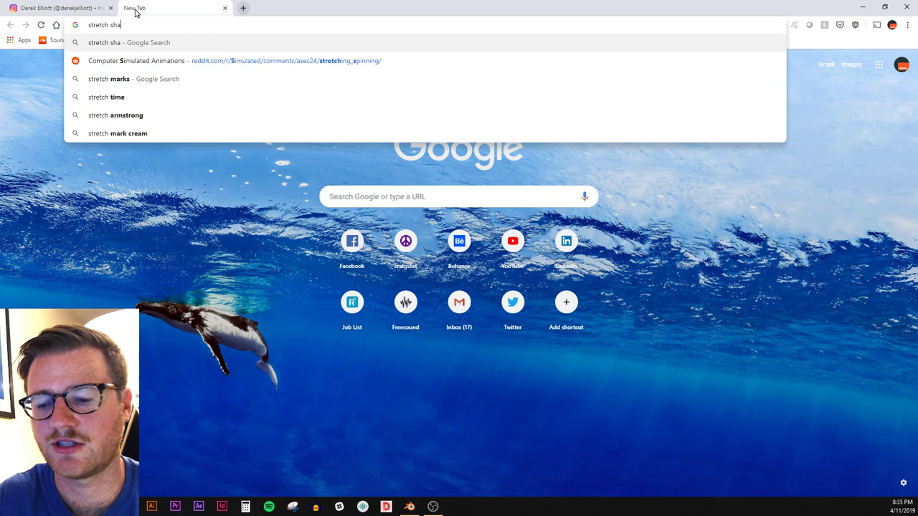
type("de")
key("Return")
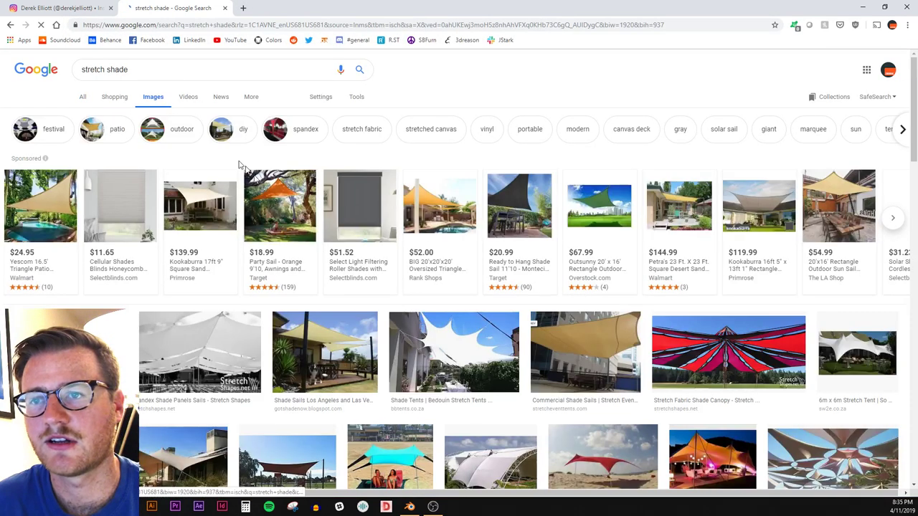
scroll(595, 355, "down", 2)
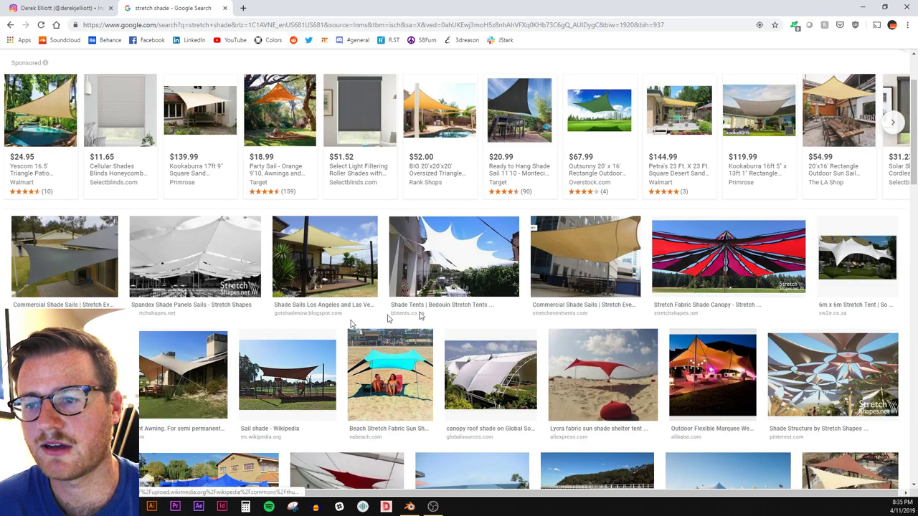
scroll(577, 323, "down", 2)
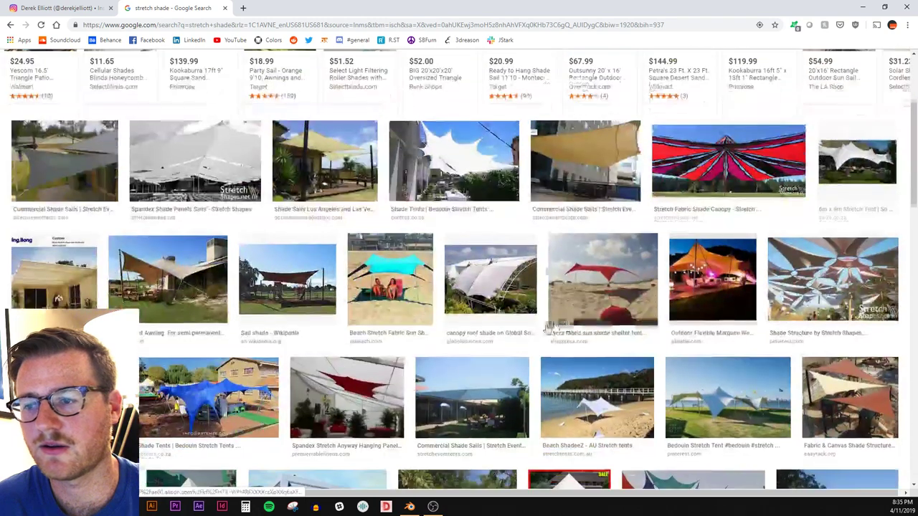
Switch back to Blender, leave the Skin pole's Edit Mode, and move the small ROOF block along X to -7'.
left_click(864, 8)
mouse_move(244, 261)
middle_mouse_down()
mouse_move(232, 313)
mouse_move(257, 276)
mouse_move(201, 287)
mouse_move(194, 306)
middle_mouse_up()
key("Tab")
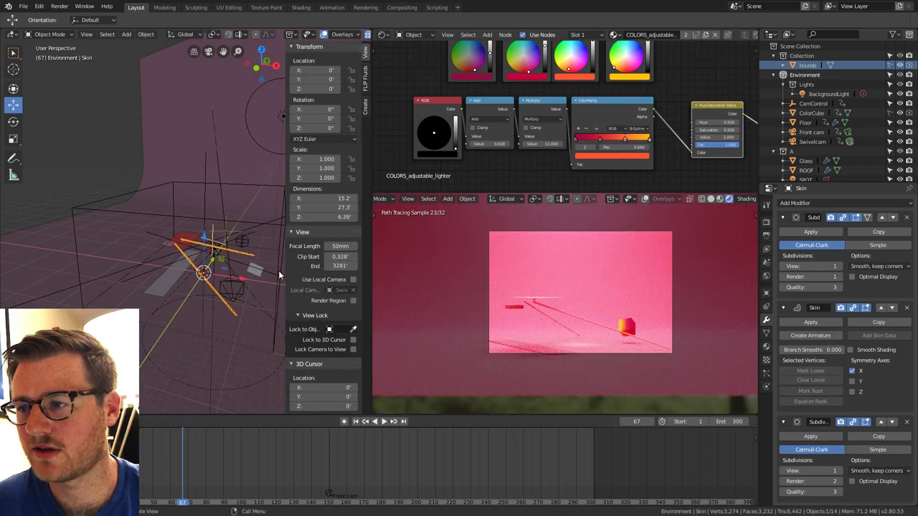
middle_click_drag(269, 257, 190, 279)
left_click(154, 283)
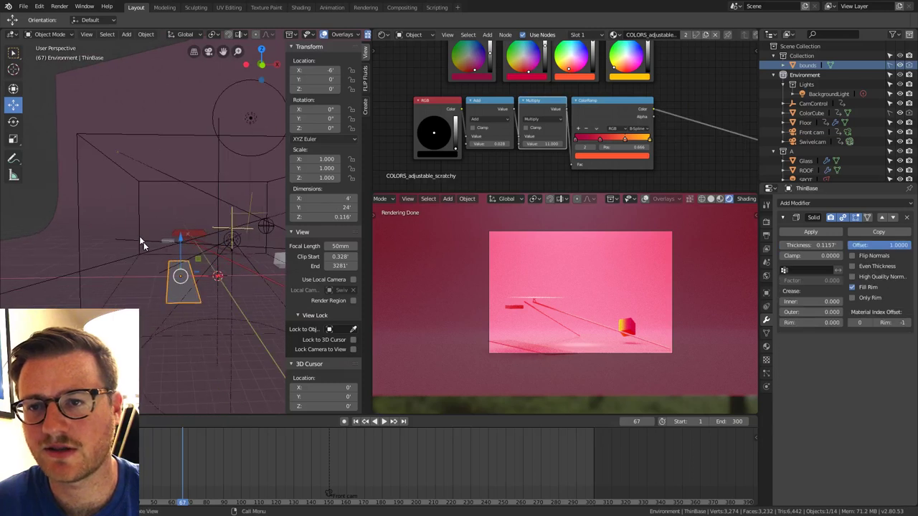
middle_click_drag(141, 244, 152, 281)
left_click(160, 272)
left_click(158, 273)
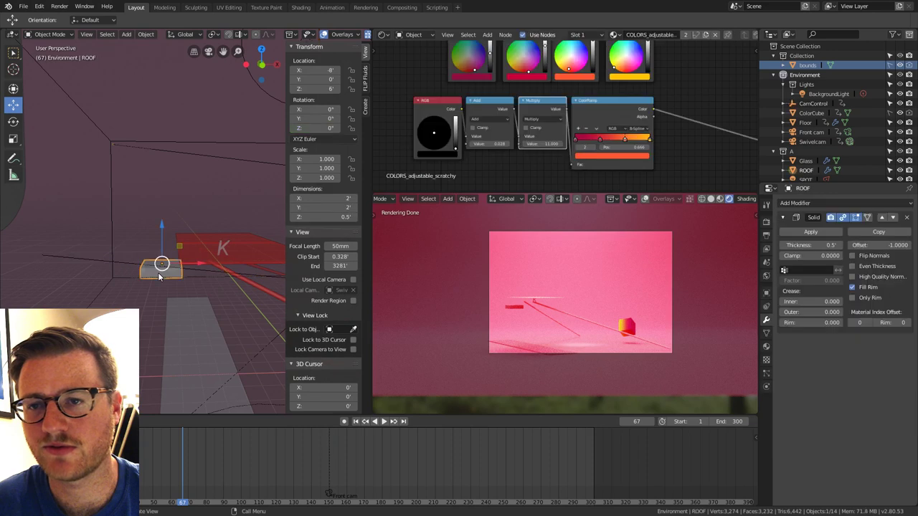
left_click(766, 347)
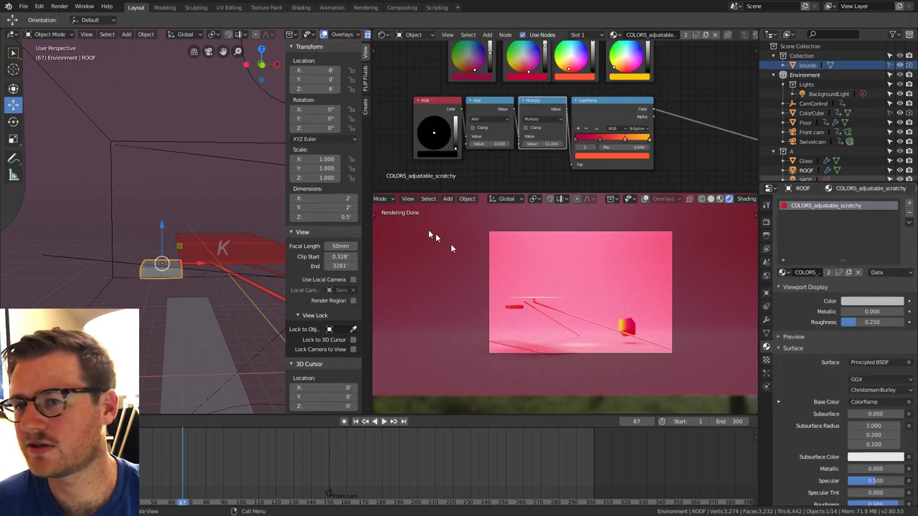
key("KP_7")
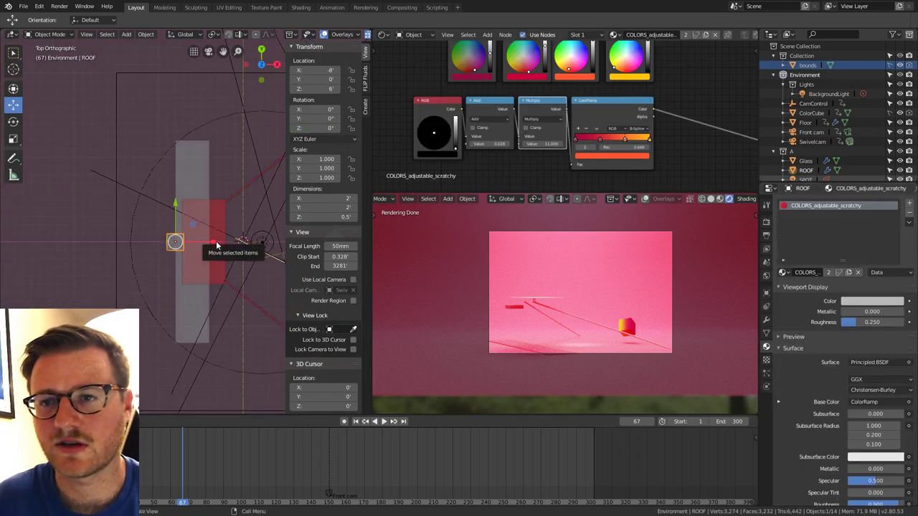
left_click_drag(218, 246, 227, 246)
Stretch the ROOF block's edges in top view to about 4' along X and 24' along Y, and return to Object Mode.
key("Tab")
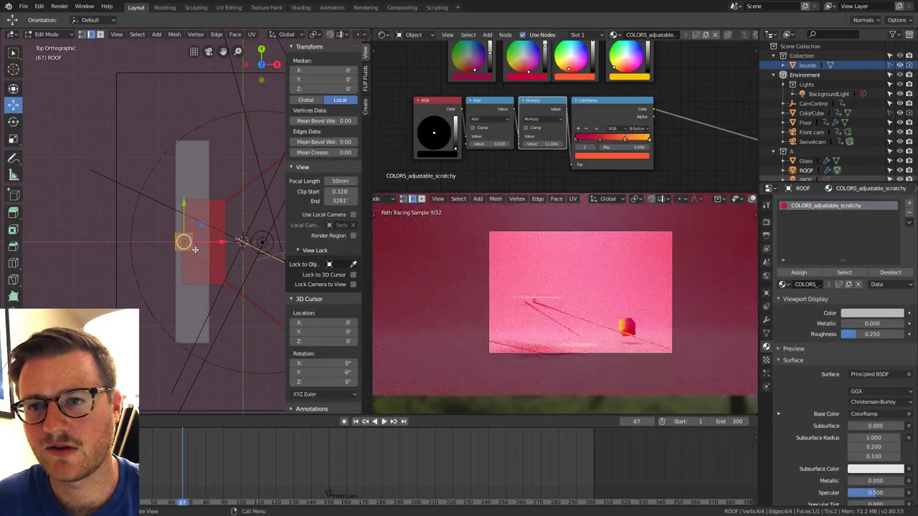
left_click(191, 241)
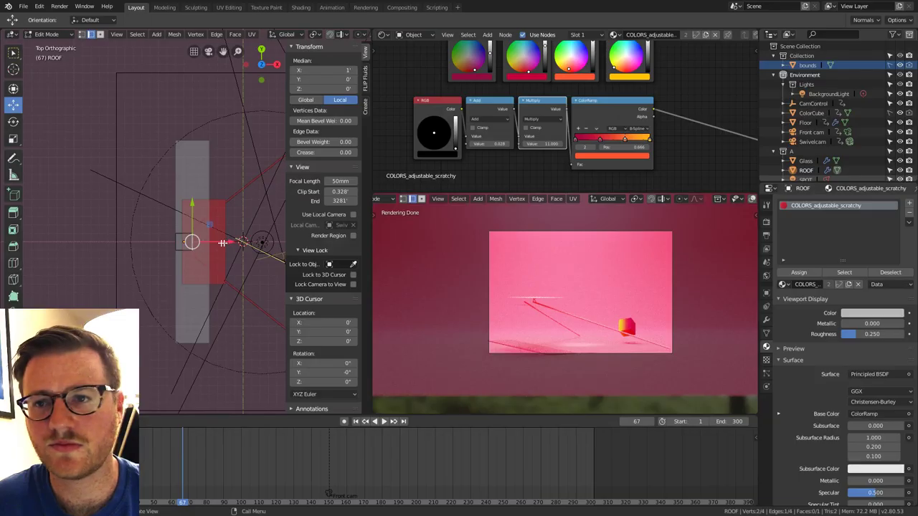
left_click_drag(223, 244, 239, 242)
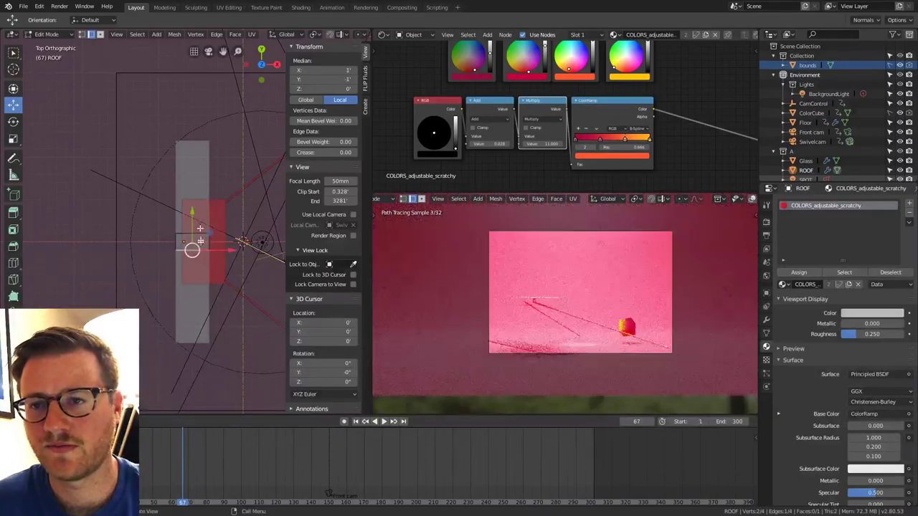
left_click_drag(192, 216, 193, 305)
key("ctrl+z")
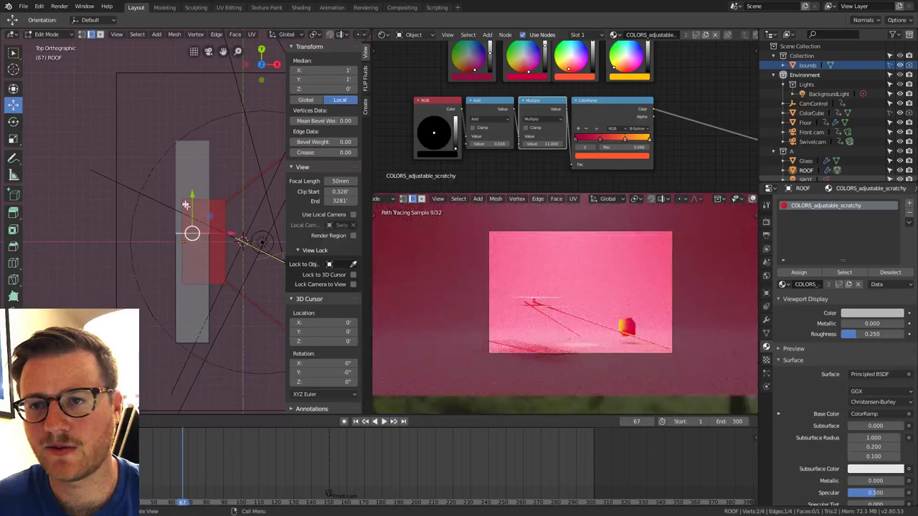
left_click_drag(190, 200, 201, 110)
key("Tab")
middle_click_drag(201, 109, 215, 176)
scroll(216, 175, "down", 10)
middle_click_drag(277, 196, 230, 165)
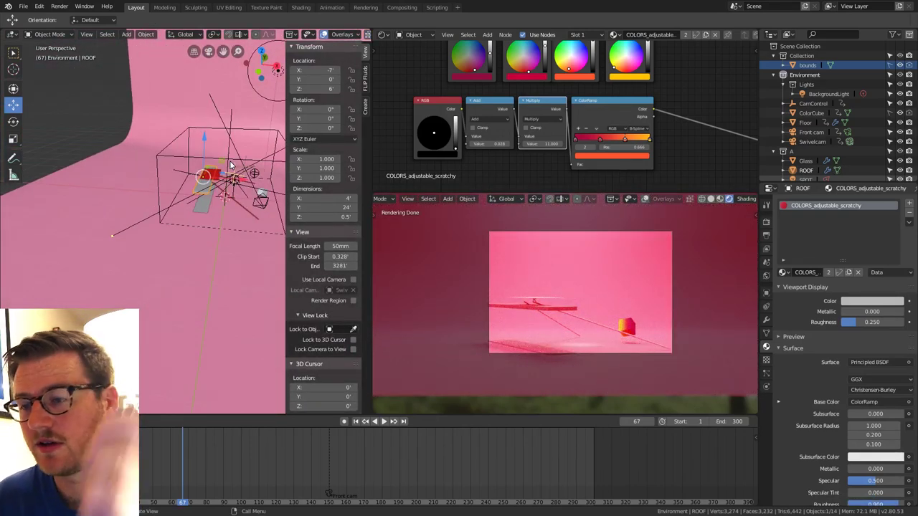
In front view, edit the Skin pole and raise its upper end vertex along Z to about 10.7'.
key("KP_1")
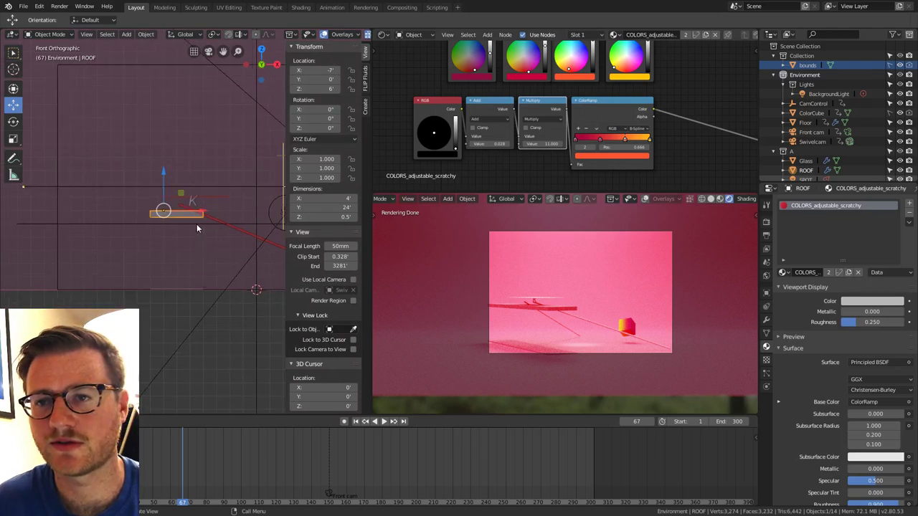
scroll(198, 228, "down", 3)
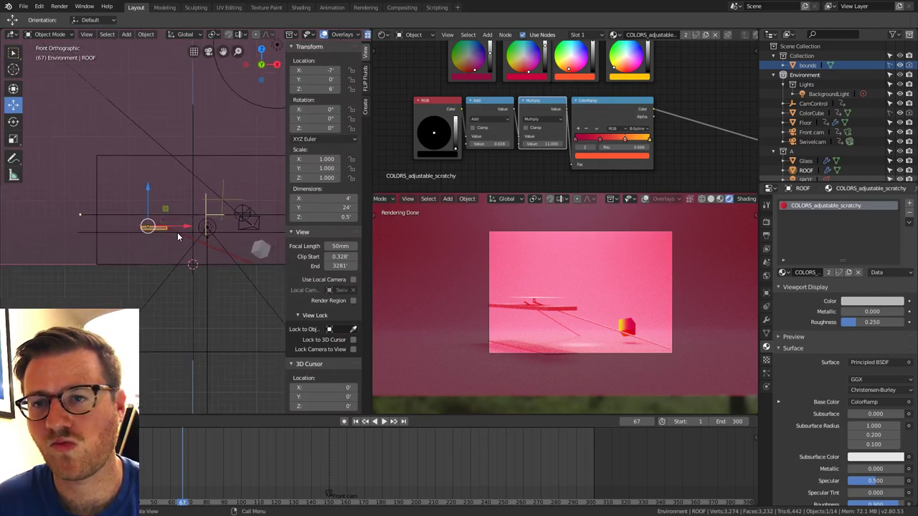
left_click(177, 233)
scroll(178, 233, "up", 1)
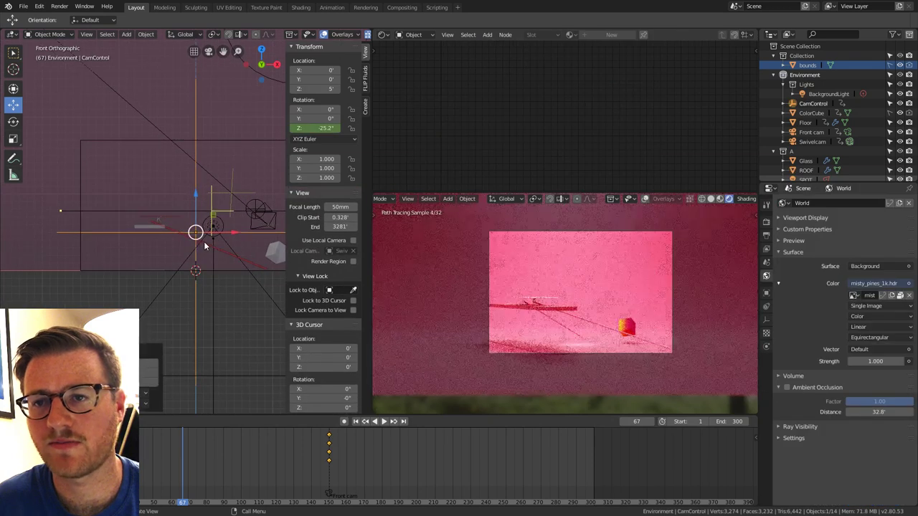
scroll(236, 249, "up", 1)
left_click(235, 257)
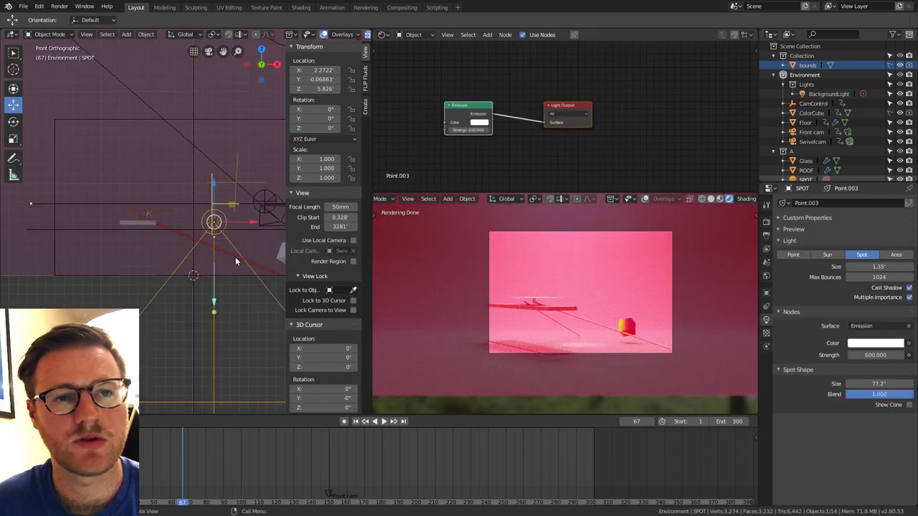
left_click(235, 257)
key("Tab")
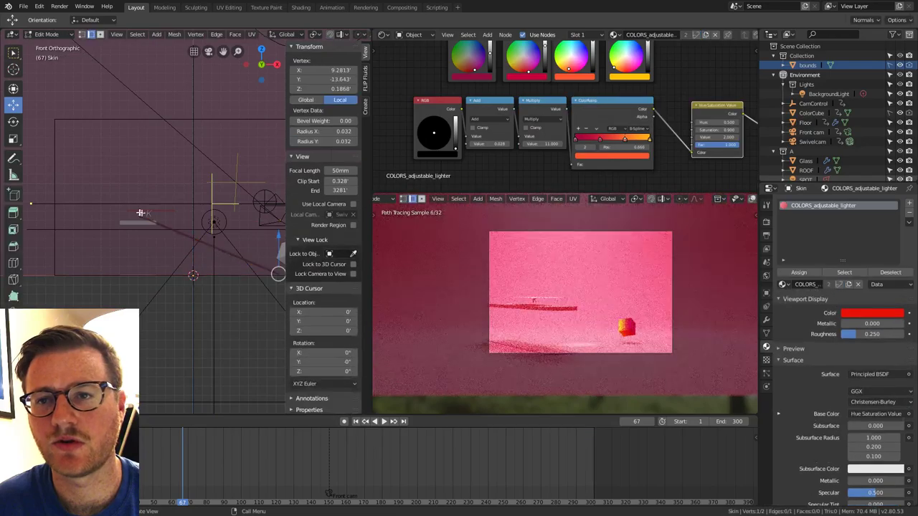
left_click(140, 214)
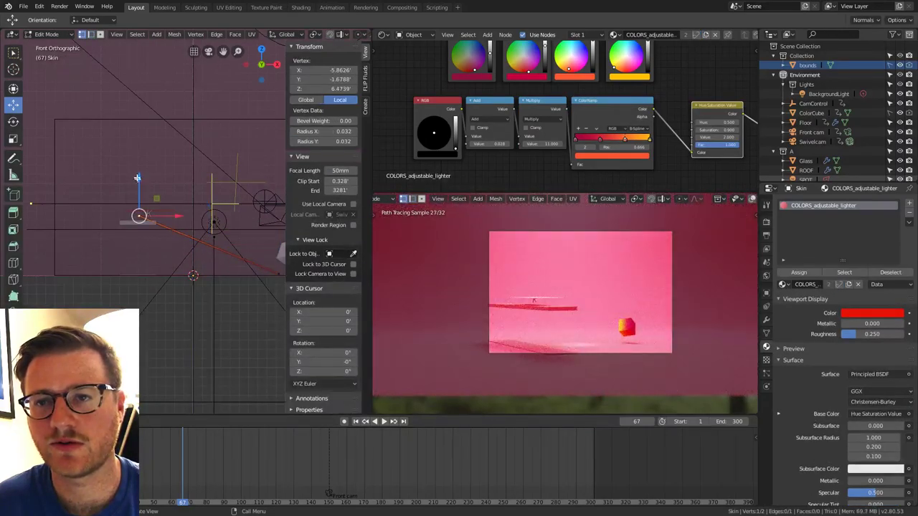
key("g")
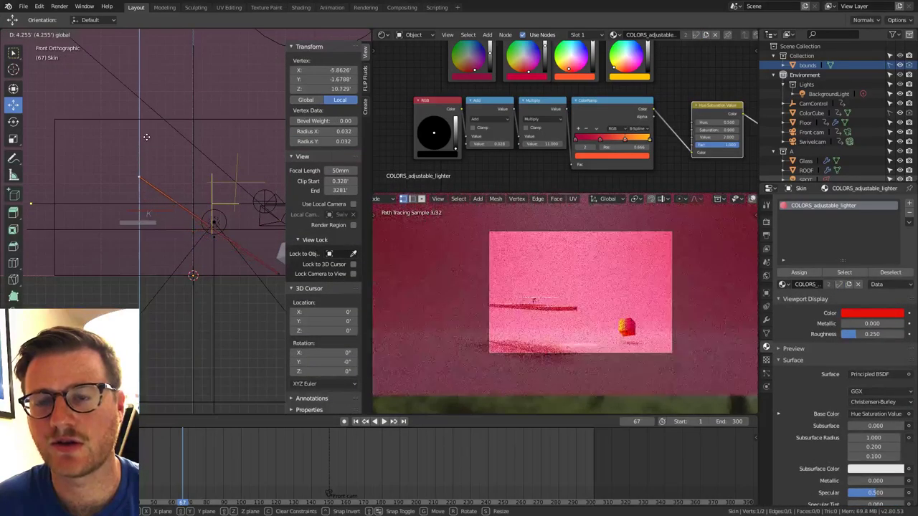
left_click(146, 137)
Shift the Skin pole's upper vertex along X to about -7.9' and lower it to a height of about 10.1'.
key("g")
key("x")
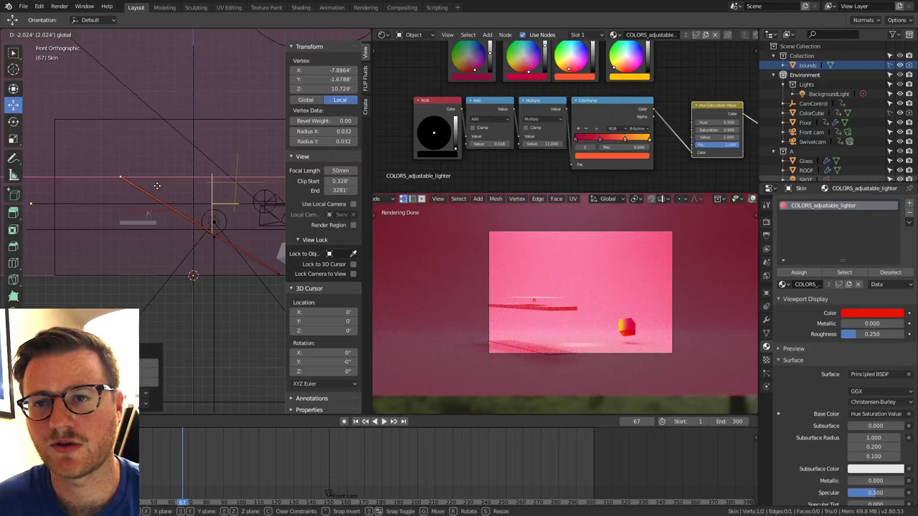
left_click(157, 185)
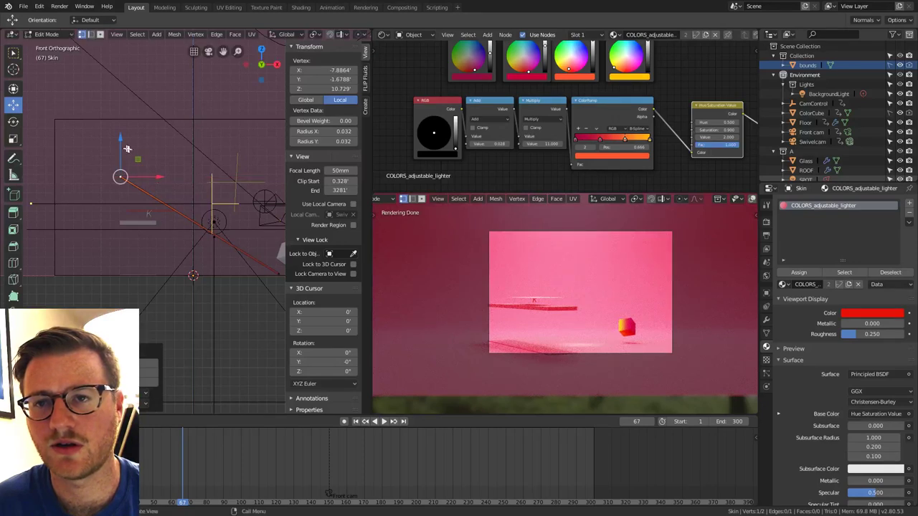
left_click_drag(121, 145, 122, 151)
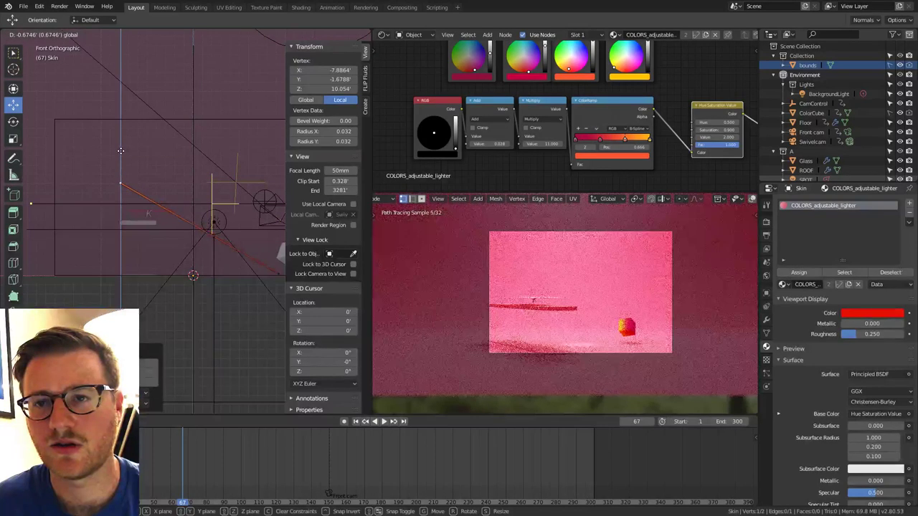
left_click(121, 151)
middle_click_drag(143, 166, 194, 203)
key("g")
key("z")
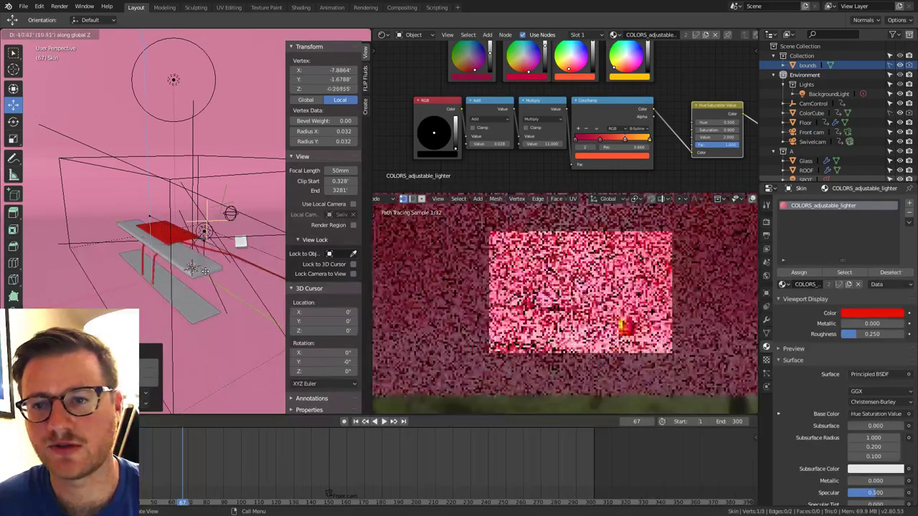
left_click(205, 260)
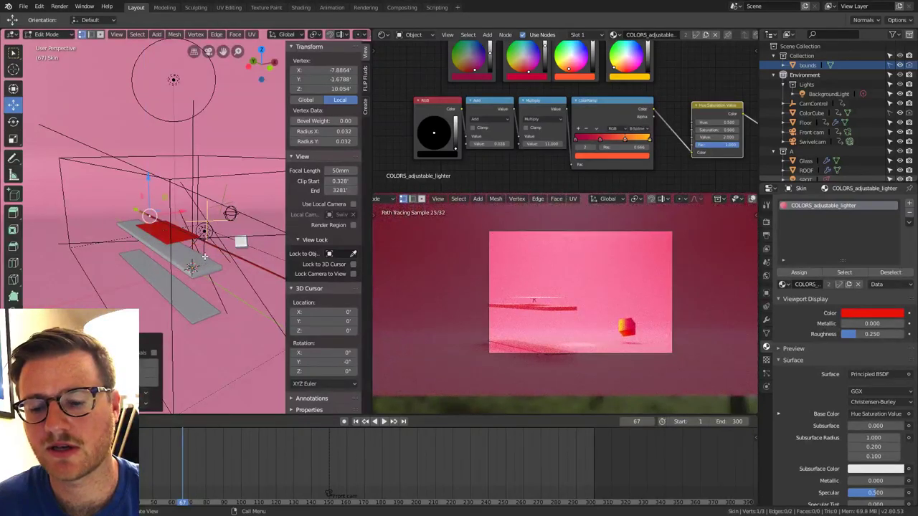
key("x")
left_click(204, 257)
Duplicate the Skin pole's whole mesh in place, separate the copy into its own object, and return to Object Mode.
key("a")
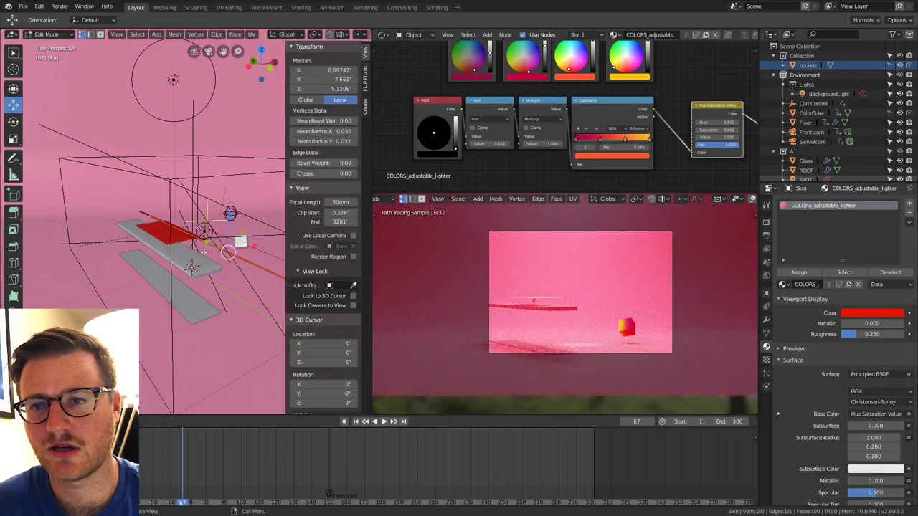
key("Tab")
key("Tab")
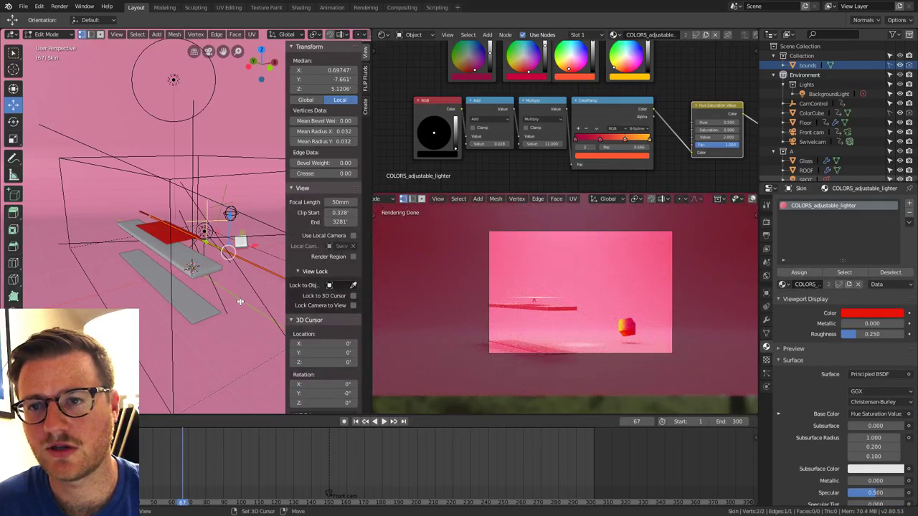
key("shift+d")
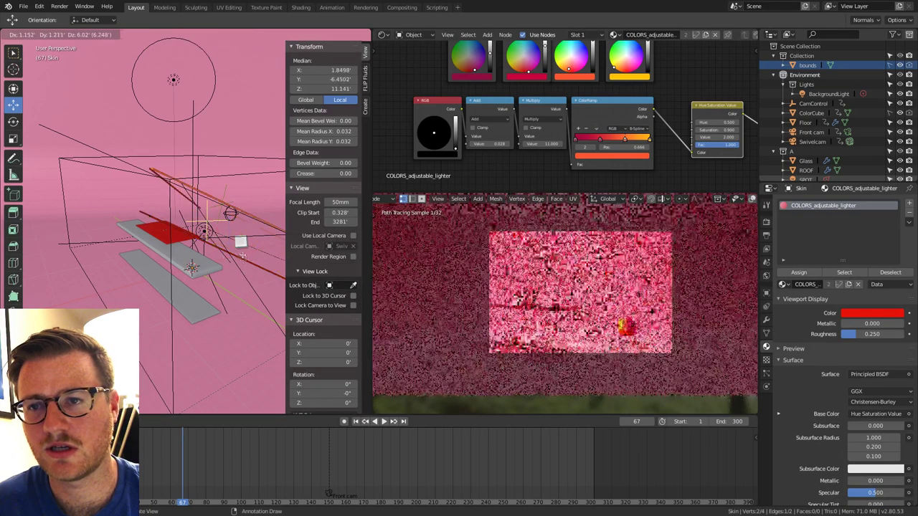
right_click(242, 256)
key("p")
left_click(242, 257)
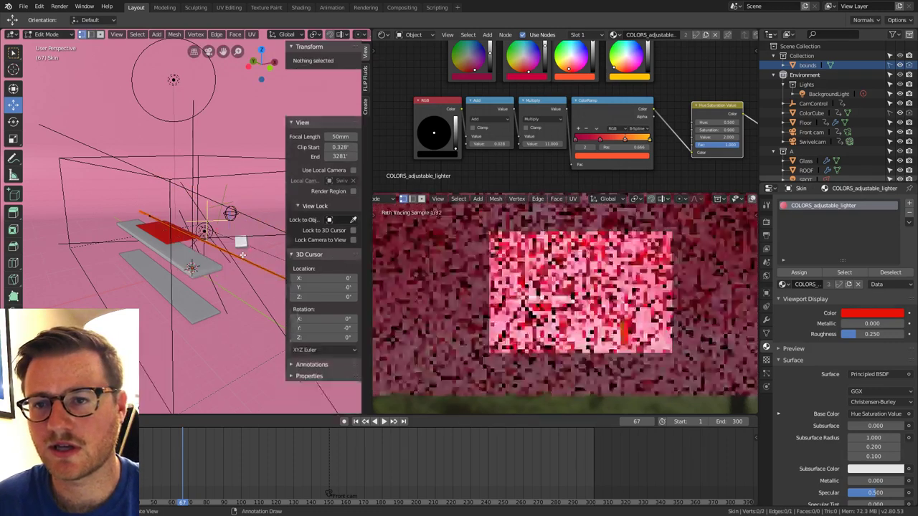
key("Tab")
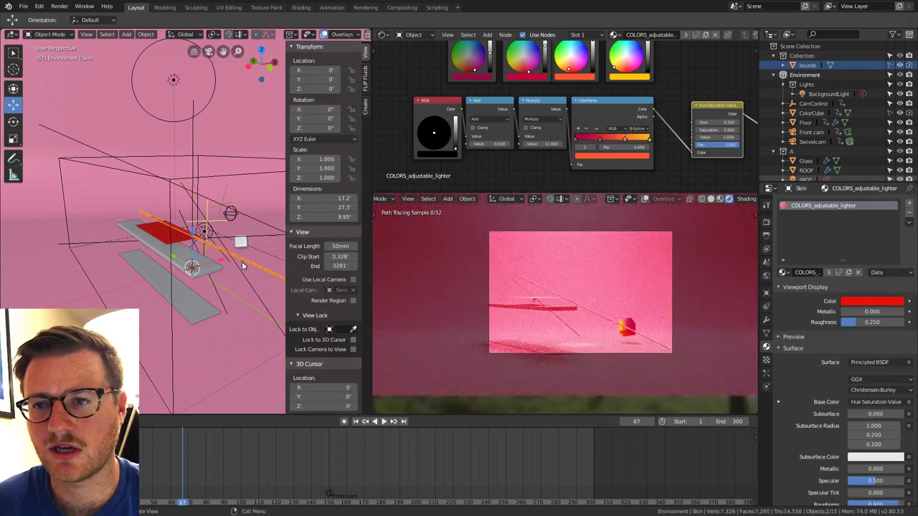
Edit the Skin pole and scale its whole mesh to 0 along X and Y, making it stand vertical.
left_click(242, 267)
left_click(242, 267)
key("Tab")
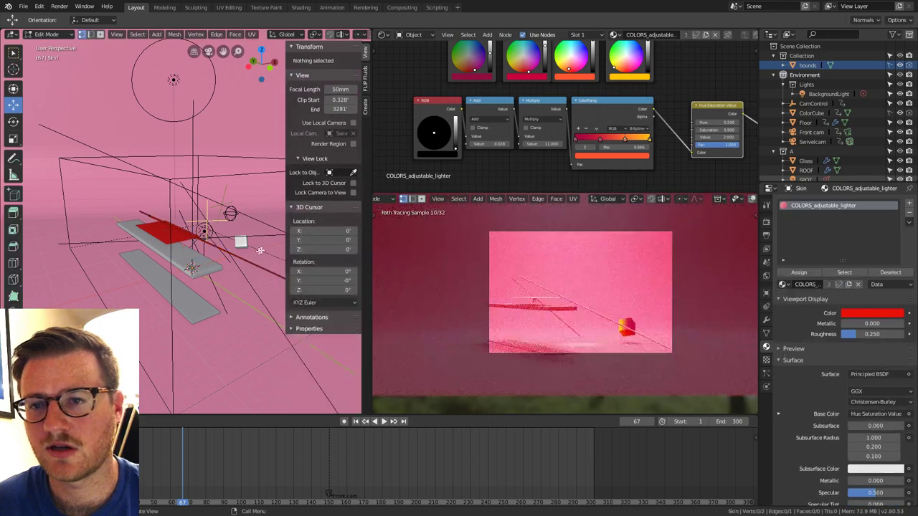
key("s")
key("x")
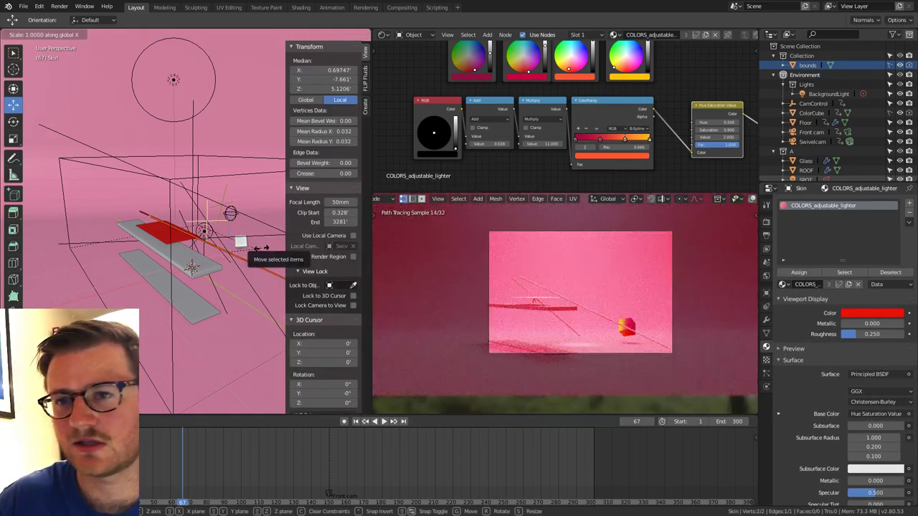
key("Return")
middle_click_drag(262, 248, 228, 266)
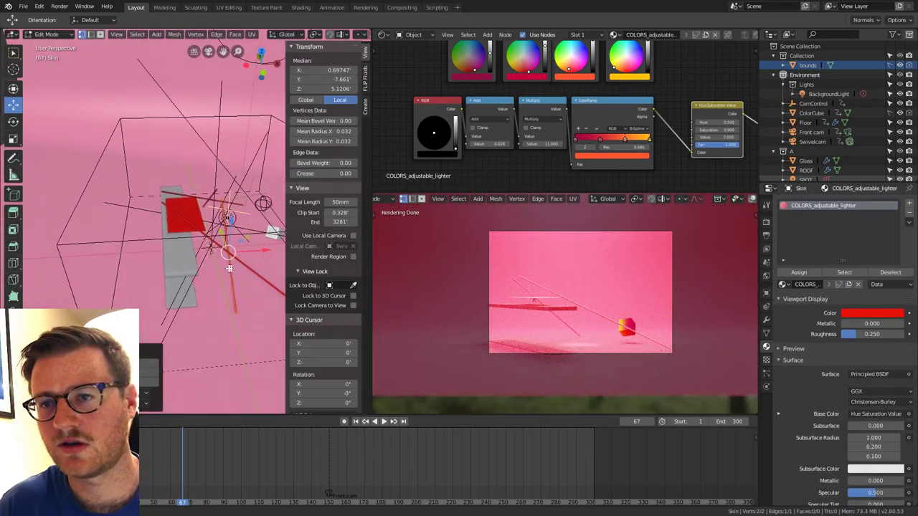
key("s")
key("y")
key("0")
key("Return")
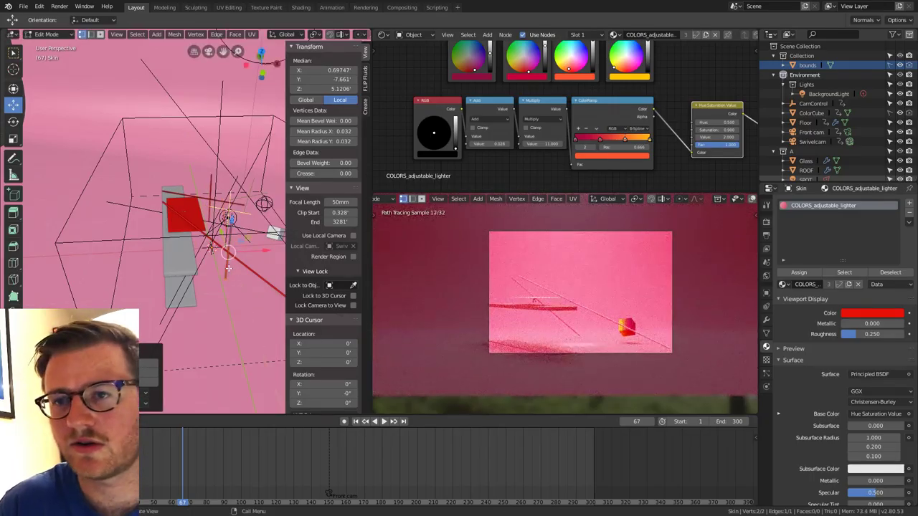
Move the upright Skin pole along X to about -7.9' and along Y to about -1.8'.
key("g")
key("x")
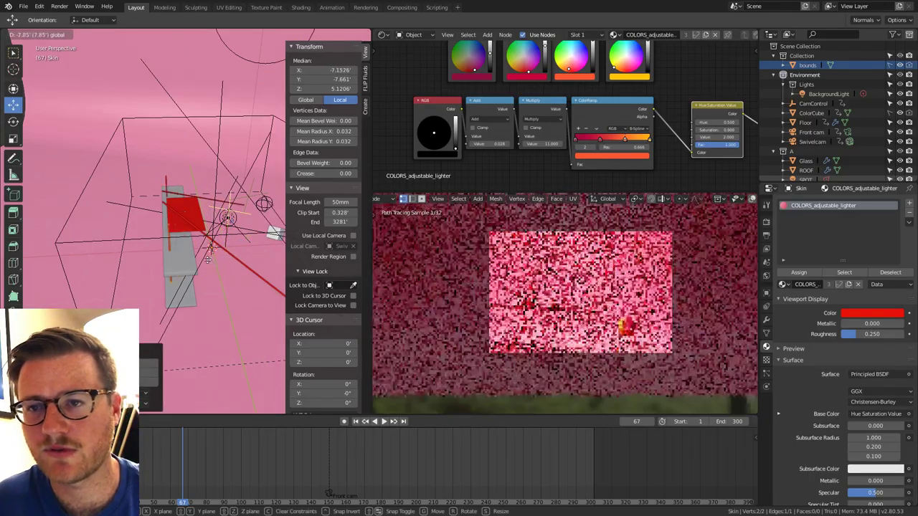
left_click(201, 259)
mouse_move(201, 259)
middle_mouse_down()
mouse_move(225, 268)
mouse_move(209, 283)
mouse_move(217, 290)
mouse_move(214, 264)
middle_mouse_up()
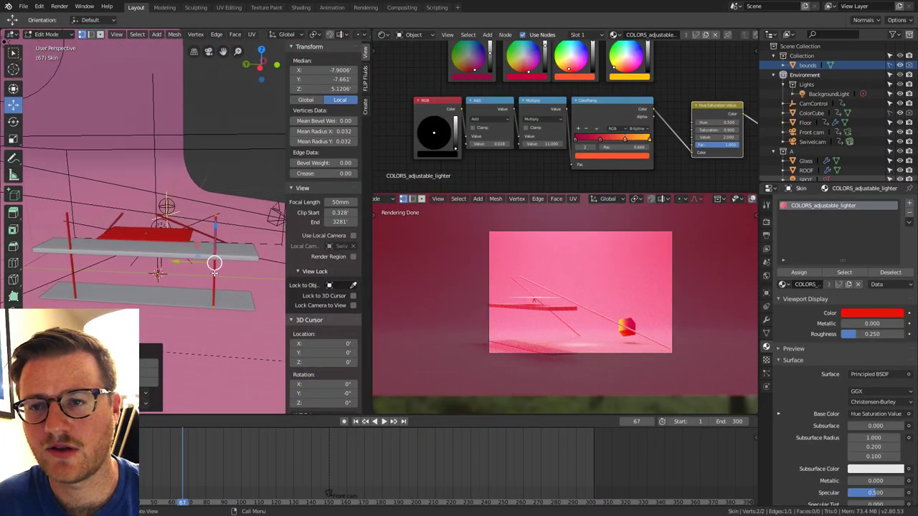
left_click(215, 215)
left_click(215, 274, "shift")
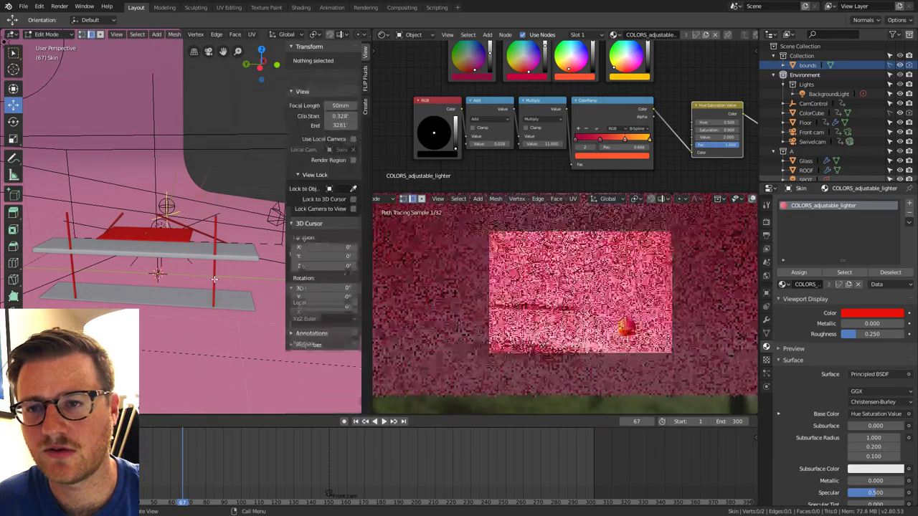
left_click_drag(181, 262, 124, 262)
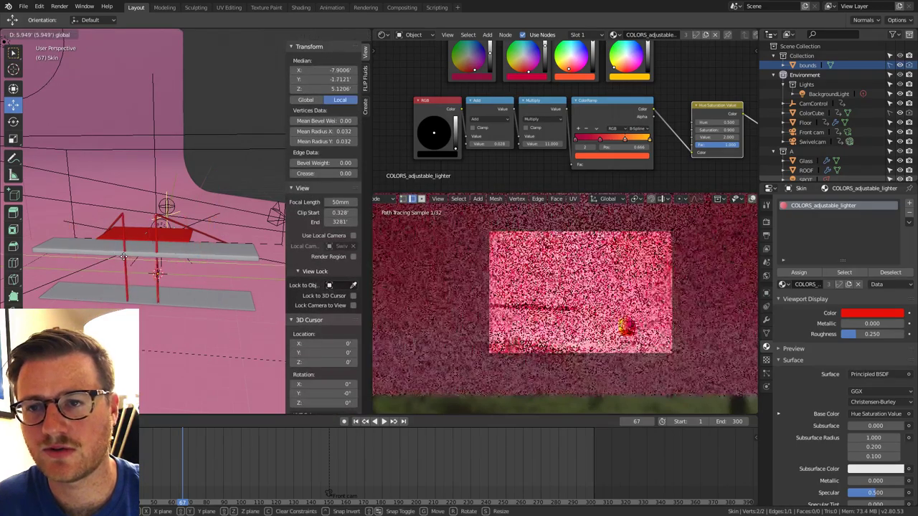
Enlarge the upright pole's skin radius to about 0.097, lower its bottom vertex to about -1' along Z, and return to Object Mode.
key("ctrl+a")
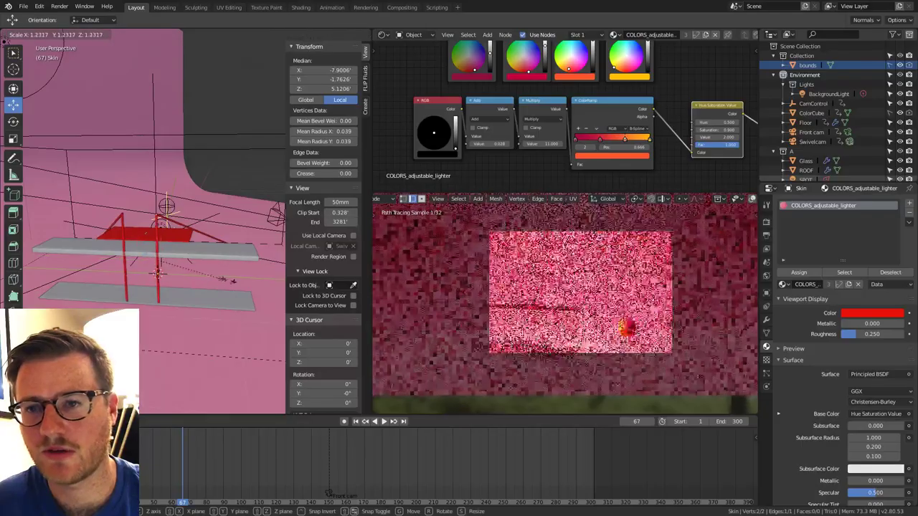
left_click(171, 260)
key("alt+z")
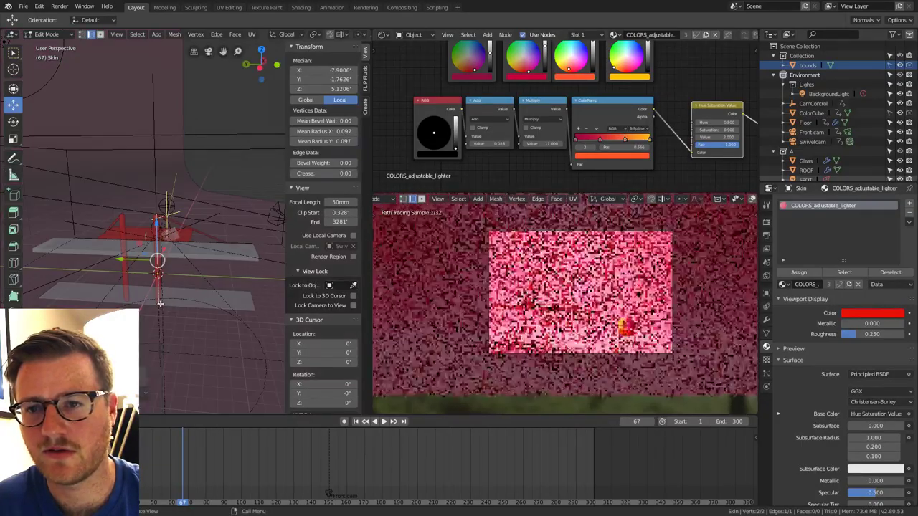
left_click(158, 303)
left_click_drag(157, 275, 157, 290)
key("alt+z")
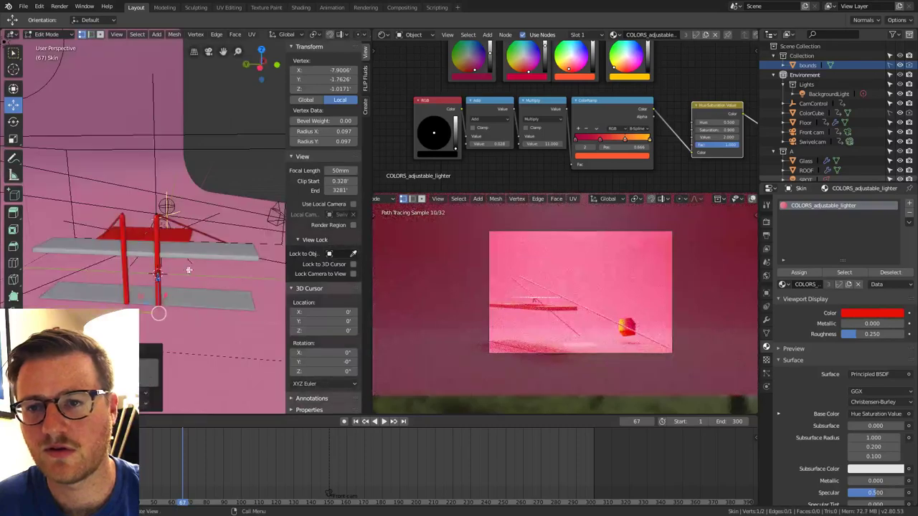
middle_click_drag(189, 268, 139, 274)
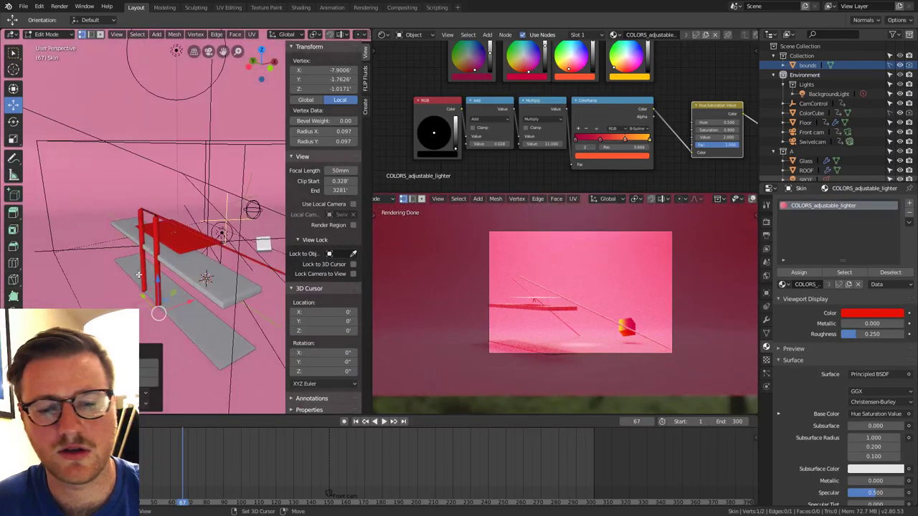
middle_click_drag(201, 292, 57, 280)
key("Tab")
Edit the slanted Skin.001 pole and subdivide its edge once to add a middle vertex.
middle_click_drag(168, 277, 190, 282)
mouse_move(227, 314)
middle_mouse_down()
mouse_move(215, 315)
mouse_move(227, 314)
middle_mouse_up()
key("Tab")
left_click(184, 301)
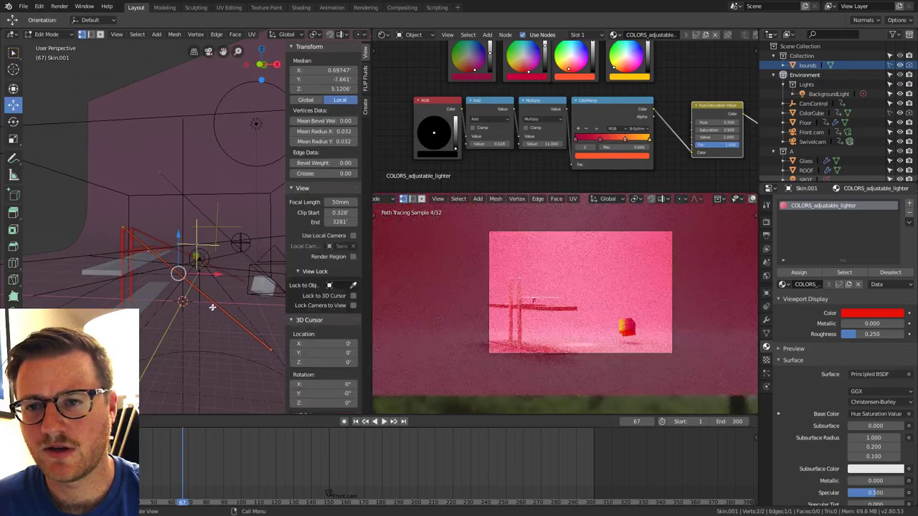
right_click(218, 307)
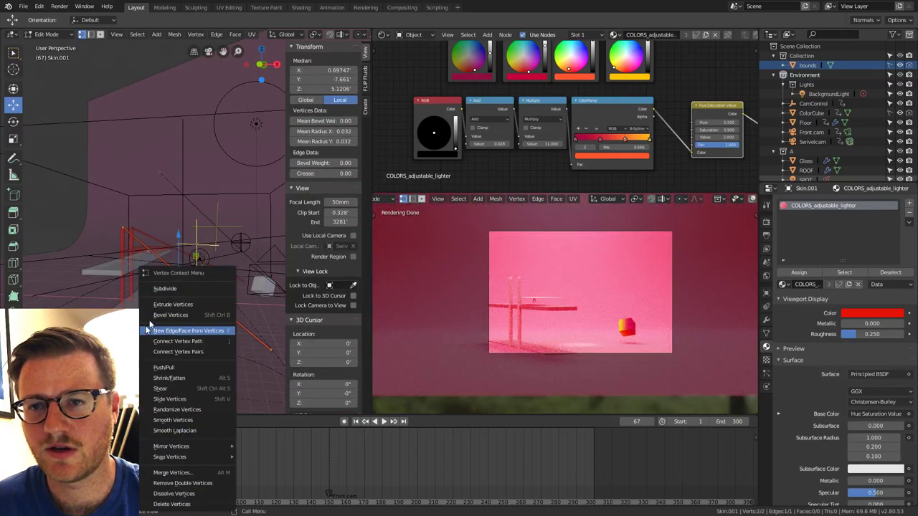
left_click(177, 290)
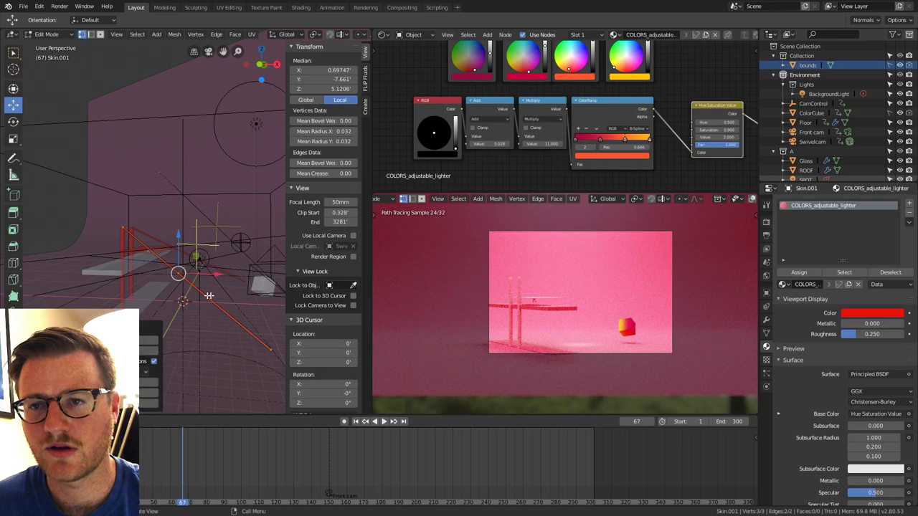
middle_click_drag(209, 295, 192, 283)
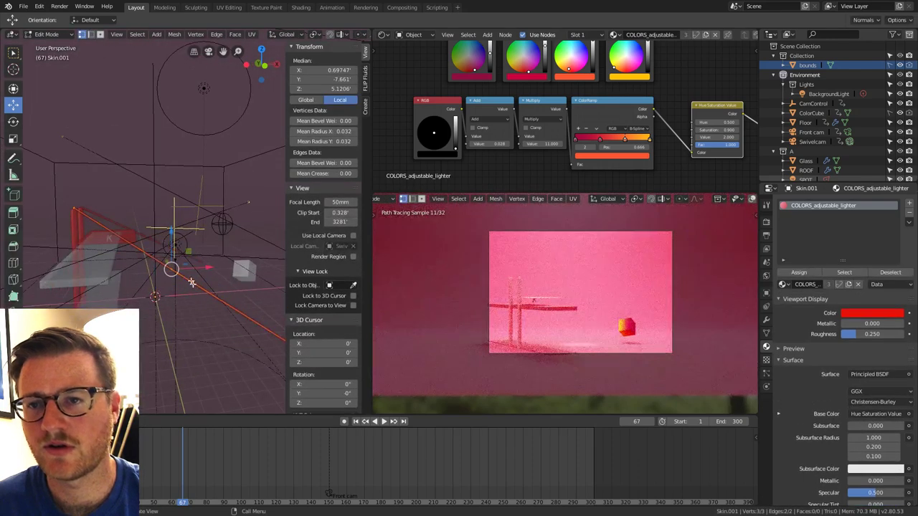
key("Tab")
key("Tab")
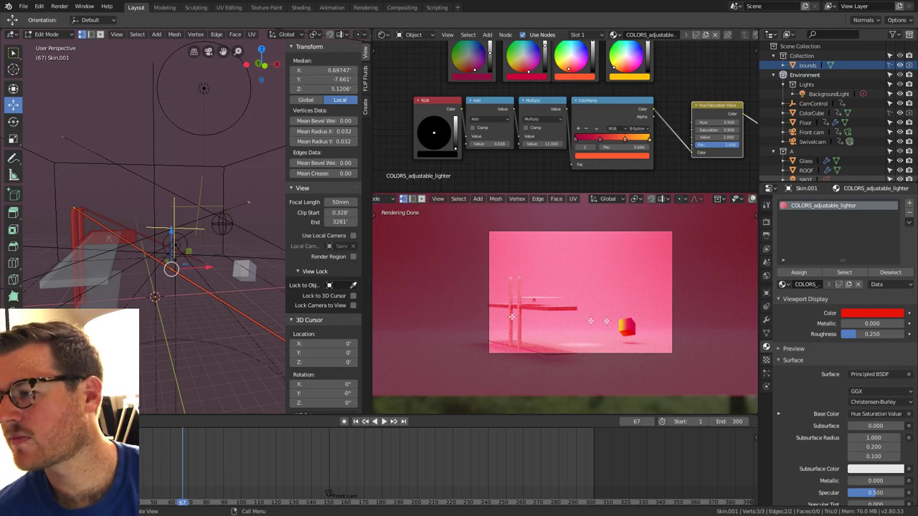
Show the Skin.001 pole's modifiers and select only its new middle vertex.
left_click(767, 321)
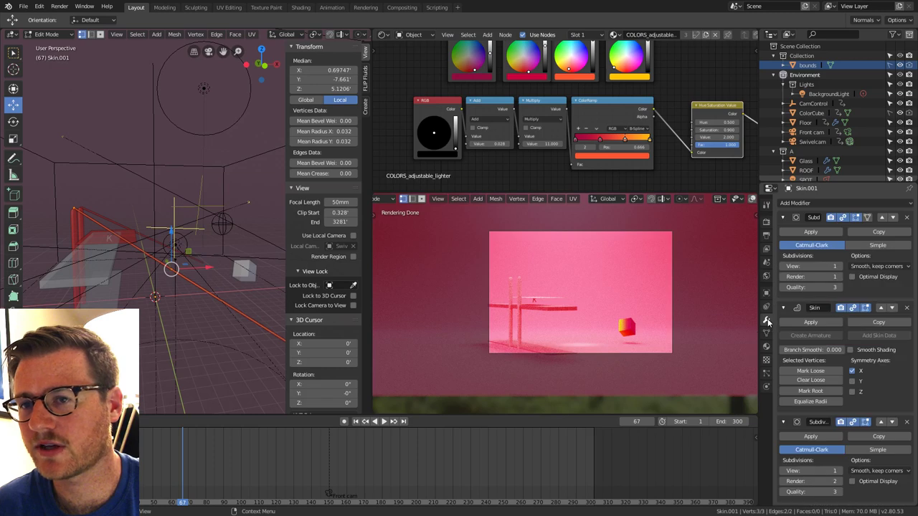
middle_click_drag(199, 263, 202, 268)
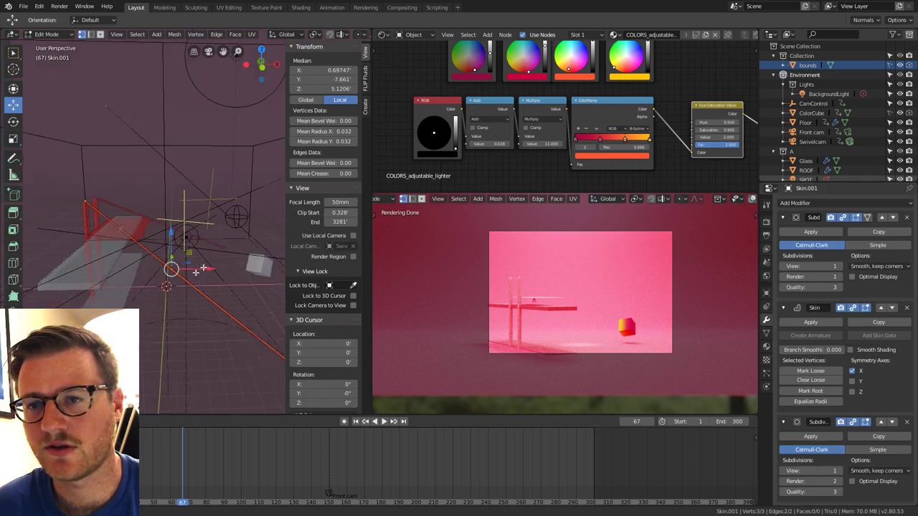
key("alt+z")
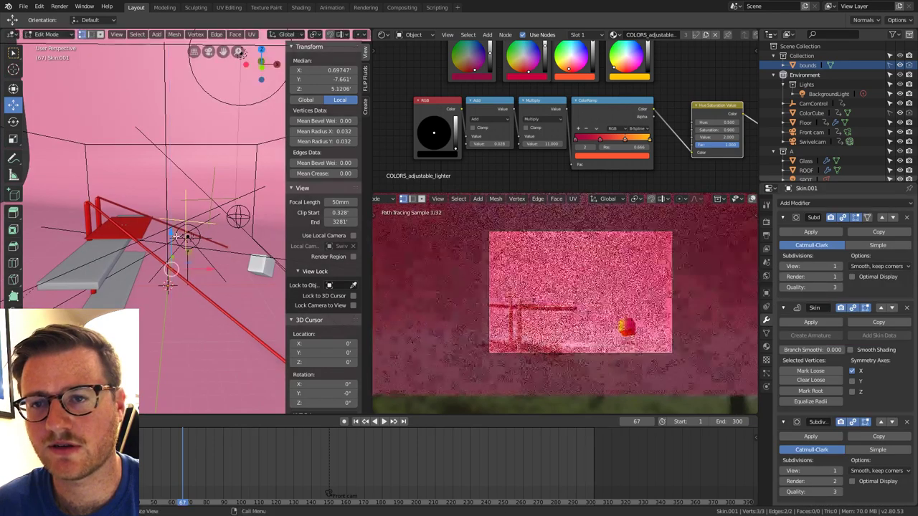
key("alt+z")
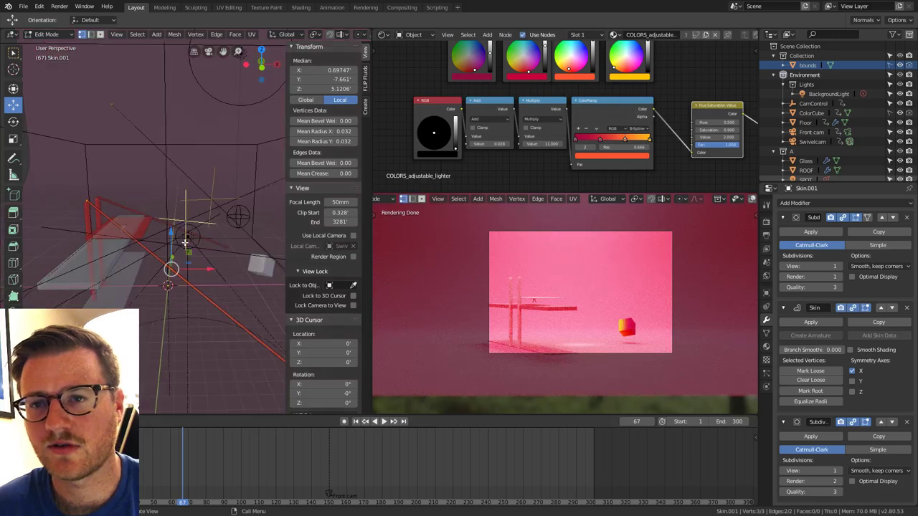
key("alt+a")
left_click(172, 269)
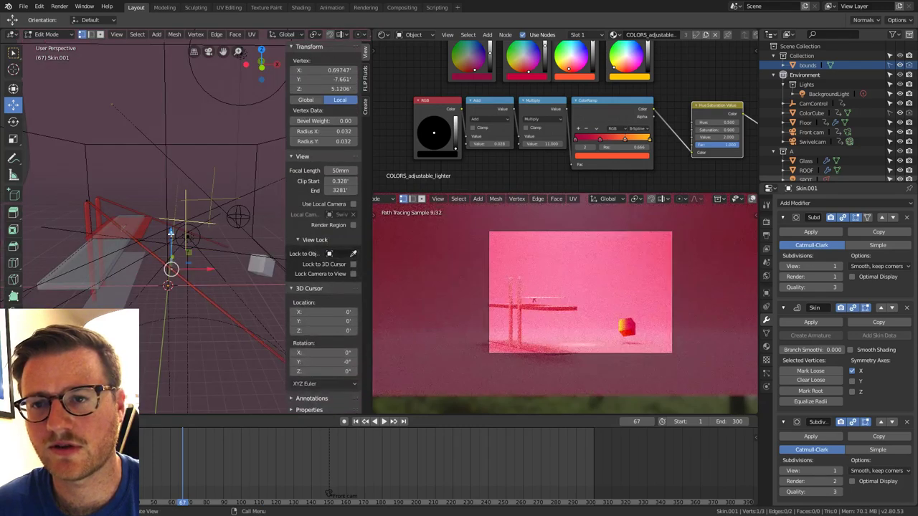
key("alt+z")
key("g")
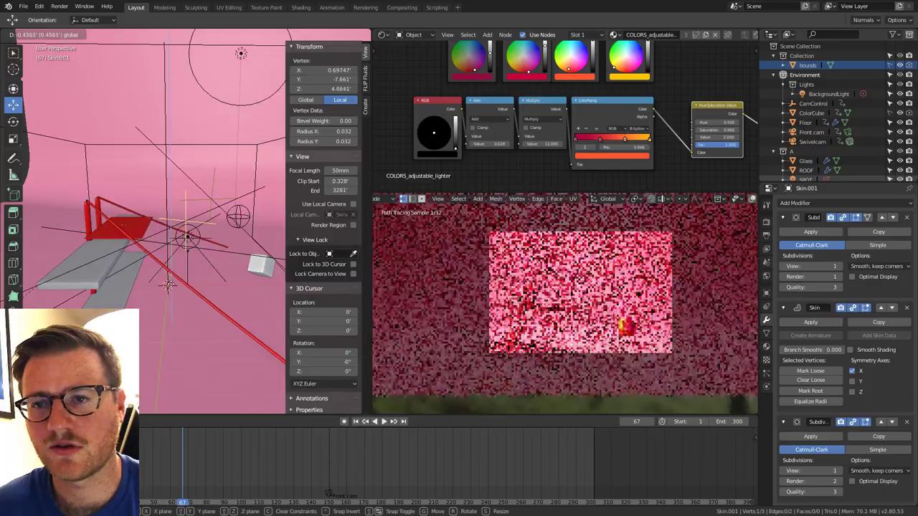
right_click(170, 278)
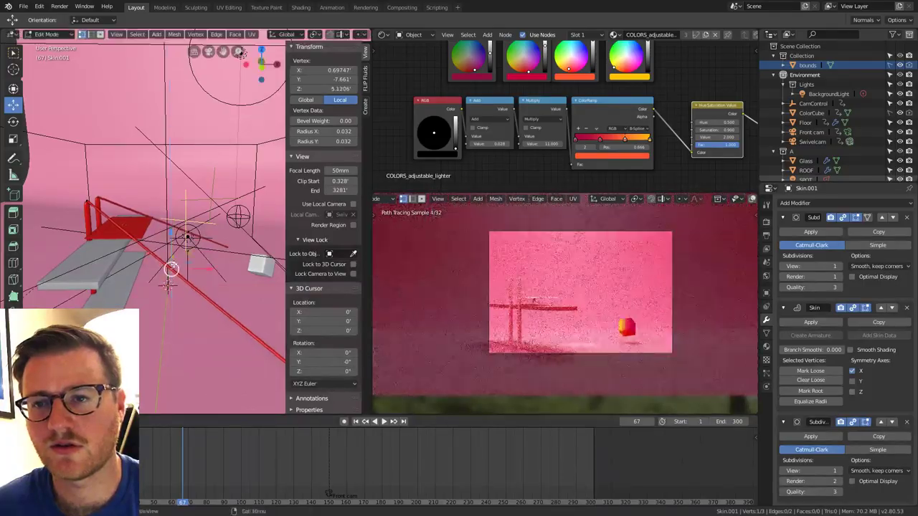
Lower the slanted pole's middle vertex along Z to about 4.75' for a slight sag, and return to Object Mode.
key("alt+z")
key("alt+z")
left_click_drag(175, 233, 176, 232)
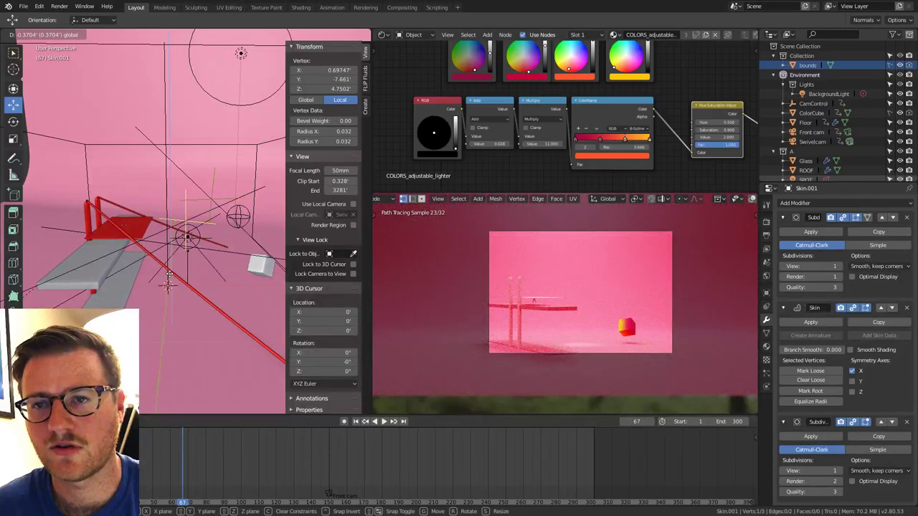
left_click(169, 276)
key("Tab")
middle_click_drag(169, 276, 222, 238)
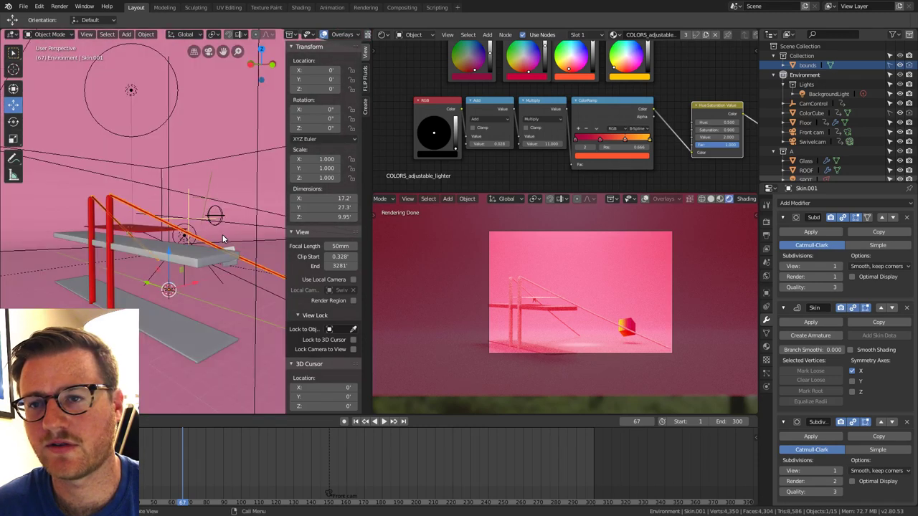
Set the slanted pole's first Subdivision modifier to viewport level 2 and render level 2, testing levels up to 4 in wireframe.
left_click(840, 268)
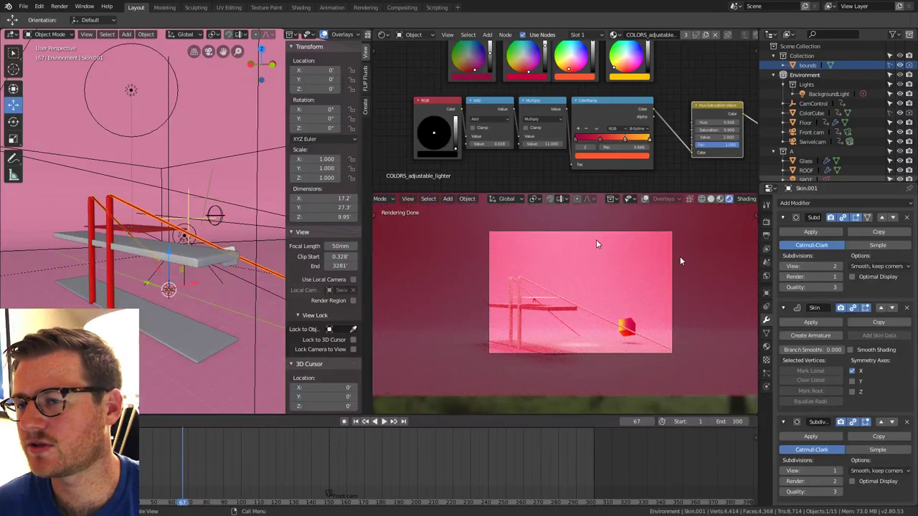
key("shift+z")
middle_click_drag(208, 242, 198, 255)
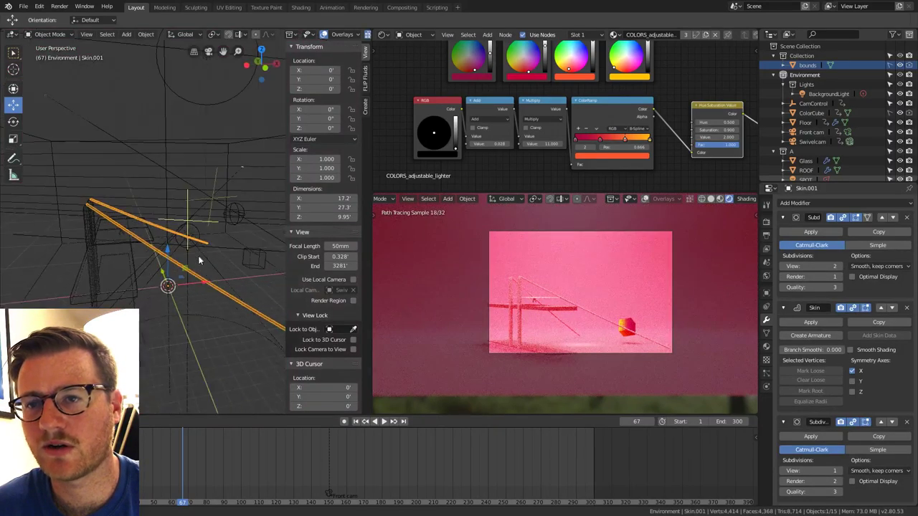
scroll(200, 286, "up", 3)
middle_click_drag(202, 288, 243, 281)
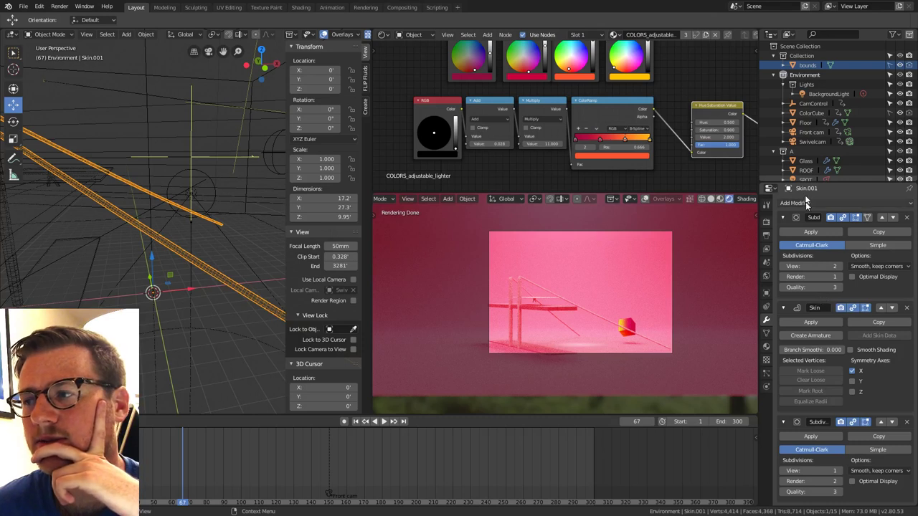
left_click(841, 267)
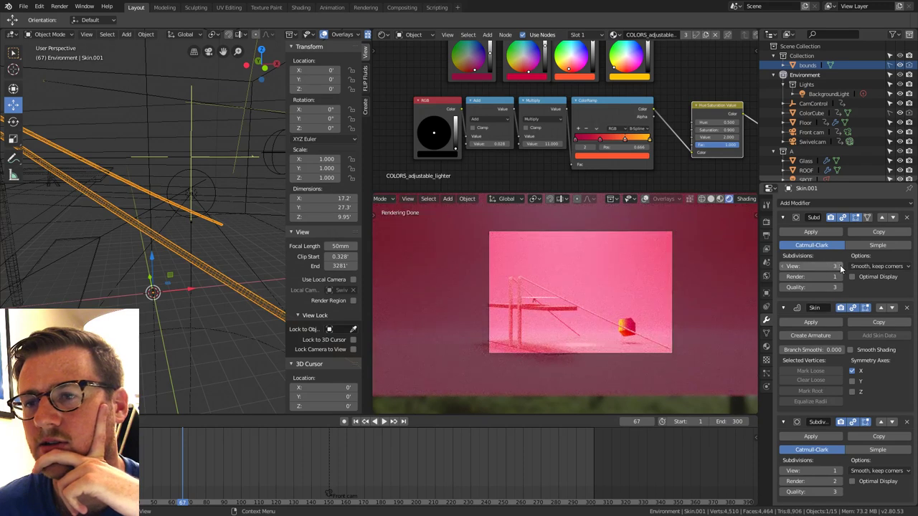
left_click(841, 266)
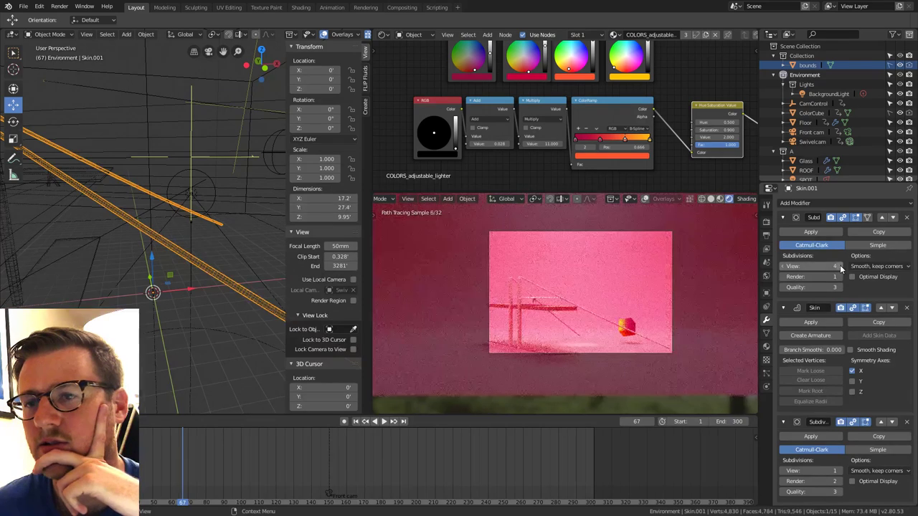
left_click(782, 266)
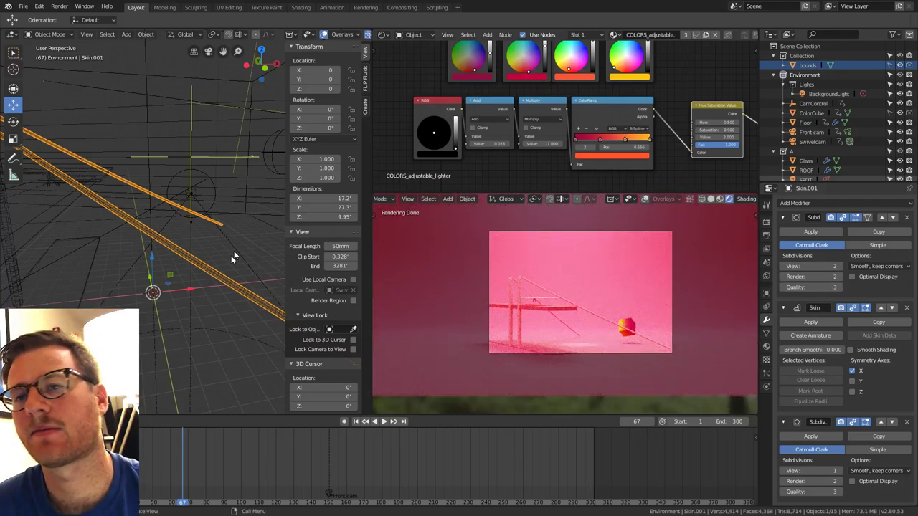
Edit the Glass panel in solid shading and raise its edge beside the upright poles along Z to about 2.51'.
middle_click_drag(232, 257, 185, 267)
left_click(167, 230)
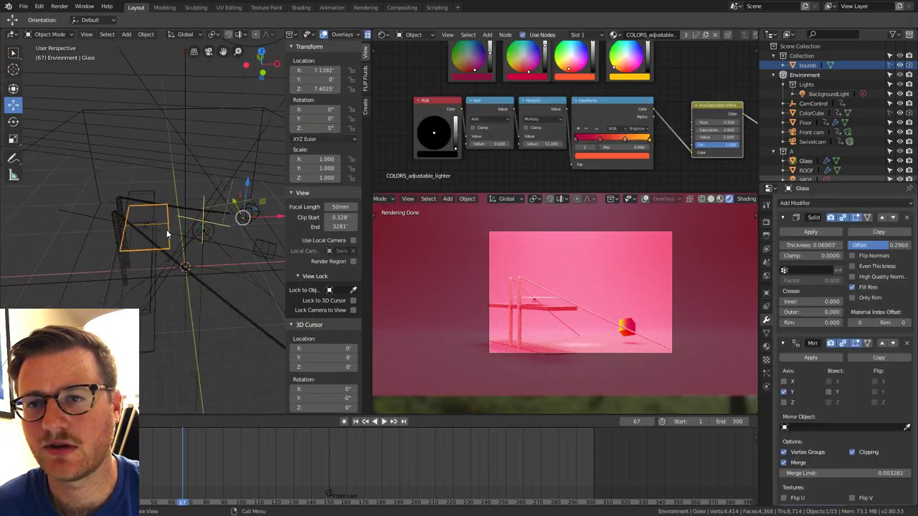
key("Tab")
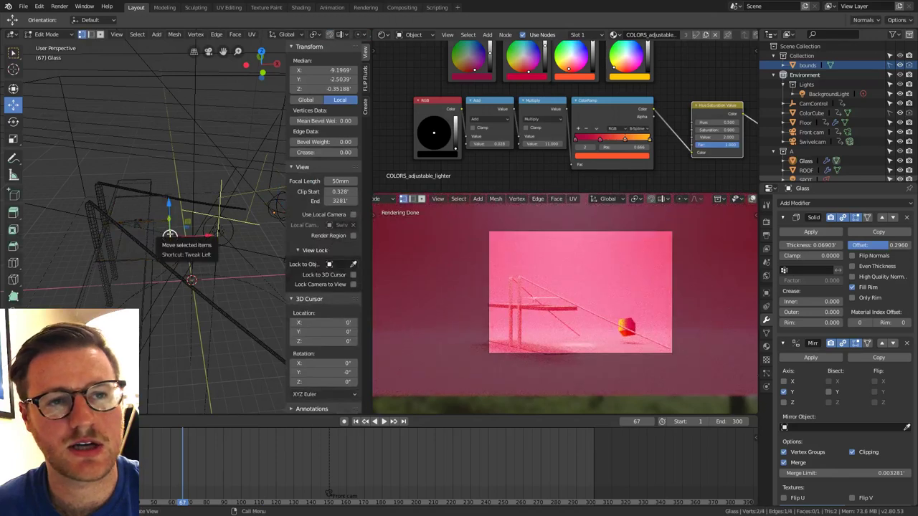
key("a")
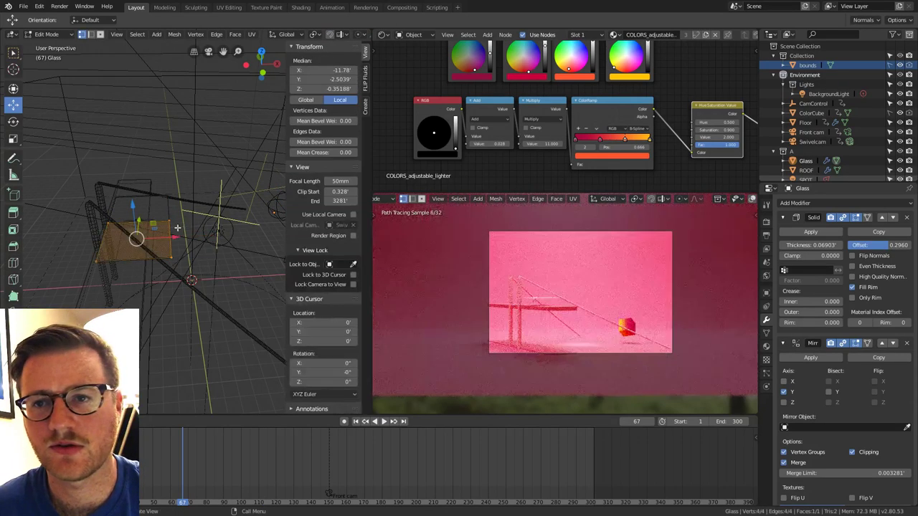
middle_click_drag(217, 216, 169, 241)
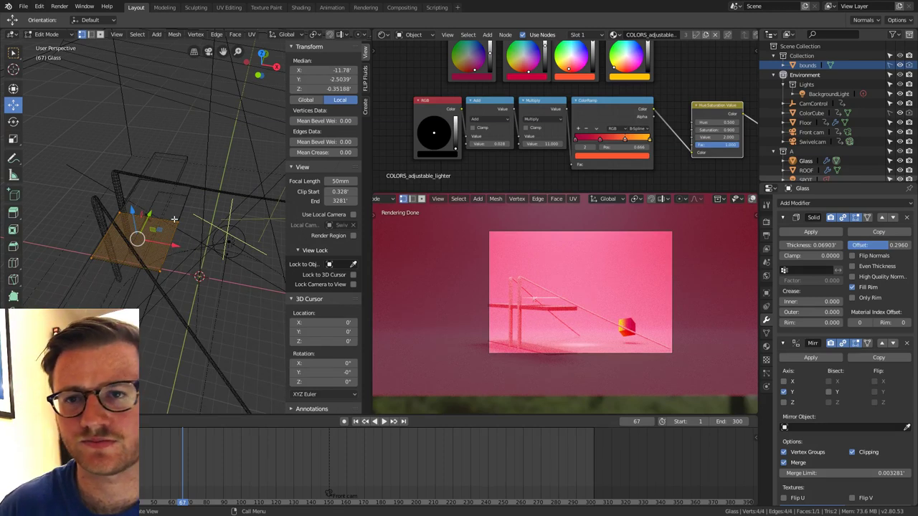
middle_click_drag(174, 218, 131, 221)
key("alt+z")
key("alt+z")
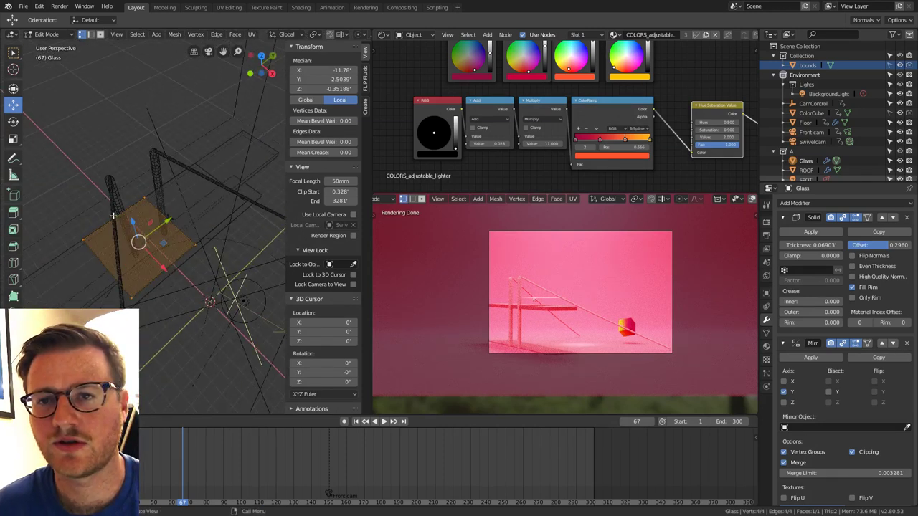
left_click(115, 217)
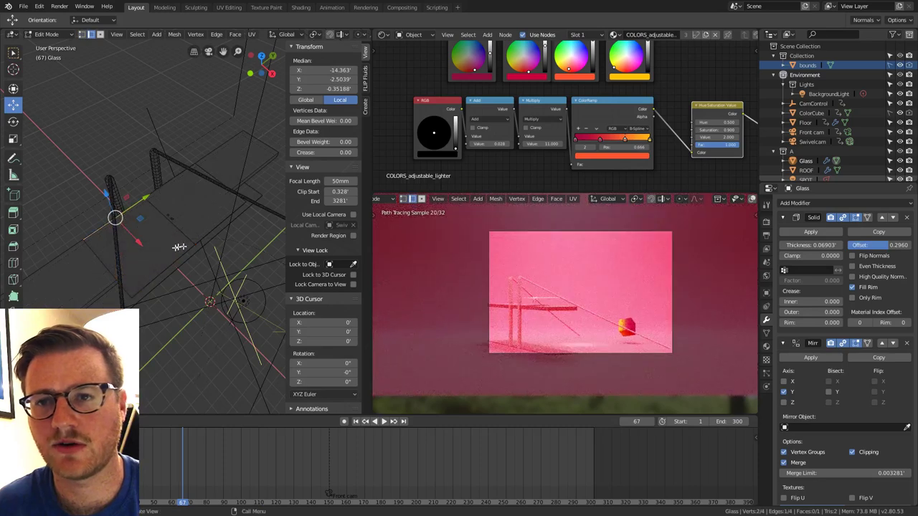
key("z")
left_click(147, 205)
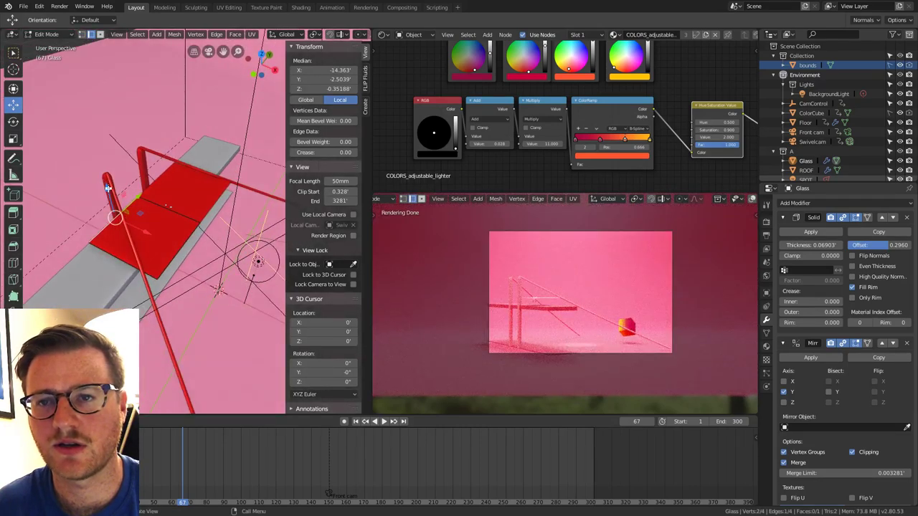
left_click_drag(107, 188, 106, 152)
Move the Glass panel's raised edge along X to about -15.25' and its outer corner vertex along Y to about -1.73'.
middle_click_drag(106, 152, 188, 180)
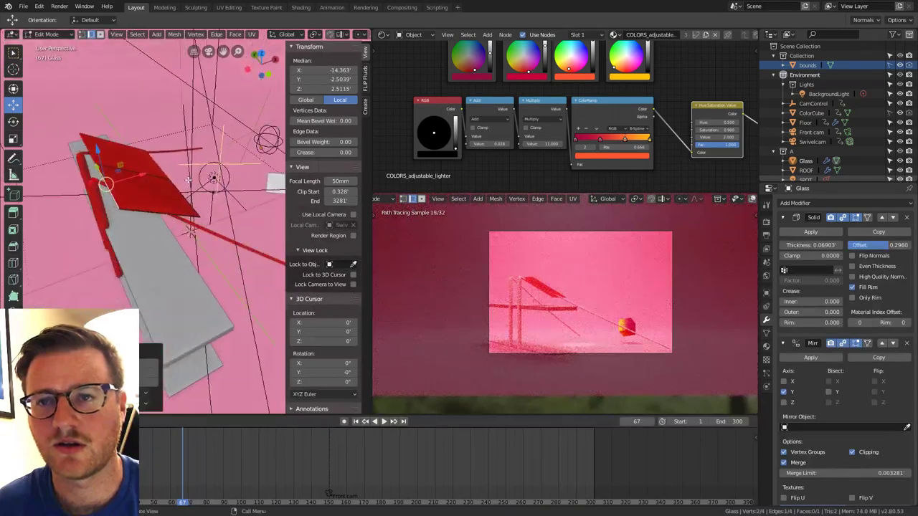
left_click_drag(142, 178, 129, 185)
middle_click_drag(126, 194, 168, 209)
key("1")
left_click(166, 209)
key("g")
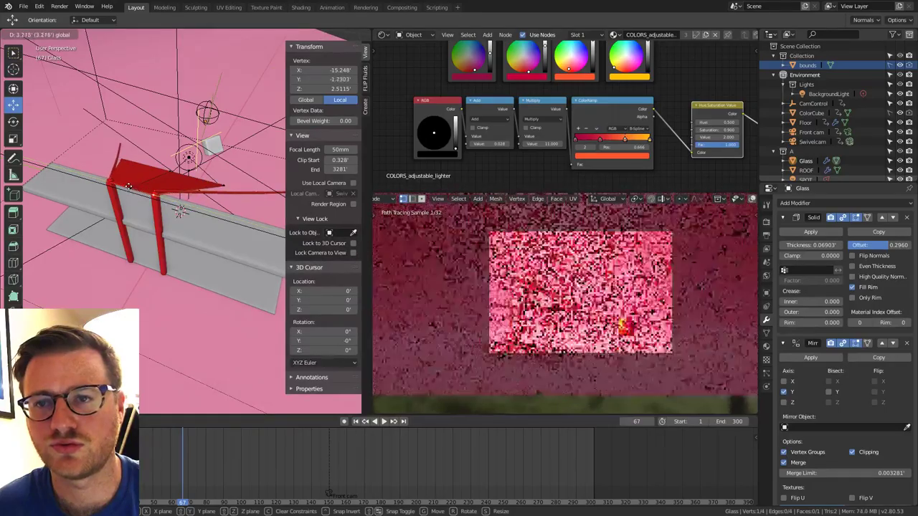
left_click(153, 193)
Extend the Glass panel's opposite edge along X to about -2.97' and lower it along Z to about -4.85'.
middle_click_drag(185, 198, 118, 204)
middle_click_drag(211, 211, 132, 188, "shift")
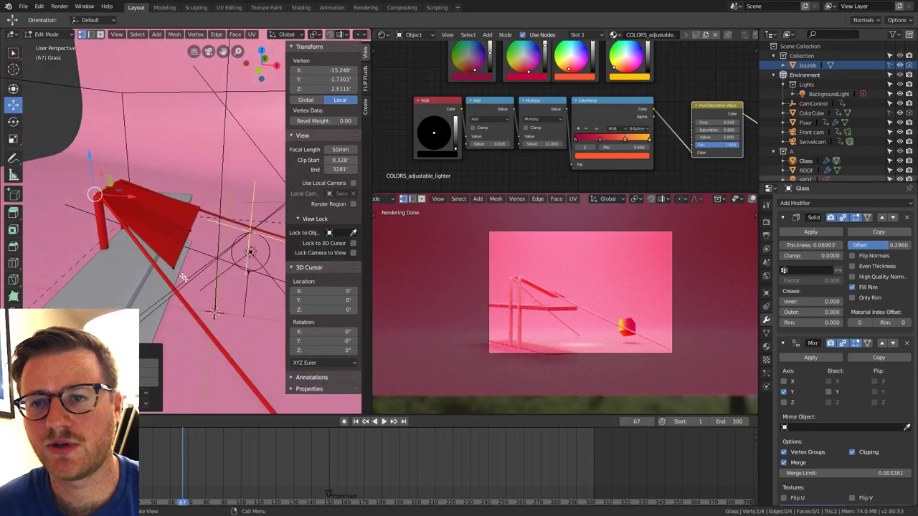
middle_click_drag(182, 278, 180, 247)
left_click(190, 199, "shift")
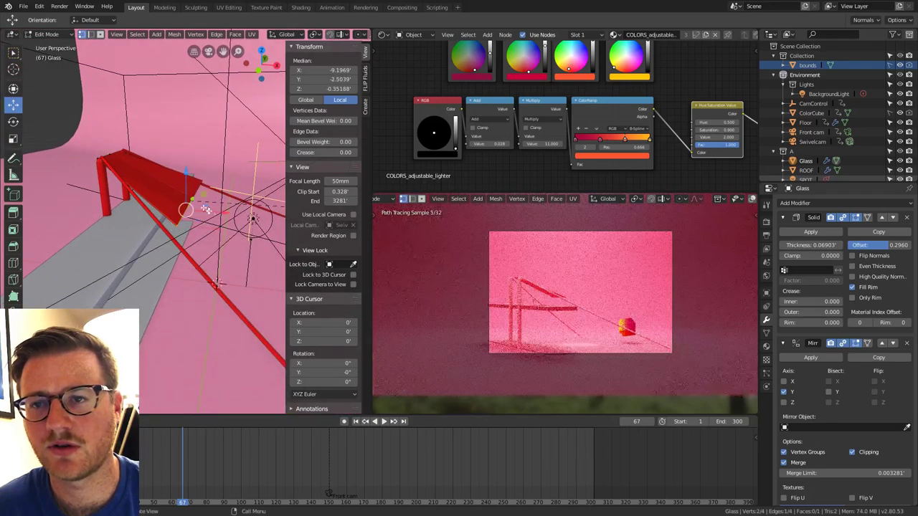
middle_click_drag(191, 200, 161, 189)
left_click_drag(162, 189, 258, 187)
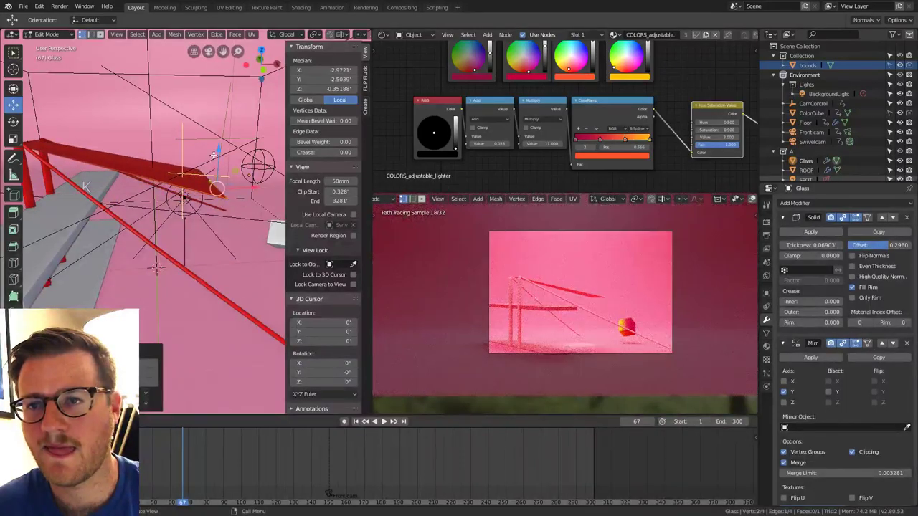
key("g")
key("z")
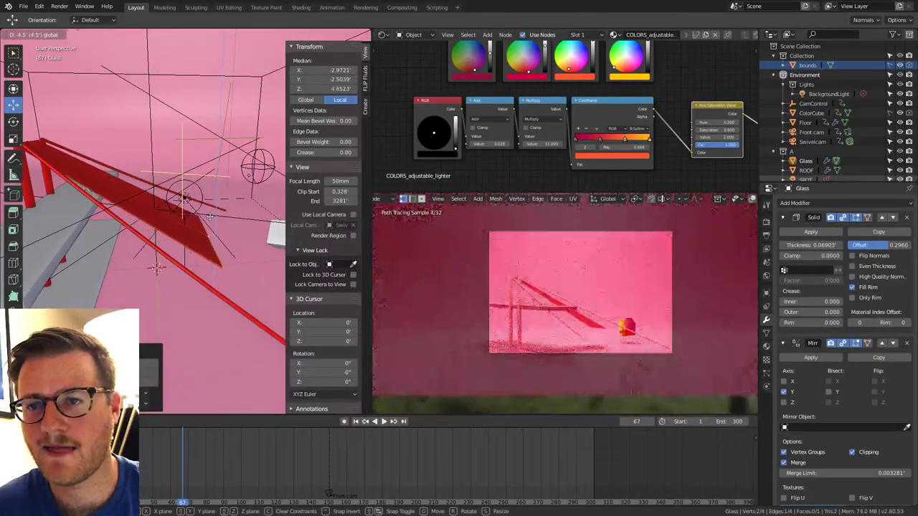
left_click_drag(210, 216, 209, 216)
Widen the lowered end of the Glass panel by moving its outer corner vertex along Y to about -10.09'.
middle_click_drag(209, 215, 173, 222)
left_click(190, 262)
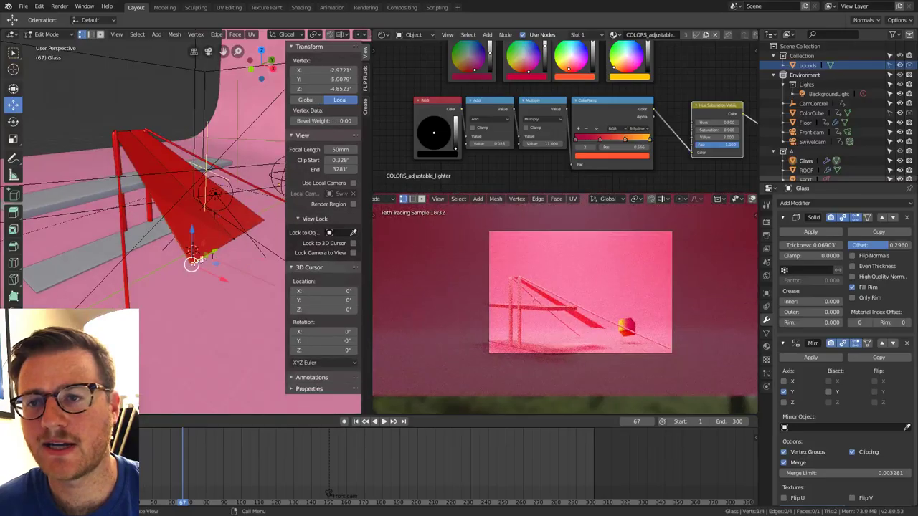
key("g")
key("y")
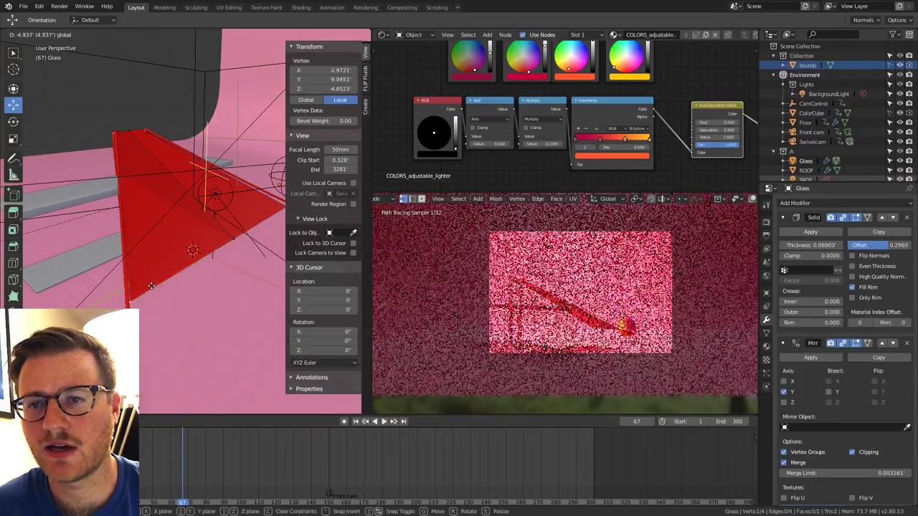
left_click(149, 286)
Raise the Glass panel's wide lower edge along Z to about -4.52' to align it with the slanted poles.
middle_click_drag(149, 287, 114, 267)
left_click(195, 248)
middle_click_drag(191, 258, 68, 266, "shift")
left_click(205, 266)
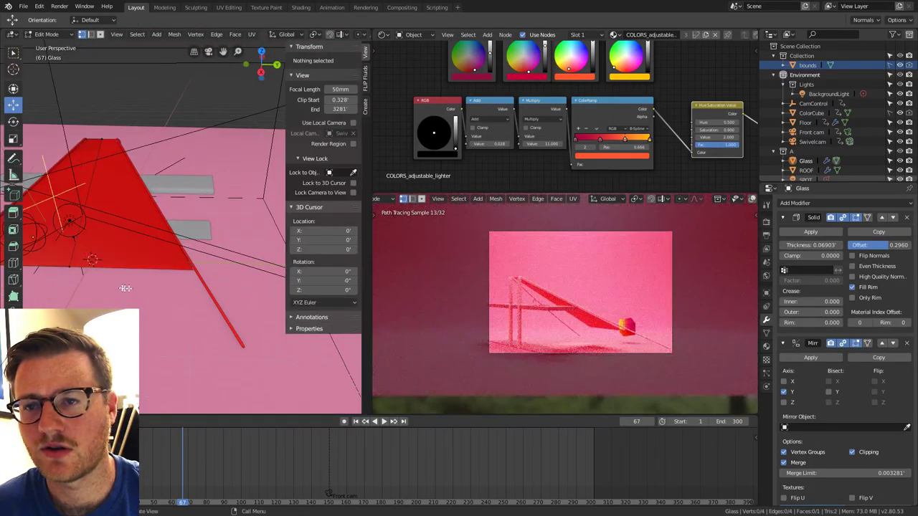
middle_click_drag(125, 287, 100, 261)
left_click(61, 254)
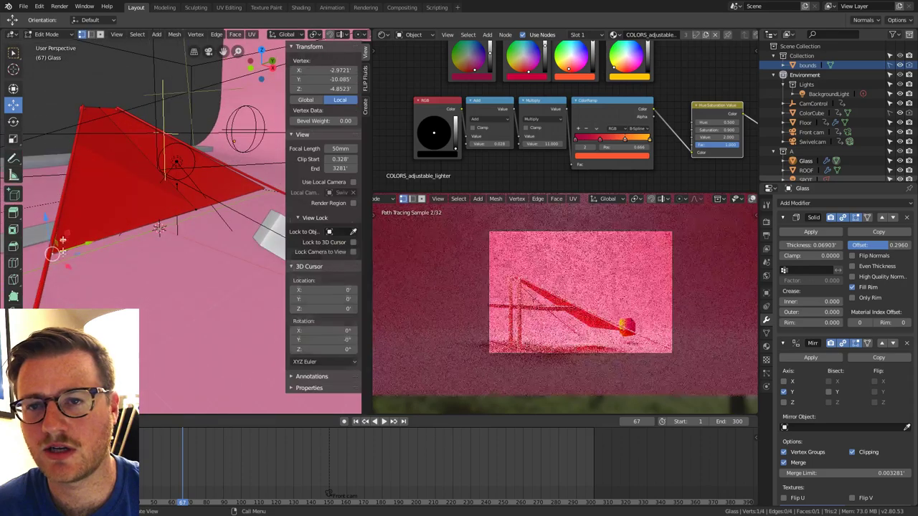
key("2")
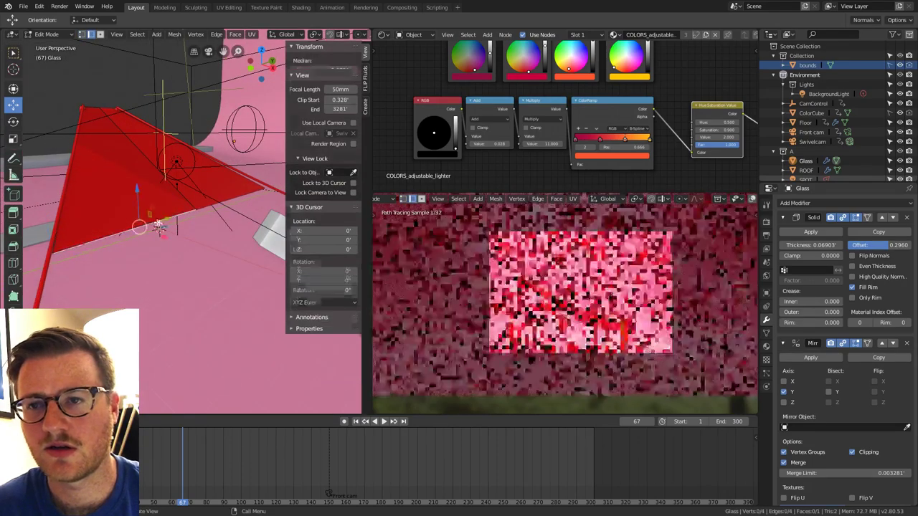
left_click(149, 222)
left_click_drag(140, 196, 139, 164)
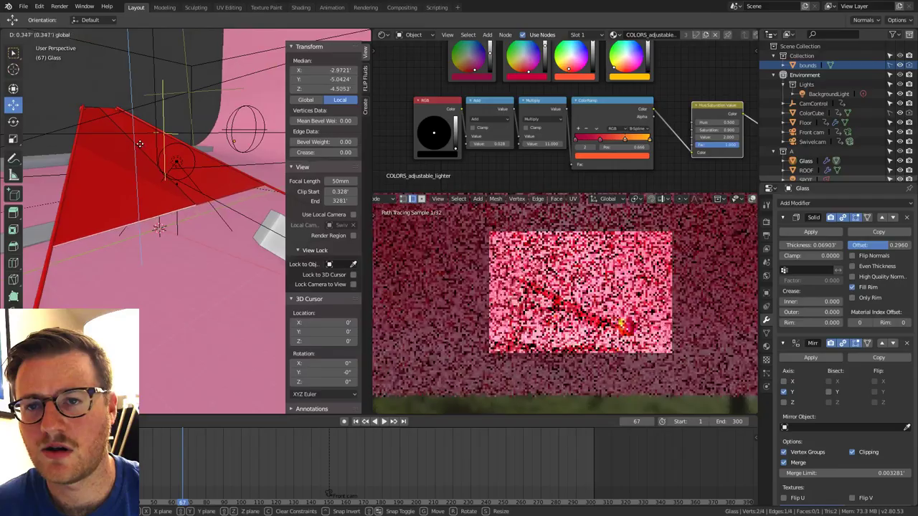
left_click(140, 144)
Go to frame 232 in the timeline and return the Glass panel to Object Mode.
middle_click_drag(123, 183, 210, 243)
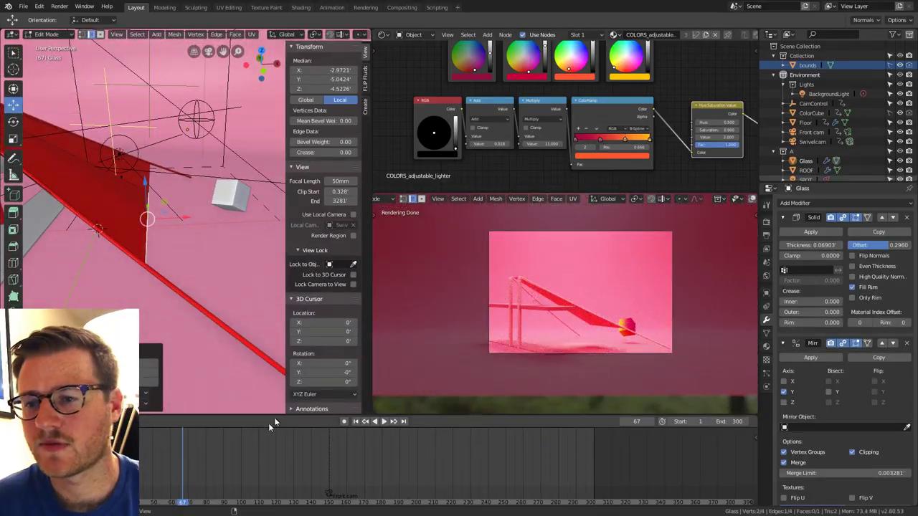
left_click_drag(272, 444, 474, 487)
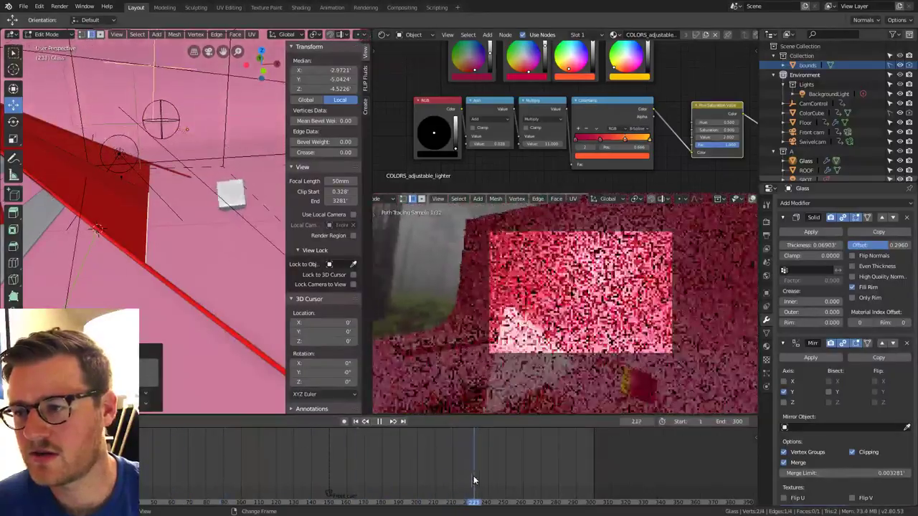
middle_click_drag(207, 234, 213, 264)
key("Tab")
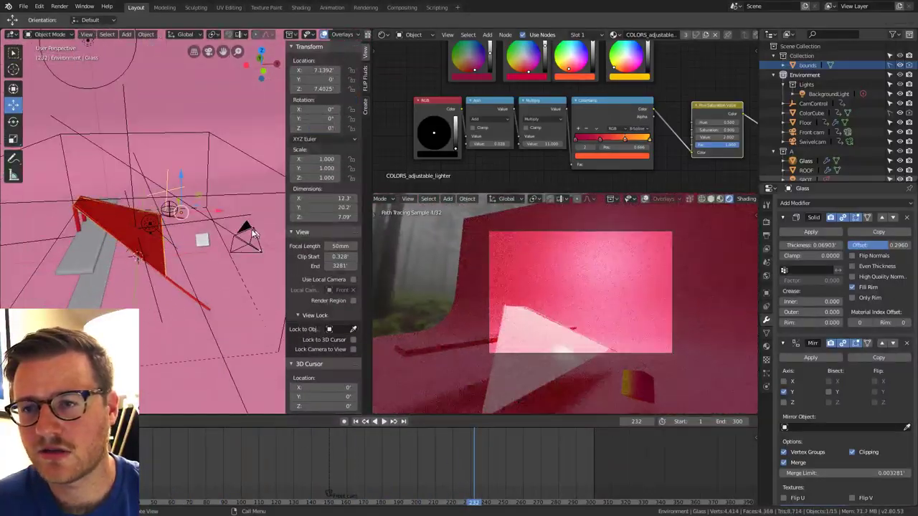
Clear all location and rotation keyframes from the Front cam.
left_click(245, 237)
right_click(304, 69)
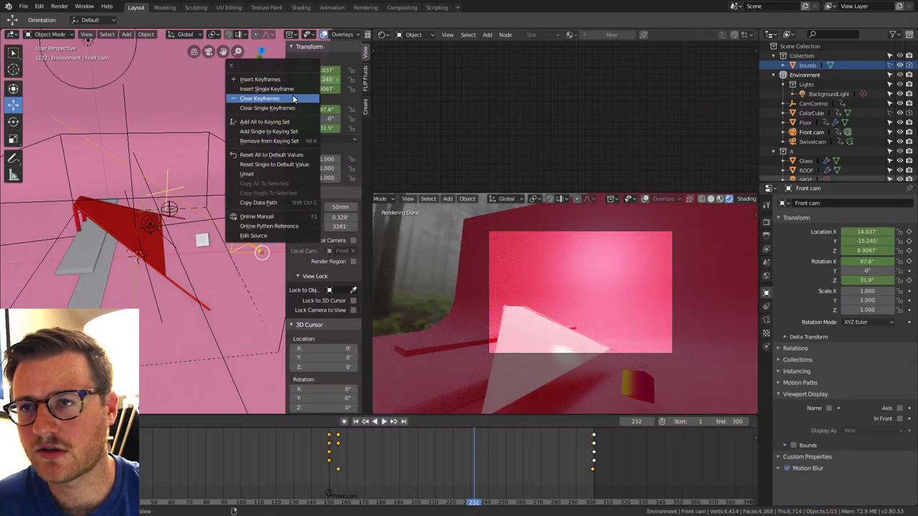
left_click(301, 89)
right_click(302, 112)
left_click(297, 131)
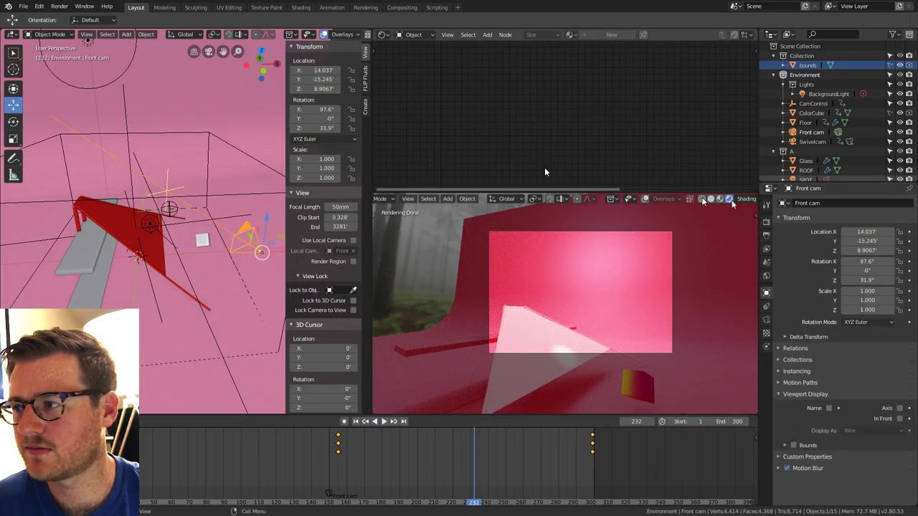
Clear the keyframes on the Front cam's depth of field aperture size.
left_click(766, 321)
scroll(868, 384, "down", 2)
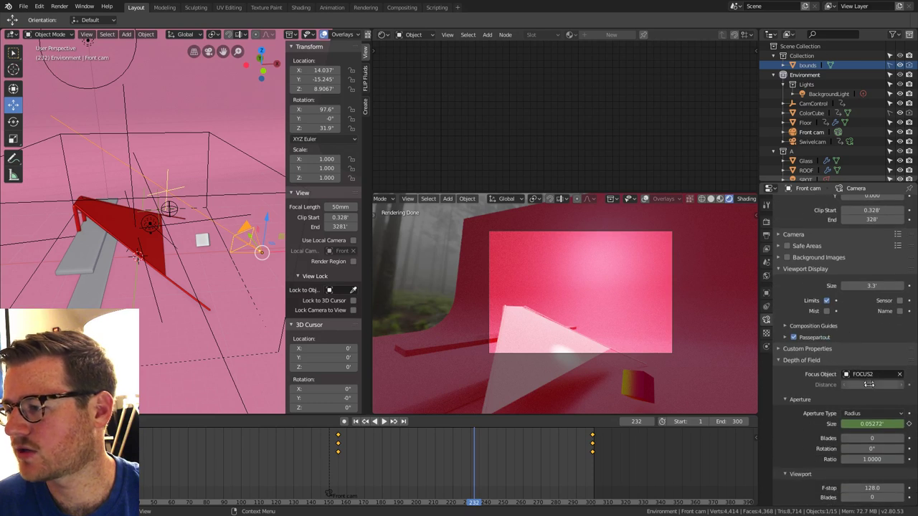
right_click(866, 424)
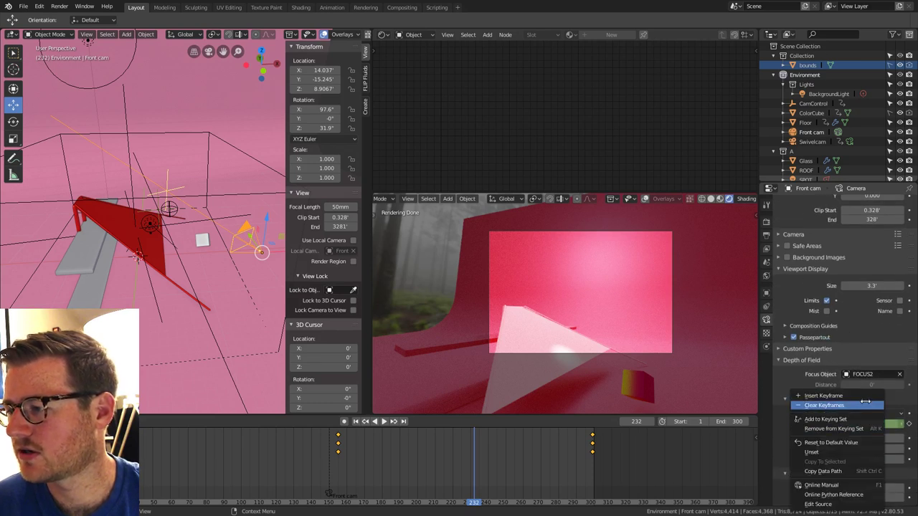
left_click(864, 402)
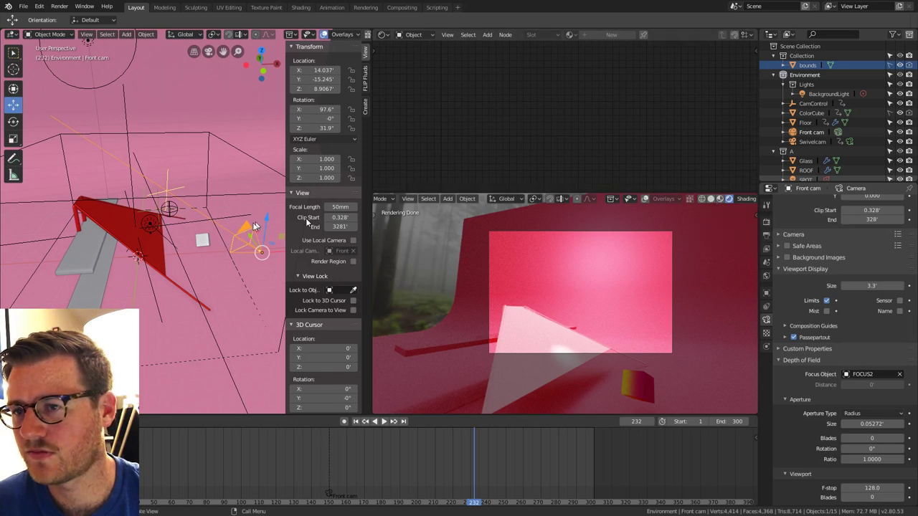
Fly the Front cam to a nearly top-down view high above the canopy, at about X 2.73', Y -9.15', Z 47.94'.
mouse_move(185, 220)
middle_mouse_down("shift")
mouse_move(189, 137)
mouse_move(185, 219)
middle_mouse_up("shift")
key("KP_0")
key("shift+grave")
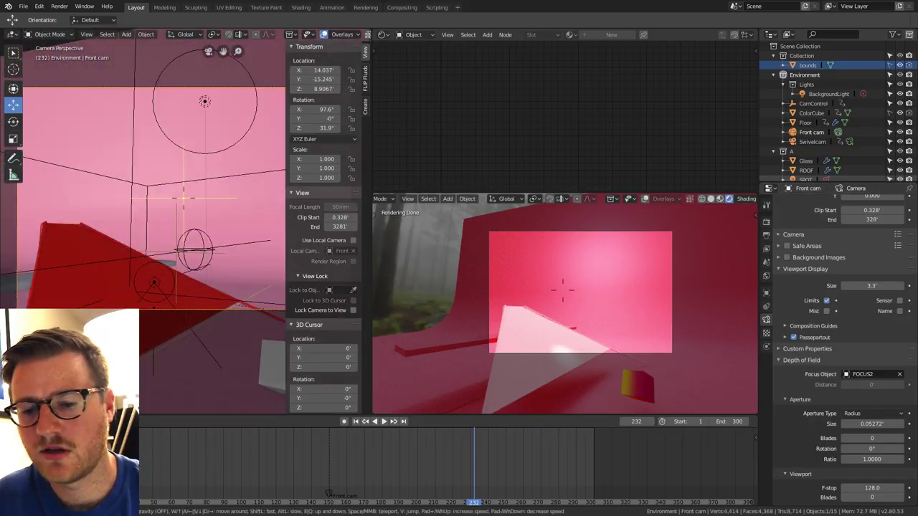
key("s")
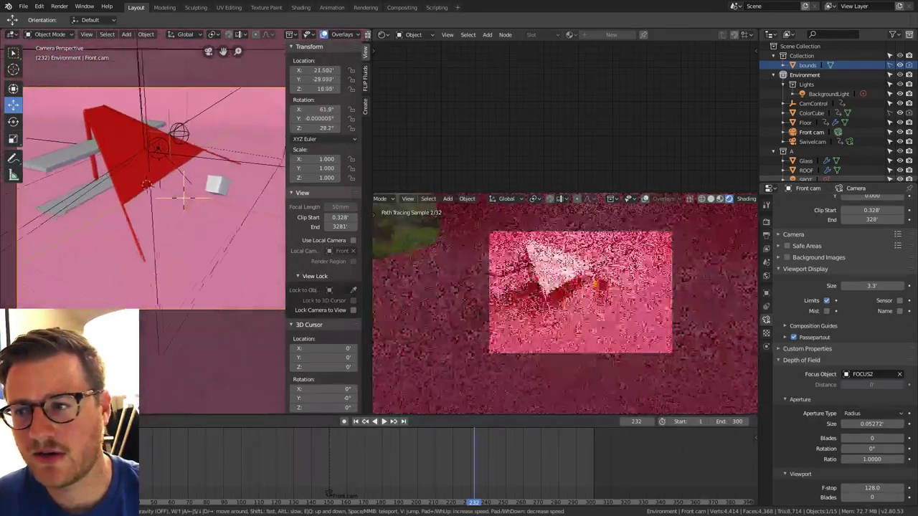
key("w")
key("s")
key("w")
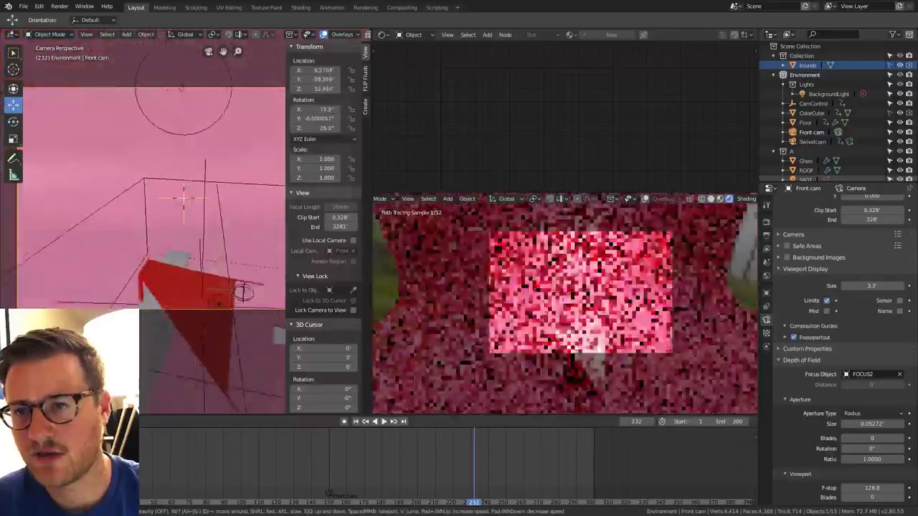
key("s")
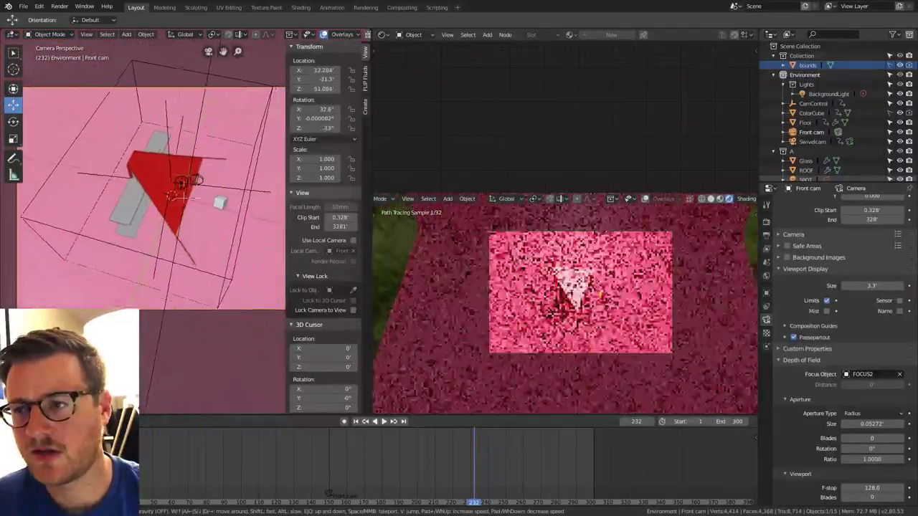
key("a")
key("d")
key("w")
key("w")
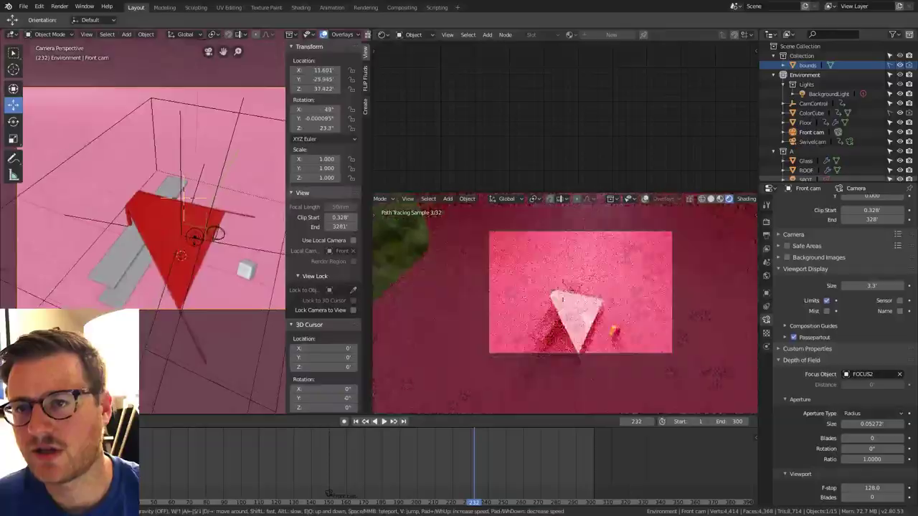
key("s")
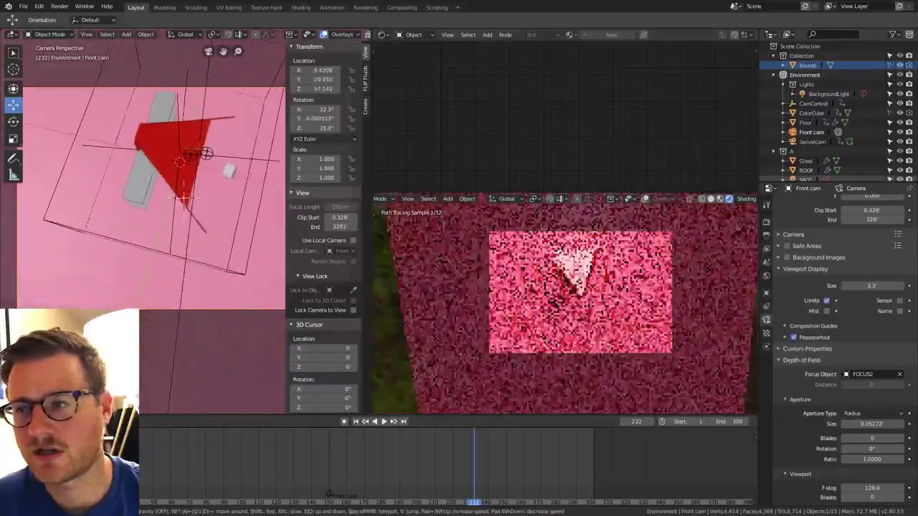
key("w")
key("a")
key("q")
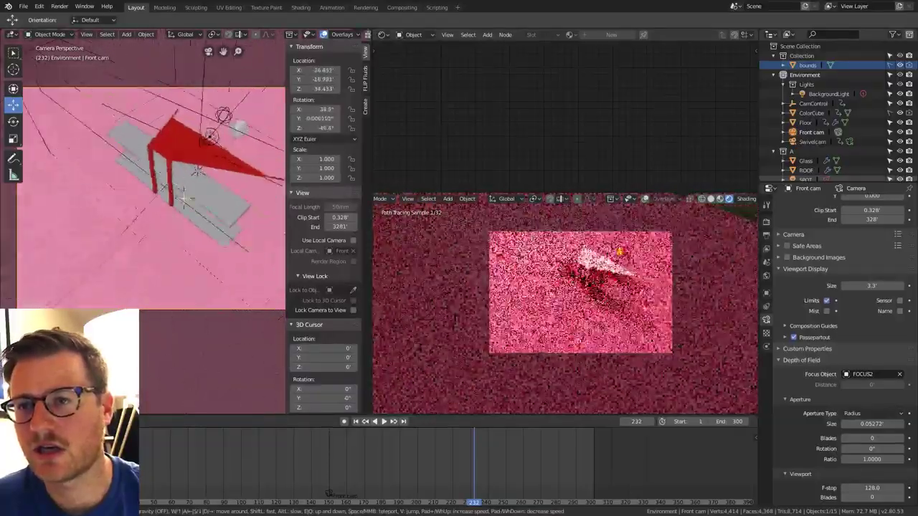
key("e")
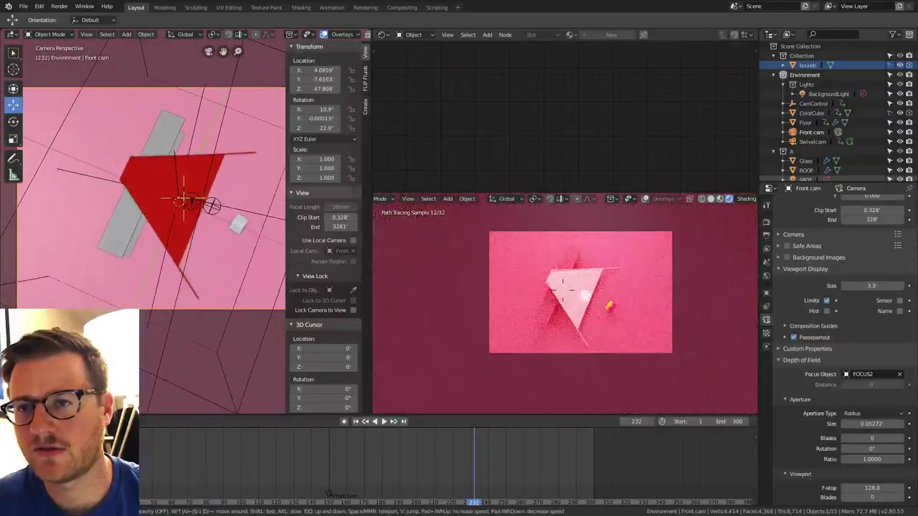
key("a")
key("a")
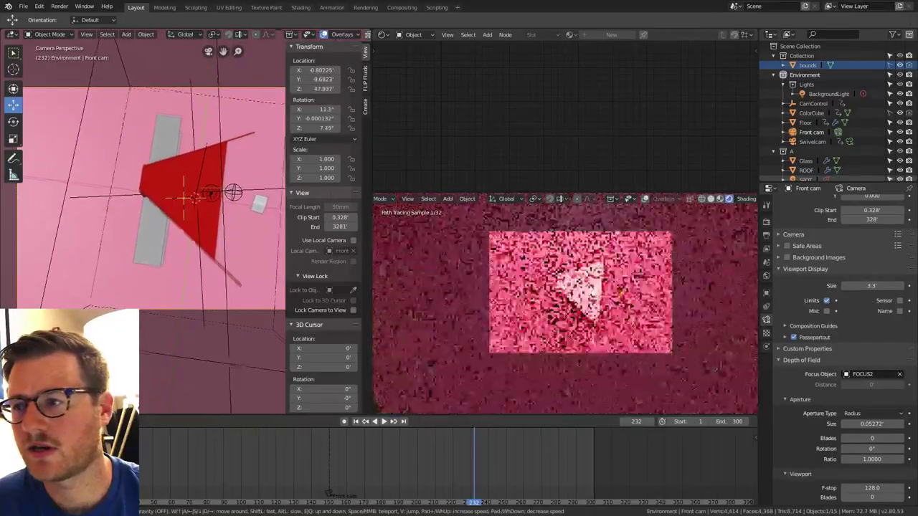
key("d")
left_click(186, 221)
scroll(194, 204, "down", 2)
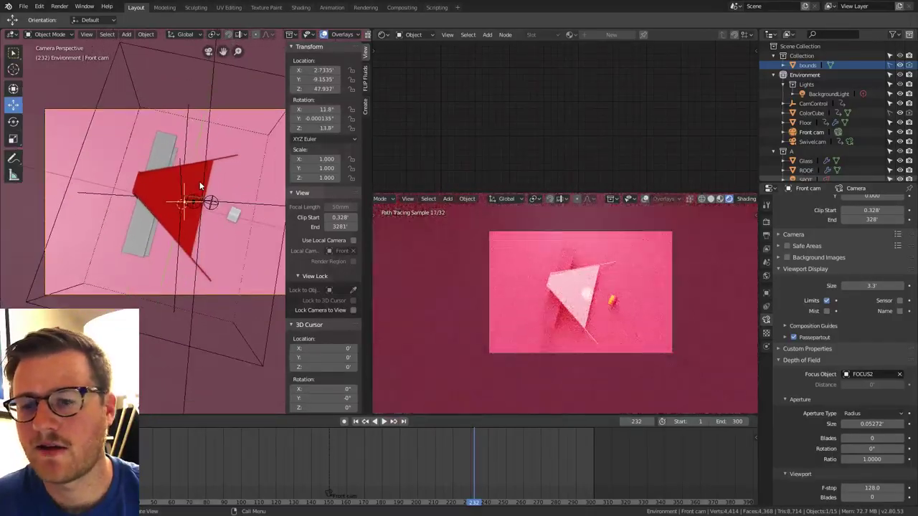
middle_click_drag(201, 190, 175, 186, "shift")
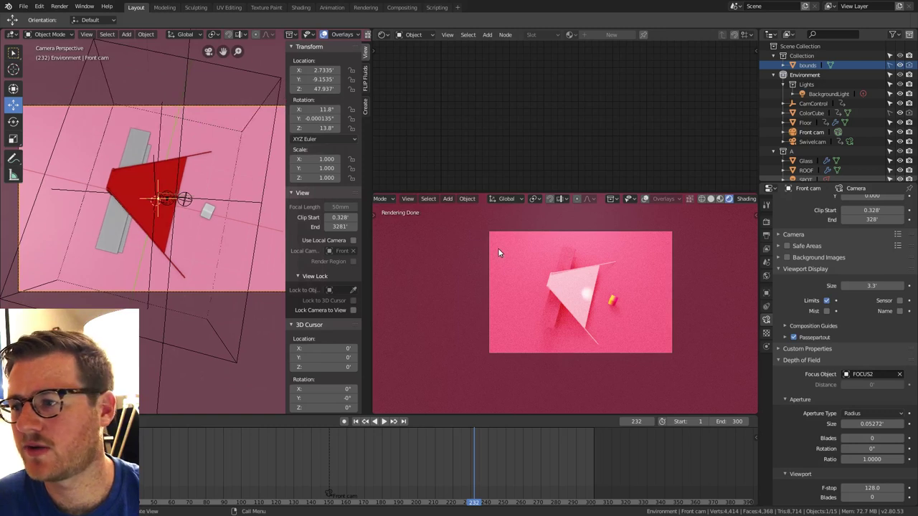
Move the SPOT light beneath the canopy to about X -3.34', Z 4.95', keeping its Y position.
middle_click_drag(211, 281, 208, 237)
left_click(204, 242)
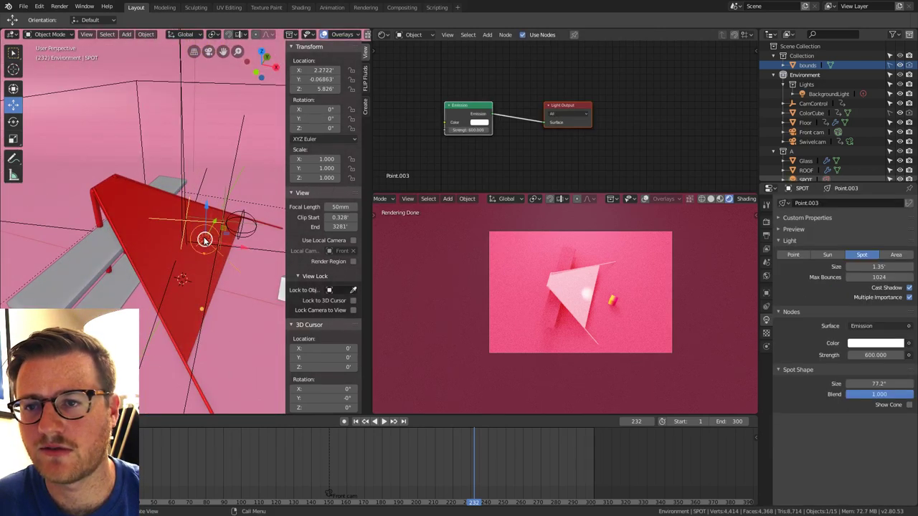
left_click_drag(249, 255, 195, 249)
middle_click_drag(184, 251, 211, 256)
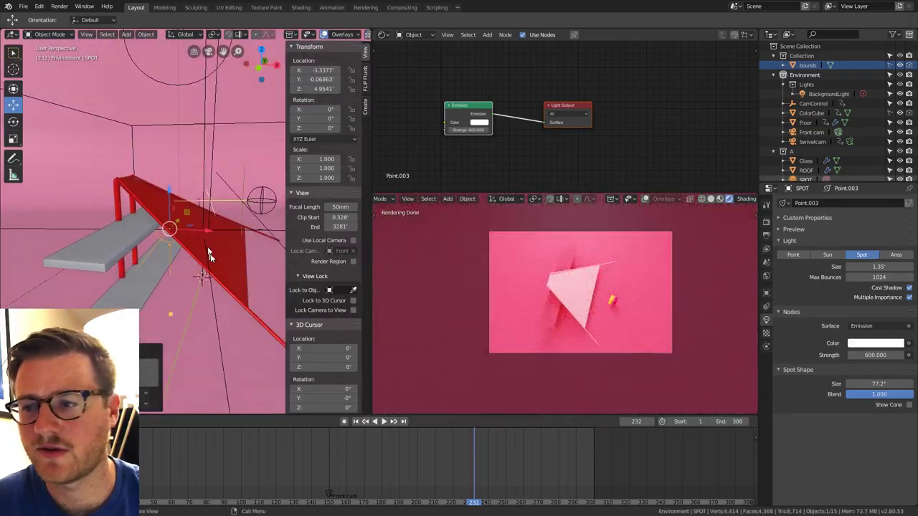
Go to frame 198 and assign the COLORS_adjustable material to the Glass panel.
left_click_drag(463, 447, 413, 466)
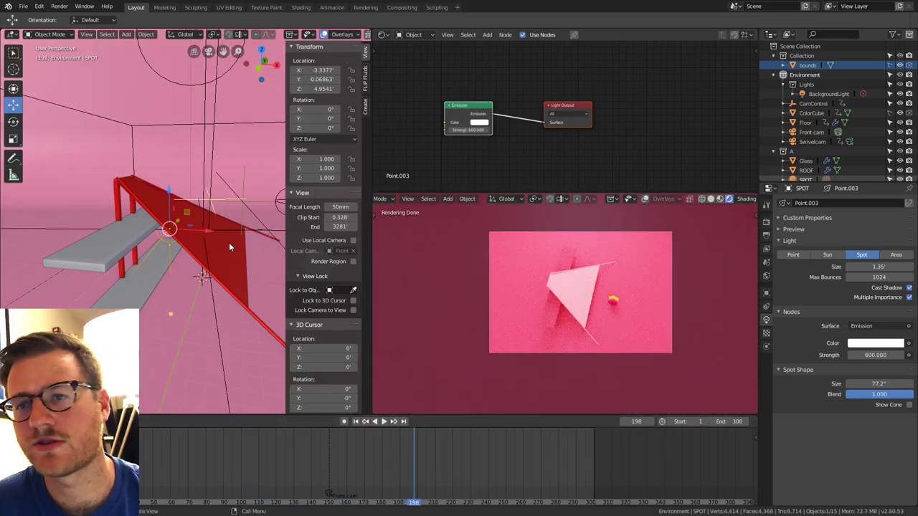
left_click(230, 245)
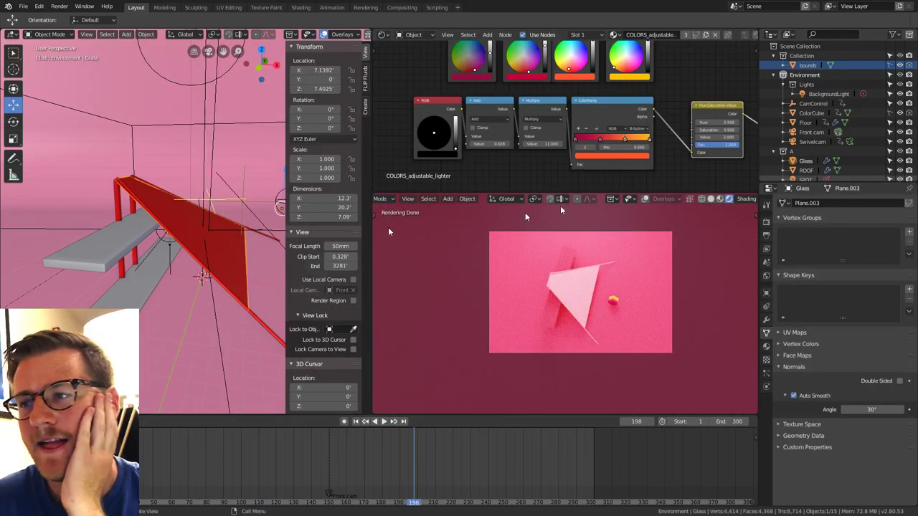
left_click(767, 321)
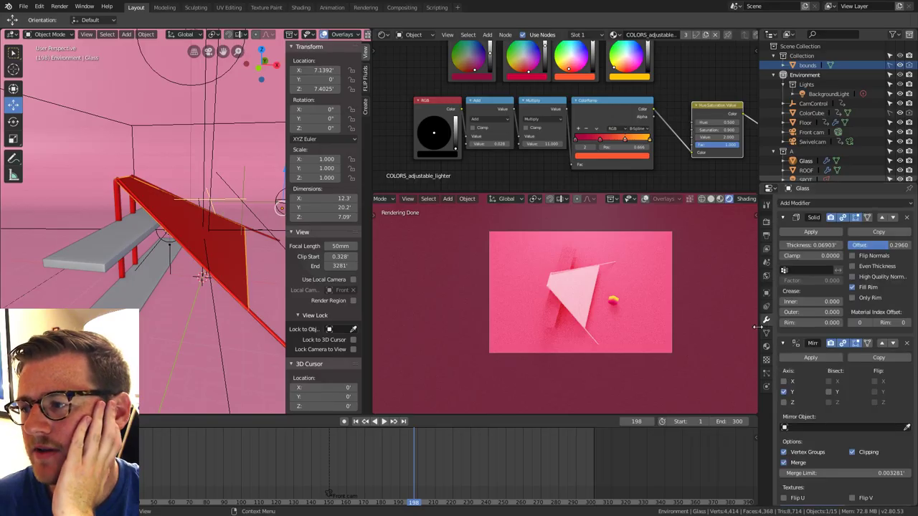
mouse_move(651, 325)
middle_mouse_down()
mouse_move(553, 334)
mouse_move(570, 264)
mouse_move(574, 272)
middle_mouse_up()
scroll(553, 334, "up", 2)
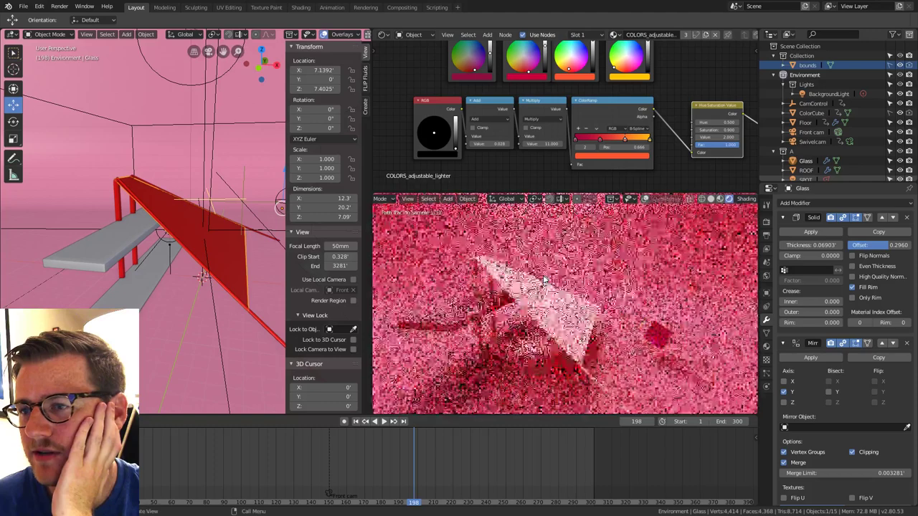
left_click(767, 346)
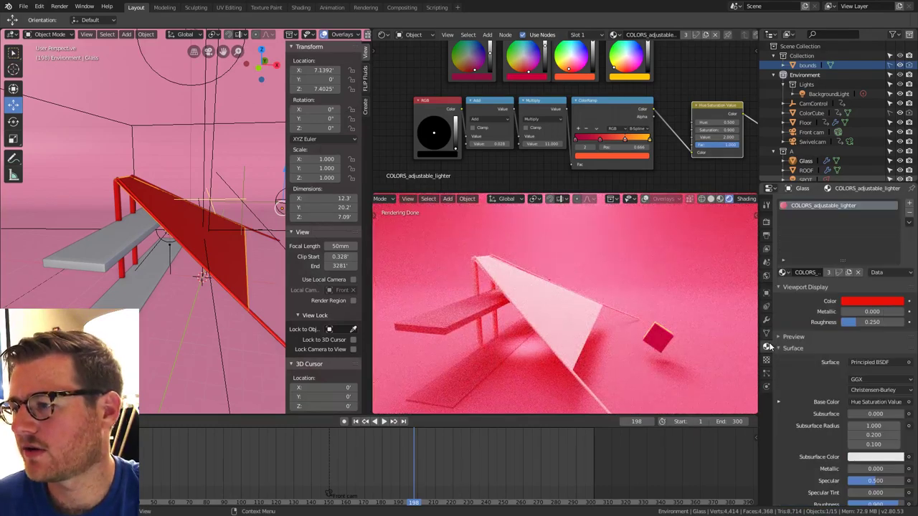
left_click(782, 274)
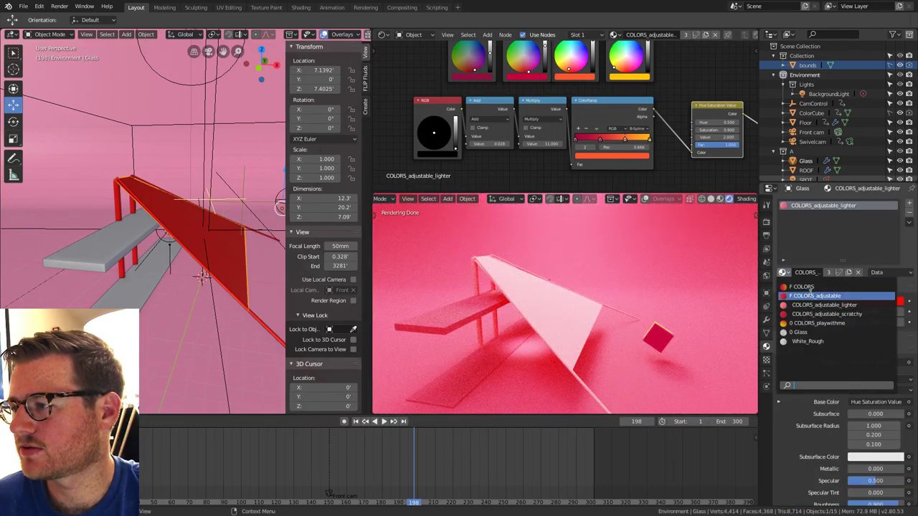
left_click(811, 294)
middle_click_drag(582, 304, 536, 290)
Slide the middle vertex of the Glass panel's lower edge inward along the centre edge by about 0.25, returning to Object Mode.
middle_click_drag(227, 275, 219, 281)
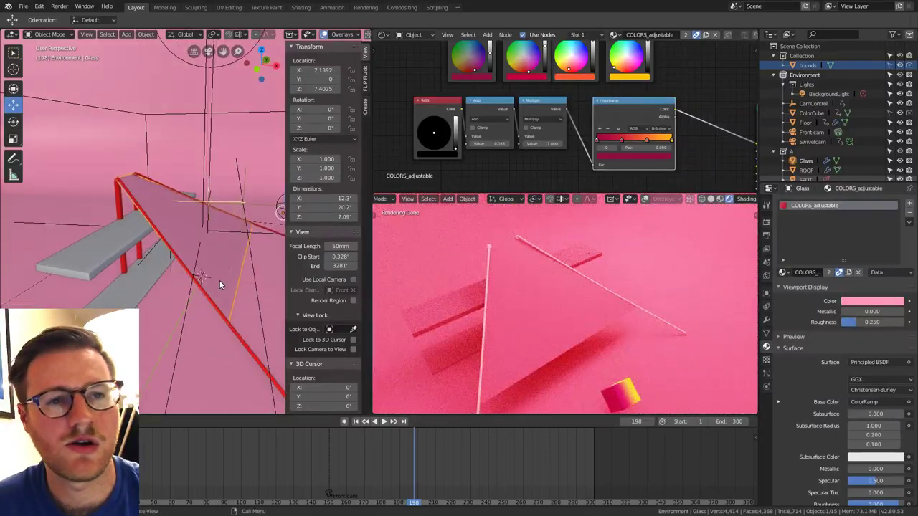
key("Tab")
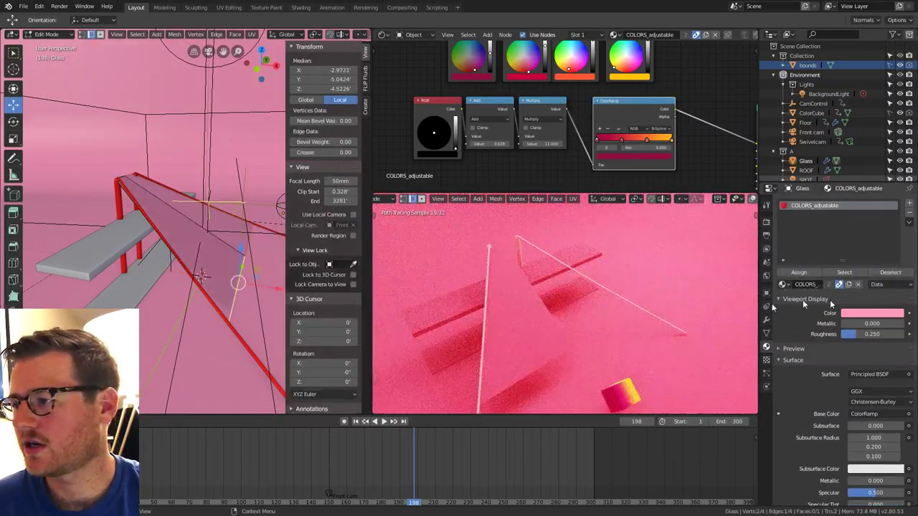
left_click(245, 256)
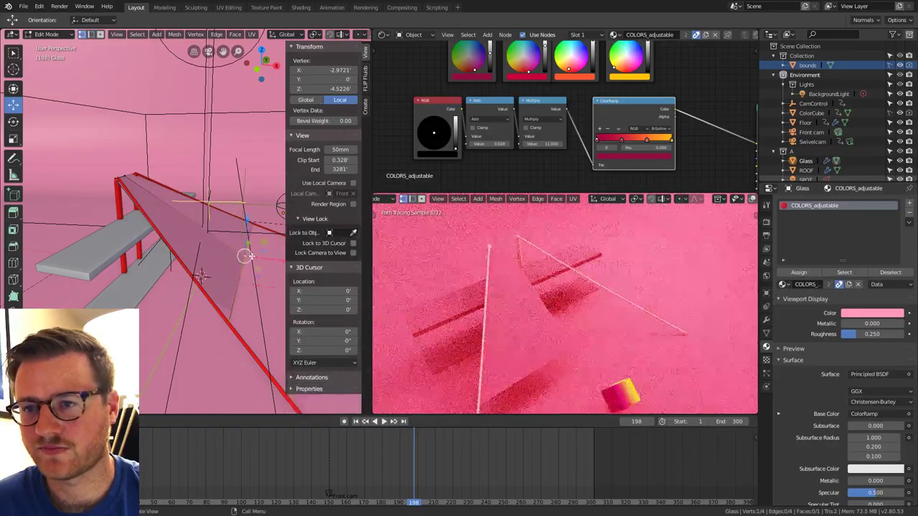
key("shift+v")
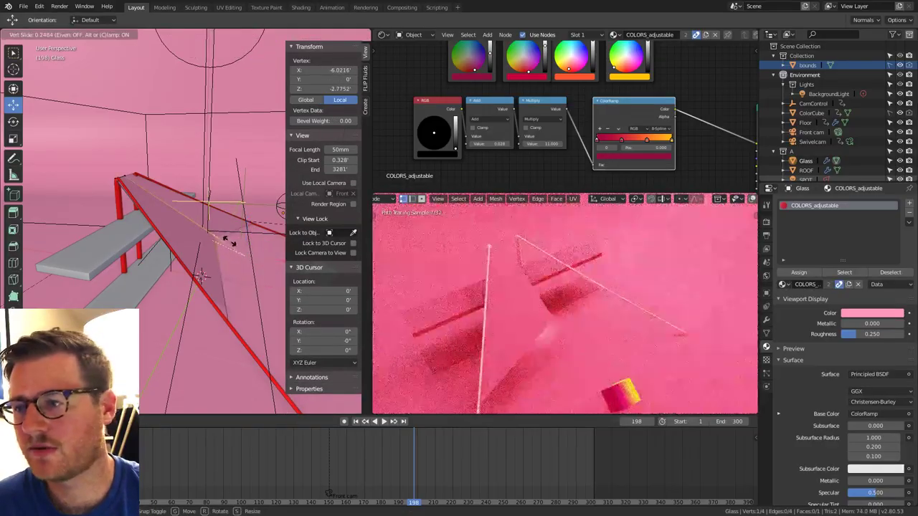
left_click(226, 243)
key("Tab")
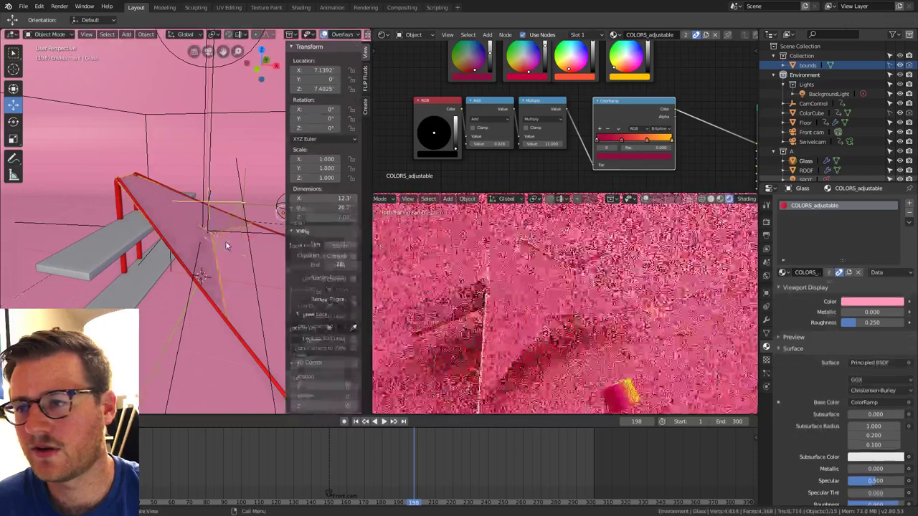
scroll(229, 247, "down", 1)
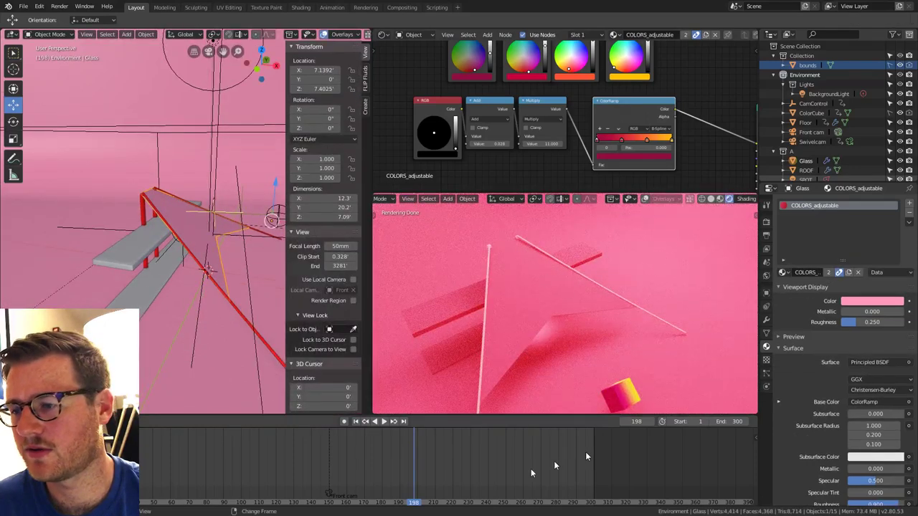
Go to frame 195 and show the rendered view through the Front cam.
left_click(410, 454)
key("KP_0")
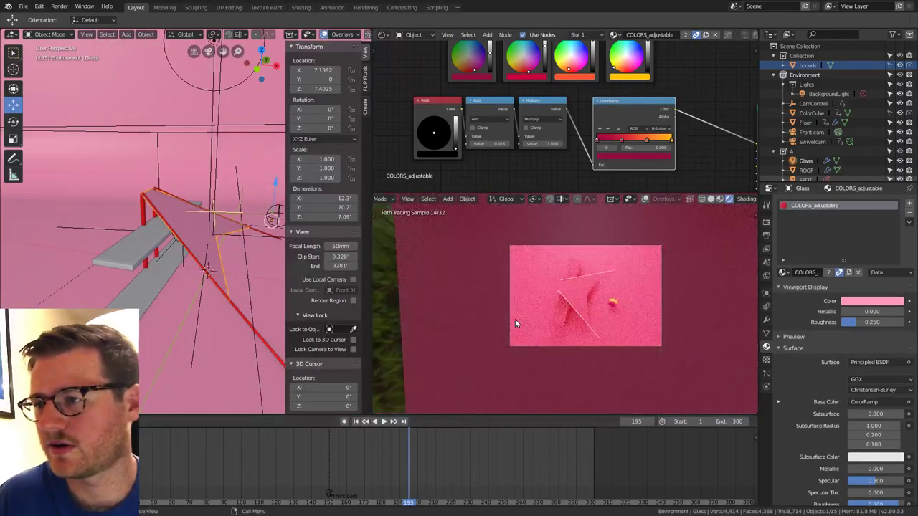
middle_click_drag(255, 260, 198, 245)
Add a Subdivision Surface modifier to the Glass panel.
left_click(767, 321)
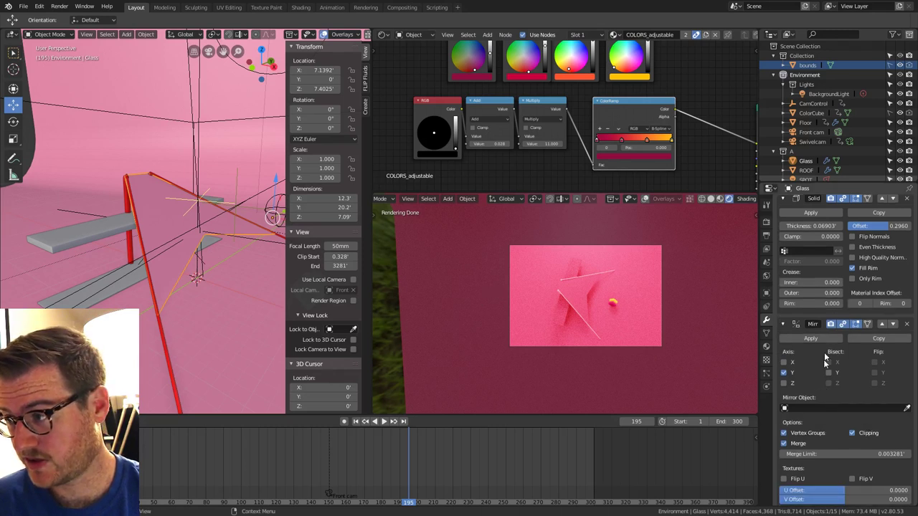
left_click(819, 202)
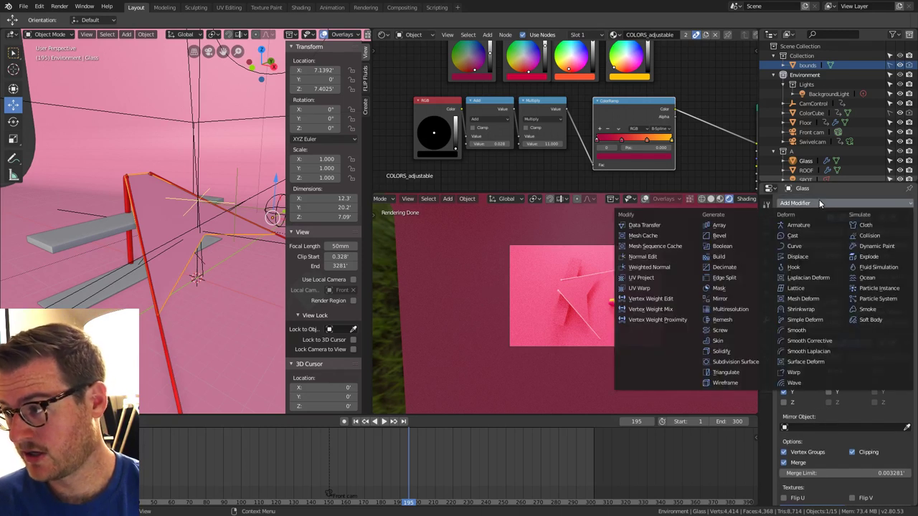
left_click(746, 362)
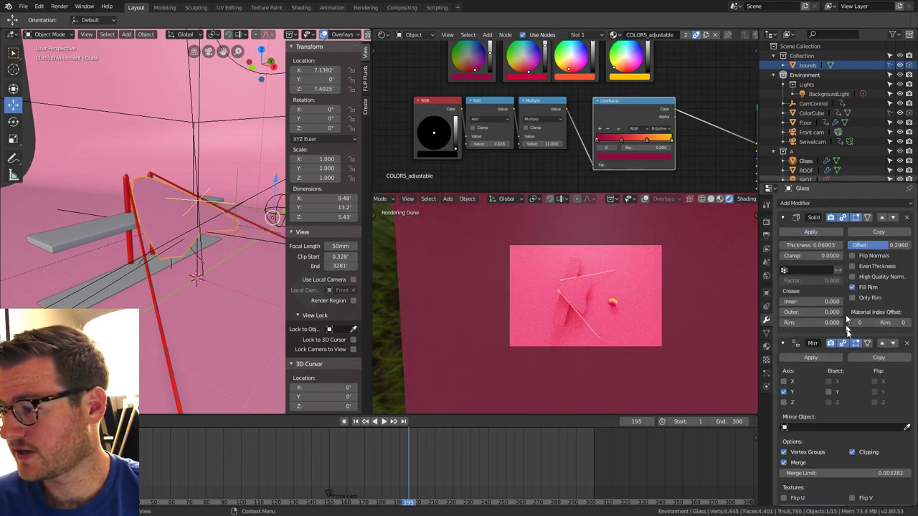
scroll(845, 365, "down", 5)
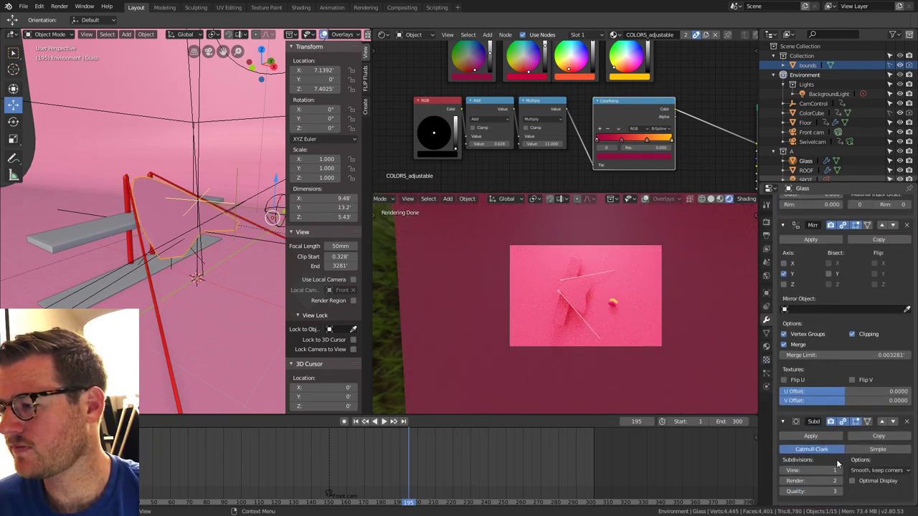
scroll(846, 437, "up", 2)
scroll(880, 453, "down", 1)
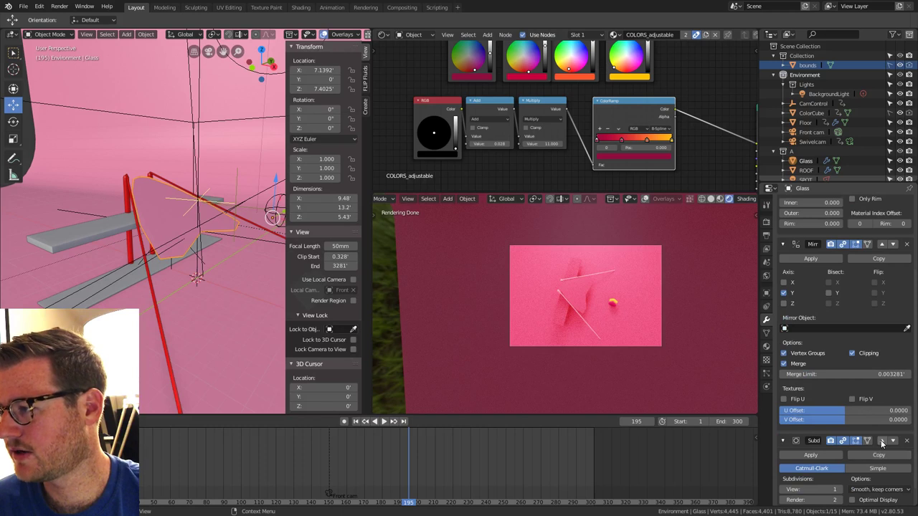
Try the Subdivision Surface modifier above the Mirror modifier, and restore the previous order.
left_click(881, 441)
scroll(884, 315, "up", 2)
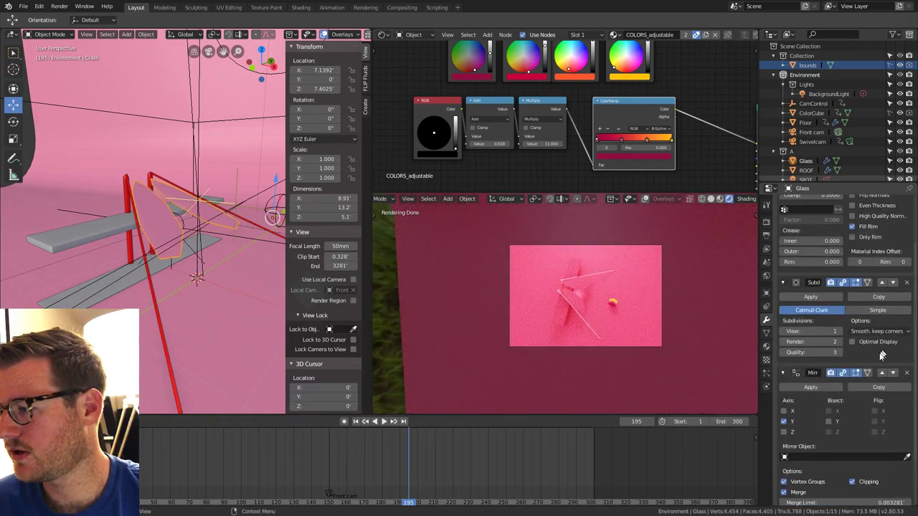
left_click(882, 373)
scroll(871, 301, "up", 3)
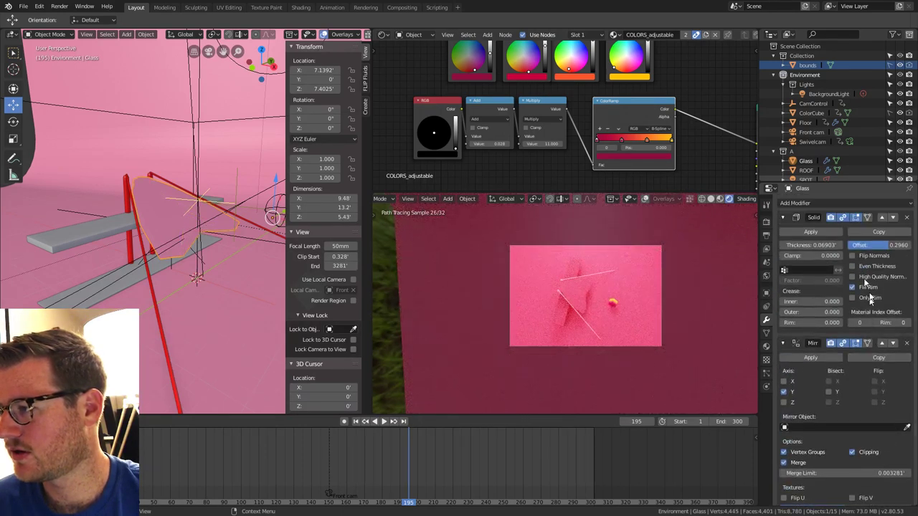
Place the Glass panel's Solidify modifier below its Mirror modifier in the stack.
scroll(852, 337, "down", 1)
scroll(852, 349, "up", 1)
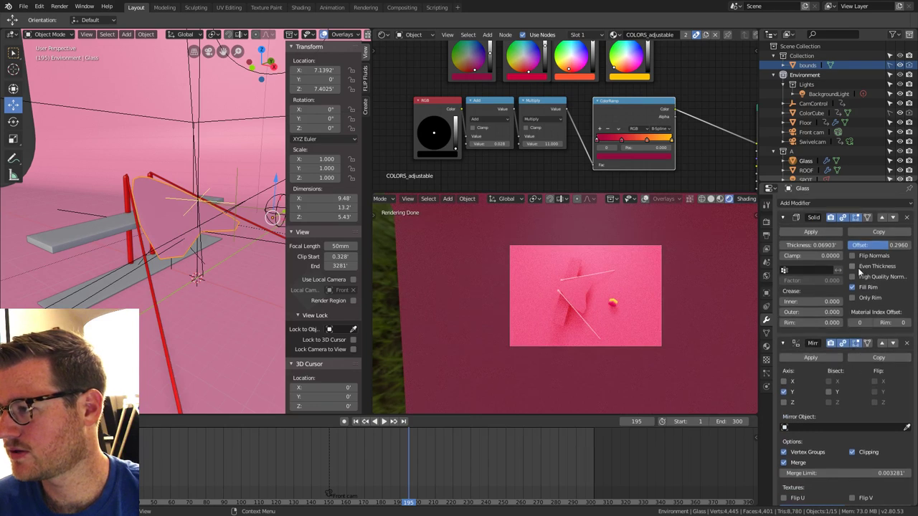
left_click(892, 218)
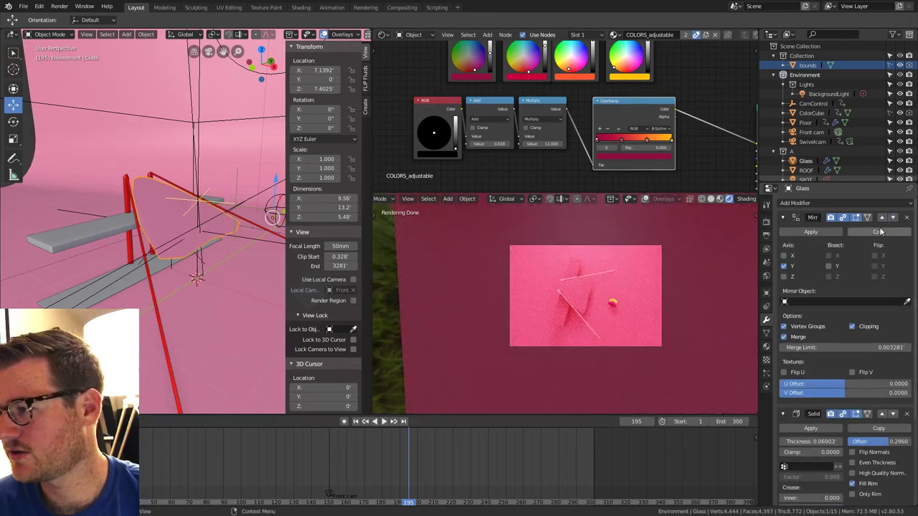
Reorder the Glass panel's modifiers so that Solidify sits below Subdivision Surface in the stack.
scroll(882, 370, "down", 2)
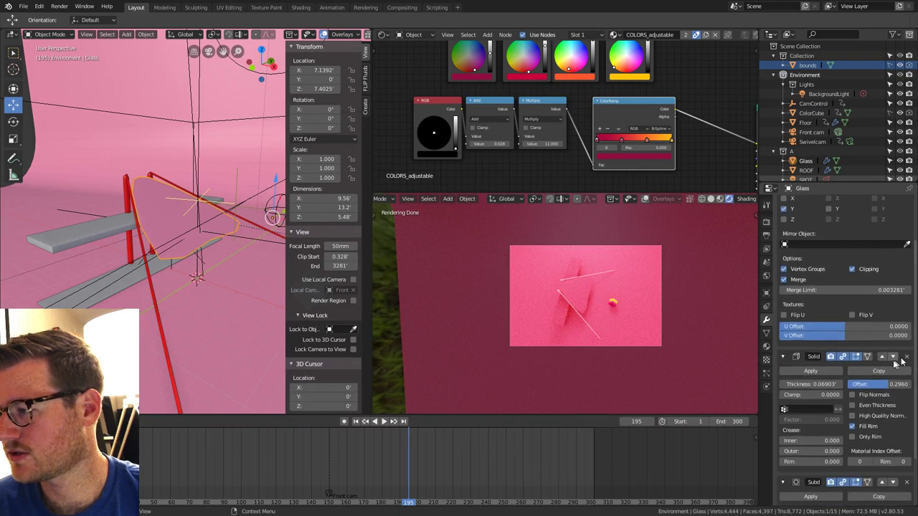
left_click(893, 356)
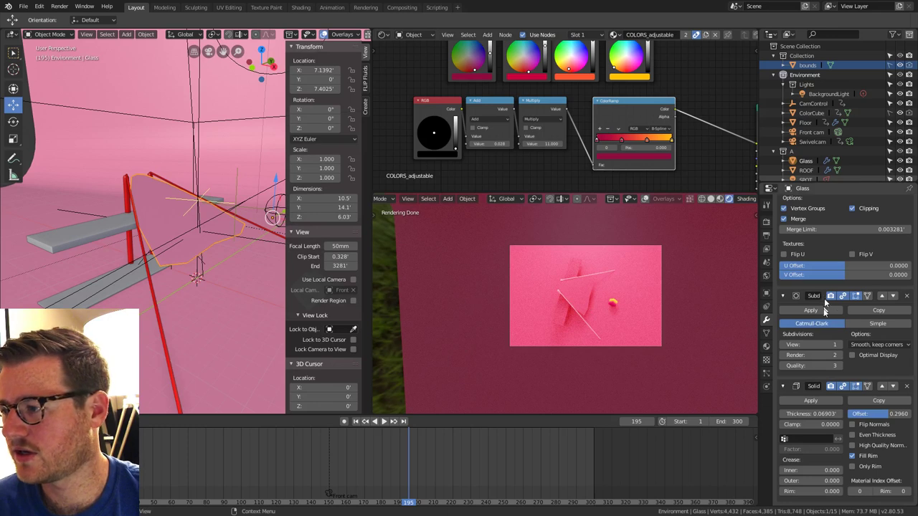
key("Tab")
key("Tab")
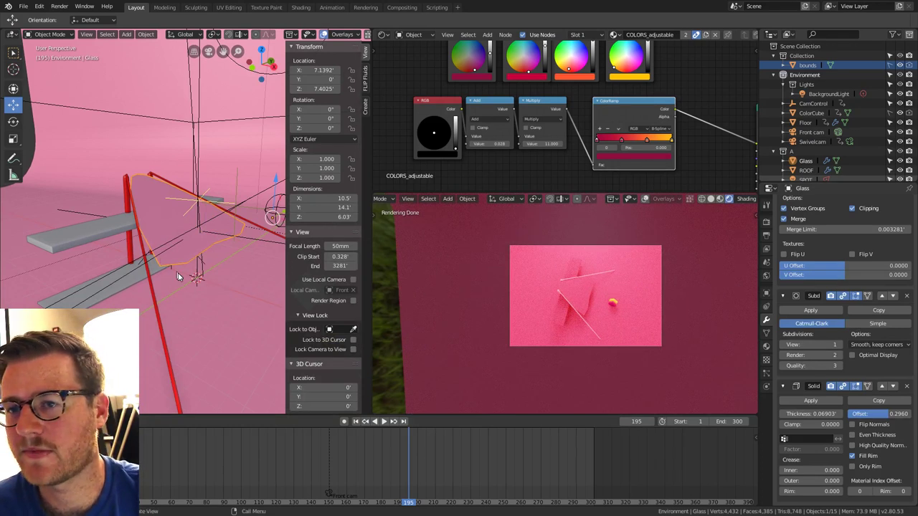
middle_click_drag(169, 267, 157, 261)
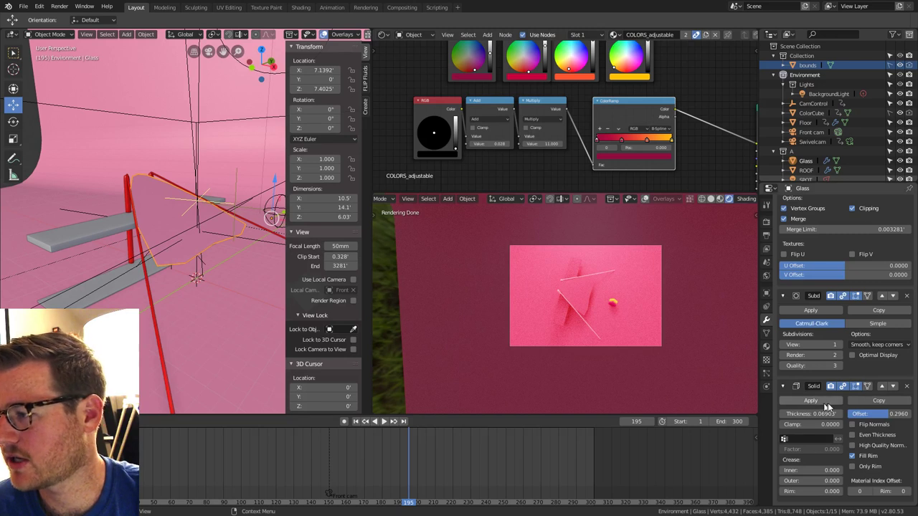
Set the Glass panel's Subdivision Surface levels to 4 for both View and Render.
scroll(833, 439, "up", 3)
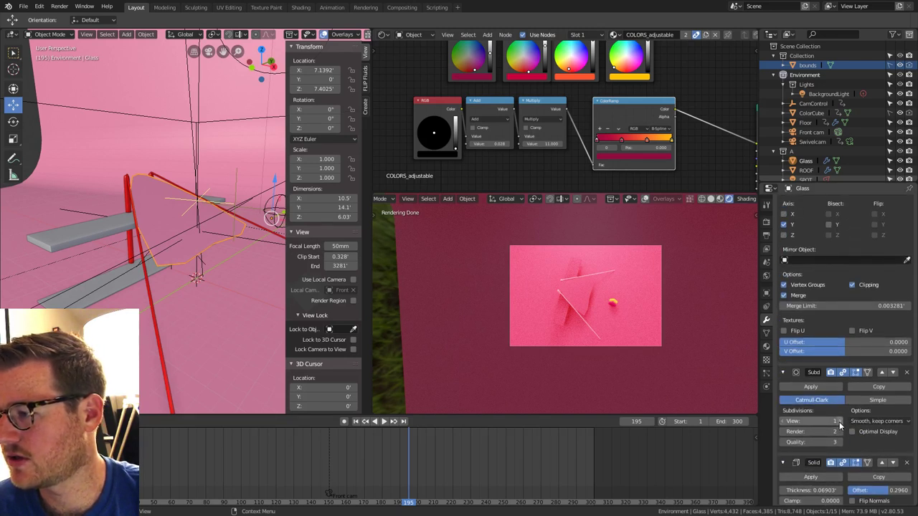
left_click(840, 423)
left_click(839, 423)
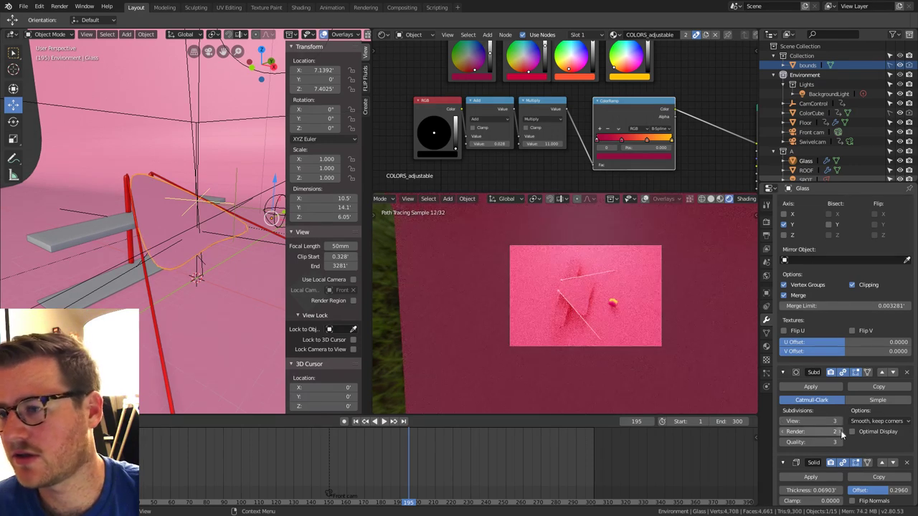
left_click(840, 422)
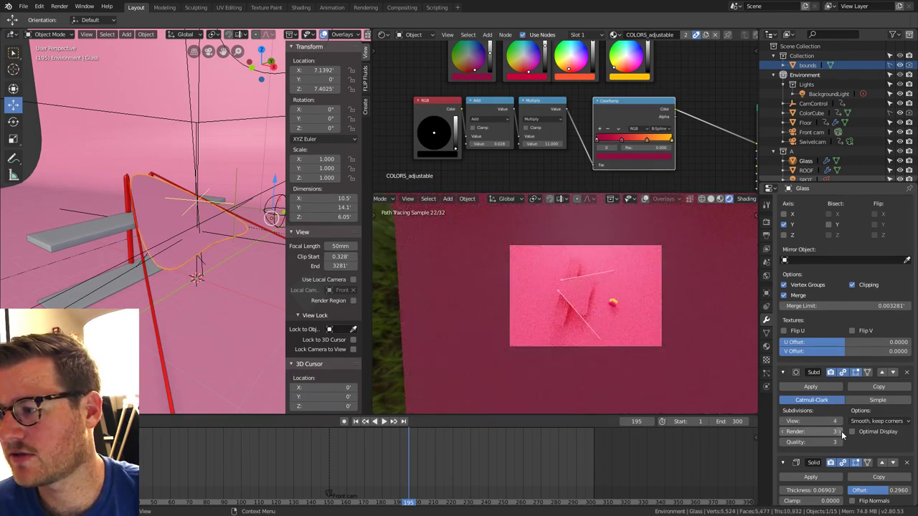
left_click(841, 431)
key("Tab")
key("Tab")
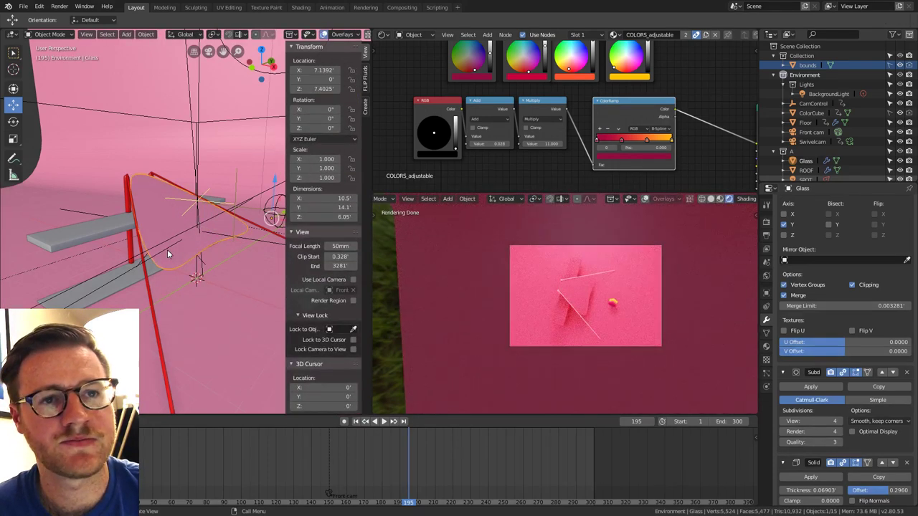
key("ctrl+z")
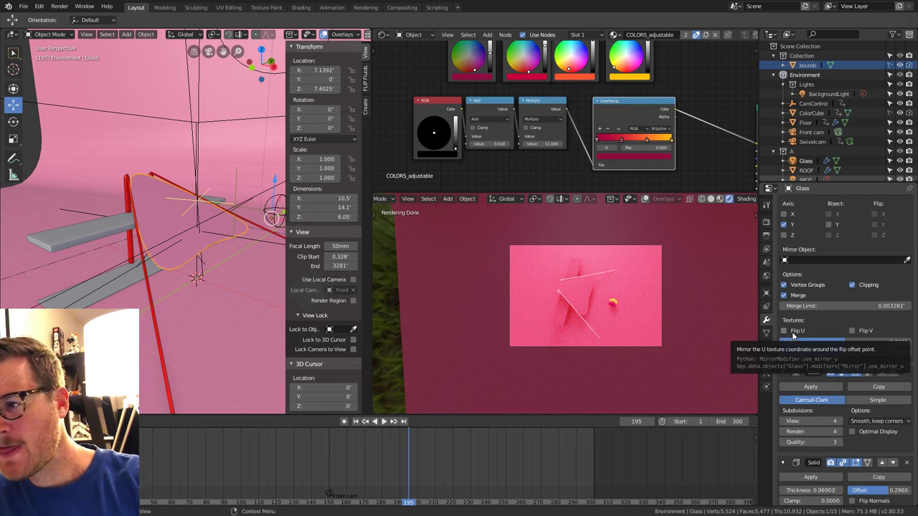
Add a Bevel modifier to the Glass panel.
middle_click_drag(243, 251, 215, 274)
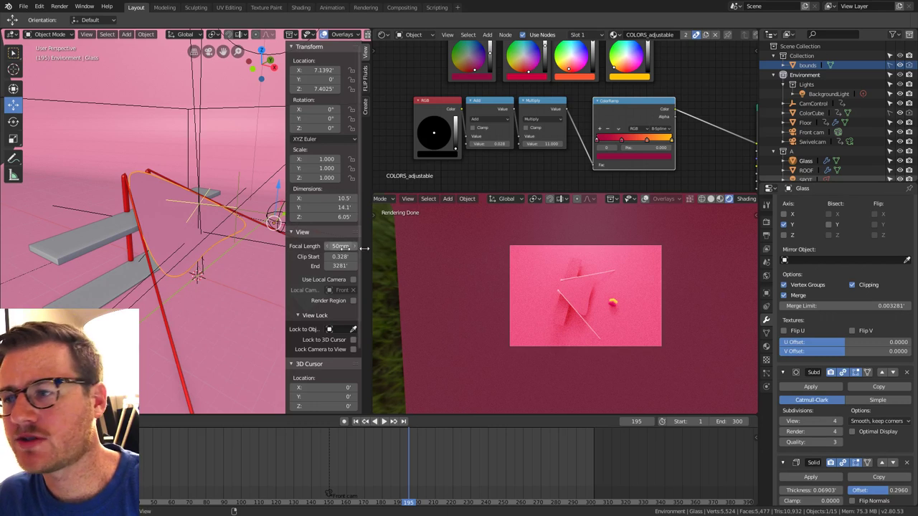
scroll(879, 294, "up", 2)
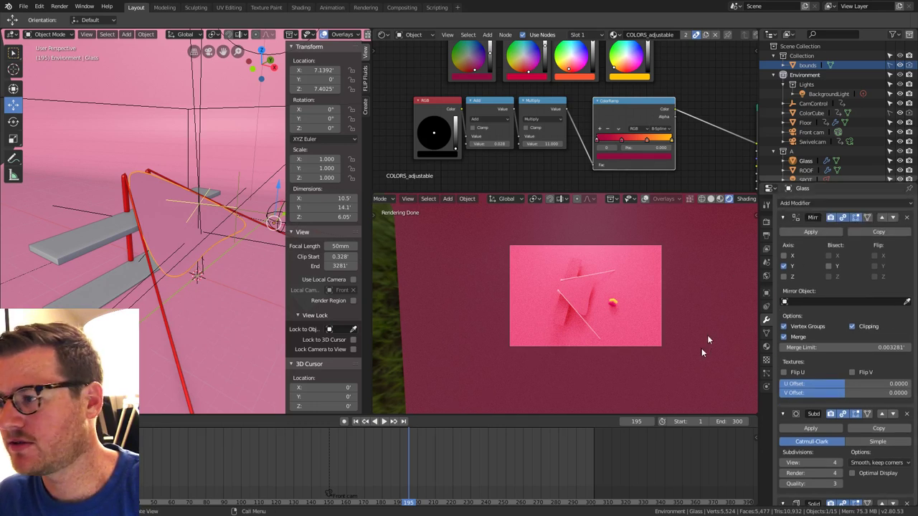
left_click(813, 203)
left_click(743, 238)
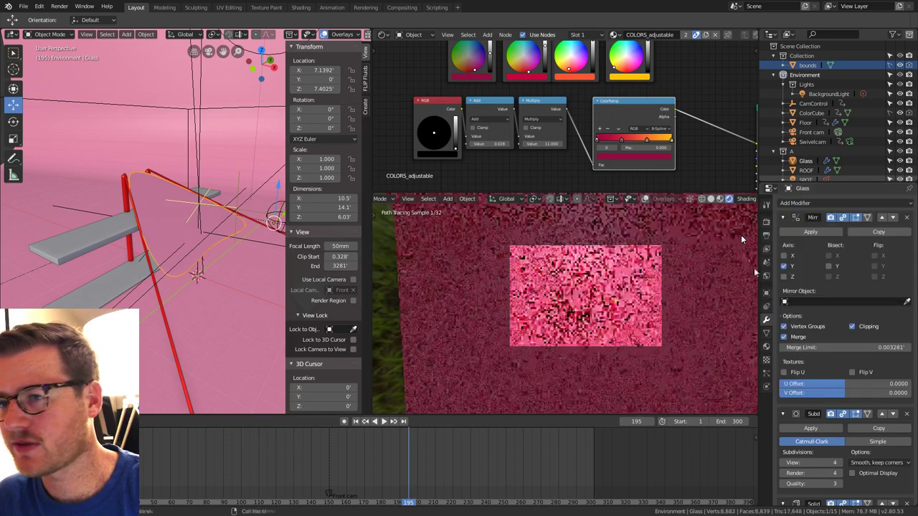
Limit the Glass panel's Bevel modifier by Angle.
scroll(863, 367, "down", 8)
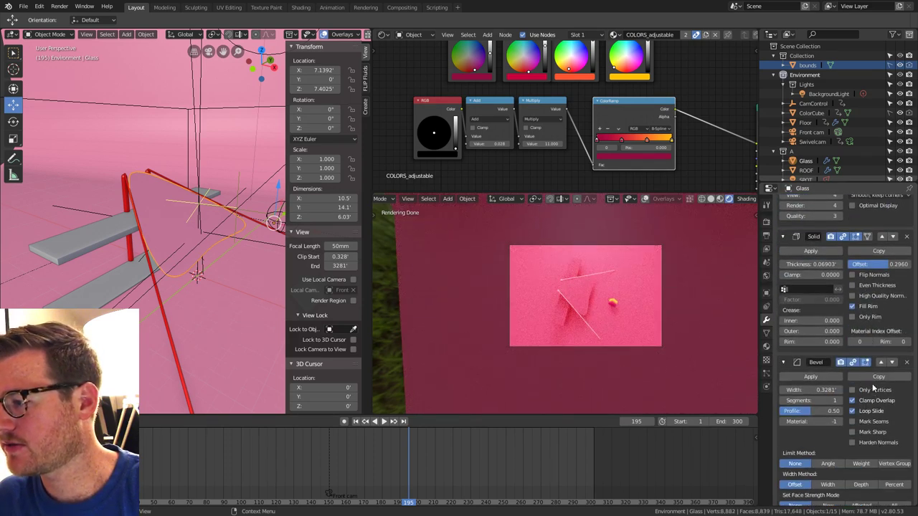
scroll(872, 381, "up", 3)
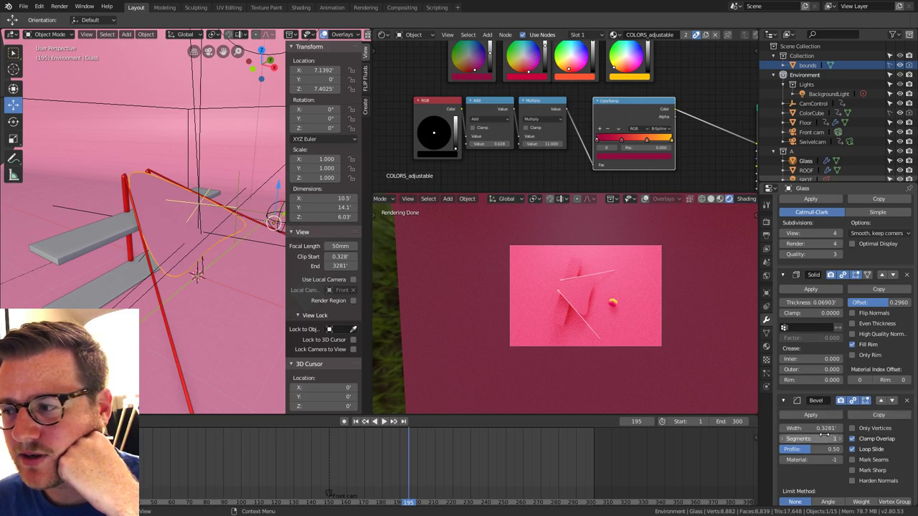
scroll(826, 434, "down", 2)
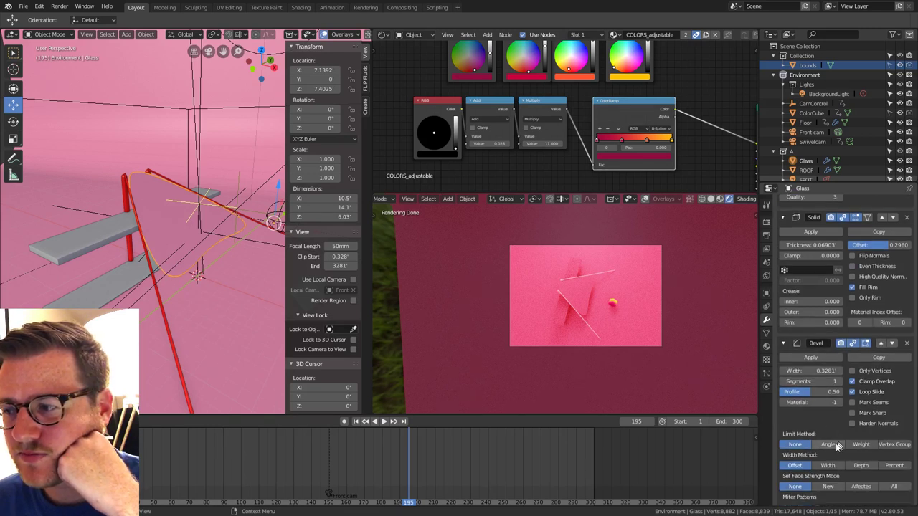
left_click(832, 445)
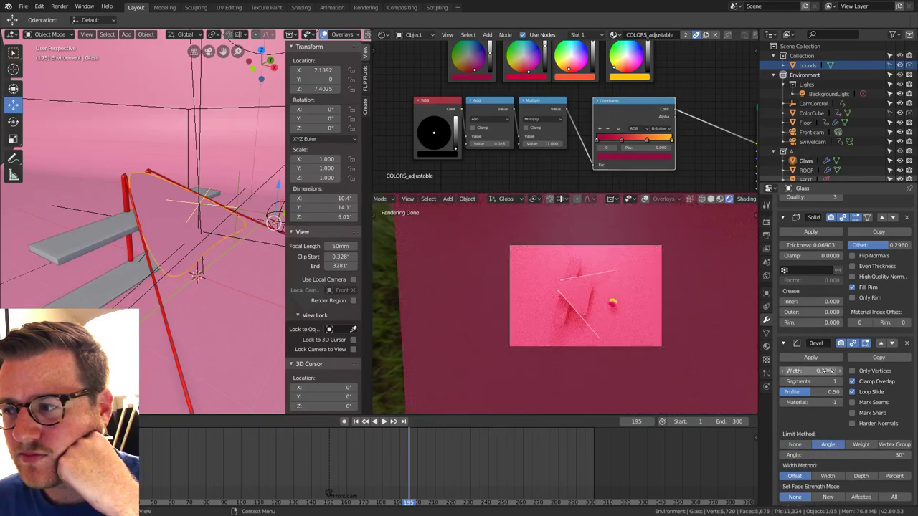
left_click_drag(827, 371, 829, 373)
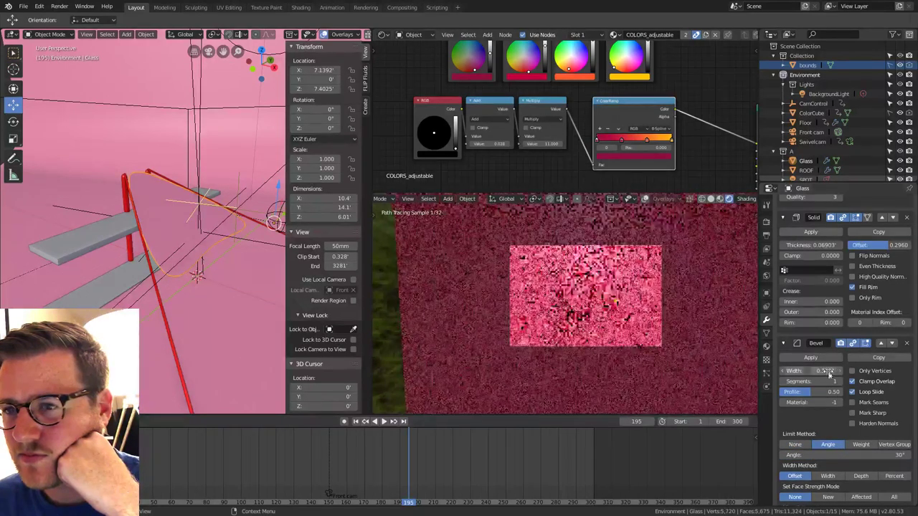
Move the Bevel modifier above Solidify and Subdivision Surface, directly below the Mirror modifier.
scroll(861, 377, "up", 1)
scroll(880, 387, "up", 1)
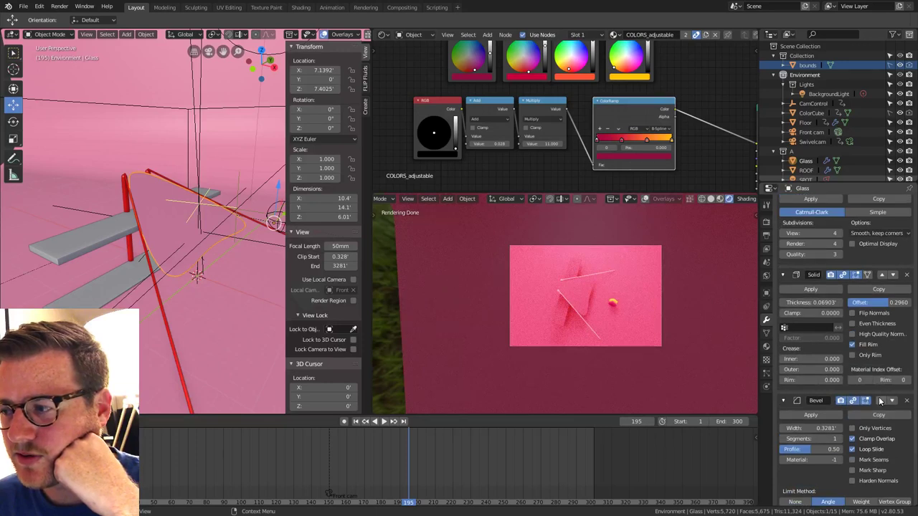
left_click(880, 399)
scroll(878, 330, "up", 2)
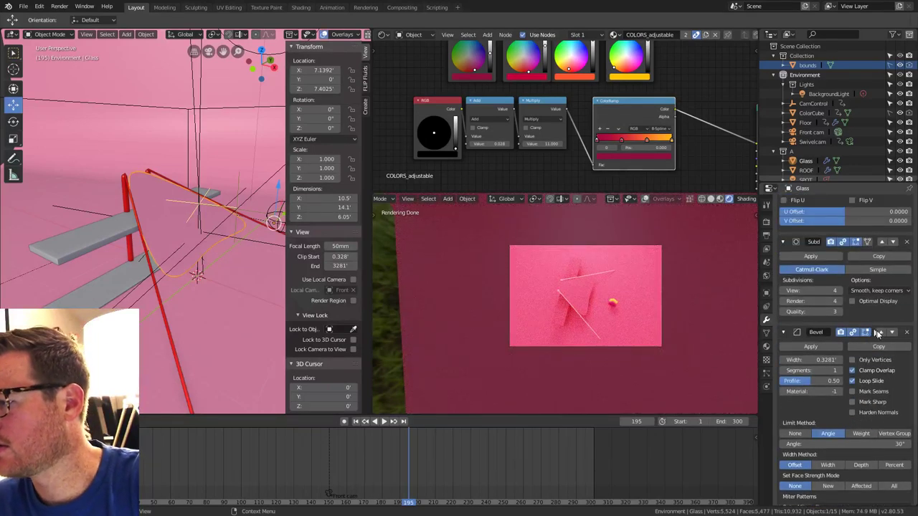
left_click(881, 332)
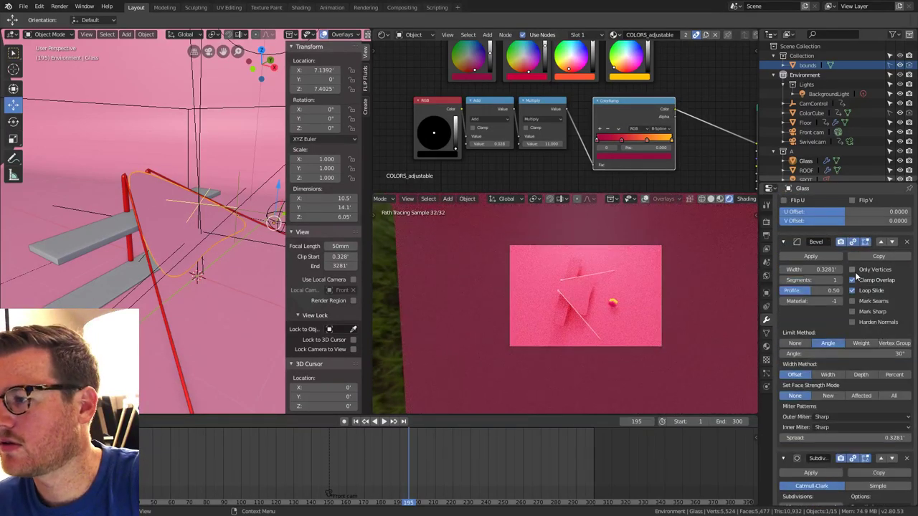
Restrict the Glass panel's Bevel to Only Vertices and inspect the resulting canopy shape between the poles.
scroll(860, 280, "up", 2)
scroll(869, 288, "up", 5)
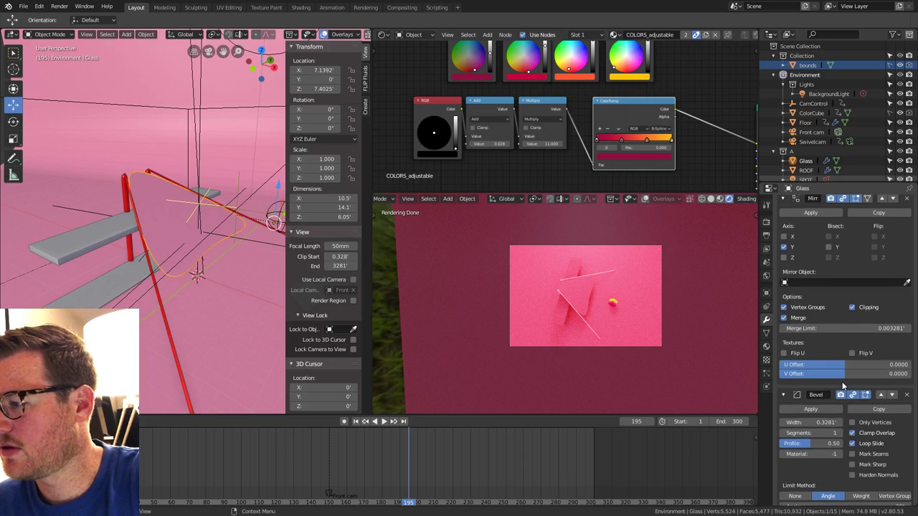
scroll(842, 382, "down", 2)
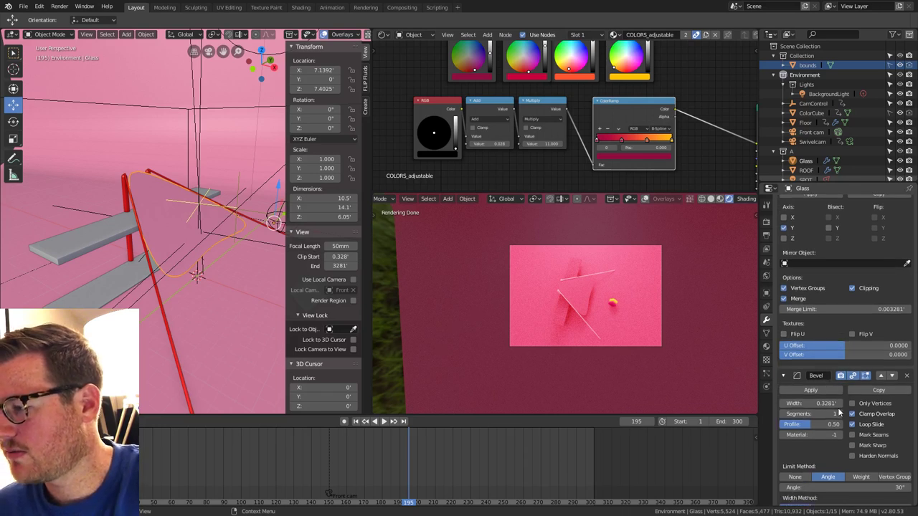
scroll(840, 412, "down", 1)
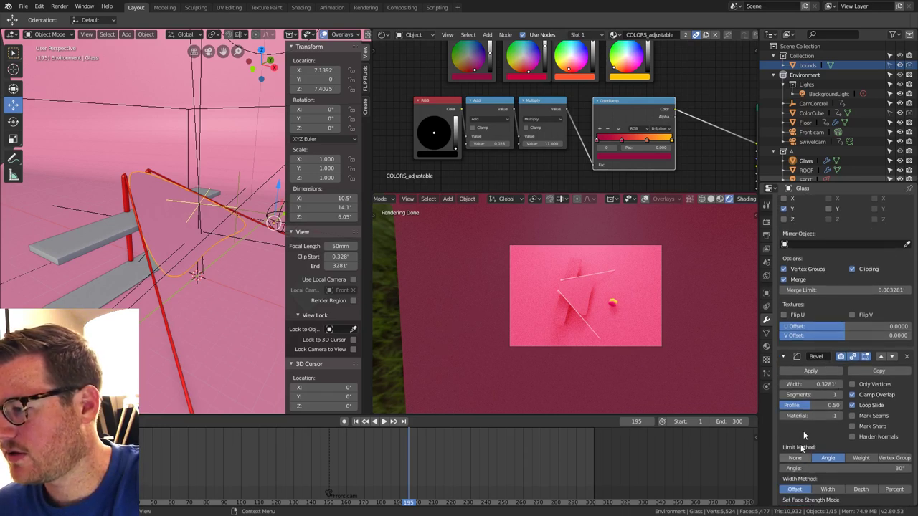
left_click(852, 385)
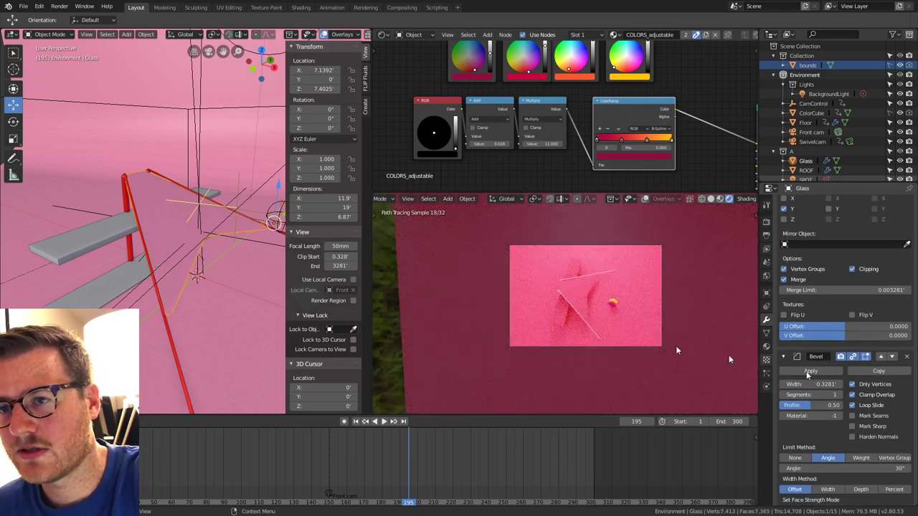
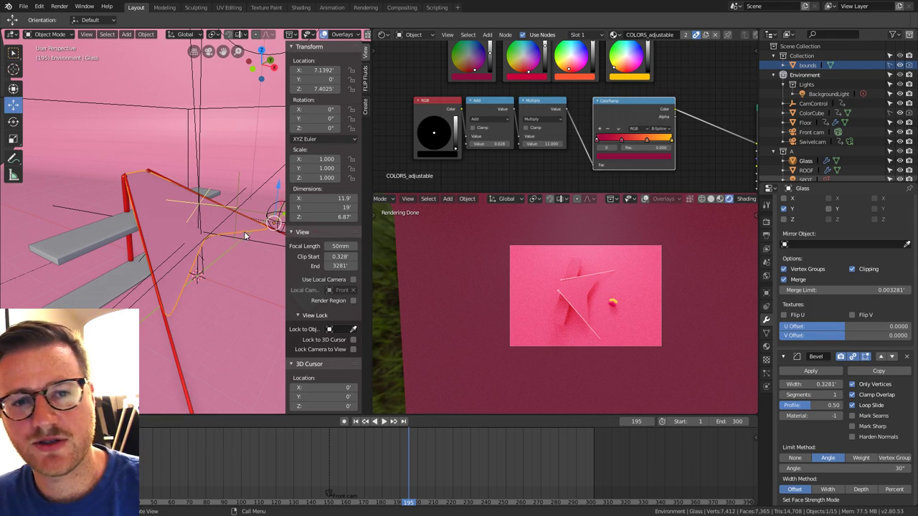
middle_click_drag(193, 243, 177, 240)
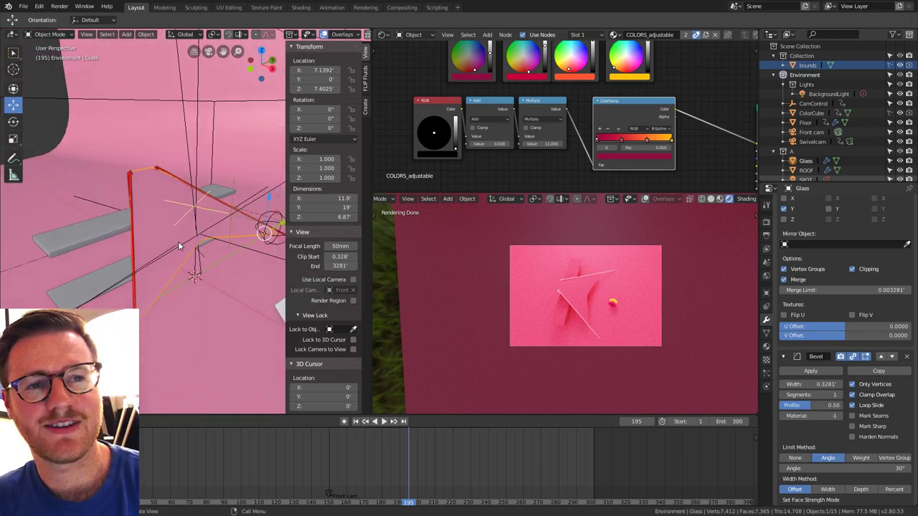
middle_click_drag(192, 235, 184, 271)
key("Tab")
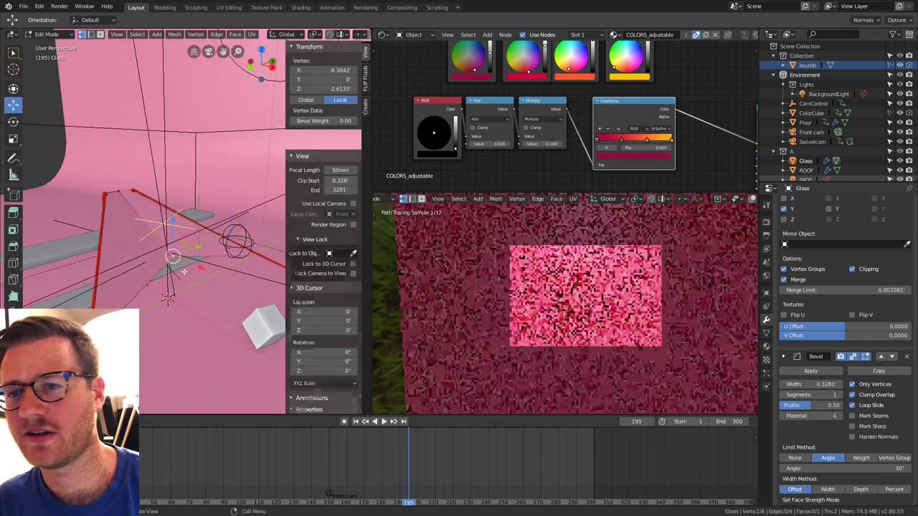
key("Tab")
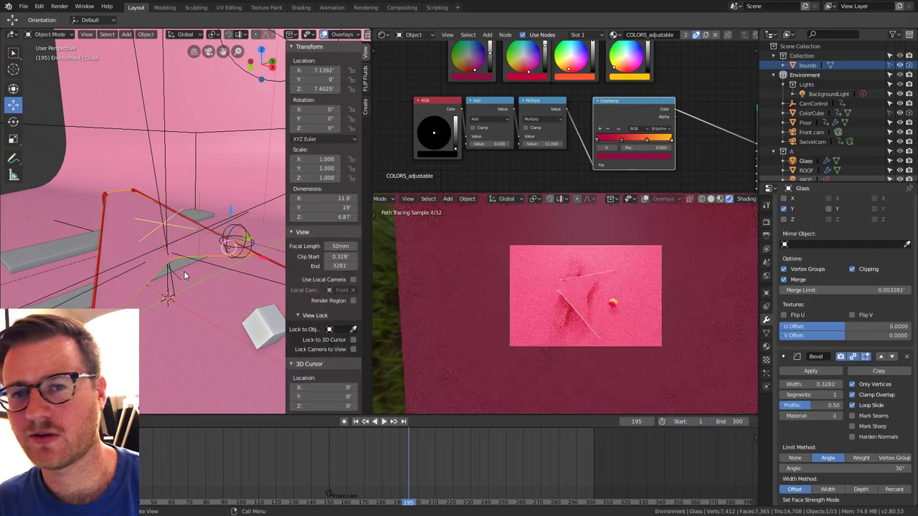
middle_click_drag(184, 273, 192, 296)
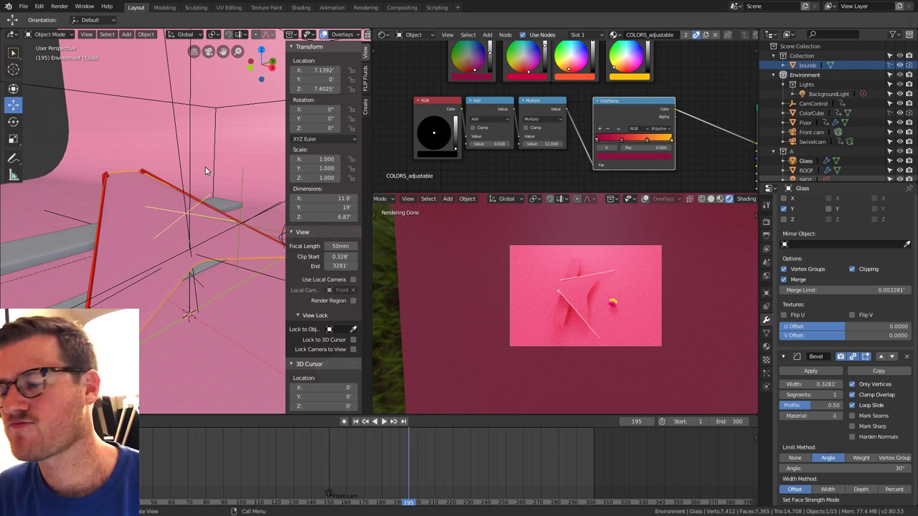
Try Harden Normals and a 172° limit angle on the Glass panel's Bevel modifier, and restore the previous angle.
scroll(838, 238, "up", 2)
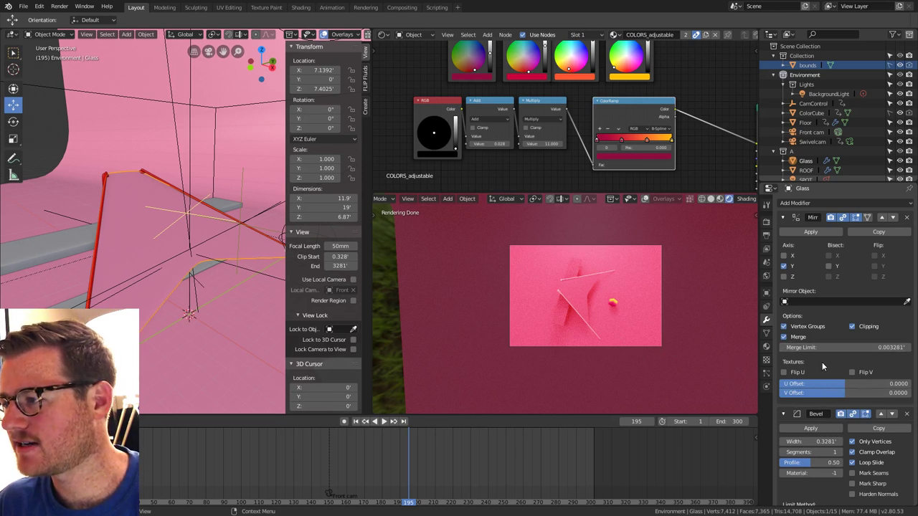
scroll(838, 336, "down", 4)
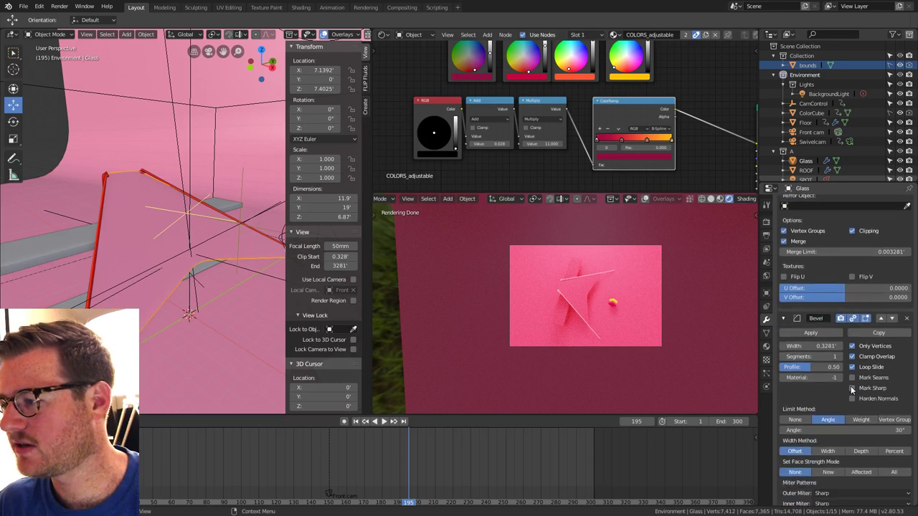
left_click(853, 398)
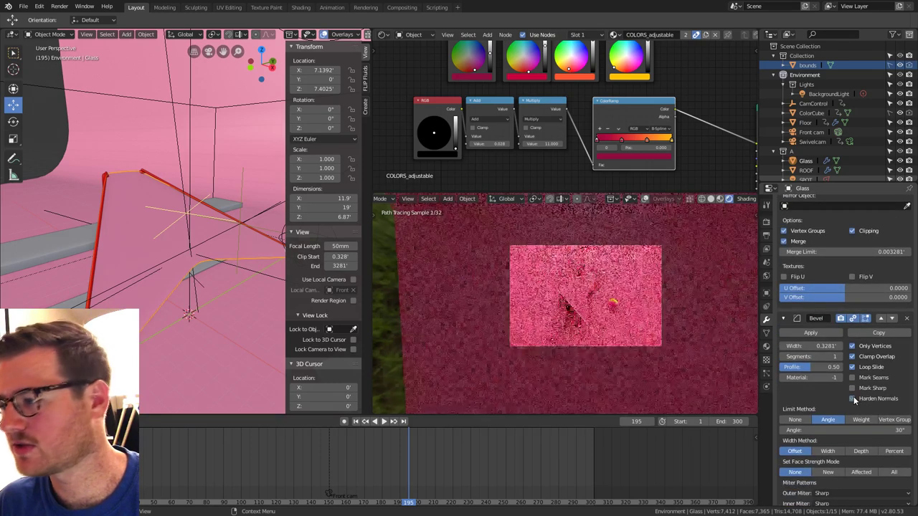
scroll(853, 399, "down", 1)
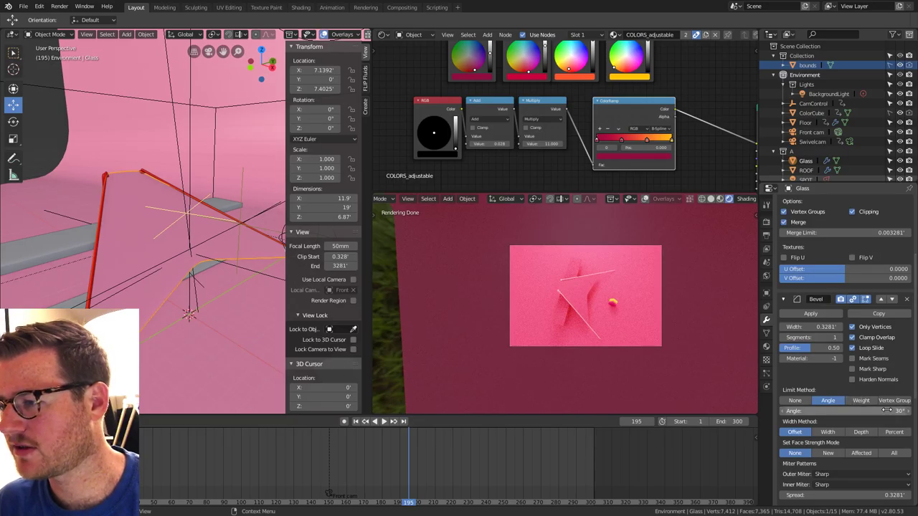
left_click_drag(888, 410, 915, 411)
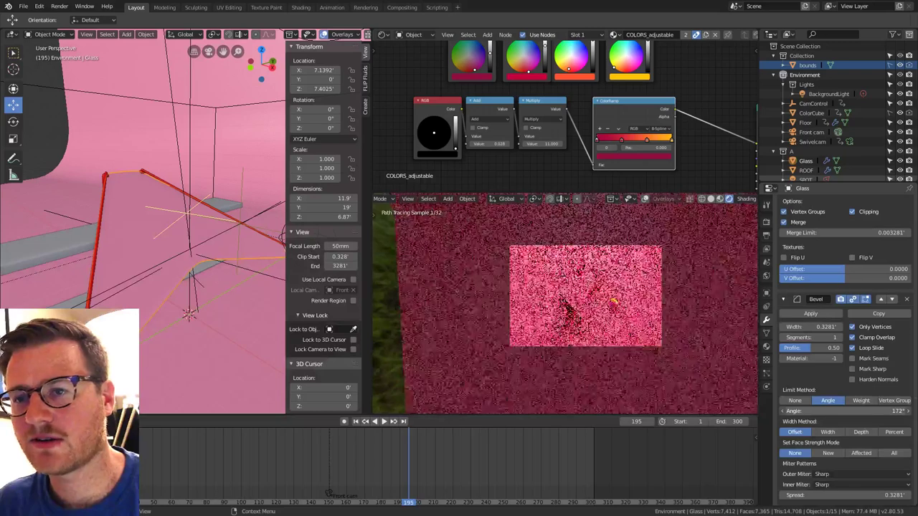
right_click(887, 411)
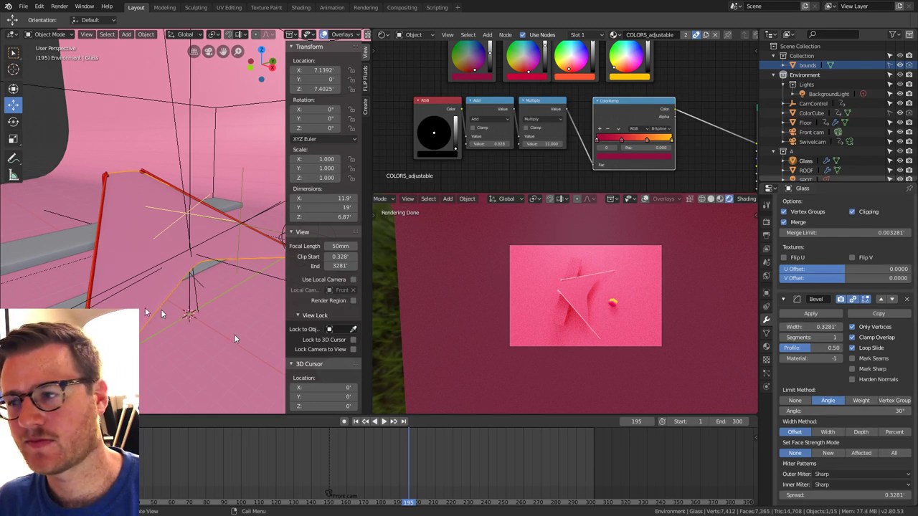
In Edit Mode, switch the Subdivision Surface modifier's edit-mode display off and on to compare the Glass panel's shape.
key("Tab")
middle_click_drag(173, 298, 192, 290, "shift")
left_click(192, 289)
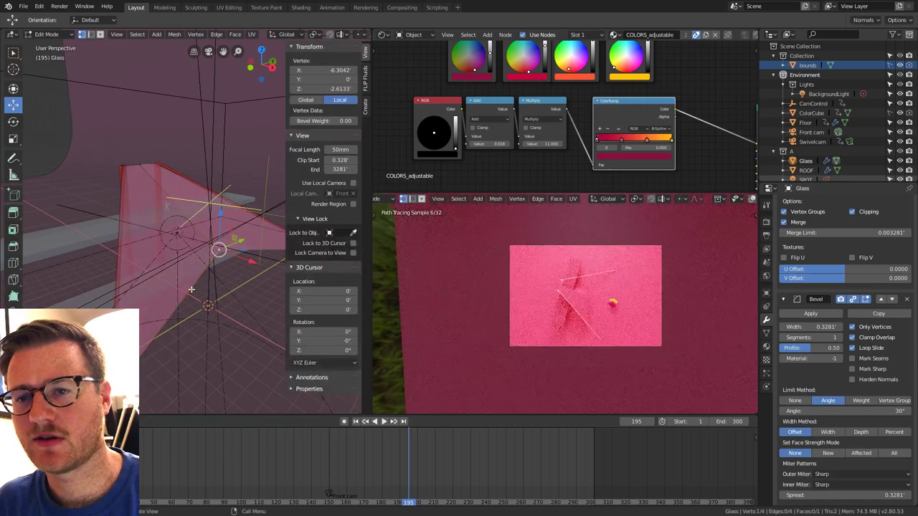
key("alt+z")
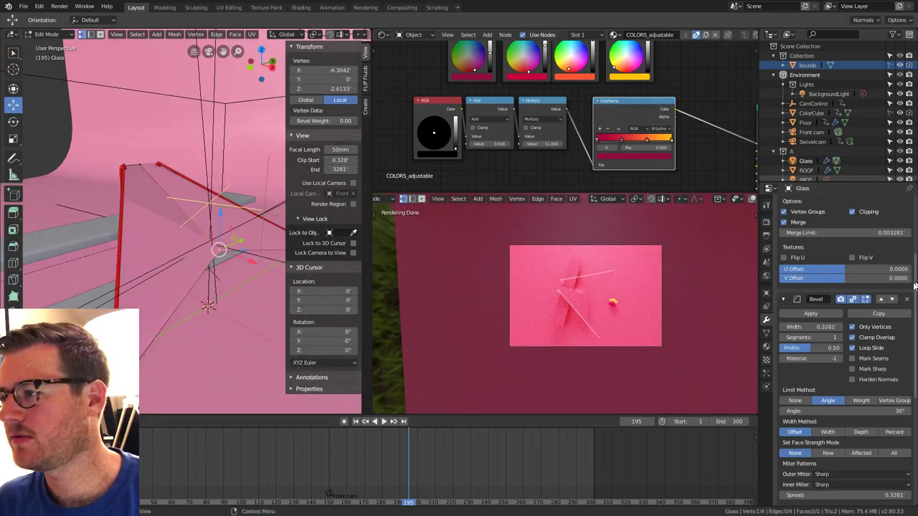
scroll(882, 289, "down", 4)
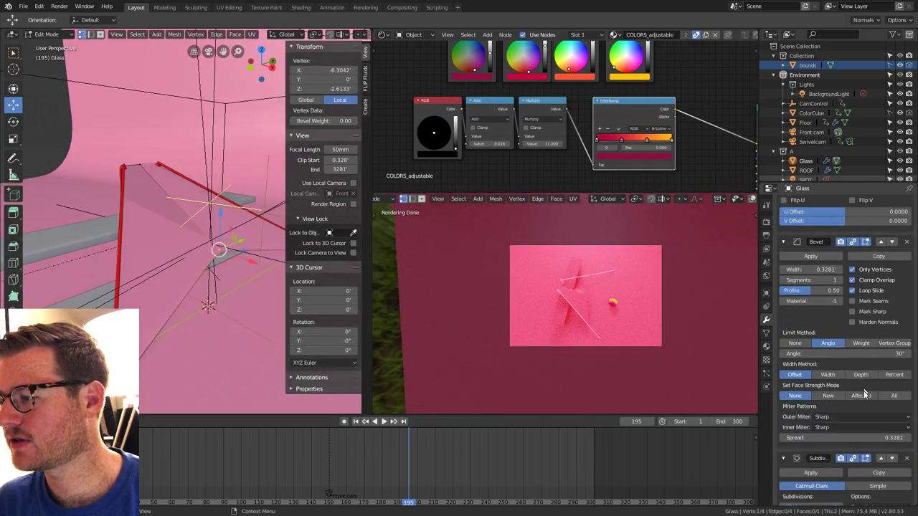
scroll(864, 394, "down", 1)
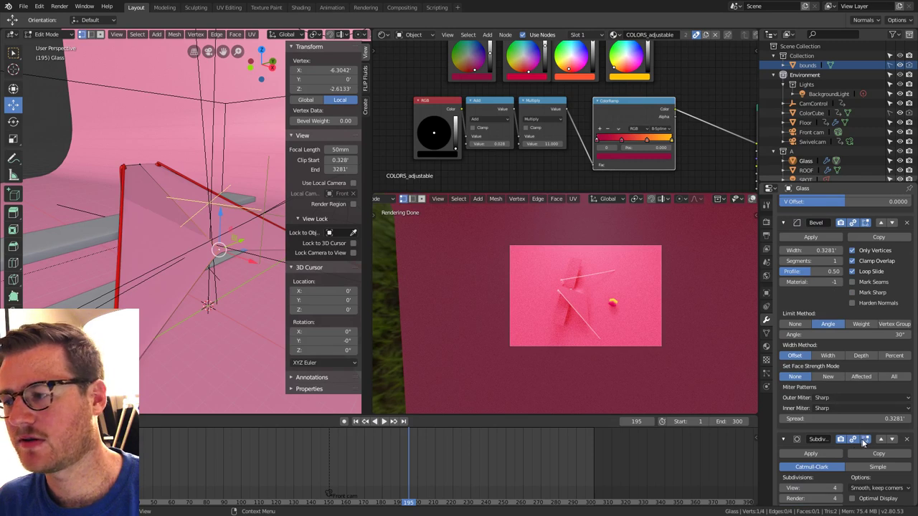
left_click(865, 440)
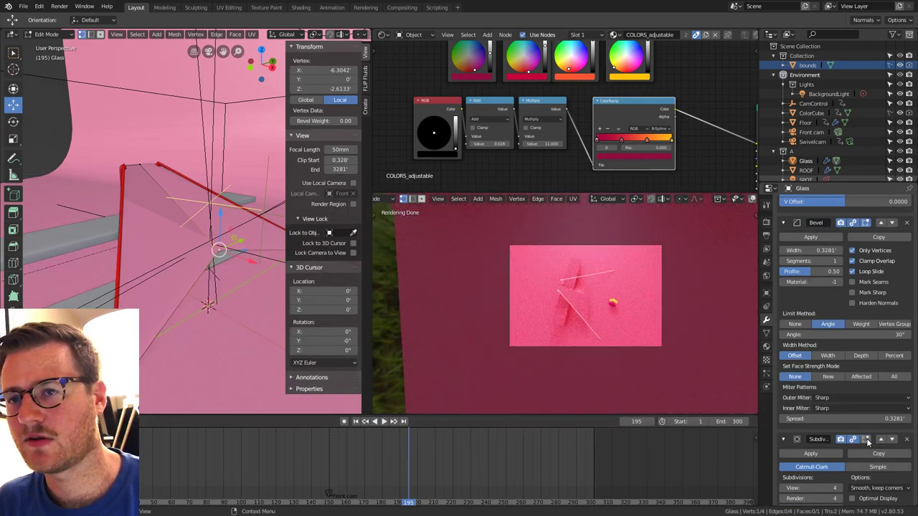
left_click(867, 439)
left_click(867, 440)
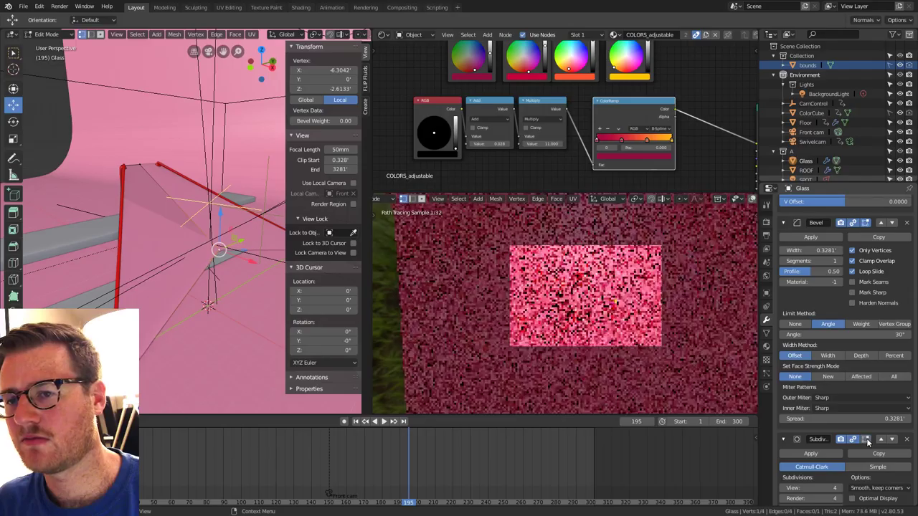
Widen the Glass panel's Bevel to 0.3469' and give it 2 segments.
scroll(872, 355, "up", 4)
mouse_move(817, 333)
left_mouse_down()
mouse_move(832, 327)
mouse_move(822, 327)
left_mouse_up()
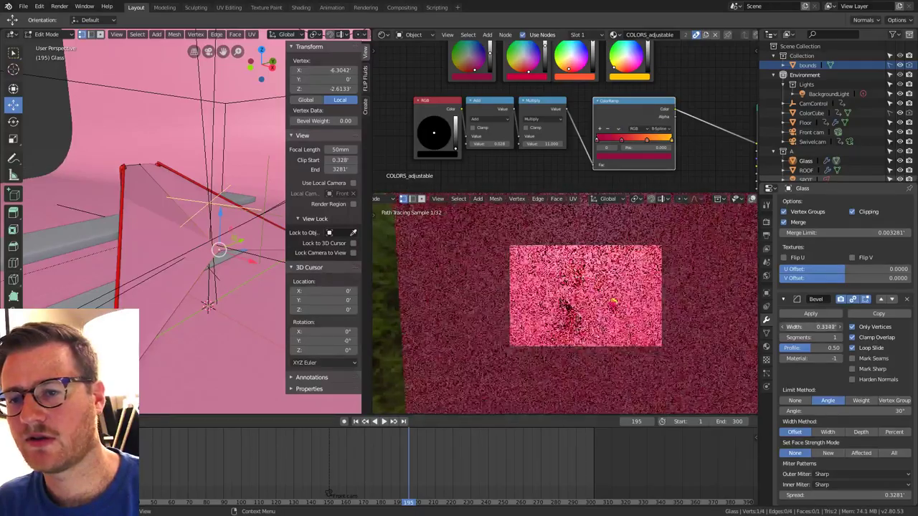
scroll(123, 393, "up", 1)
middle_click_drag(201, 201, 215, 192)
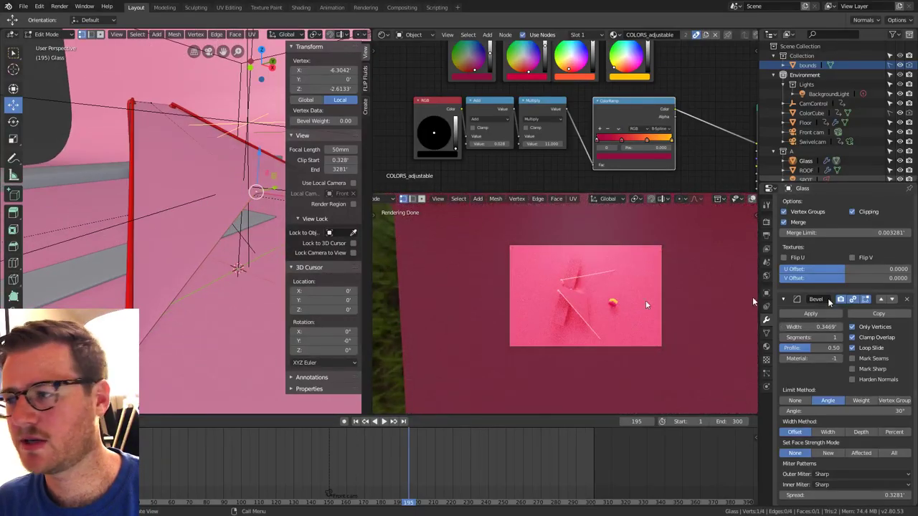
scroll(893, 383, "up", 2)
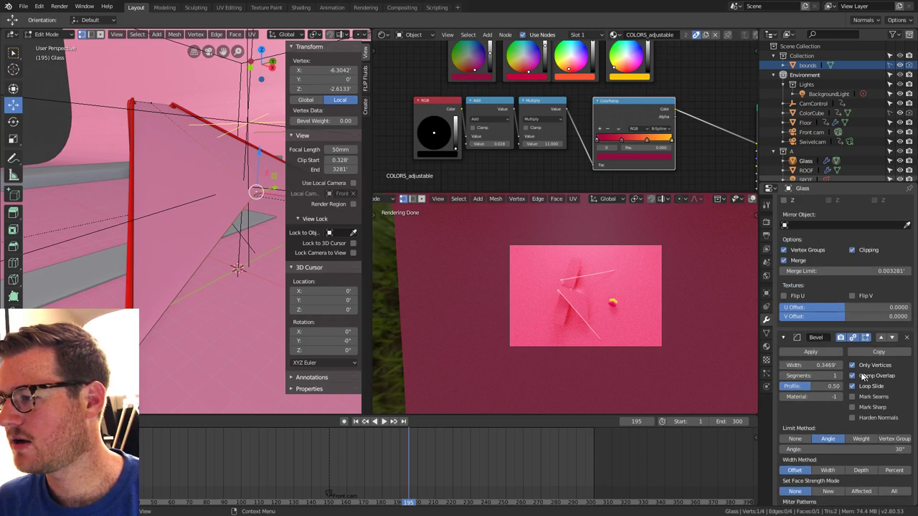
scroll(868, 347, "down", 6)
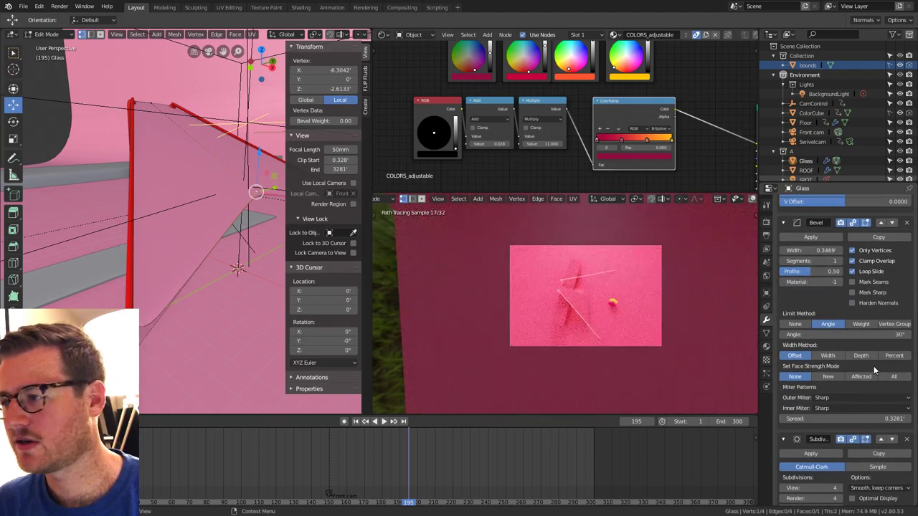
scroll(874, 366, "up", 5)
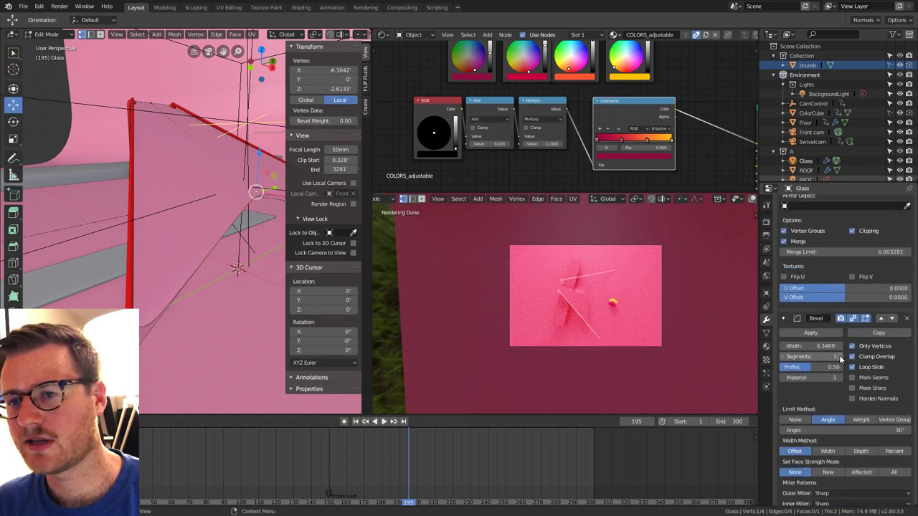
left_click(840, 357)
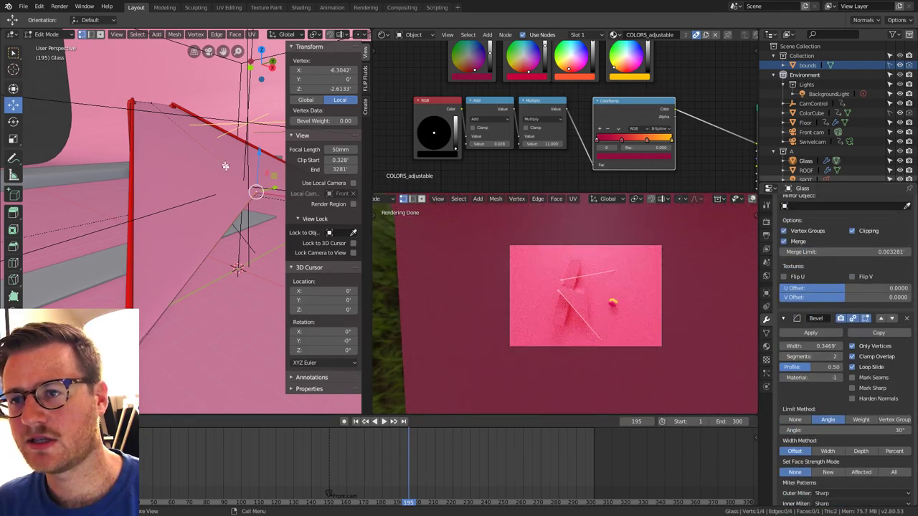
Limit the Glass panel's Bevel by Weight and set a mean bevel weight of 1.00 on the two vertices along the pole.
key("alt+z")
mouse_move(255, 192)
middle_mouse_down()
mouse_move(228, 231)
mouse_move(240, 227)
middle_mouse_up()
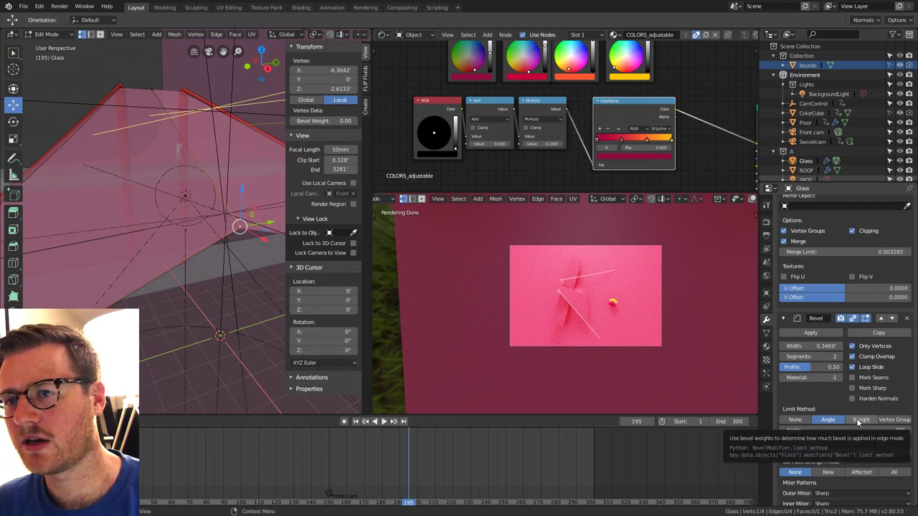
left_click(859, 422)
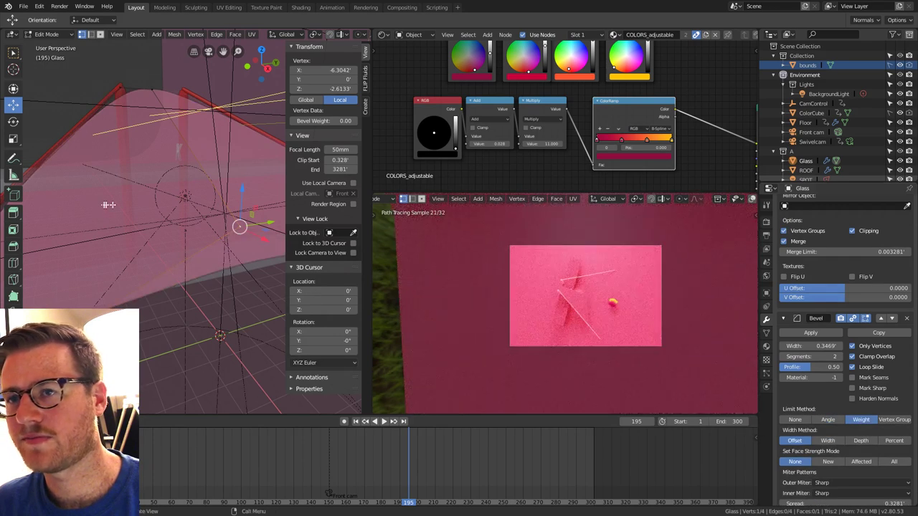
middle_click_drag(149, 208, 235, 226)
left_click(128, 309)
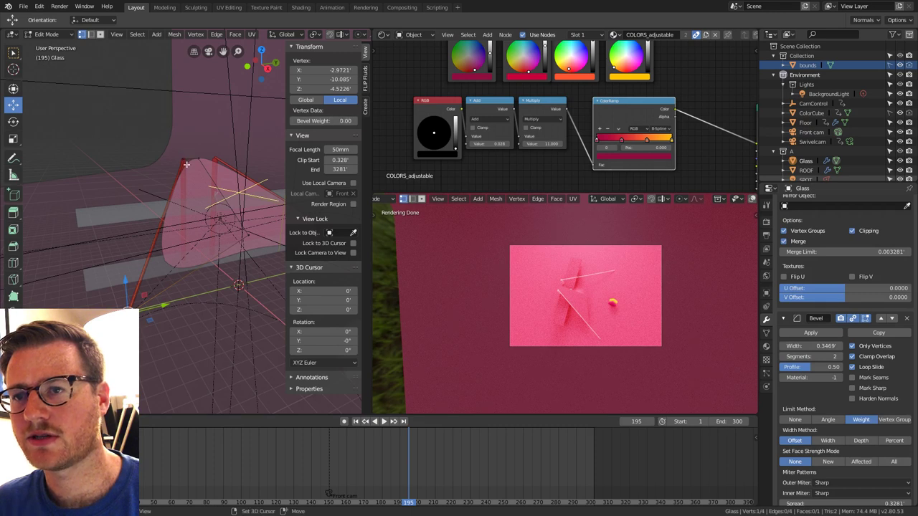
left_click(184, 161, "shift")
left_click_drag(313, 121, 357, 121)
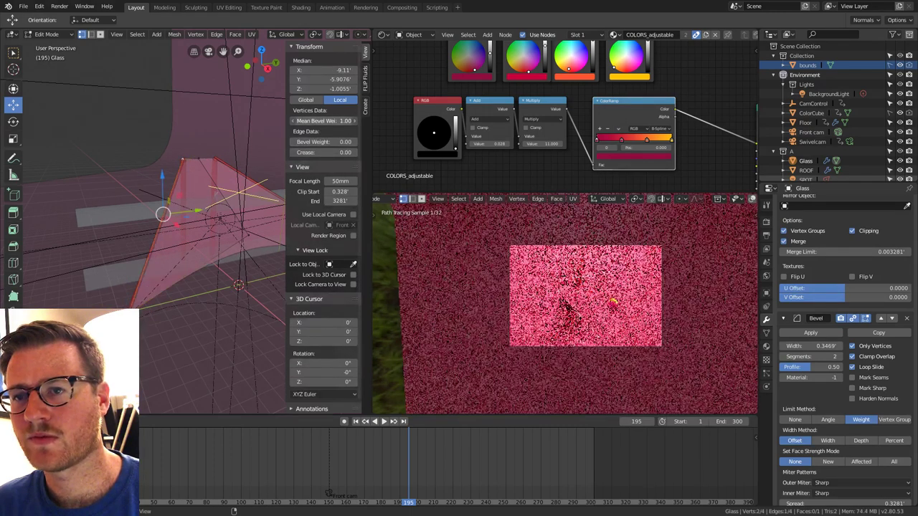
key("Tab")
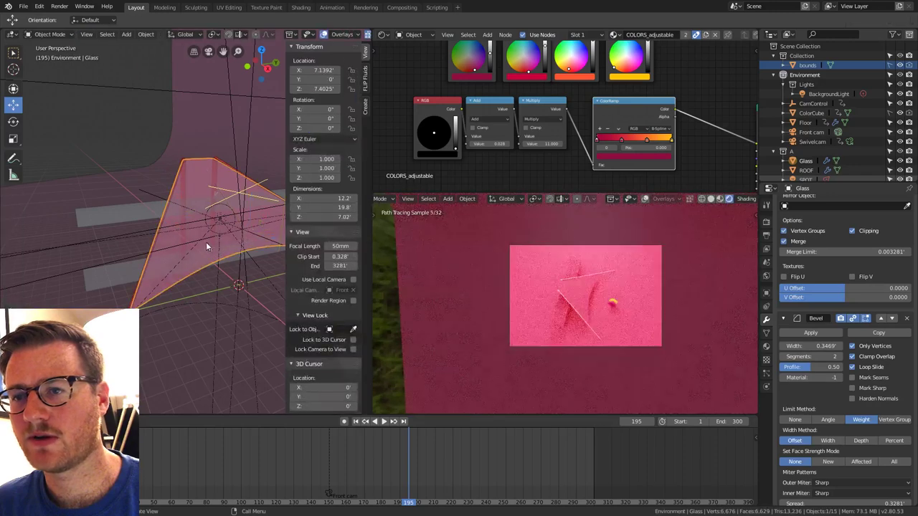
Try raising the Glass panel's centre-line vertex along the Z axis to a local height of about 3.35'.
middle_click_drag(221, 275, 266, 301)
scroll(546, 287, "up", 2)
scroll(653, 309, "up", 3)
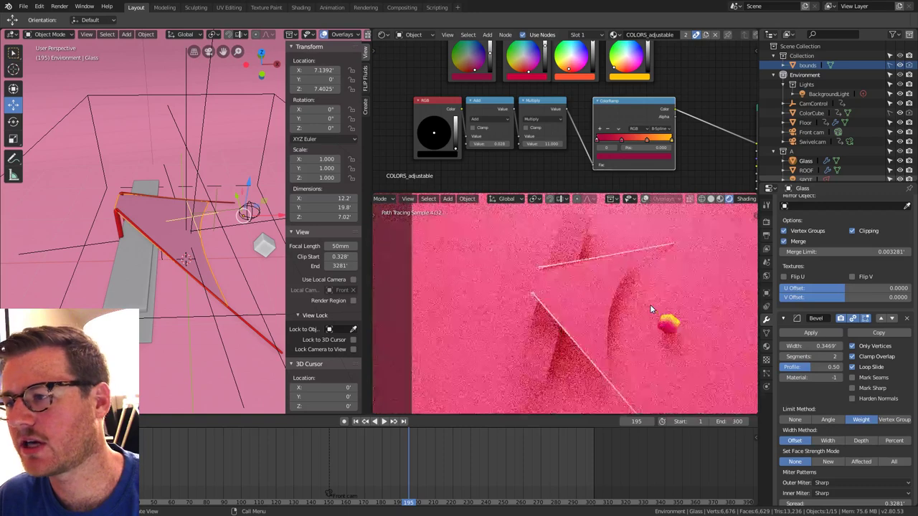
middle_click_drag(238, 201, 255, 157)
middle_click_drag(221, 154, 190, 209)
key("Tab")
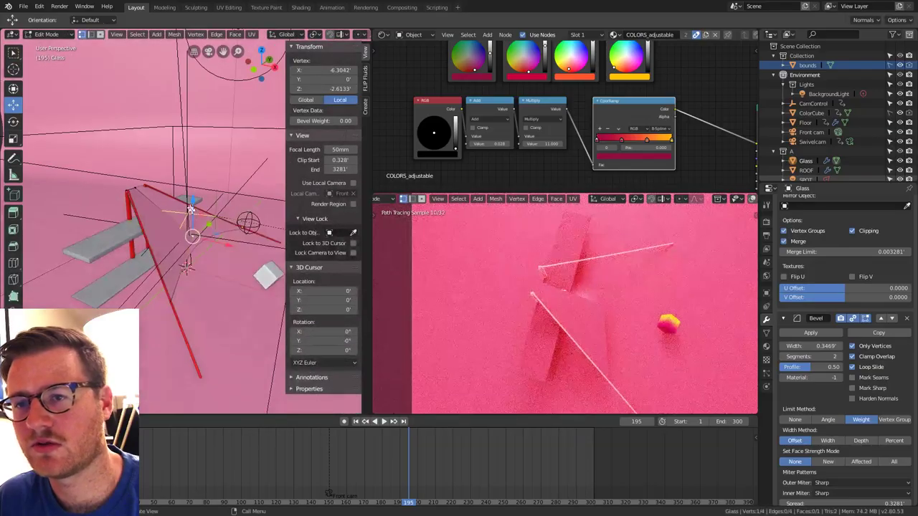
key("g")
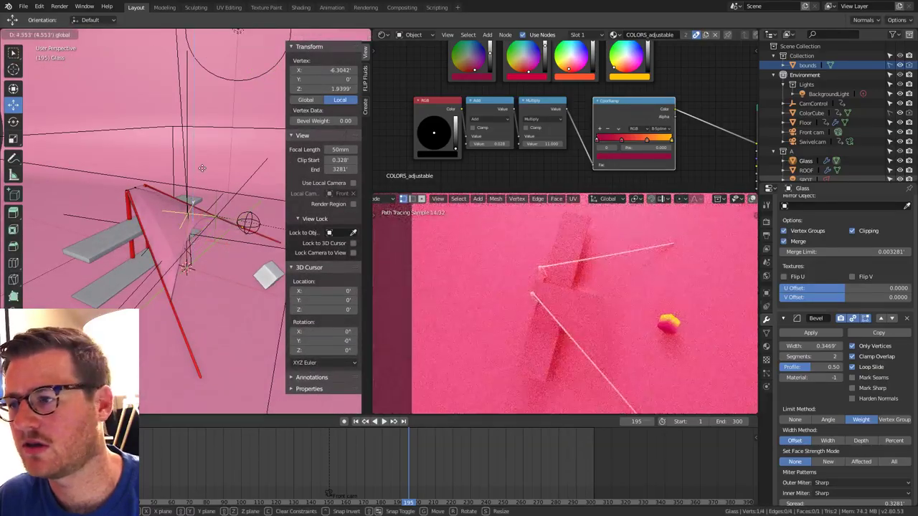
key("z")
left_click(203, 157)
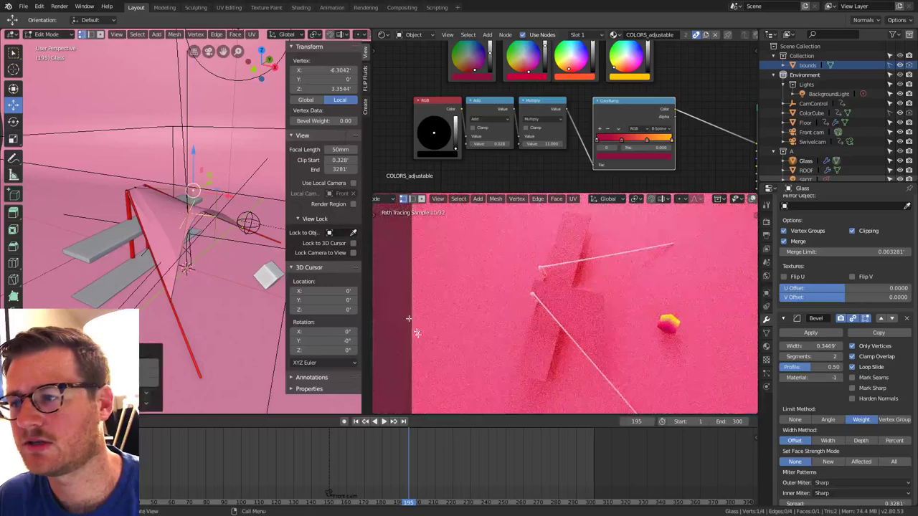
Try pulling the raised centre-line vertex outward along X to a local position of about 3.91', checking the canopy in the render.
key("Tab")
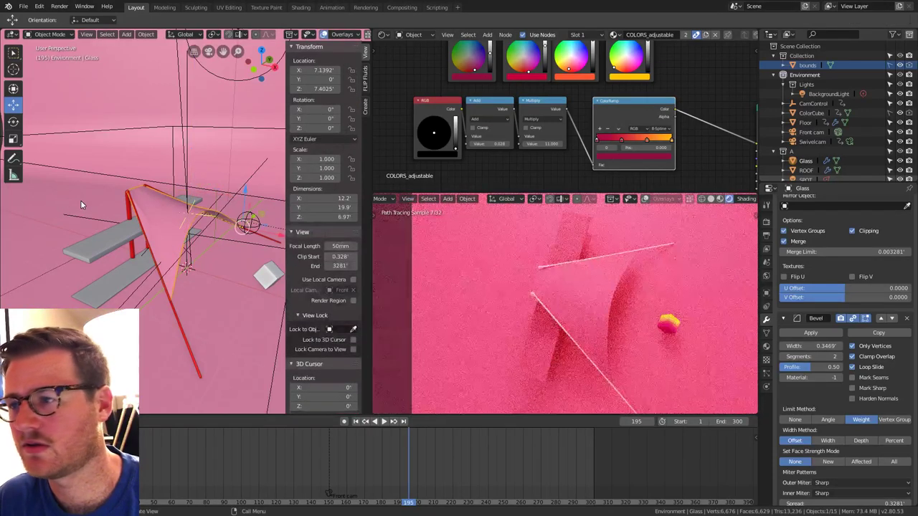
key("KP_0")
middle_click_drag(166, 274, 210, 391)
mouse_move(202, 228)
middle_mouse_down()
mouse_move(203, 259)
mouse_move(239, 237)
mouse_move(215, 236)
middle_mouse_up()
key("Tab")
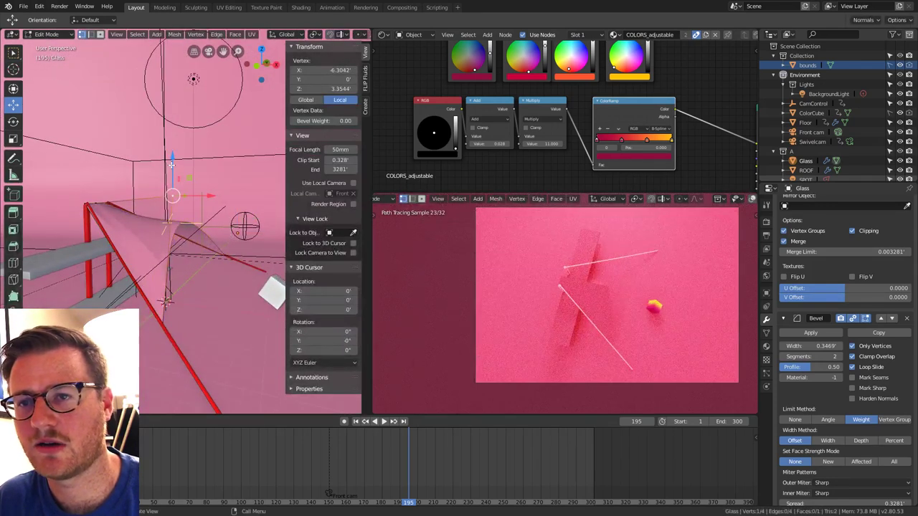
left_click_drag(213, 196, 324, 218)
key("Tab")
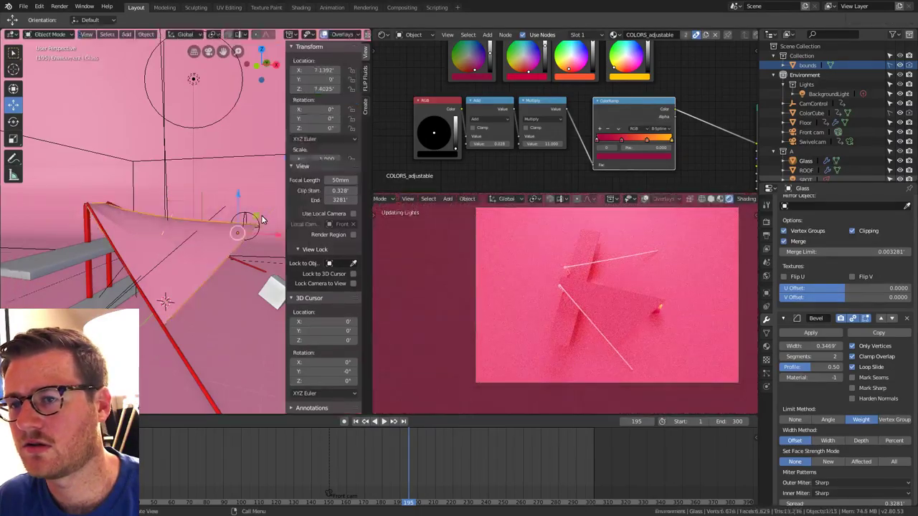
key("Tab")
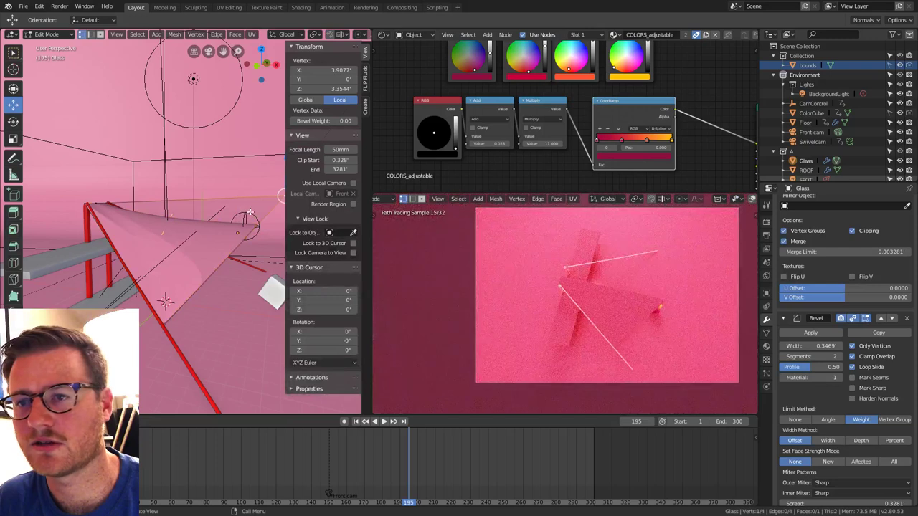
Undo the outward and upward moves of the Glass panel's centre-line vertex.
key("ctrl+z")
key("Tab")
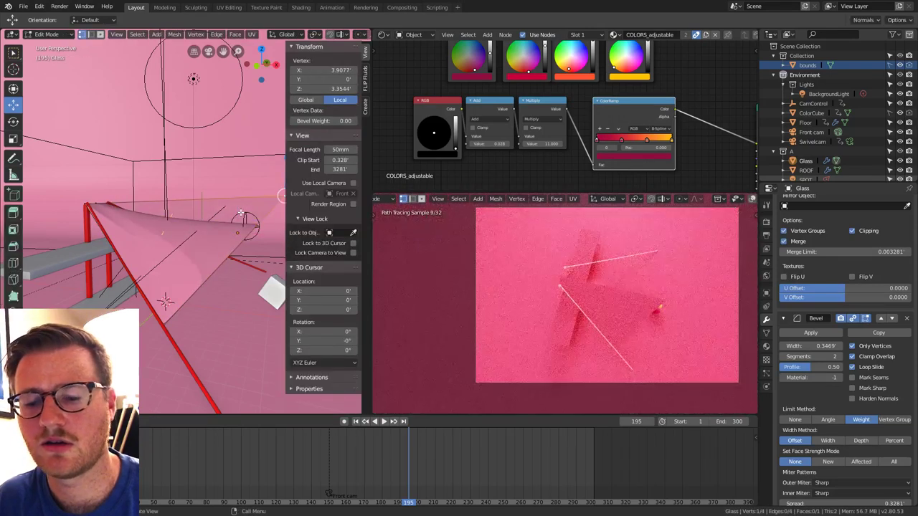
key("ctrl+z")
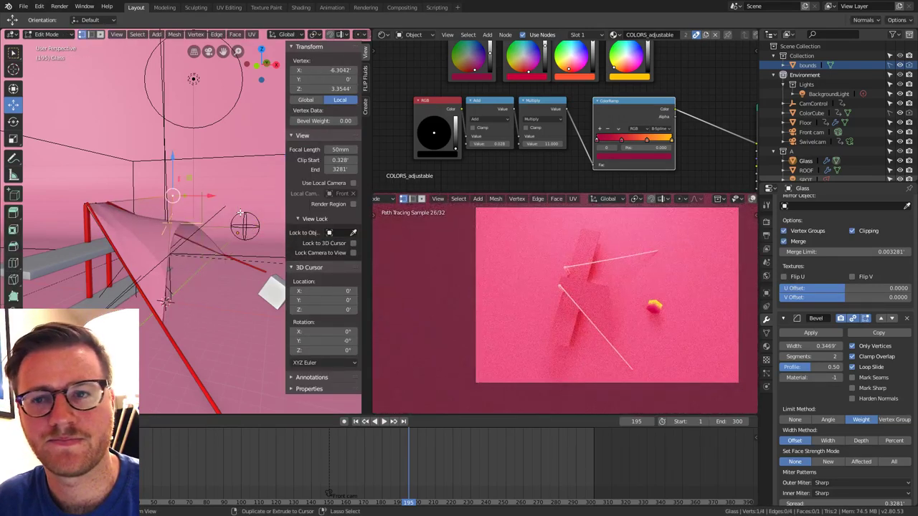
key("ctrl+z")
key("ctrl+z")
key("ctrl+z")
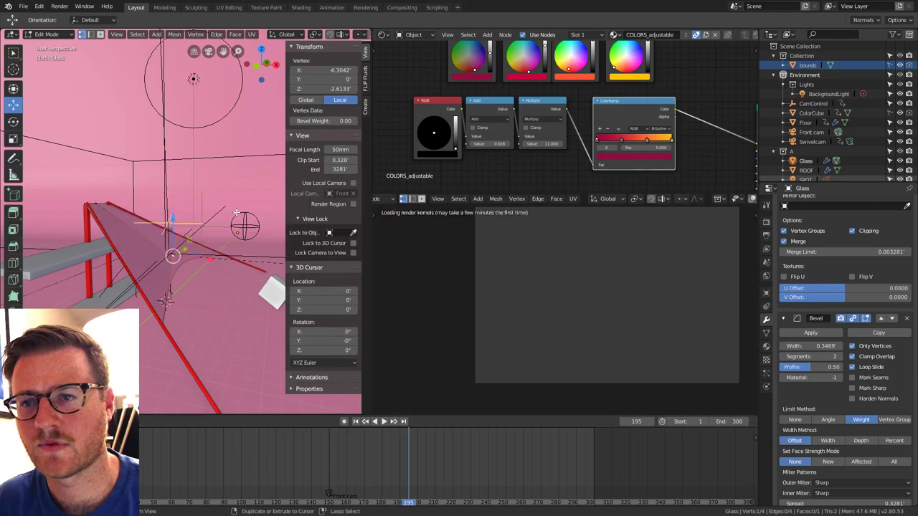
middle_click_drag(220, 217, 243, 215)
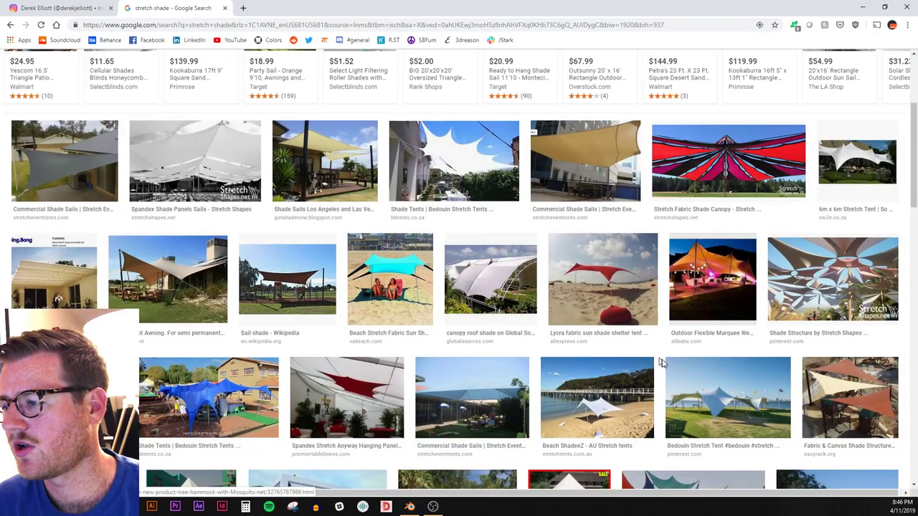
Switch to the web browser and examine the "stretch shade" image results as reference for how stretched canopy fabric curves.
scroll(663, 364, "down", 5)
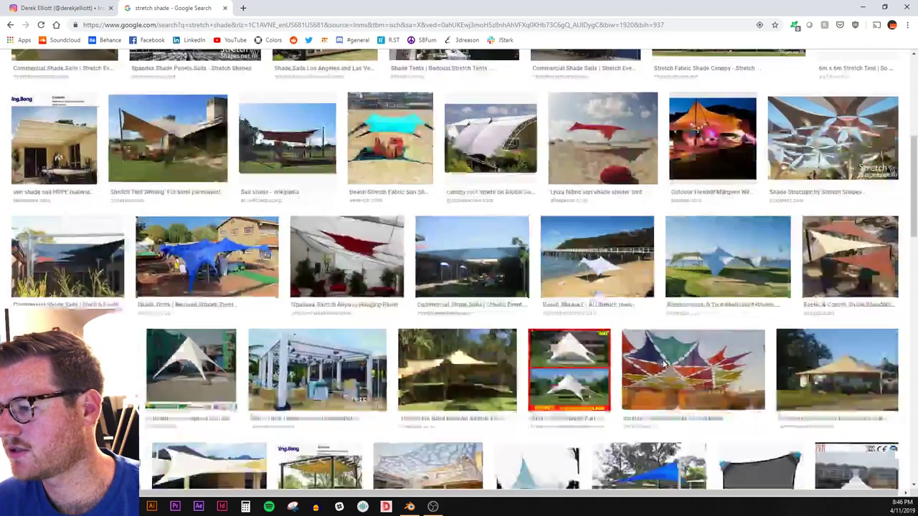
scroll(663, 364, "down", 1)
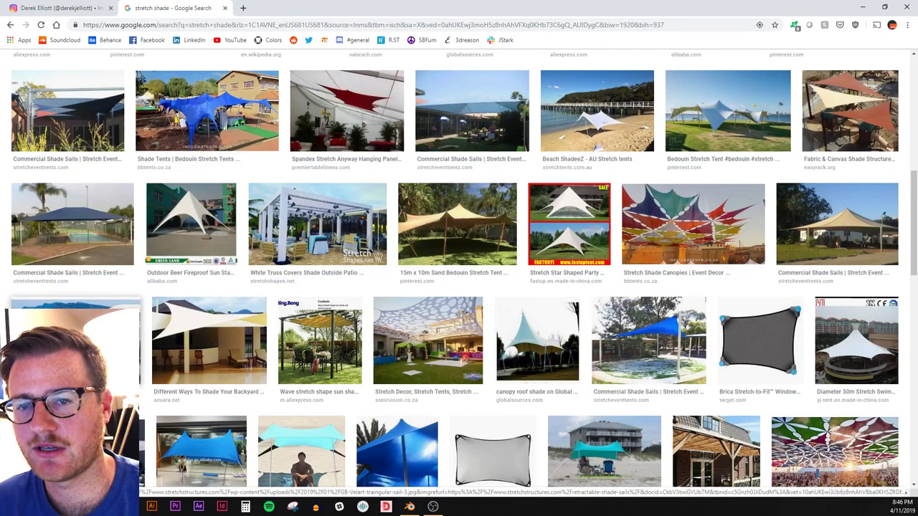
scroll(45, 265, "down", 3)
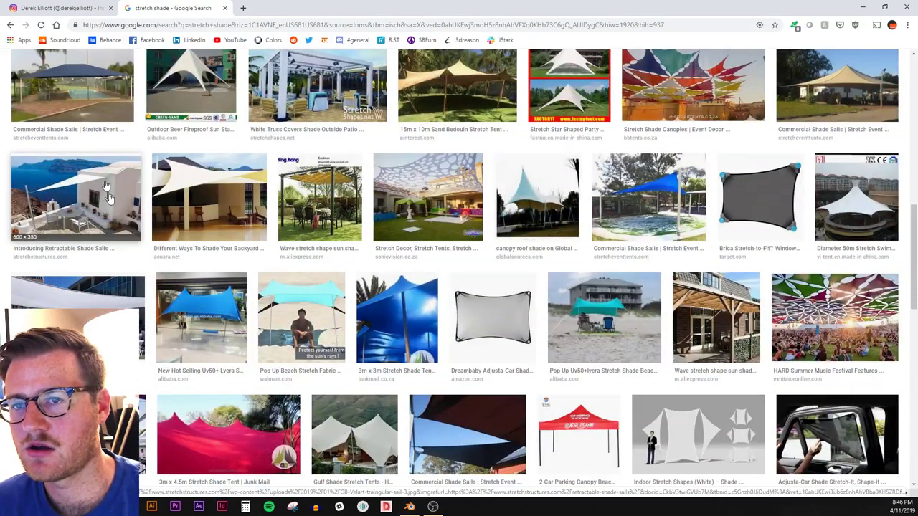
scroll(358, 272, "down", 2)
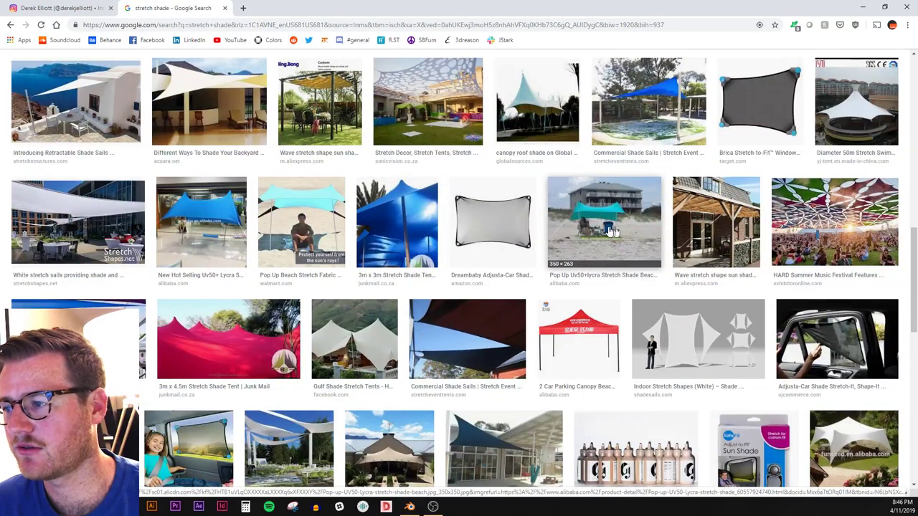
scroll(607, 229, "down", 1)
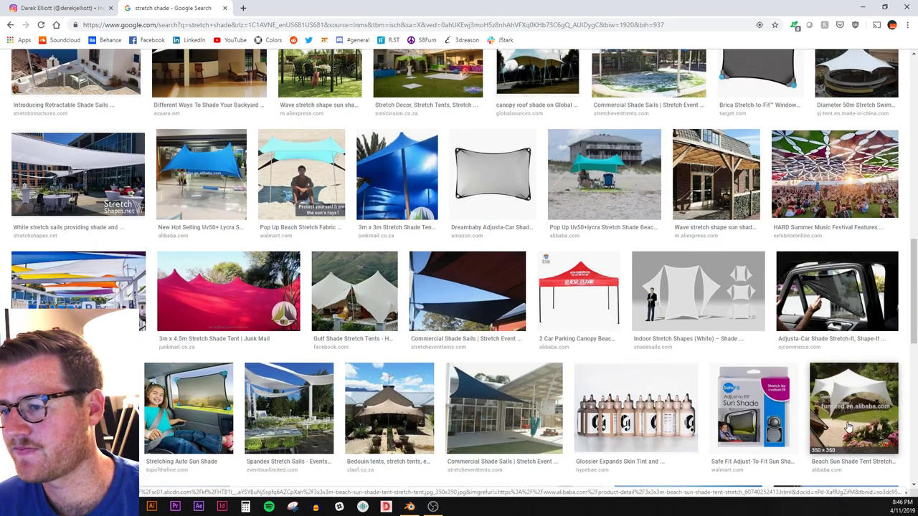
scroll(849, 427, "down", 1)
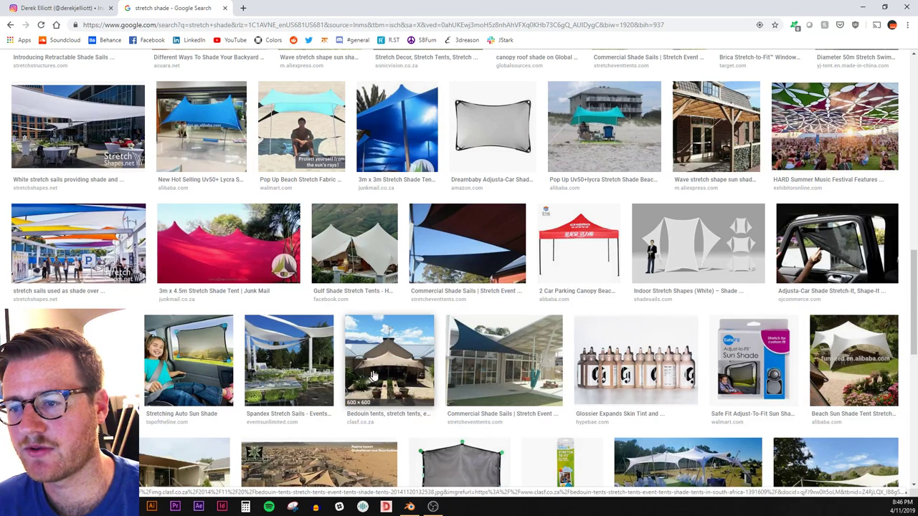
Browse further down the "stretch shade" image results, examining how canopies curve between their anchor points.
scroll(363, 374, "down", 3)
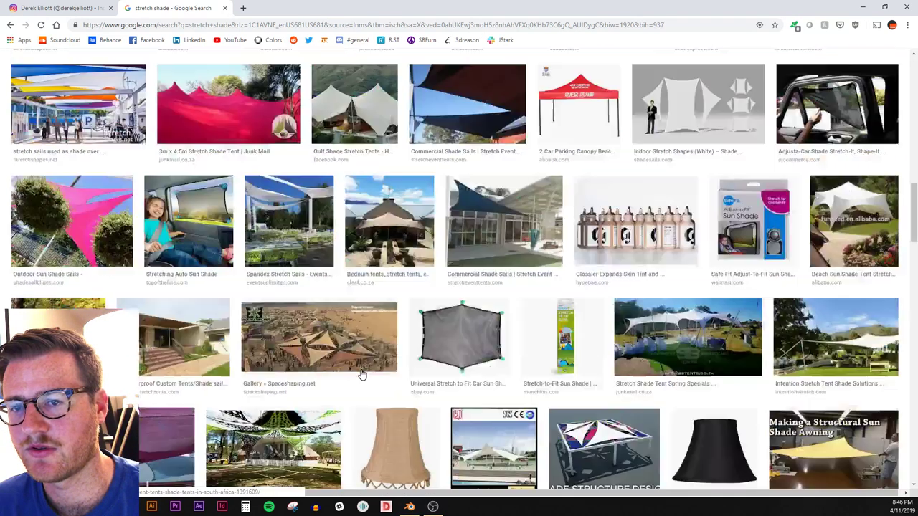
scroll(363, 374, "down", 2)
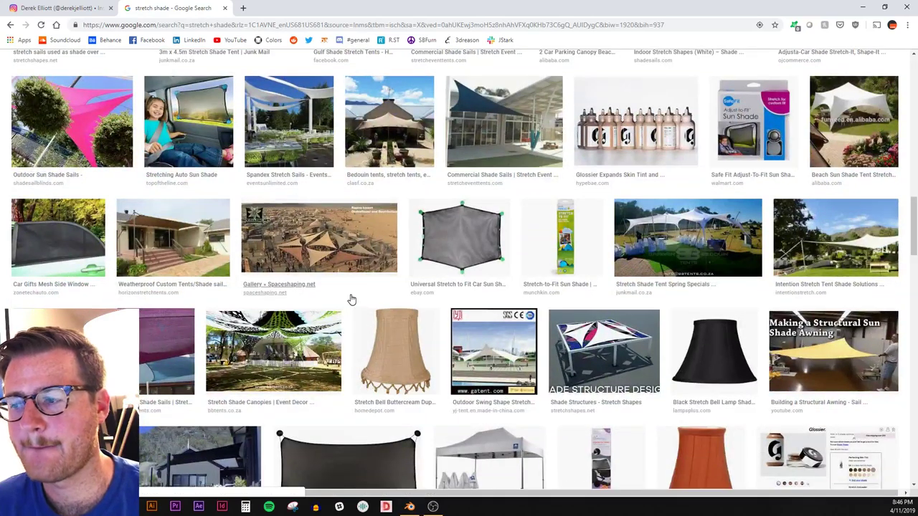
scroll(351, 299, "down", 2)
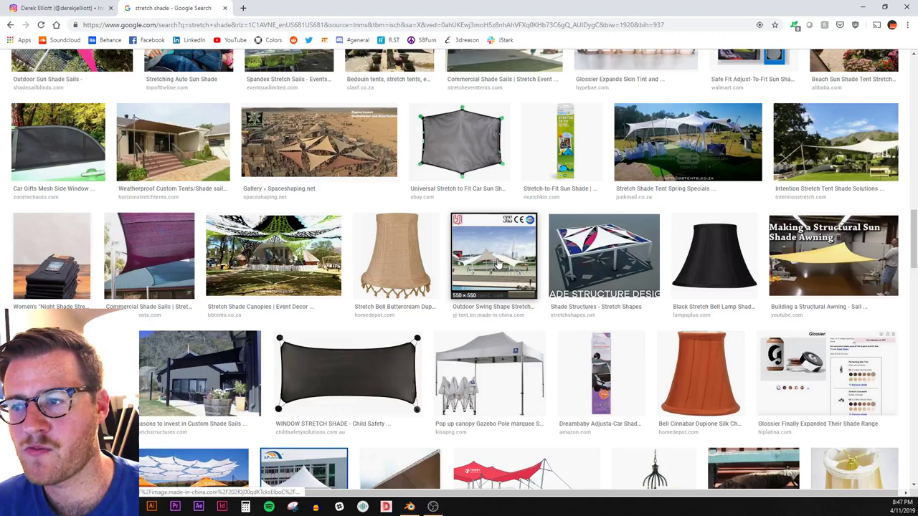
scroll(421, 269, "down", 3)
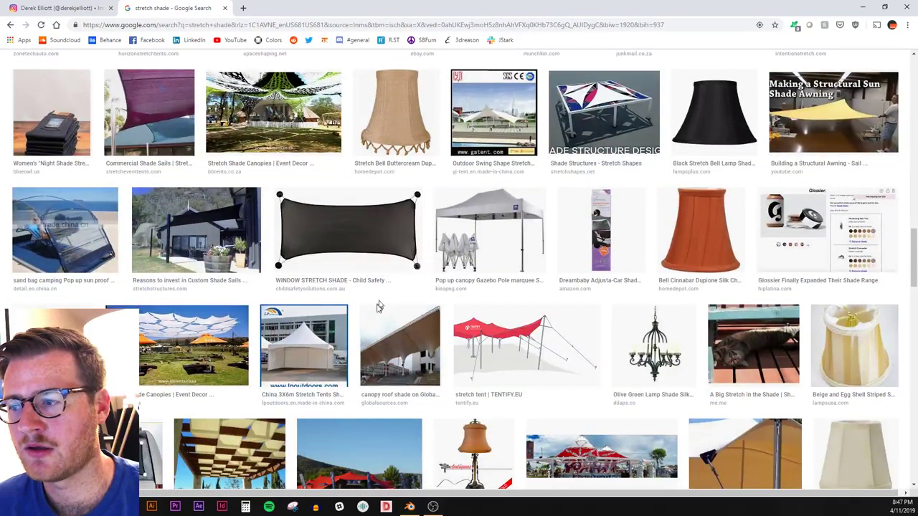
scroll(379, 307, "down", 1)
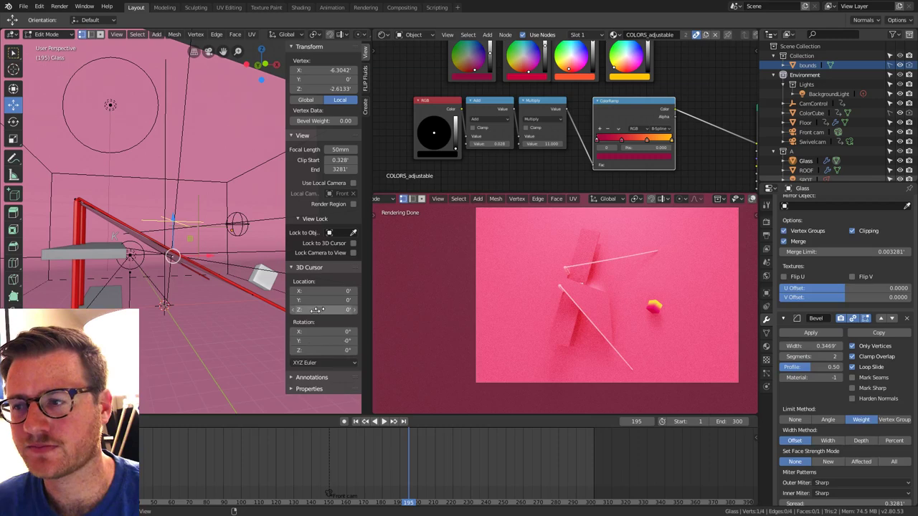
Try extruding the Glass panel's edge along the sloping pole straight down the Z axis by about 3.6'.
middle_click_drag(179, 244, 197, 271)
key("Tab")
key("Tab")
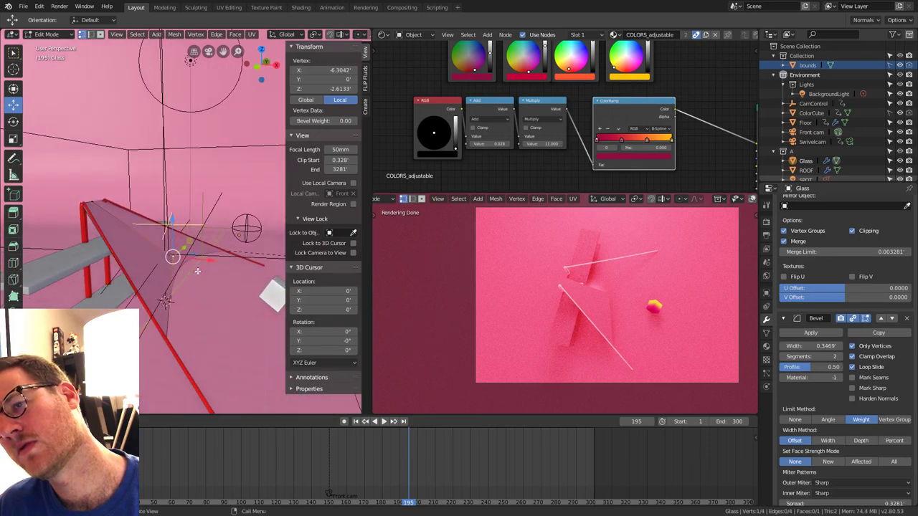
middle_click_drag(185, 304, 133, 230)
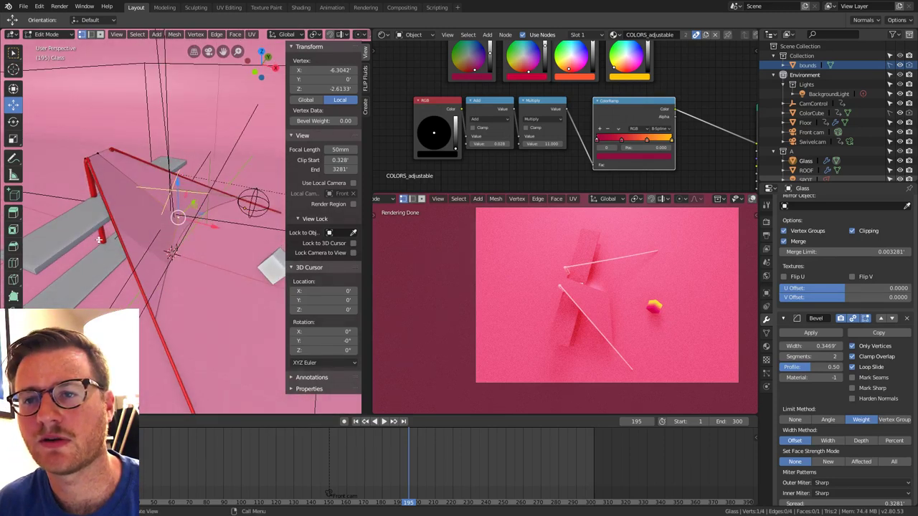
middle_click_drag(147, 278, 251, 264)
key("Tab")
key("Tab")
key("2")
left_click(207, 241)
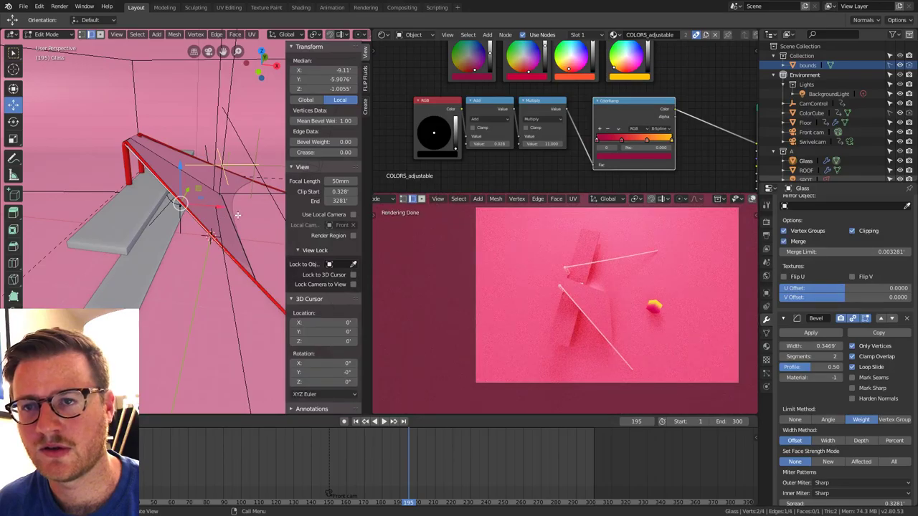
key("g")
key("z")
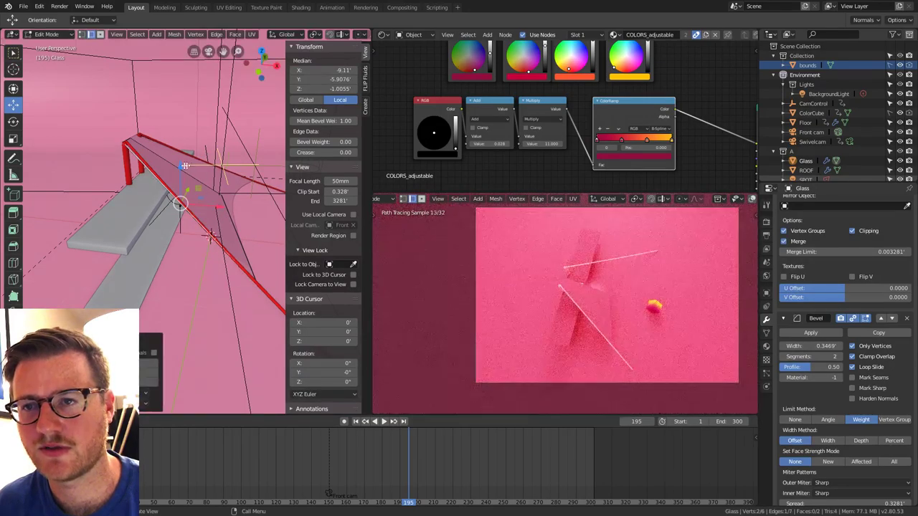
left_click_drag(179, 196, 181, 206)
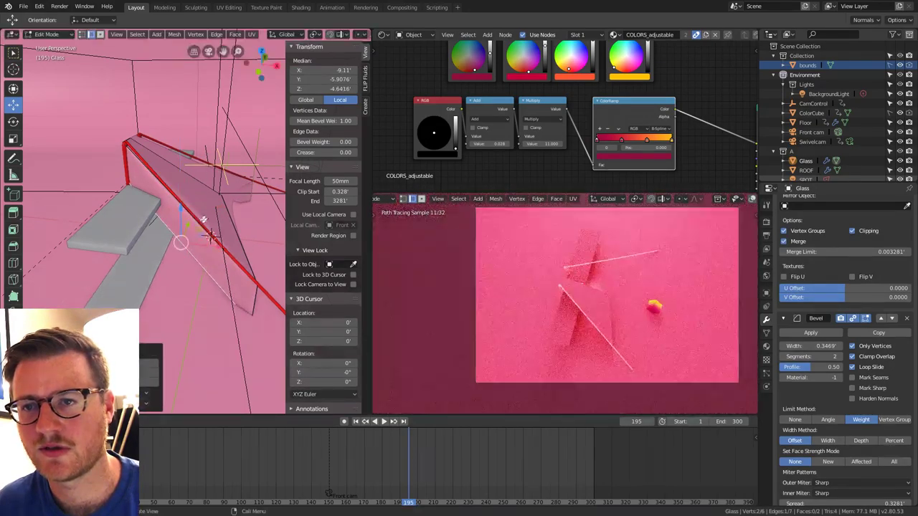
Try moving the extruded flap's lower vertex outward to a local position of about -10.97' in X and -12.14' in Y.
middle_click_drag(204, 219, 191, 227)
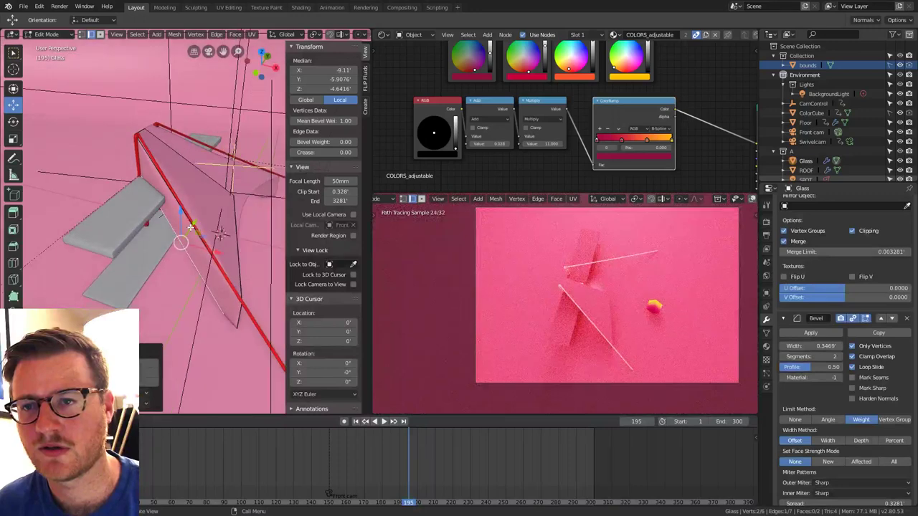
left_click(233, 337)
middle_click_drag(236, 332, 230, 327)
key("alt+z")
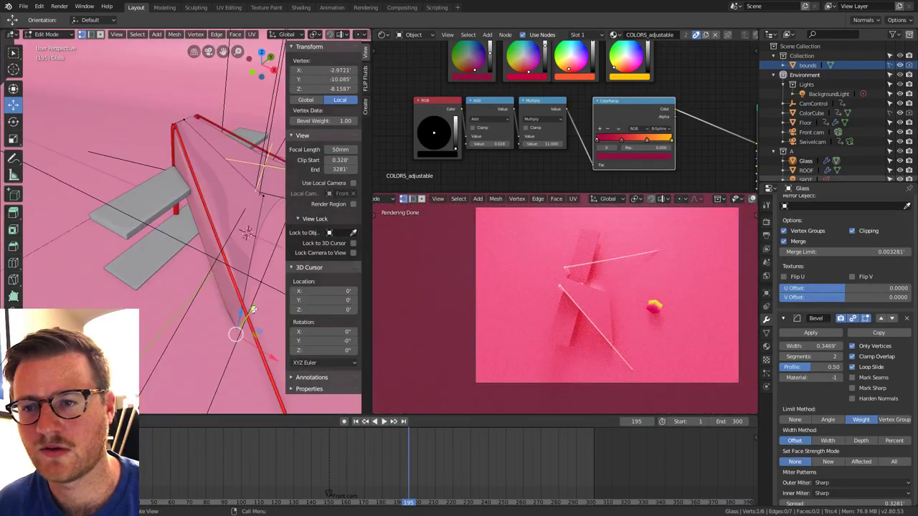
key("g")
key("y")
left_click(251, 380)
key("g")
key("y")
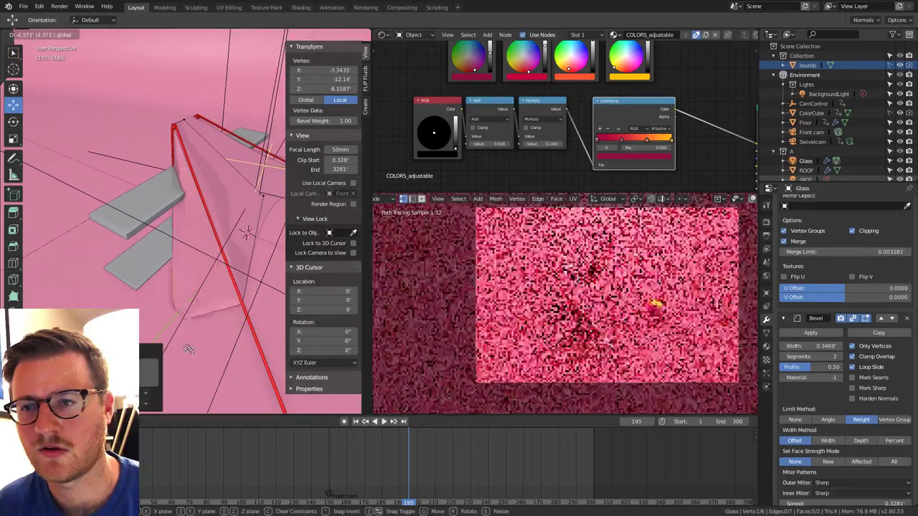
left_click(155, 340)
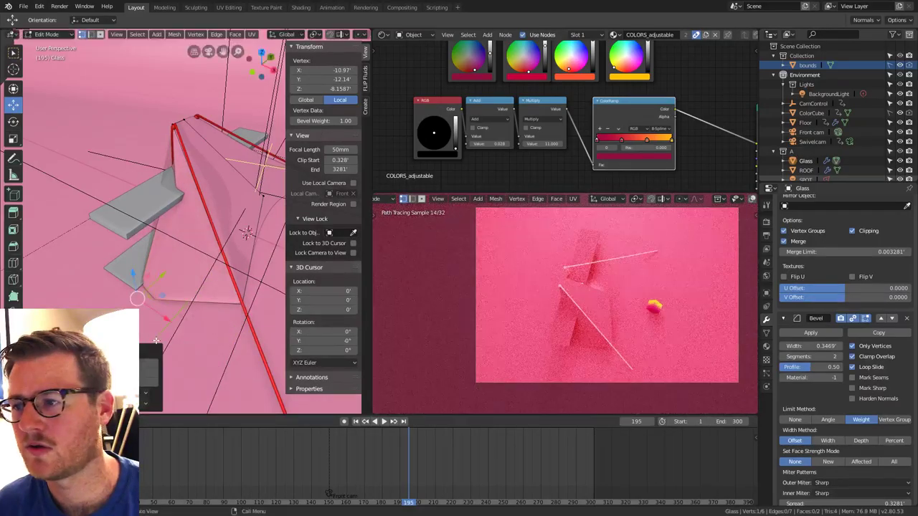
key("Tab")
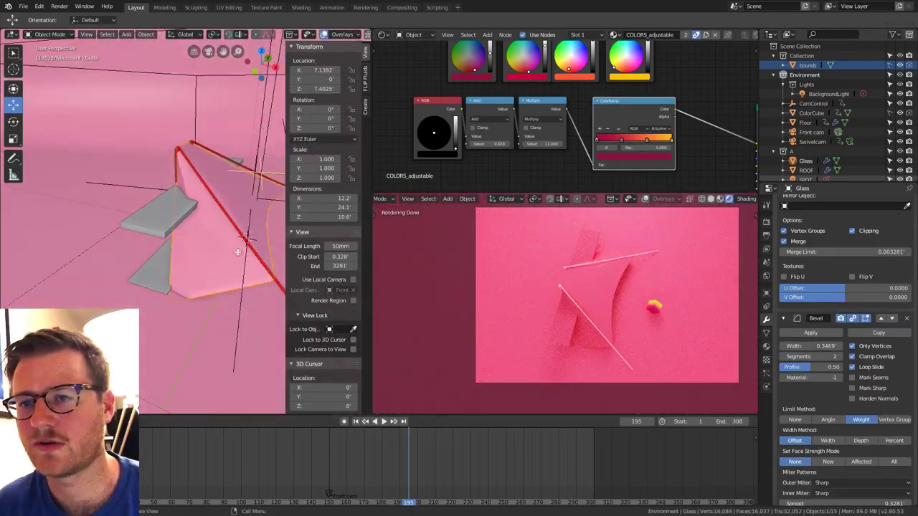
Delete the extruded flap's two vertices from the Glass mesh and return to Object Mode with X-ray off.
key("Tab")
key("x")
left_click(212, 283)
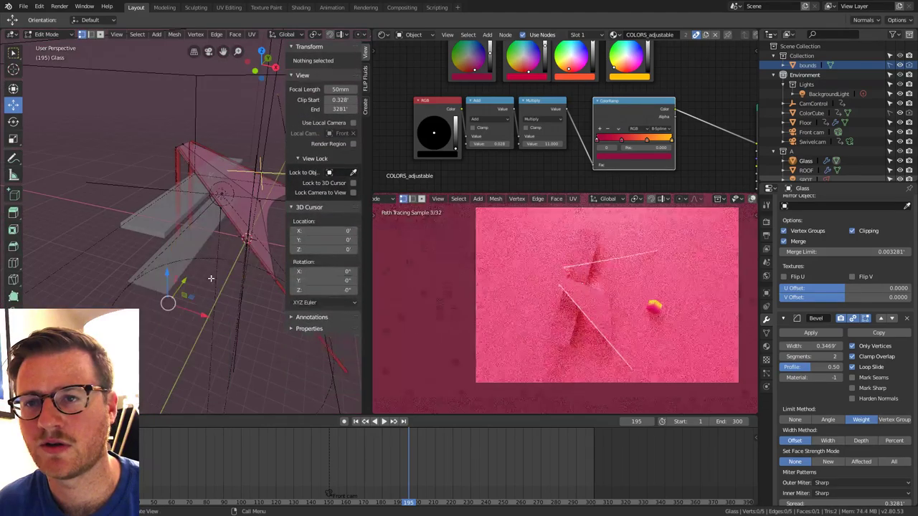
key("a")
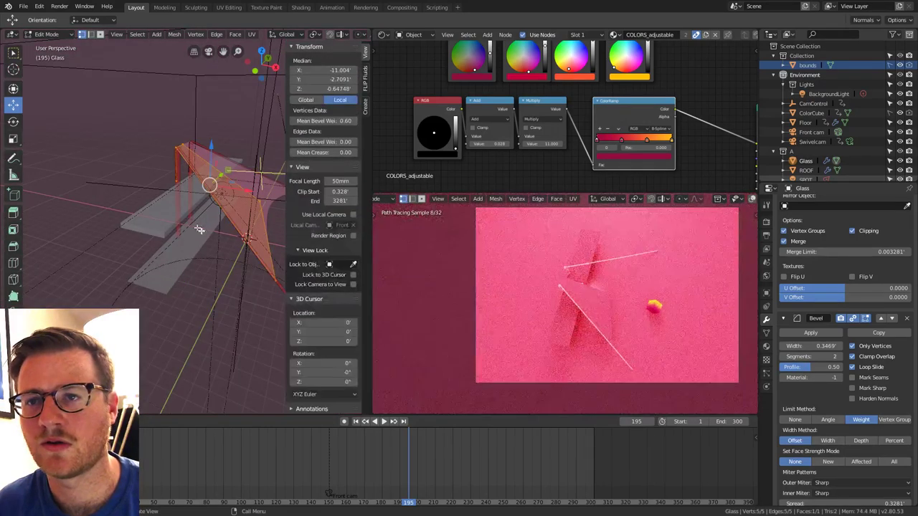
middle_click_drag(199, 229, 195, 204)
left_click(165, 191)
key("x")
left_click(166, 192)
key("Tab")
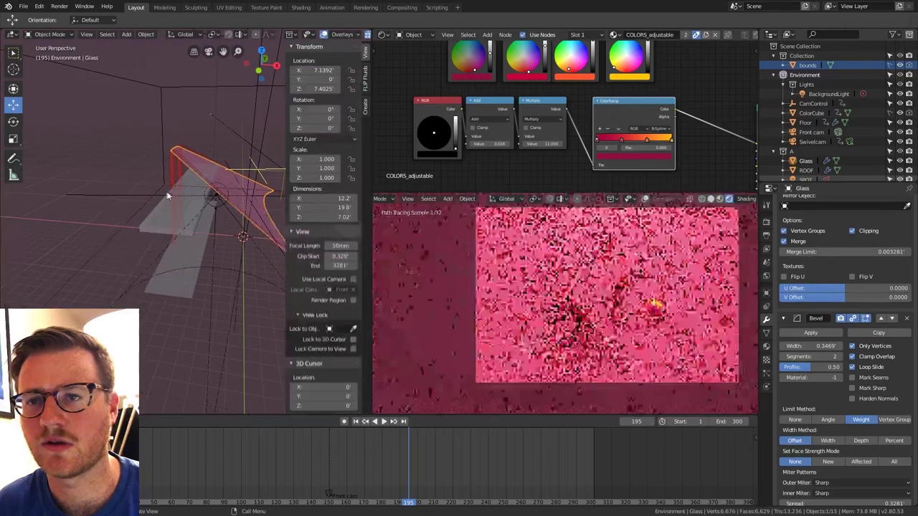
key("alt+z")
middle_click_drag(199, 222, 90, 248)
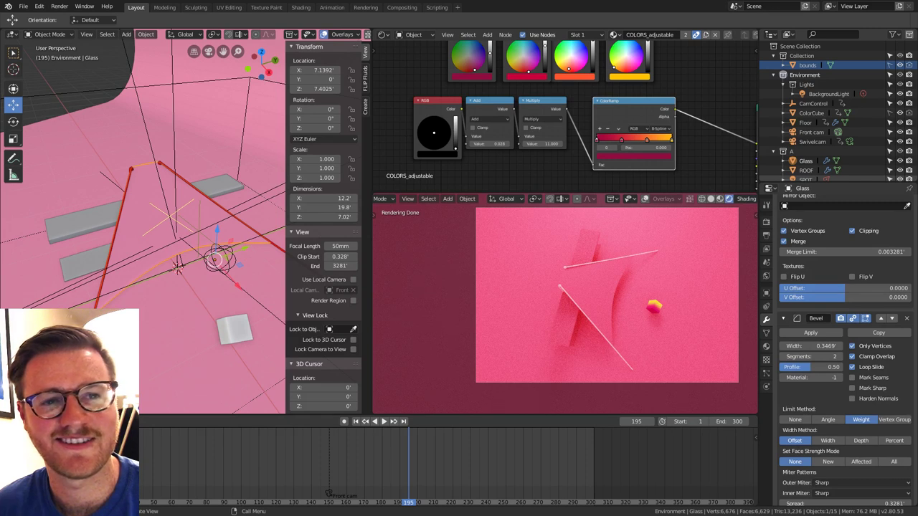
mouse_move(214, 233)
middle_mouse_down()
mouse_move(261, 207)
mouse_move(216, 231)
middle_mouse_up()
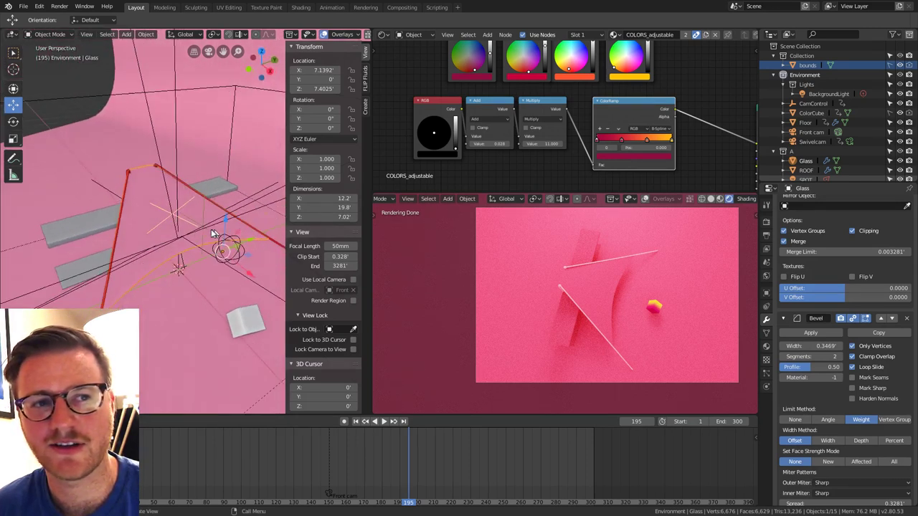
Lower one corner vertex of the Glass sheet slightly along the Z axis and return to object mode.
middle_click_drag(153, 245, 227, 237)
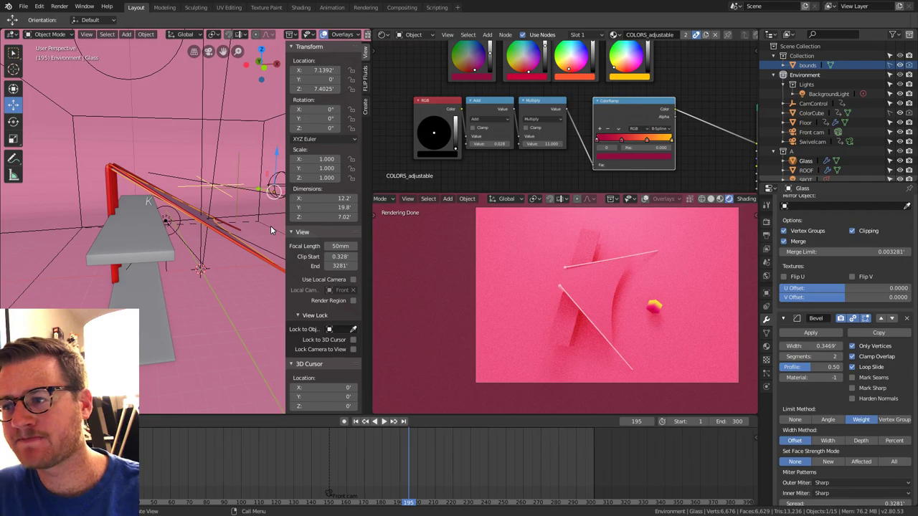
middle_click_drag(271, 225, 179, 215)
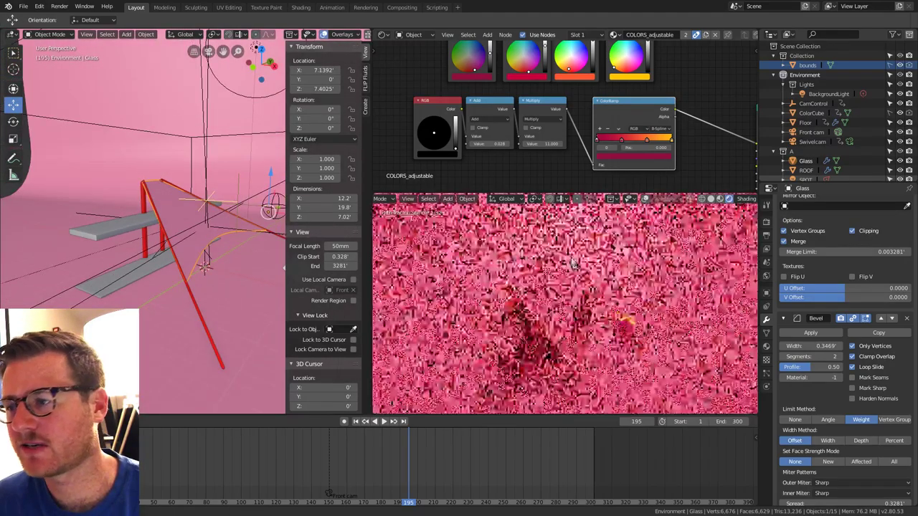
middle_click_drag(573, 262, 568, 317)
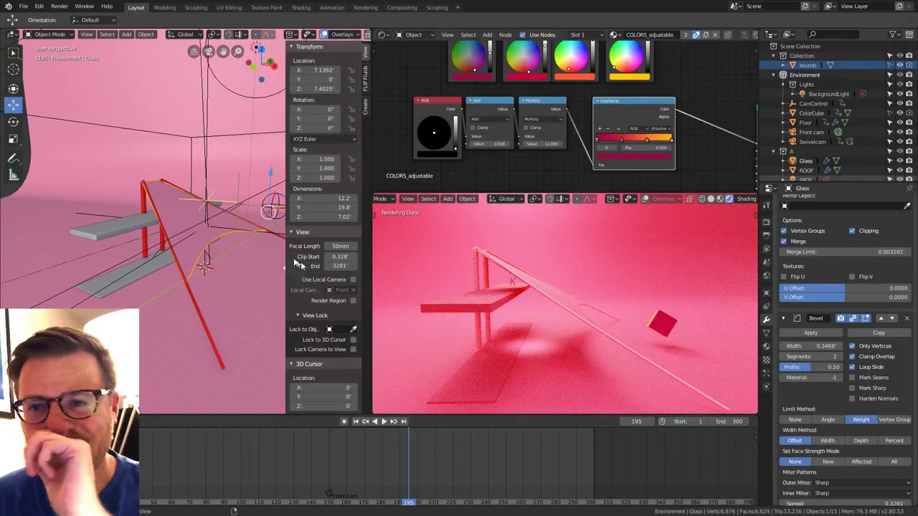
middle_click_drag(281, 255, 236, 204)
key("Tab")
left_click(218, 226)
key("g")
key("z")
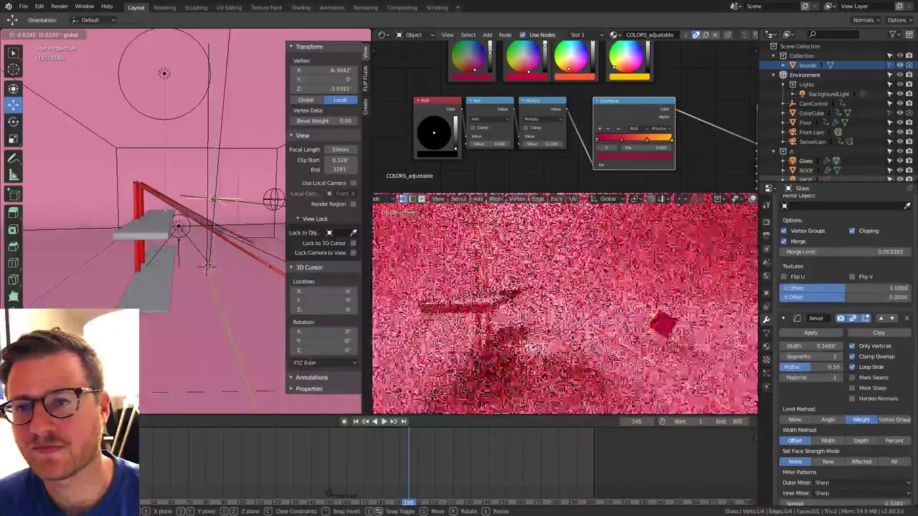
left_click(211, 201)
key("Tab")
mouse_move(213, 203)
middle_mouse_down()
mouse_move(223, 232)
mouse_move(180, 229)
mouse_move(254, 251)
mouse_move(220, 188)
middle_mouse_up()
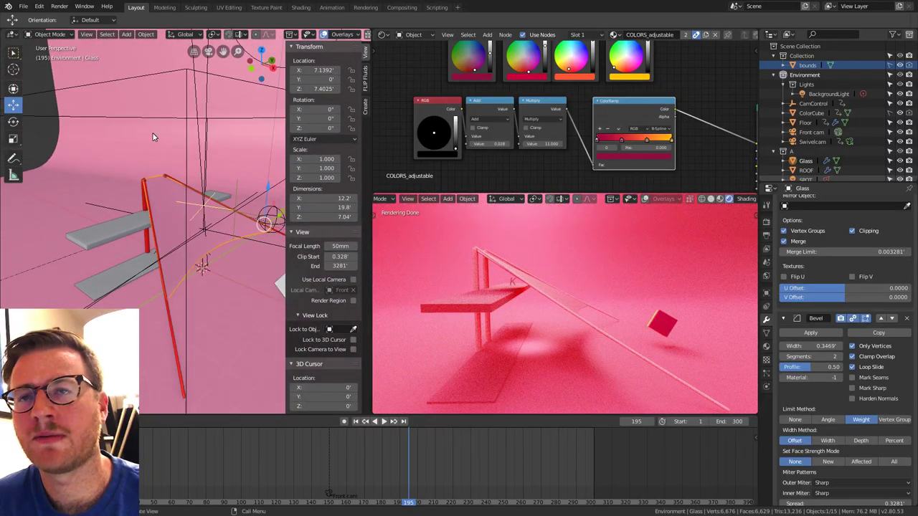
Append the COLORS_playFABRIC material from H2.blend in the 36DaysOfType H folder.
left_click(23, 5)
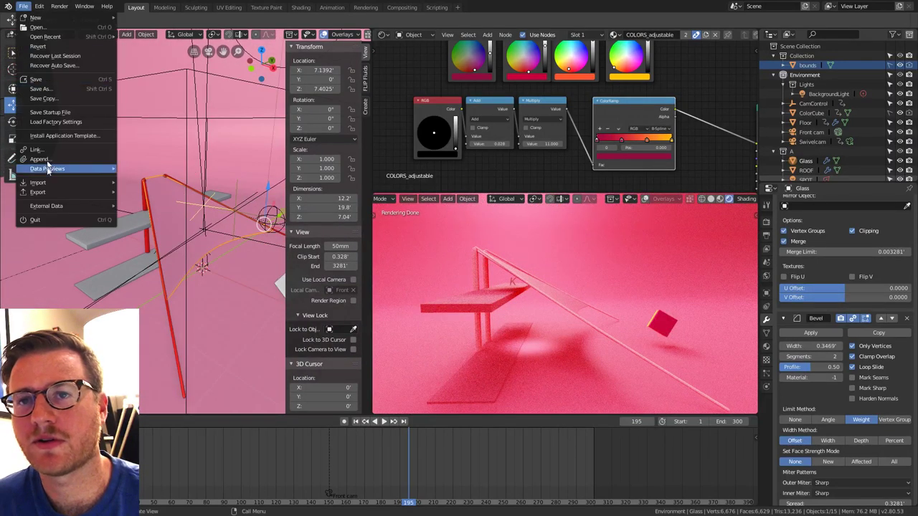
mouse_move(48, 184)
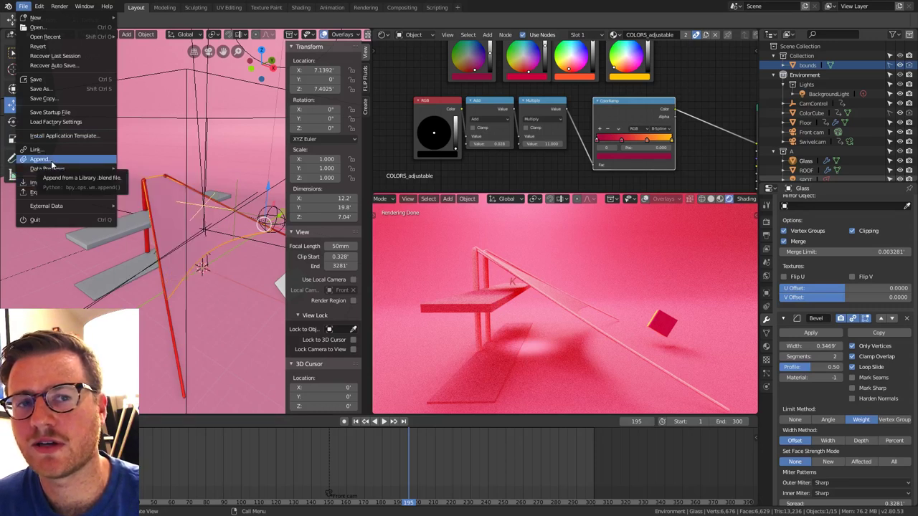
left_click(51, 161)
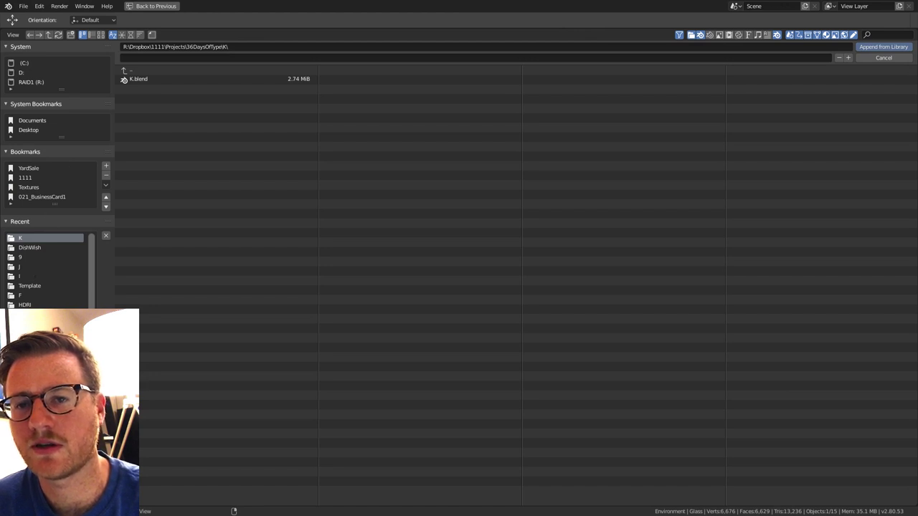
left_click(32, 315)
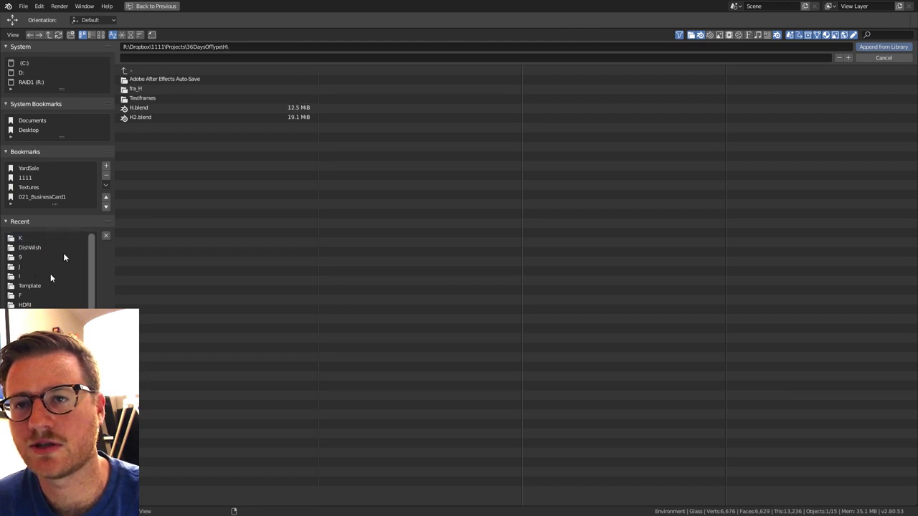
left_click(140, 117)
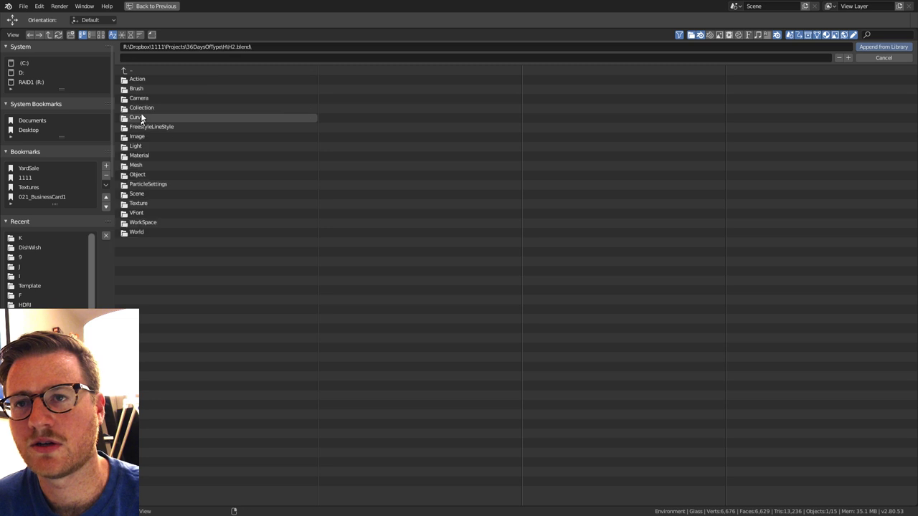
double_click(139, 156)
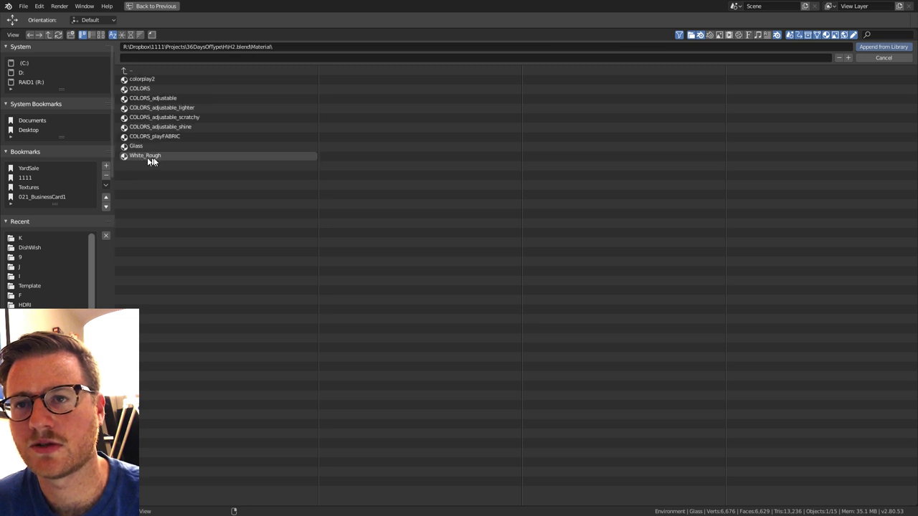
double_click(189, 136)
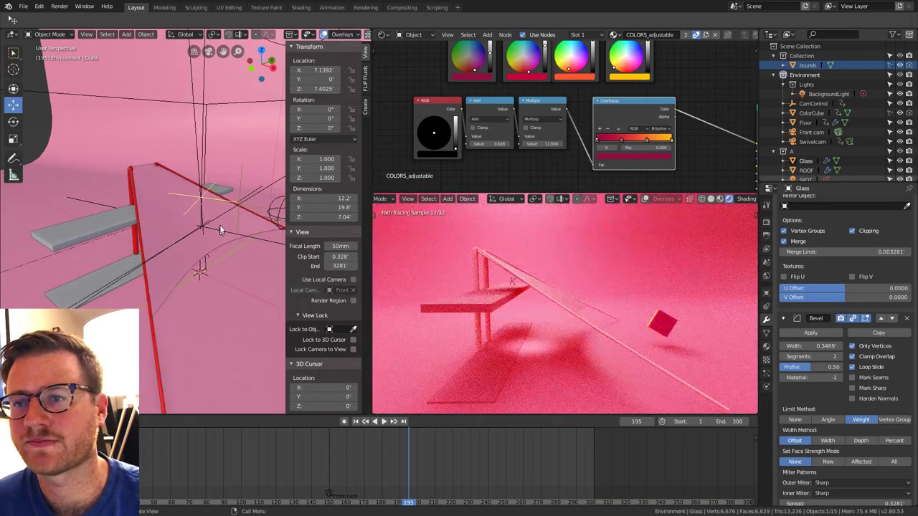
Assign the COLORS_playFABRIC material to the Glass object in place of COLORS_adjustable.
left_click(766, 347)
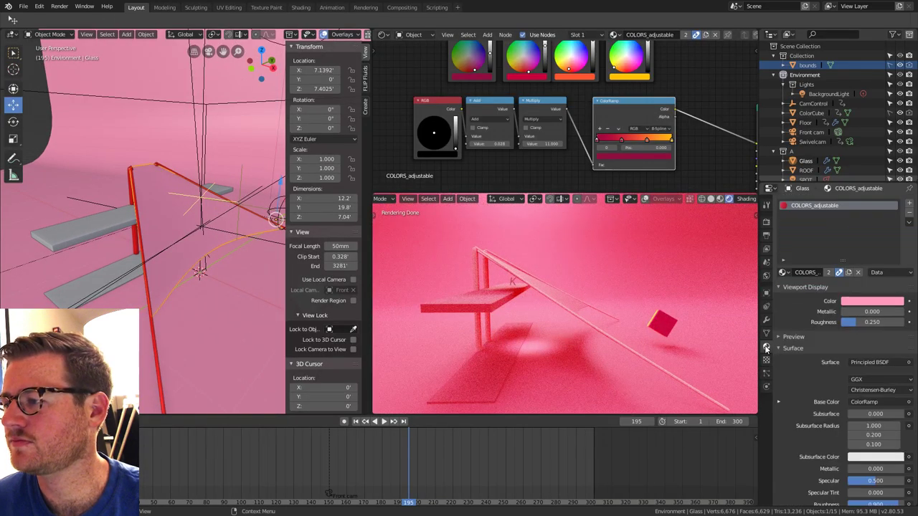
left_click(782, 273)
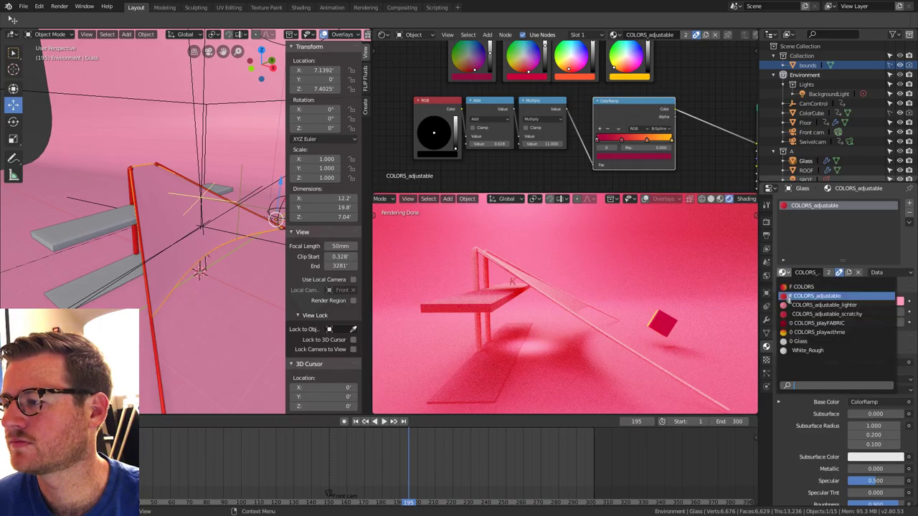
left_click(829, 325)
scroll(574, 309, "up", 5)
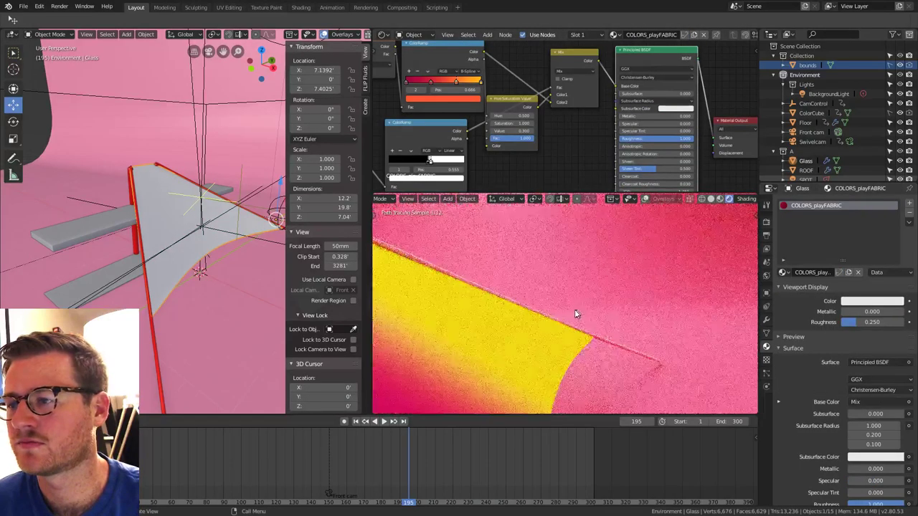
scroll(514, 373, "down", 5)
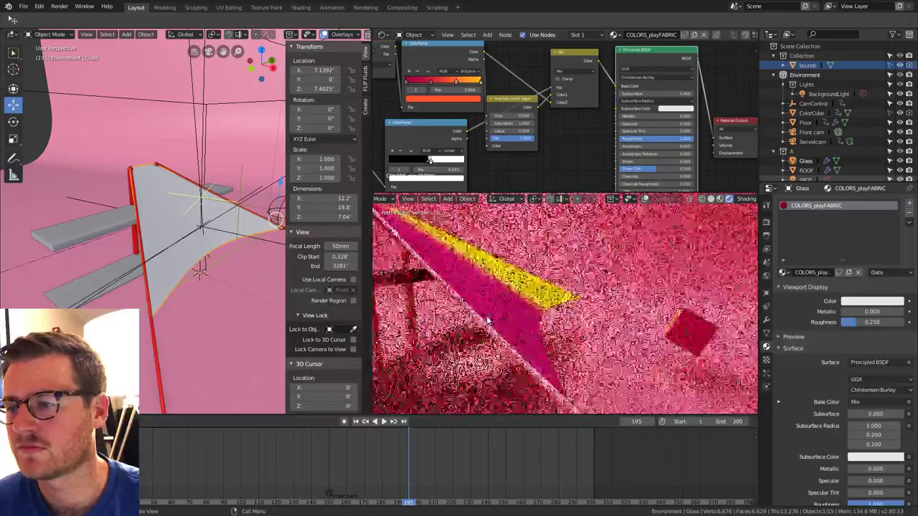
Unwrap the UVs of the whole Glass mesh with the standard Unwrap method.
key("Tab")
key("a")
key("u")
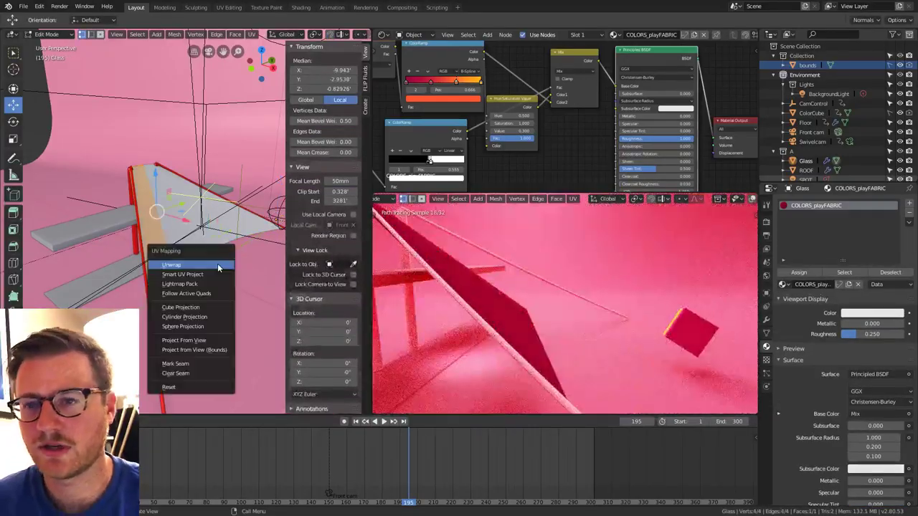
left_click(216, 263)
key("Tab")
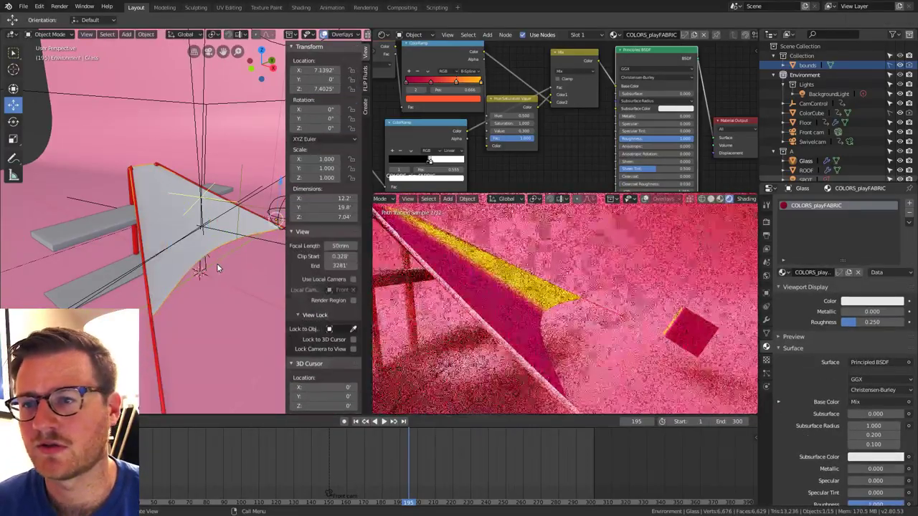
scroll(180, 262, "up", 1)
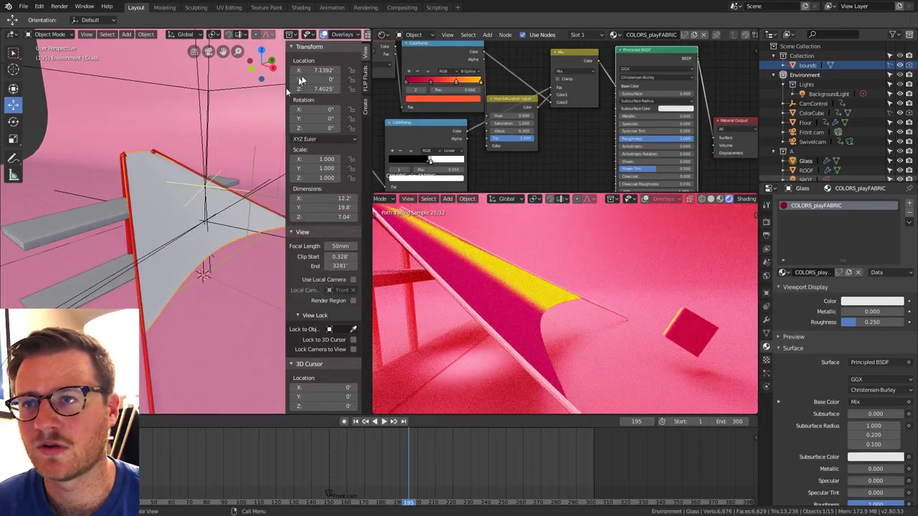
Switch the modelling viewport's solid shading colour to Texture to preview the fabric texture on the sheet.
left_click(341, 35)
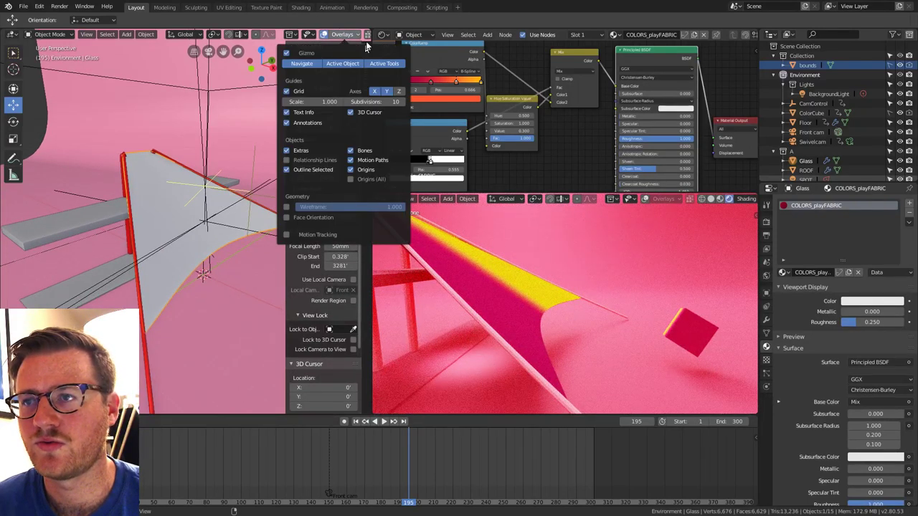
left_click(350, 34)
scroll(350, 34, "down", 1)
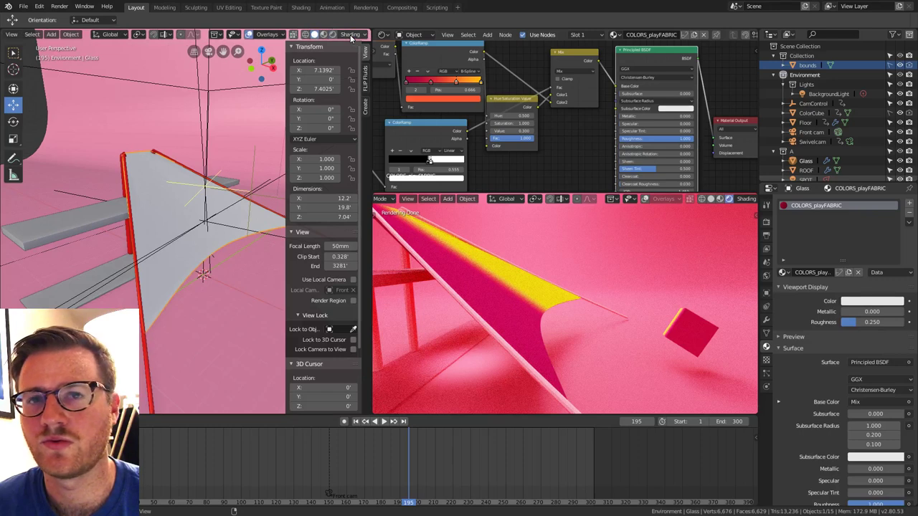
left_click(350, 35)
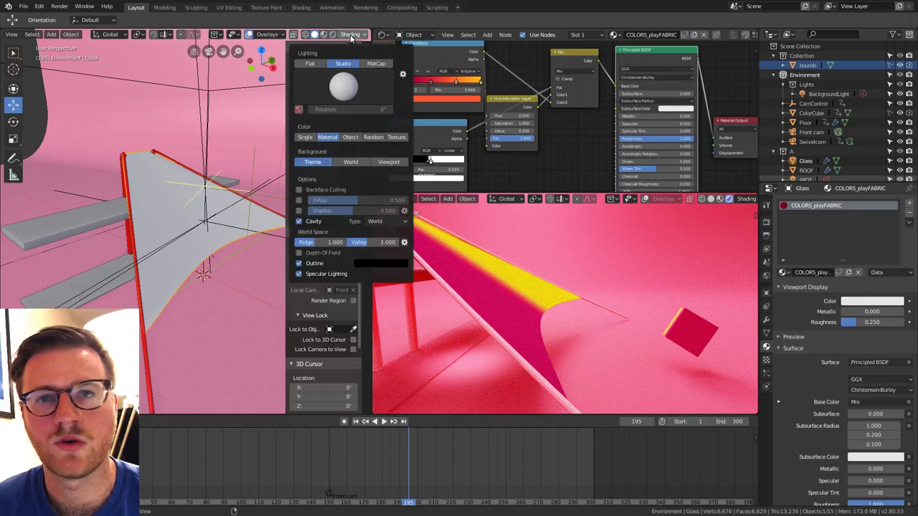
left_click(396, 137)
scroll(154, 281, "up", 5)
scroll(169, 282, "down", 1)
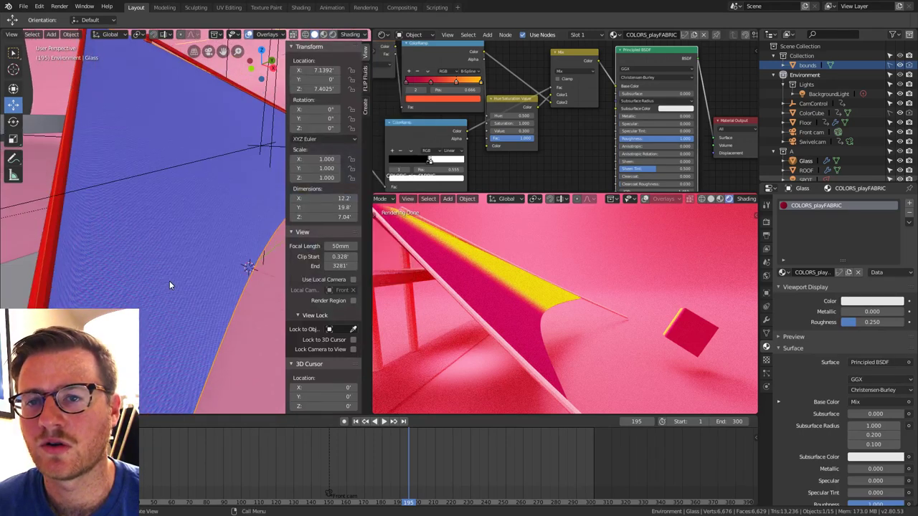
mouse_move(182, 254)
middle_mouse_down()
mouse_move(164, 248)
mouse_move(185, 251)
middle_mouse_up()
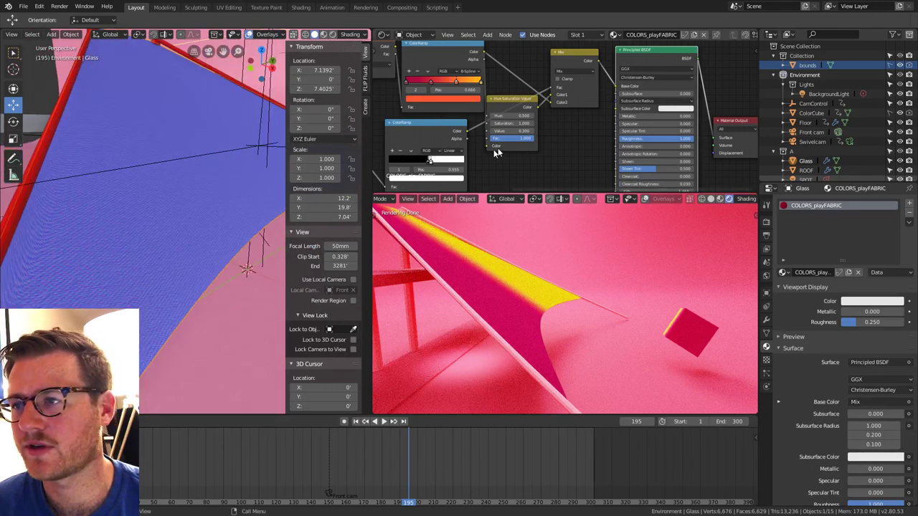
Examine the COLORS_playFABRIC node tree, from its gradient and image textures through to the Principled BSDF.
scroll(612, 93, "down", 3)
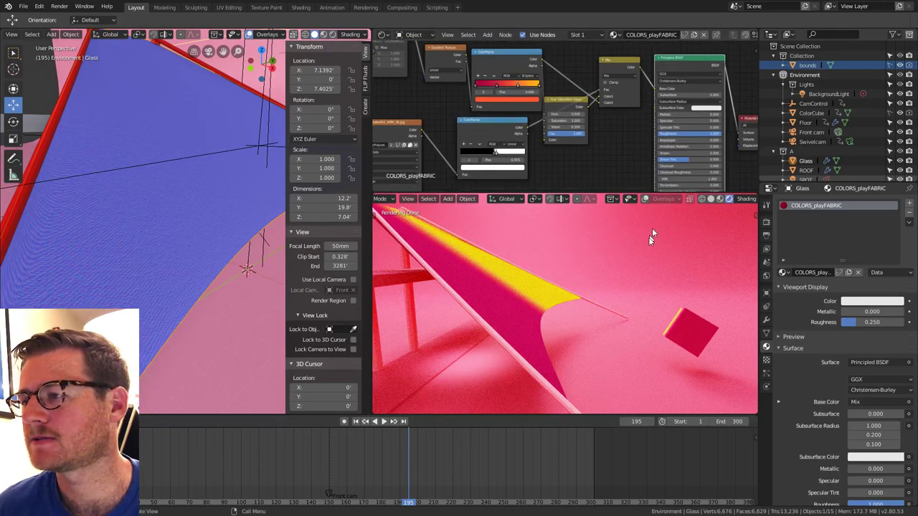
scroll(556, 123, "down", 1)
middle_click_drag(534, 125, 572, 105)
scroll(562, 128, "down", 2)
scroll(563, 131, "down", 1)
scroll(563, 131, "down", 1)
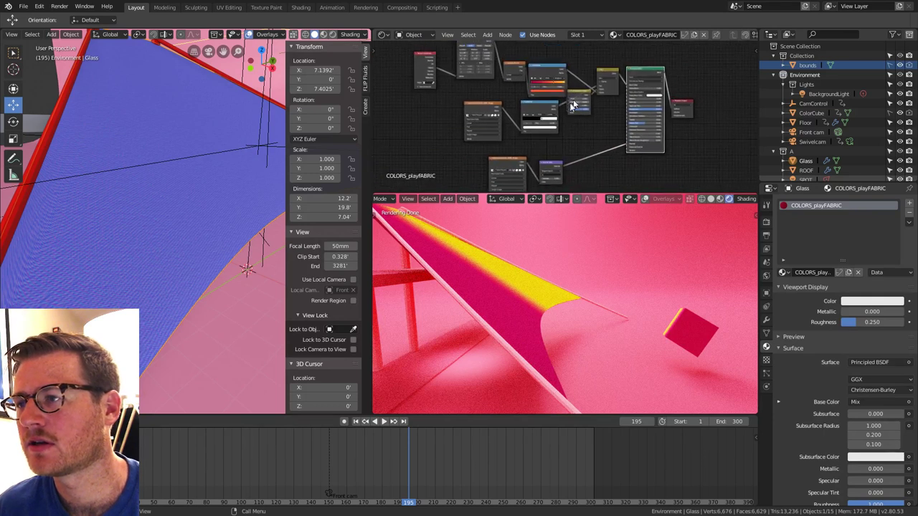
scroll(573, 104, "up", 1)
scroll(537, 174, "up", 1)
mouse_move(516, 87)
middle_mouse_down()
mouse_move(522, 110)
mouse_move(570, 152)
mouse_move(527, 95)
middle_mouse_up()
scroll(522, 111, "up", 4)
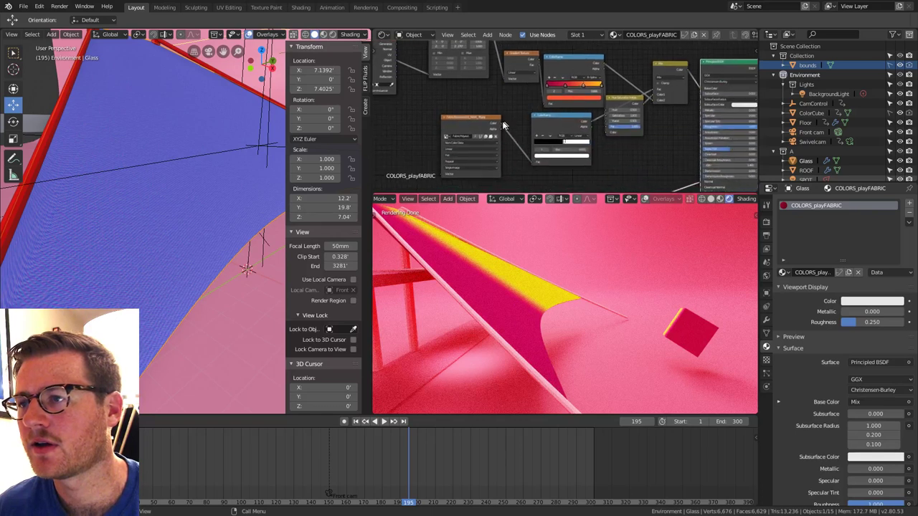
scroll(502, 126, "up", 1)
middle_click_drag(592, 113, 565, 115)
left_click_drag(563, 116, 543, 121)
middle_click_drag(634, 96, 580, 127)
scroll(580, 127, "down", 1)
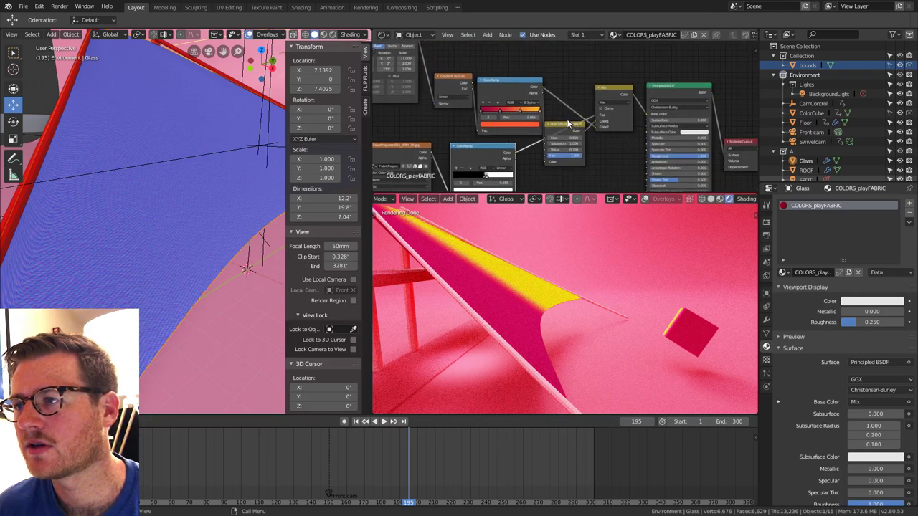
Pull the Hue Saturation Value node out of the colour chain and delete the Mix node and the gradient's ColorRamp.
left_click_drag(565, 125, 575, 38)
left_click_drag(575, 186, 568, 44)
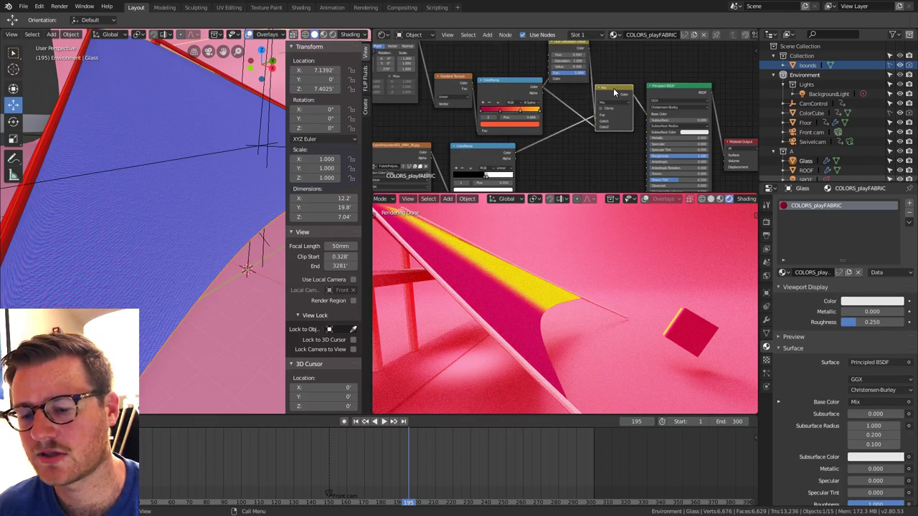
key("x")
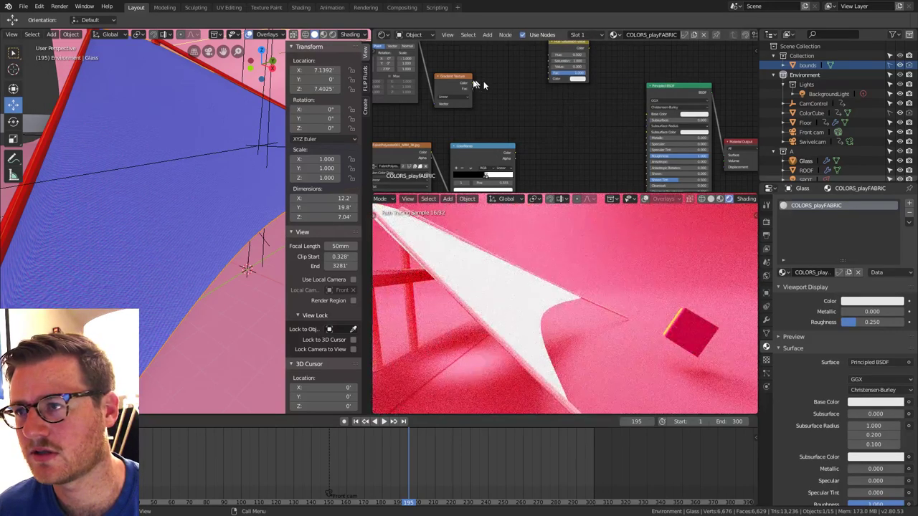
Delete the leftover Gradient Texture with its mapping nodes and the Hue Saturation Value node, keeping the fabric image nodes.
left_click(416, 83)
key("x")
middle_click_drag(545, 53, 564, 74)
left_click(586, 66)
key("x")
middle_click_drag(512, 115, 512, 69)
scroll(554, 95, "down", 3)
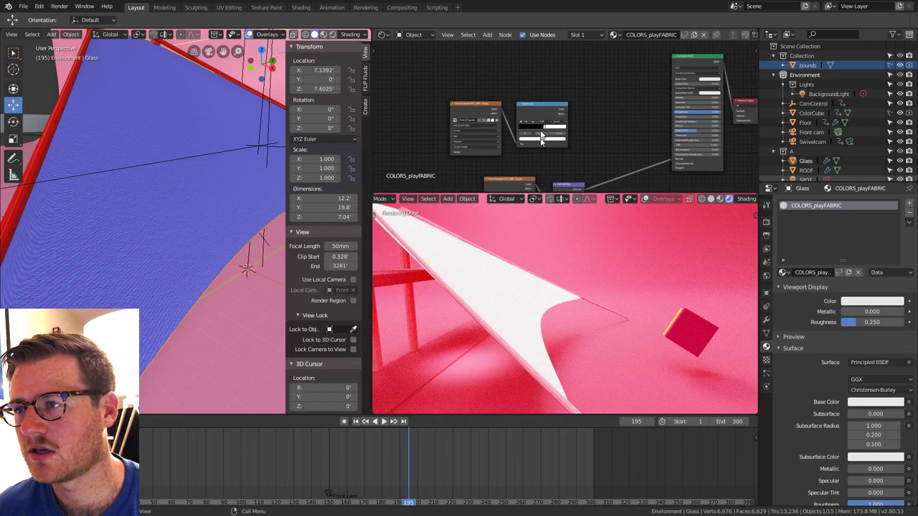
middle_click_drag(549, 131, 583, 110)
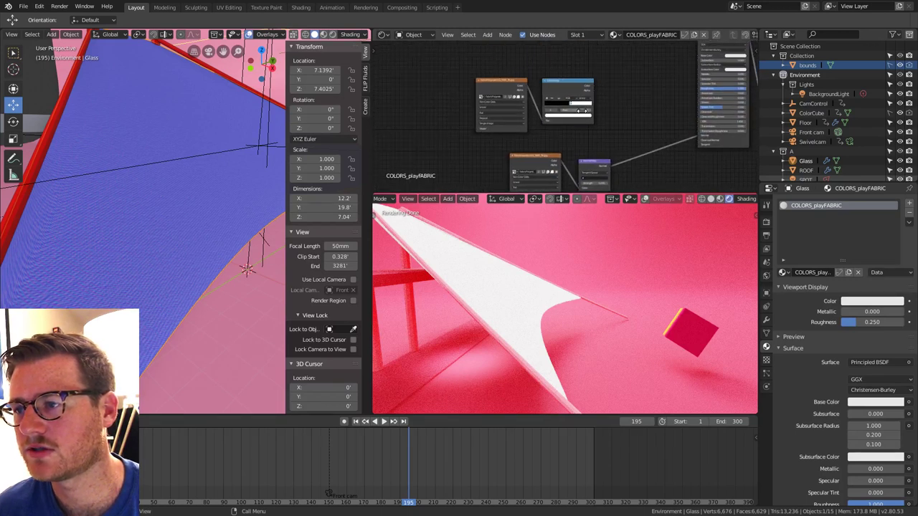
Copy the RGB, Add, Multiply and ColorRamp nodes from the floor's COLORS_adjustable material.
left_click(596, 284)
mouse_move(661, 83)
middle_mouse_down()
mouse_move(602, 147)
mouse_move(599, 119)
middle_mouse_up()
key("c")
left_click_drag(601, 135, 471, 136)
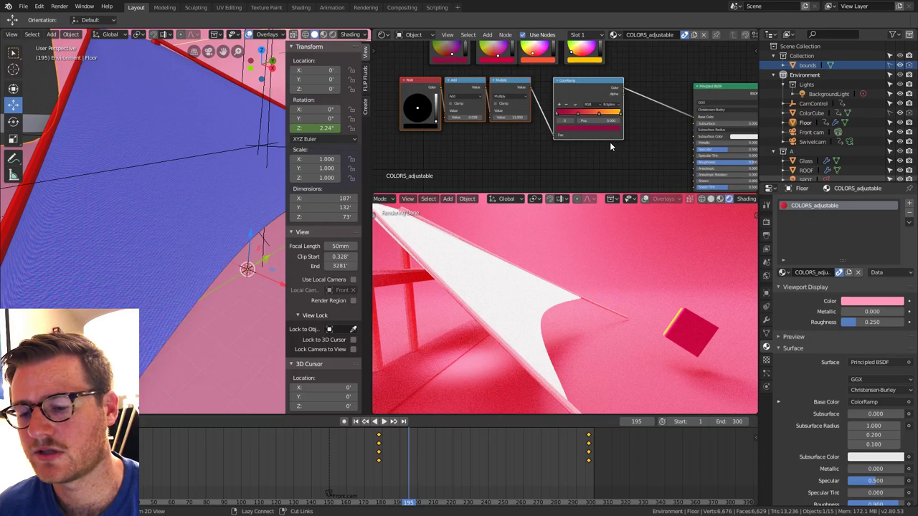
Paste the copied colour nodes into the Glass sheet's COLORS_playFABRIC material and connect their ColorRamp to the Principled BSDF's Base Color.
left_click(493, 277)
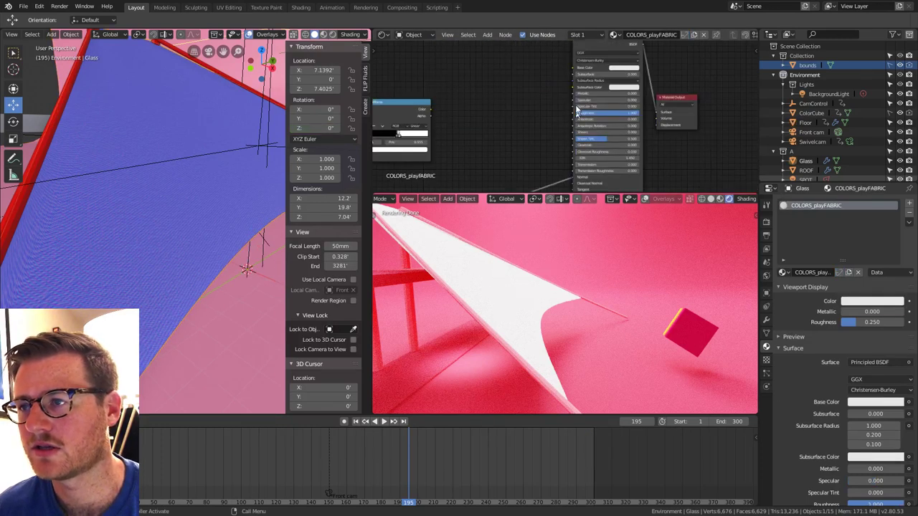
scroll(578, 109, "down", 2)
scroll(505, 142, "down", 2)
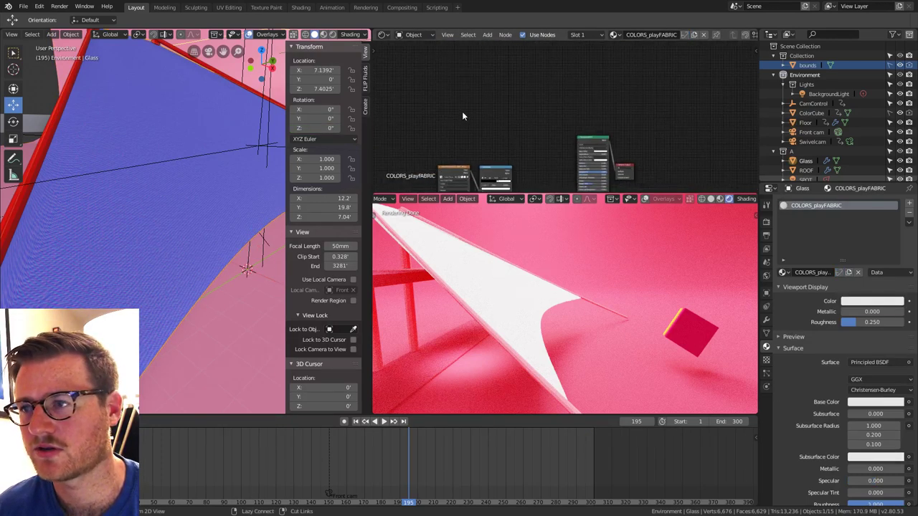
key("ctrl+v")
key("g")
left_click(516, 131)
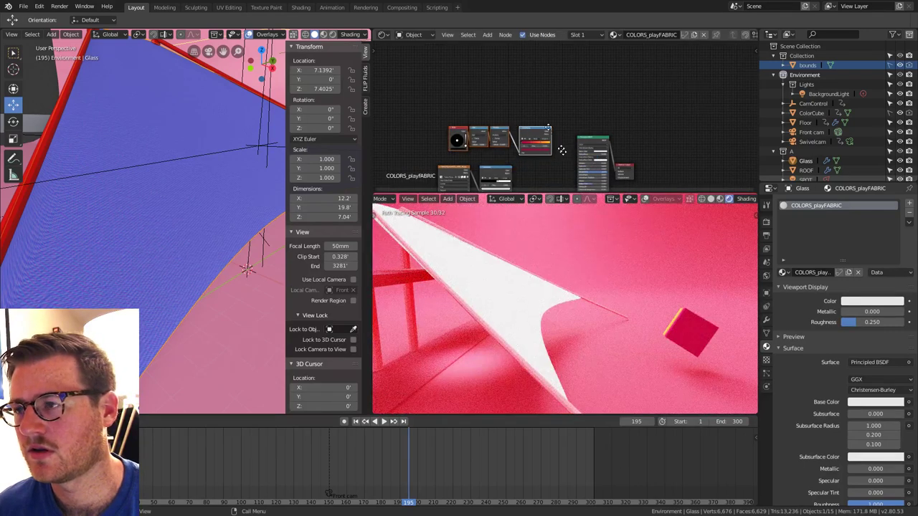
scroll(544, 120, "up", 4)
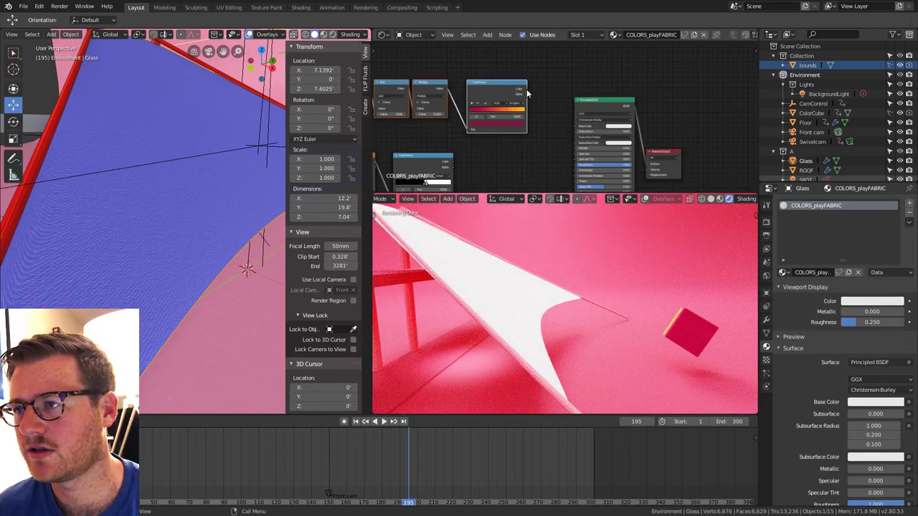
left_click_drag(527, 89, 574, 125)
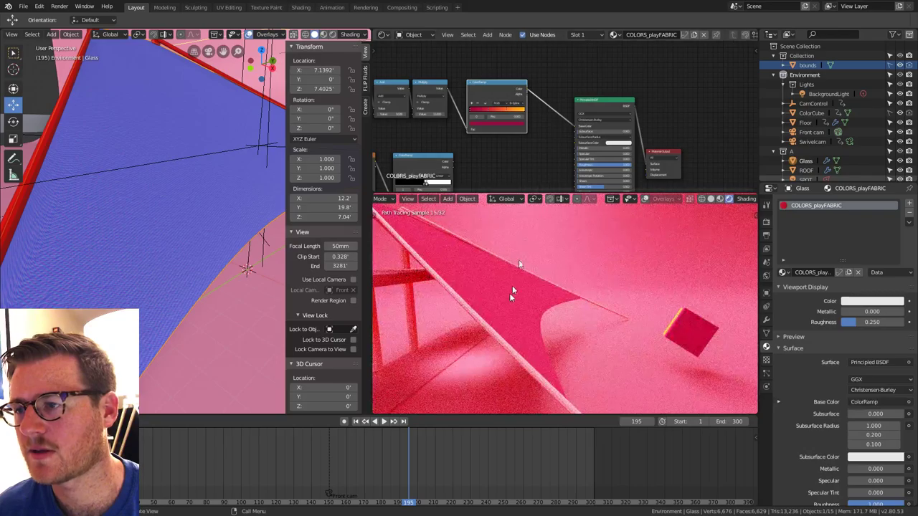
Set the Strength of the fabric's Normal Map node to 10.
scroll(512, 295, "up", 4)
scroll(577, 121, "down", 1)
middle_click_drag(576, 116, 609, 35)
scroll(528, 126, "up", 1)
middle_click_drag(526, 133, 543, 88)
scroll(515, 127, "up", 5)
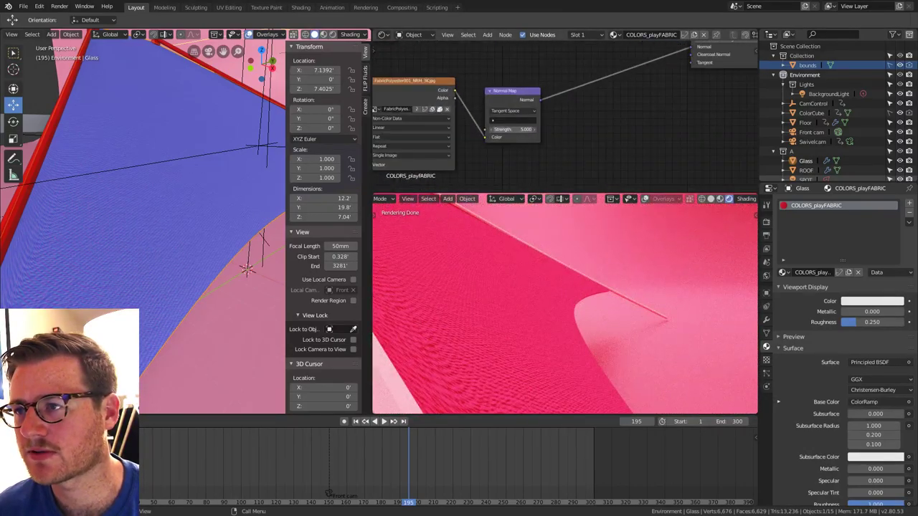
left_click_drag(513, 129, 539, 129)
scroll(523, 222, "down", 5)
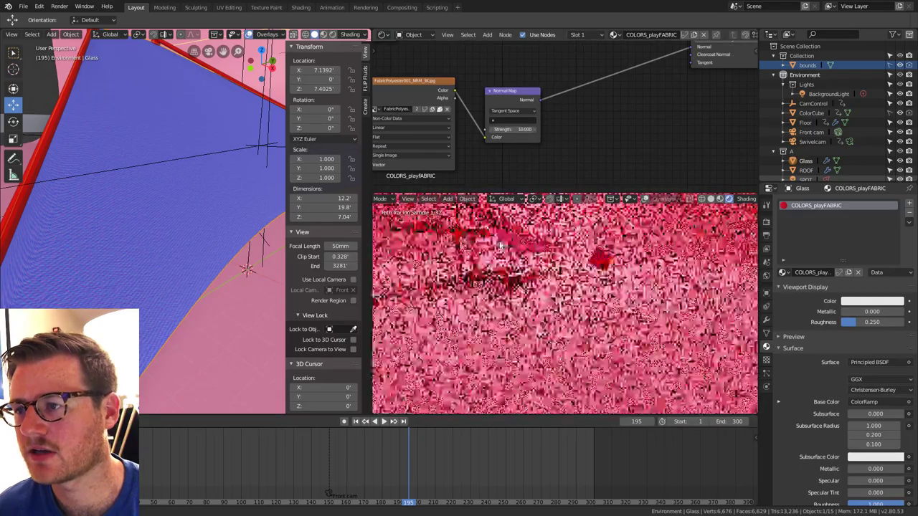
Examine the fabric sheet's colour and surface relief in the rendered view from several distances and angles.
scroll(523, 224, "up", 1)
middle_click_drag(566, 143, 640, 179)
scroll(600, 133, "down", 2)
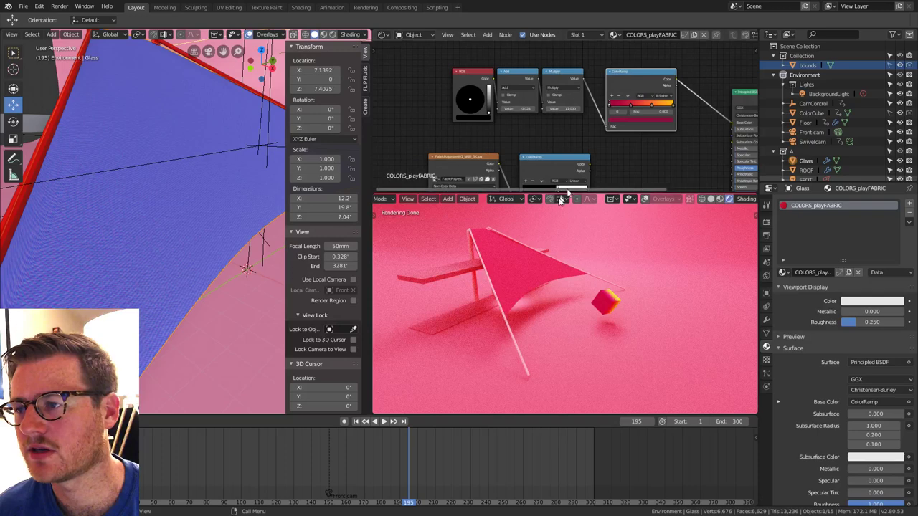
scroll(513, 280, "up", 5)
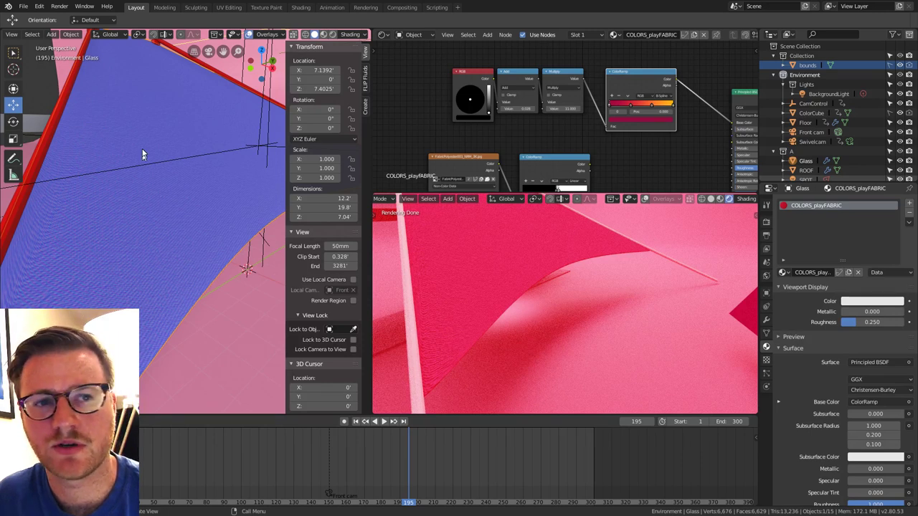
scroll(269, 185, "down", 1)
scroll(210, 225, "down", 3)
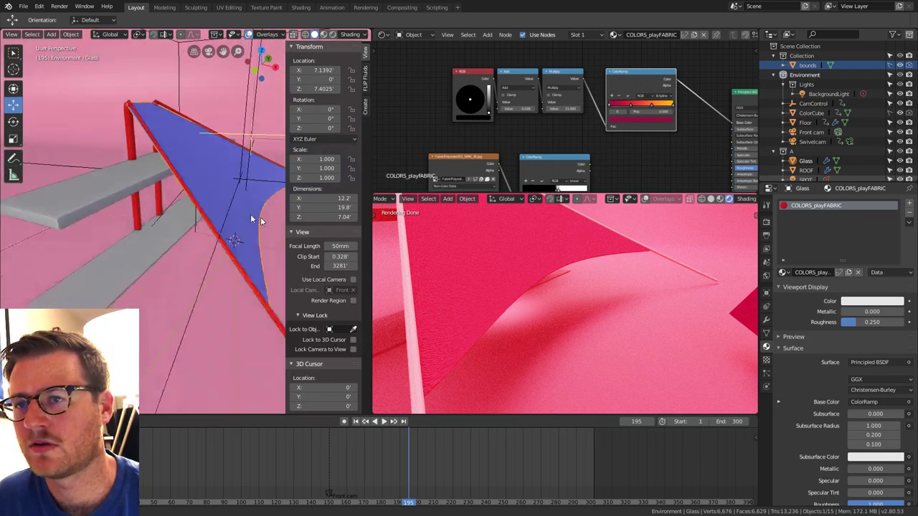
middle_click_drag(250, 214, 324, 231)
scroll(556, 265, "down", 4)
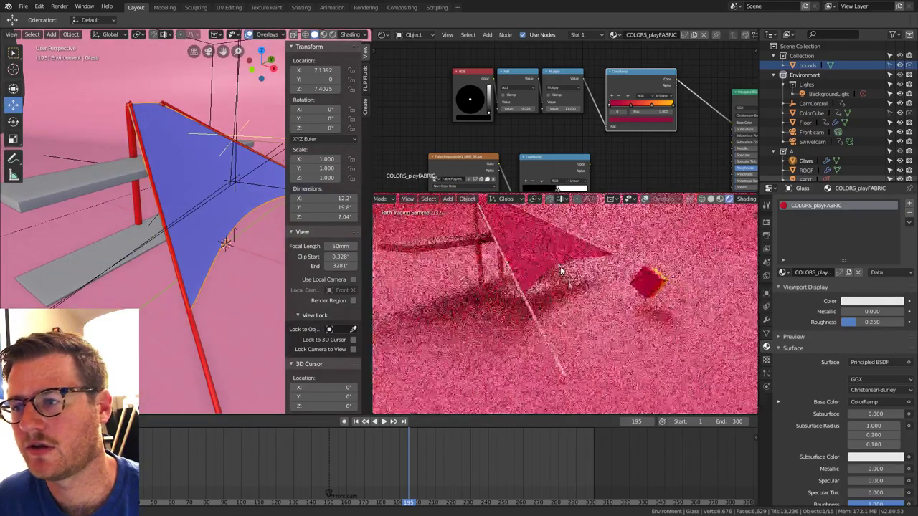
middle_click_drag(564, 272, 571, 305)
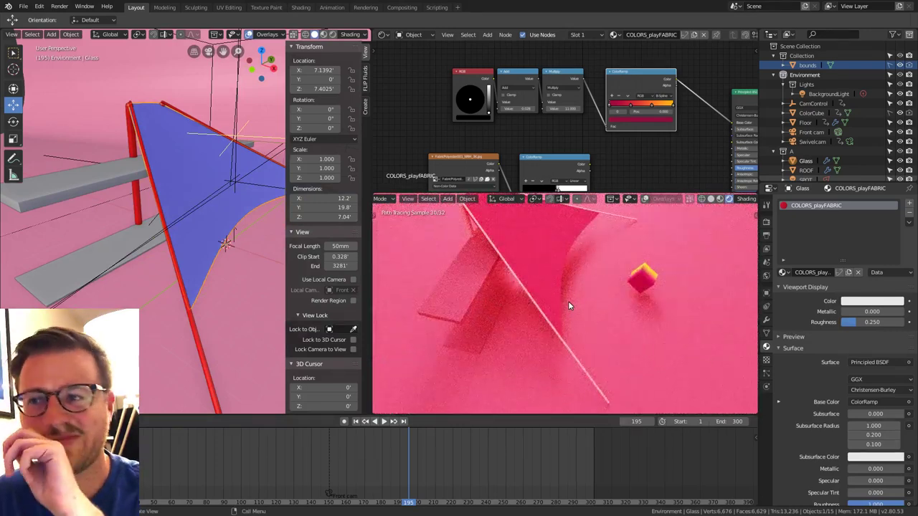
mouse_move(230, 208)
middle_mouse_down()
mouse_move(211, 204)
mouse_move(224, 202)
mouse_move(200, 157)
mouse_move(171, 166)
mouse_move(143, 158)
mouse_move(237, 209)
middle_mouse_up()
middle_click_drag(462, 264, 477, 291)
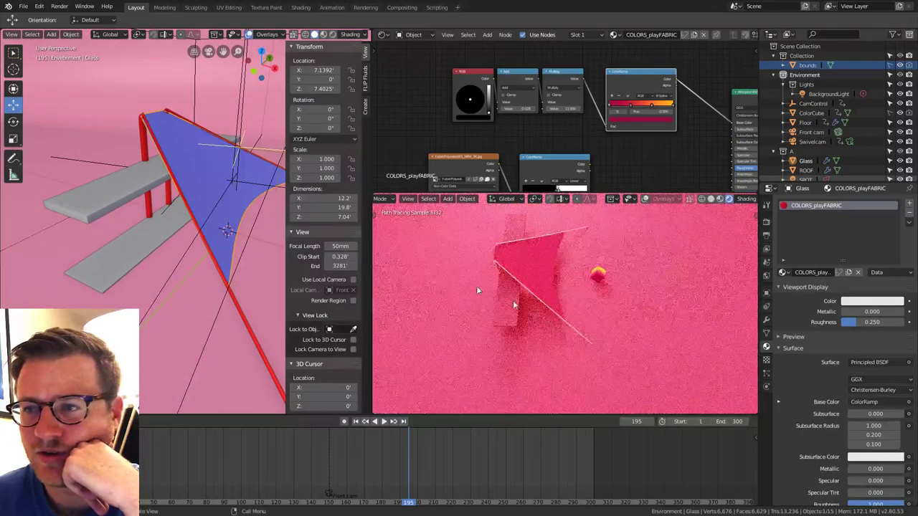
In Edit Mode, lower the Glass sheet's outer corner vertex about 2.8' along Z towards the floor.
middle_click_drag(234, 212, 188, 223)
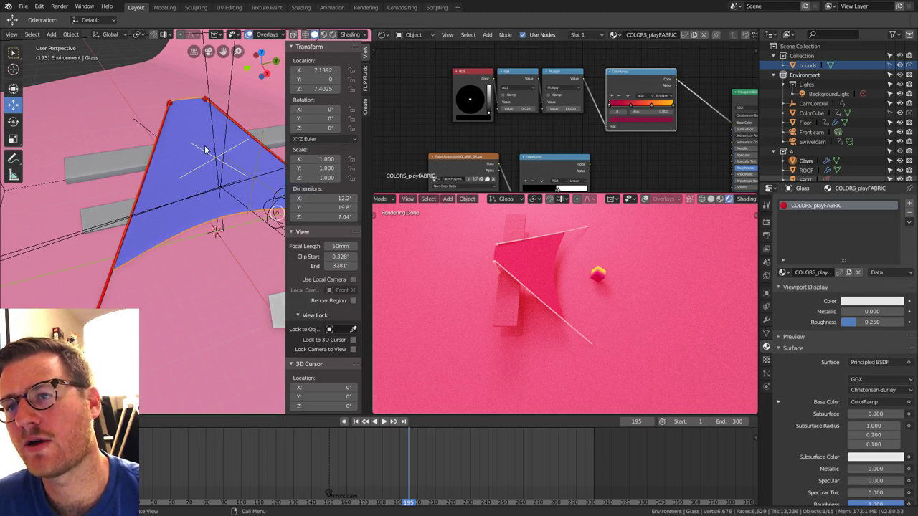
key("Tab")
left_click(117, 264)
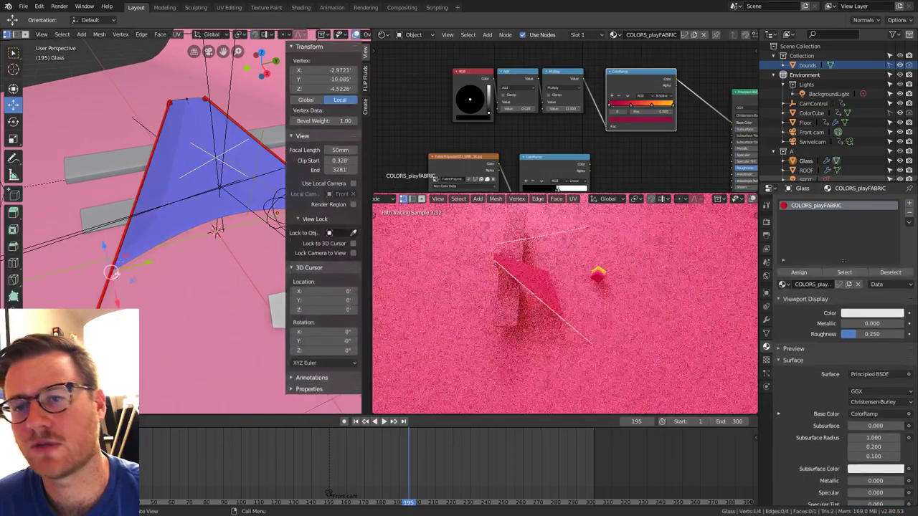
middle_click_drag(116, 268, 146, 221, "shift")
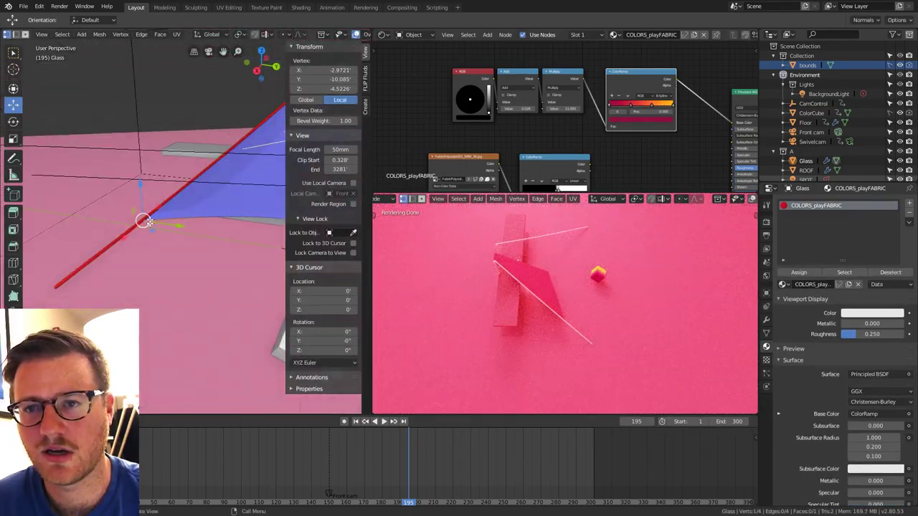
key("g")
key("z")
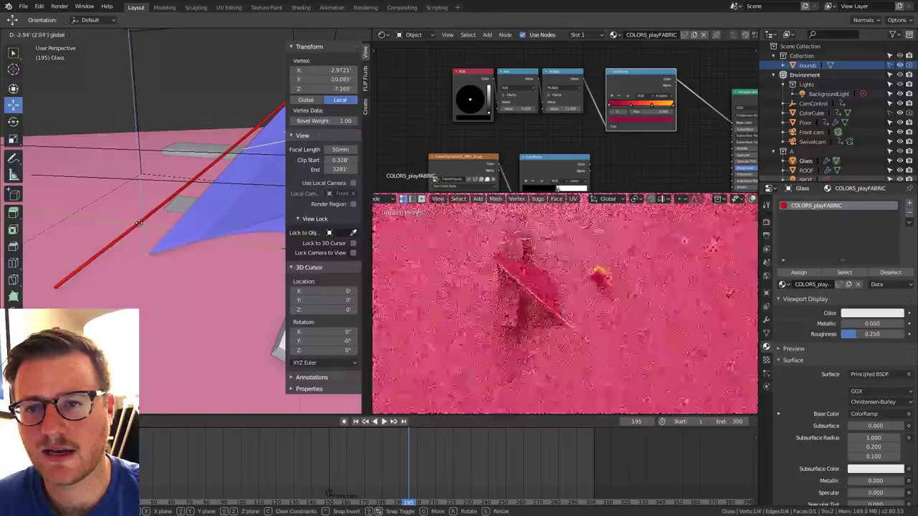
left_click(168, 270)
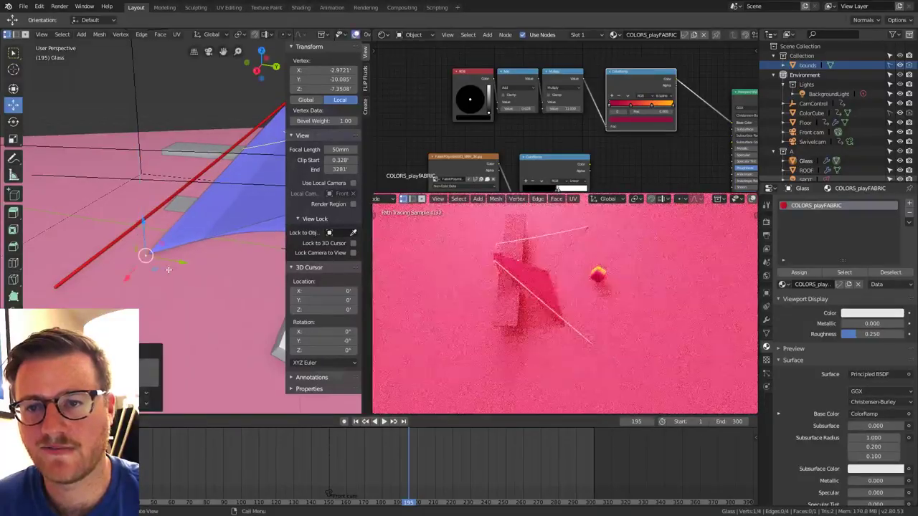
Move the same corner vertex in the horizontal plane to the red pole's lower end, at about X 2.02', Y -13.51'.
key("g")
key("shift+z")
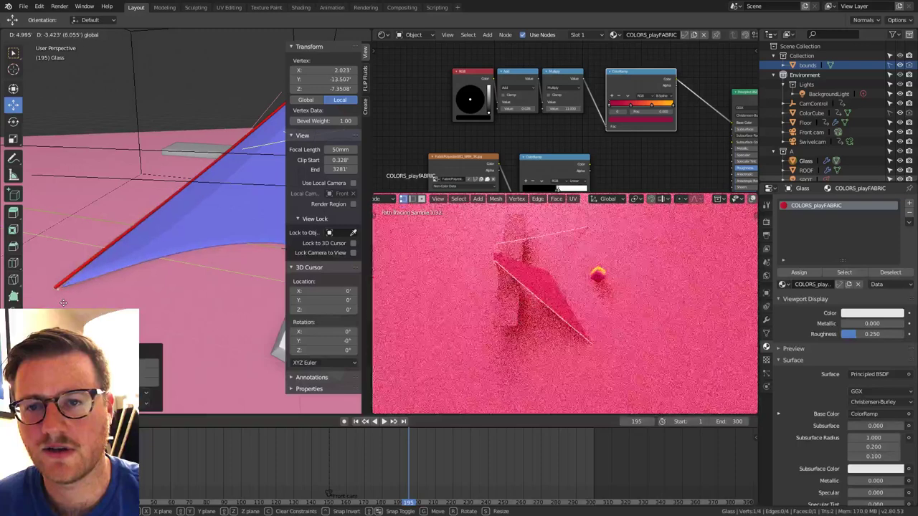
left_click(63, 303)
scroll(128, 226, "down", 3)
middle_click_drag(188, 227, 208, 233)
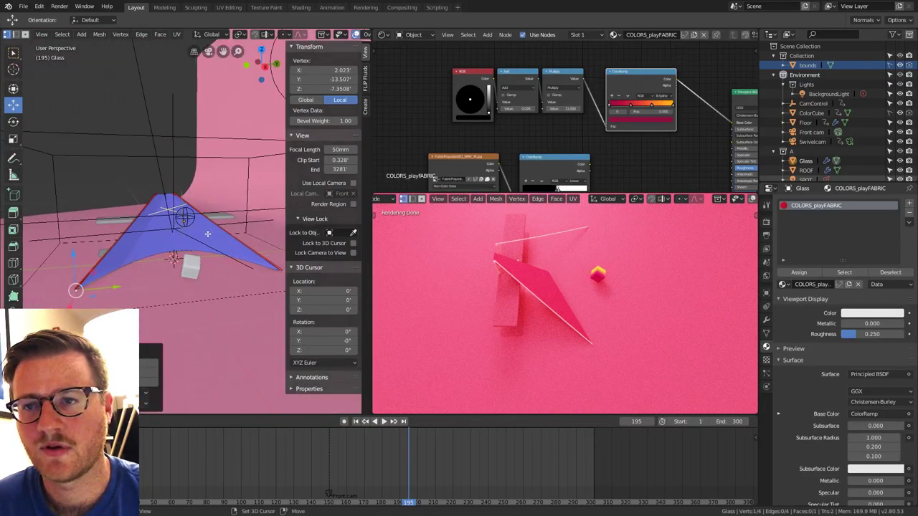
Turn off Clipping in the sheet's Mirror modifier and try to select the corner on the mirrored side.
left_click(766, 320)
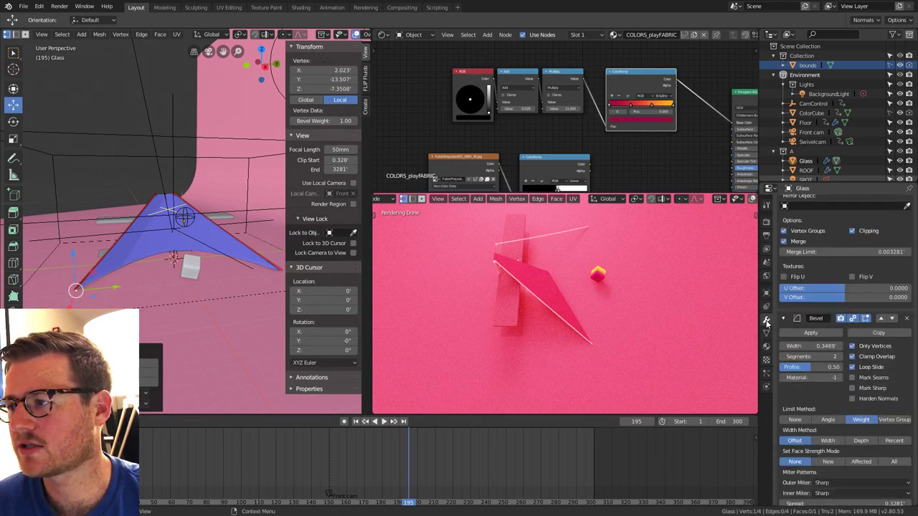
left_click(853, 231)
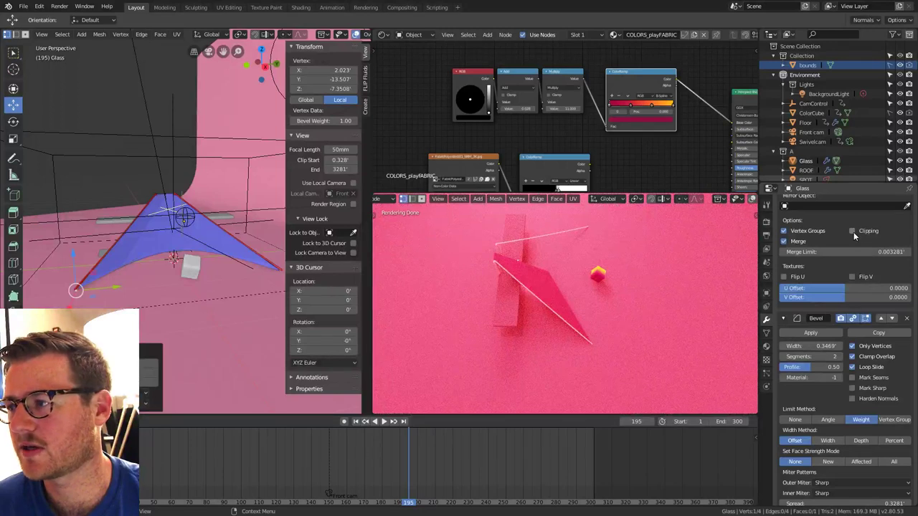
scroll(854, 232, "up", 1)
key("alt+z")
key("alt+z")
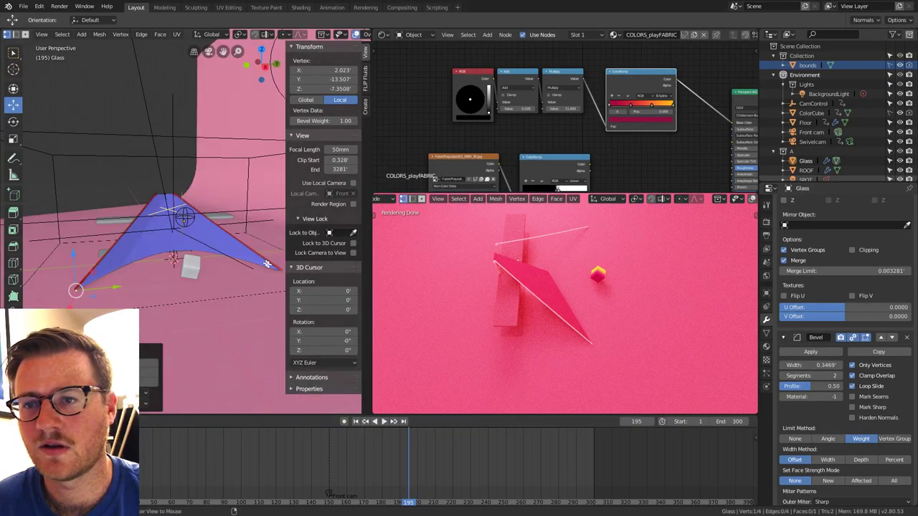
left_click(276, 266)
key("alt+z")
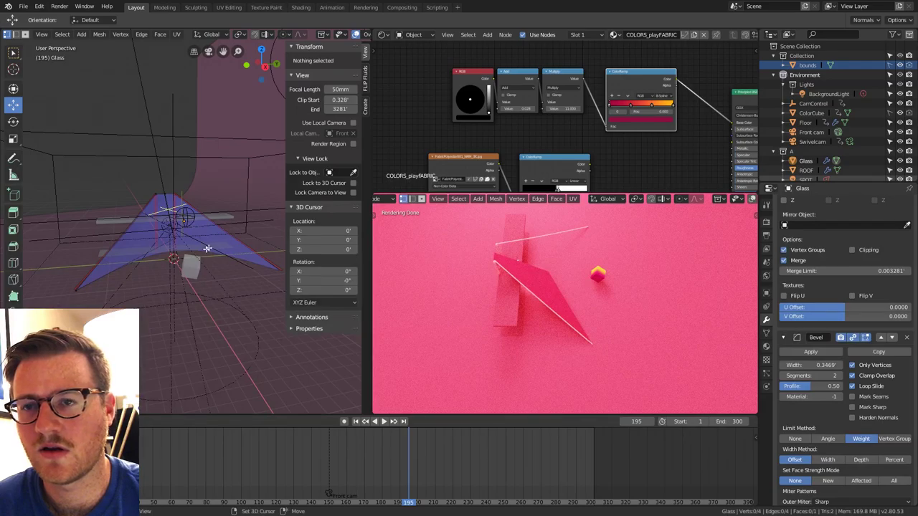
Select the lower vertex on the sheet's centre line and remove the Mirror modifier from the Glass object.
mouse_move(206, 249)
middle_mouse_down()
mouse_move(217, 265)
mouse_move(191, 253)
middle_mouse_up()
left_click(185, 251)
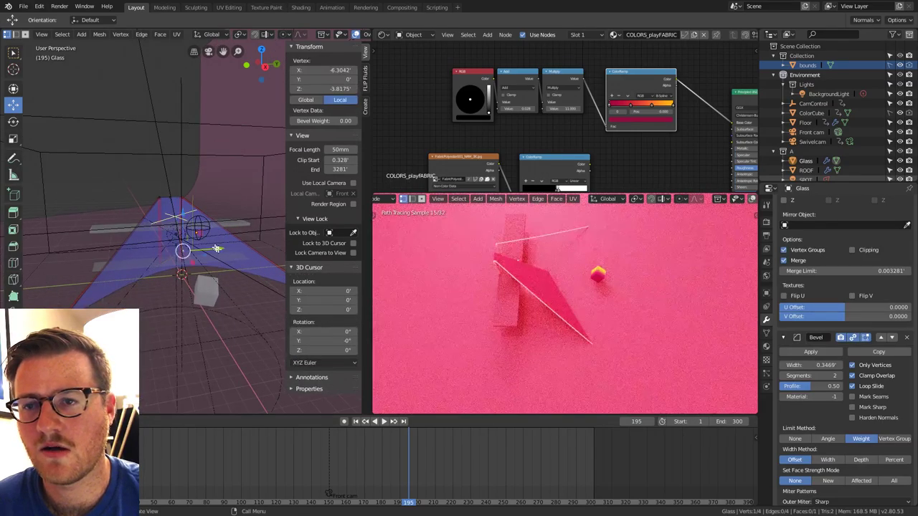
key("alt+z")
key("alt+z")
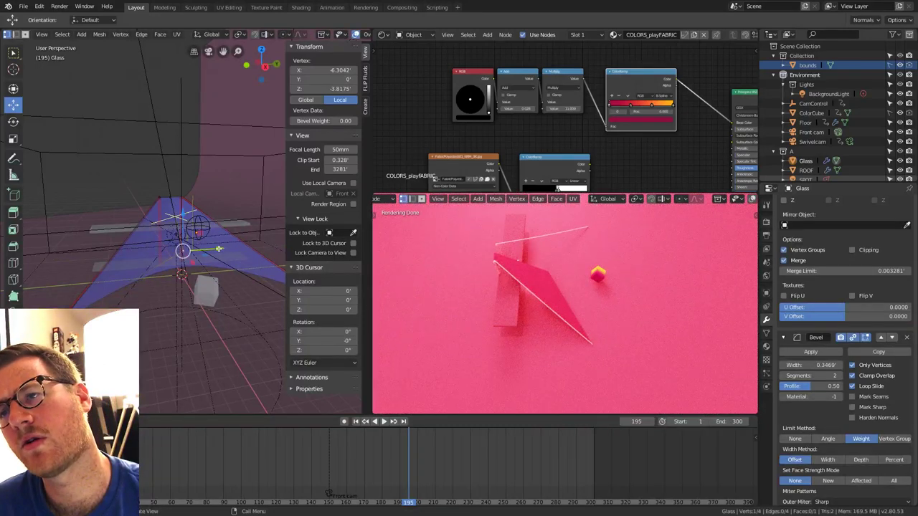
scroll(895, 237, "up", 3)
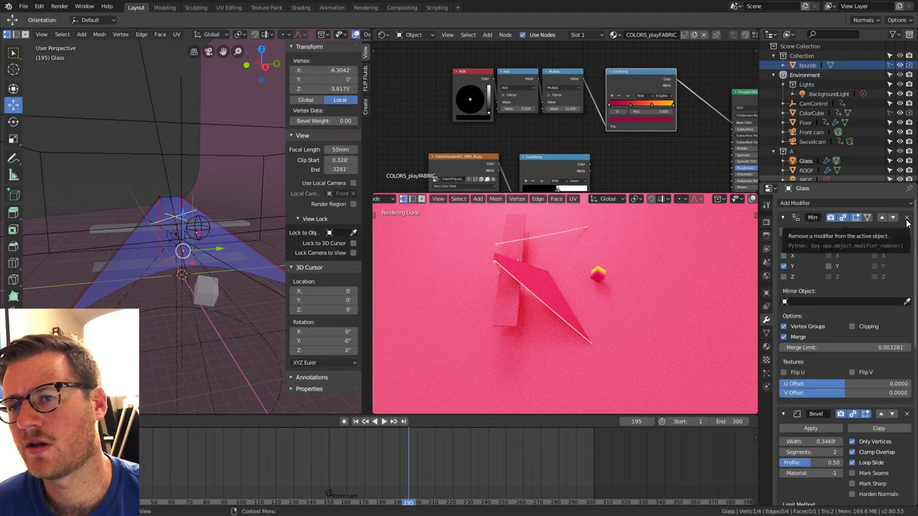
left_click(906, 221)
key("alt+z")
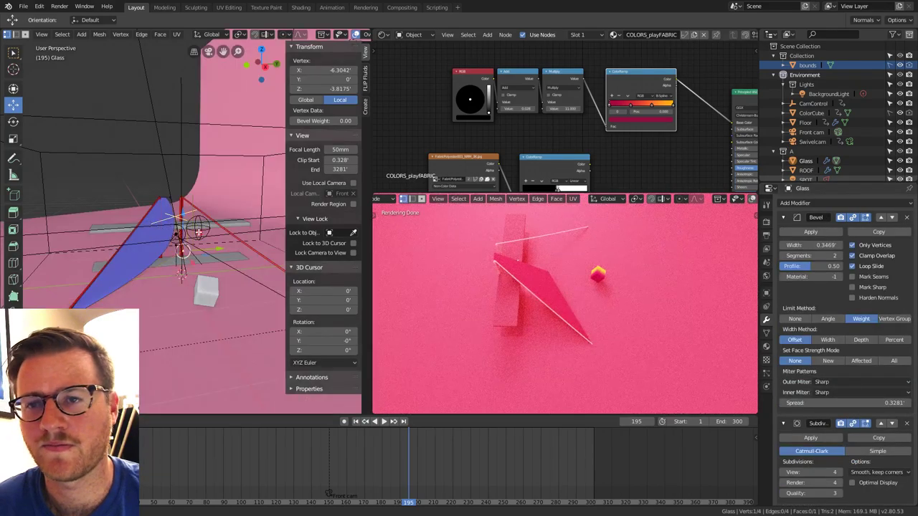
Move the selected lower vertex along Y to about 8.61' and set its bevel weight to 1.00.
middle_click_drag(199, 233, 206, 259)
left_click_drag(218, 246, 251, 233)
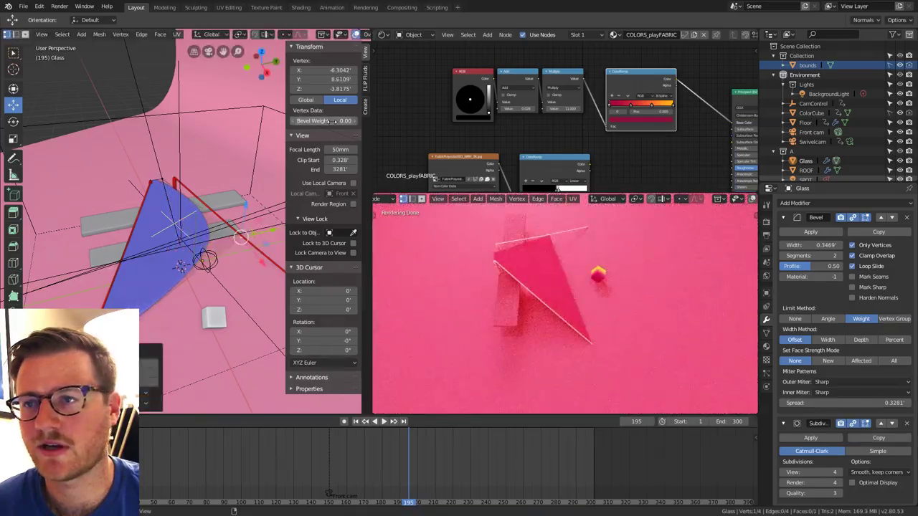
left_click_drag(332, 122, 356, 121)
Slide the upper vertex on the sheet's former mirror edge down along its edge, and move it inward to curve that side.
middle_click_drag(151, 185, 130, 185)
scroll(178, 168, "up", 4)
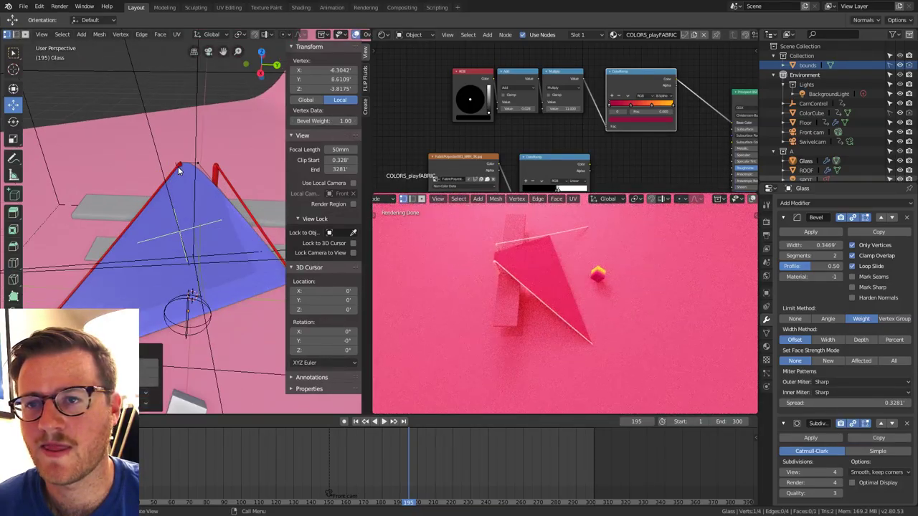
middle_click_drag(179, 167, 210, 170)
scroll(207, 170, "up", 2)
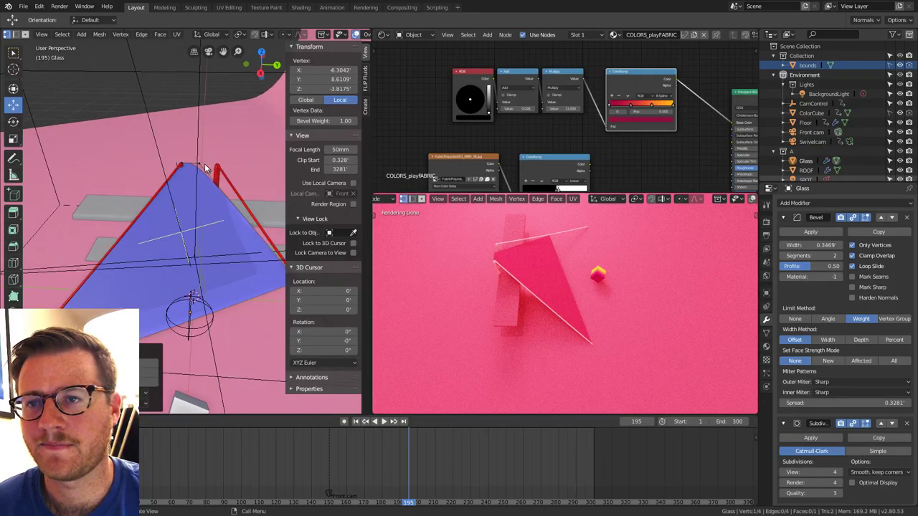
left_click(203, 164)
key("shift+v")
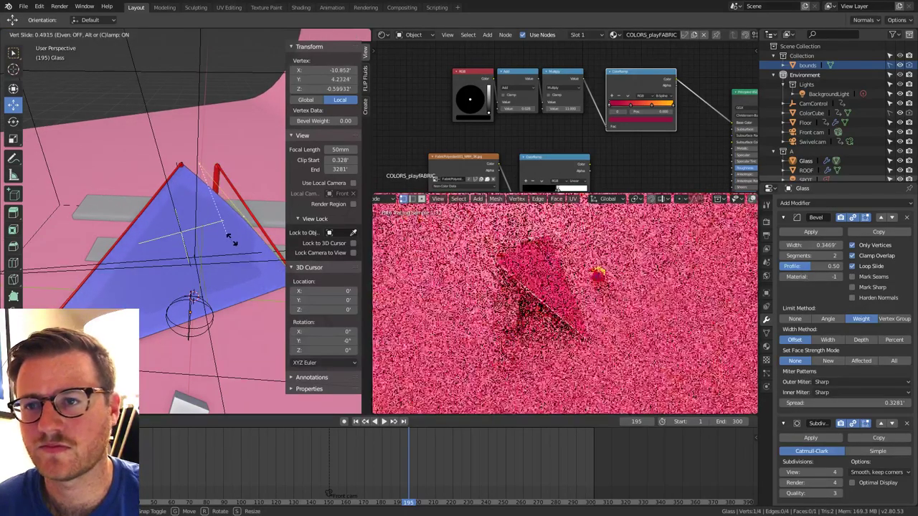
left_click(247, 224)
key("g")
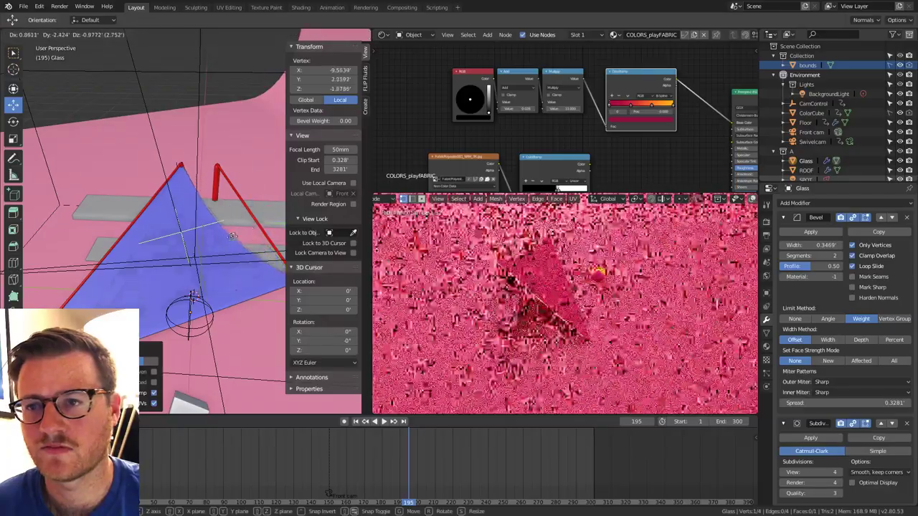
left_click(223, 240)
Move the sheet's top corner vertex across to the top of the neighbouring red pole.
left_click(181, 165)
key("g")
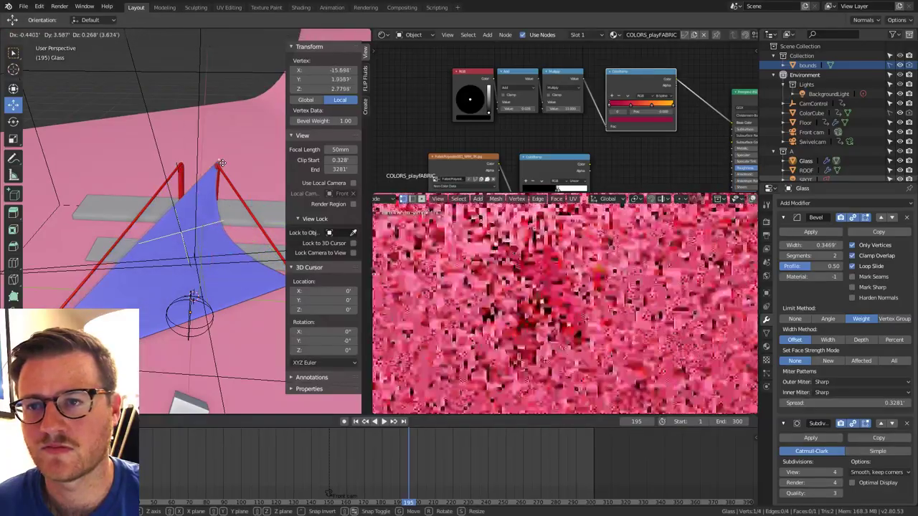
left_click(220, 169)
Move the inner vertex of the sheet's curved edge to about X -10.14', Y 1.35', Z -2.56'.
middle_click_drag(214, 179, 148, 205)
left_click(192, 221)
key("g")
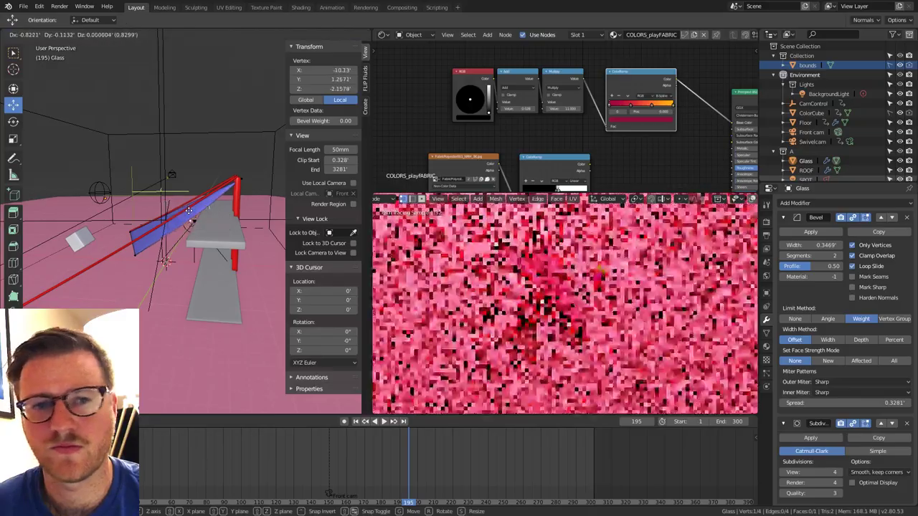
left_click(188, 209)
Examine the reshaped sheet against the poles and benches in solid, X-ray and wireframe display.
mouse_move(188, 209)
middle_mouse_down()
mouse_move(222, 224)
mouse_move(176, 253)
mouse_move(205, 260)
mouse_move(193, 234)
mouse_move(232, 201)
mouse_move(156, 238)
mouse_move(129, 236)
mouse_move(130, 274)
mouse_move(226, 256)
middle_mouse_up()
key("Tab")
scroll(193, 234, "up", 3)
key("alt+z")
key("Tab")
scroll(160, 239, "down", 2)
key("alt+z")
key("shift+z")
key("alt+z")
key("shift+z")
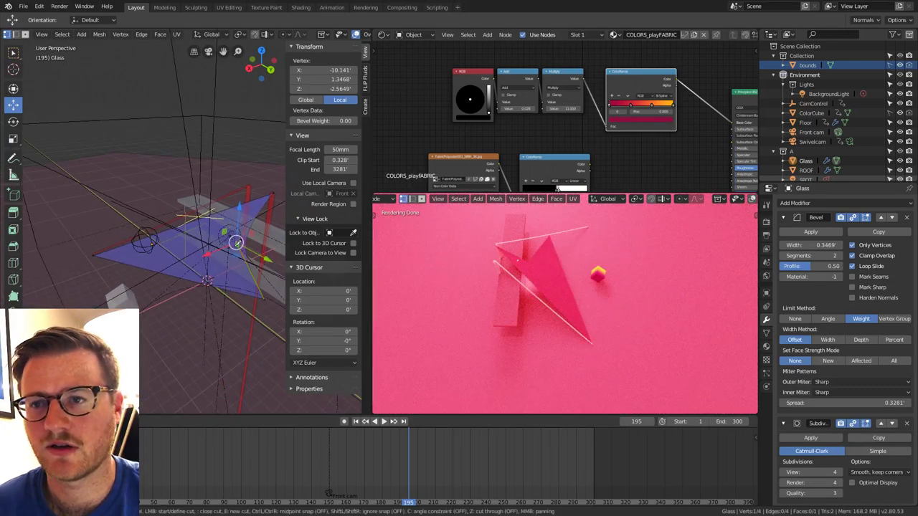
Cut an edge with the Knife across the sheet from its inner vertex to the far lower corner.
left_click(94, 253)
key("Return")
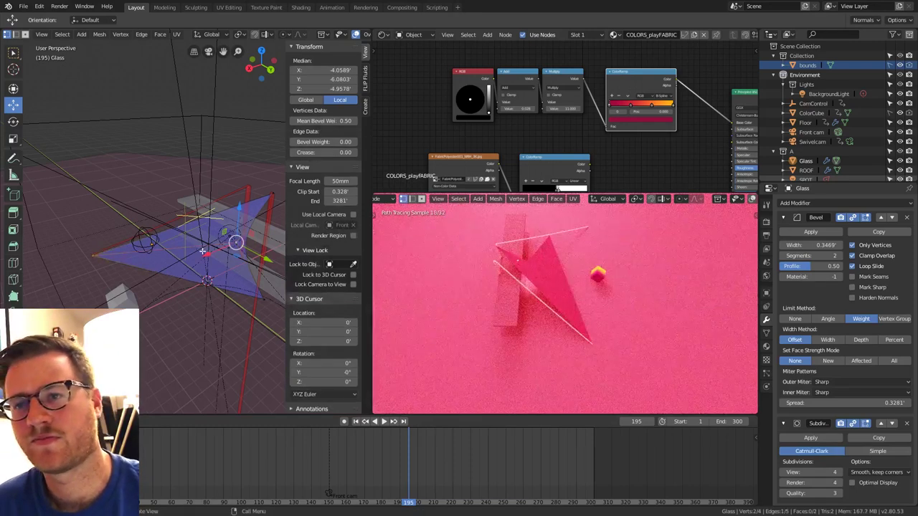
key("shift+z")
scroll(205, 240, "up", 3)
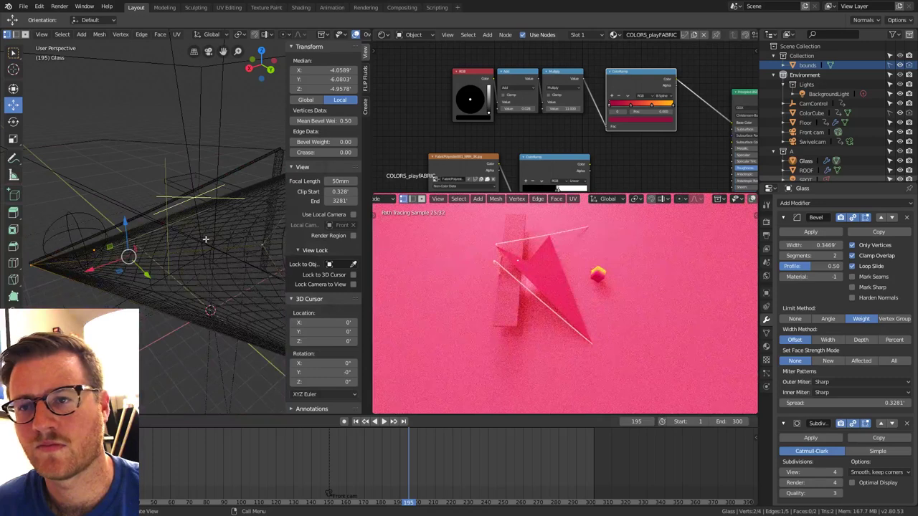
scroll(206, 241, "down", 1)
key("Tab")
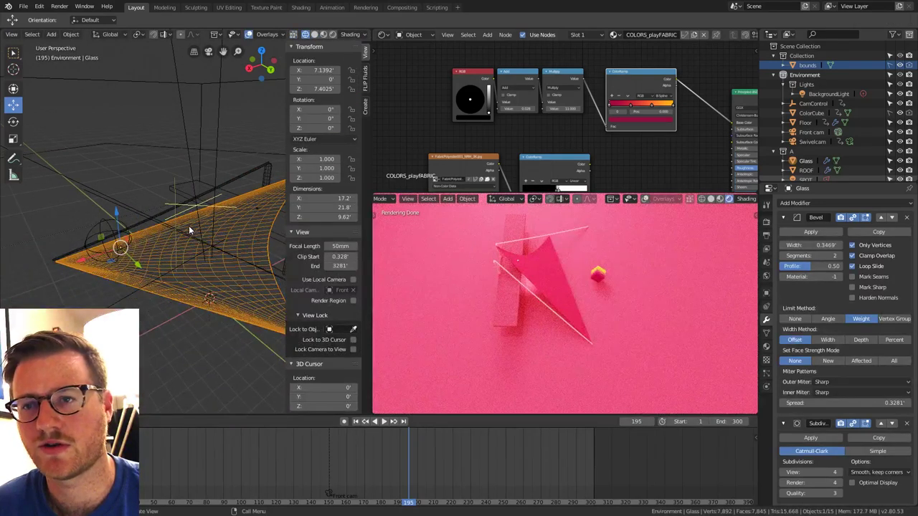
key("shift+z")
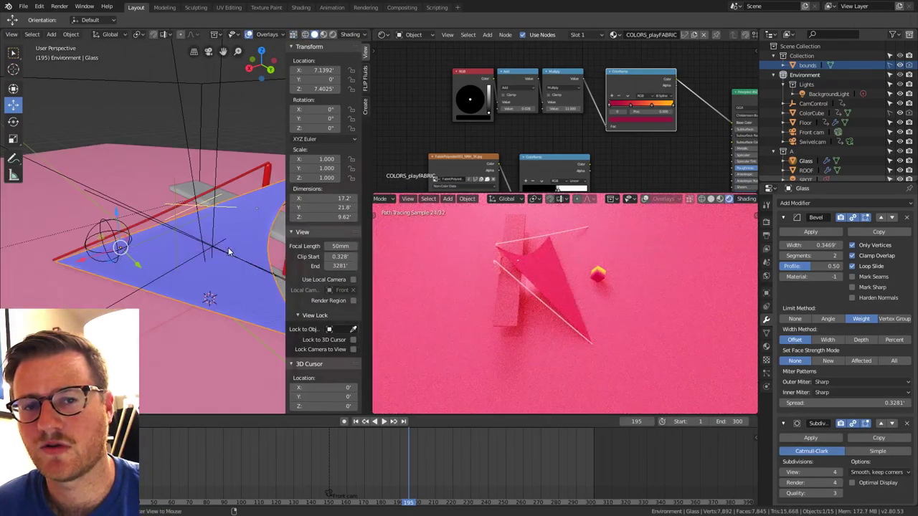
middle_click_drag(229, 251, 214, 262)
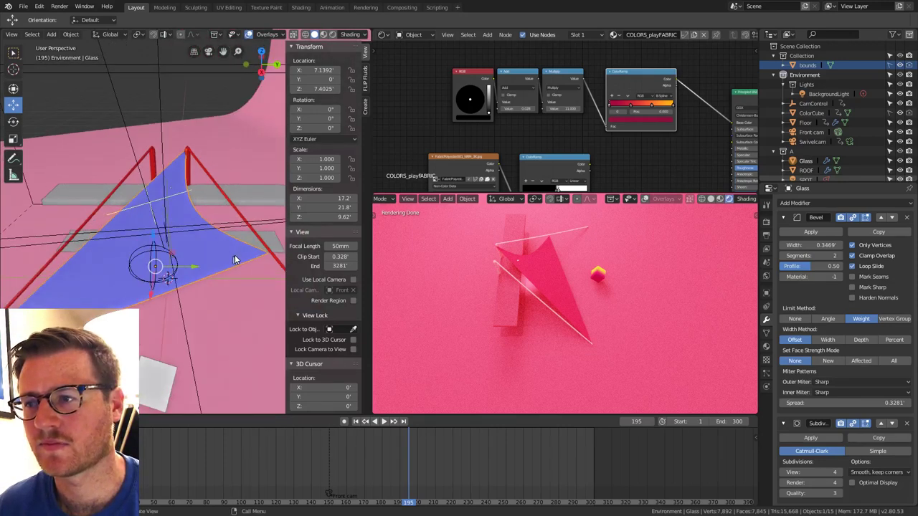
middle_click_drag(234, 259, 258, 212)
Raise the sheet's free side corner to about Z -0.82' and move it inward to about X -9.04', Y 6.17'.
key("Tab")
key("Tab")
key("Tab")
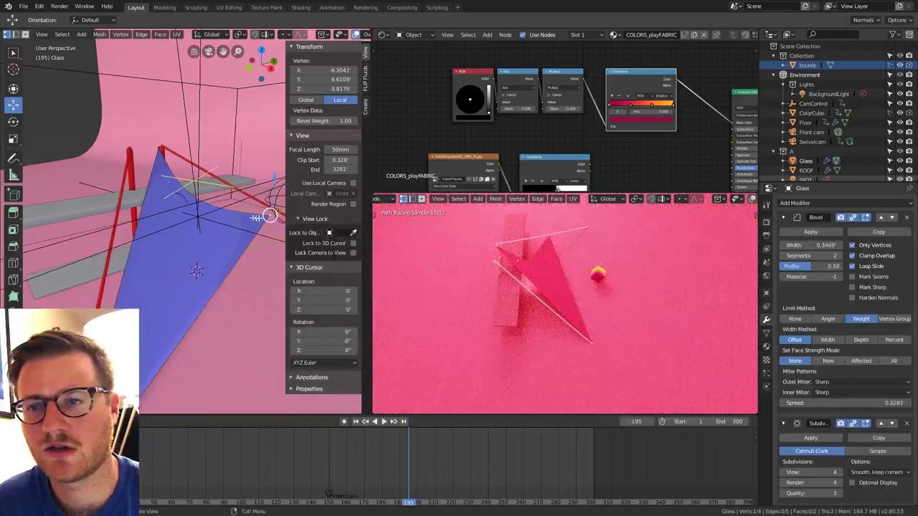
key("alt+z")
key("alt+z")
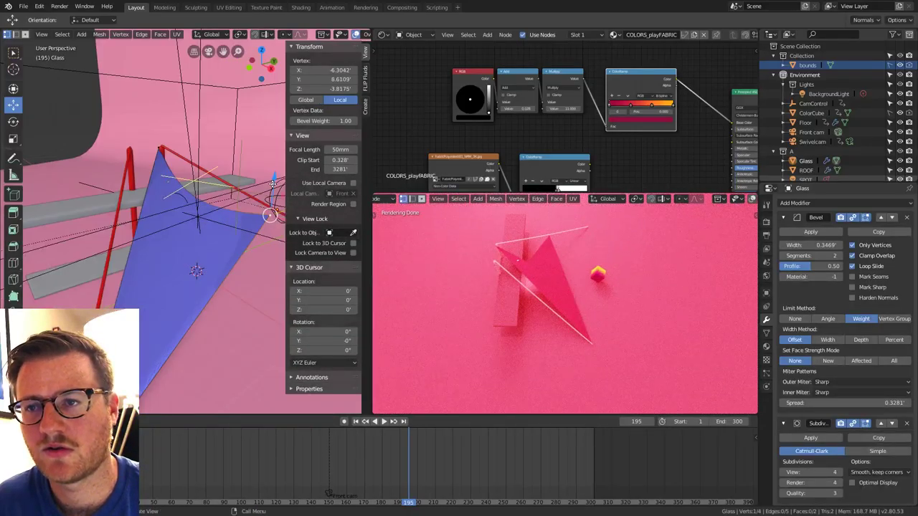
left_click_drag(273, 183, 266, 154)
middle_click_drag(266, 154, 146, 271)
key("g")
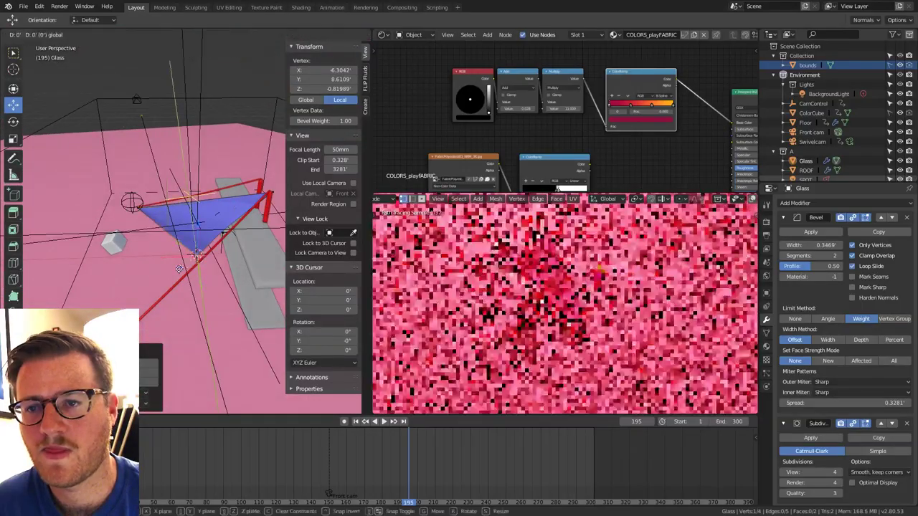
left_click(195, 243)
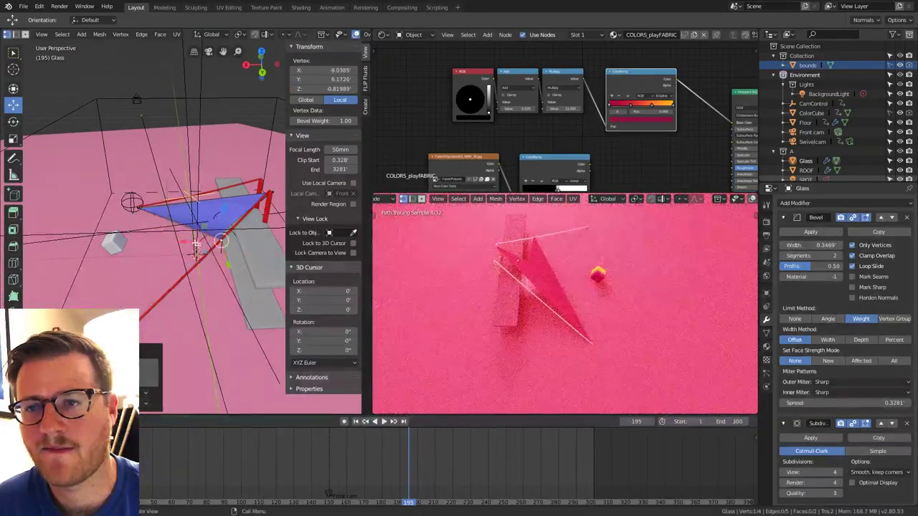
Raise the sheet's inner vertex and shift it toward the benches, to about X -12.64', Y 1.28', Z -0.17'.
middle_click_drag(195, 245, 276, 247)
key("alt+z")
left_click(184, 238)
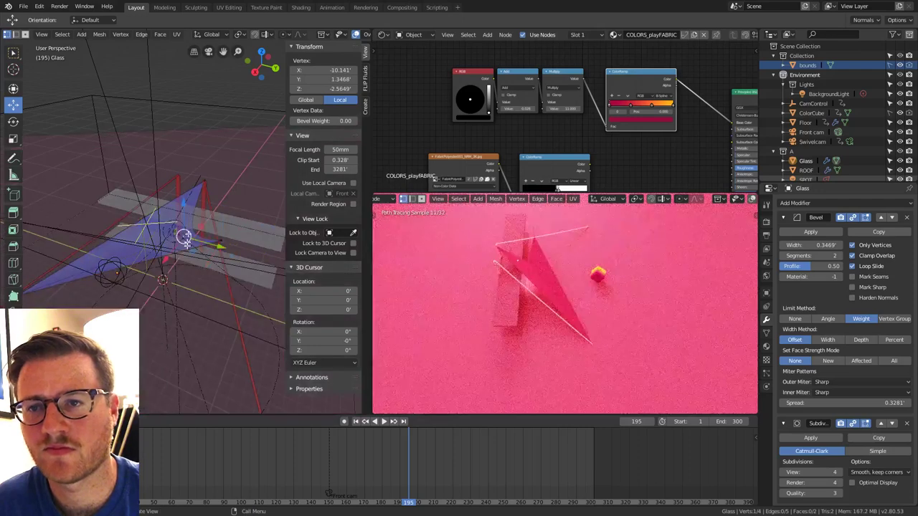
left_click_drag(179, 205, 180, 193)
key("alt+z")
middle_click_drag(180, 194, 207, 200)
scroll(207, 200, "up", 4)
scroll(206, 200, "down", 6)
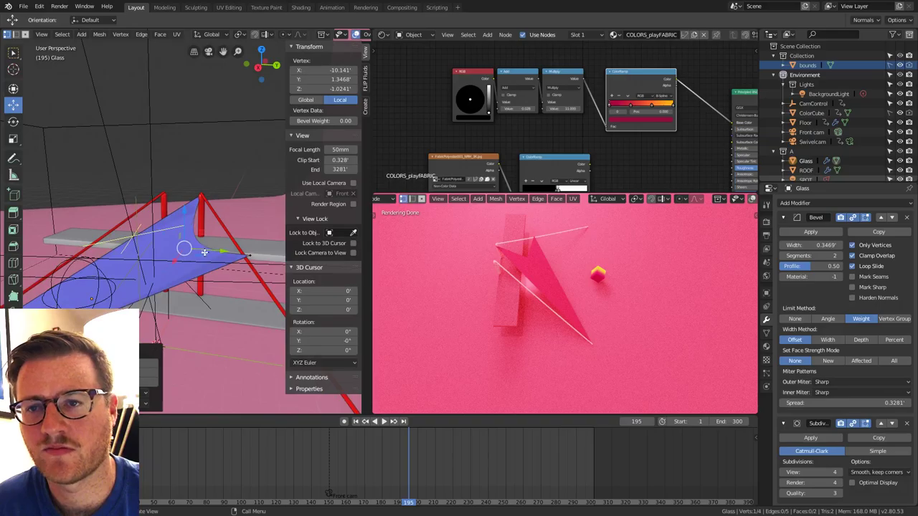
left_click_drag(203, 254, 200, 248)
middle_click_drag(200, 248, 129, 241)
key("Tab")
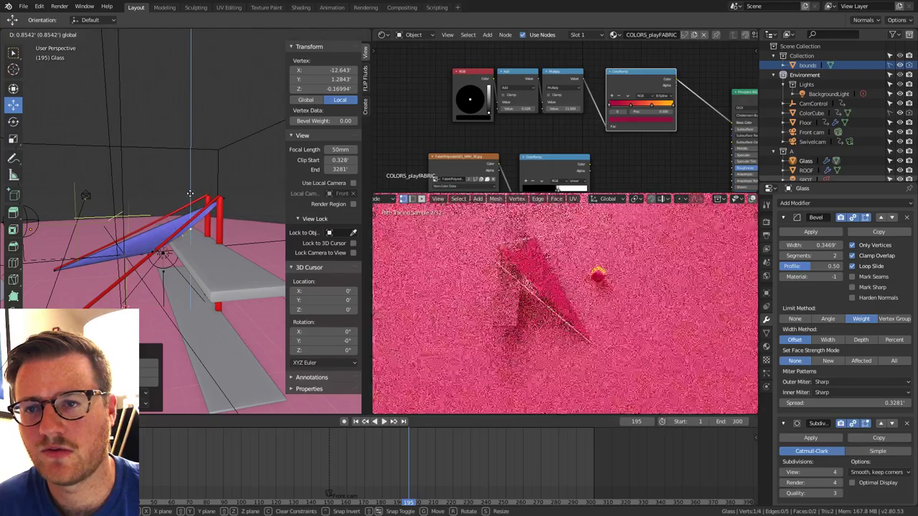
Set the transform pivot point to the 3D cursor at the world origin.
middle_click_drag(226, 228, 114, 215)
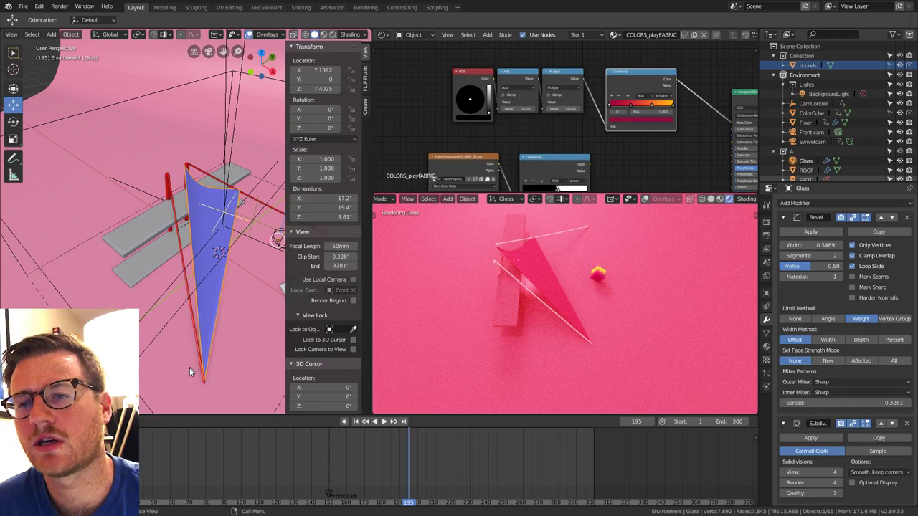
middle_click_drag(233, 266, 149, 248)
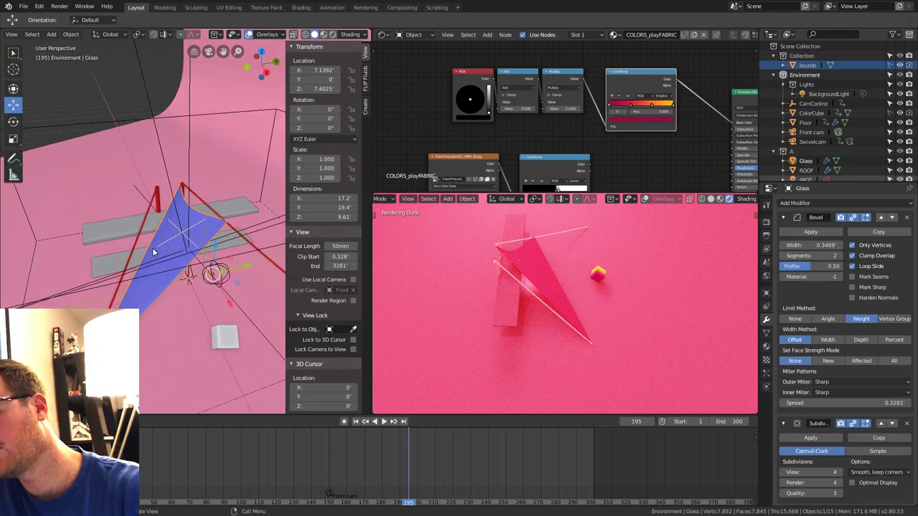
key("period")
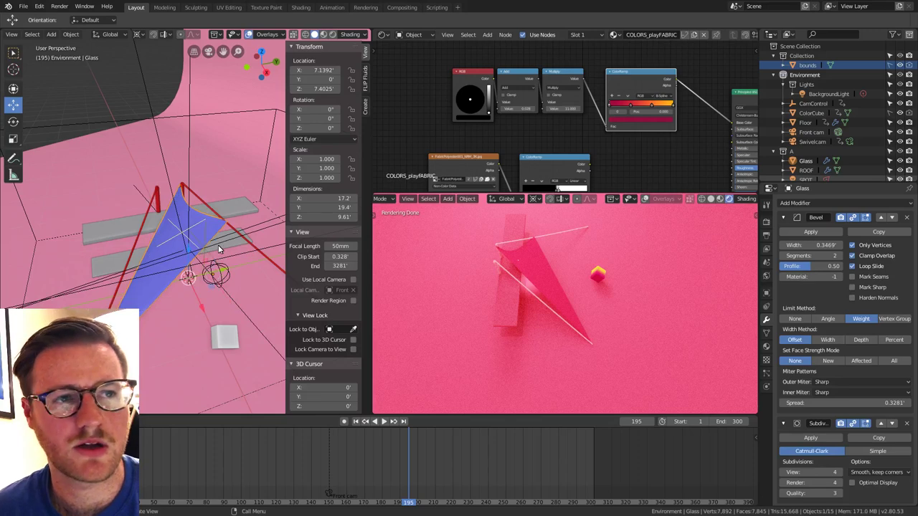
middle_click_drag(218, 249, 242, 267)
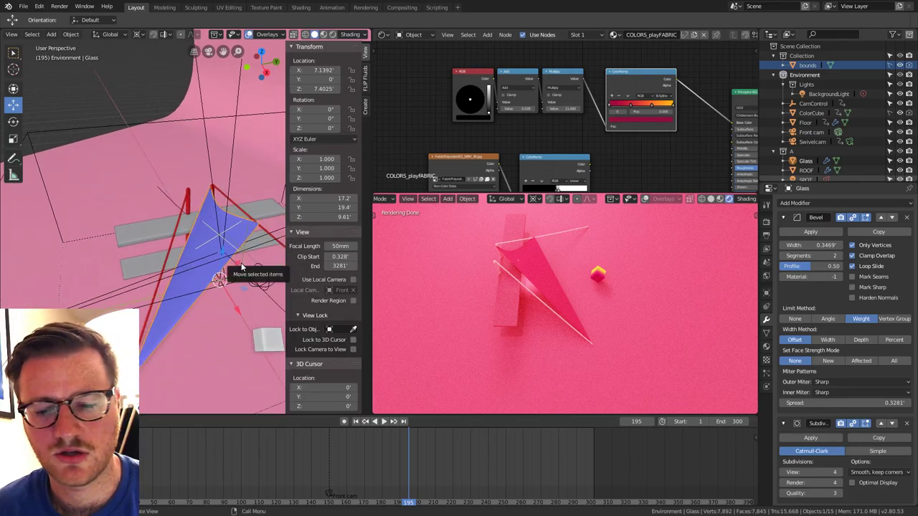
Try to mirror a linked duplicate of the Glass sheet along Y and apply its scale, and delete the duplicate.
key("shift+d")
right_click(271, 278)
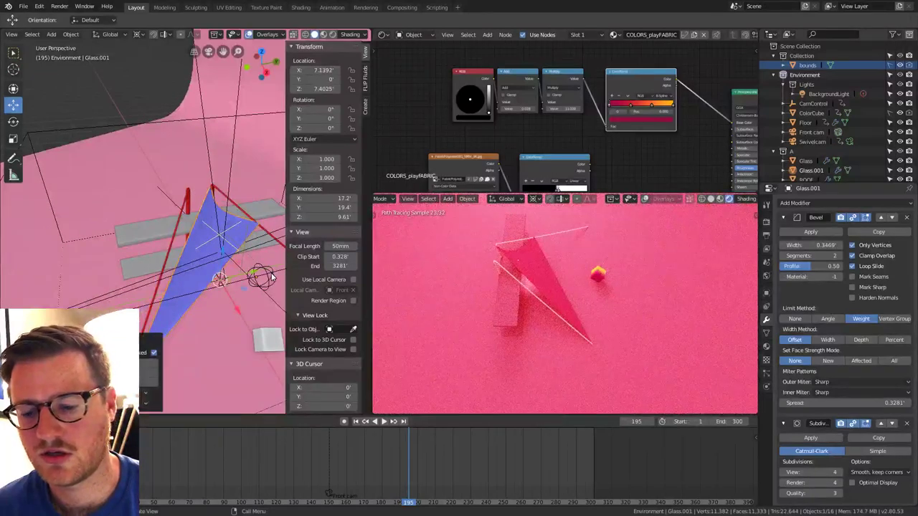
key("r")
key("z")
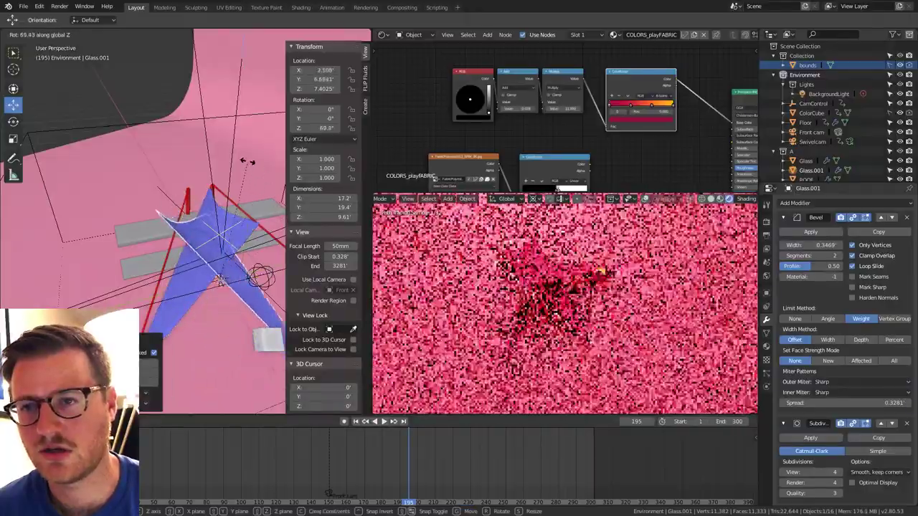
right_click(258, 175)
key("s")
key("y")
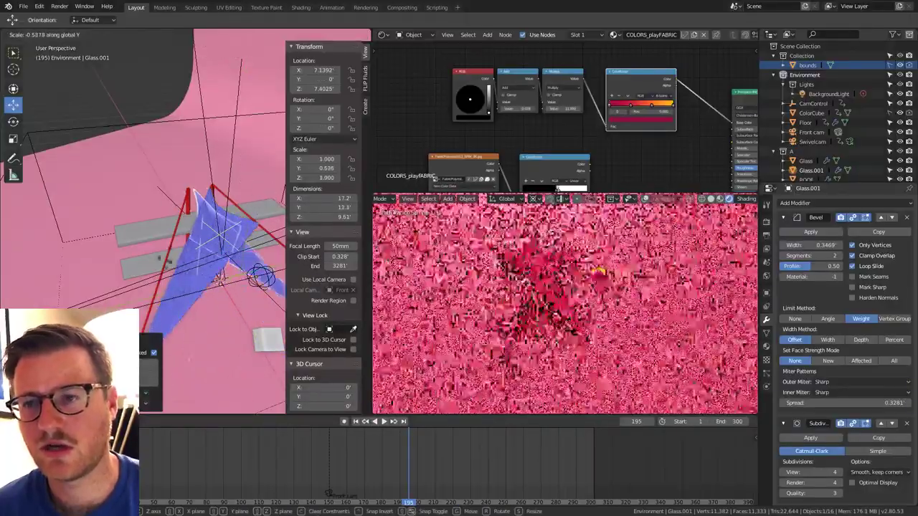
left_click(126, 281)
key("ctrl+a")
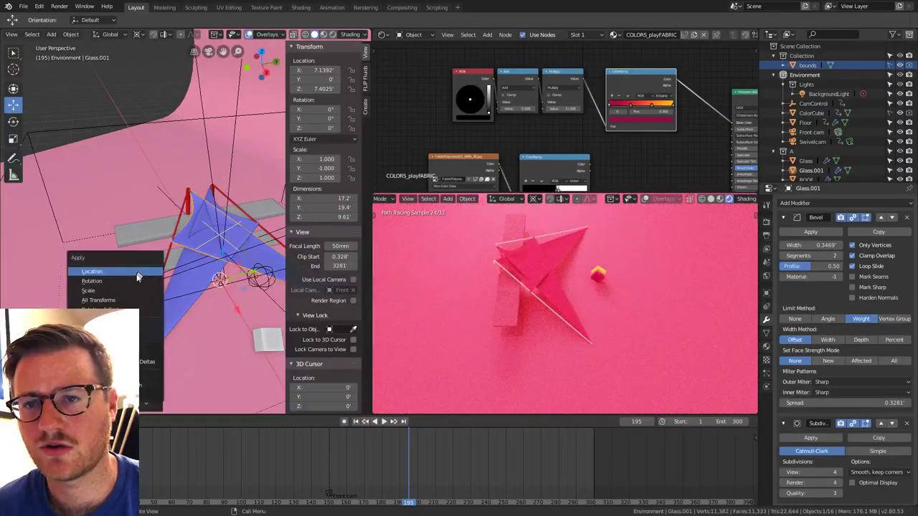
left_click(128, 290)
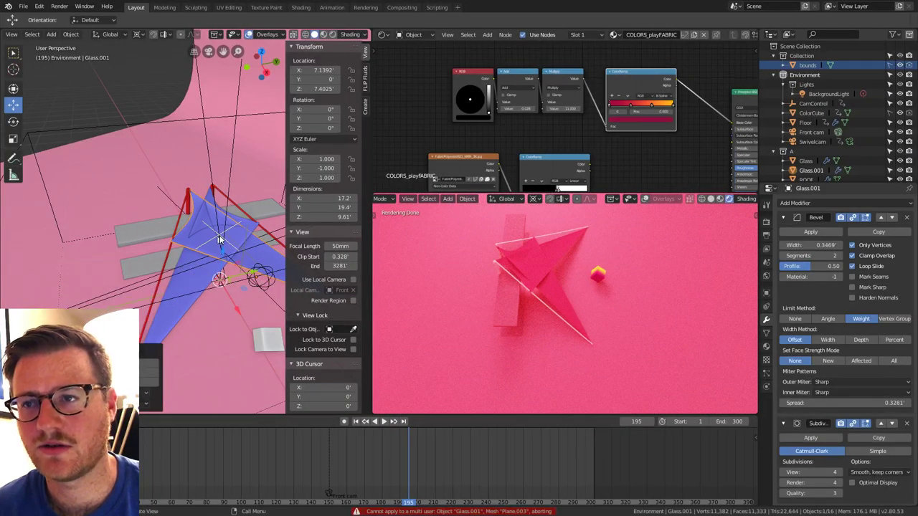
middle_click_drag(224, 253, 218, 231)
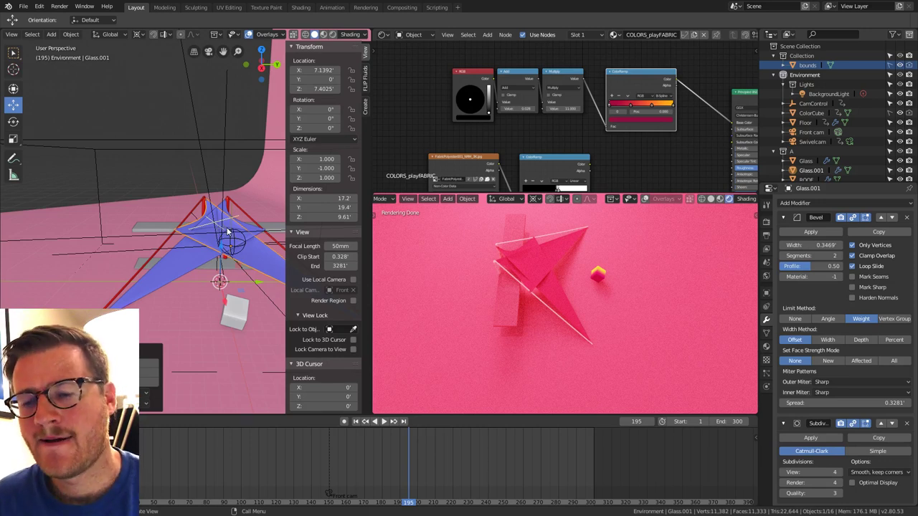
key("Delete")
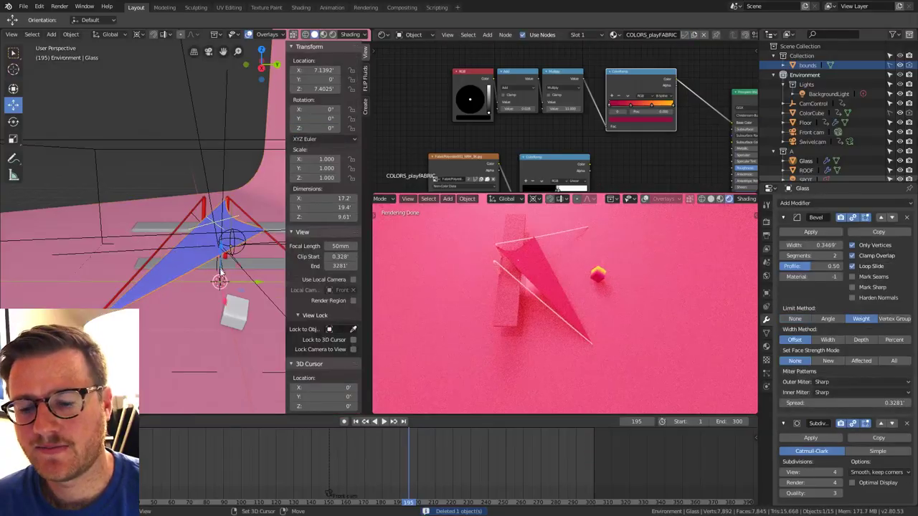
Duplicate the Glass sheet in place, mirror the copy with a Y scale of -1.000 about the 3D cursor, and apply its scale.
key("shift+d")
right_click(253, 245)
key("s")
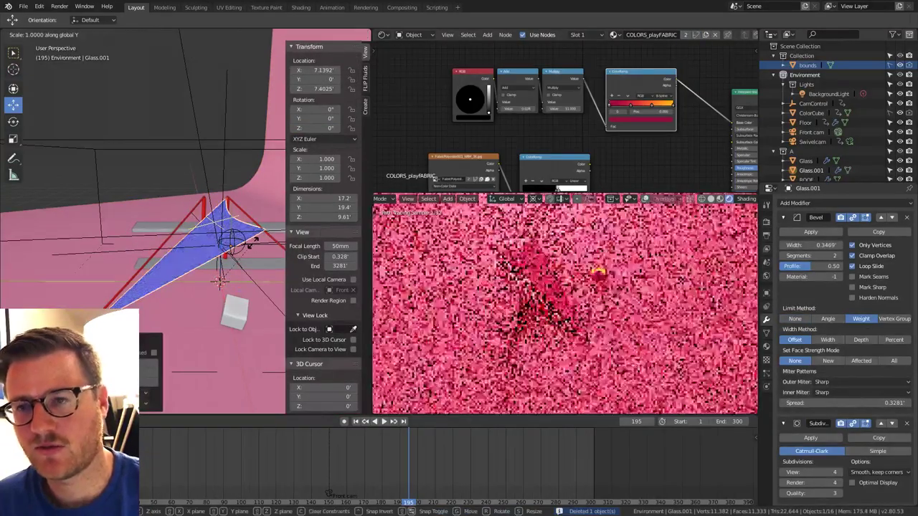
key("y")
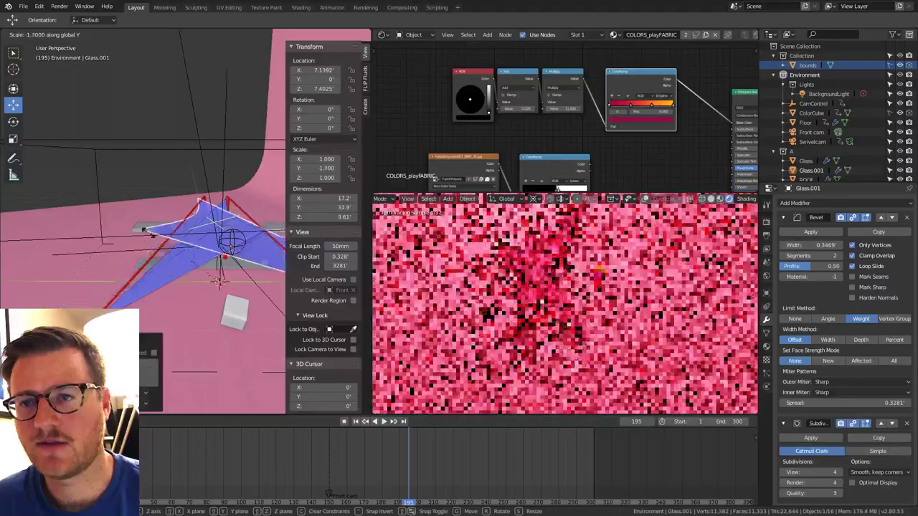
key("Escape")
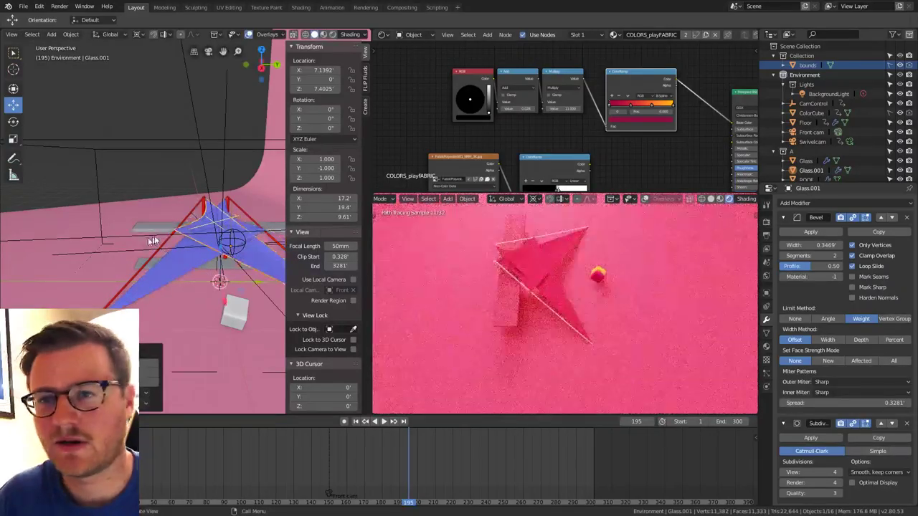
middle_click_drag(216, 237, 237, 218)
key("ctrl+a")
left_click(228, 242)
Select the mirrored sheet's three vertices near the poles and raise them about 1.89' along Z.
key("Tab")
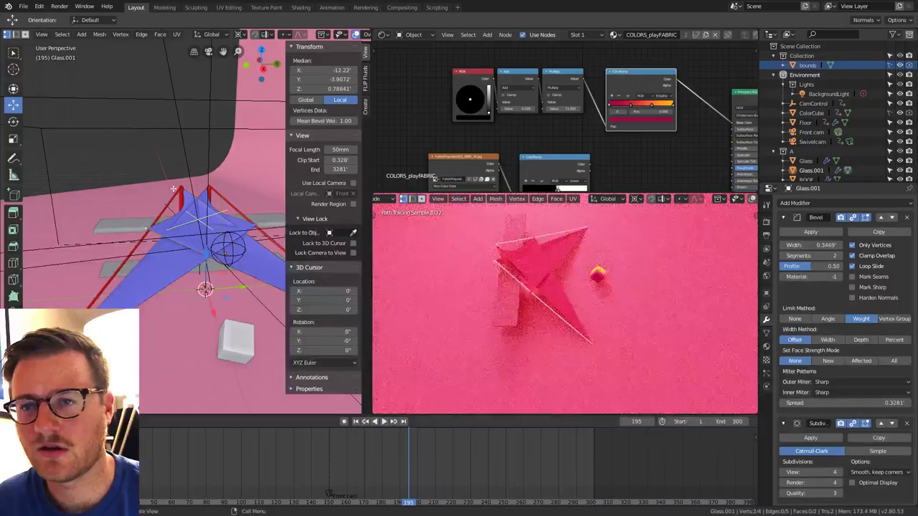
key("alt+z")
left_click(183, 212, "shift")
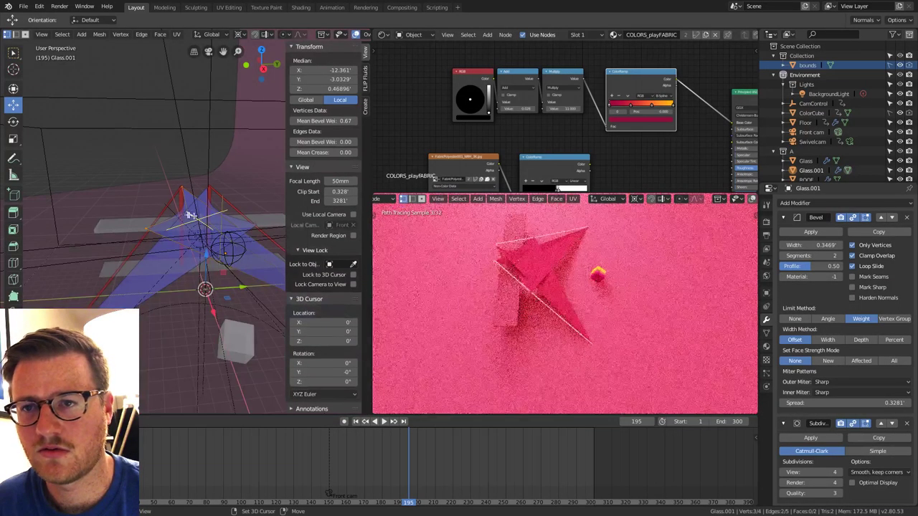
key("alt+z")
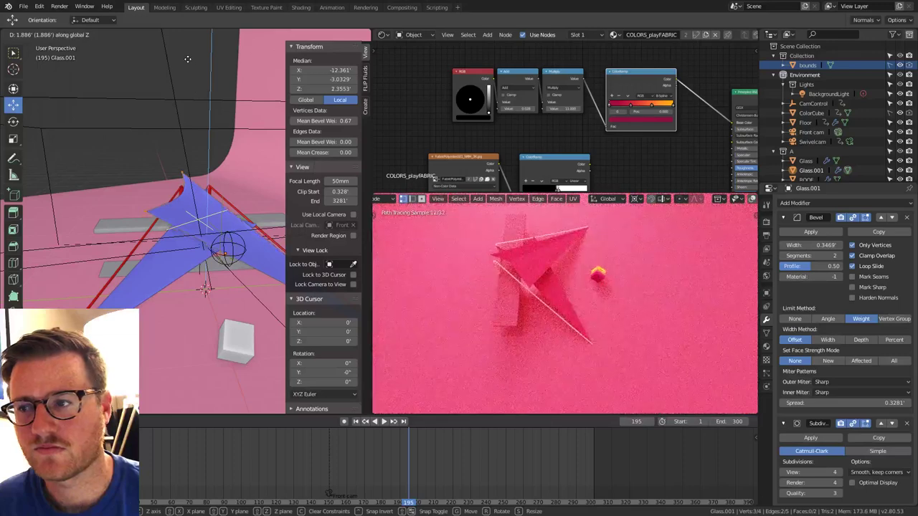
key("Tab")
Raise the top vertex of the red pole Skin.001 about 1.33' along Z, and return to the mirrored sheet.
middle_click_drag(177, 142, 246, 155)
left_click(161, 238)
key("Tab")
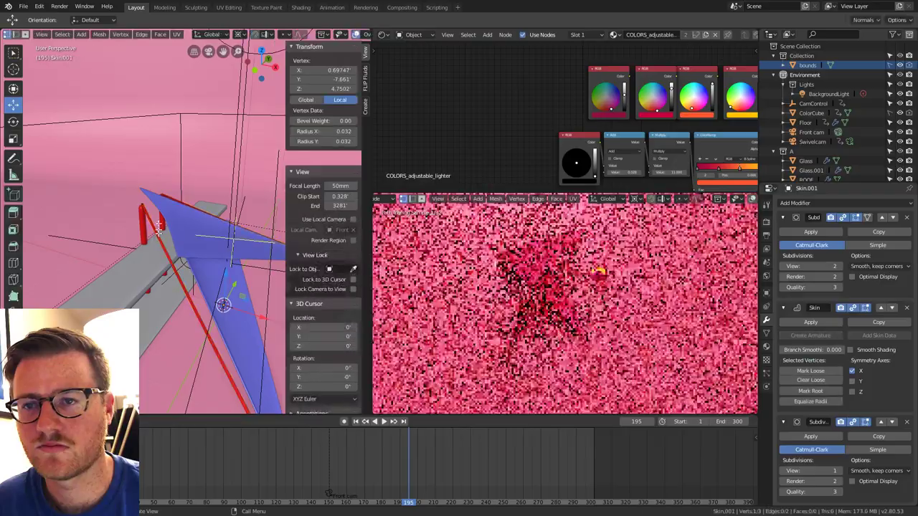
key("g")
key("z")
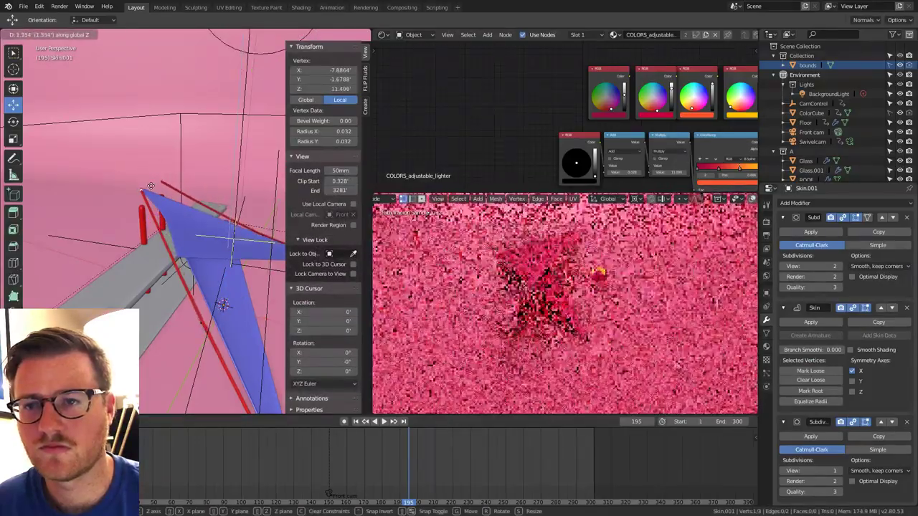
left_click(160, 193)
key("Tab")
left_click(180, 239)
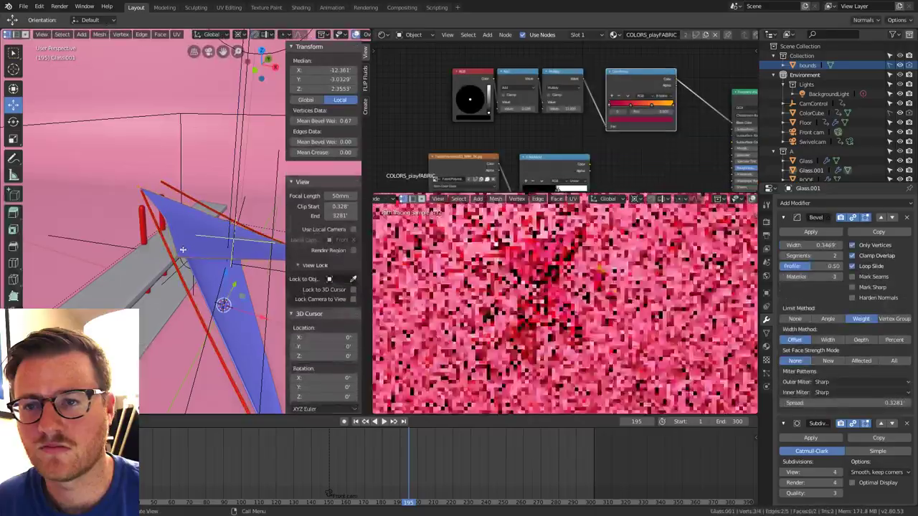
Lower the mirrored sheet's inner side corner vertex about 1.06' along Z.
key("Tab")
key("g")
key("z")
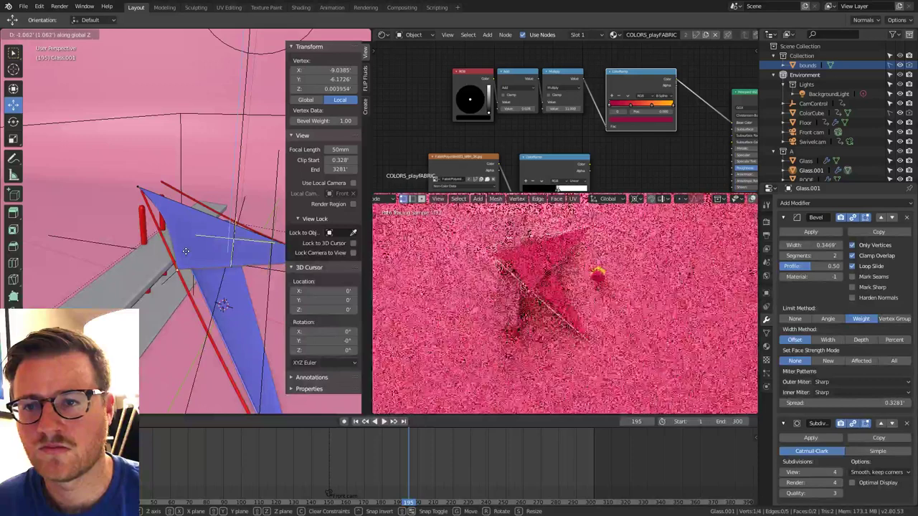
left_click(185, 251)
key("Tab")
Examine how the two sails and red poles sit together, from several angles and through the render camera.
middle_click_drag(186, 250, 133, 239)
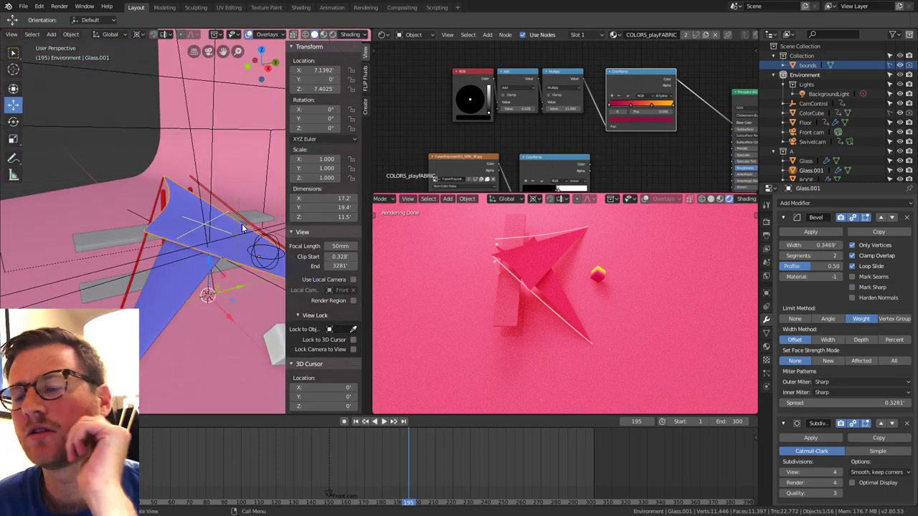
middle_click_drag(243, 228, 203, 255)
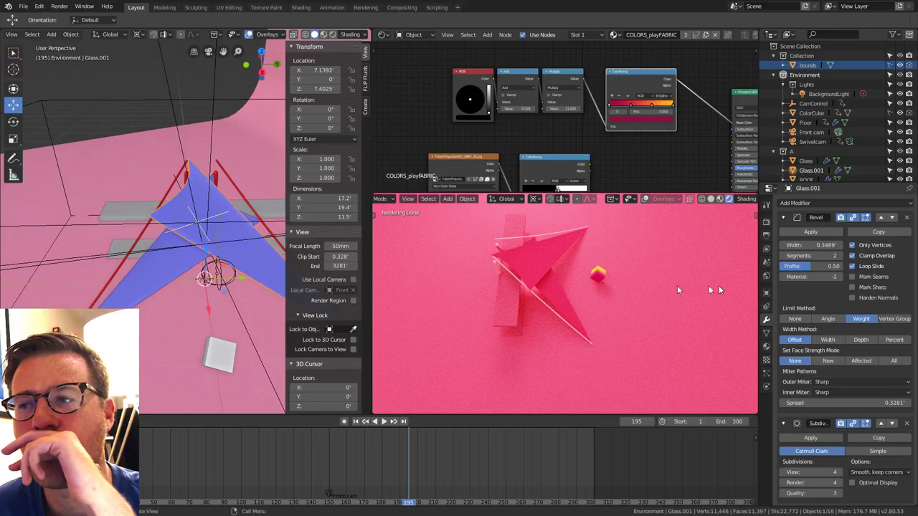
middle_click_drag(719, 286, 551, 272)
key("KP_0")
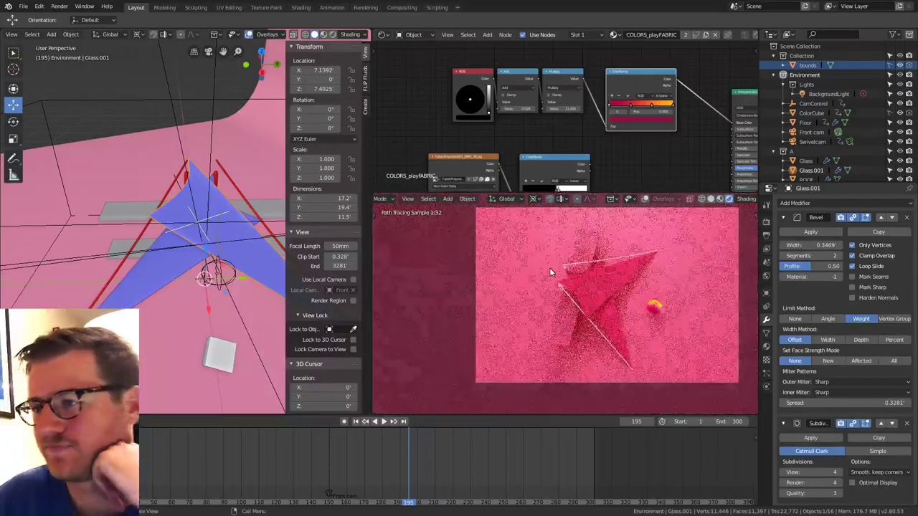
middle_click_drag(278, 259, 317, 230)
mouse_move(555, 309)
middle_mouse_down()
mouse_move(554, 271)
mouse_move(495, 288)
mouse_move(568, 301)
mouse_move(556, 300)
mouse_move(590, 294)
middle_mouse_up()
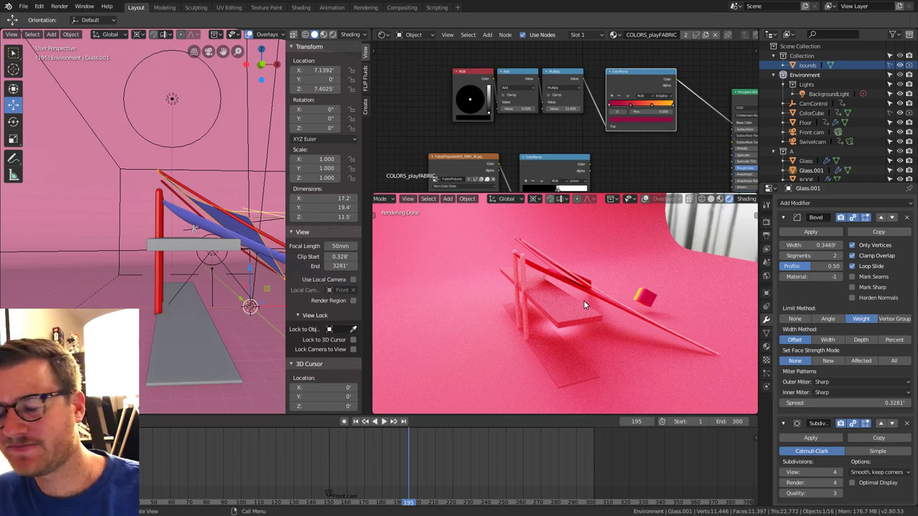
middle_click_drag(277, 241, 199, 228)
middle_click_drag(142, 232, 205, 279)
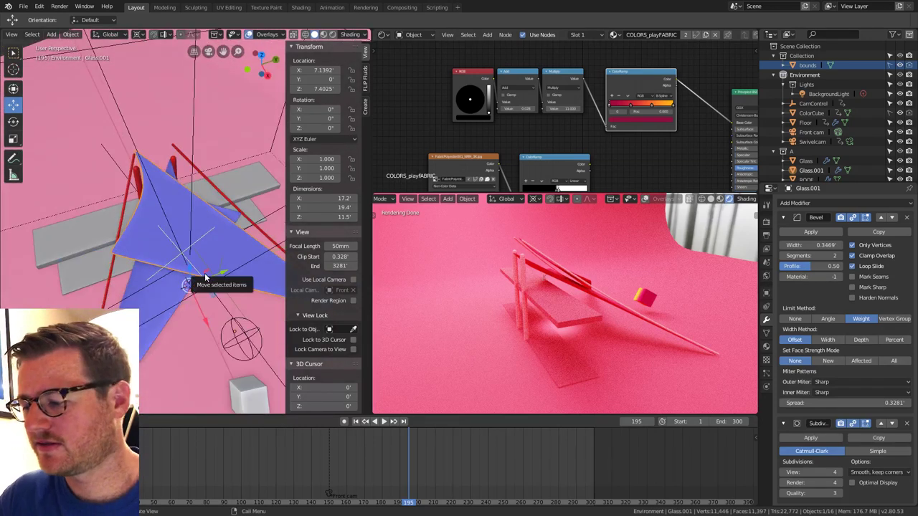
Slide the mirrored sheet's mid-edge vertex near the poles along its edge, then reposition it to about X -11.05', Y -2.39'.
key("KP_7")
scroll(206, 278, "up", 4)
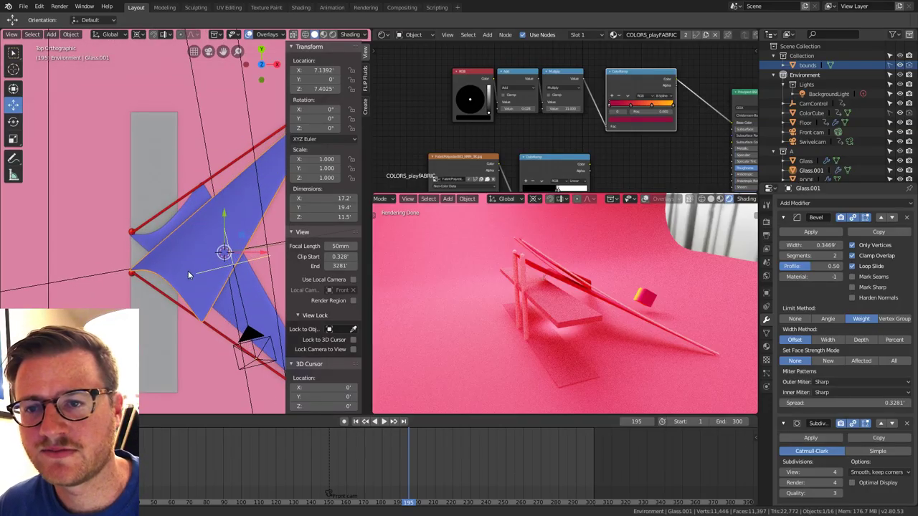
key("Tab")
left_click(169, 263)
key("alt+z")
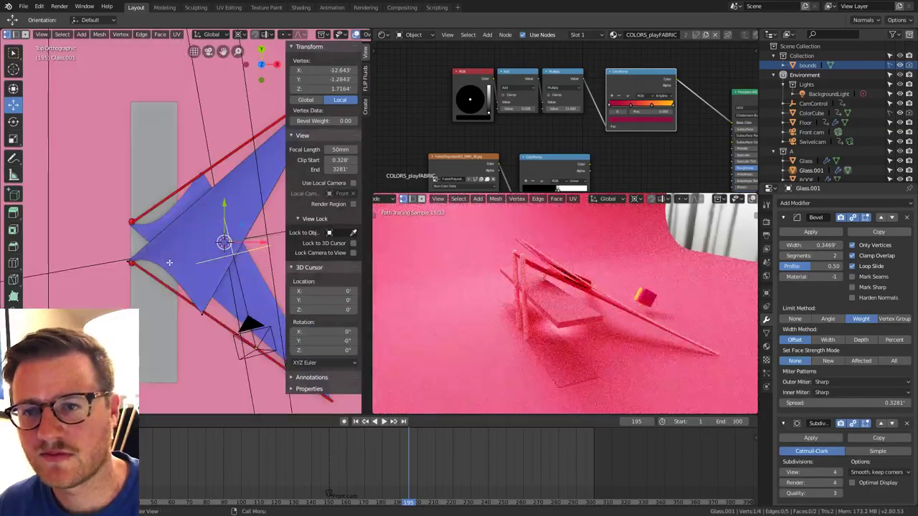
key("g")
key("g")
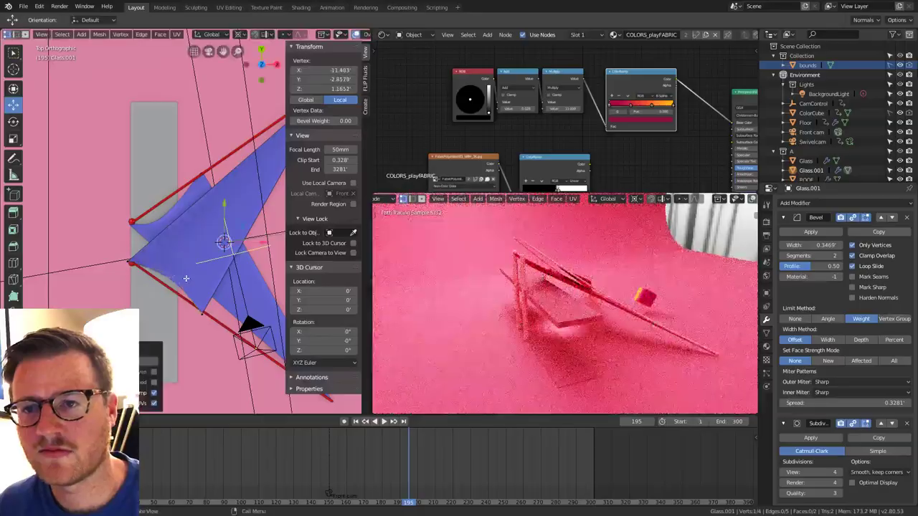
left_click(186, 278)
key("g")
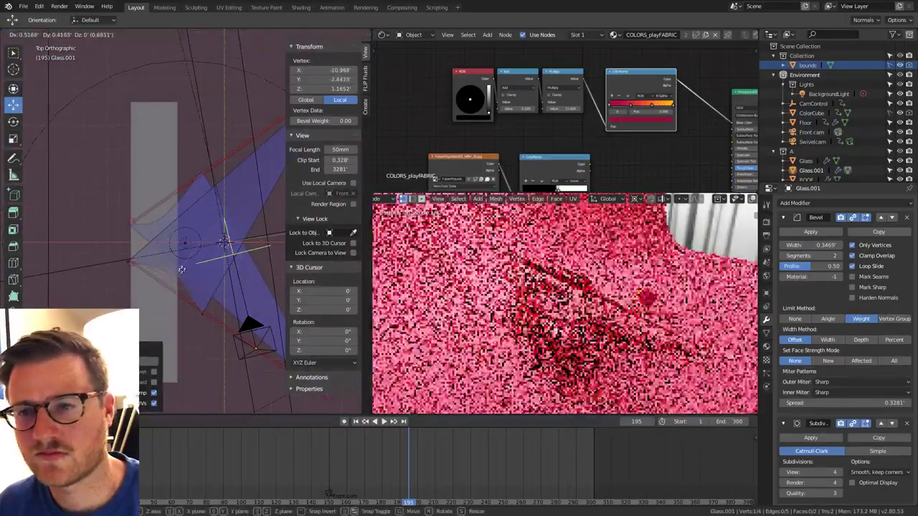
left_click(172, 265)
middle_click_drag(179, 273, 24, 228)
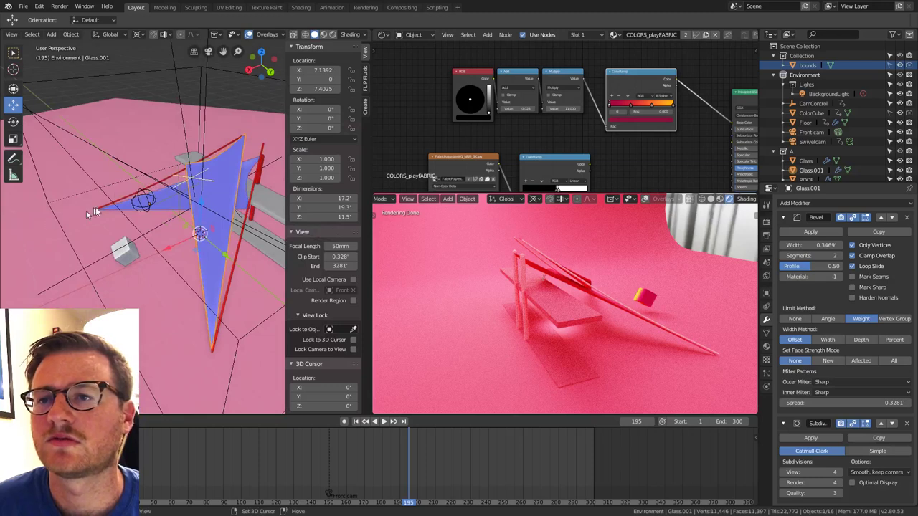
Delete the long sloping red poles that run along the sails' outer edges.
left_click(244, 233)
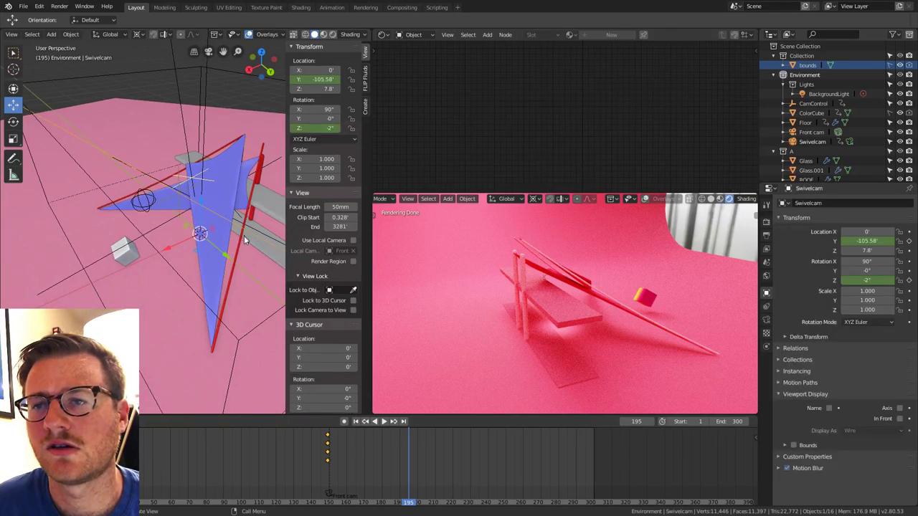
left_click(242, 240)
key("x")
key("Return")
middle_click_drag(242, 220, 255, 265)
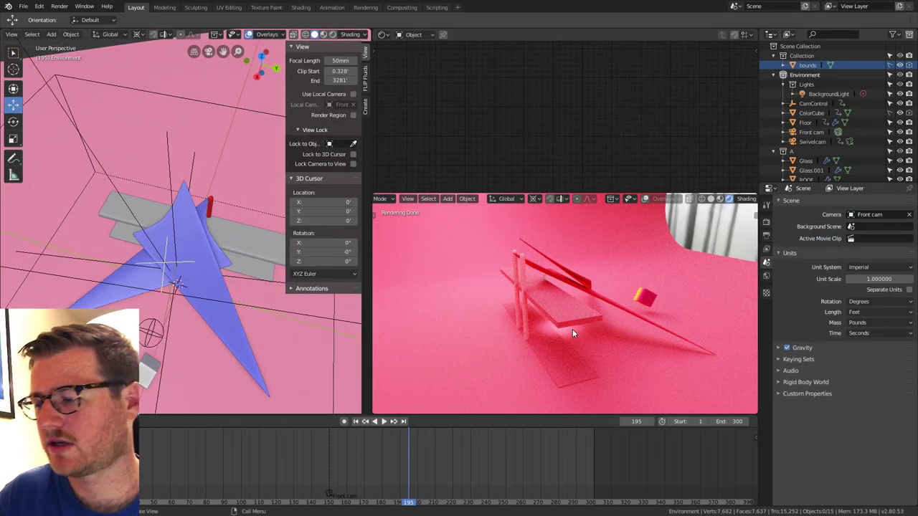
key("KP_0")
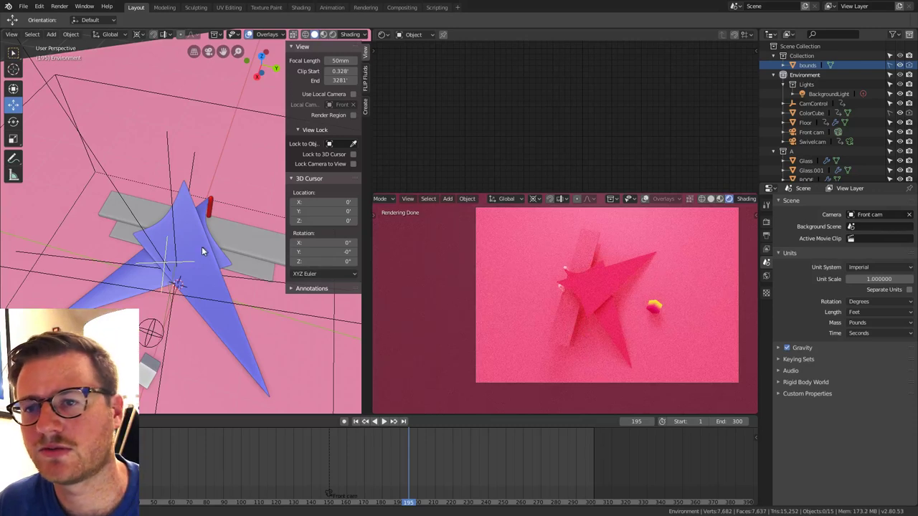
Try to slide the mirrored sheet's pointed corner vertex above the poles inward along its edge.
middle_click_drag(201, 246, 265, 265)
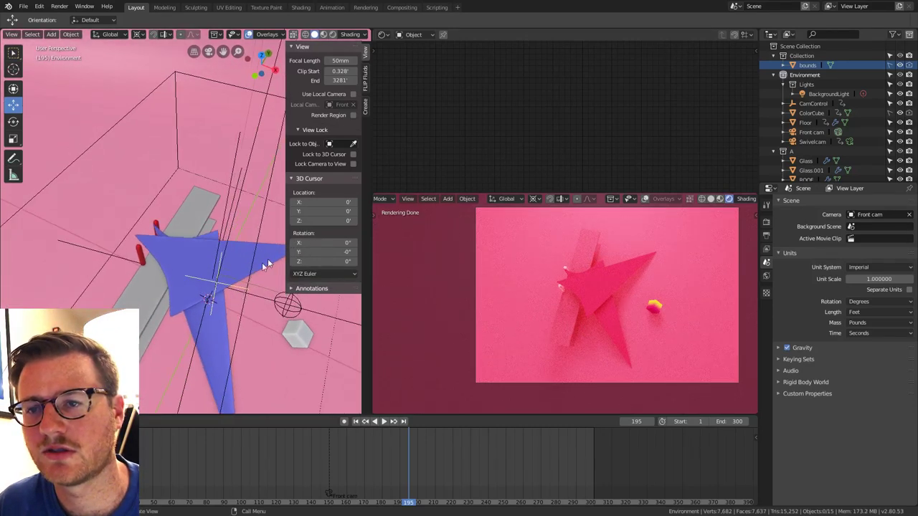
left_click(185, 307)
key("Tab")
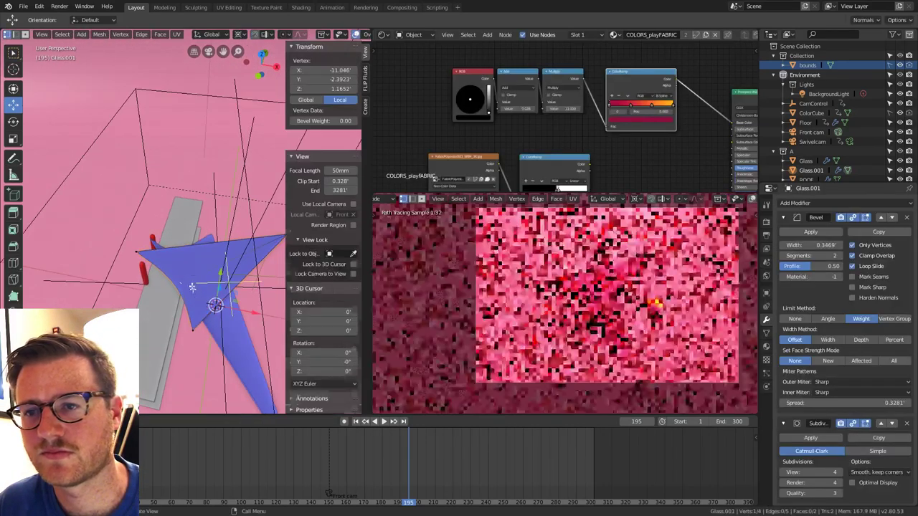
left_click(154, 251)
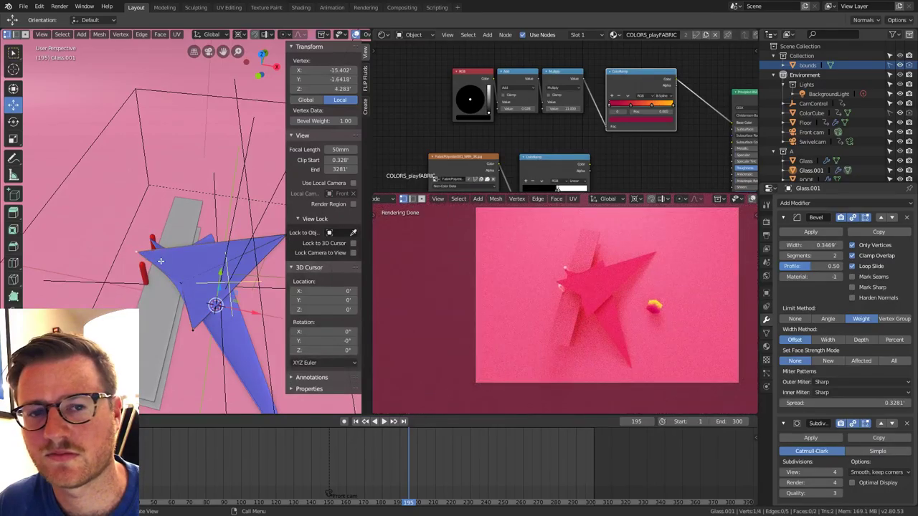
left_click(169, 257)
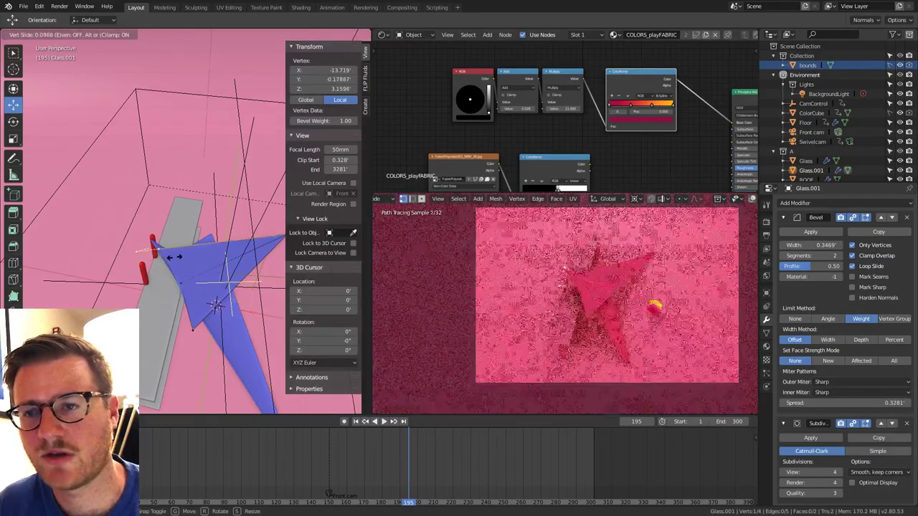
key("Tab")
Select the pair of vertical red poles and remove their Mirror modifier.
middle_click_drag(174, 268, 205, 235)
left_click(181, 261)
middle_click_drag(179, 263, 193, 290)
key("Tab")
key("Tab")
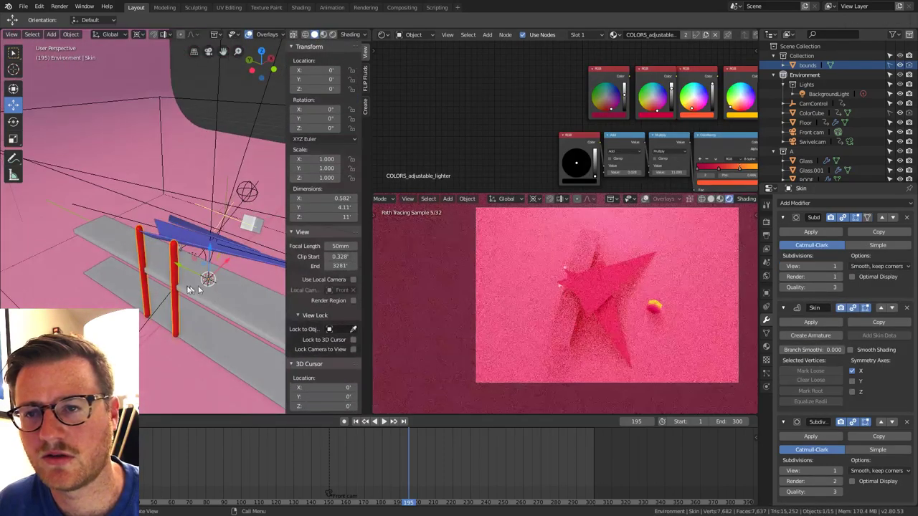
scroll(868, 330, "down", 5)
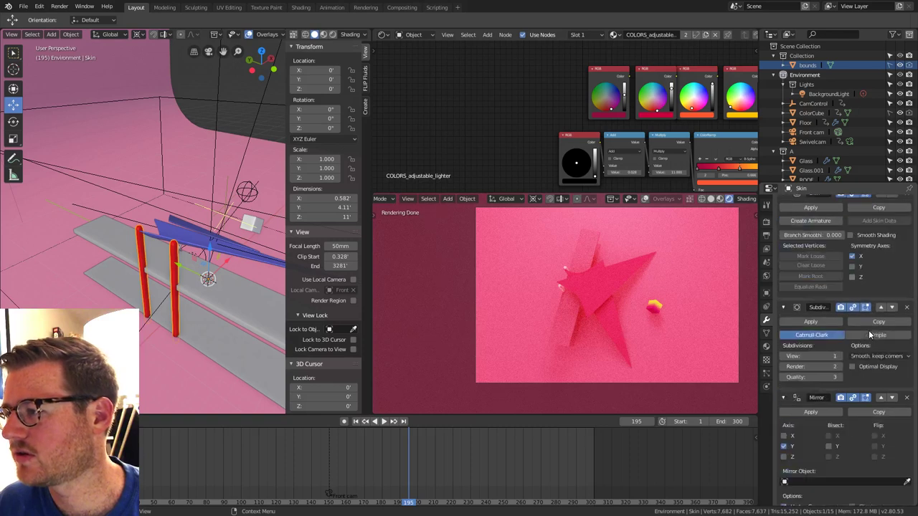
left_click(906, 316)
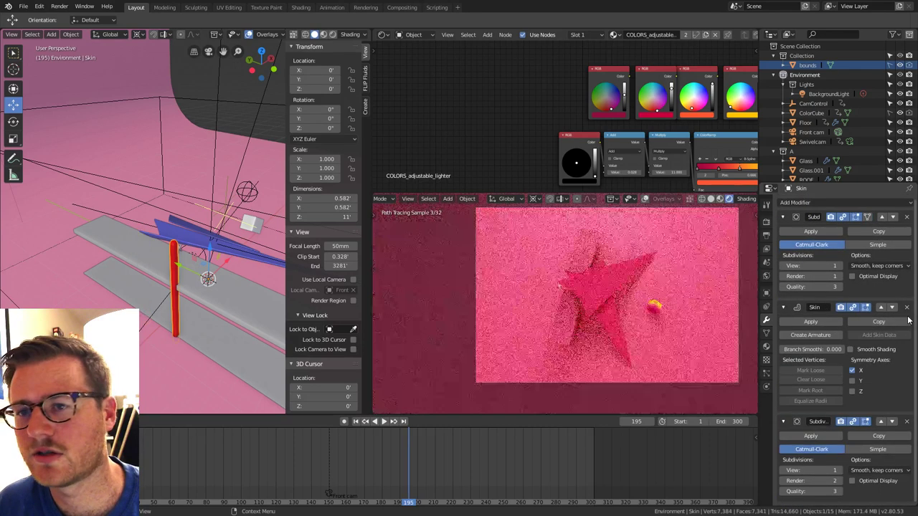
Move the remaining pole to about X -7.95', Y -1.50' at the mirrored sheet's tip, and place three duplicates at the sails' other near corners.
middle_click_drag(205, 272, 232, 262)
key("Tab")
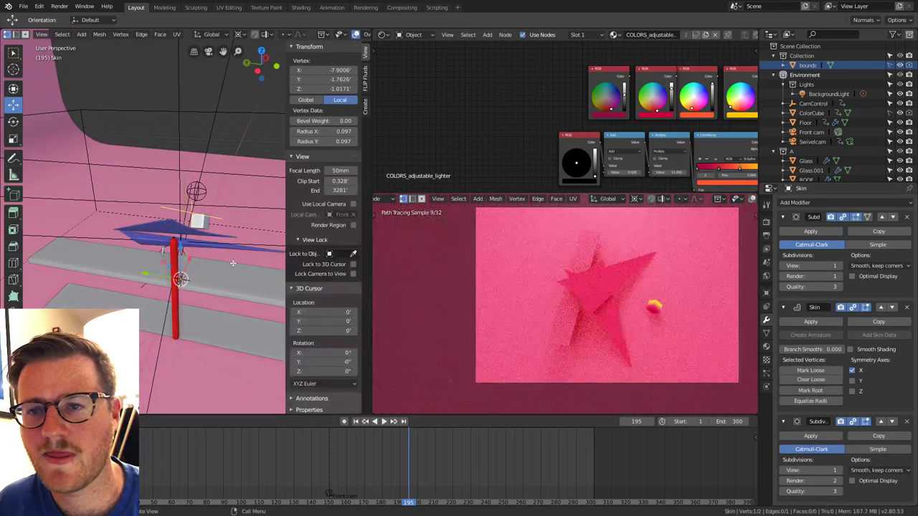
key("KP_7")
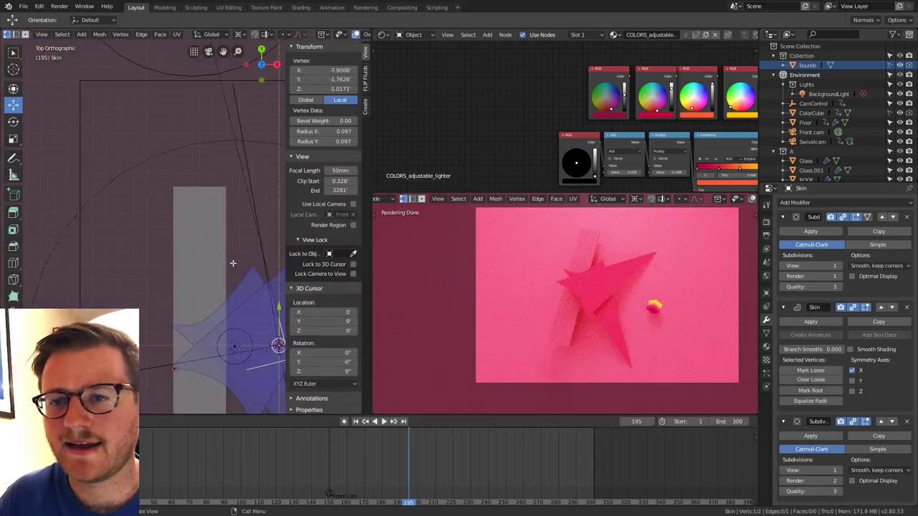
middle_click_drag(233, 263, 227, 203, "shift")
key("a")
key("g")
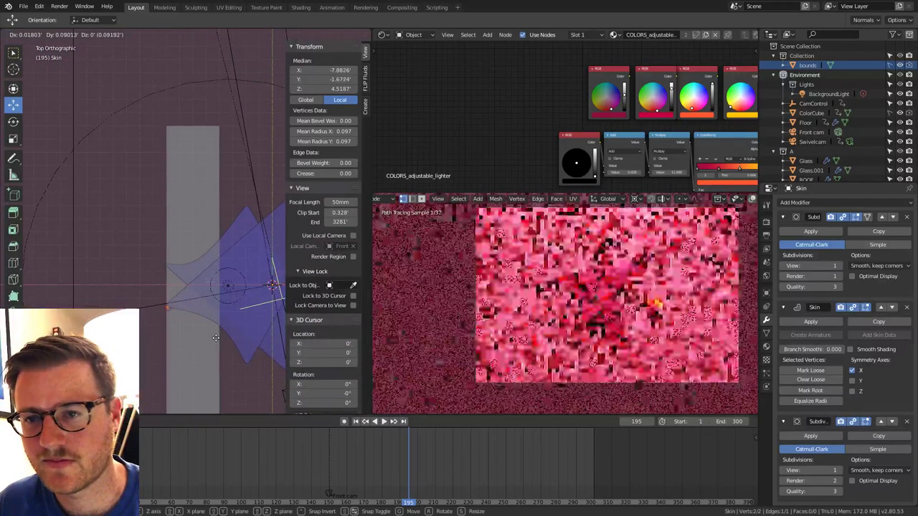
left_click(223, 316)
middle_click_drag(224, 316, 172, 268, "shift")
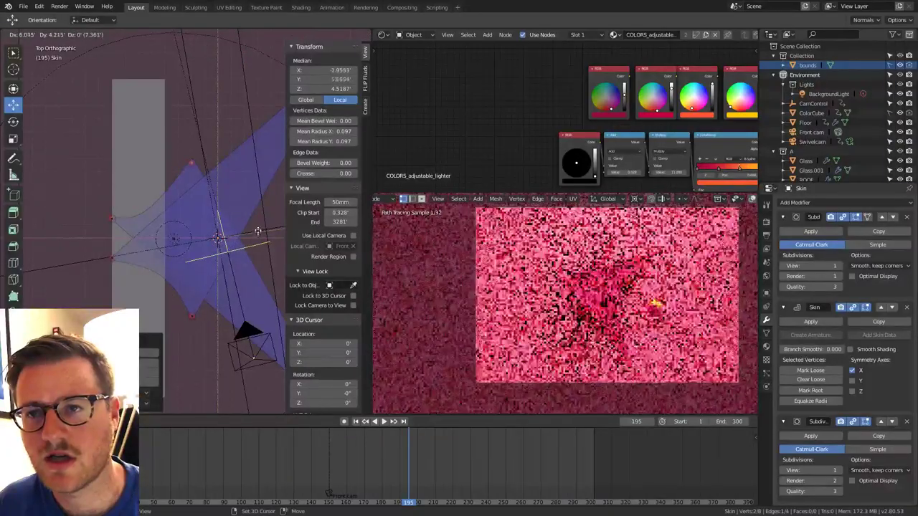
Pull the Glass sheet's mid-edge vertex inward and move the mirrored sheet's matching vertex to about X -10.90', Y -2.71'.
left_click(153, 215)
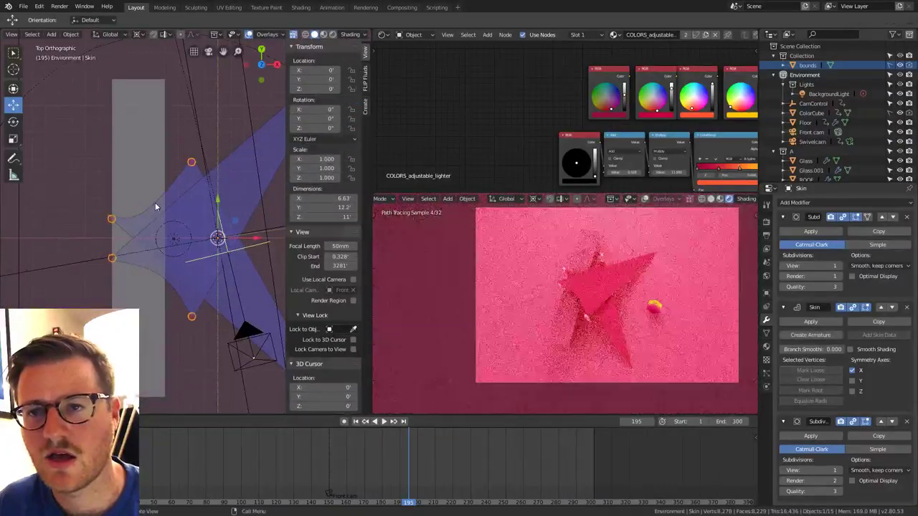
key("g")
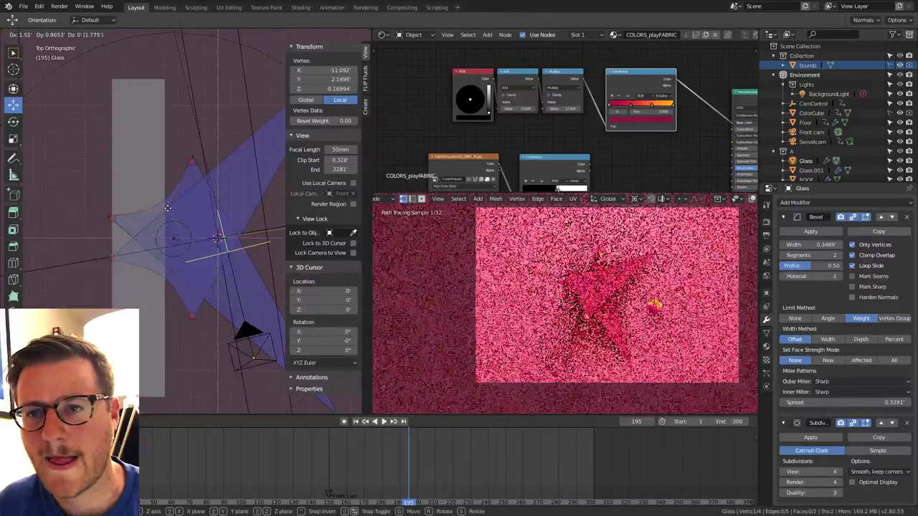
left_click(167, 273)
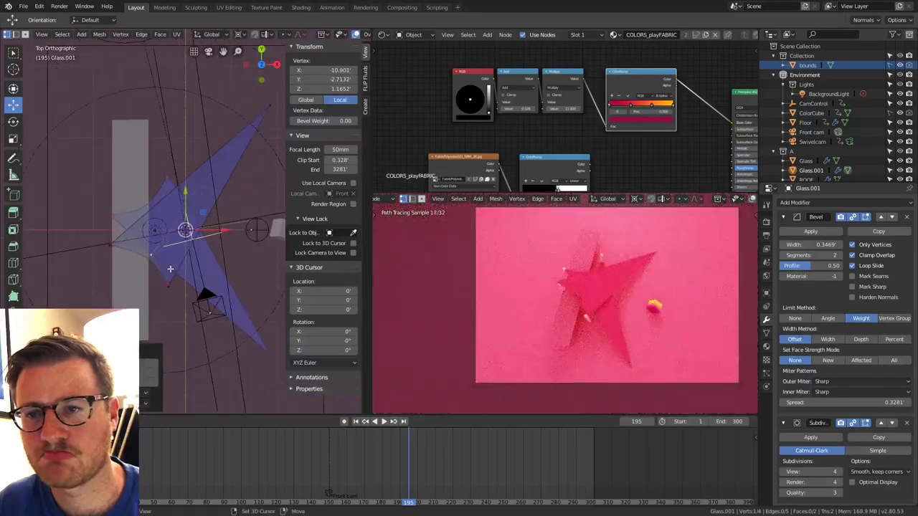
key("Tab")
Lower the top vertex of the pole at the mirrored sheet's side corner about 2.62' along Z.
middle_click_drag(186, 287, 140, 215)
left_click(139, 229)
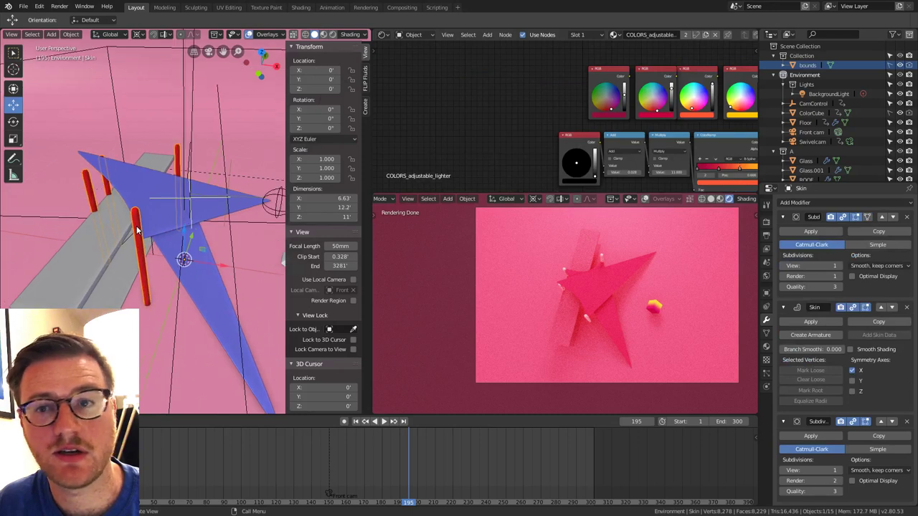
key("Tab")
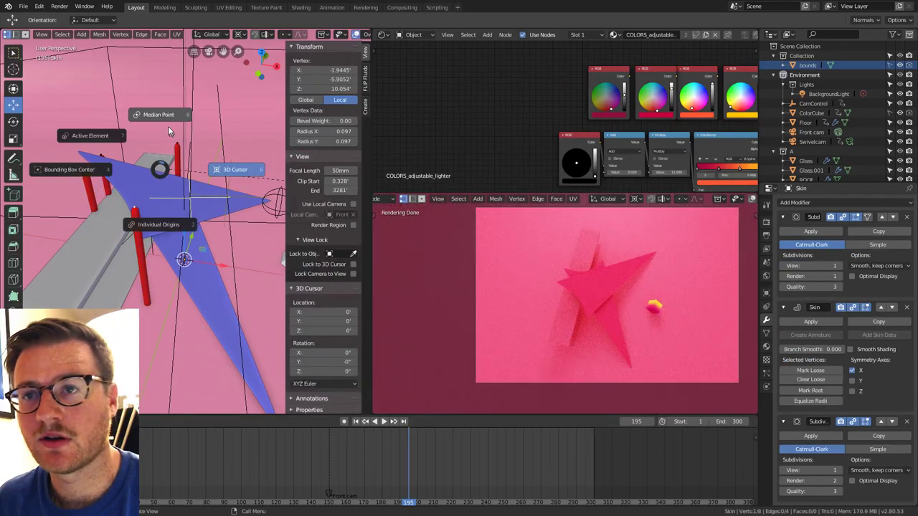
key("g")
key("z")
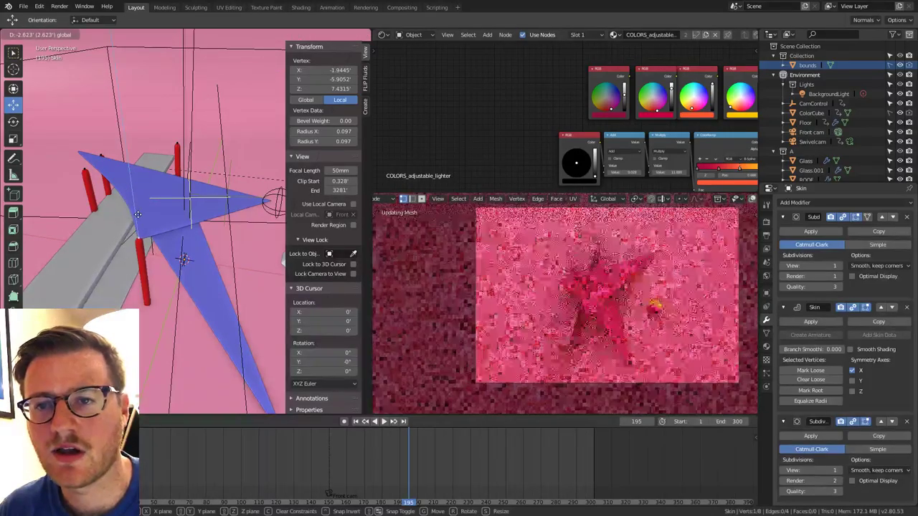
left_click(125, 263)
Raise the top vertex of the pole at the mirrored sheet's tip to about Z 11.56'.
middle_click_drag(125, 263, 199, 227)
middle_click_drag(86, 259, 137, 269, "shift")
left_click(125, 225)
key("g")
key("z")
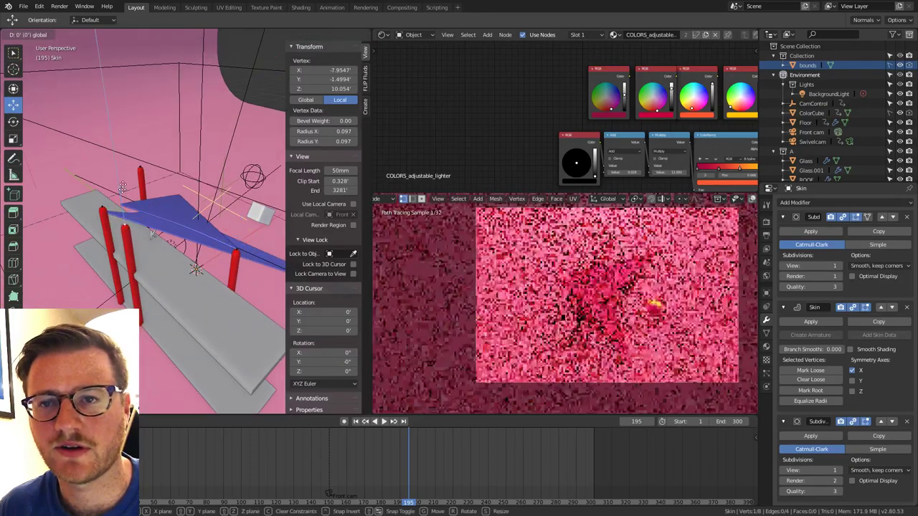
left_click(124, 177)
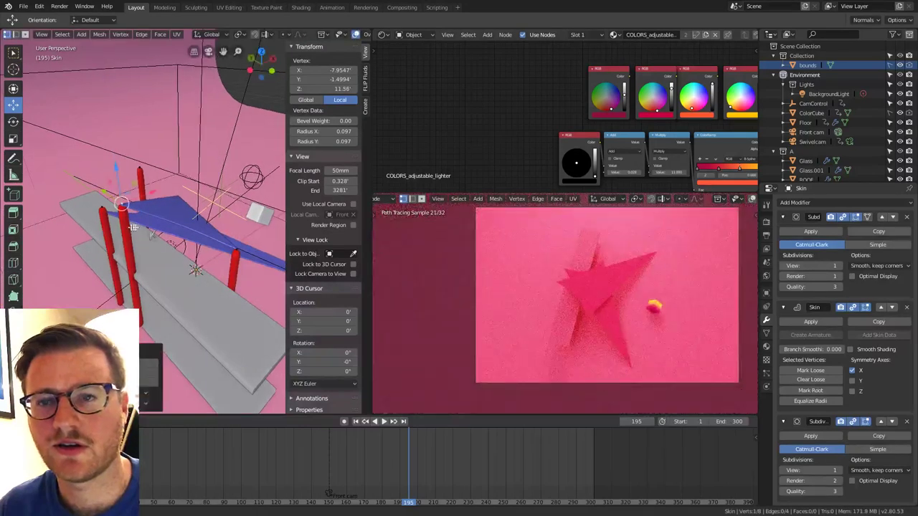
Lower the top vertex of the neighbouring pole at the Glass sheet's tip to about Z 9.70'.
middle_click_drag(134, 227, 116, 194)
left_click(105, 219)
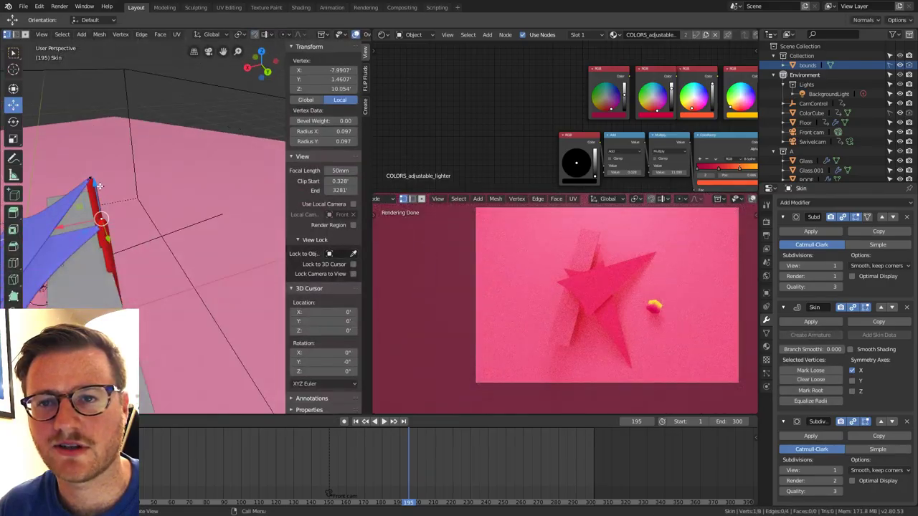
left_click_drag(96, 186, 99, 240)
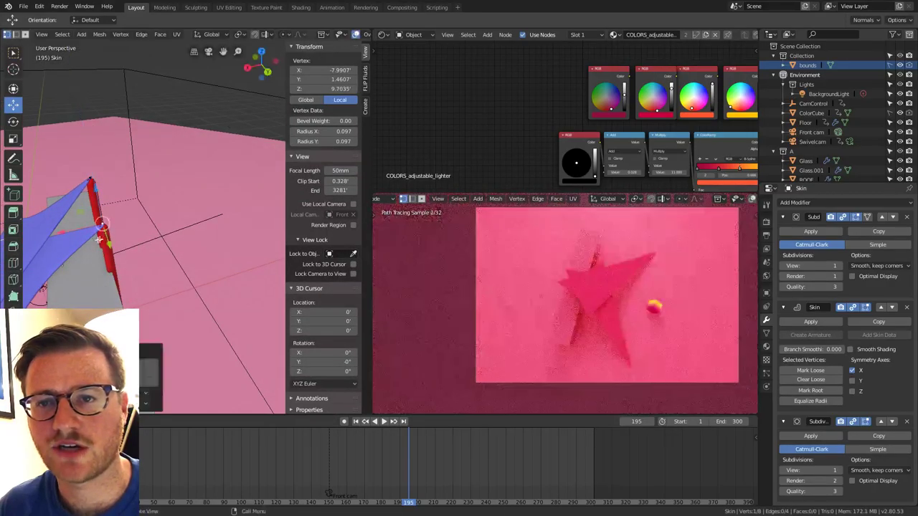
Lower the top vertex of the pole at the Glass sheet's side corner to about Z 6.56'.
middle_click_drag(98, 239, 211, 245)
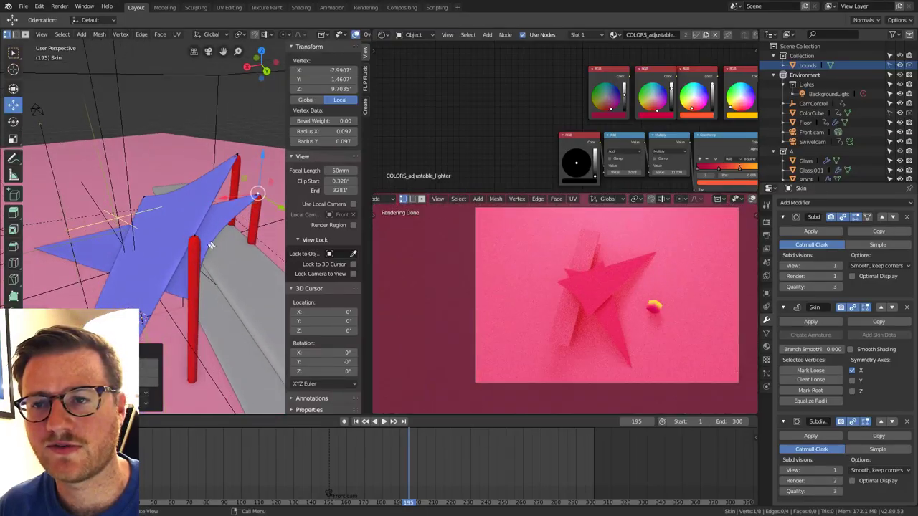
key("g")
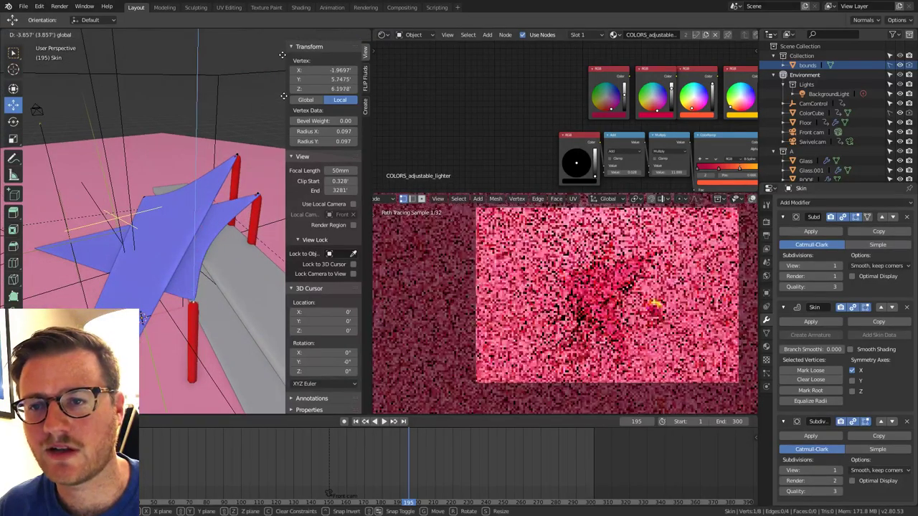
left_click(100, 257)
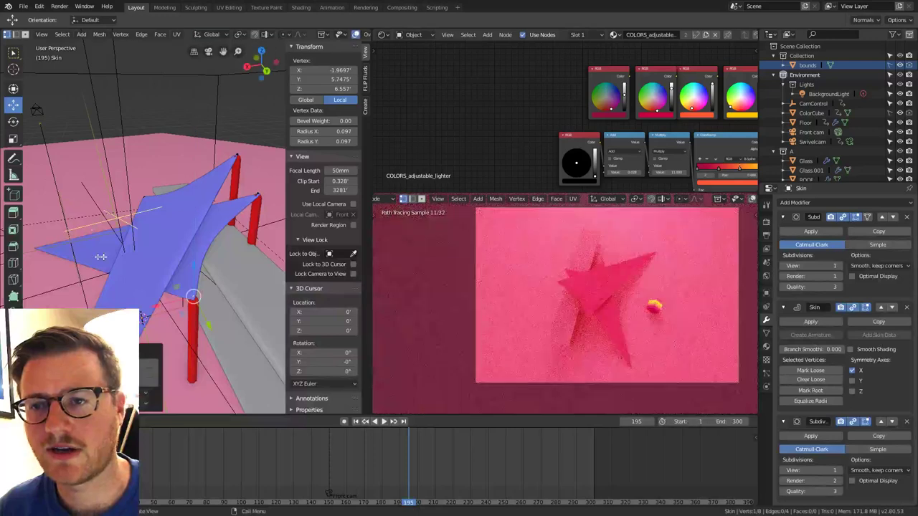
Adjust the height of the Glass sheet's mid-edge vertex along Z.
middle_click_drag(101, 257, 222, 247)
scroll(238, 167, "down", 7)
scroll(208, 198, "up", 5)
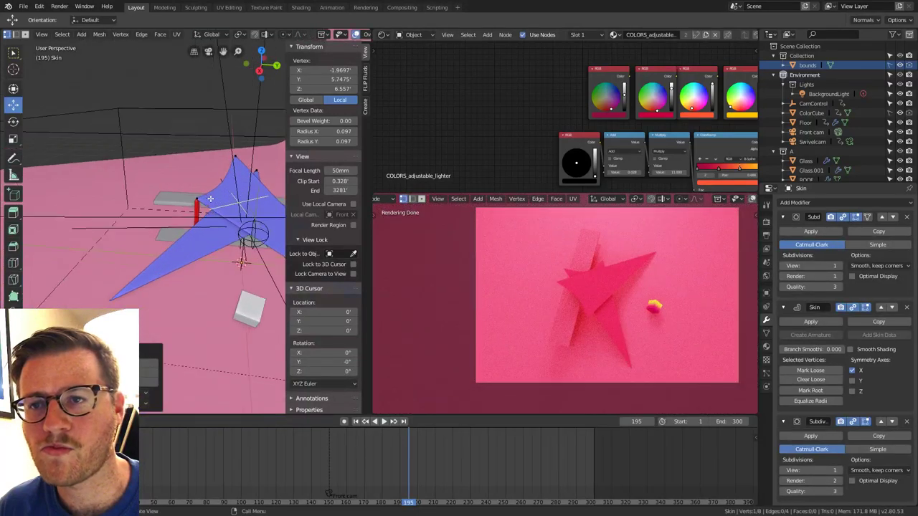
scroll(174, 201, "up", 4)
middle_click_drag(209, 199, 190, 187, "shift")
left_click(163, 218)
key("alt+z")
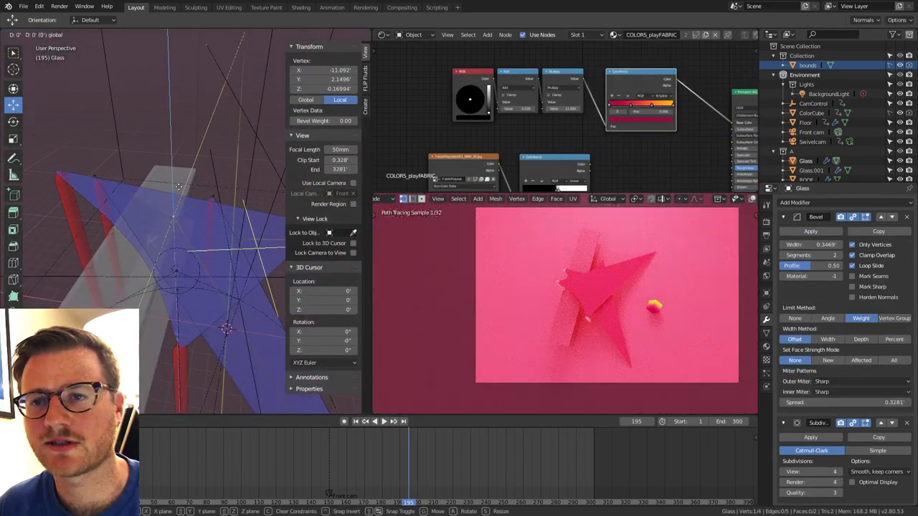
key("Tab")
key("alt+z")
Lower the mirrored sheet's mid-edge vertex about 0.99' along Z to about Z 0.17'.
middle_click_drag(200, 228, 221, 224)
left_click(221, 223)
key("Tab")
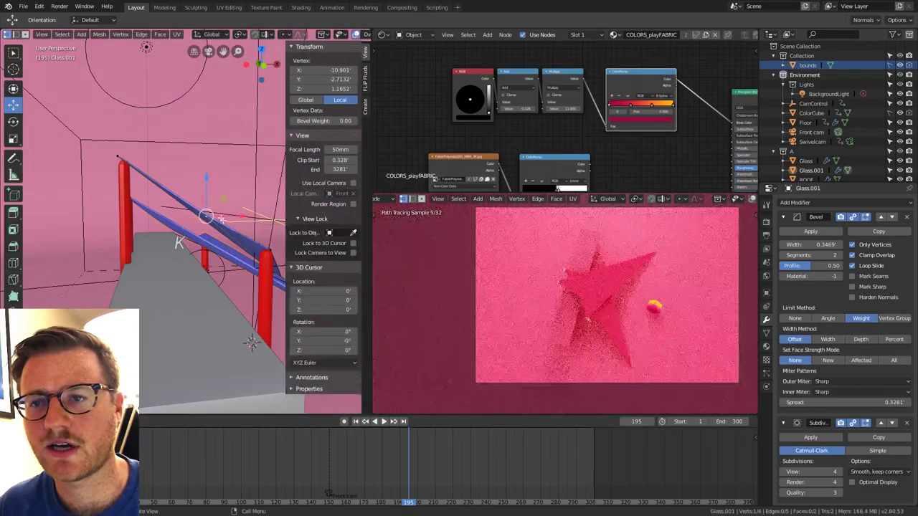
key("g")
key("z")
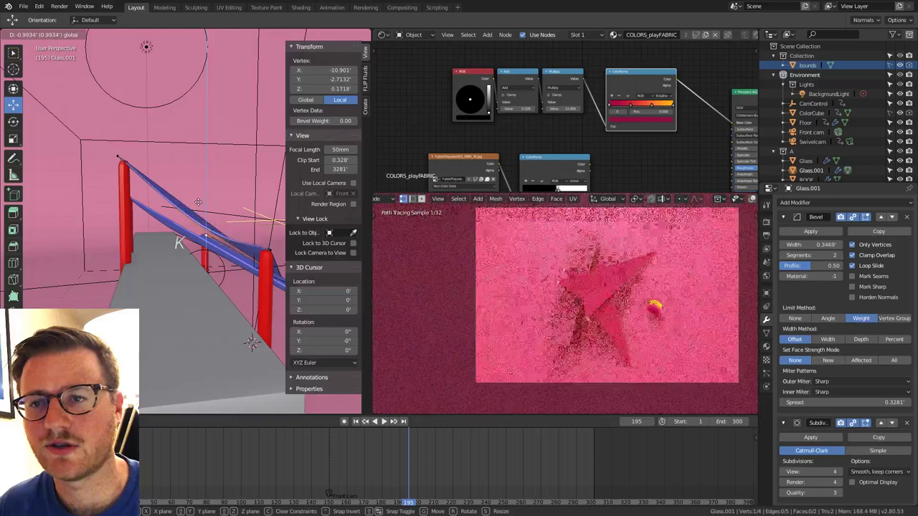
left_click(198, 202)
middle_click_drag(198, 202, 311, 207)
key("Tab")
scroll(311, 207, "down", 1)
middle_click_drag(239, 236, 156, 222)
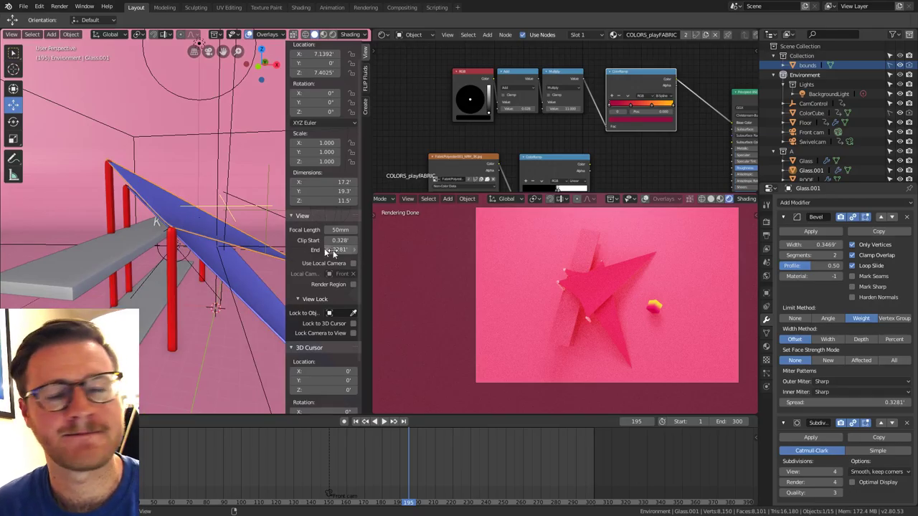
Examine the COLORS_playFABRIC shader nodes and compare them with the floor's COLORS_adjustable material.
middle_click_drag(649, 316, 610, 232)
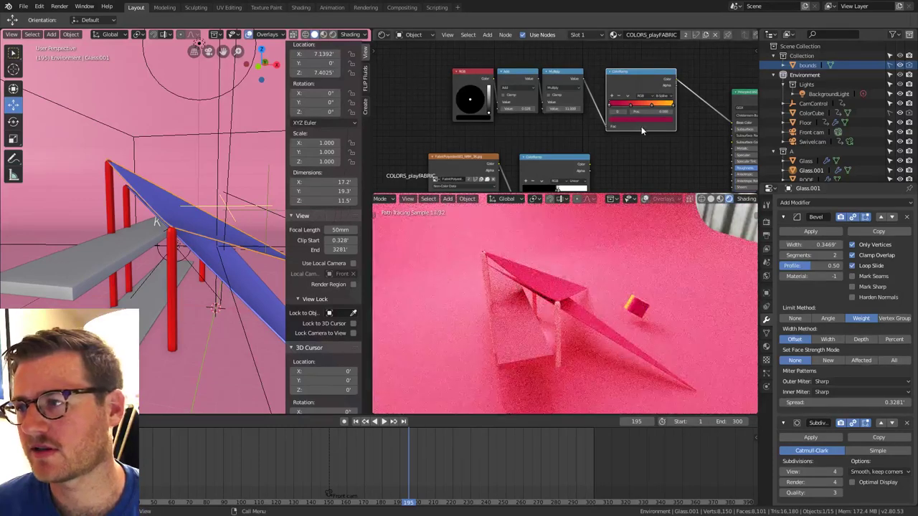
middle_click_drag(642, 126, 591, 75)
middle_click_drag(653, 189, 671, 114)
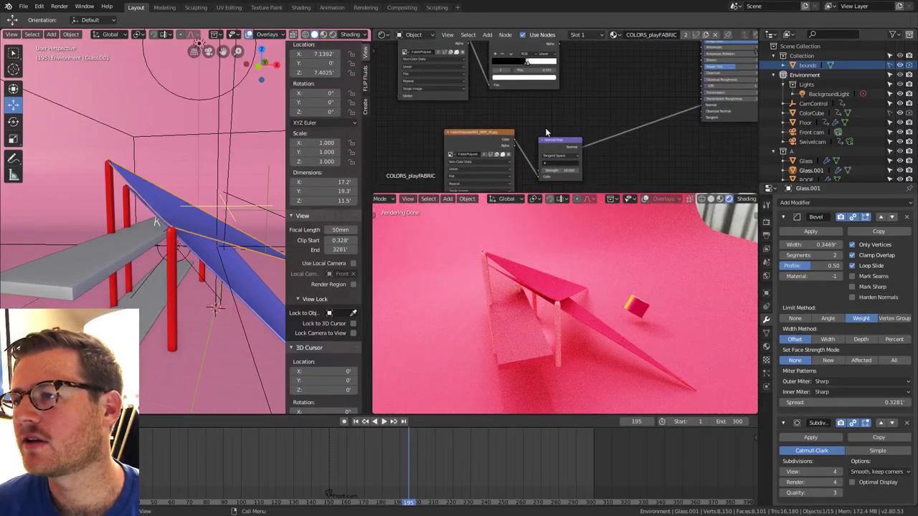
middle_click_drag(567, 51, 561, 98)
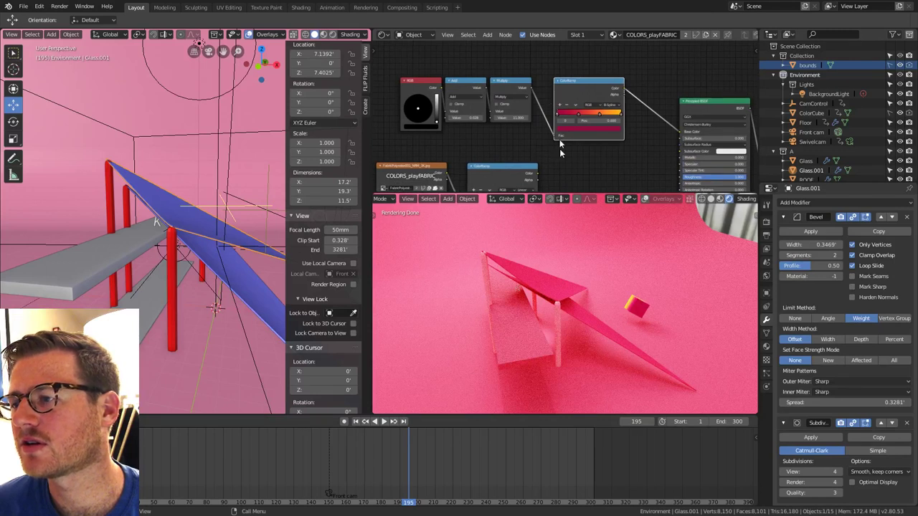
left_click(593, 231)
middle_click_drag(649, 182, 543, 135)
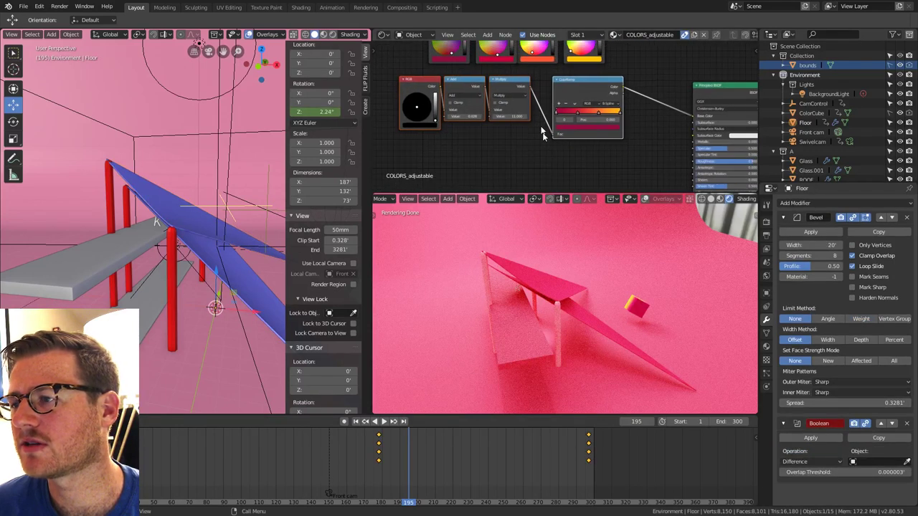
left_click(239, 242)
middle_click_drag(523, 168, 583, 144)
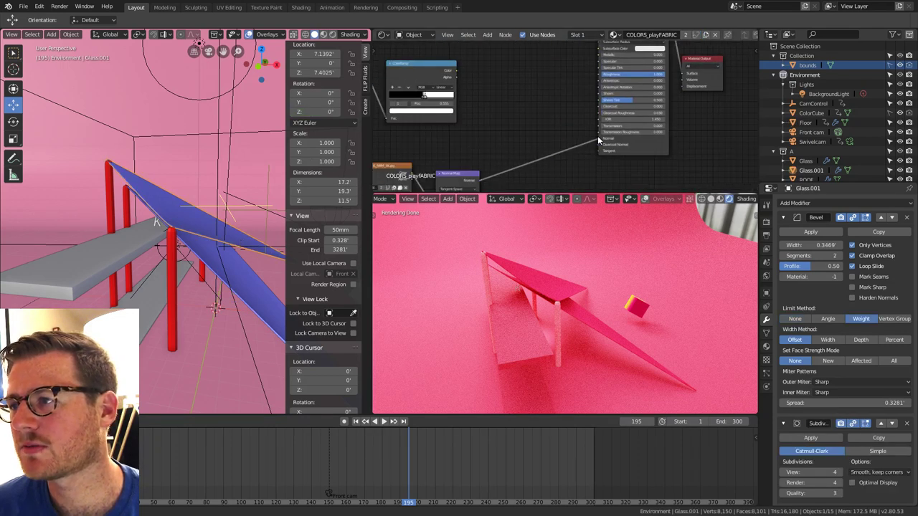
Disconnect the normal map from the fabric's Principled BSDF and compare the shader settings with the floor material's.
left_click_drag(599, 141, 585, 137)
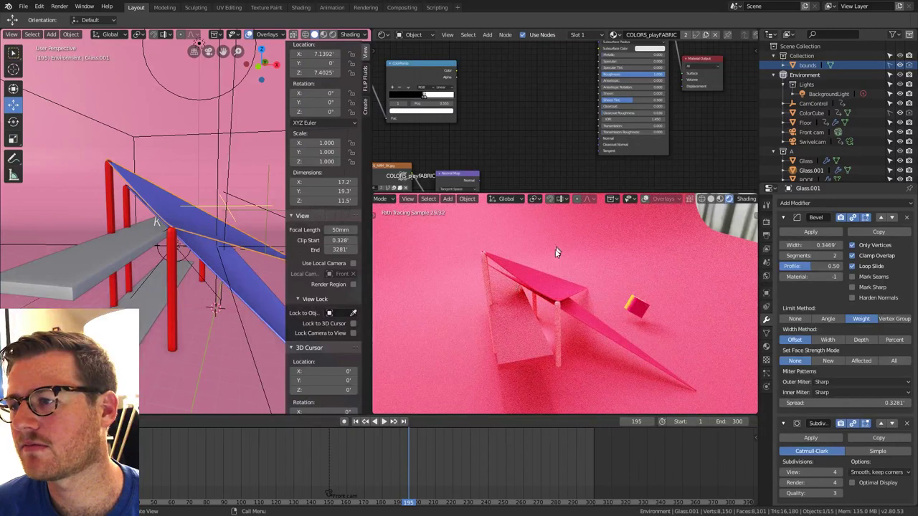
left_click(257, 160)
middle_click_drag(576, 121, 527, 119)
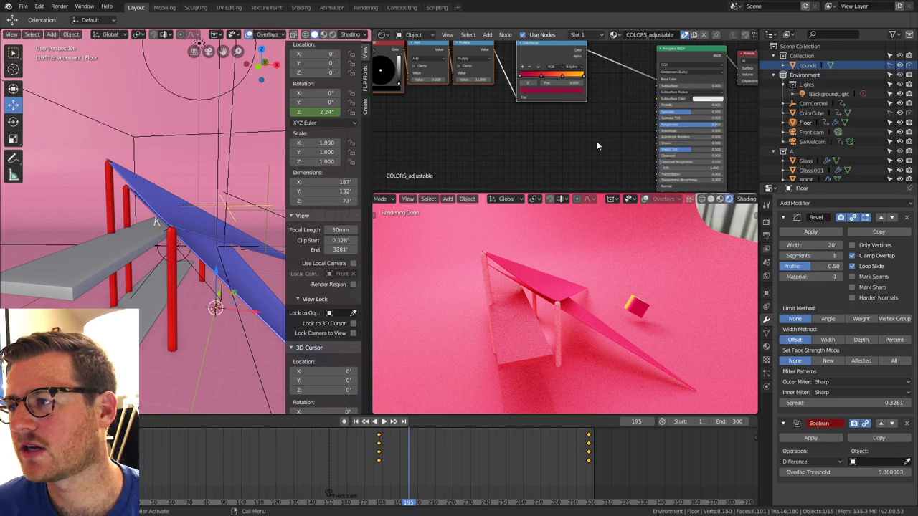
left_click(562, 289)
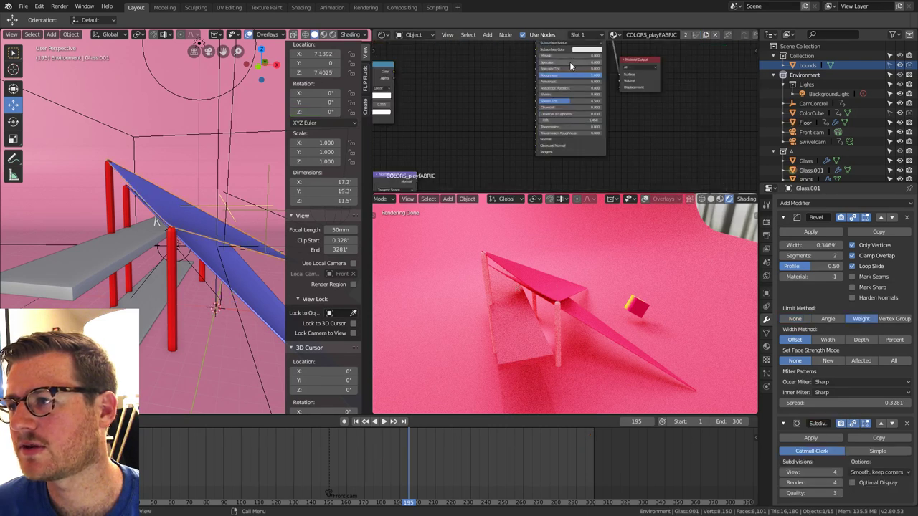
left_click(585, 233)
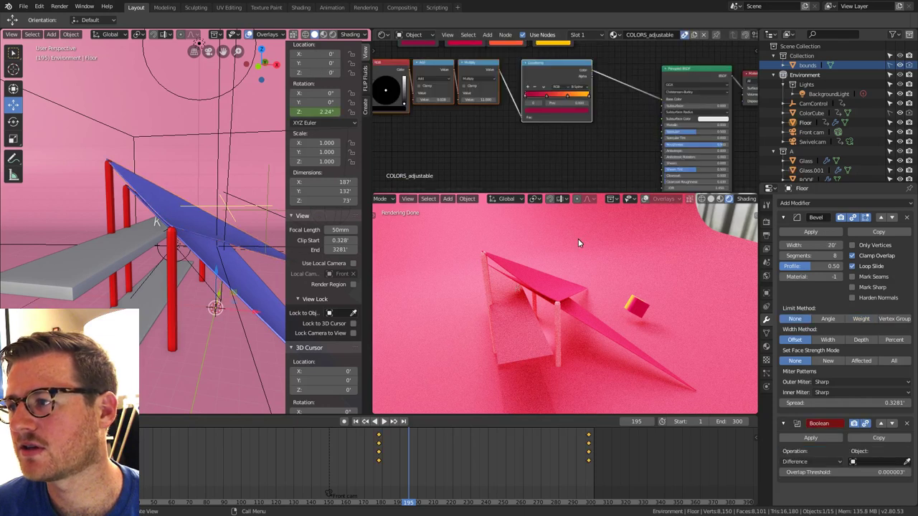
left_click(539, 281)
scroll(588, 137, "up", 1)
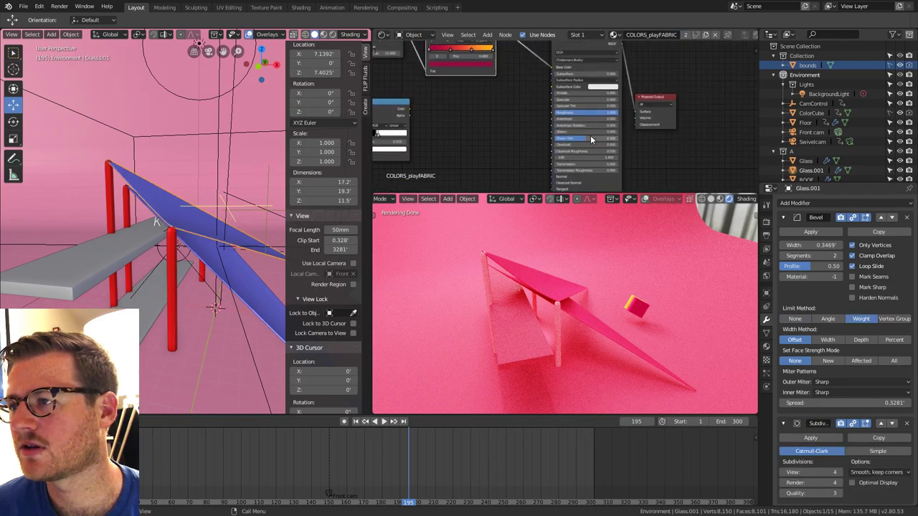
Show the COLORS_playFABRIC material properties and examine the rendered sails from a higher angle.
left_click_drag(610, 114, 582, 115)
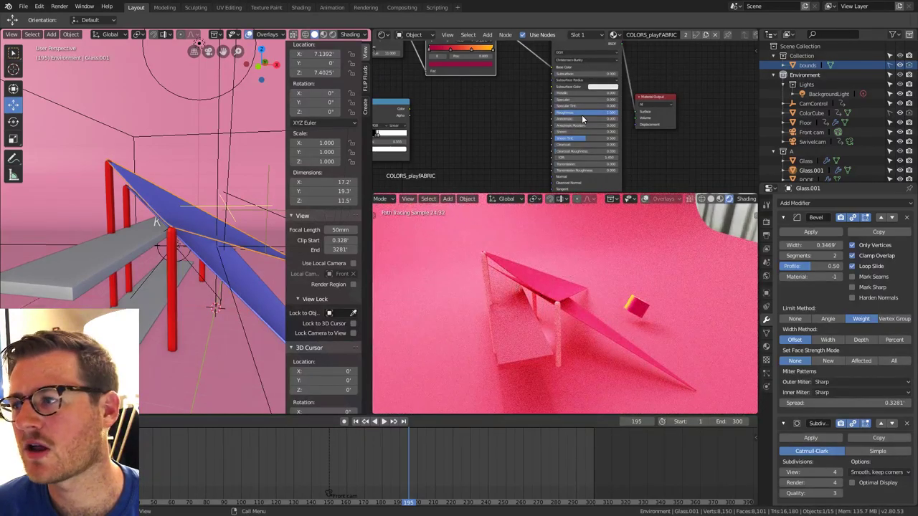
left_click(765, 347)
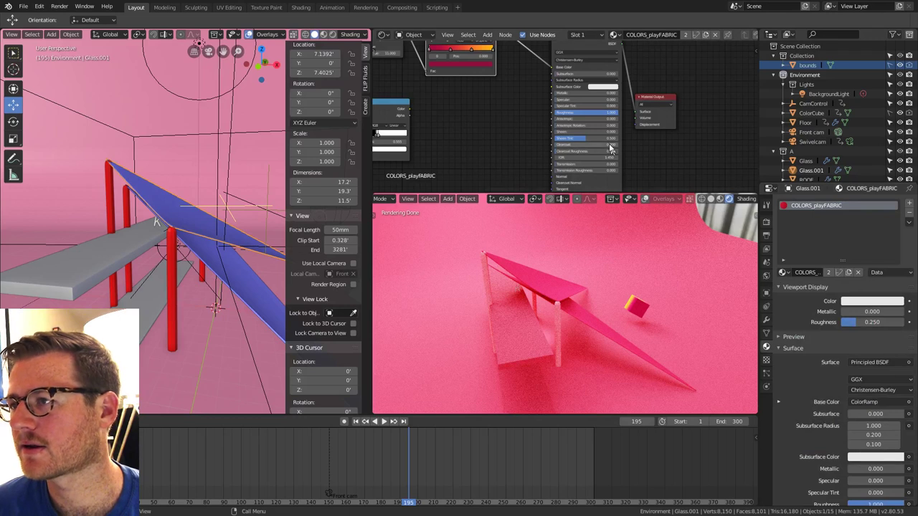
mouse_move(609, 104)
middle_mouse_down()
mouse_move(629, 160)
mouse_move(685, 145)
mouse_move(752, 147)
mouse_move(682, 100)
mouse_move(614, 103)
mouse_move(612, 124)
middle_mouse_up()
middle_click_drag(610, 266, 513, 292)
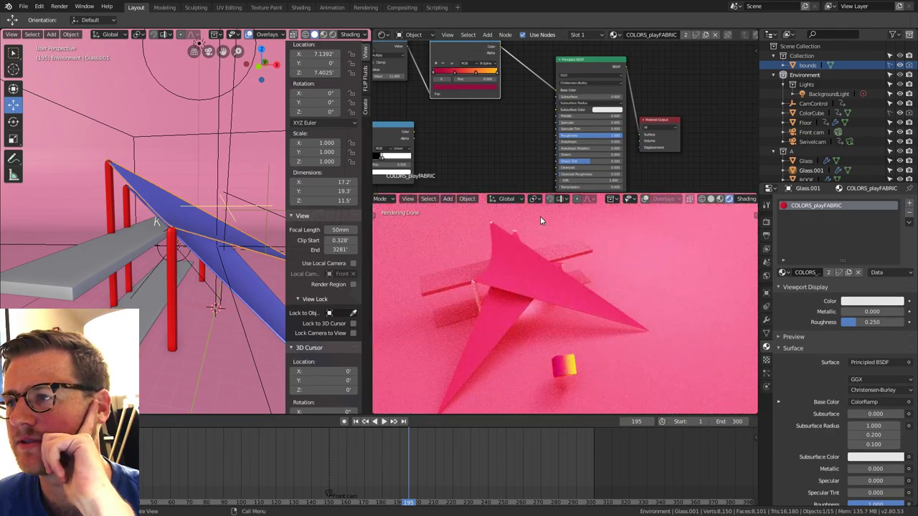
Check the floor material's Specular value and set the fabric shader's Specular to 0.5.
scroll(582, 125, "up", 1)
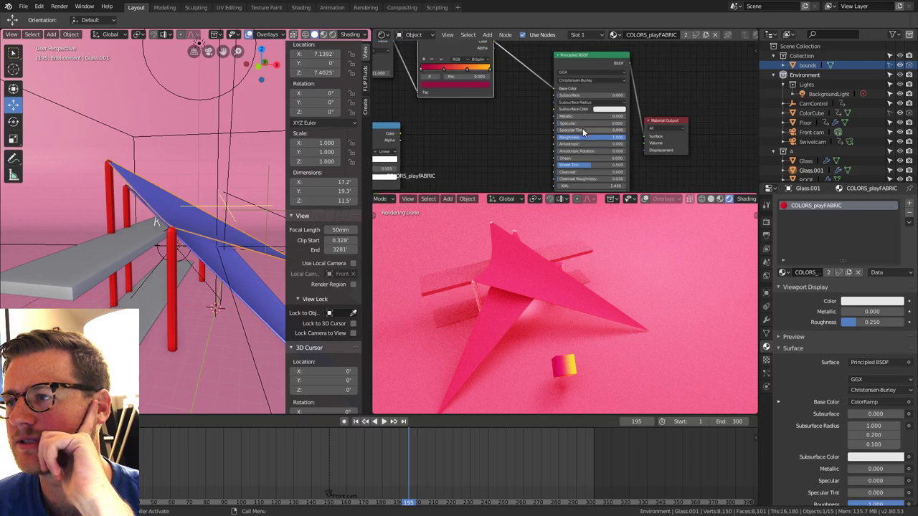
left_click(646, 229)
middle_click_drag(631, 169, 603, 141)
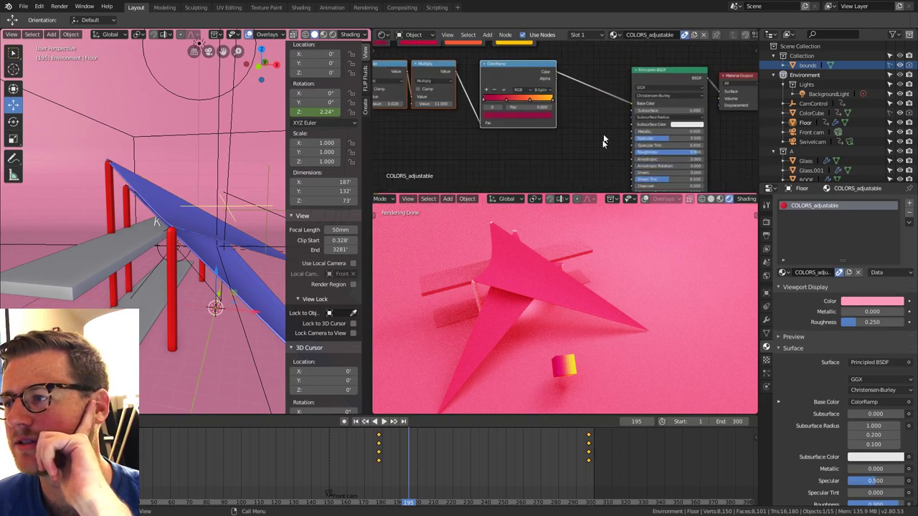
left_click(551, 258)
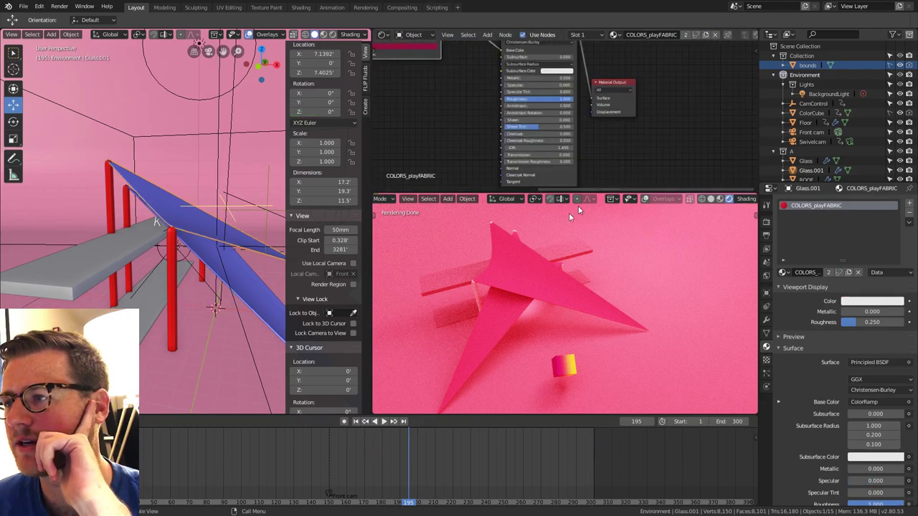
left_click(529, 86)
type(".5")
key("Return")
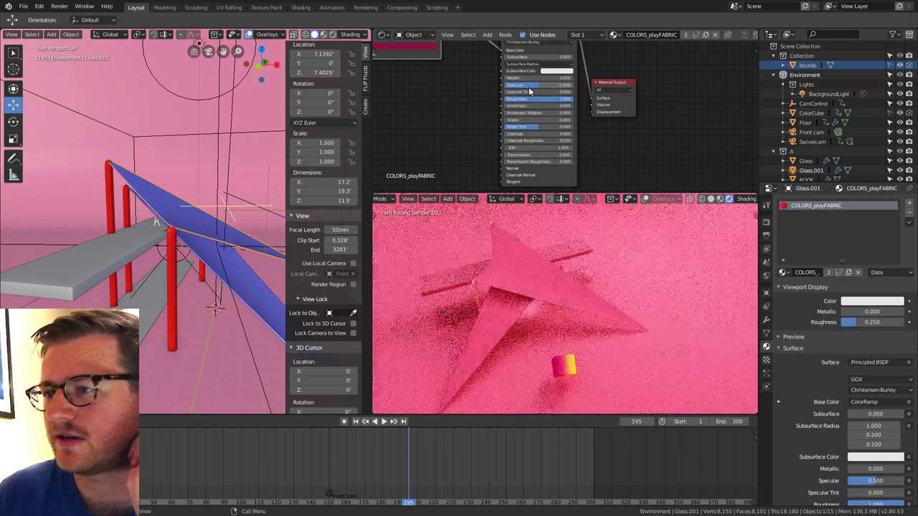
Reconnect the Normal Map node to the fabric shader's Normal input and inspect the rendered weave up close.
middle_click_drag(543, 136, 657, 130)
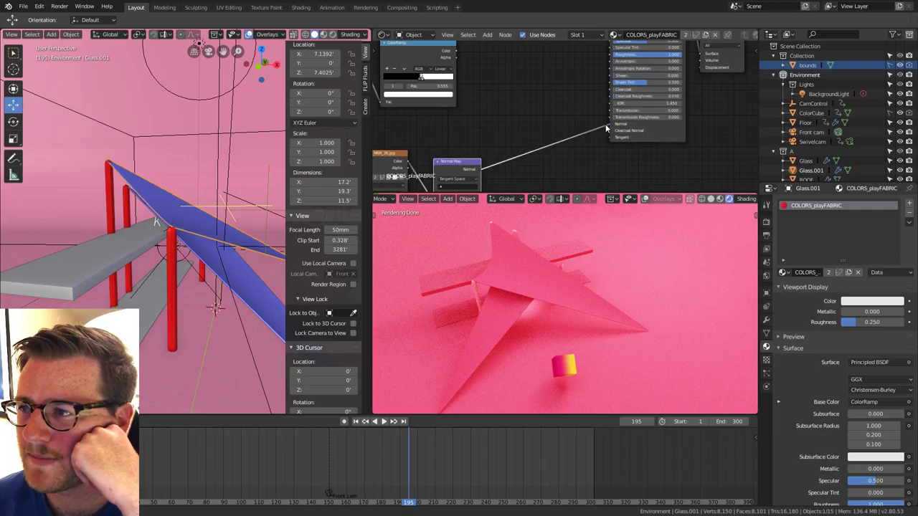
scroll(522, 314, "up", 5)
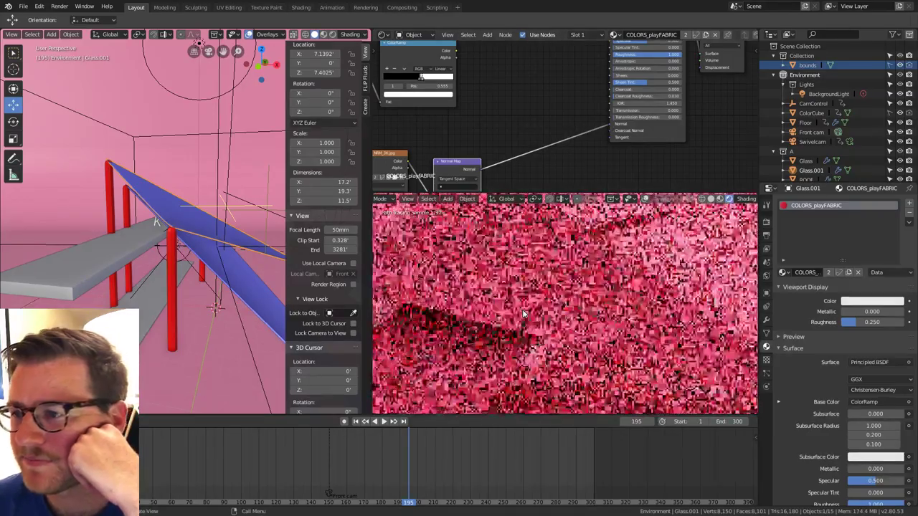
scroll(548, 298, "up", 1)
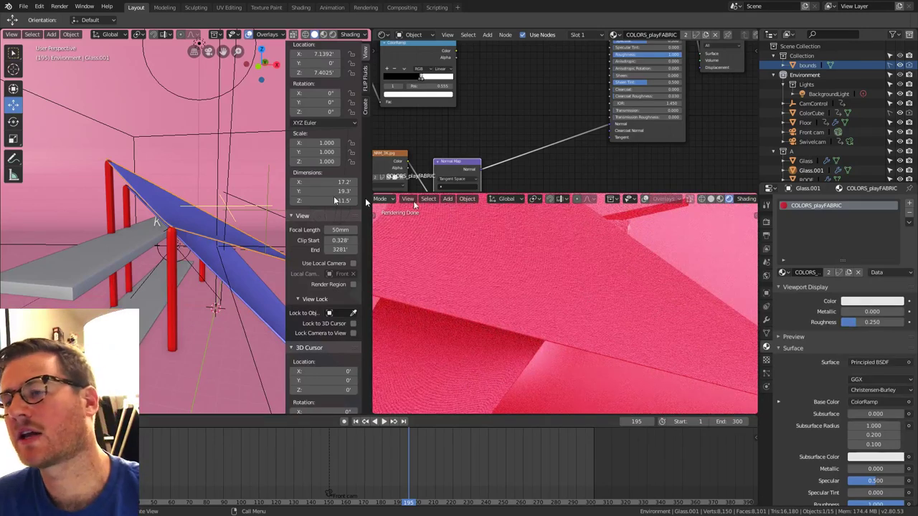
Unwrap the mirrored sheet's UVs with Project From View in the top orthographic view and check the texture.
key("Tab")
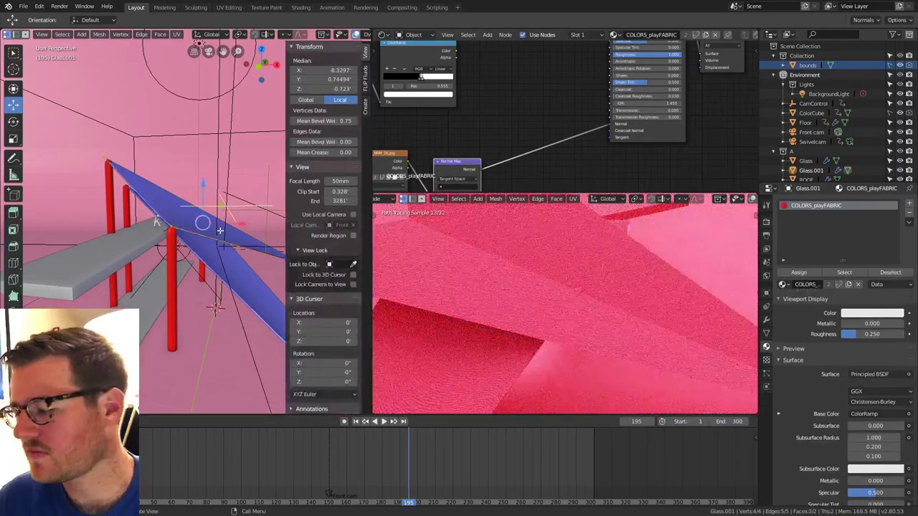
key("KP_5")
key("KP_7")
key("u")
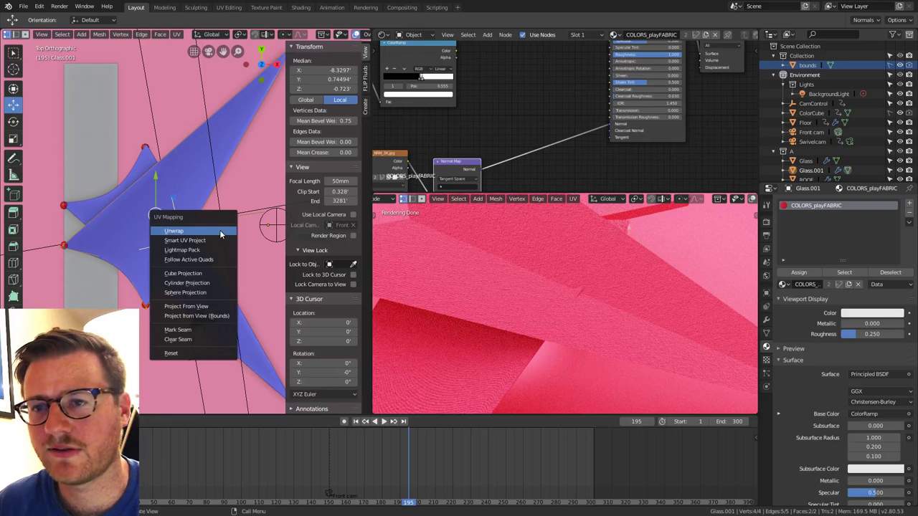
left_click(185, 306)
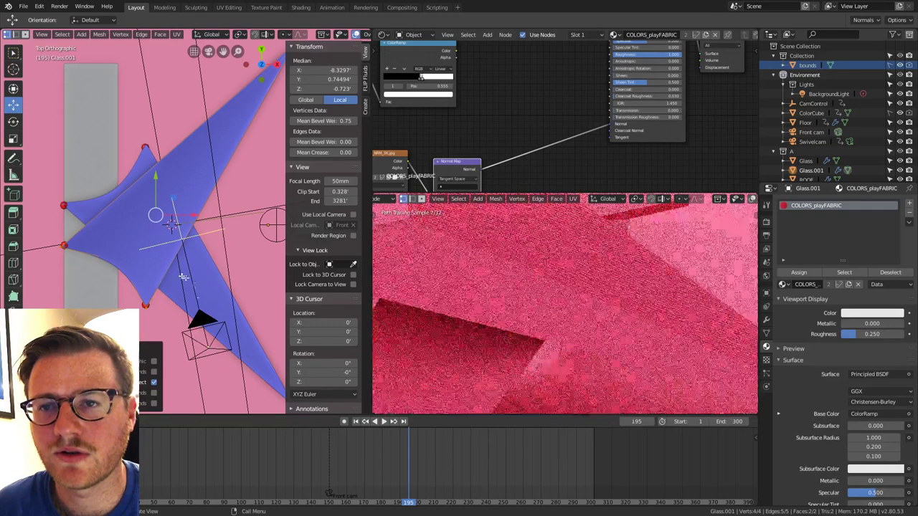
scroll(161, 274, "up", 6)
scroll(160, 274, "up", 4)
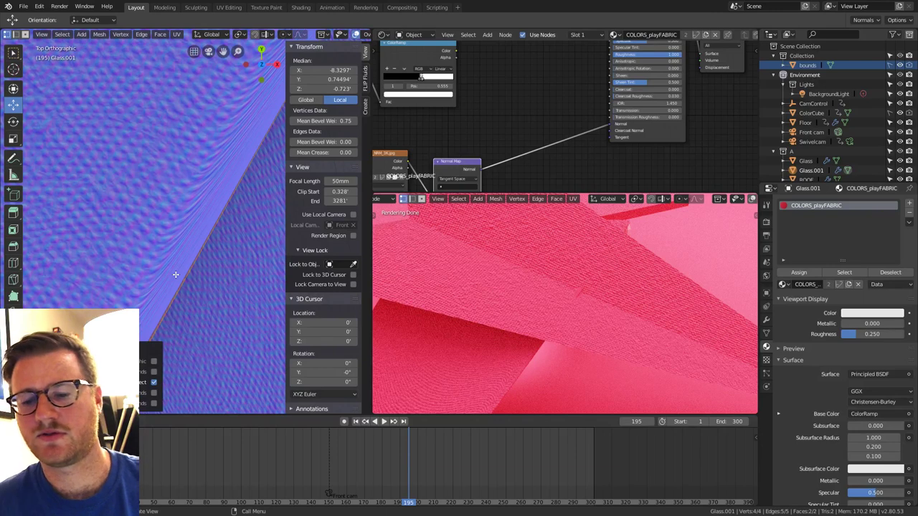
key("Tab")
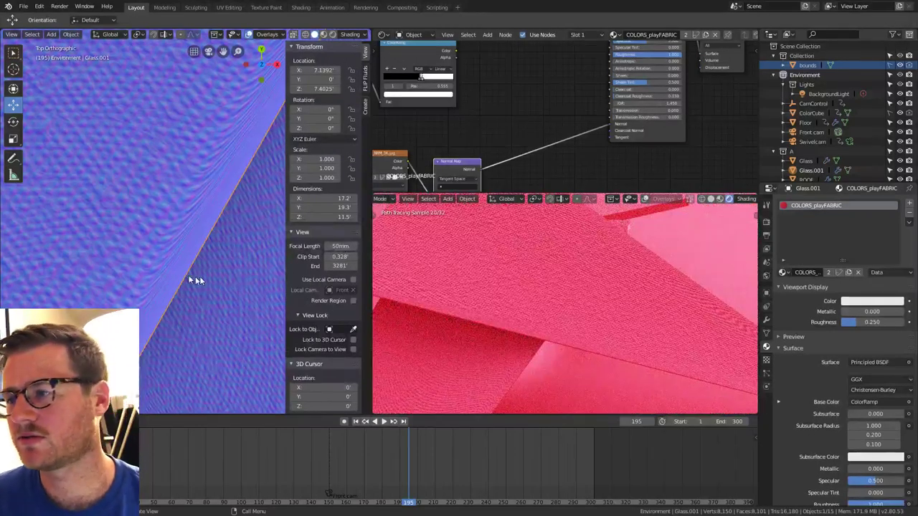
scroll(209, 283, "down", 6)
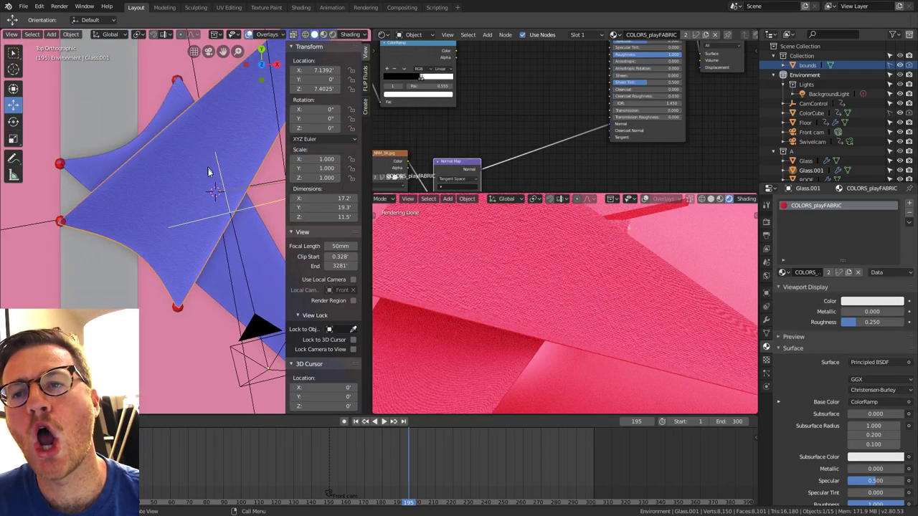
mouse_move(208, 172)
middle_mouse_down()
mouse_move(255, 179)
mouse_move(172, 201)
mouse_move(208, 213)
mouse_move(129, 190)
mouse_move(139, 193)
mouse_move(133, 167)
mouse_move(164, 160)
mouse_move(18, 161)
mouse_move(28, 251)
middle_mouse_up()
scroll(567, 282, "down", 2)
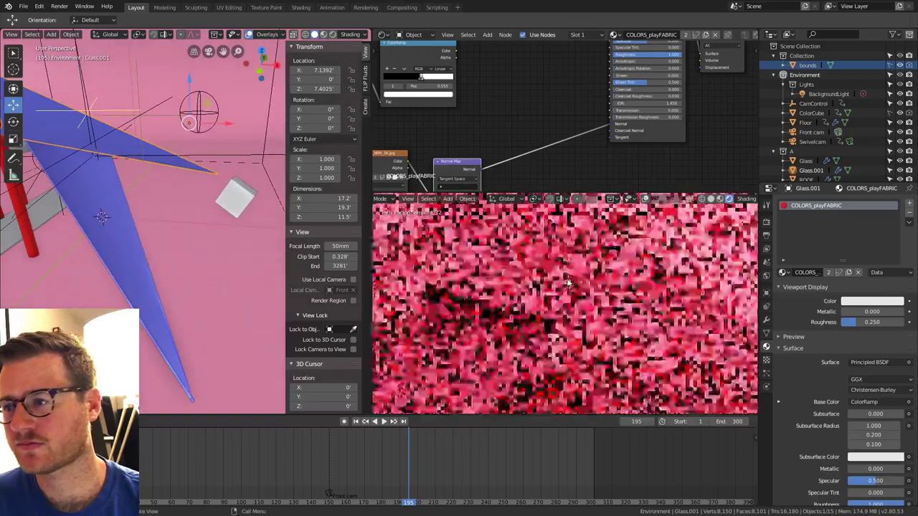
Examine the two sails and the slabs through the camera and from several surrounding angles.
key("KP_0")
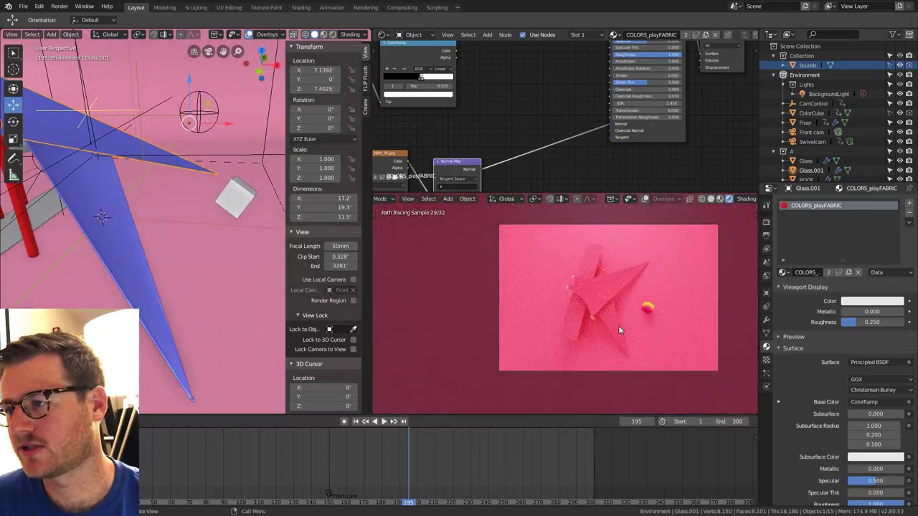
middle_click_drag(106, 198, 104, 257)
scroll(173, 179, "up", 4)
scroll(87, 190, "down", 5)
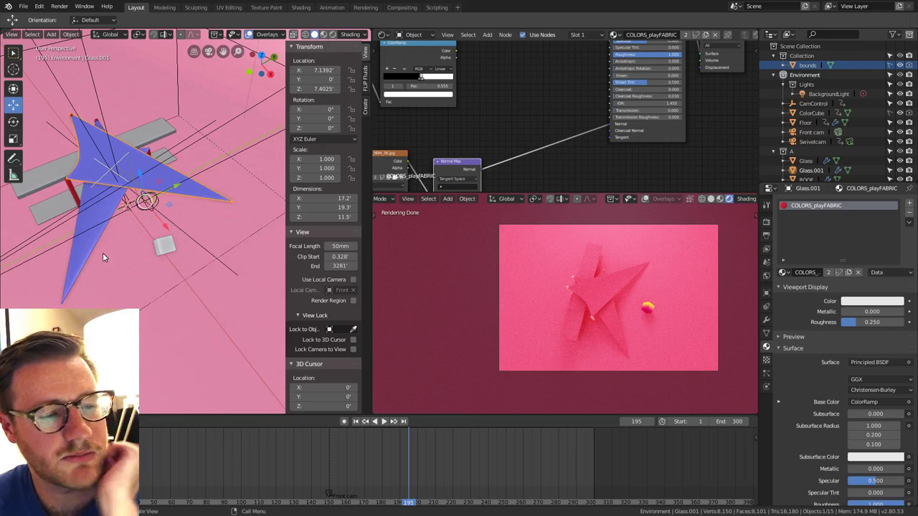
middle_click_drag(103, 257, 241, 200)
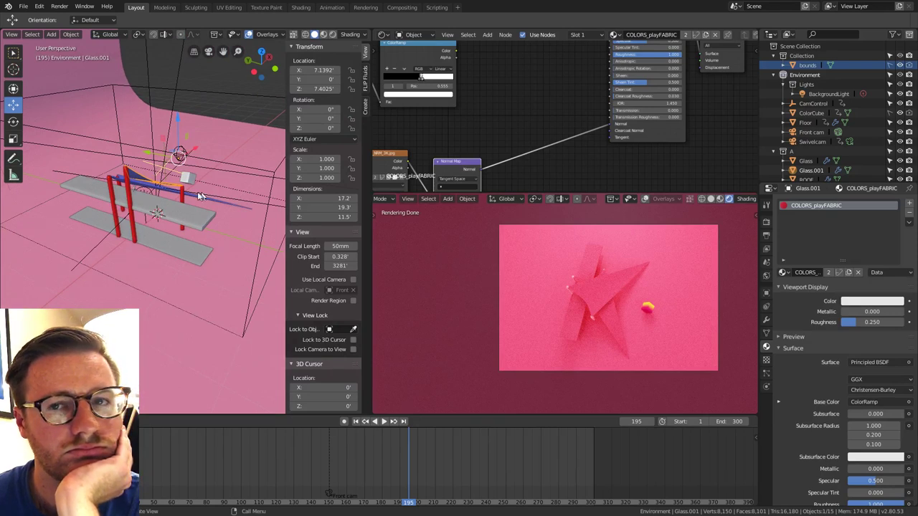
mouse_move(152, 211)
middle_mouse_down()
mouse_move(166, 241)
mouse_move(197, 235)
mouse_move(162, 223)
mouse_move(163, 232)
mouse_move(169, 206)
mouse_move(124, 210)
mouse_move(152, 197)
middle_mouse_up()
Duplicate the selected sail in place and open the copy's mesh for editing.
key("Tab")
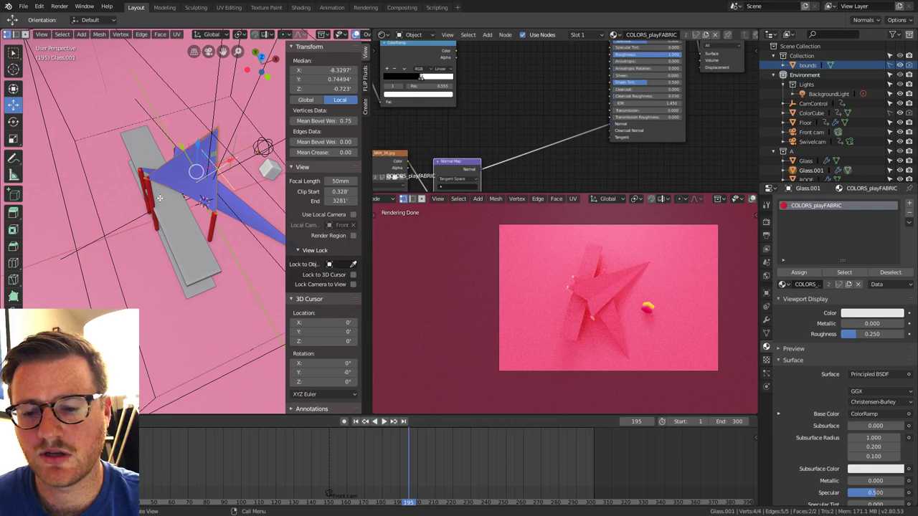
key("2")
key("Tab")
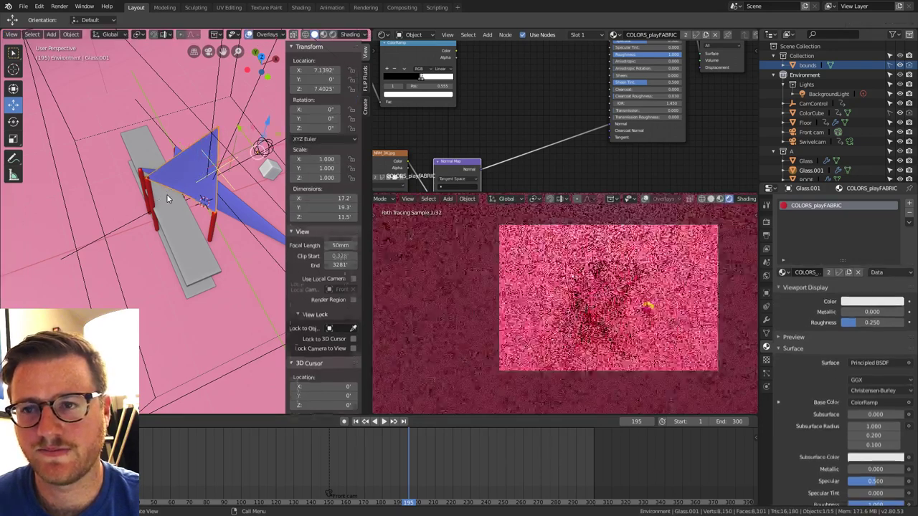
key("shift+d")
right_click(236, 184)
key("Tab")
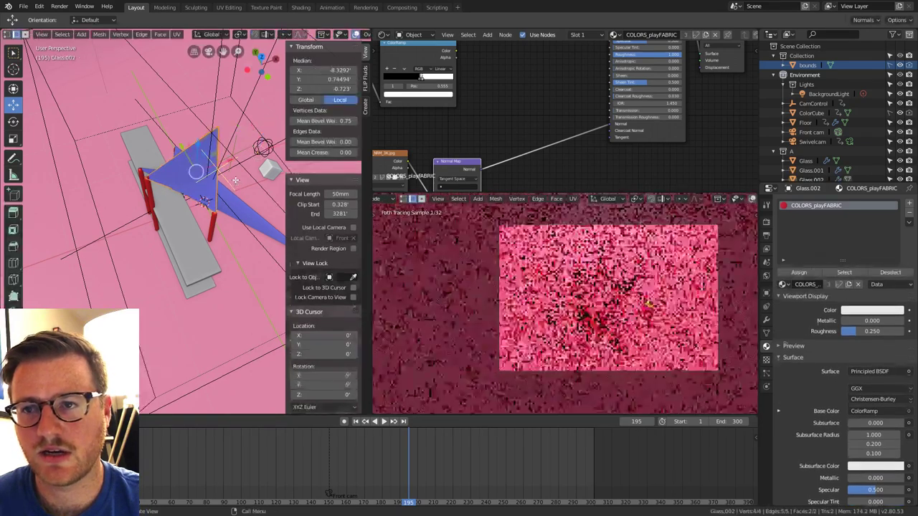
In top orthographic view, rotate the duplicate sail's mesh and move it about -4.5' in X and -5.6' in Y.
key("KP_5")
key("KP_7")
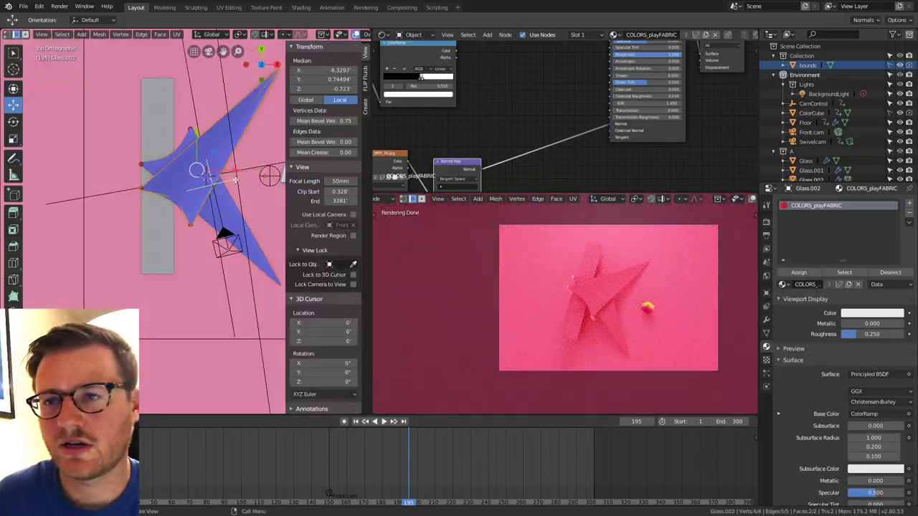
key("r")
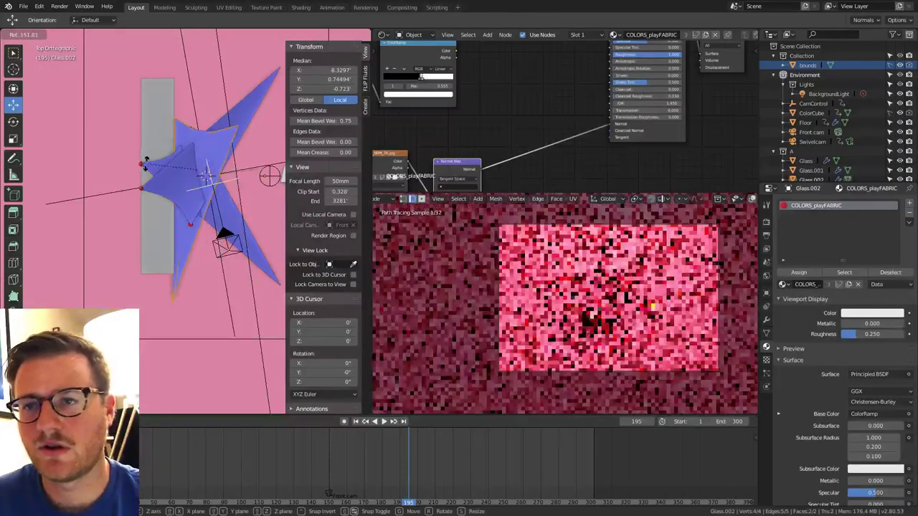
key("g")
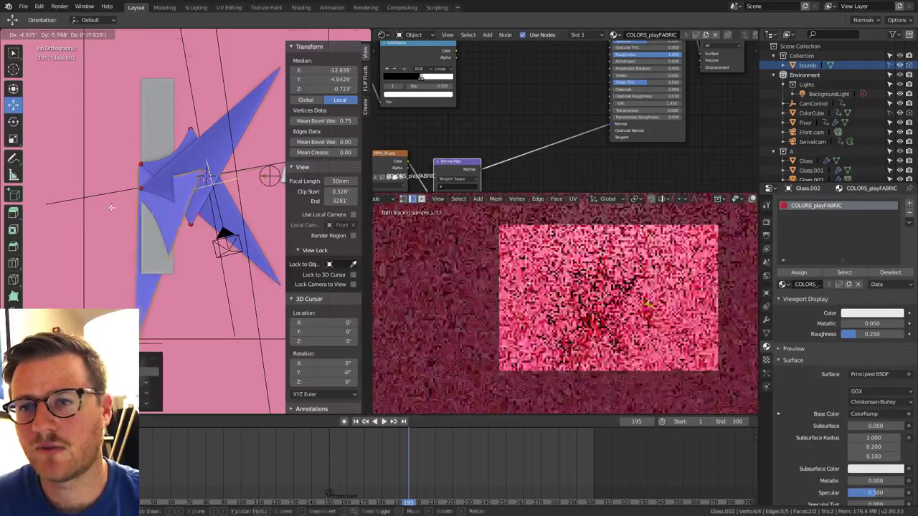
left_click(110, 207)
Turn on X-ray and pull the third sail's long tip vertex in to the end of the grey slab.
scroll(189, 299, "up", 1)
middle_click_drag(190, 299, 208, 261, "shift")
key("alt+z")
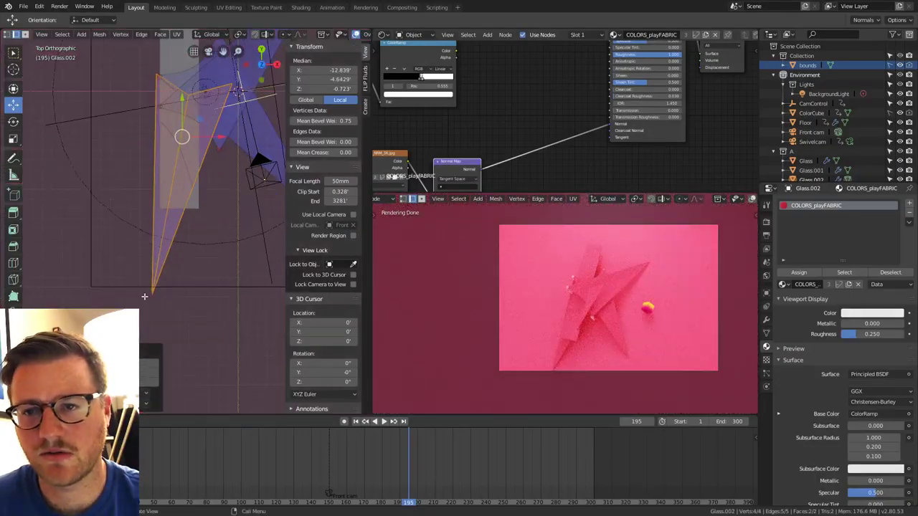
left_click(151, 288)
key("g")
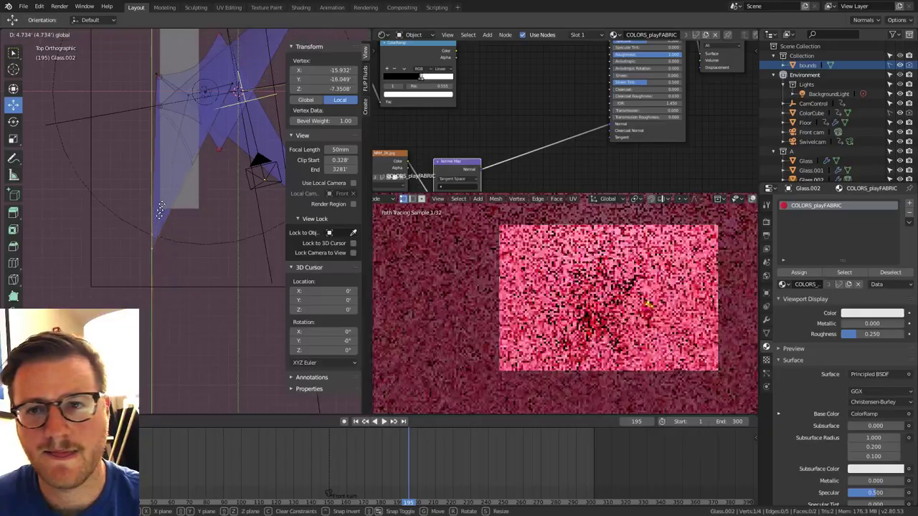
left_click(173, 179)
left_click_drag(196, 214, 199, 214)
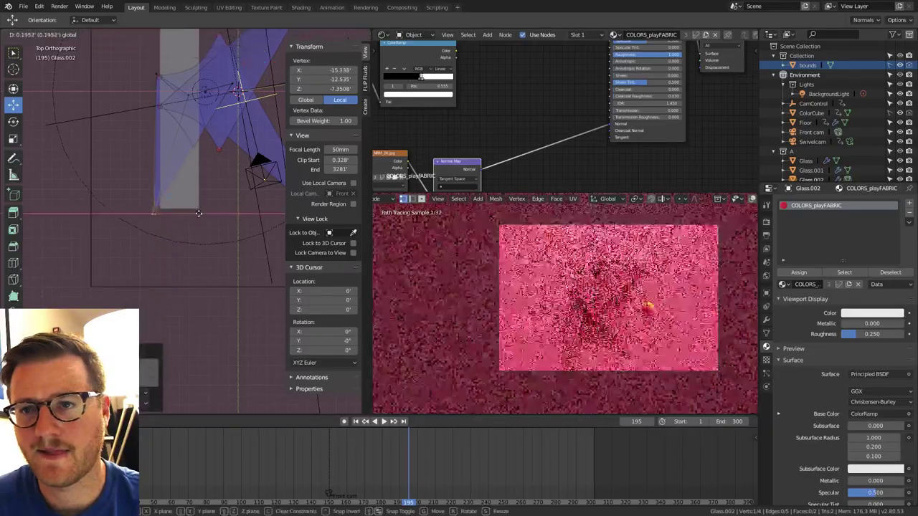
left_click(183, 200)
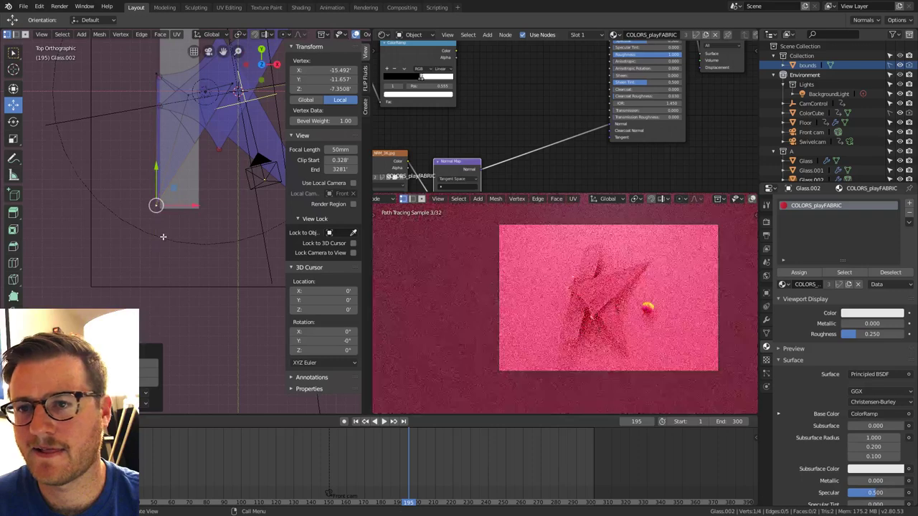
key("Tab")
middle_click_drag(163, 182, 181, 241)
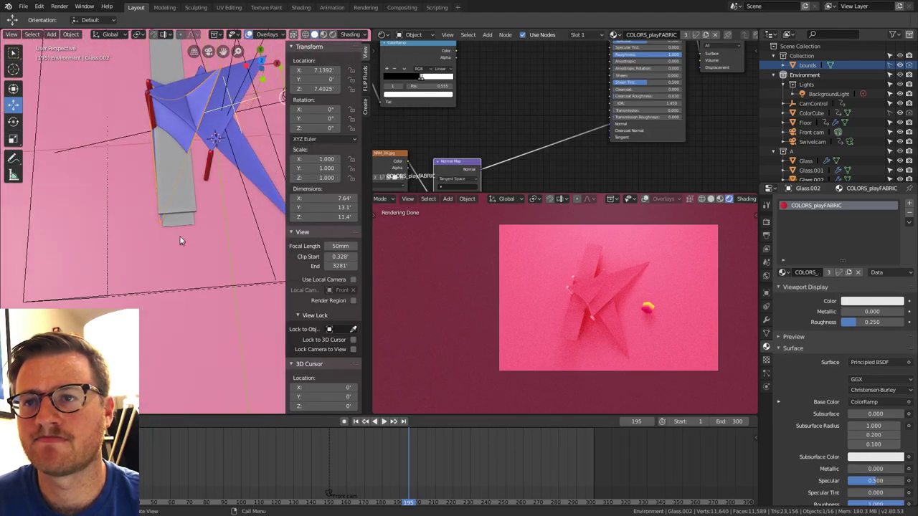
Reposition the third sail's corner vertex in perspective view, fitting it to the red poles from several angles.
key("Tab")
middle_click_drag(212, 172, 188, 144)
key("g")
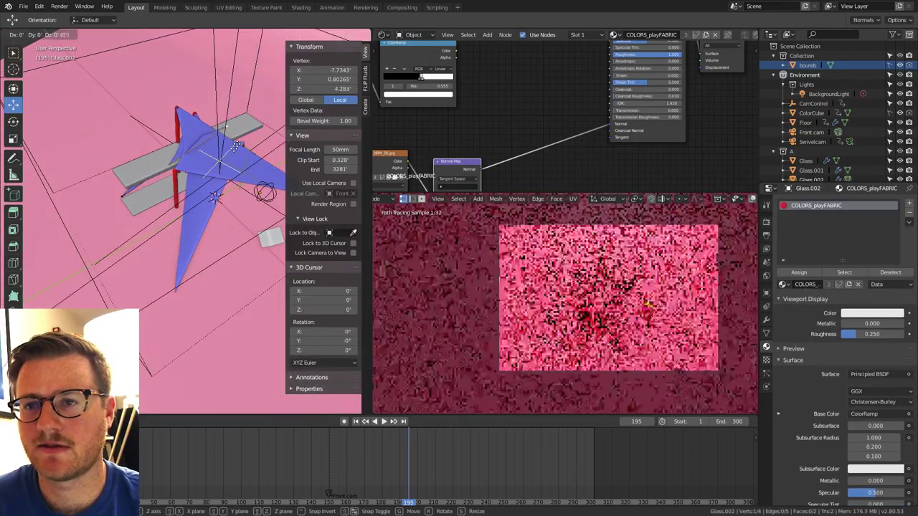
left_click(179, 181)
middle_click_drag(179, 181, 153, 163)
key("g")
left_click(238, 191)
scroll(172, 186, "up", 5)
key("g")
left_click(208, 192)
Move the vertex on the third sail's inner edge to reshape its curve and leave mesh editing.
left_click(122, 154)
key("g")
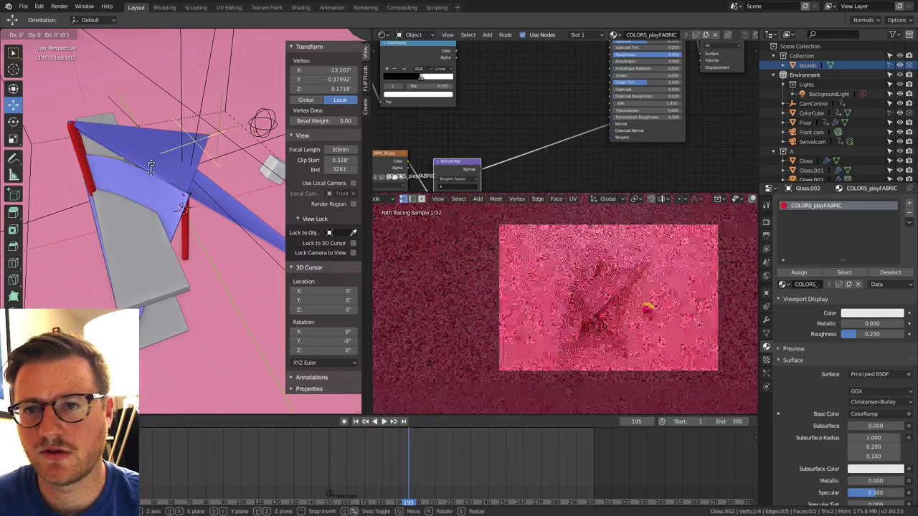
left_click(163, 196)
middle_click_drag(163, 196, 188, 263)
key("Tab")
Select the ROOF and ThinBase slabs and move them -20' along the X axis, away from the sails.
left_click(153, 254)
left_click(189, 271)
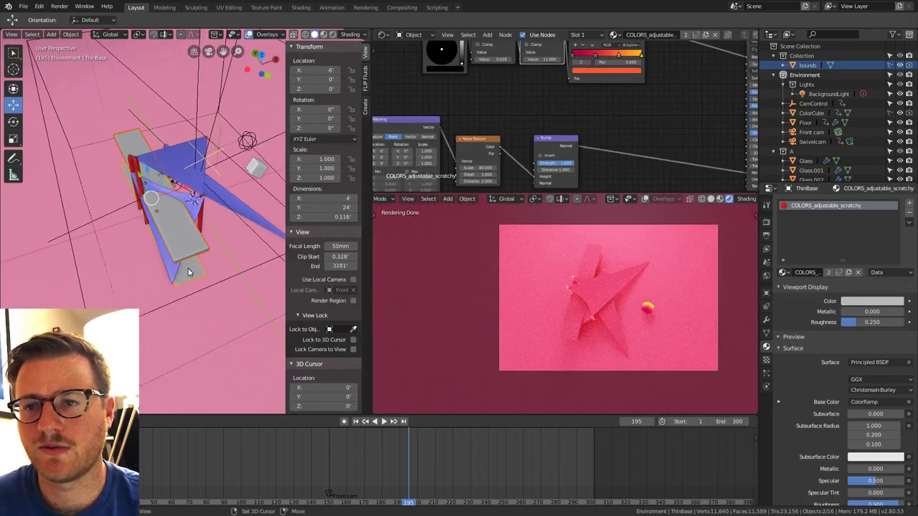
key("g")
key("x")
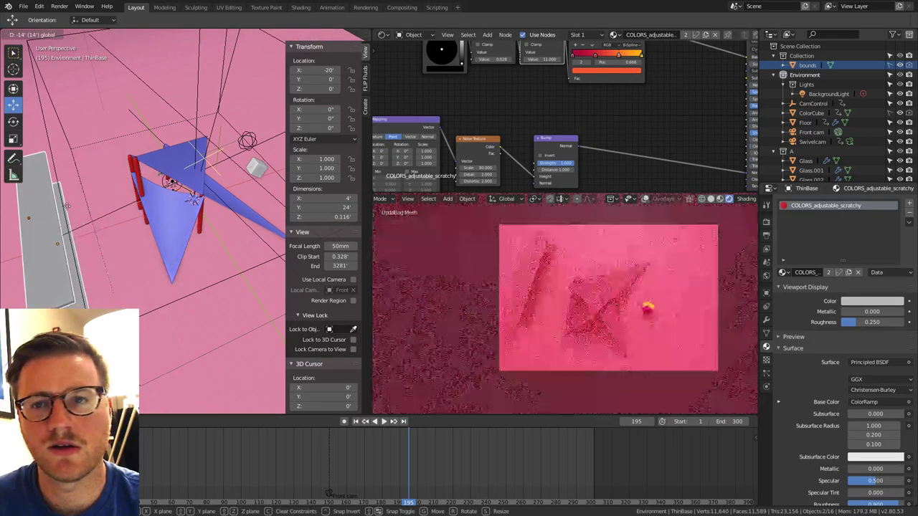
left_click(113, 183)
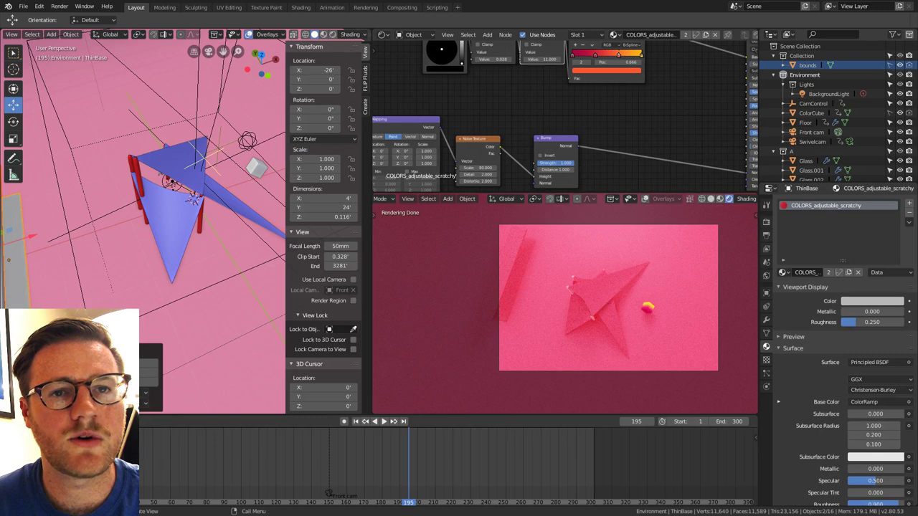
left_click_drag(0, 132, 0, 100)
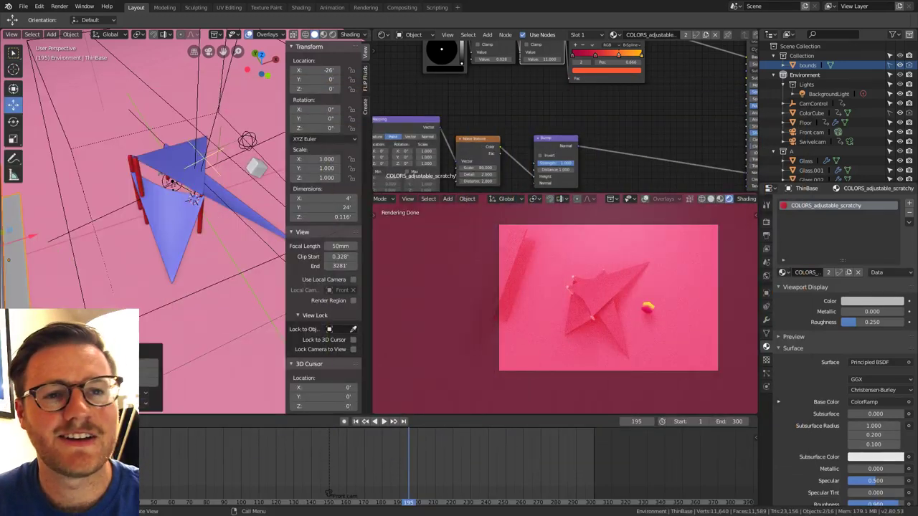
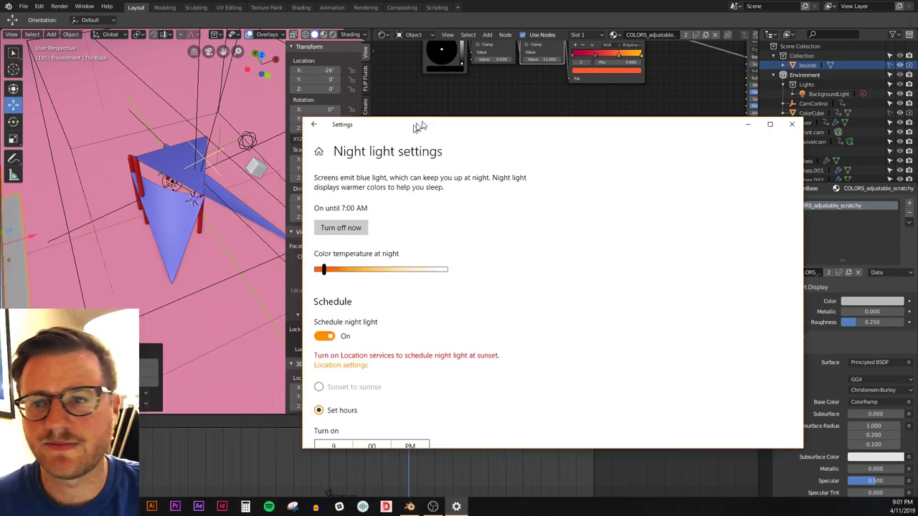
In the Windows Night light settings, adjust the night color temperature and turn Night light off.
left_click_drag(418, 127, 478, 84)
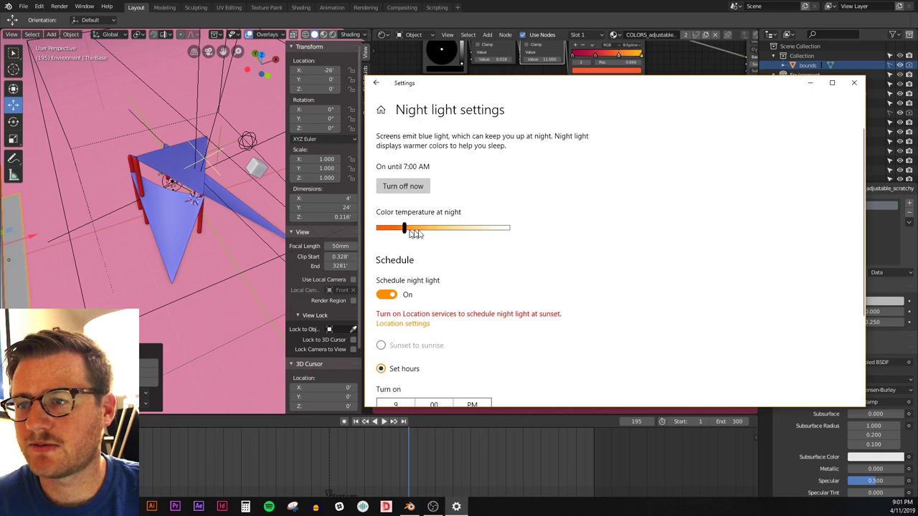
left_click_drag(384, 233, 362, 245)
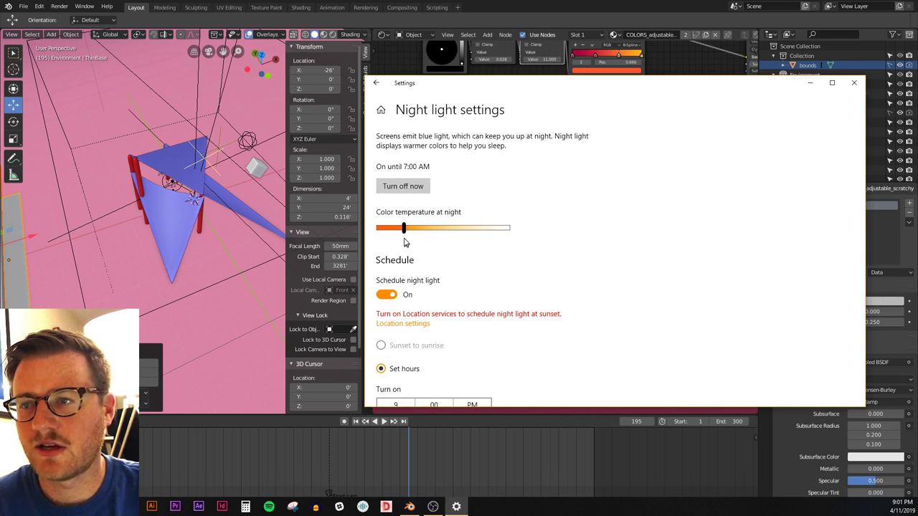
left_click(410, 188)
left_click_drag(557, 82, 0, 91)
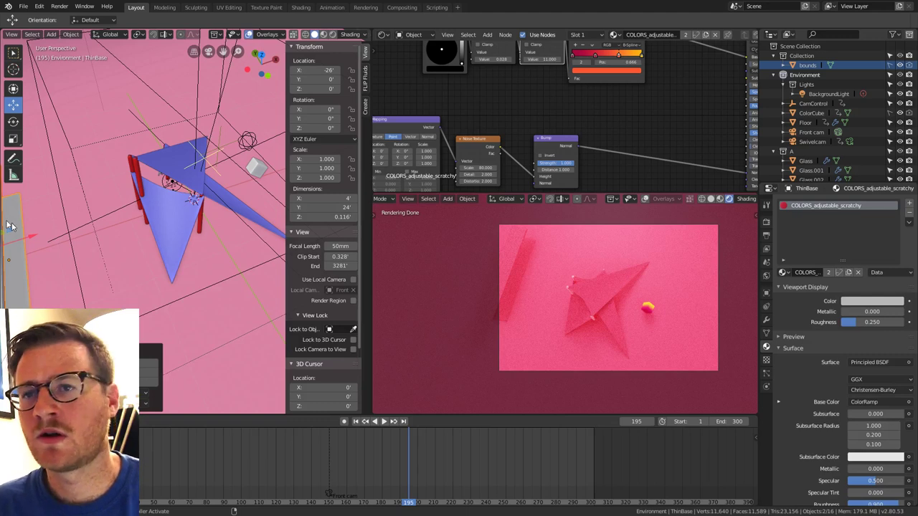
Delete the third sail, the duplicate hanging between the red poles.
mouse_move(164, 192)
middle_mouse_down()
mouse_move(180, 177)
mouse_move(177, 194)
middle_mouse_up()
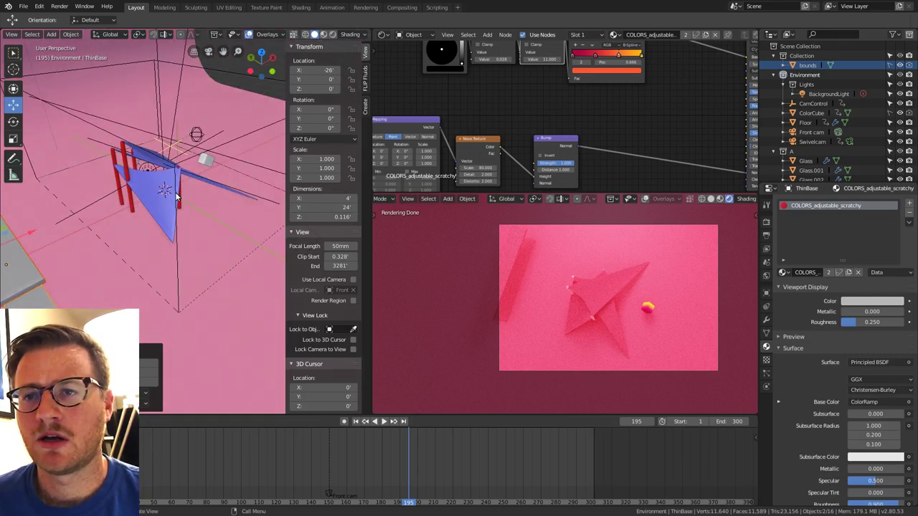
left_click(171, 197)
key("x")
left_click(169, 196)
Select the ROOF and ThinBase slabs and move them 20' along X, back under the sails.
middle_click_drag(141, 221, 157, 239)
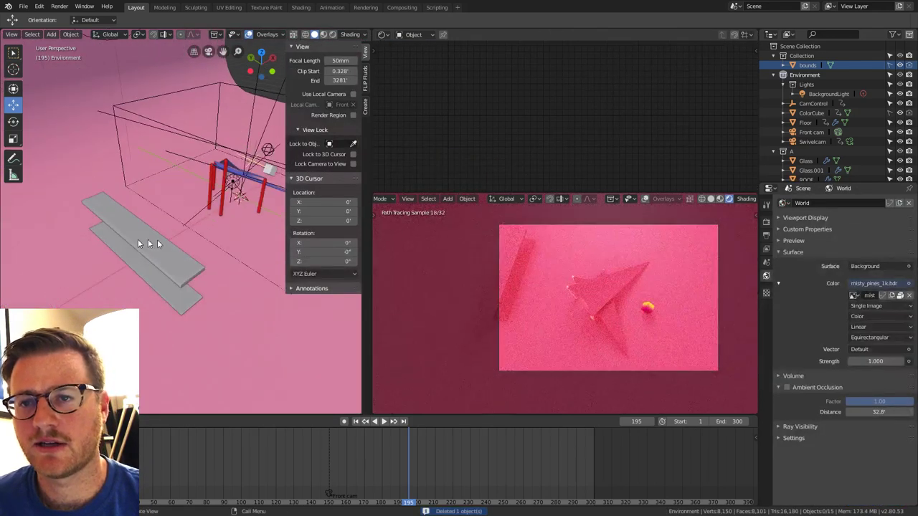
left_click(157, 245)
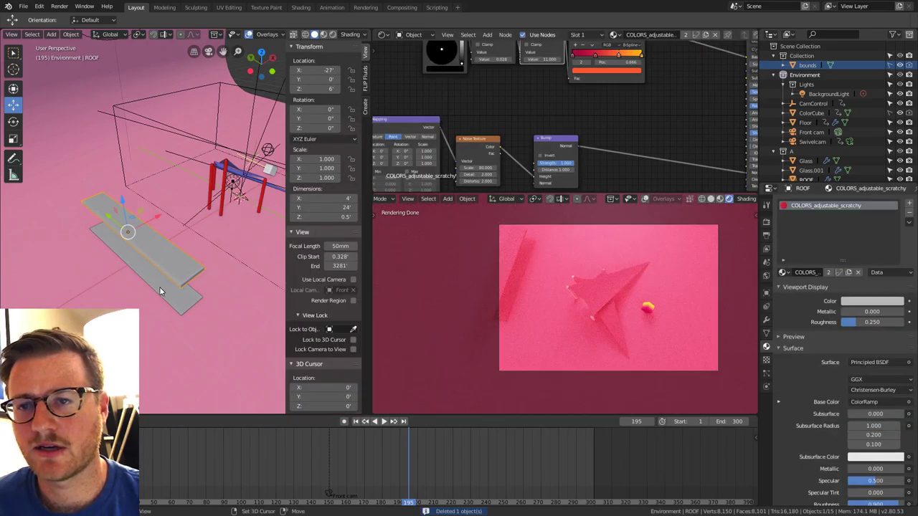
left_click(166, 249)
key("g")
key("x")
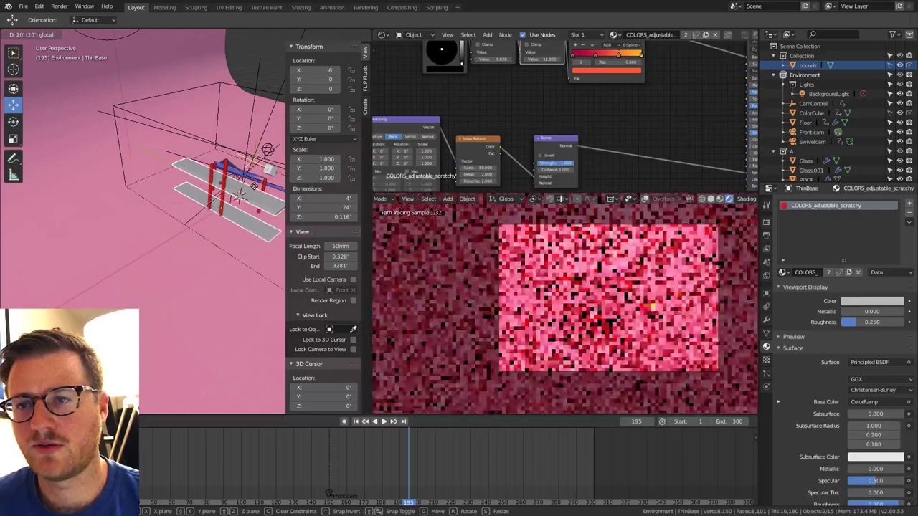
left_click(230, 208)
middle_click_drag(229, 208, 185, 263)
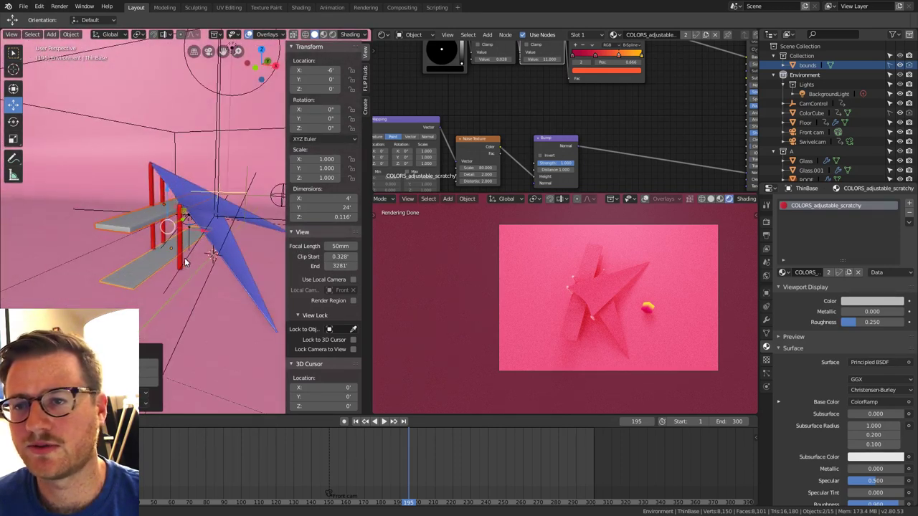
Rename the Glass object in collection A as tarp.
scroll(818, 102, "down", 4)
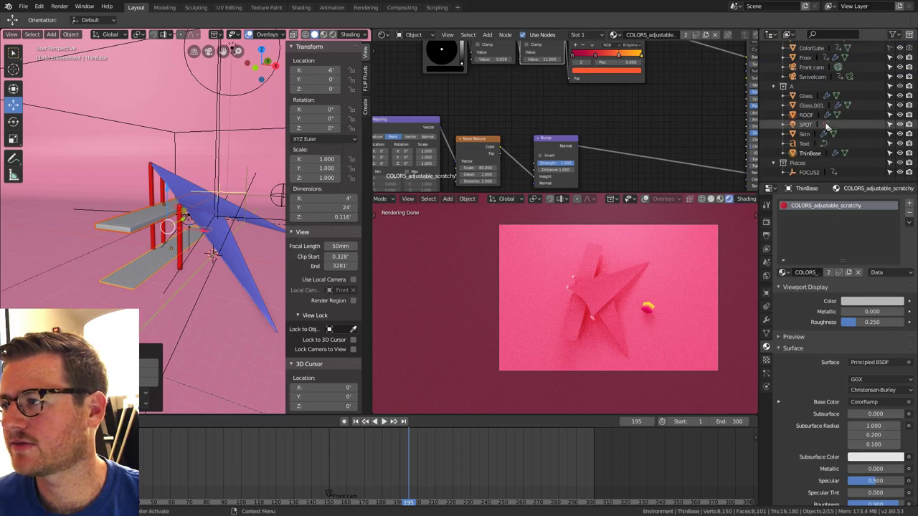
left_click(805, 97)
double_click(805, 98)
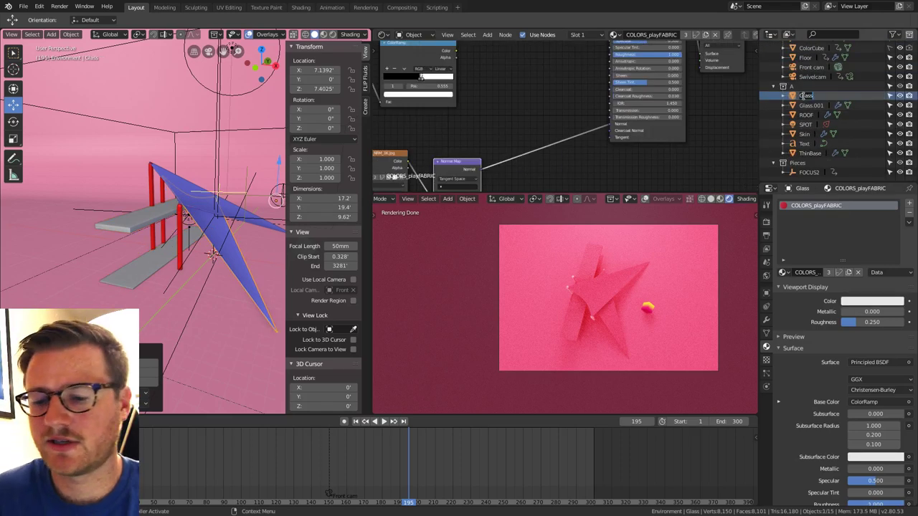
type("tarp")
key("Return")
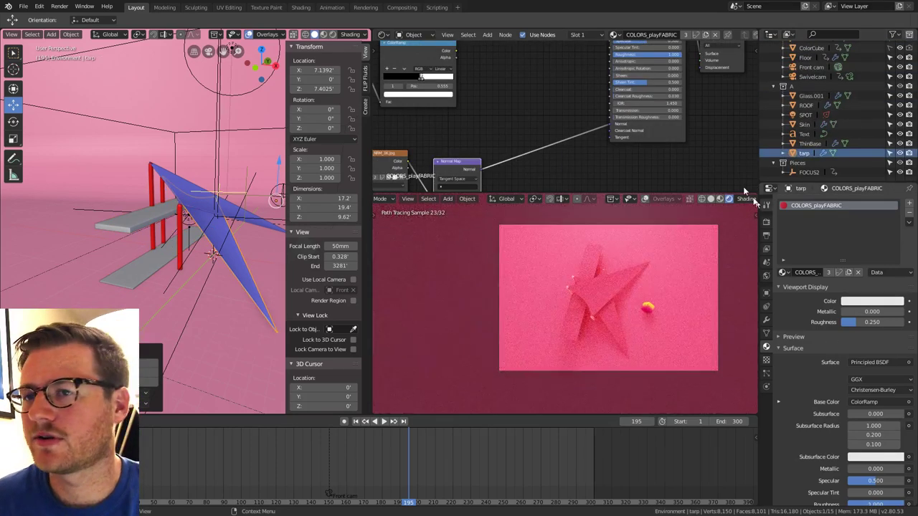
Rename the other sail, Glass.001 in collection A, as tarp.001.
left_click(239, 220)
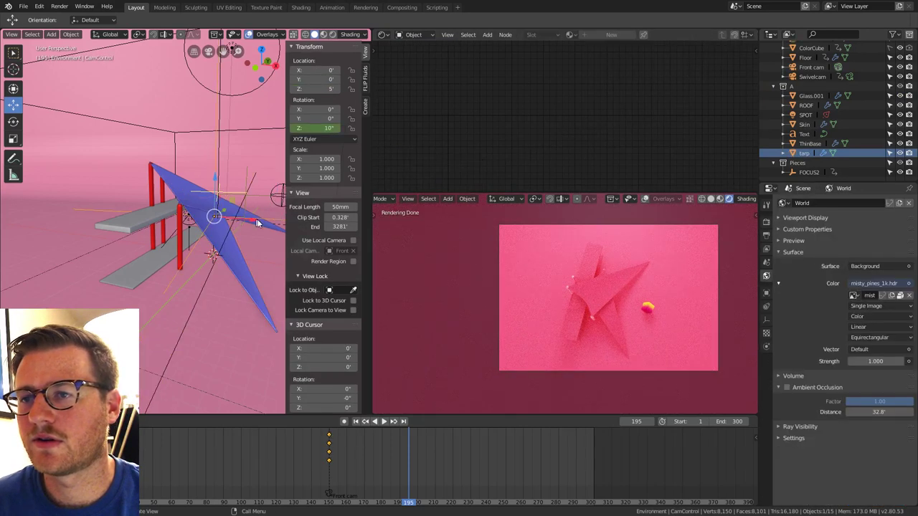
left_click(258, 224)
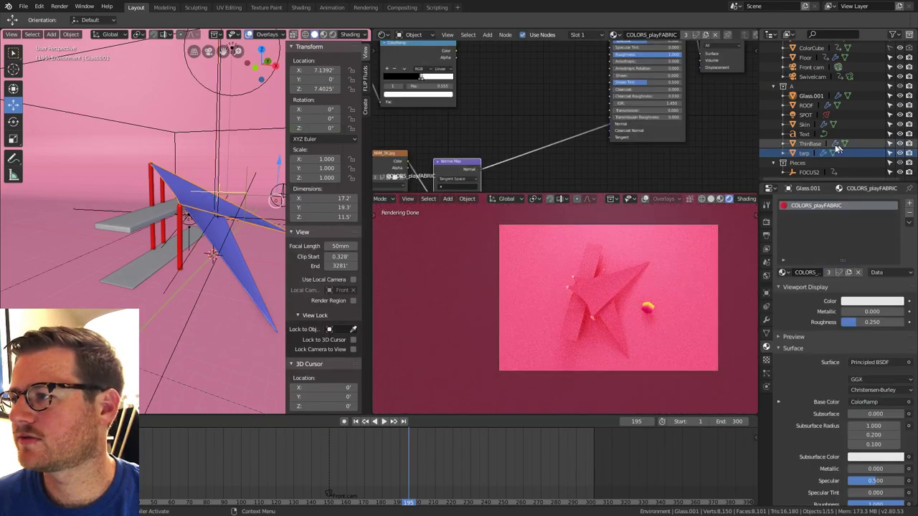
scroll(809, 122, "up", 1)
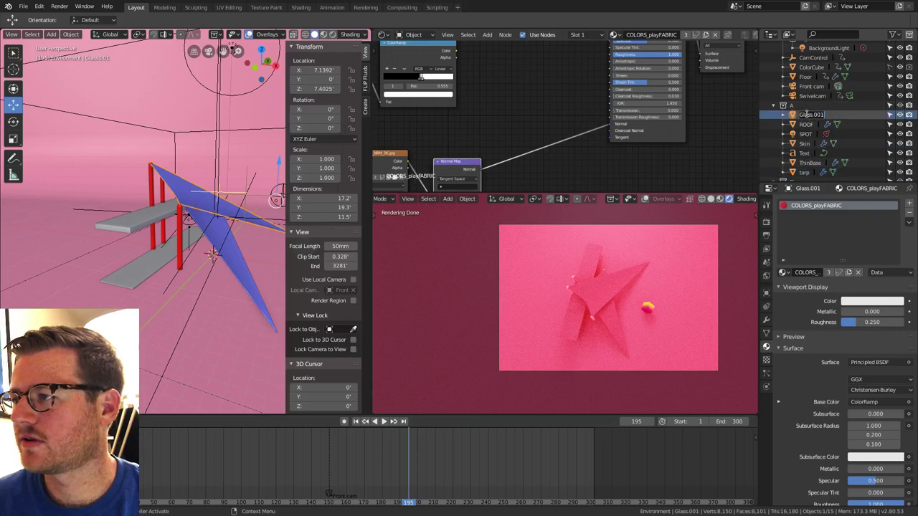
key("Return")
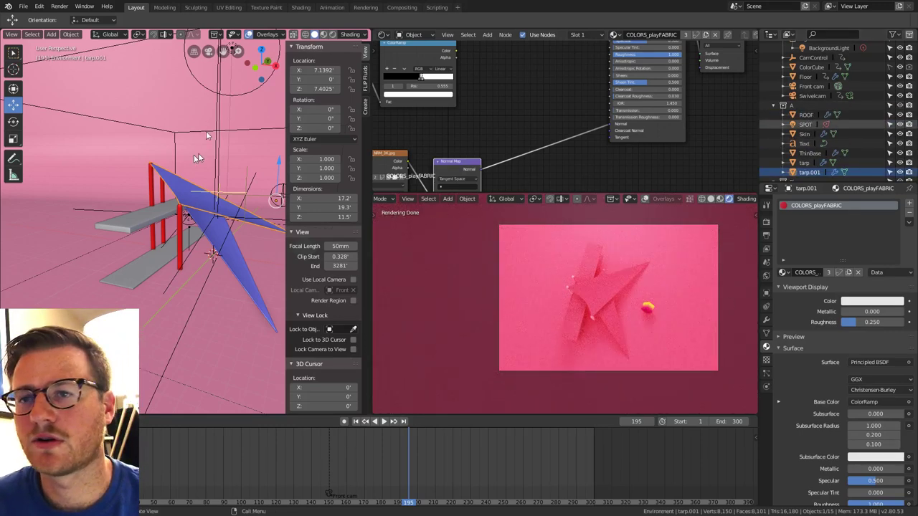
Add a plane mesh to the scene for a glass wall between the two gray slabs.
middle_click_drag(206, 135, 191, 238)
left_click(191, 239)
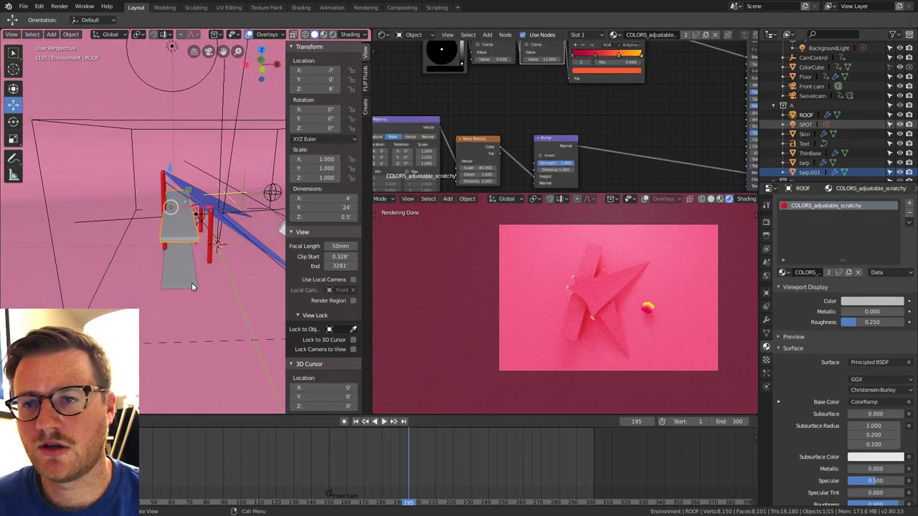
key("KP_Decimal")
key("shift+a")
mouse_move(201, 263)
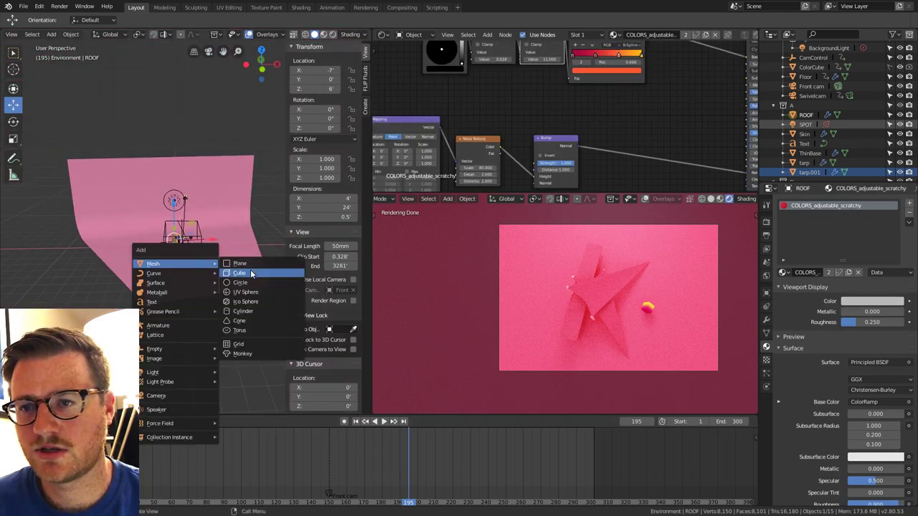
left_click(244, 264)
Rotate the new plane's geometry 90° about Y in Edit Mode and raise the object 1' along Z in Object Mode.
key("Tab")
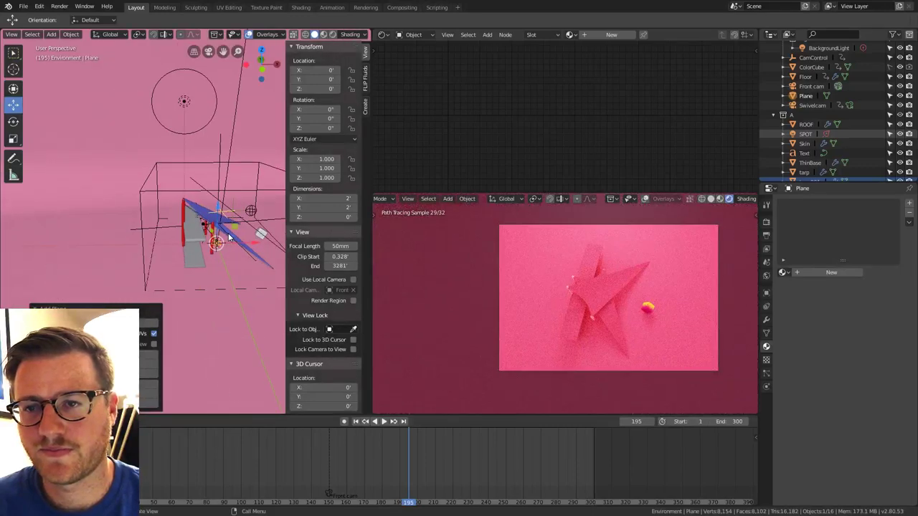
type("rz")
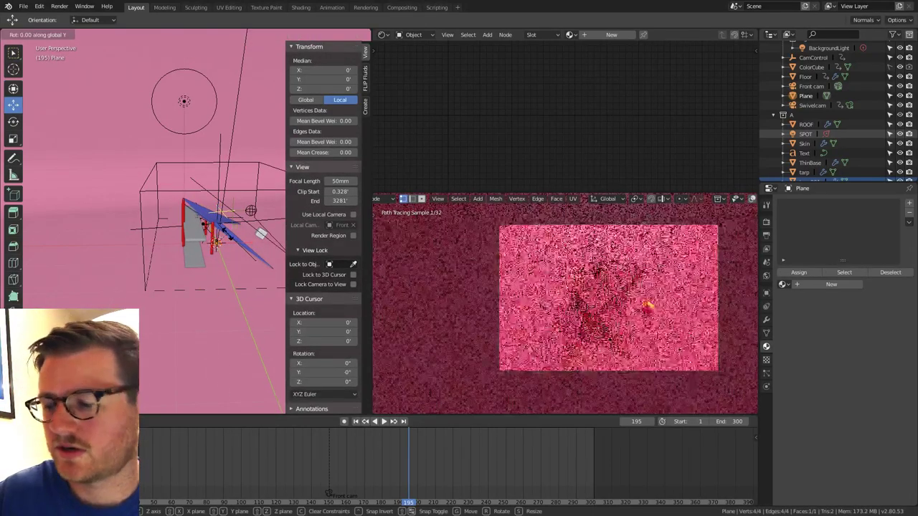
type("90")
key("Return")
scroll(228, 234, "up", 6)
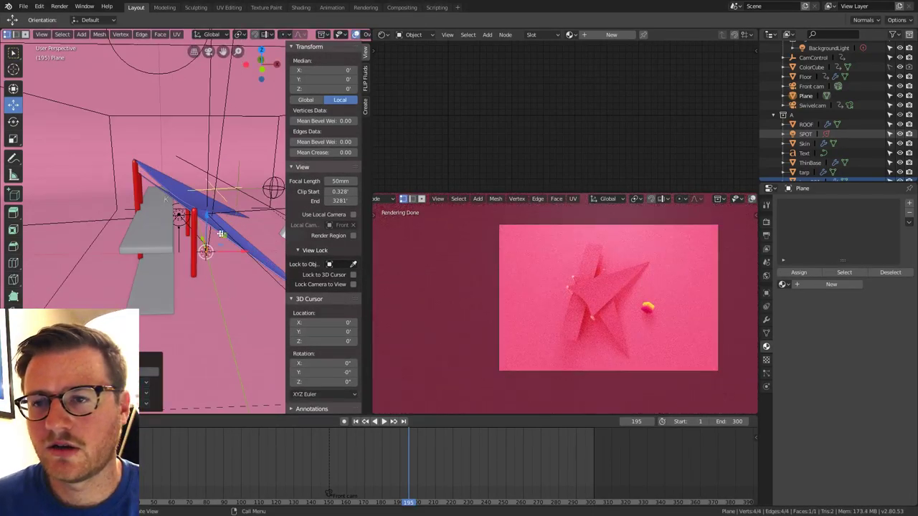
key("Tab")
type("g1")
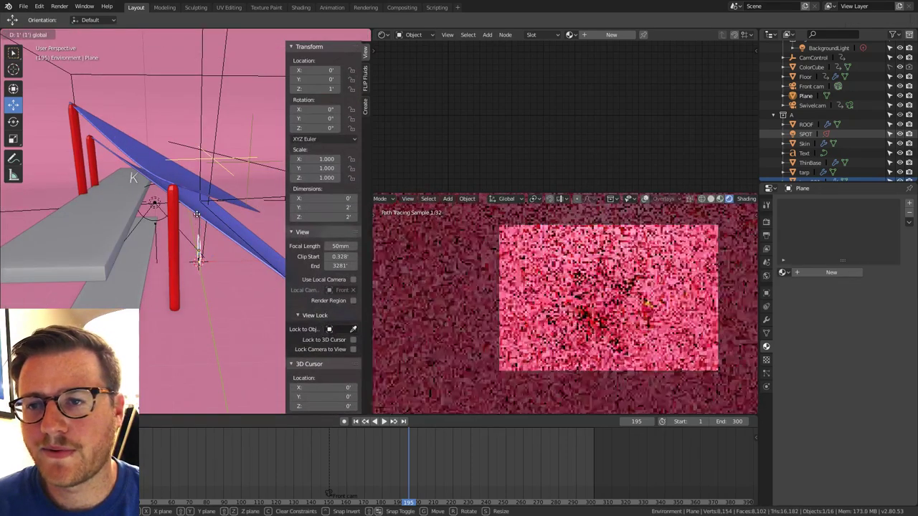
key("Return")
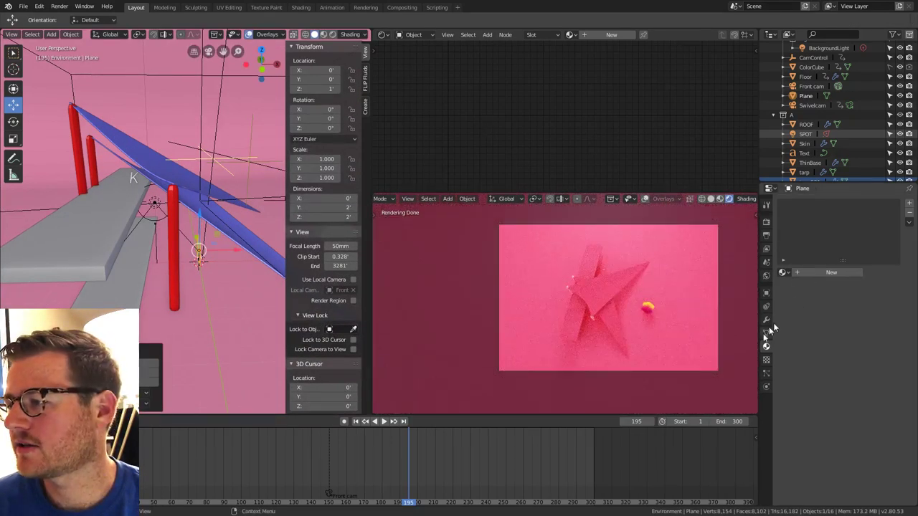
Add a Solidify modifier to the upright plane with a thickness of 0.1'.
left_click(765, 320)
left_click(815, 204)
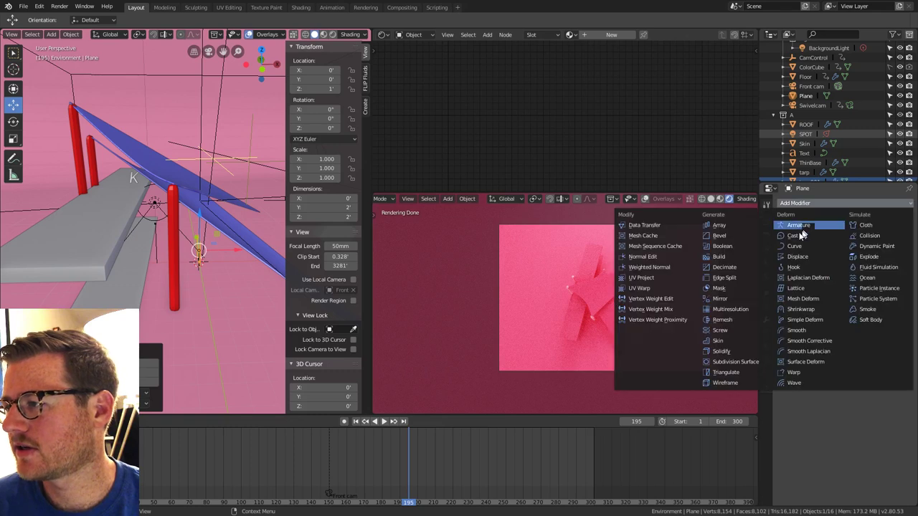
left_click(740, 350)
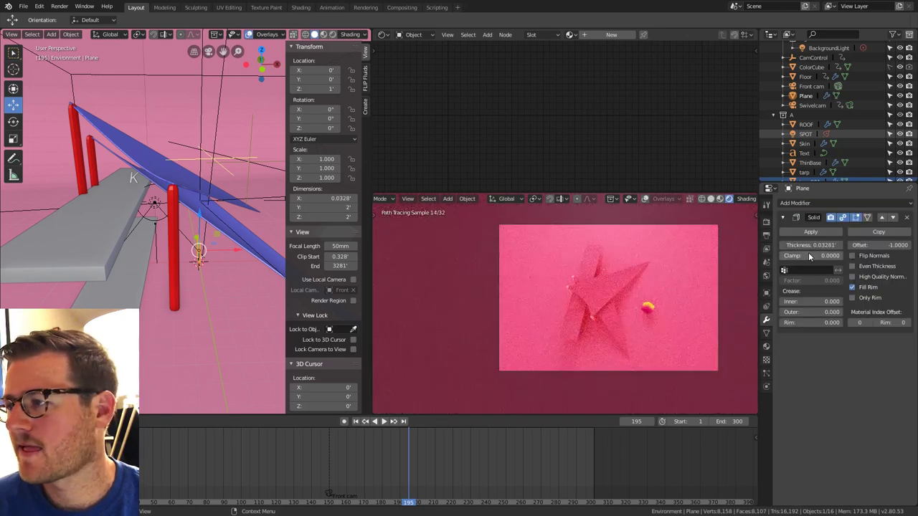
type("0.1")
key("Return")
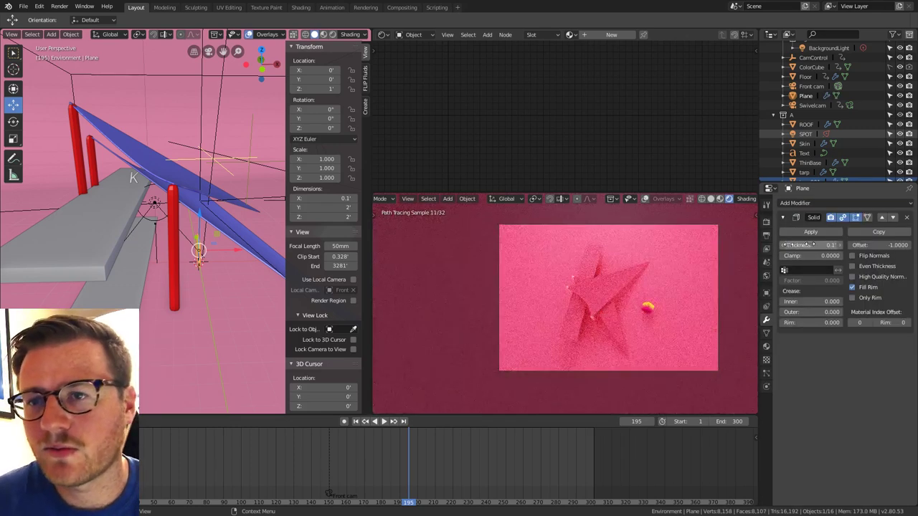
Assign the existing Glass material to the plane and save the file.
scroll(205, 271, "up", 6)
scroll(192, 192, "down", 7)
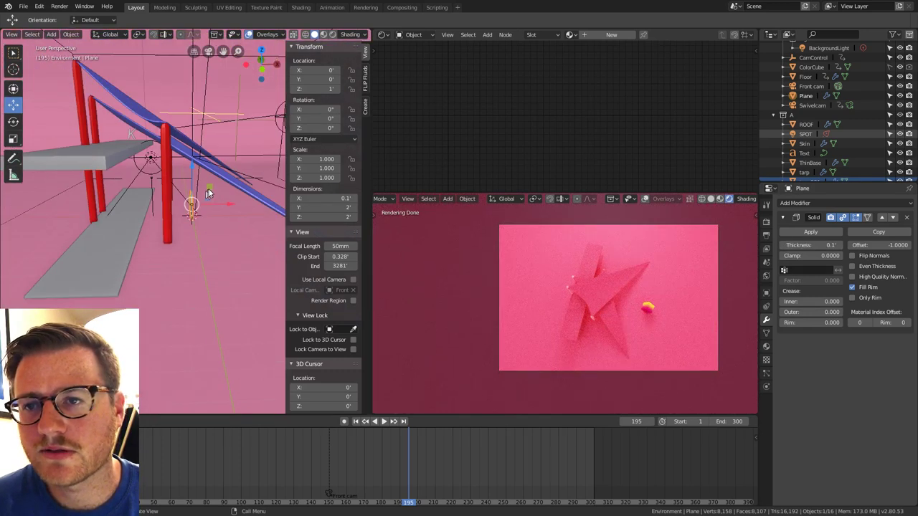
scroll(209, 192, "up", 4)
middle_click_drag(195, 190, 205, 218)
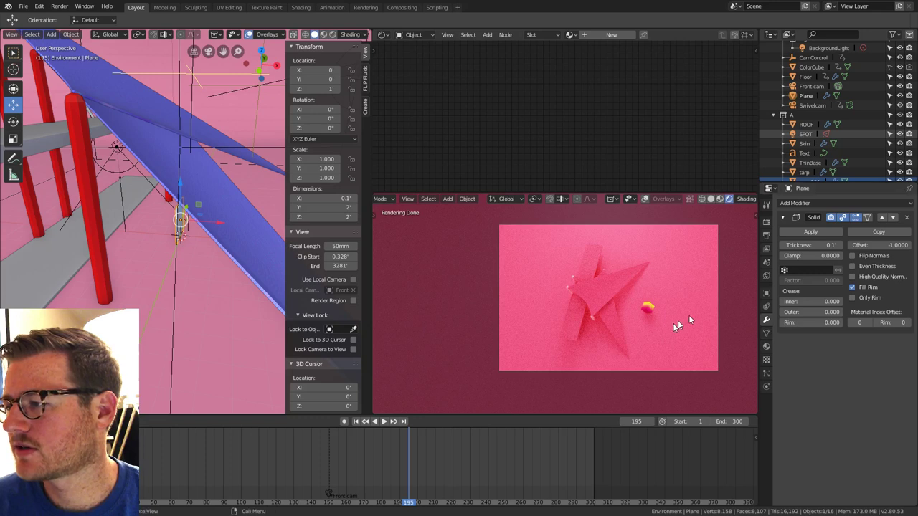
left_click(767, 347)
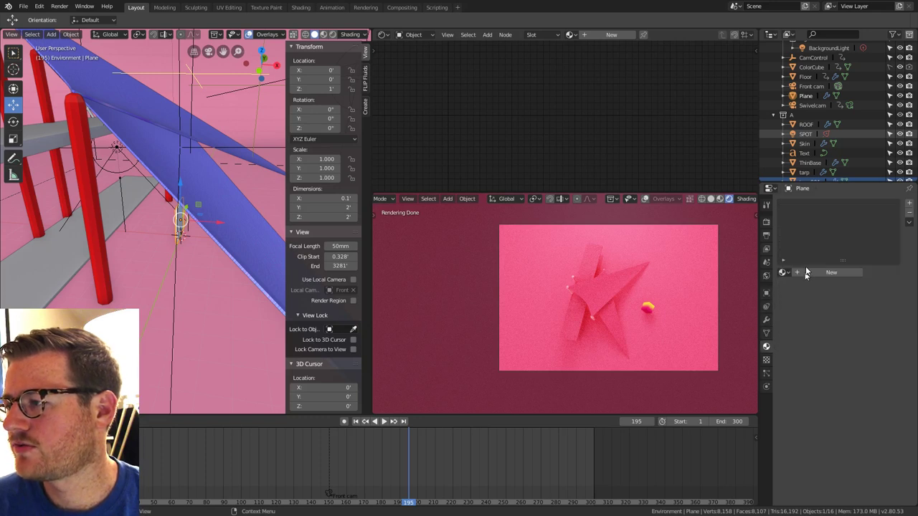
left_click(783, 272)
left_click(796, 341)
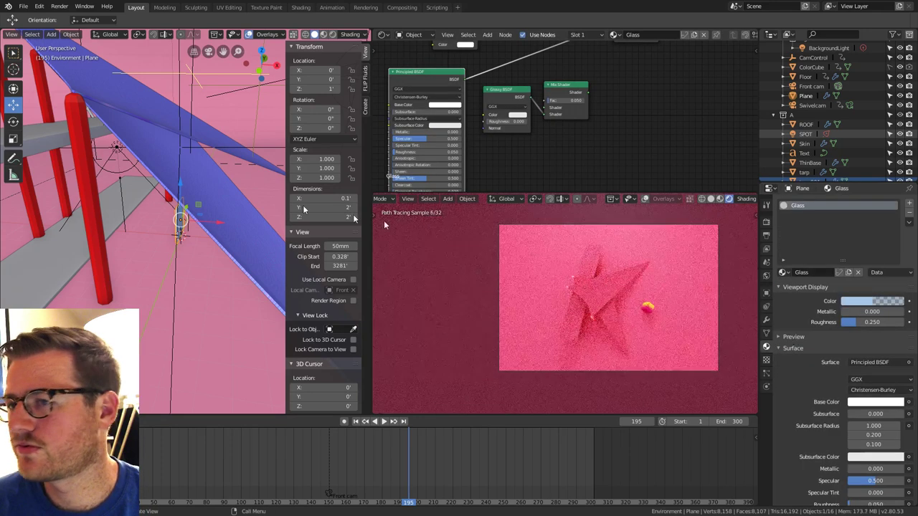
key("ctrl+s")
Move the glass plane to X -8', near the long edge of the slabs.
middle_click_drag(222, 206, 256, 224)
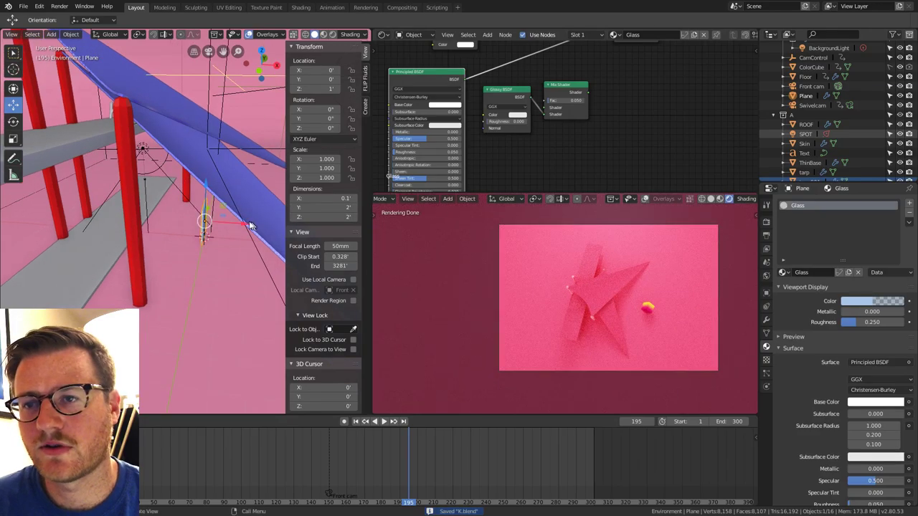
left_click_drag(249, 225, 119, 216, "ctrl")
middle_click_drag(119, 216, 197, 216)
Scale the glass plane's geometry along Y to about 23.6' long, nearly the full length of the slabs.
key("Tab")
scroll(154, 215, "down", 2)
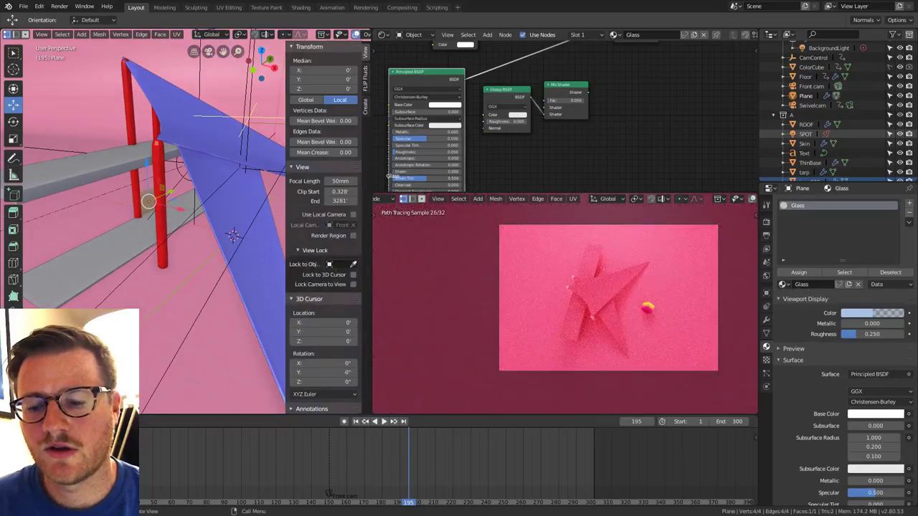
key("s")
key("y")
left_click(66, 288)
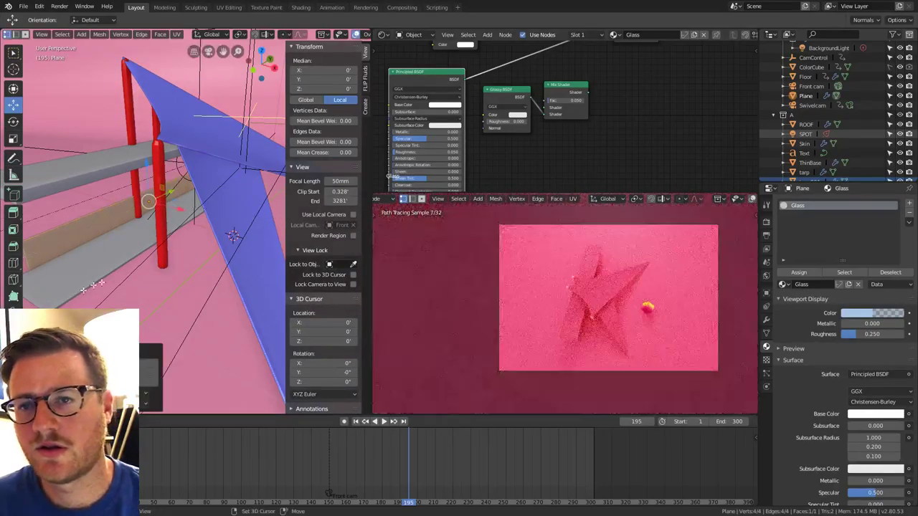
middle_click_drag(100, 283, 244, 230)
key("s")
key("y")
left_click(223, 254)
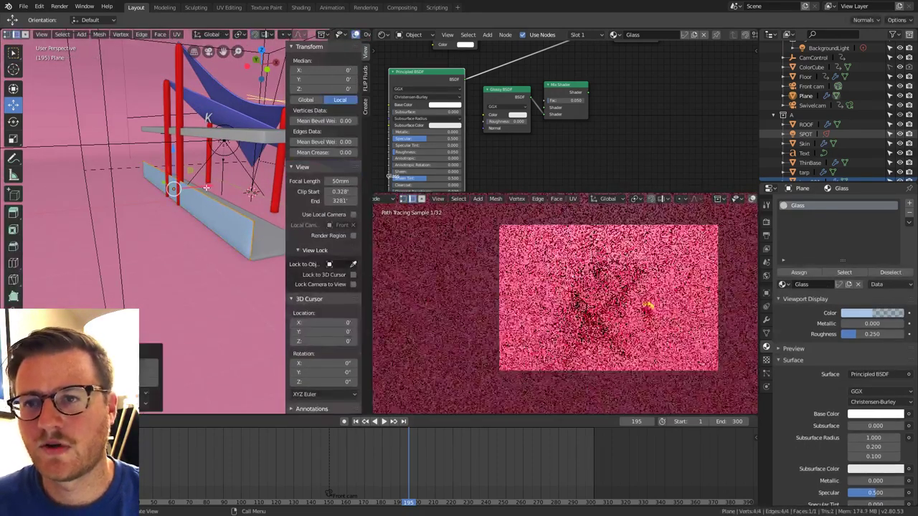
Raise the glass wall's top edge to the roof slab and its bottom edge about 0.55' onto the base slab.
mouse_move(171, 151)
left_mouse_down()
mouse_move(173, 114)
mouse_move(175, 149)
left_mouse_up()
right_click(175, 149)
key("g")
key("z")
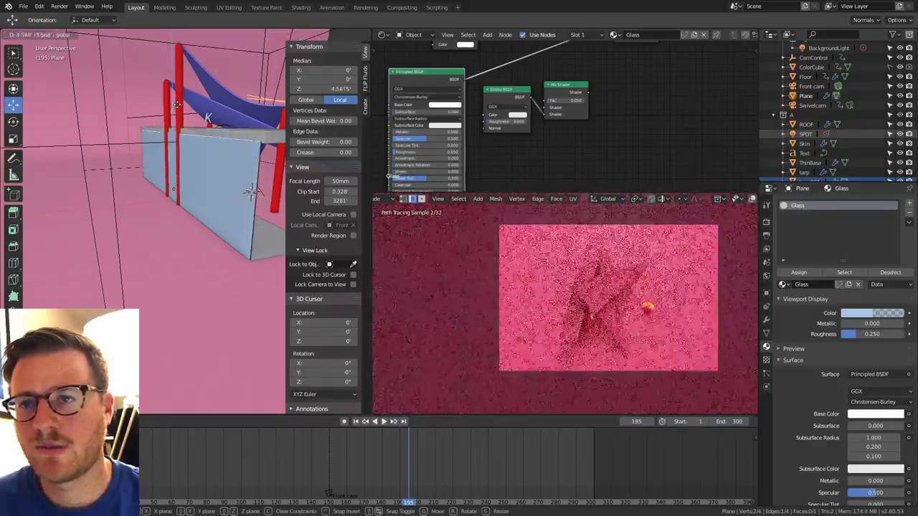
left_click(178, 108)
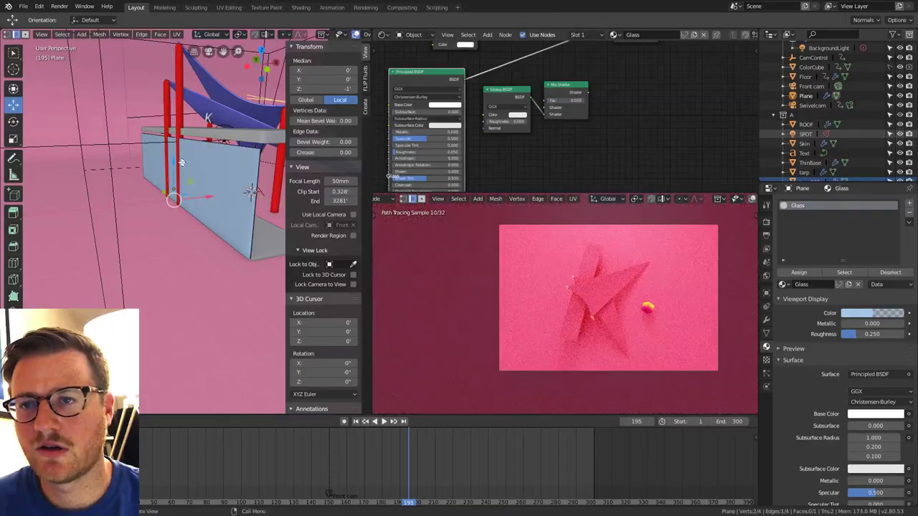
key("g")
key("z")
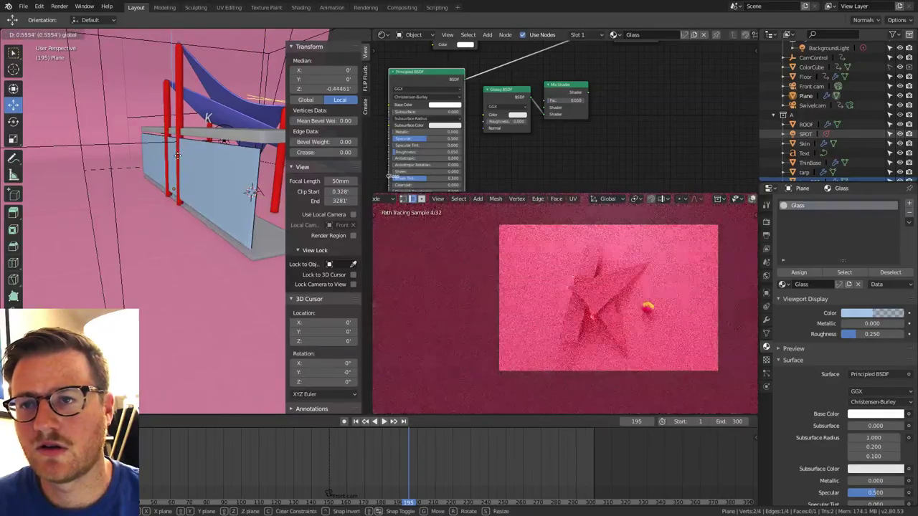
left_click(178, 156)
Extrude both vertical end edges of the glass wall about 3.5' along X to form end panels between the slabs.
key("Tab")
middle_click_drag(219, 190, 208, 207)
key("Tab")
left_click(156, 190)
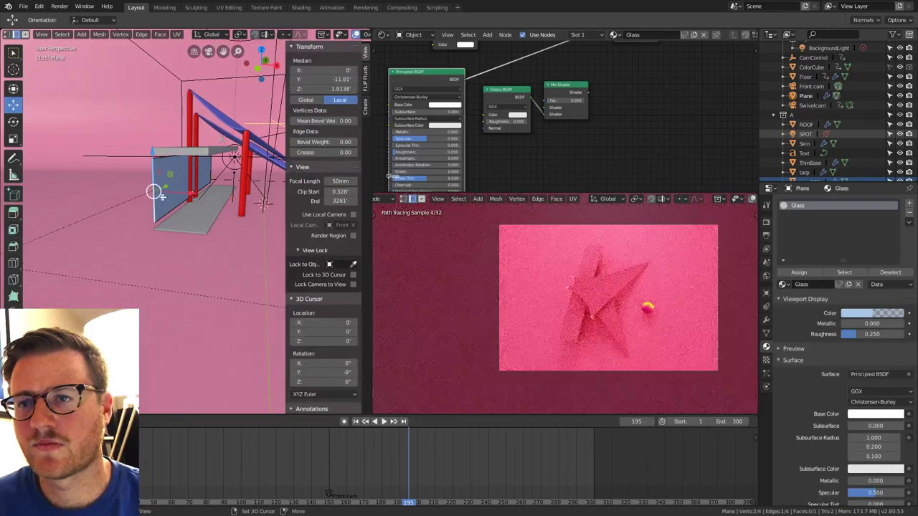
middle_click_drag(156, 191, 149, 220)
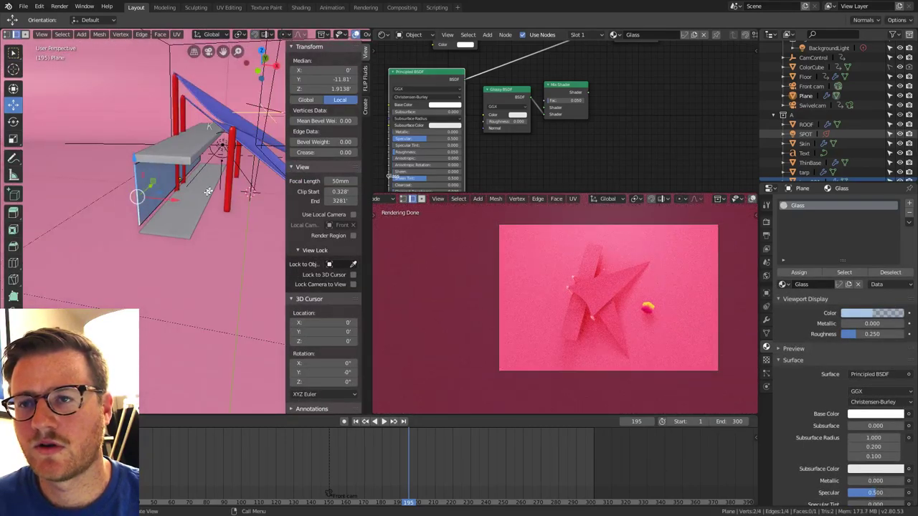
key("alt+z")
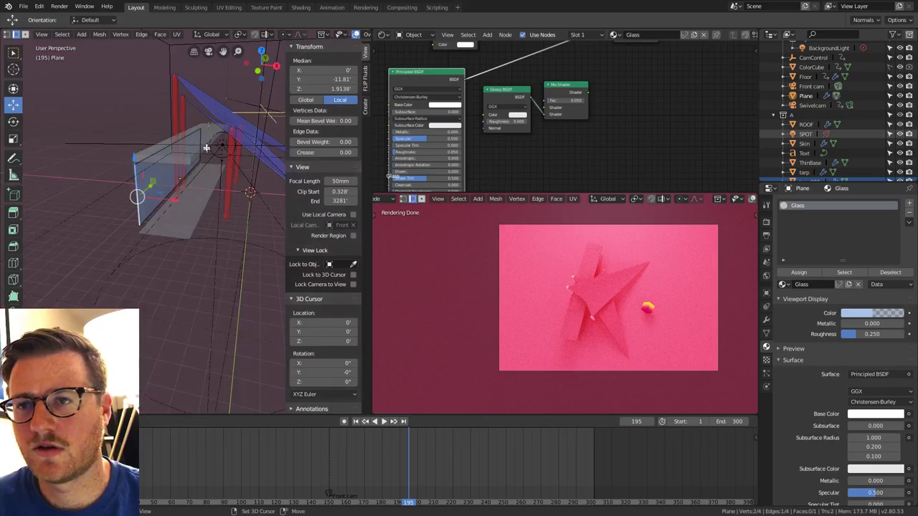
key("g")
key("x")
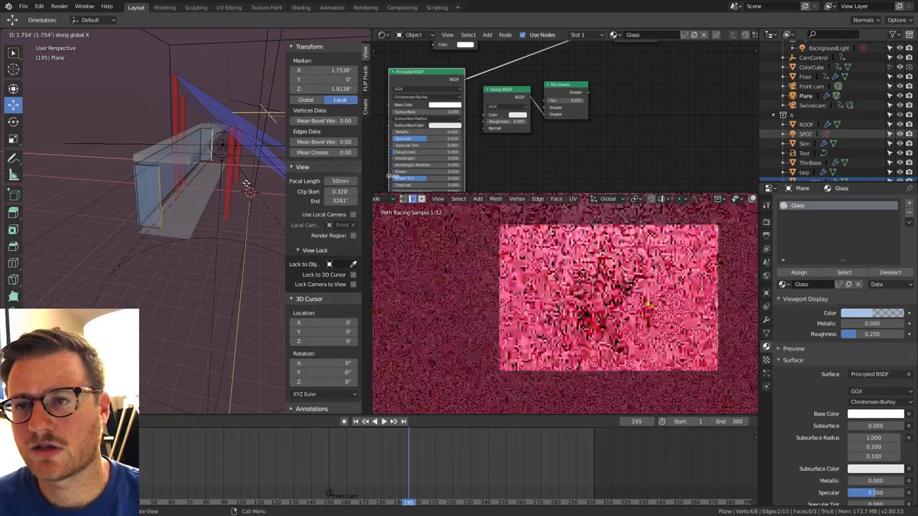
left_click(219, 204)
key("alt+z")
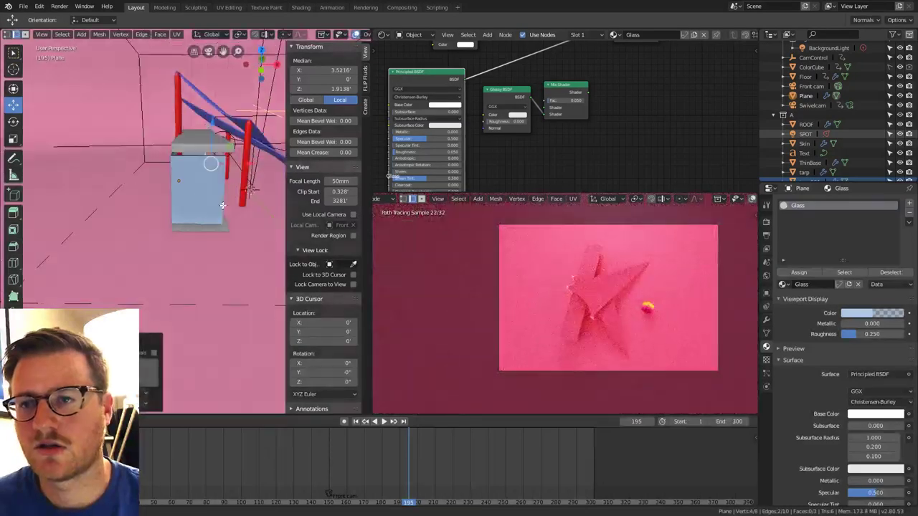
middle_click_drag(223, 206, 184, 202)
key("Tab")
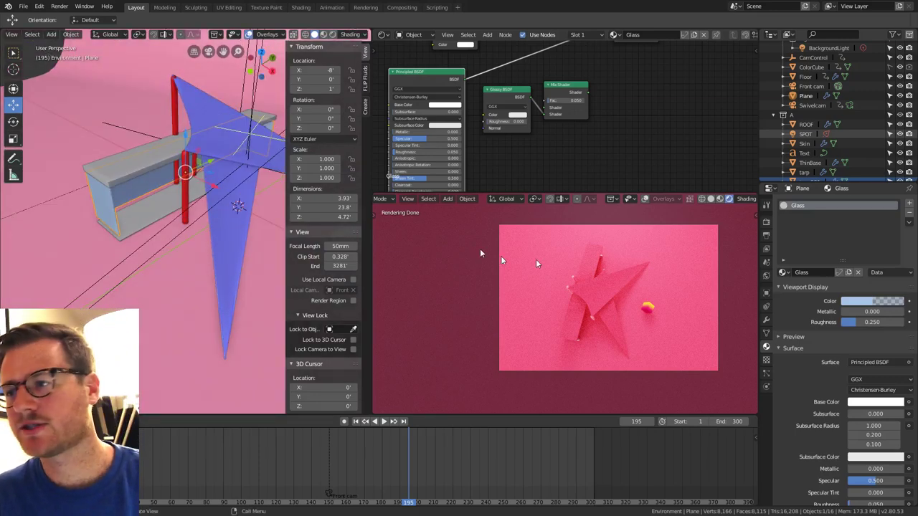
Examine the glass walls and their corner edge between the slabs in the rendered view.
middle_click_drag(702, 329, 554, 313)
scroll(554, 312, "up", 3)
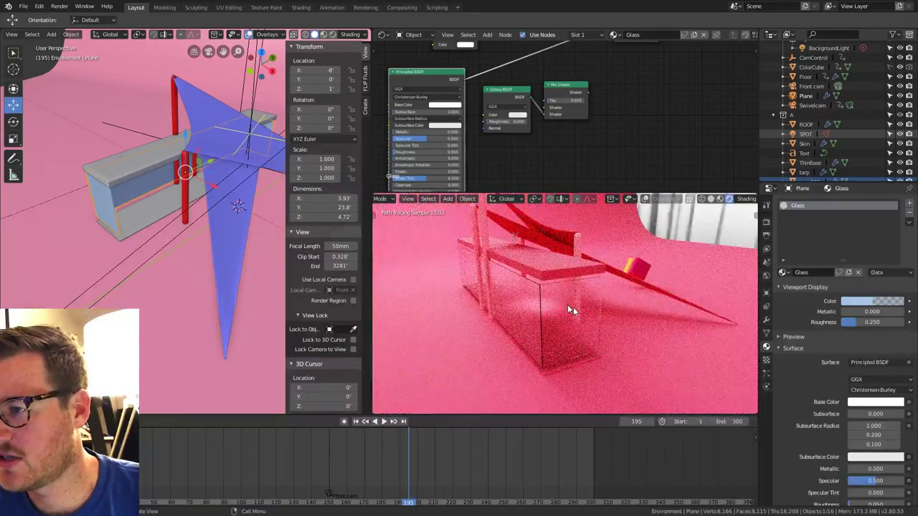
middle_click_drag(232, 223, 199, 224)
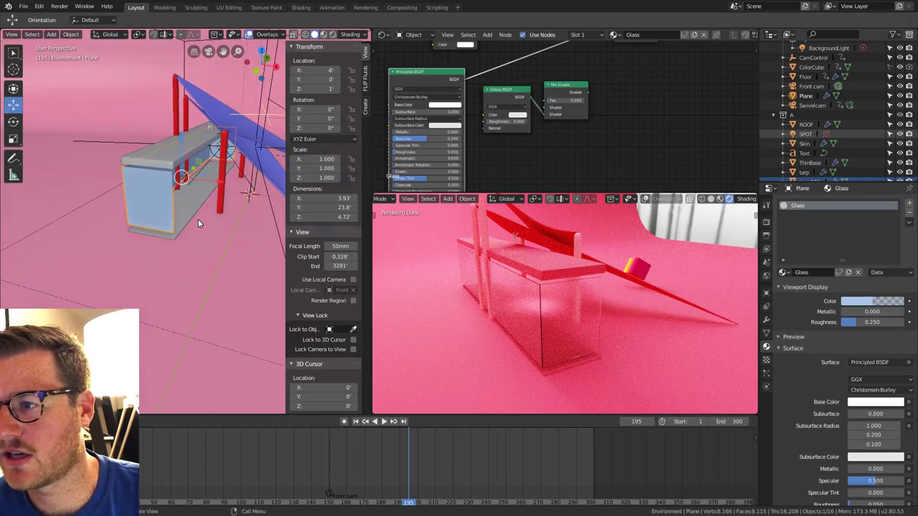
middle_click_drag(528, 335, 554, 332)
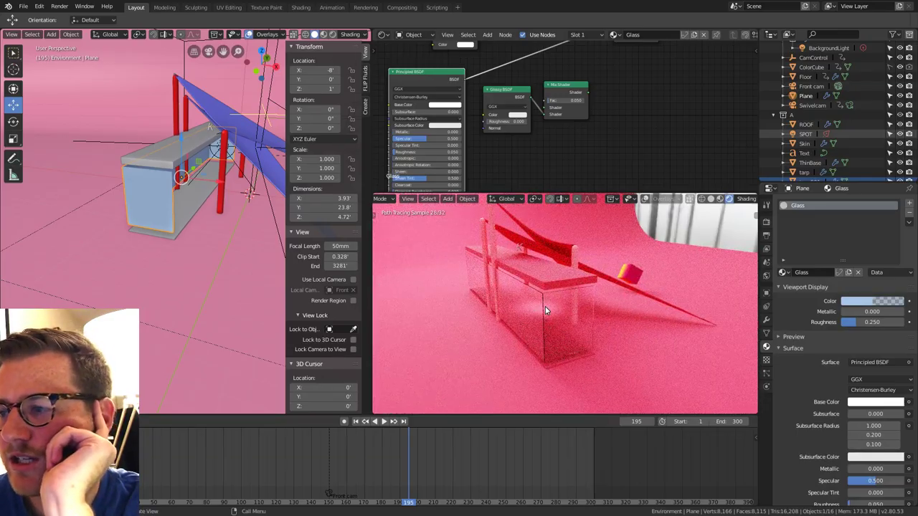
scroll(542, 300, "up", 4)
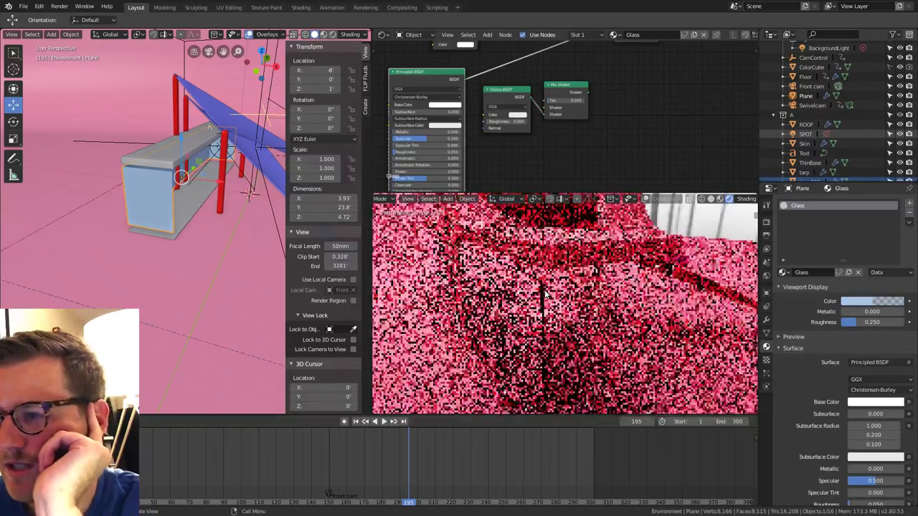
Duplicate the glass wall in place and assign the COLORS_adjustable_lighter material to the copy.
scroll(489, 277, "down", 8)
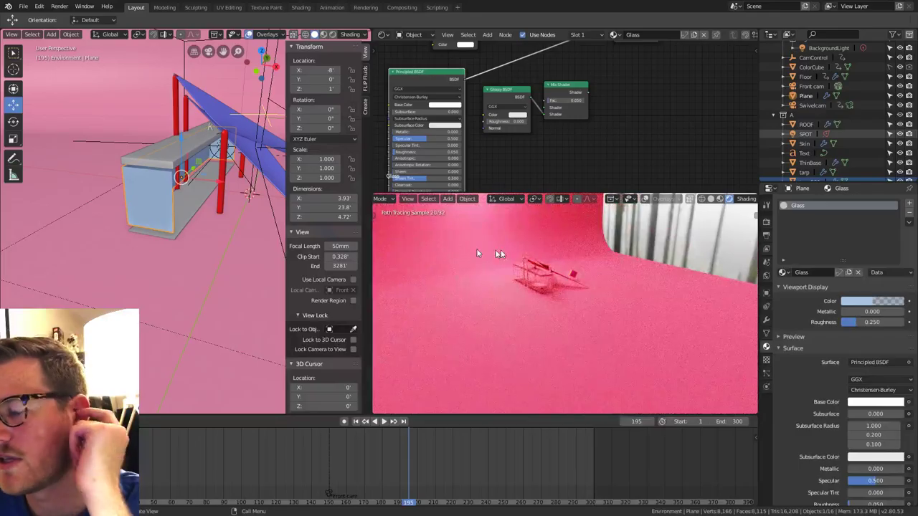
scroll(482, 258, "up", 6)
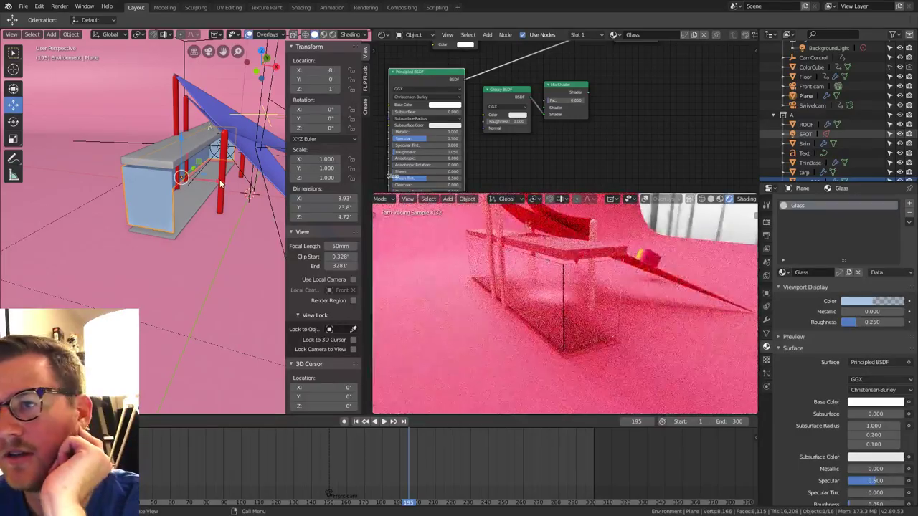
middle_click_drag(272, 213, 231, 192)
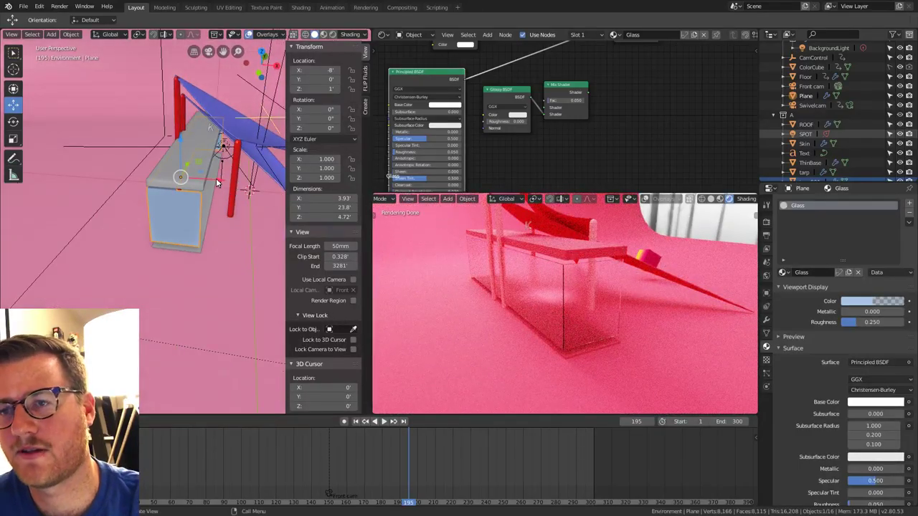
key("shift+d")
right_click(216, 182)
left_click(766, 321)
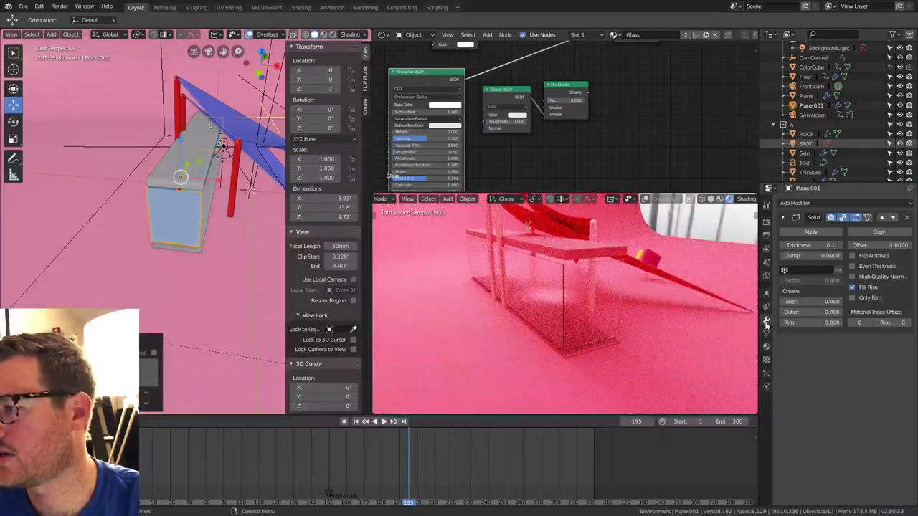
left_click(766, 347)
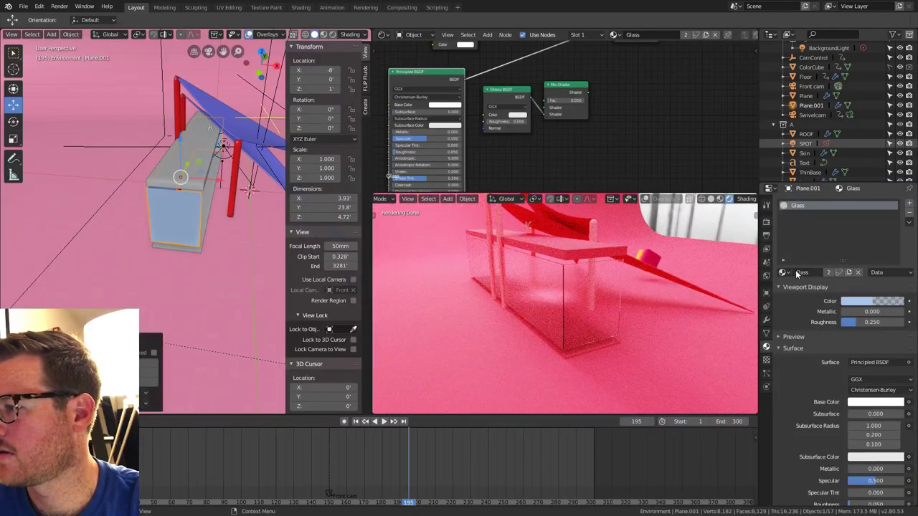
left_click(784, 272)
left_click(790, 304)
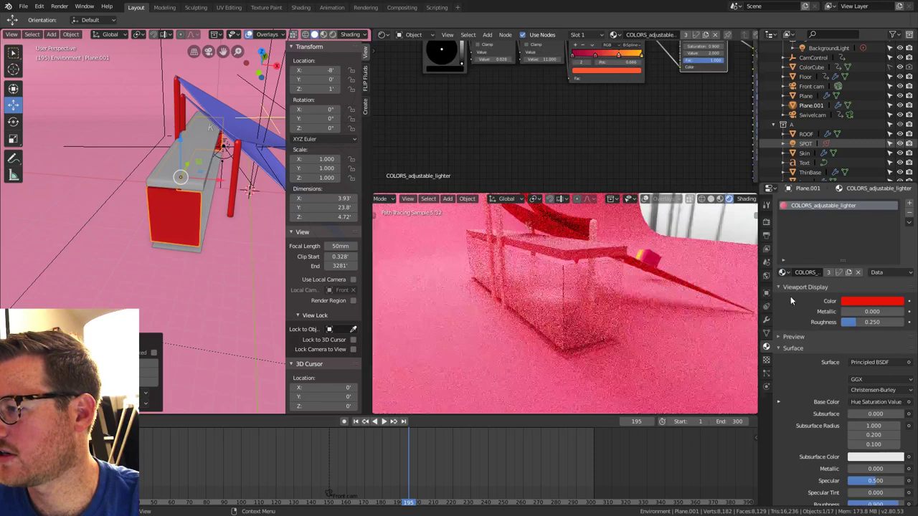
Add a Skin modifier to the duplicated wall and remove its Solidify modifier.
left_click(767, 320)
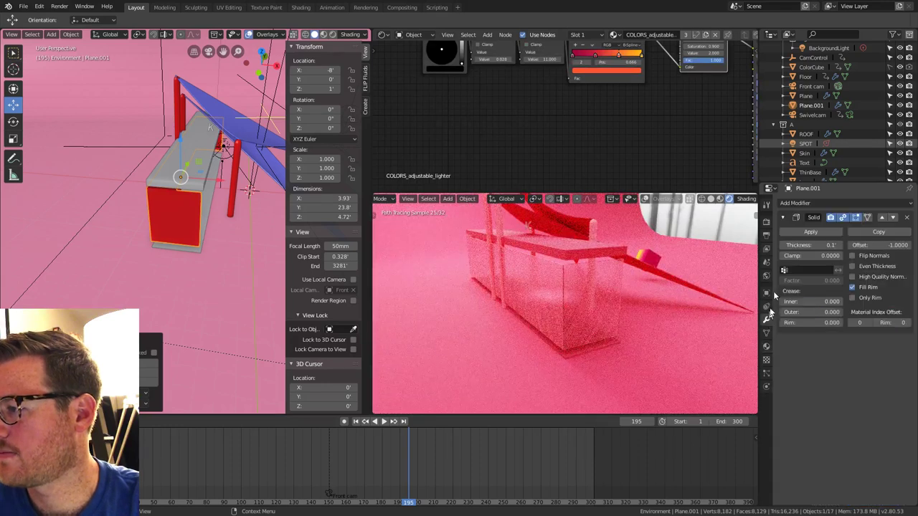
left_click(809, 205)
left_click(725, 341)
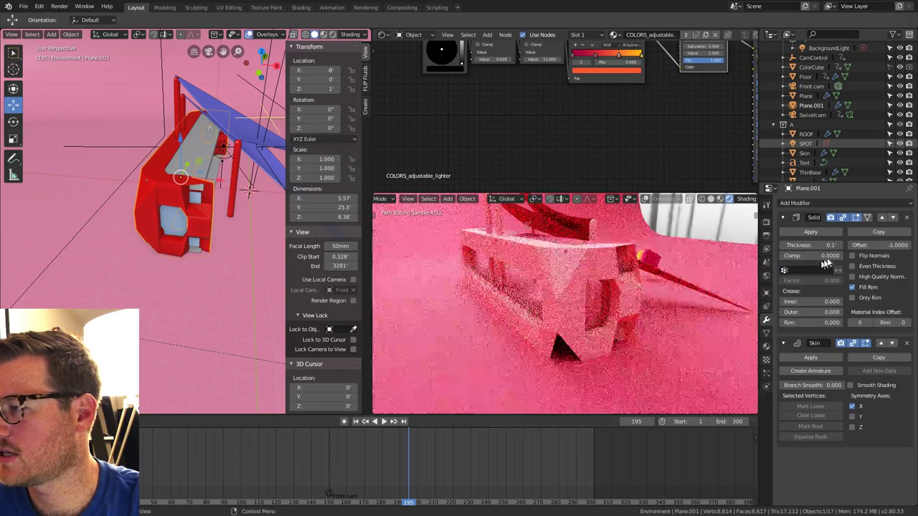
left_click(906, 217)
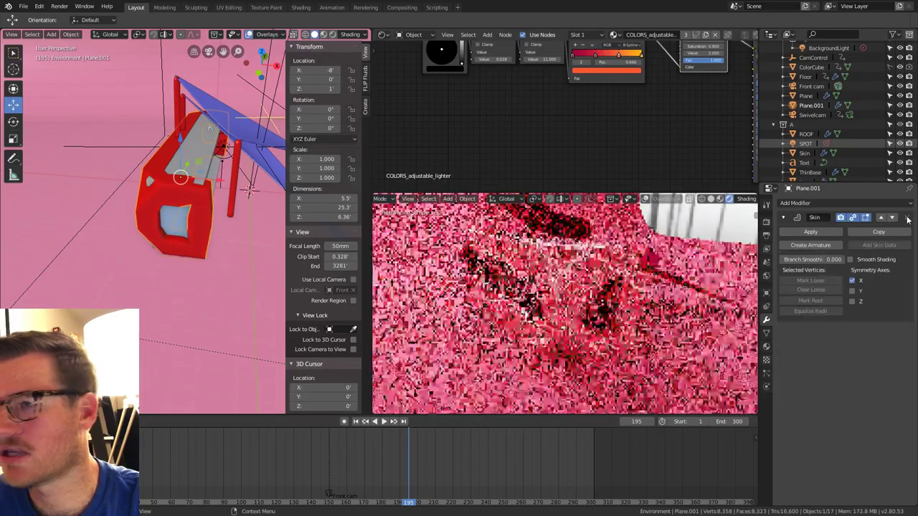
Shrink the skin radius of all vertices in the duplicated wall to about 0.023, forming a thin window frame.
key("Tab")
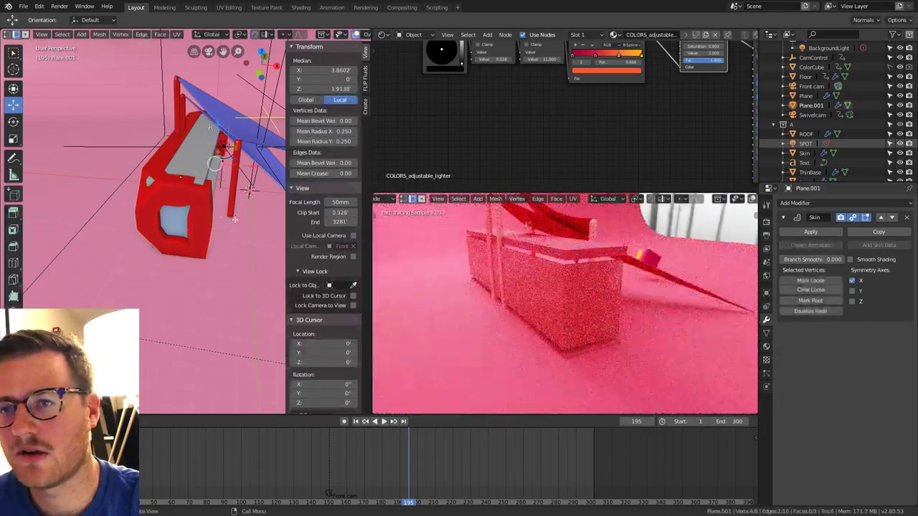
key("ctrl+a")
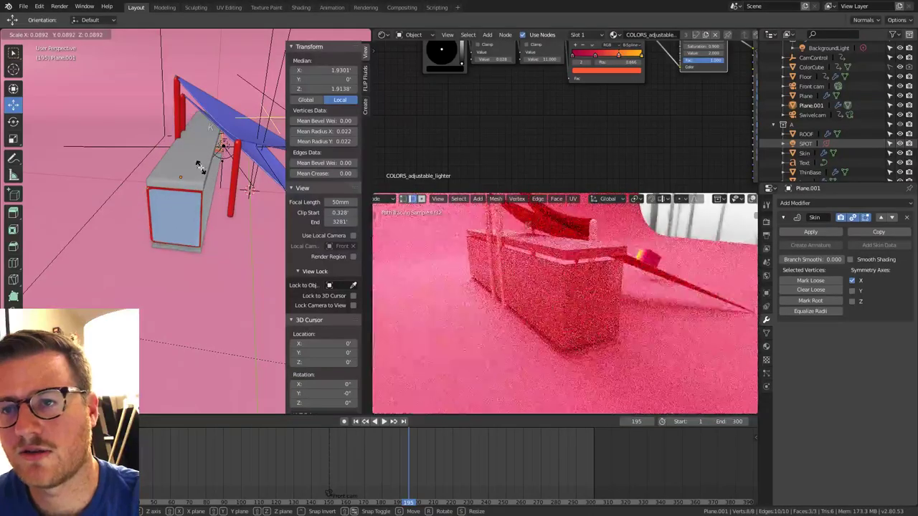
left_click(200, 167)
scroll(195, 175, "up", 2)
middle_click_drag(200, 212, 198, 188)
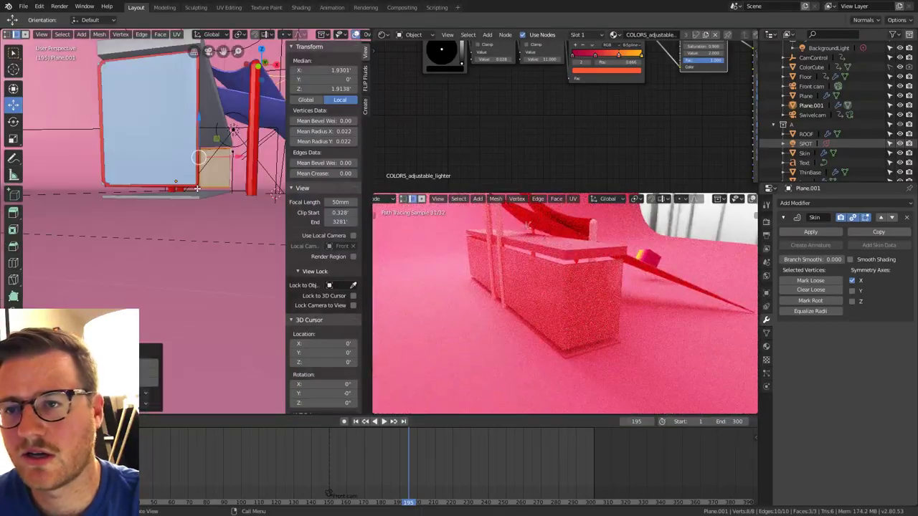
scroll(197, 189, "up", 2)
key("KP_Decimal")
scroll(165, 238, "down", 3)
middle_click_drag(166, 237, 217, 226)
key("ctrl+a")
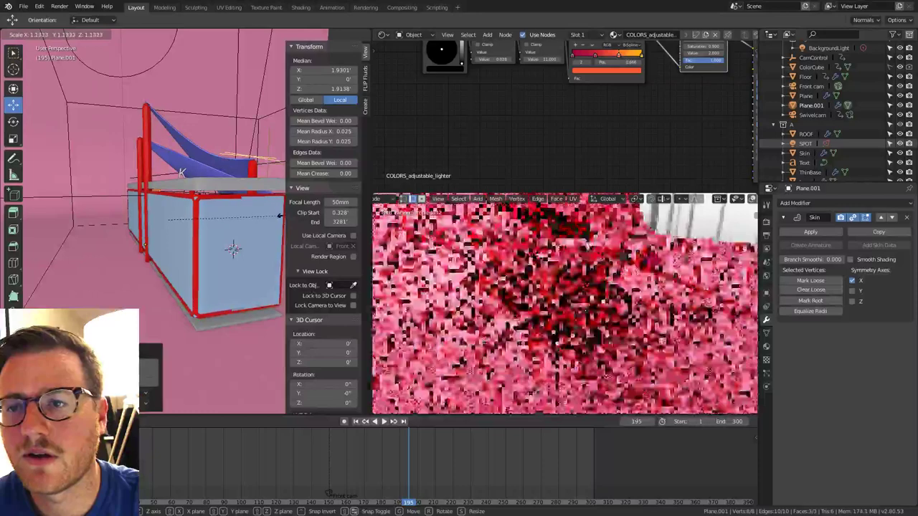
left_click(220, 203)
Turn on smooth shading in the frame's Skin modifier, mark the root and equalize the radii of its vertices.
middle_click_drag(219, 204, 186, 200)
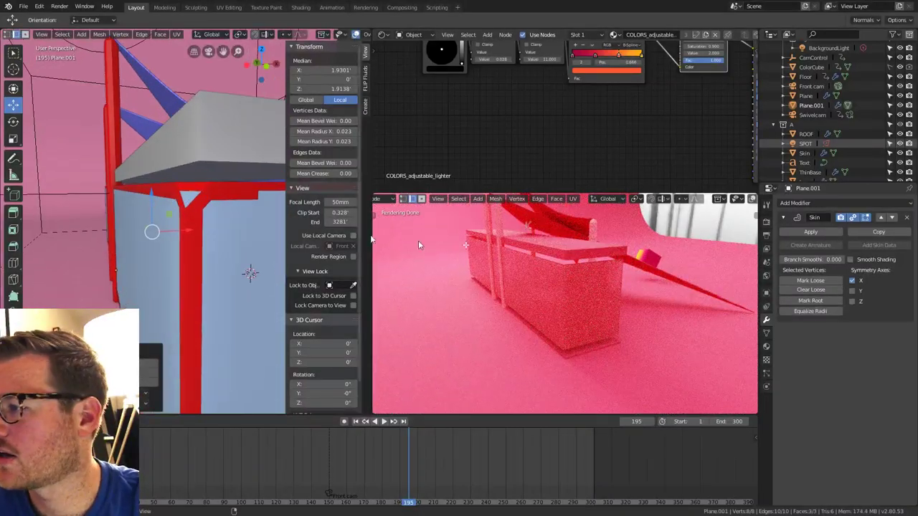
left_click(851, 259)
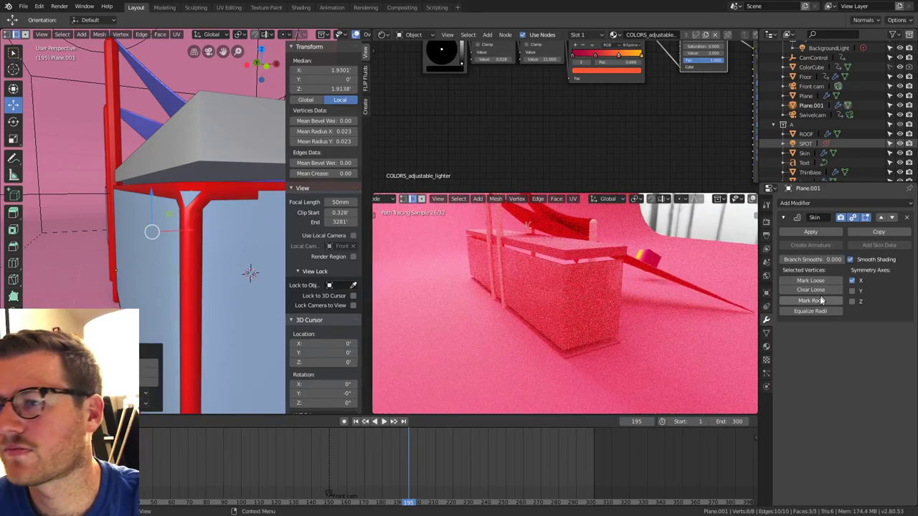
left_click(821, 300)
left_click(818, 311)
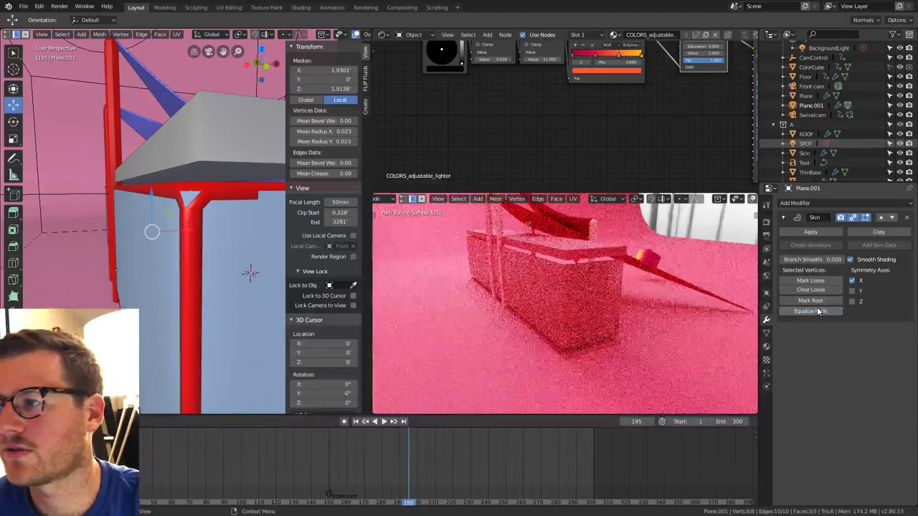
mouse_move(783, 259)
left_mouse_down()
mouse_move(843, 259)
mouse_move(782, 259)
left_mouse_up()
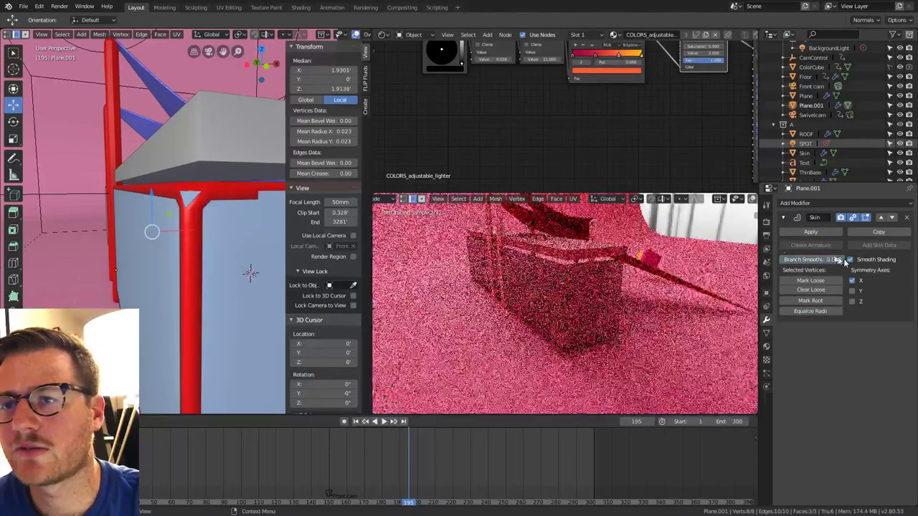
middle_click_drag(203, 223, 153, 289)
key("Tab")
Set the Solidify offset of the glass wall to 1.0000.
left_click(147, 297)
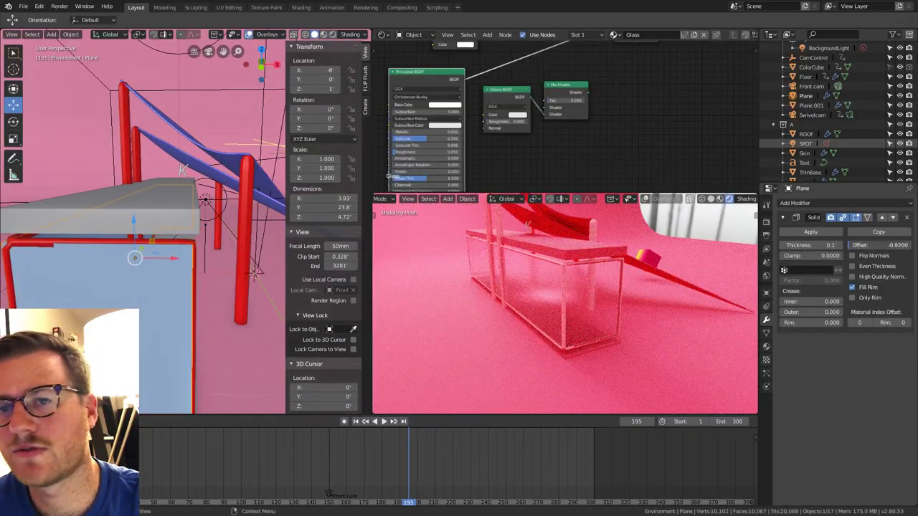
left_click_drag(850, 244, 910, 244)
middle_click_drag(165, 284, 101, 278)
scroll(100, 279, "up", 5)
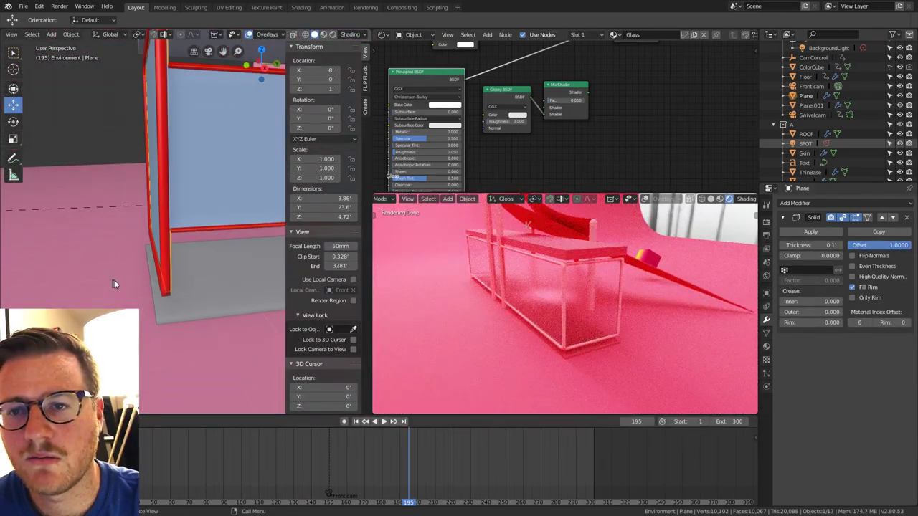
Examine the framed glass walls between the slabs in the modelling view and in the rendered view.
scroll(177, 291, "up", 1)
scroll(177, 291, "down", 2)
scroll(177, 292, "up", 1)
middle_click_drag(177, 292, 185, 253)
scroll(628, 263, "down", 1)
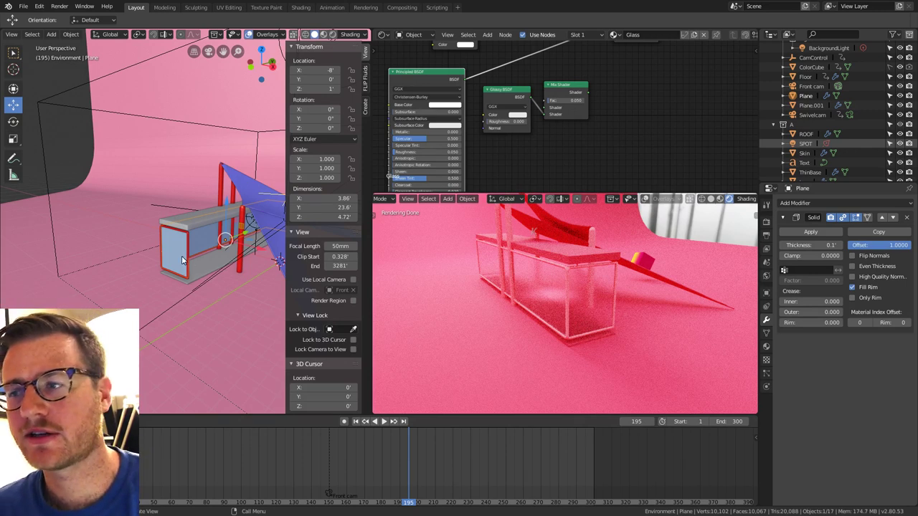
middle_click_drag(183, 261, 258, 247)
left_click(245, 235)
middle_click_drag(175, 231, 137, 232)
left_click(91, 229)
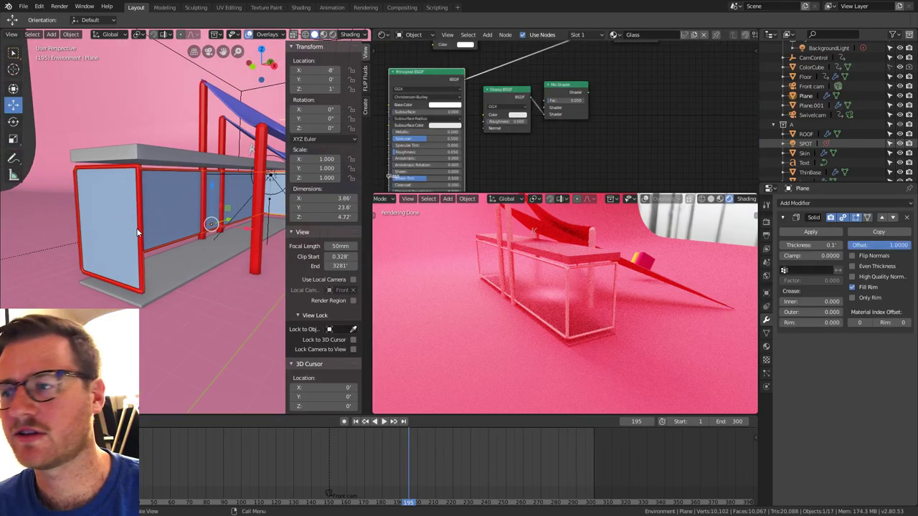
middle_click_drag(654, 278, 477, 280)
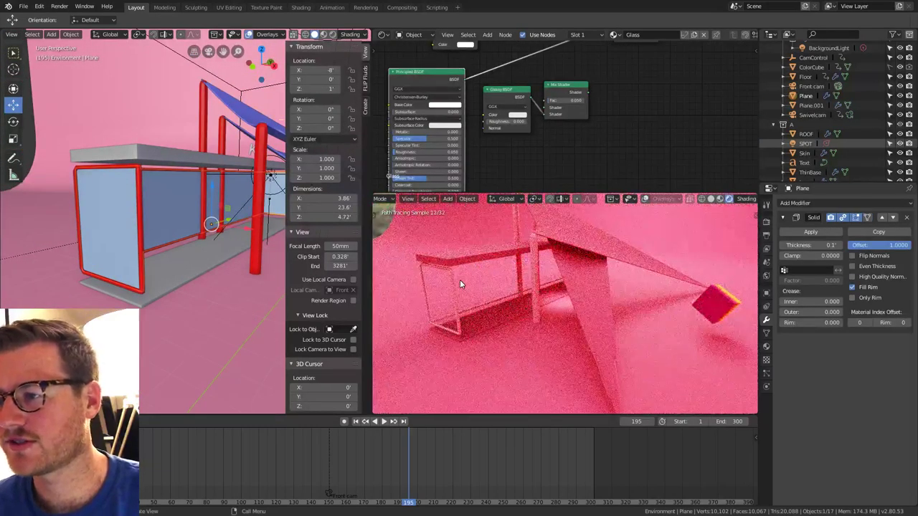
scroll(460, 280, "up", 2)
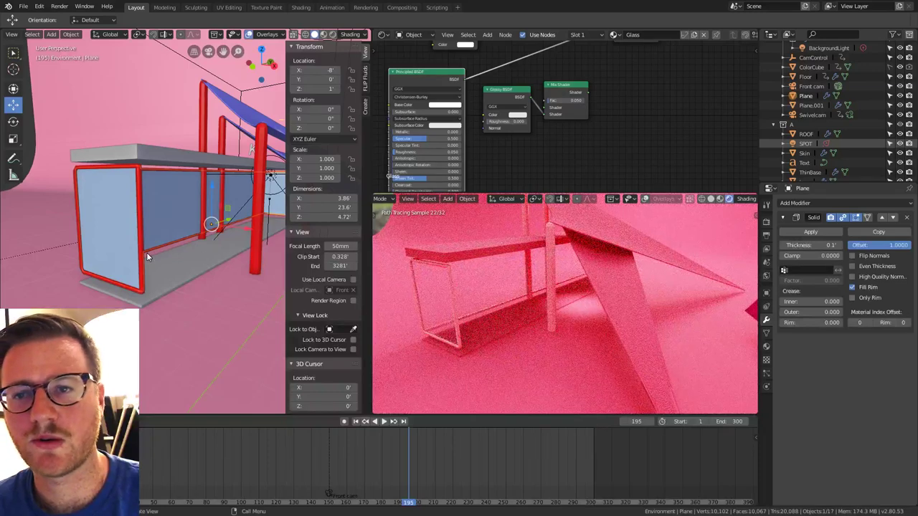
Extrude two diagonally opposite bottom corners of the red window frame about 1.7' downward along Z as legs.
left_click(142, 258)
key("Tab")
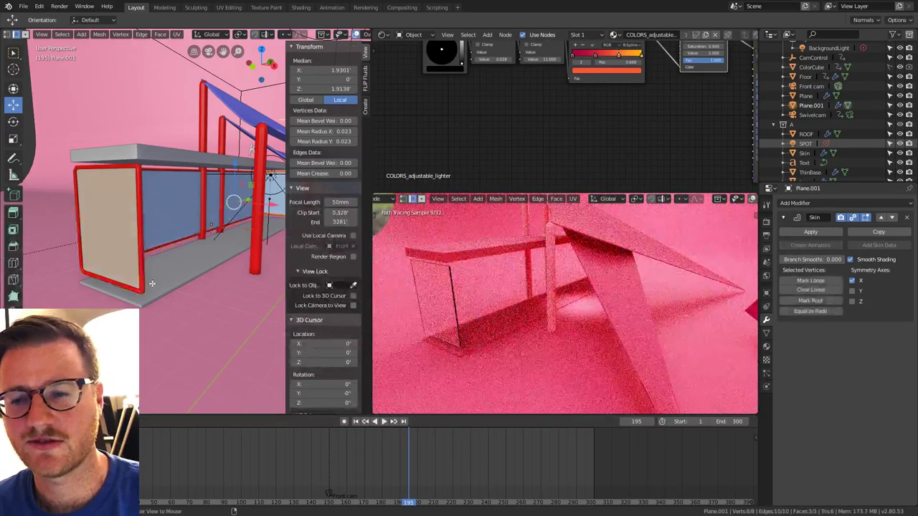
left_click(146, 292)
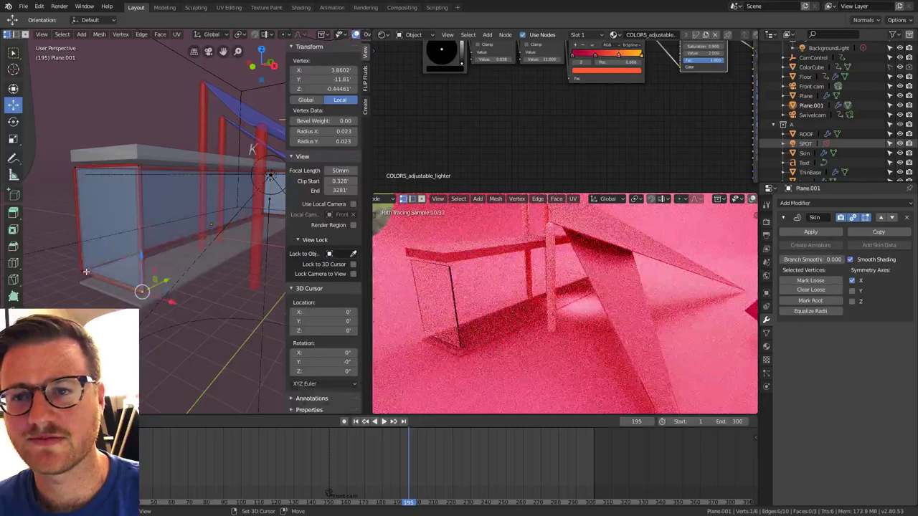
left_click(84, 272, "shift")
mouse_move(211, 254)
middle_mouse_down("shift")
mouse_move(200, 261)
mouse_move(215, 250)
middle_mouse_up("shift")
left_click(137, 302)
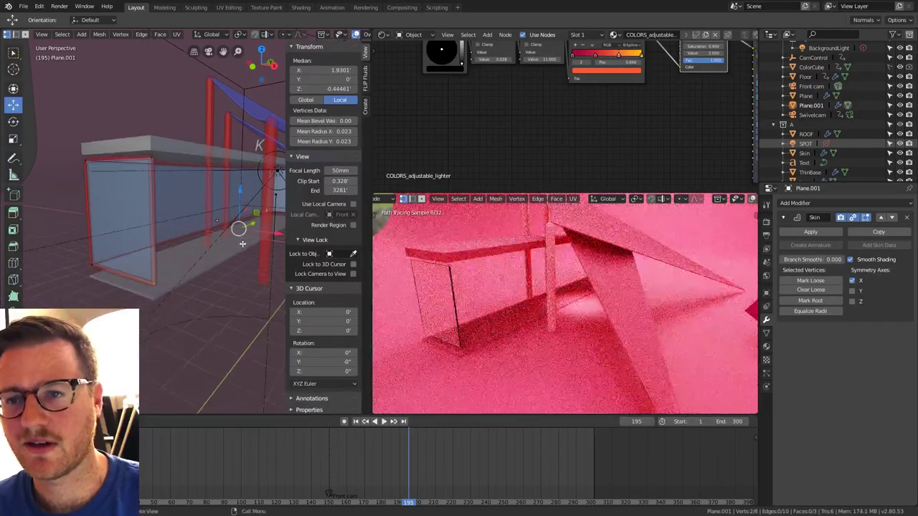
key("alt+z")
key("e")
key("z")
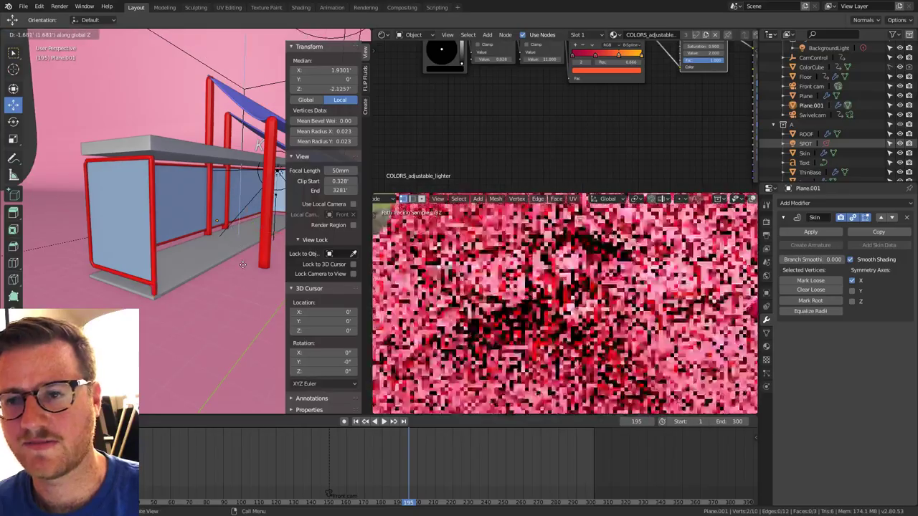
left_click(242, 262)
Extrude the other two bottom corners of the red frame about 1.2' downward along Z and finish editing the mesh.
key("alt+z")
left_click(93, 265)
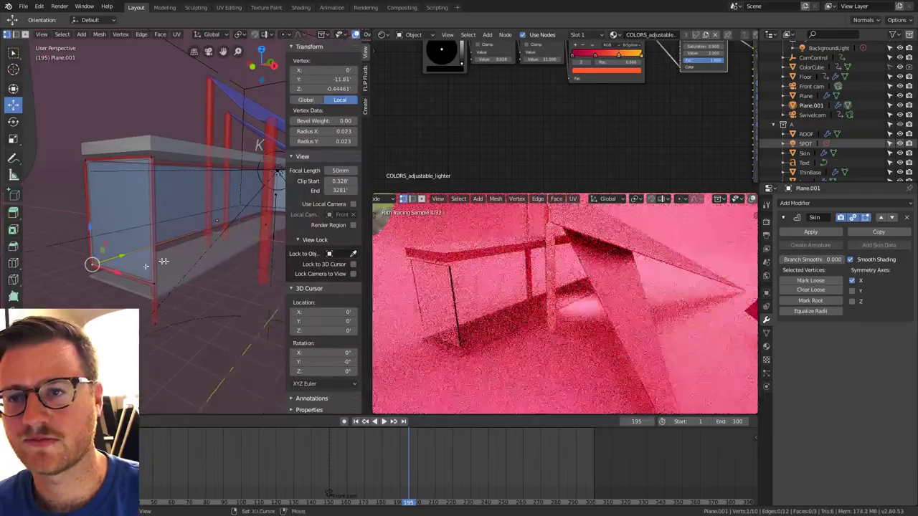
middle_click_drag(284, 234, 242, 262, "shift")
left_click(258, 226, "shift")
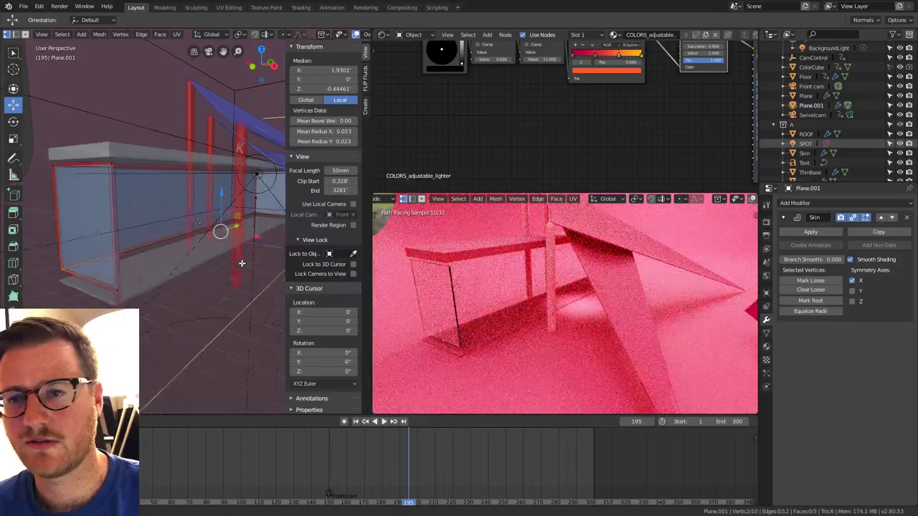
key("e")
key("z")
left_click(236, 278)
key("alt+z")
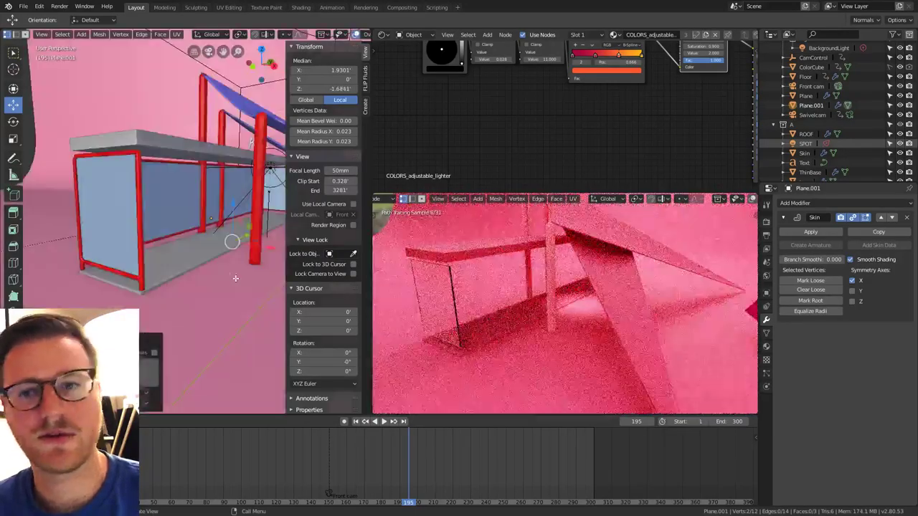
key("Tab")
scroll(197, 263, "down", 3)
middle_click_drag(197, 263, 262, 262)
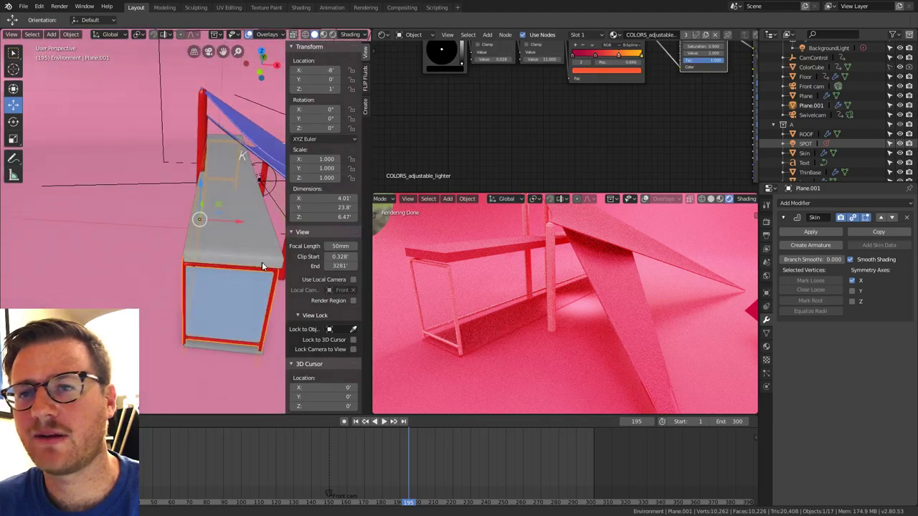
Thin the red poles that hold the fabric sails by scaling the skin radius of all their vertices to about 0.057.
left_click(200, 135)
middle_click_drag(200, 135, 215, 185)
middle_click_drag(97, 271, 186, 258)
mouse_move(583, 318)
middle_mouse_down()
mouse_move(611, 299)
mouse_move(567, 316)
mouse_move(522, 313)
mouse_move(595, 323)
mouse_move(560, 250)
mouse_move(586, 256)
mouse_move(560, 332)
mouse_move(535, 293)
mouse_move(550, 294)
middle_mouse_up()
scroll(538, 295, "down", 4)
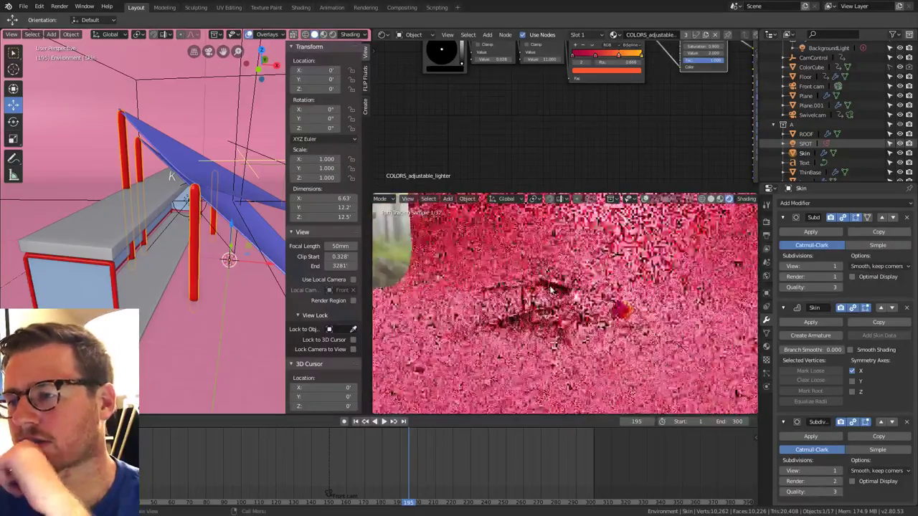
middle_click_drag(272, 242, 191, 231)
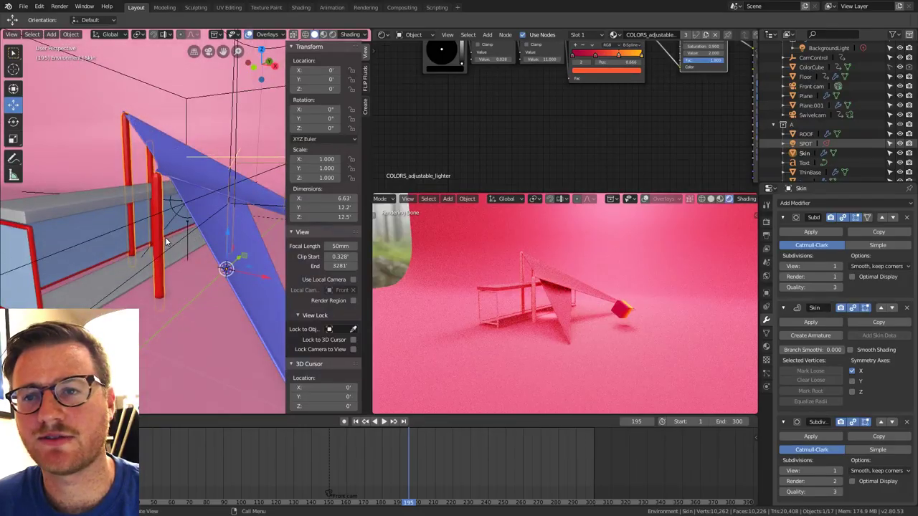
key("Tab")
key("a")
key("s")
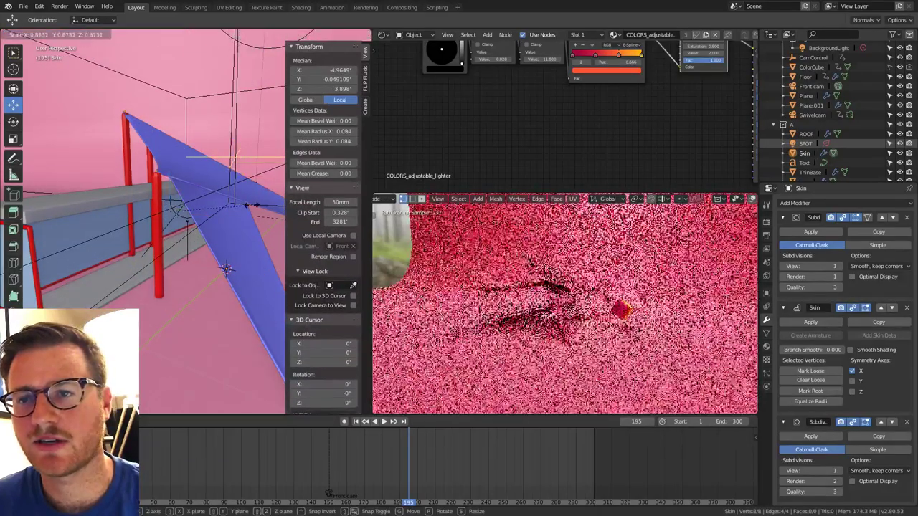
left_click(226, 205)
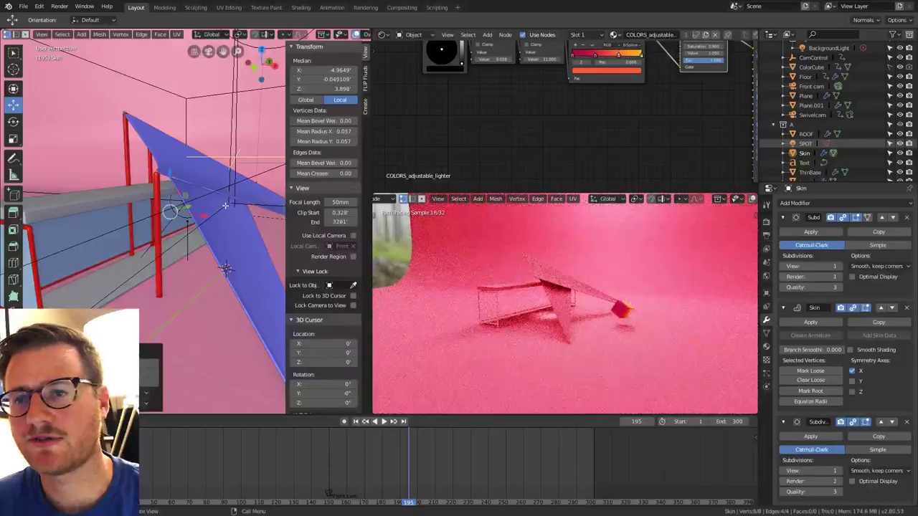
Finish editing the pole mesh and examine the thinned poles under the sails in the rendered view.
key("Tab")
middle_click_drag(225, 206, 230, 266)
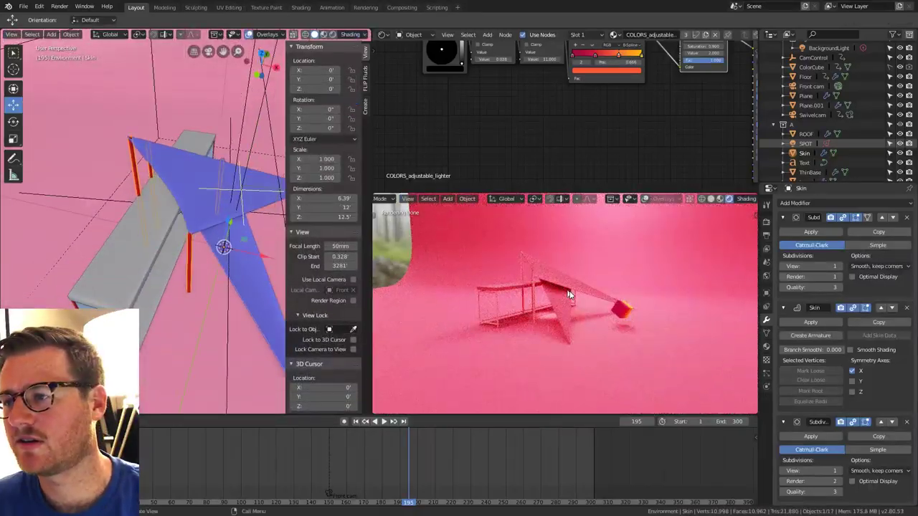
middle_click_drag(571, 294, 604, 304)
scroll(560, 294, "up", 5)
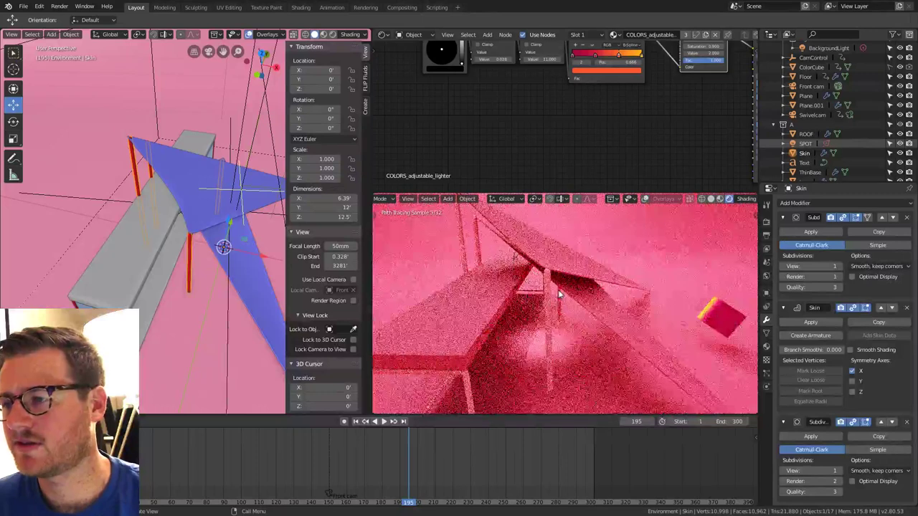
mouse_move(194, 213)
middle_mouse_down()
mouse_move(192, 194)
mouse_move(201, 214)
middle_mouse_up()
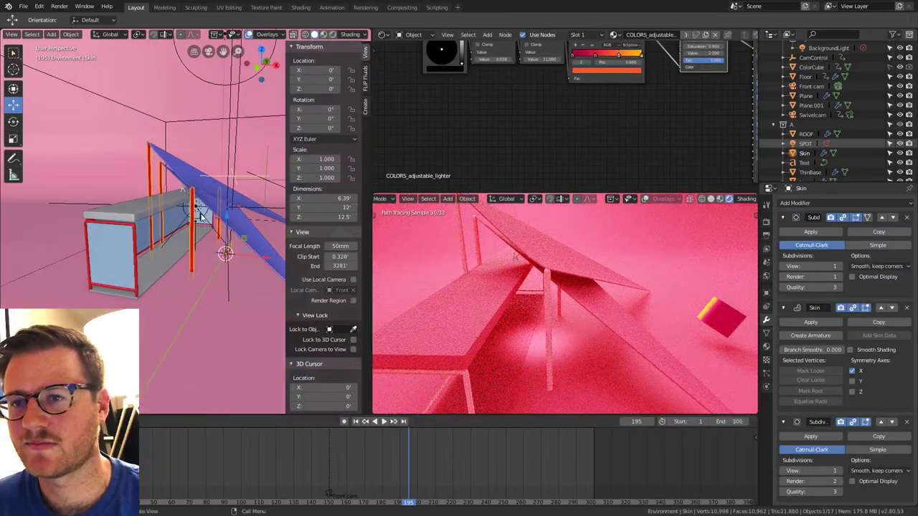
Move the SPOT light along X to about -5.99' so it sits between the roof and base slabs.
scroll(200, 214, "up", 4)
left_click(197, 209)
key("KP_Decimal")
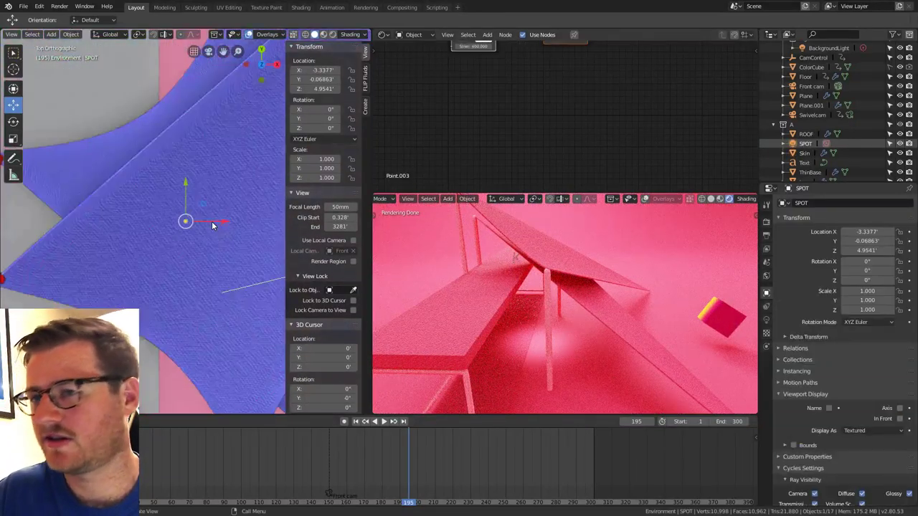
key("KP_7")
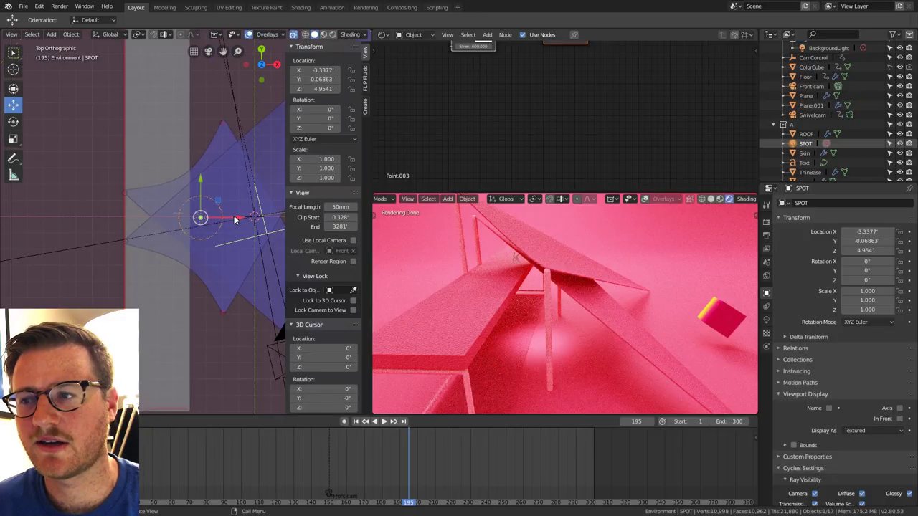
key("g")
key("x")
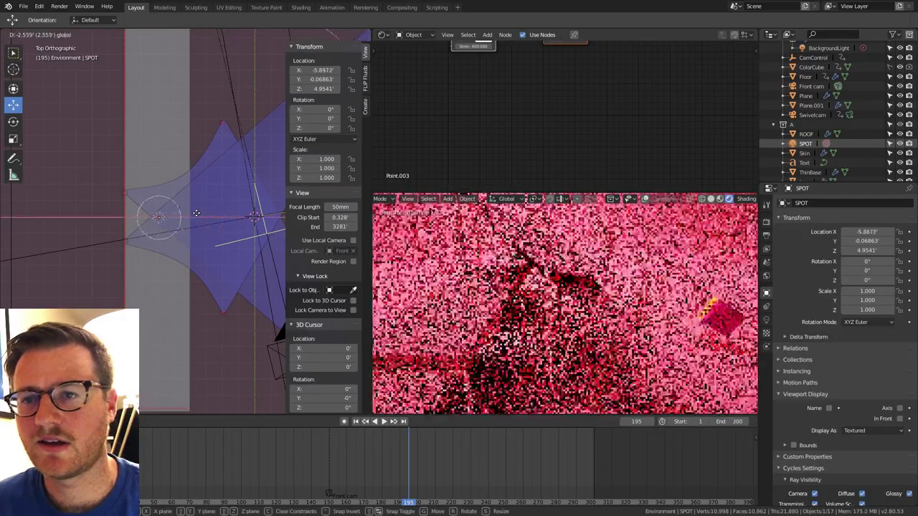
left_click(195, 213)
Duplicate the SPOT light 8' along negative Y, towards one end of the slab enclosure.
scroll(206, 228, "down", 1)
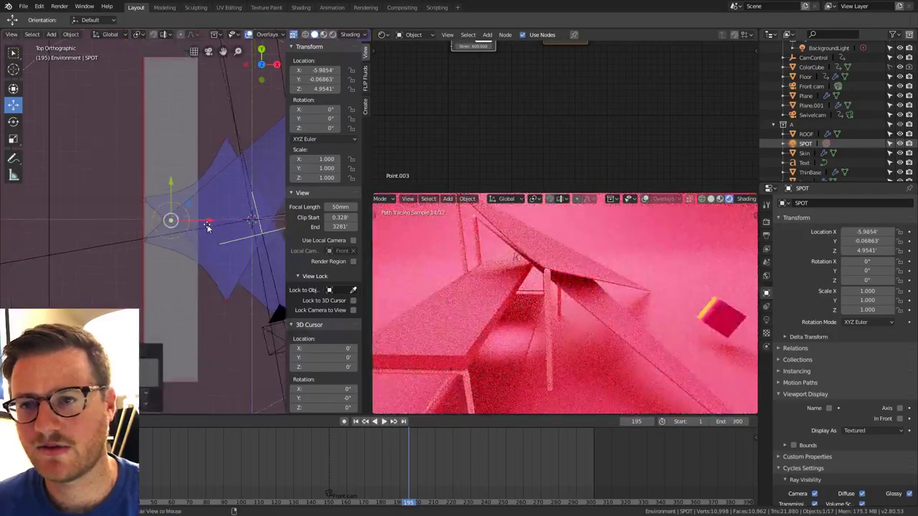
key("shift+d")
key("y")
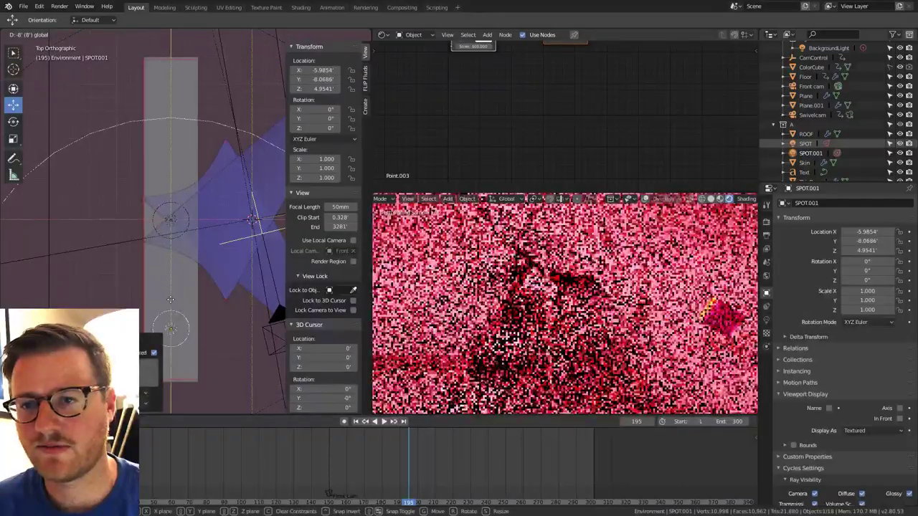
left_click(170, 299)
Duplicate the end light again and move the copy 16' along Y to the opposite end of the enclosure.
key("shift+d")
right_click(181, 293)
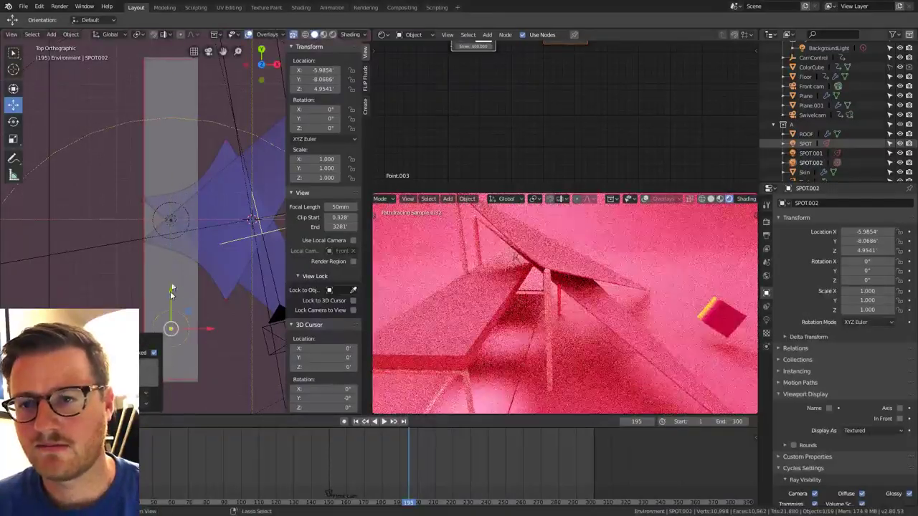
key("g")
key("y")
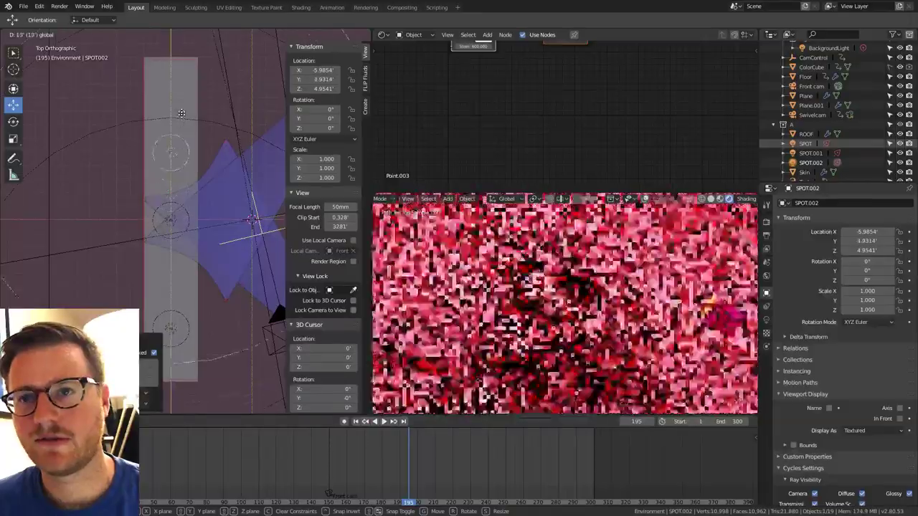
left_click(187, 82)
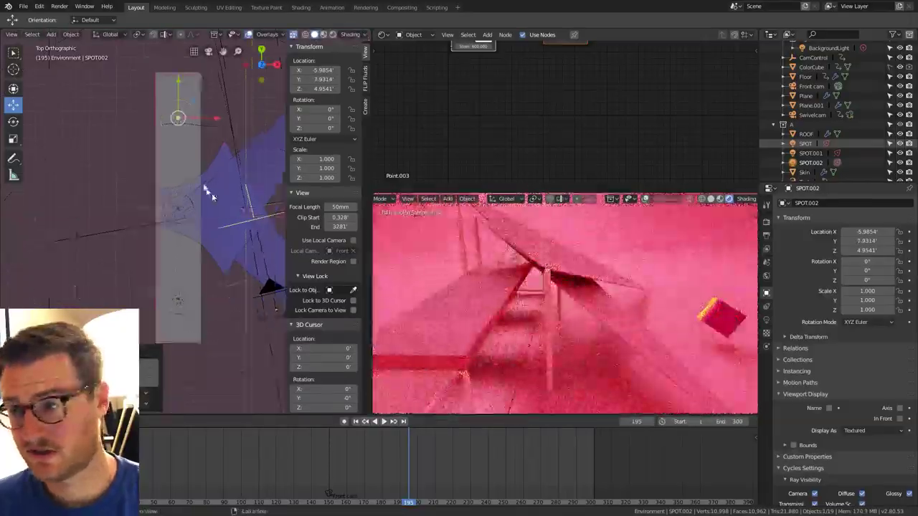
Examine the enclosure's interior lighting in the rendered view from several angles and through the camera.
middle_click_drag(211, 193, 237, 172)
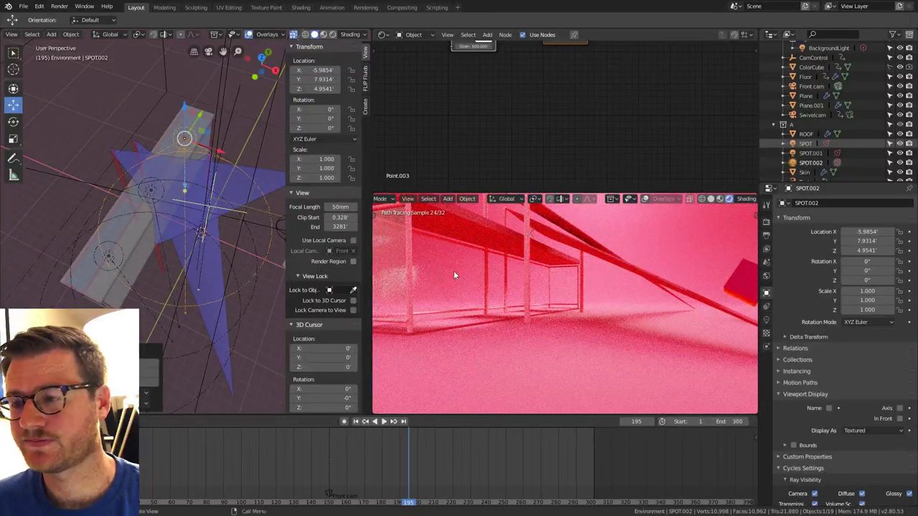
middle_click_drag(425, 277, 436, 328)
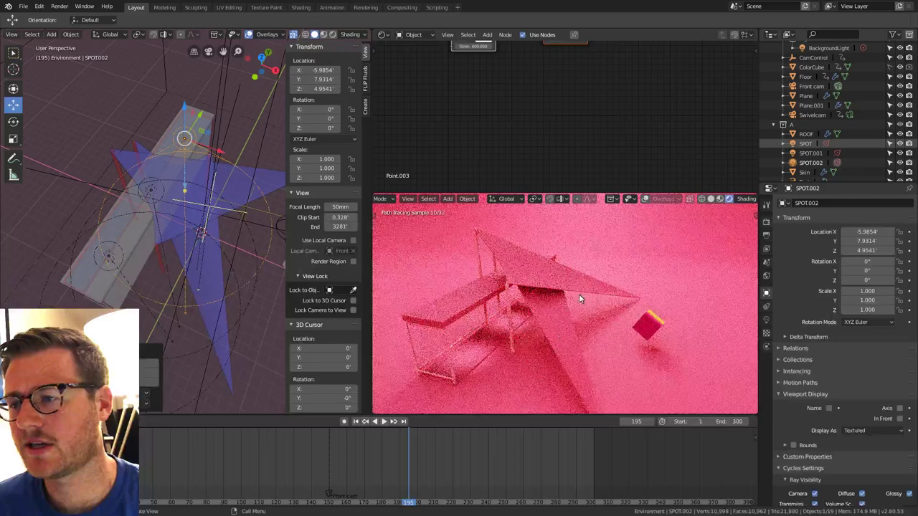
middle_click_drag(521, 341, 475, 358)
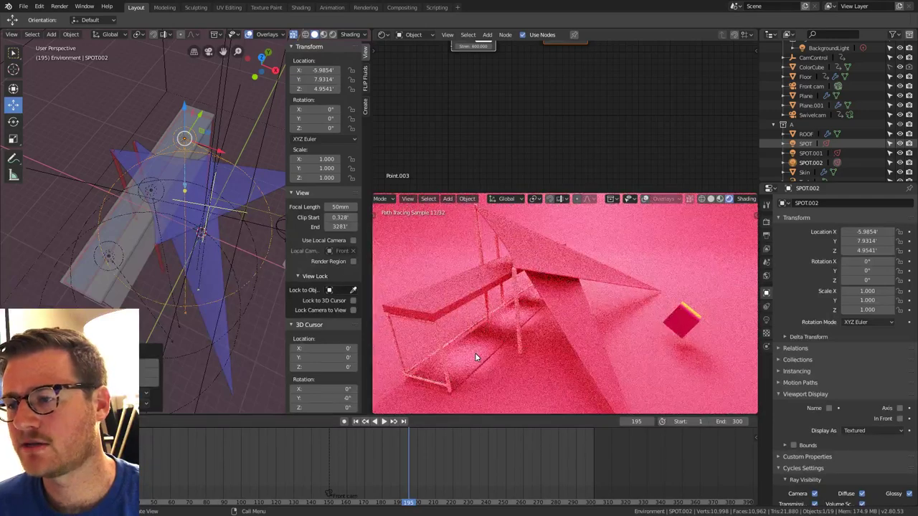
middle_click_drag(475, 357, 490, 373)
key("KP_0")
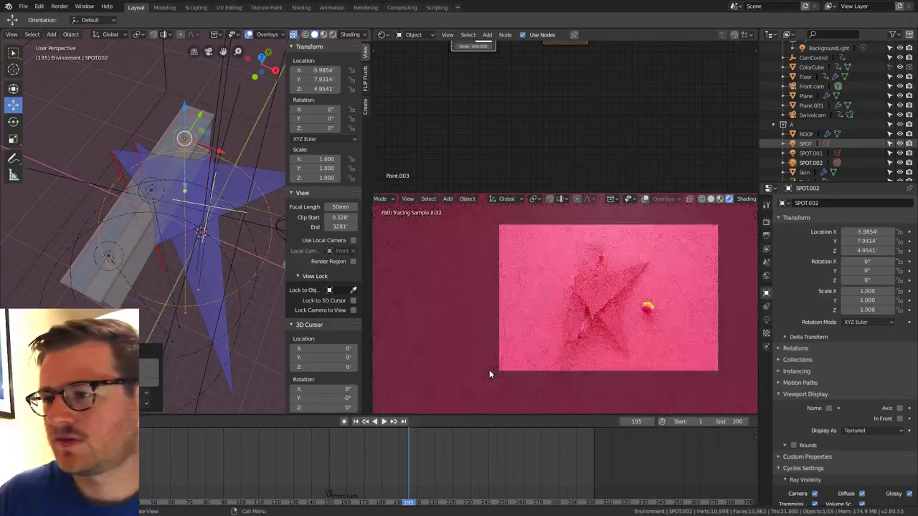
Move the ColorCube in the top view from beyond the sails to a spot beneath them, near the scene centre.
middle_click_drag(195, 269, 233, 220)
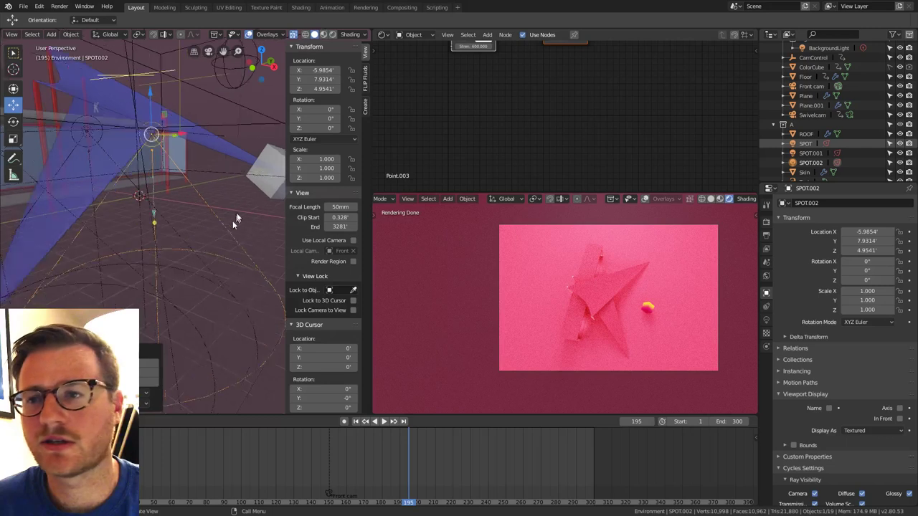
left_click(232, 220)
middle_click_drag(265, 185, 216, 208)
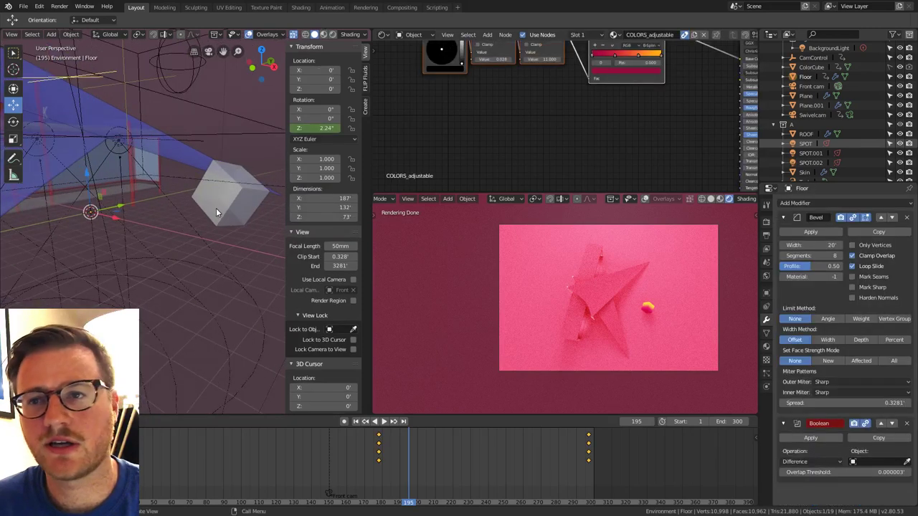
scroll(825, 108, "up", 3)
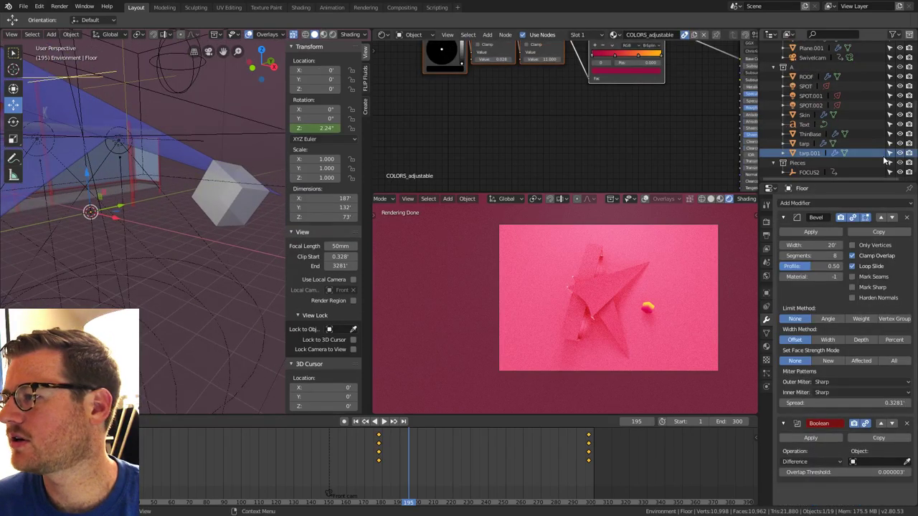
scroll(849, 127, "down", 2)
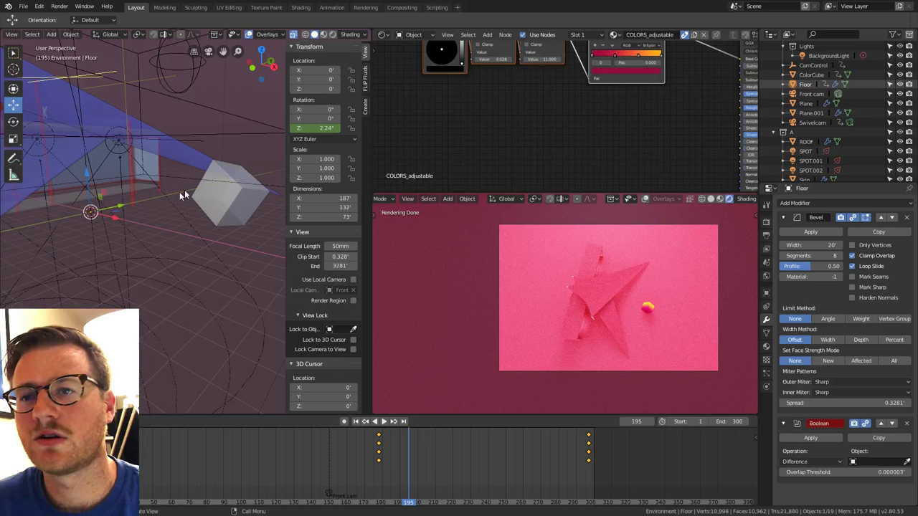
left_click(214, 188)
key("KP_Decimal")
key("KP_7")
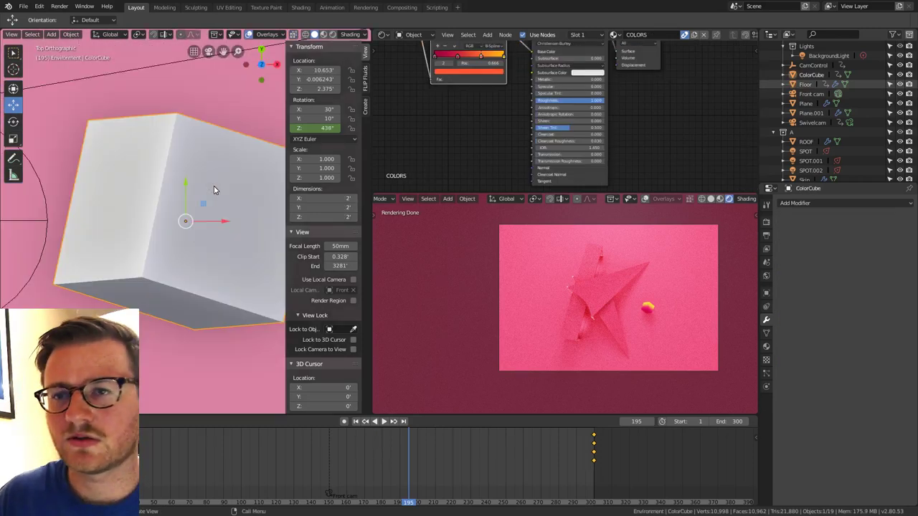
scroll(214, 186, "down", 6)
middle_click_drag(214, 186, 268, 189, "shift")
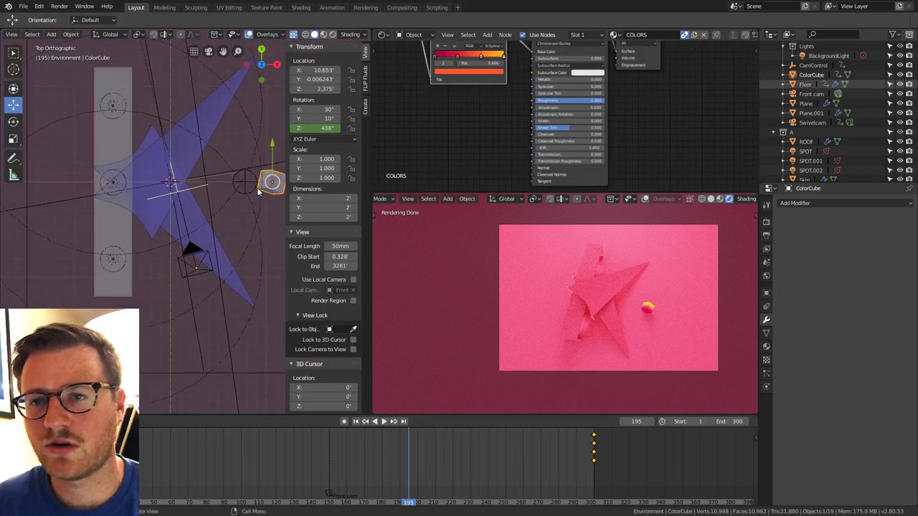
key("g")
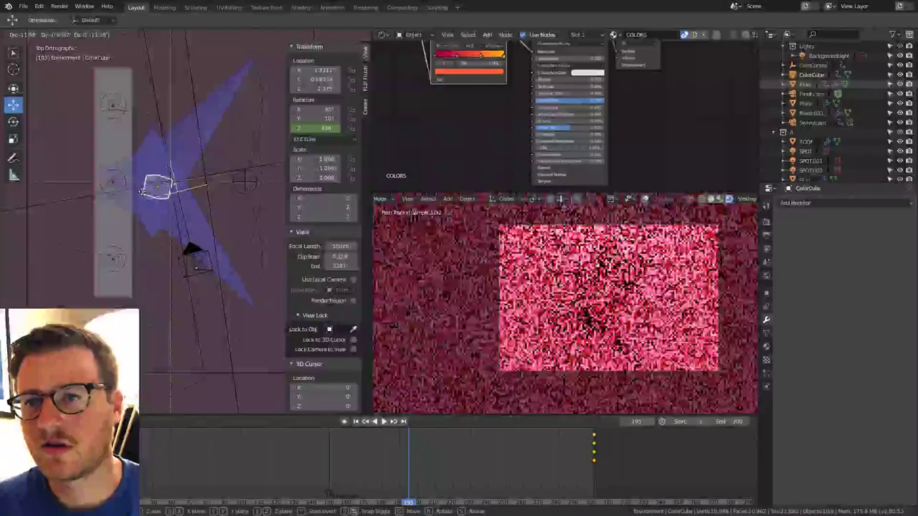
left_click(141, 191)
middle_click_drag(141, 191, 171, 201)
left_click(163, 215)
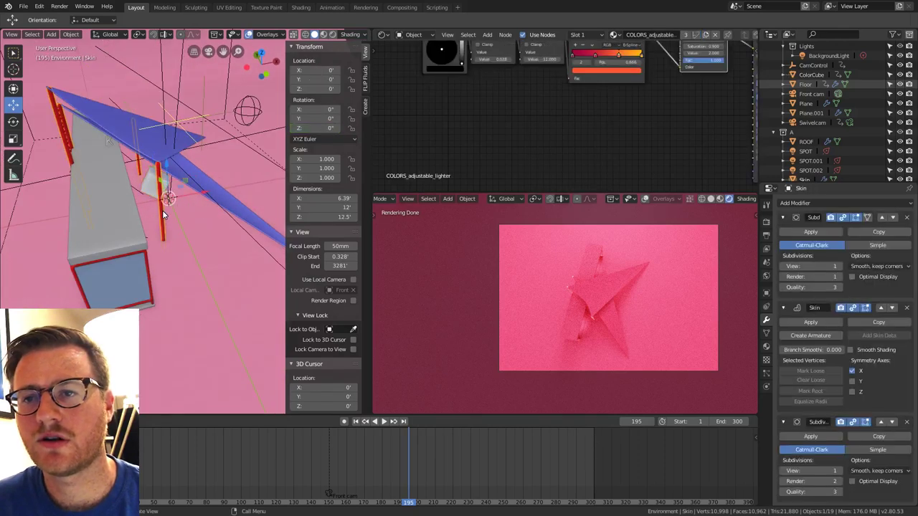
key("Tab")
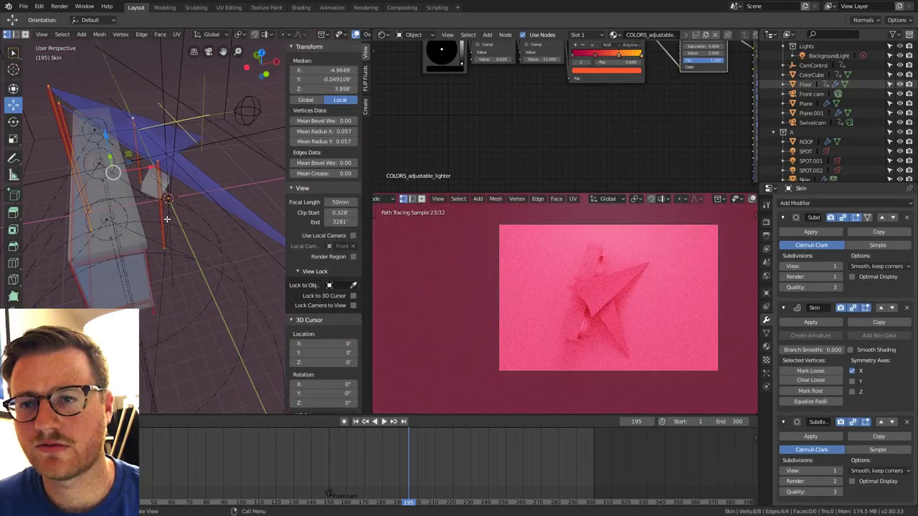
left_click(166, 219)
key("2")
left_click(164, 218)
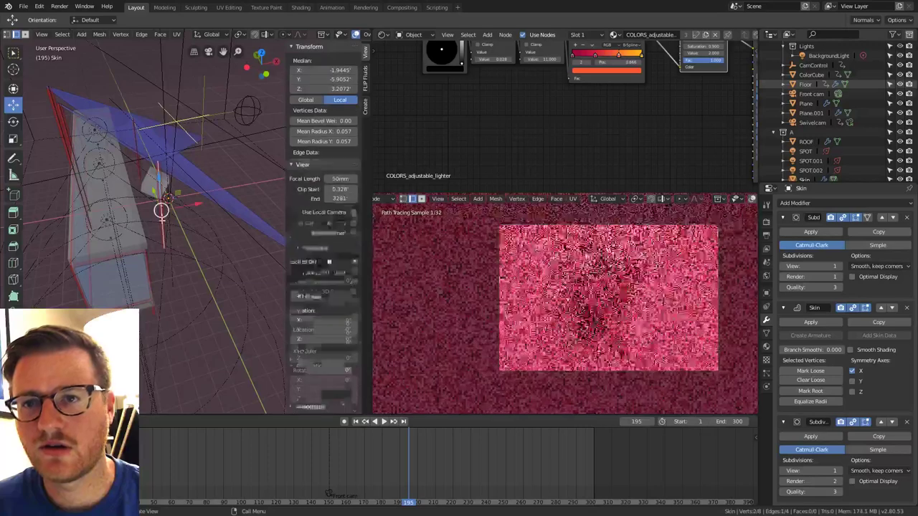
left_click(139, 162, "shift")
key("alt+z")
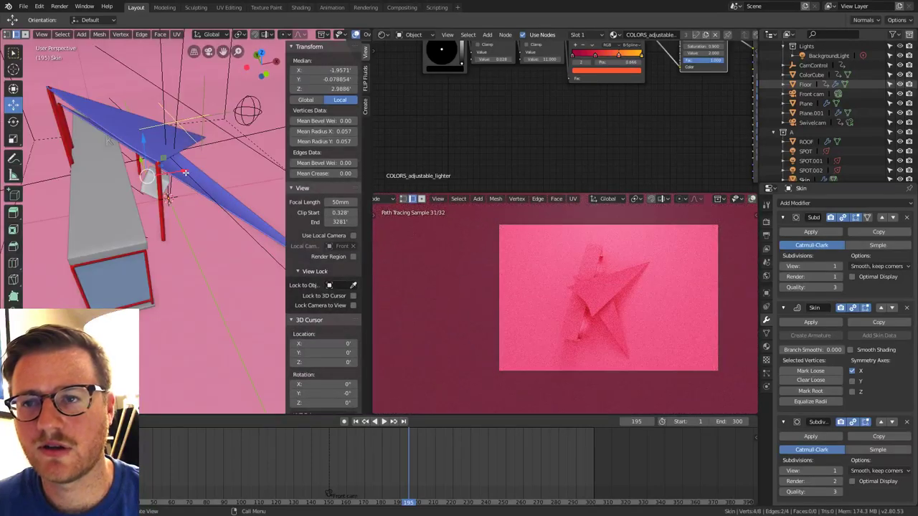
key("alt+z")
key("Tab")
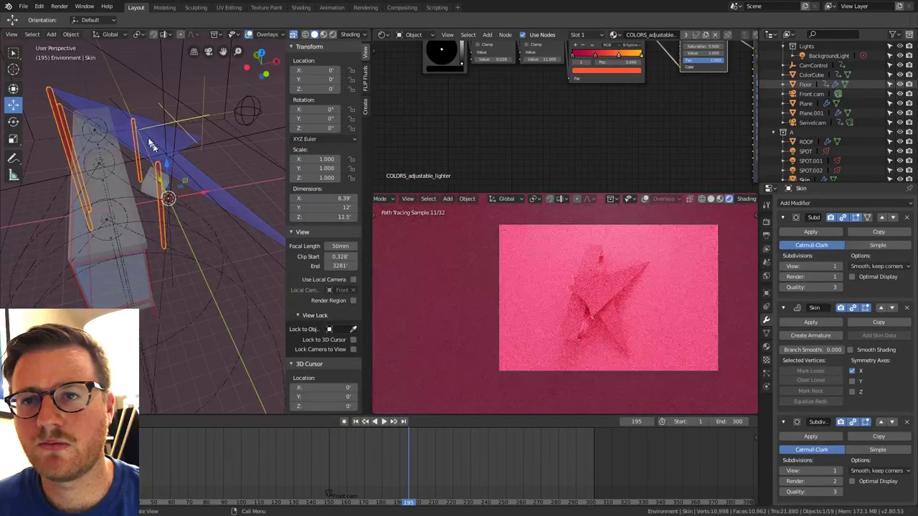
left_click(120, 112)
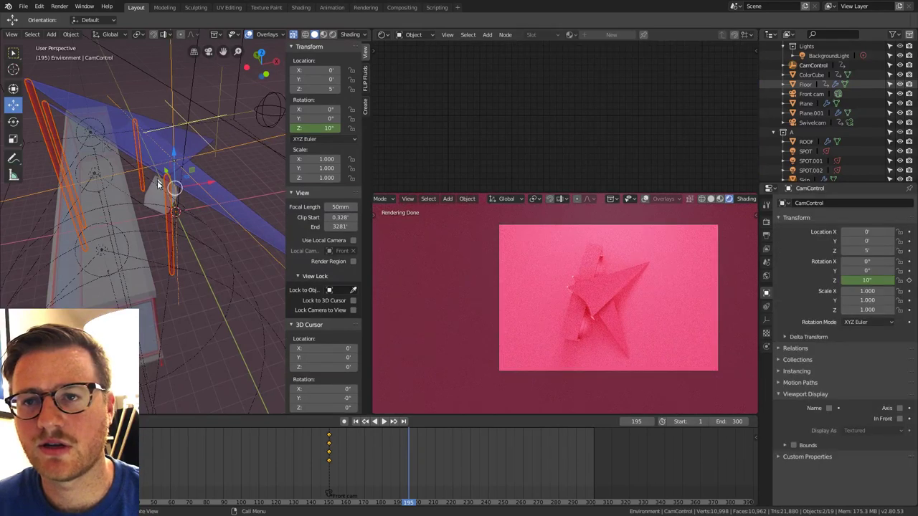
Select the poles together with both fabric sails and open all three meshes for editing at once.
left_click(167, 246)
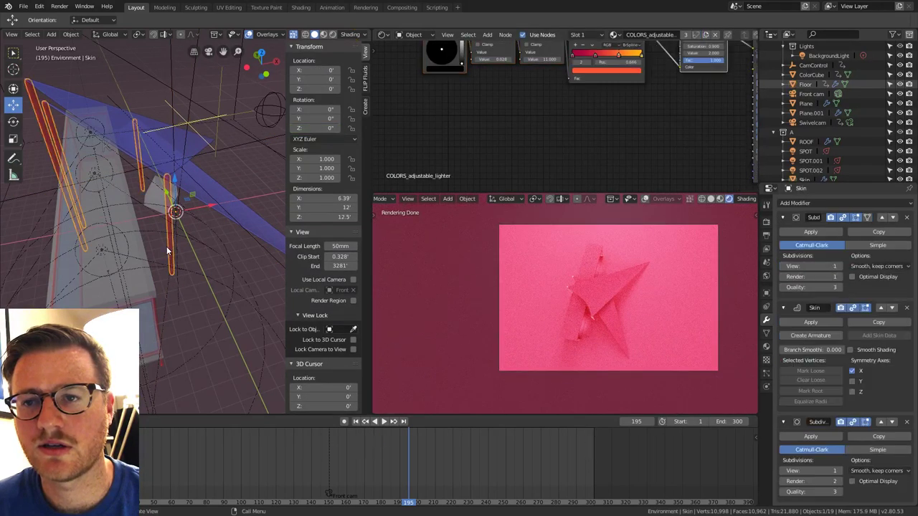
middle_click_drag(176, 247, 233, 154)
left_click(260, 226)
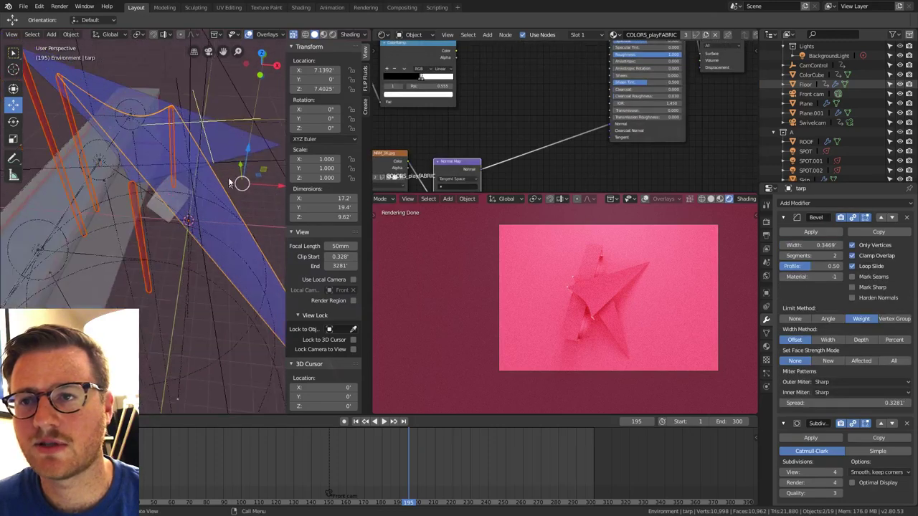
left_click(235, 144, "shift")
key("Tab")
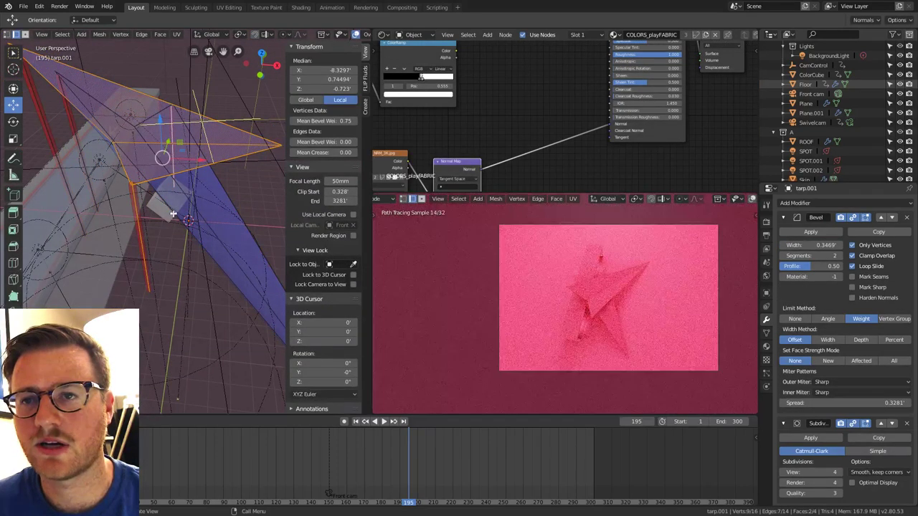
Move the two outer sail corners and their supporting poles about 2.1' along negative X, towards the slab enclosure.
middle_click_drag(178, 201, 185, 223)
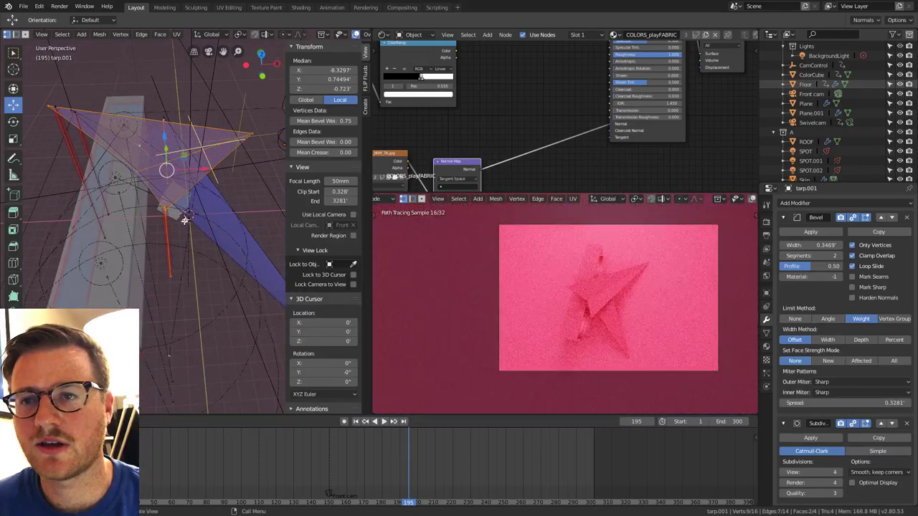
key("KP_7")
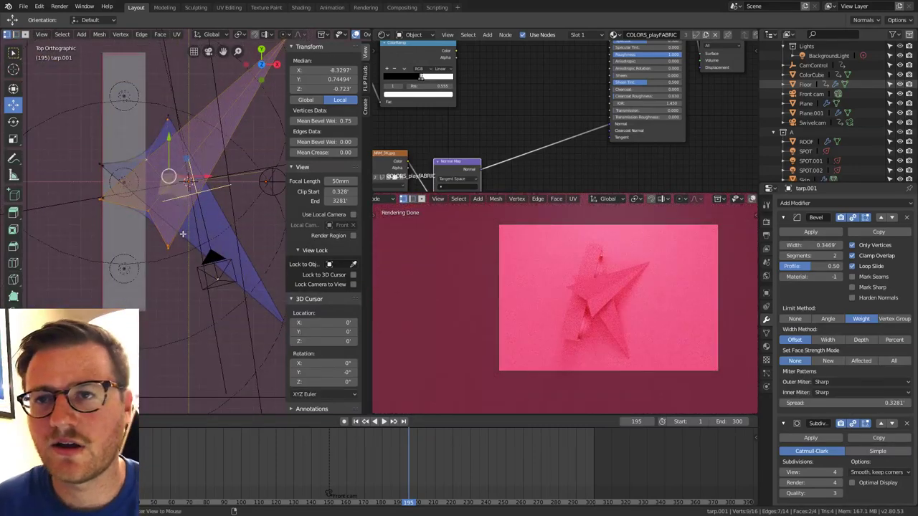
key("alt+a")
left_click(169, 246)
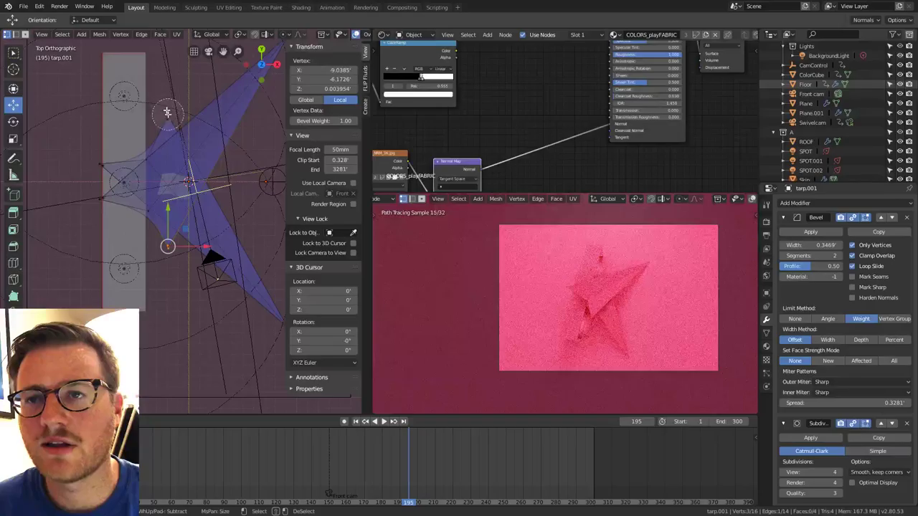
key("g")
key("x")
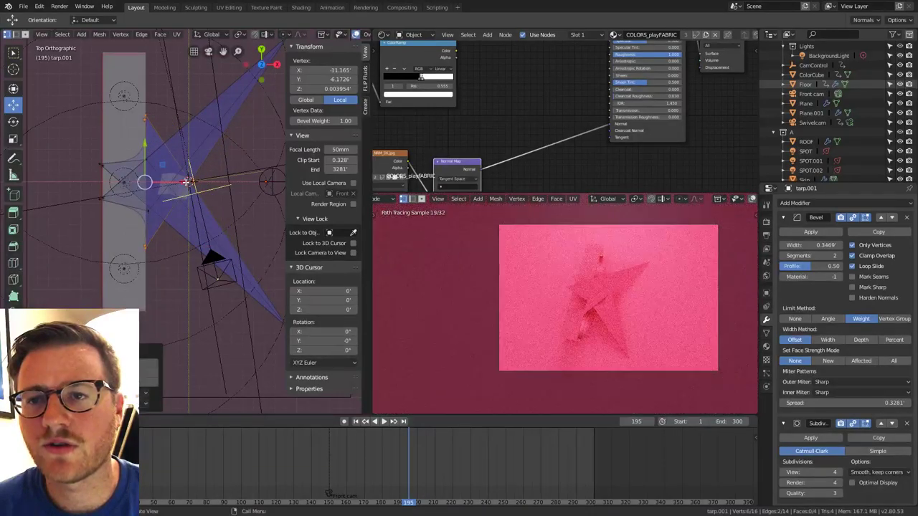
Examine the repositioned sails and poles around the slab enclosure from several angles and in a see-through top view.
middle_click_drag(197, 206, 184, 161)
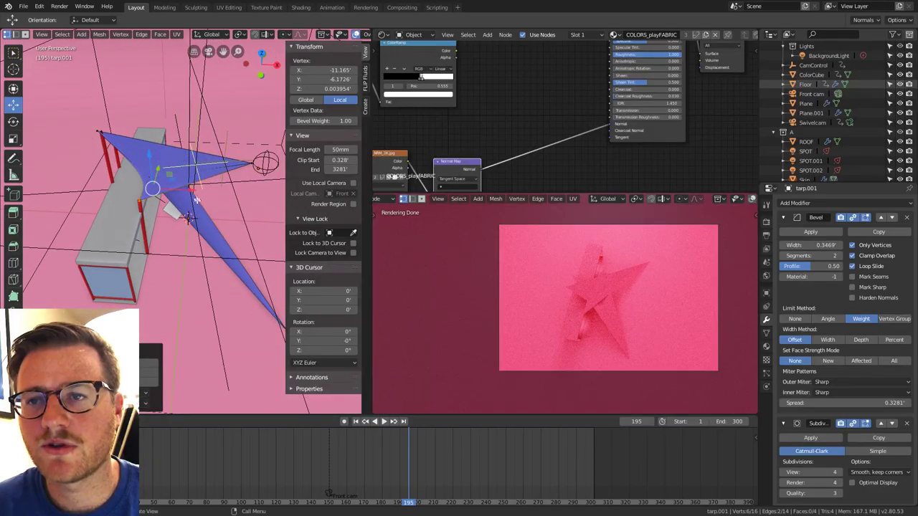
key("Tab")
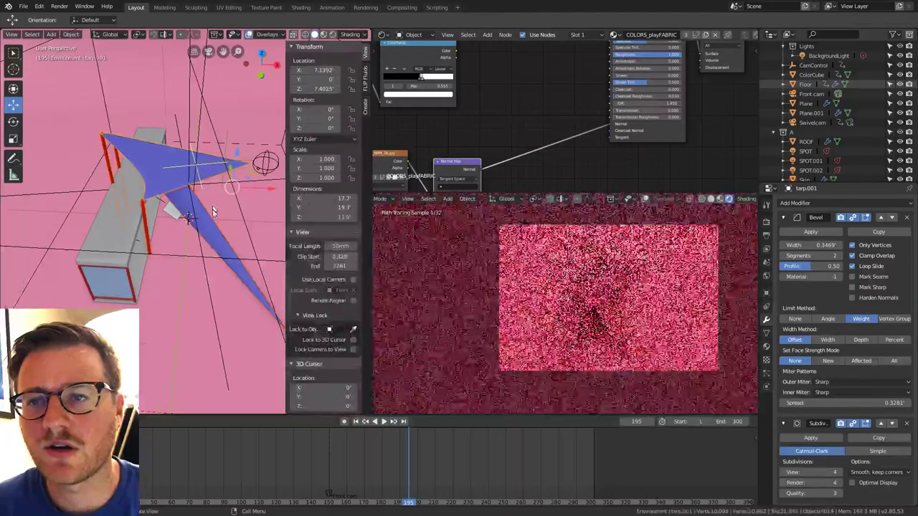
middle_click_drag(215, 232, 171, 281)
middle_click_drag(202, 233, 352, 169)
middle_click_drag(392, 178, 414, 187)
middle_click_drag(199, 259, 214, 189)
key("KP_7")
key("alt+z")
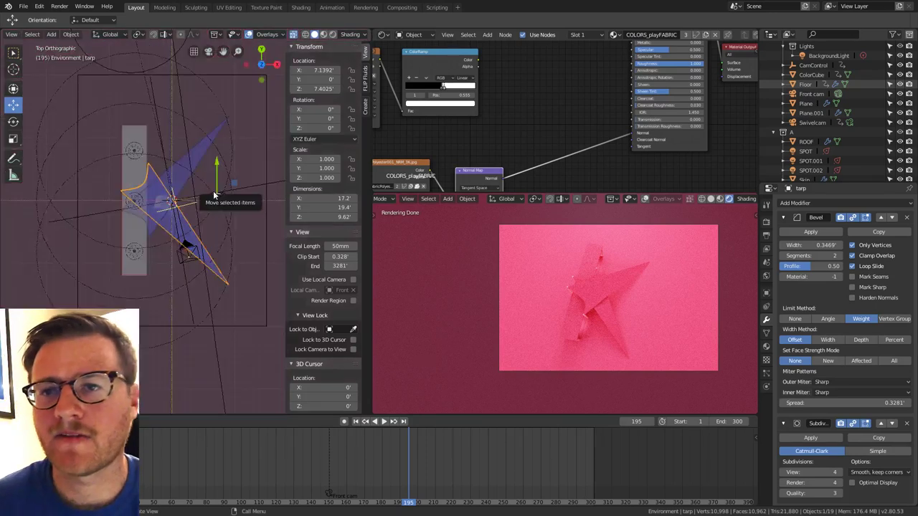
Edit the pole mesh and move the two outer poles inward along Y to about 5' on either side of the X axis.
scroll(165, 183, "up", 3)
middle_click_drag(166, 213, 211, 214, "shift")
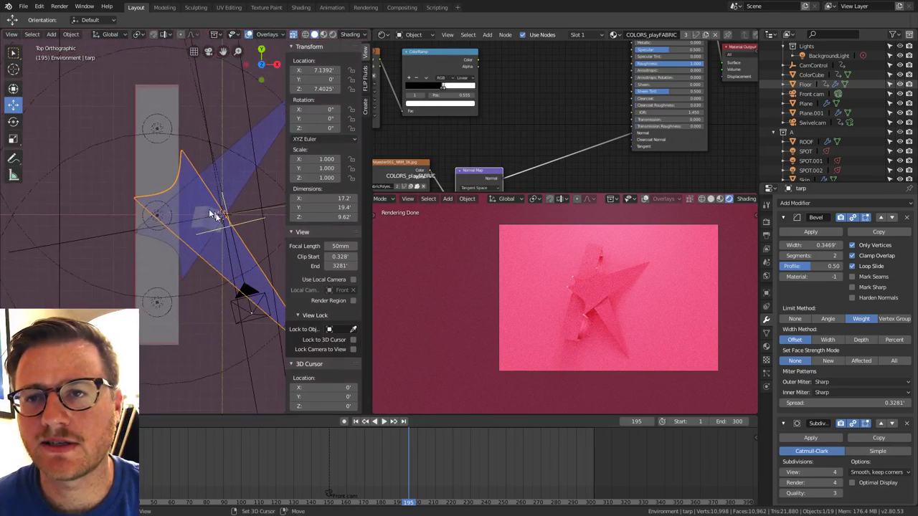
left_click(182, 288)
key("Tab")
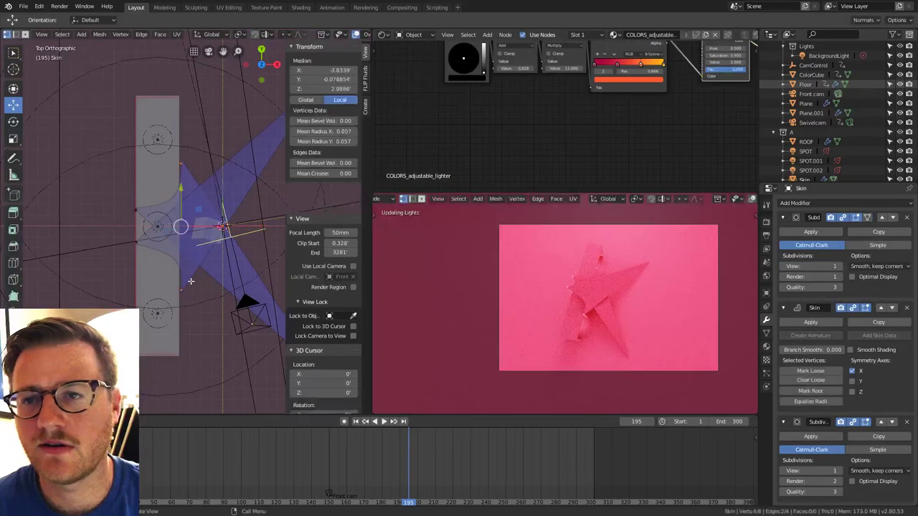
left_click(189, 276)
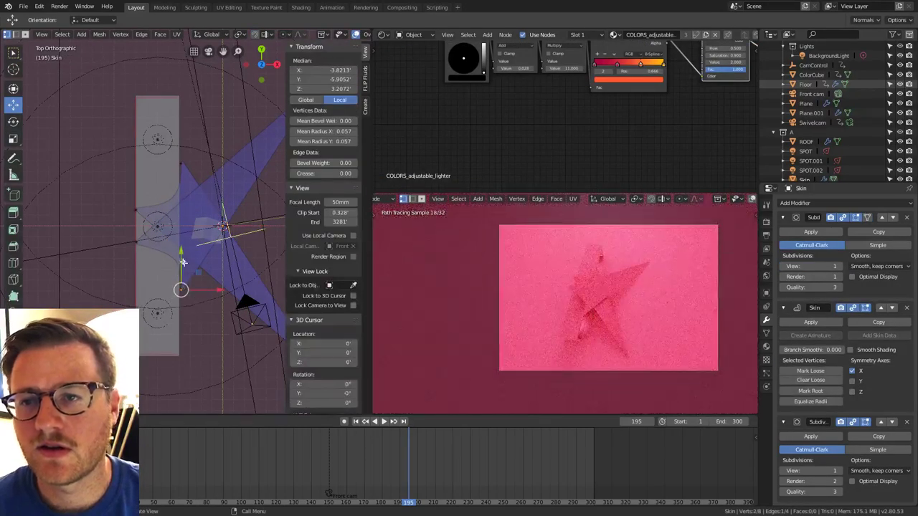
key("g")
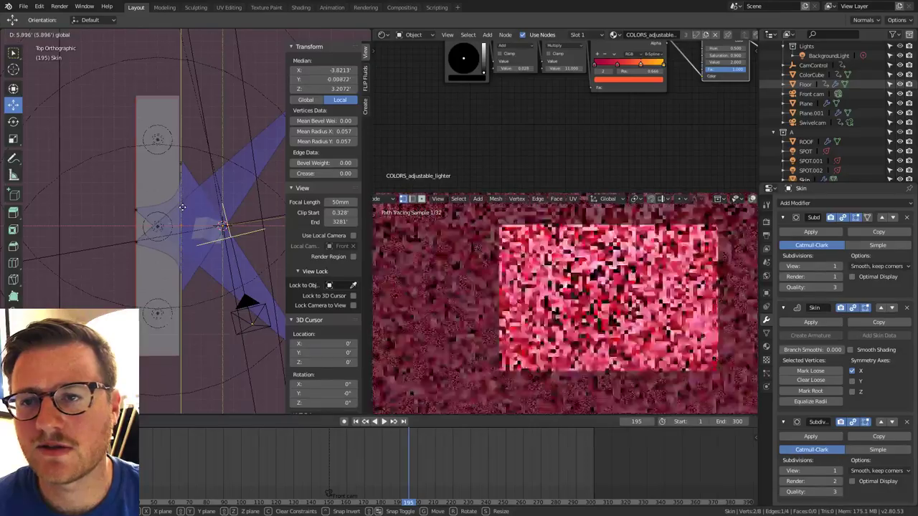
left_click_drag(182, 207, 183, 234)
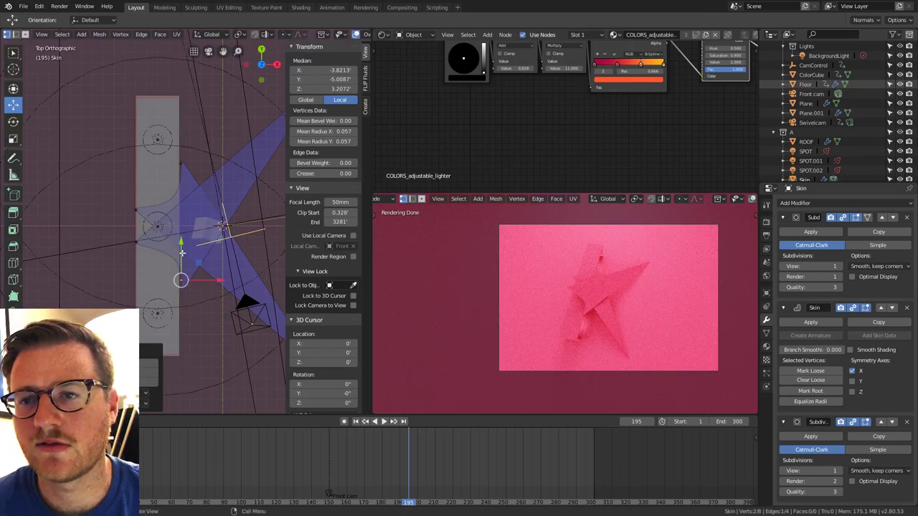
left_click(183, 169)
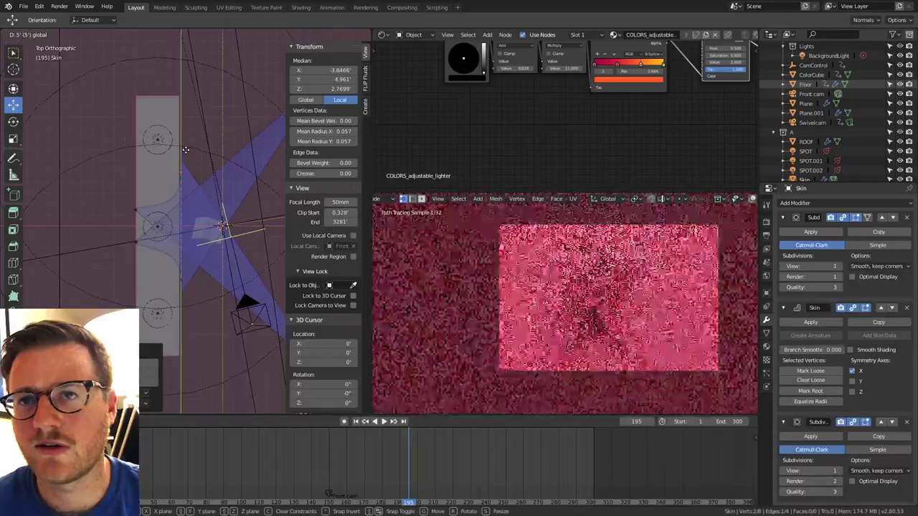
left_click(185, 150)
Move the outer corner of each sail about 1' inward along Y so that it sits over its pole.
left_click(182, 158)
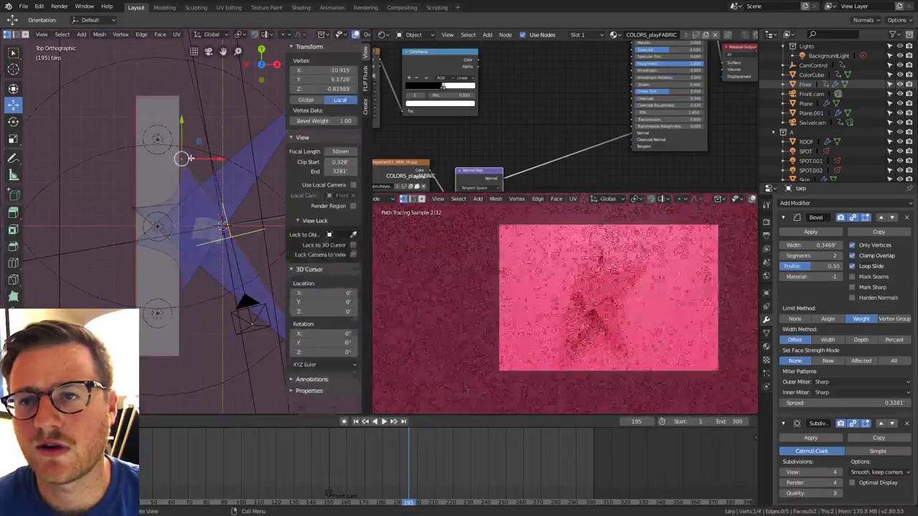
scroll(181, 154, "up", 2)
key("g")
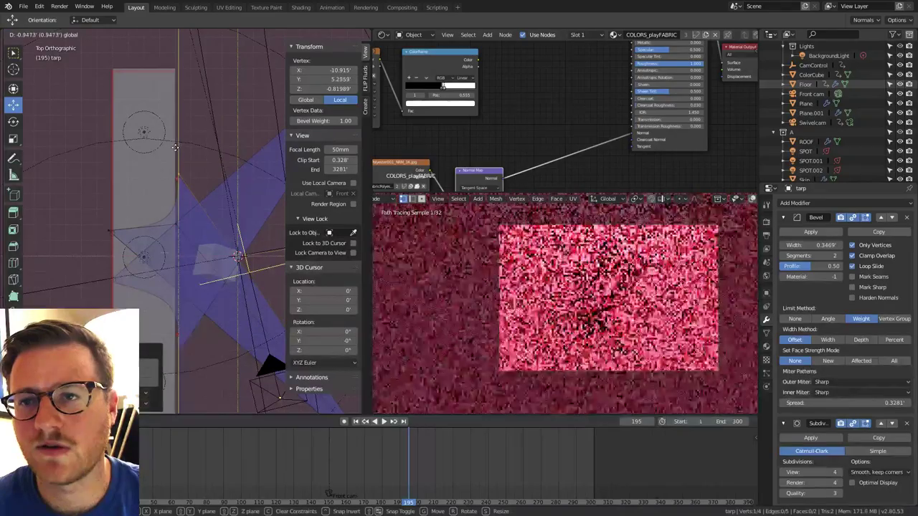
left_click(176, 179)
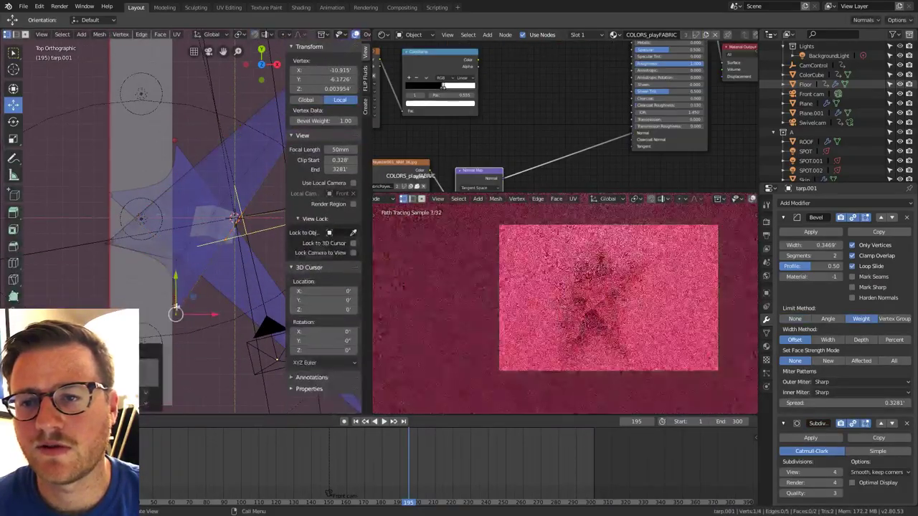
key("g")
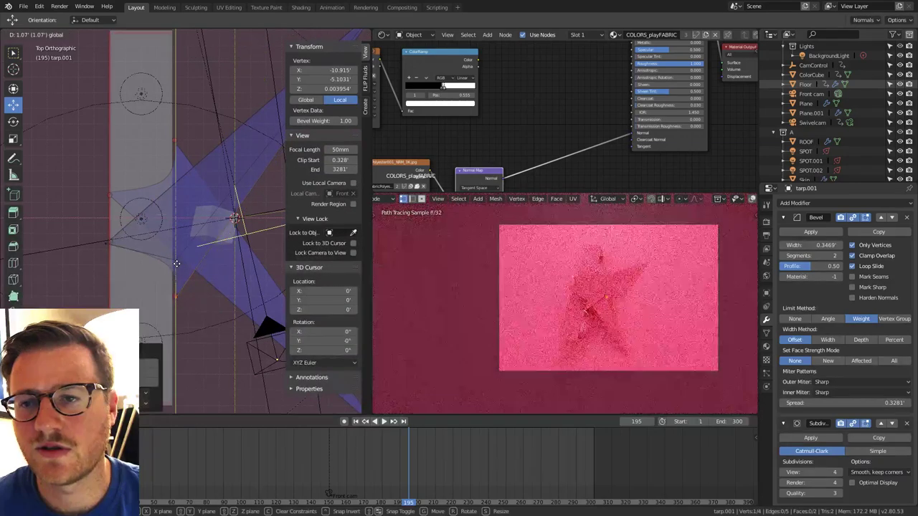
middle_click_drag(177, 263, 51, 202)
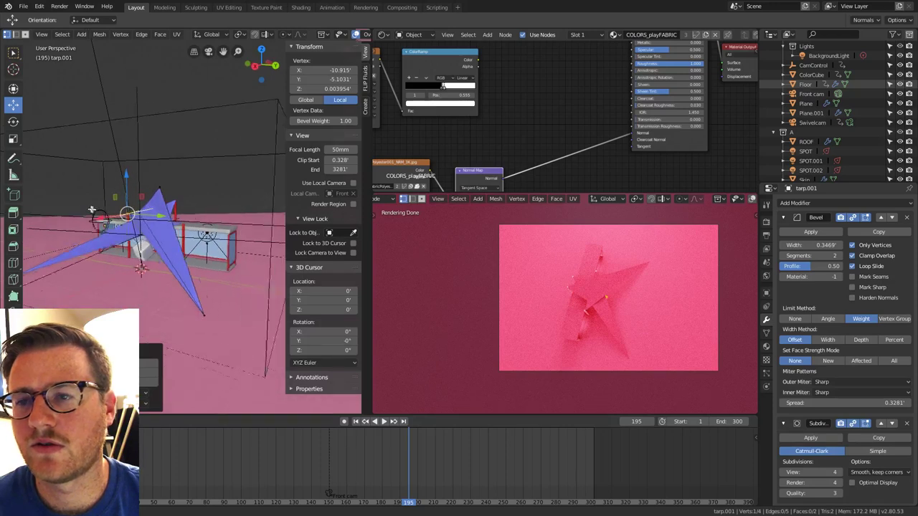
Raise the low far tip of sail tarp.001 about 3.9' along Z in the front view.
middle_click_drag(147, 210, 234, 210)
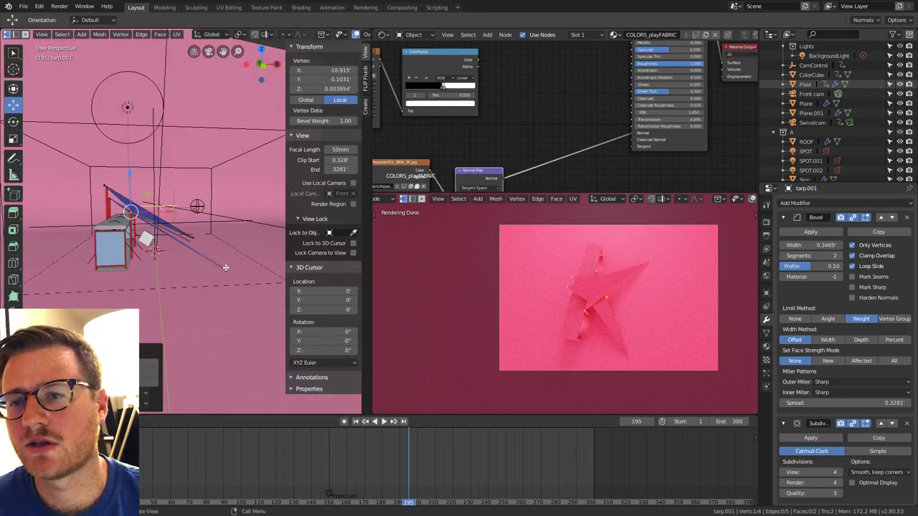
key("ctrl+z")
key("ctrl+z")
middle_click_drag(237, 254, 202, 277)
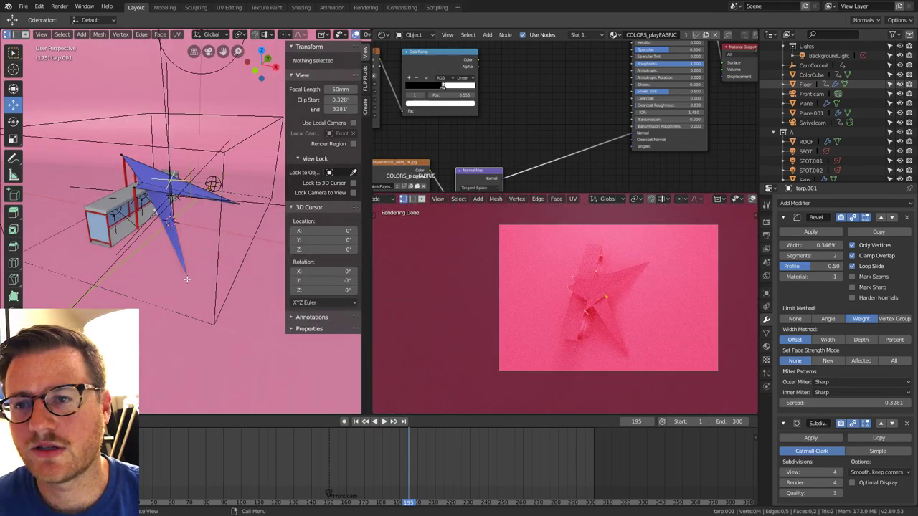
left_click(239, 205)
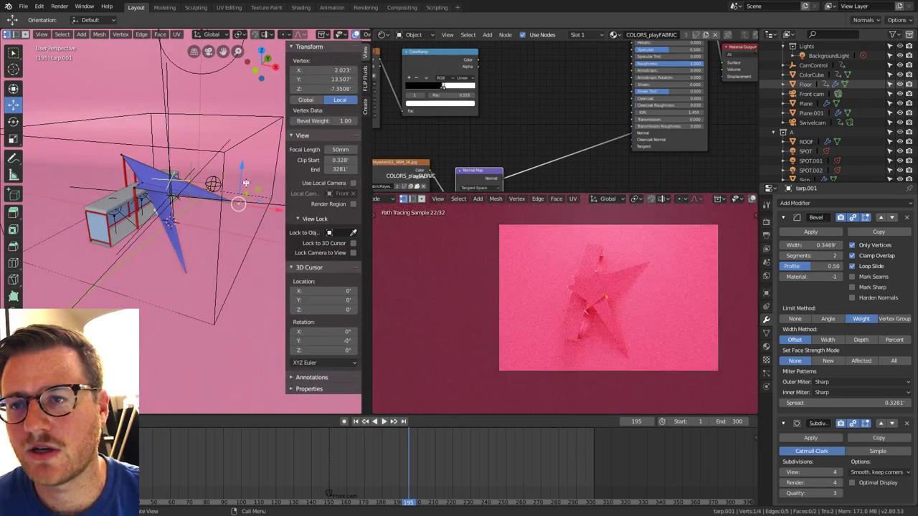
key("alt+z")
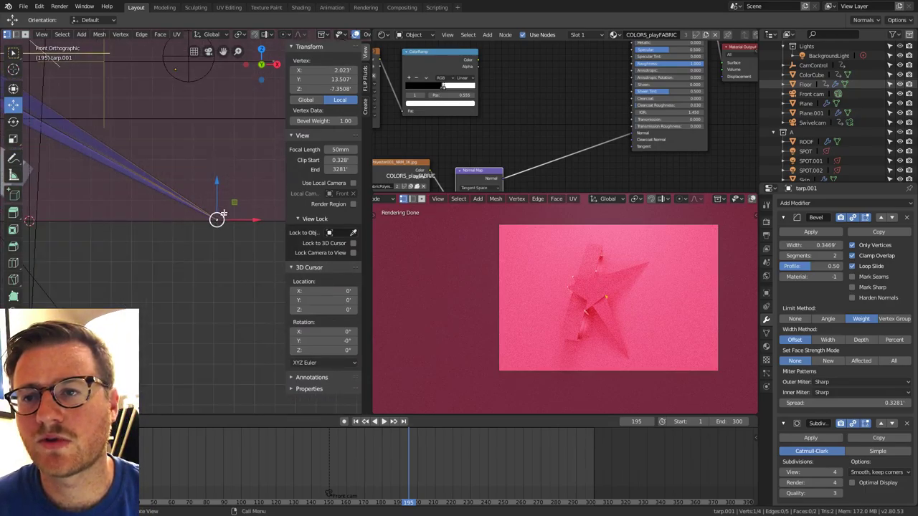
key("g")
key("z")
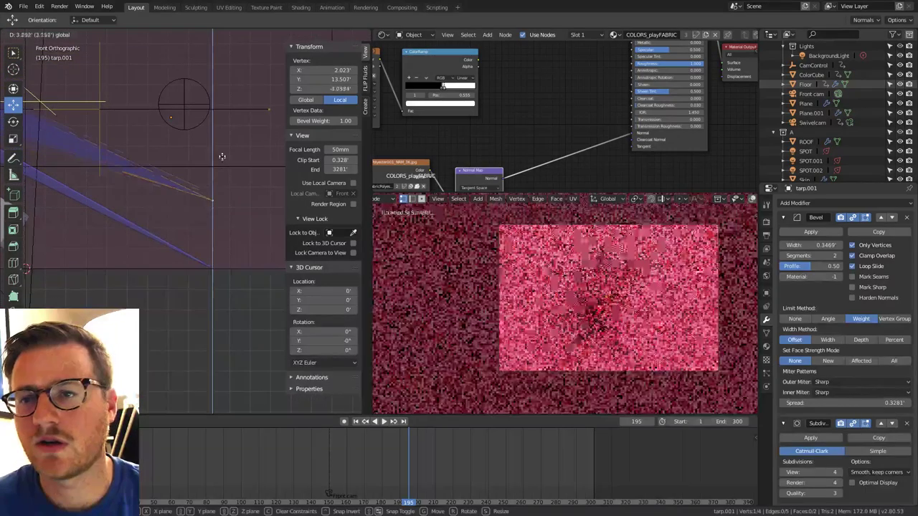
left_click(220, 149)
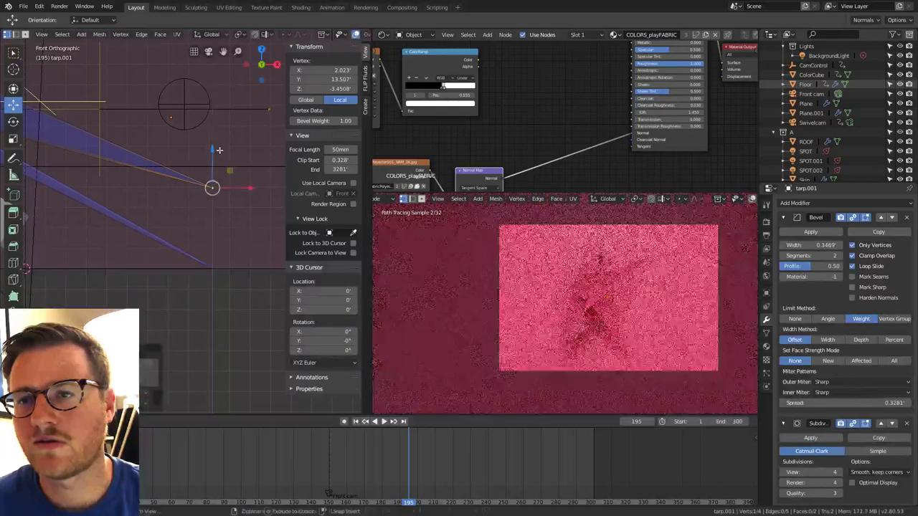
Edit the other sail, tarp, and raise its far tip about 3.9' along Z to match the first tip.
scroll(220, 150, "down", 5)
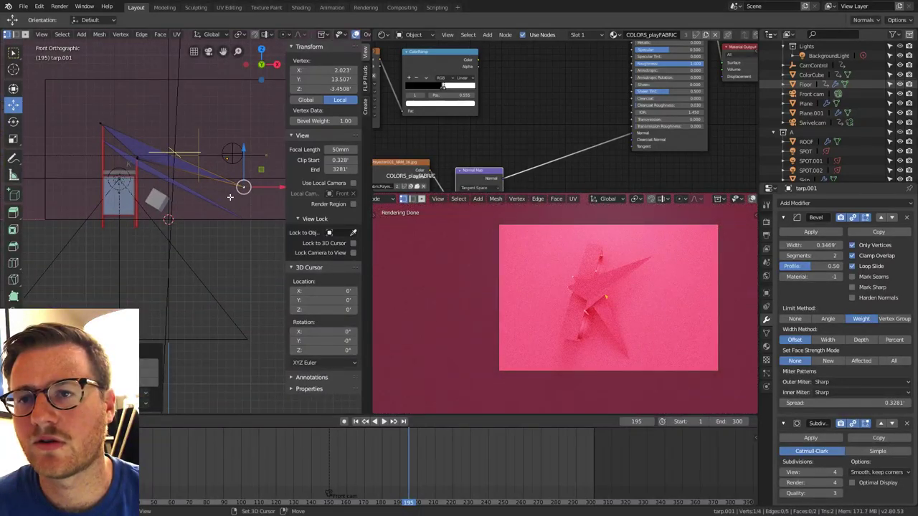
key("Tab")
left_click(218, 208)
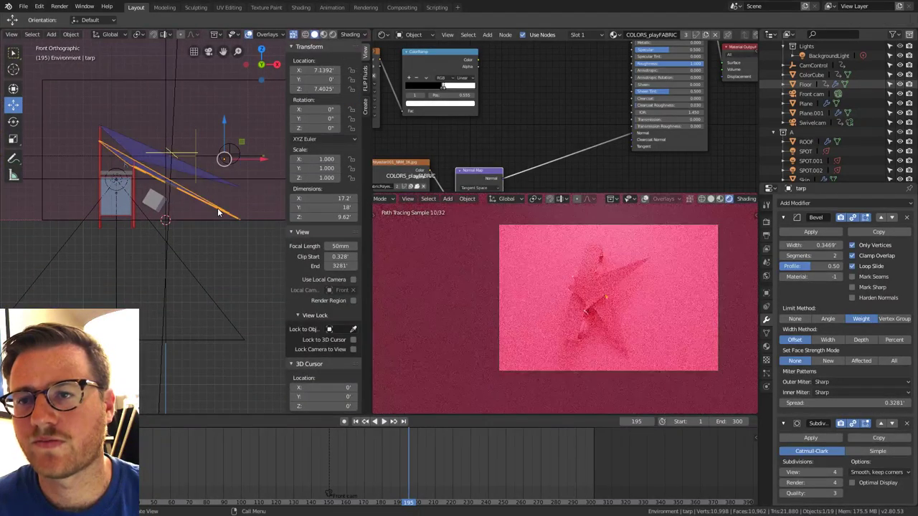
key("Tab")
scroll(234, 205, "up", 1)
left_click(239, 215)
key("g")
key("z")
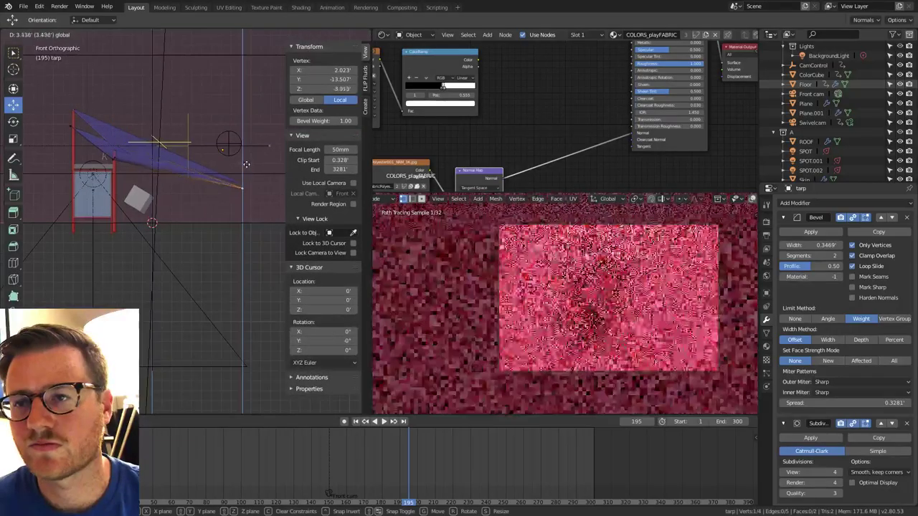
left_click(247, 157)
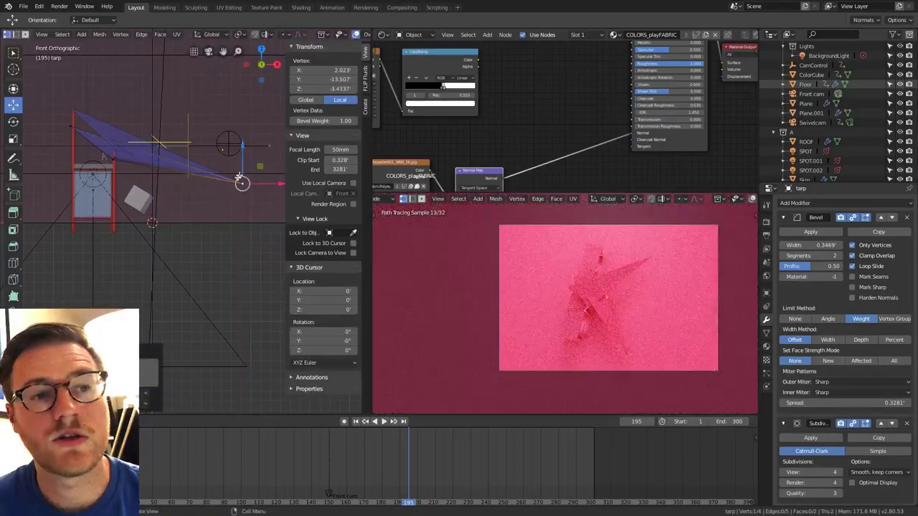
Edit the pole mesh and raise the top vertex of the outer pole on the negative Y side along Z.
middle_click_drag(242, 182, 206, 255)
scroll(205, 198, "down", 5)
key("a")
key("KP_Decimal")
key("Tab")
left_click(156, 228)
key("Tab")
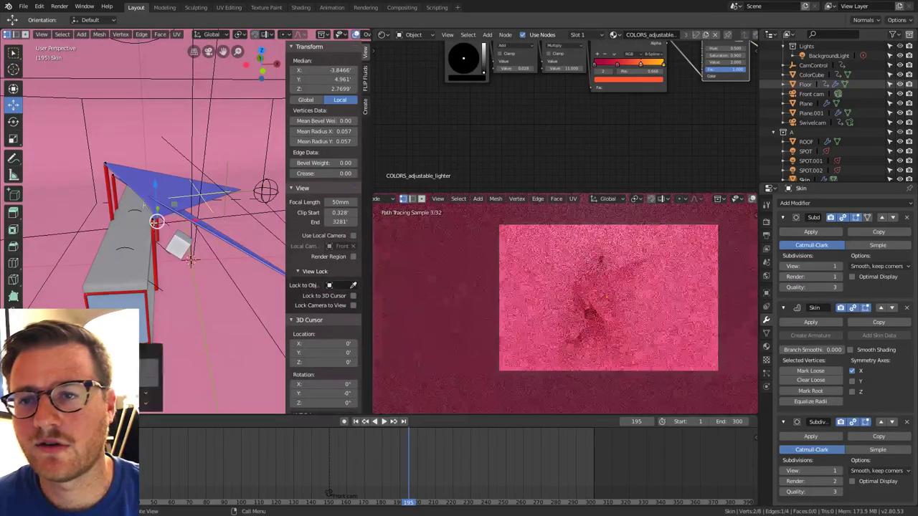
middle_click_drag(155, 241, 137, 233)
left_click(119, 197)
middle_click_drag(119, 197, 156, 234, "shift")
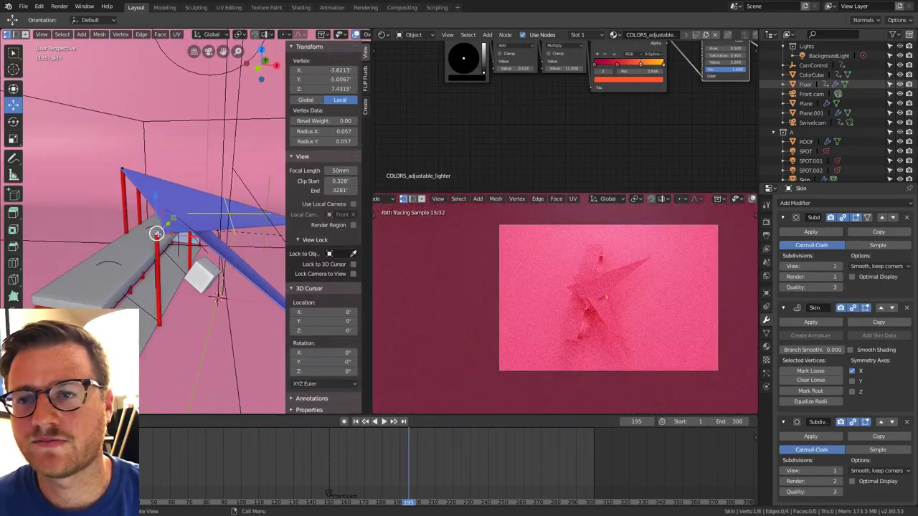
mouse_move(158, 209)
left_mouse_down()
mouse_move(158, 196)
mouse_move(157, 204)
left_mouse_up()
Raise the matching corner vertex of sail tarp.001 about 1' along Z to meet the pole top.
key("Tab")
left_click(177, 237)
key("Tab")
left_click(157, 230)
key("Escape")
Slide the vertex on the curved inner edge of sail tarp.001 along its edge with Vertex Slide, and finish editing the mesh.
middle_click_drag(156, 208, 219, 230)
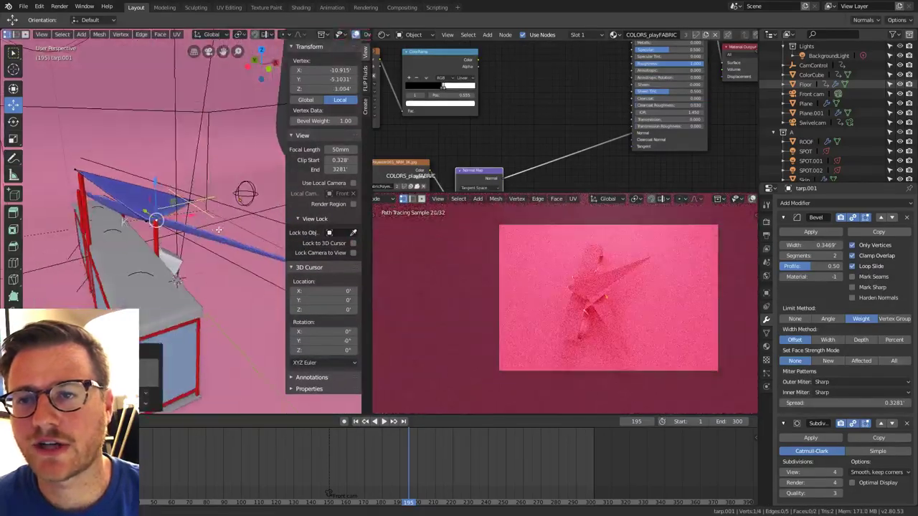
left_click(139, 220)
middle_click_drag(147, 216, 206, 236)
scroll(206, 236, "down", 2)
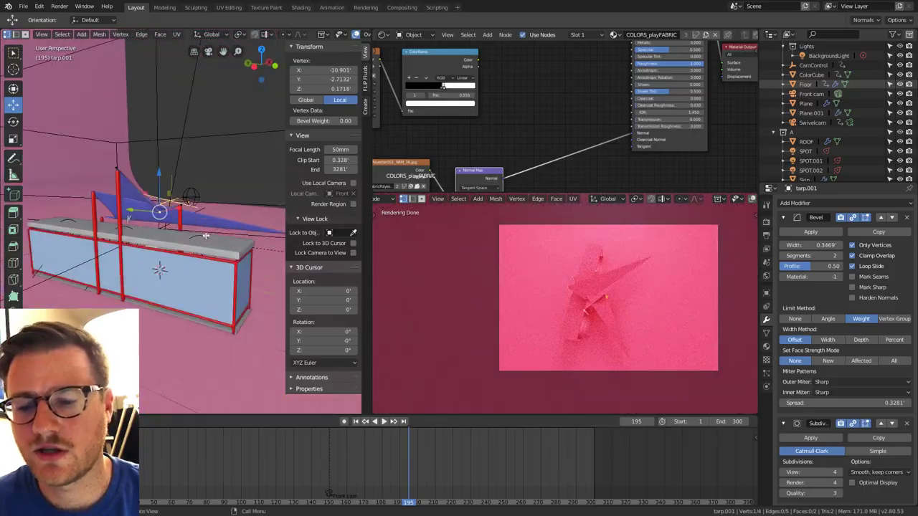
key("shift+v")
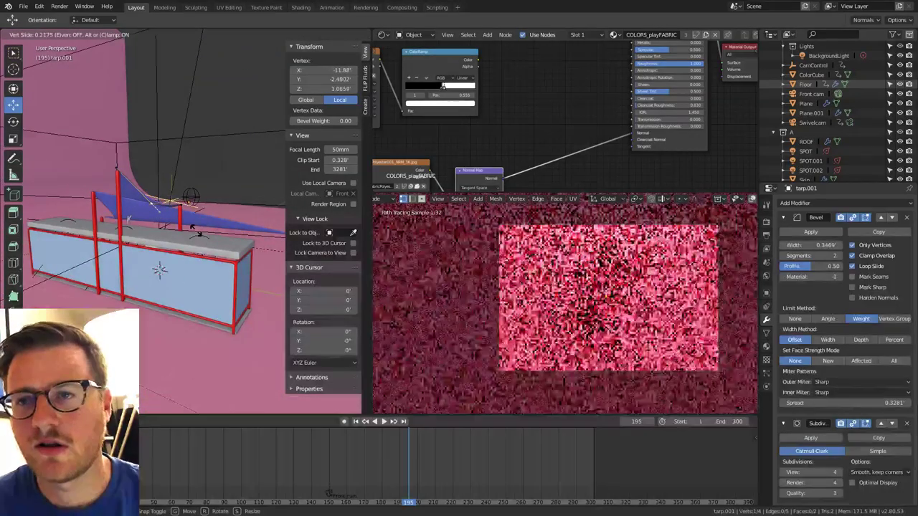
middle_click_drag(202, 227, 81, 292)
key("Tab")
Set the sliding vertex of sail tarp.001 about 0.22 along its edge.
left_click(218, 205)
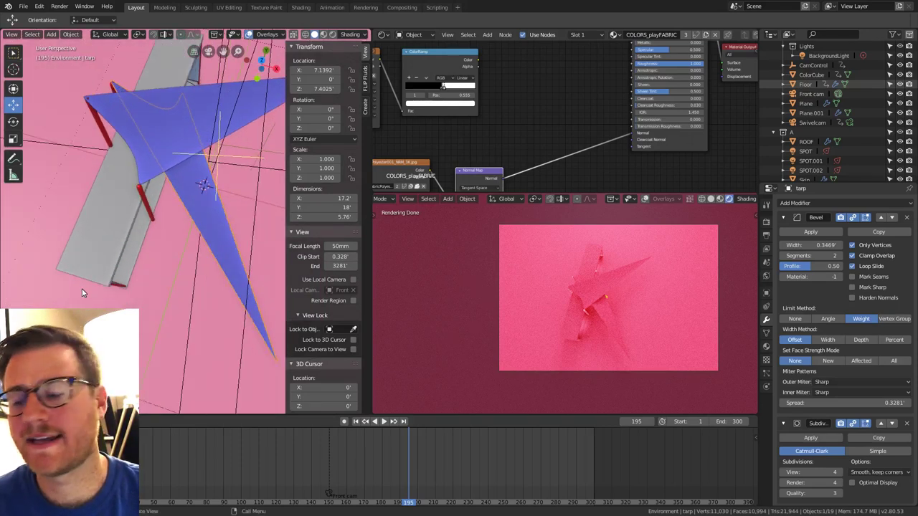
Show the pavilion in top orthographic view with see-through X-ray display.
key("KP_7")
scroll(83, 289, "down", 2)
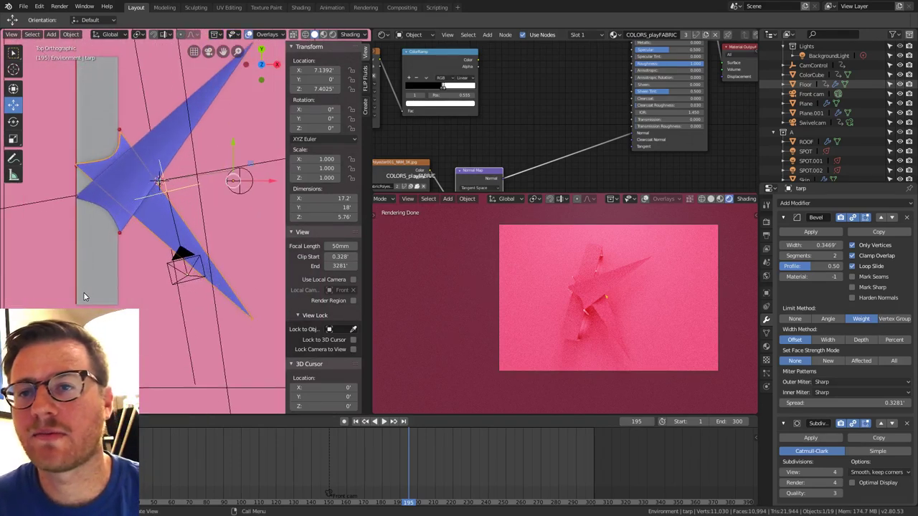
key("alt+z")
middle_click_drag(169, 161, 204, 201, "shift")
left_click(216, 165)
left_click(215, 168)
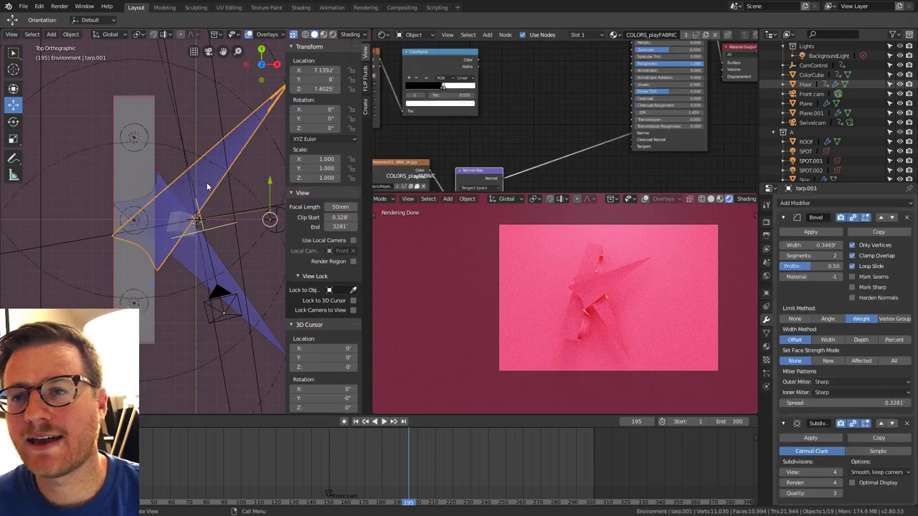
left_click(219, 261, "shift")
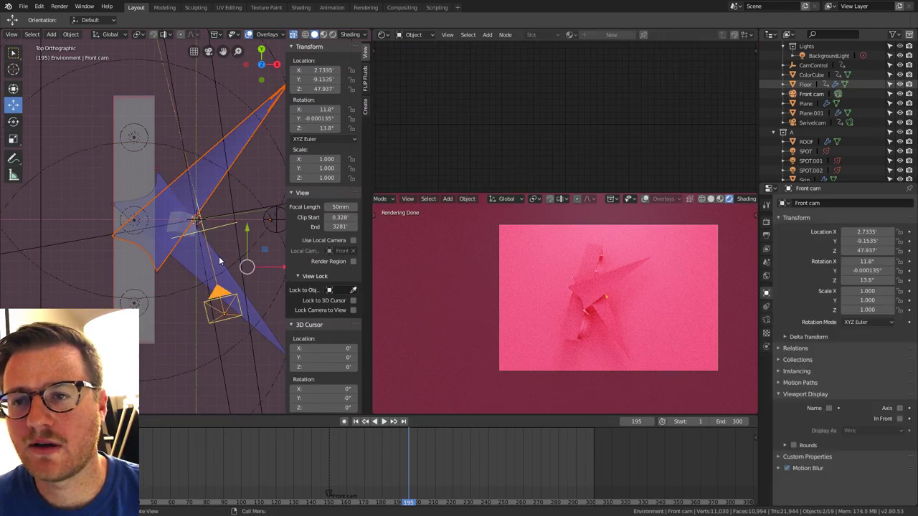
left_click(220, 261)
left_click(219, 257)
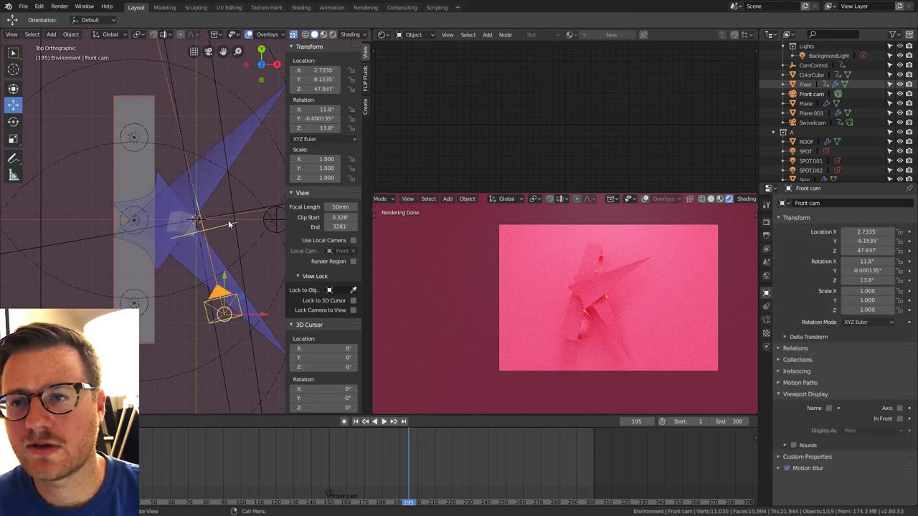
Select both fabric sails, tarp.001 and tarp, together with the red pole mesh Skin.
scroll(227, 220, "up", 2)
left_click(211, 138)
left_click(221, 251)
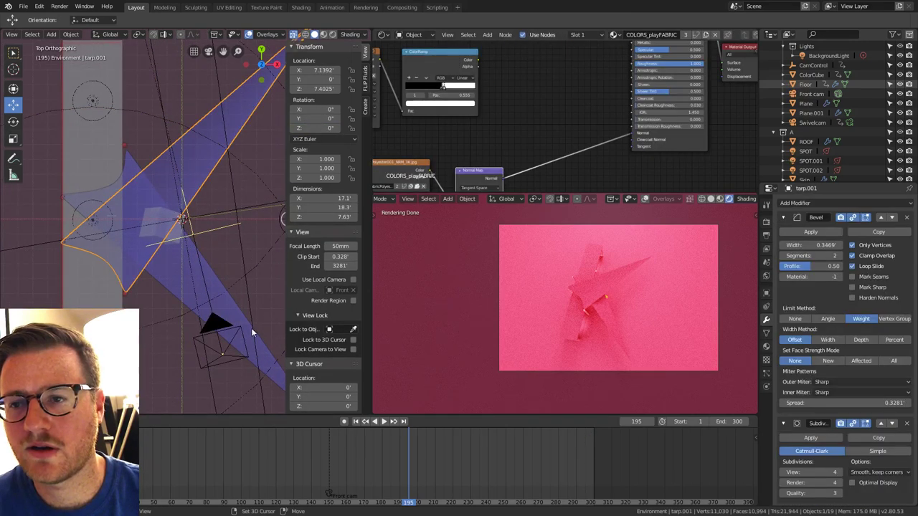
scroll(175, 289, "up", 4)
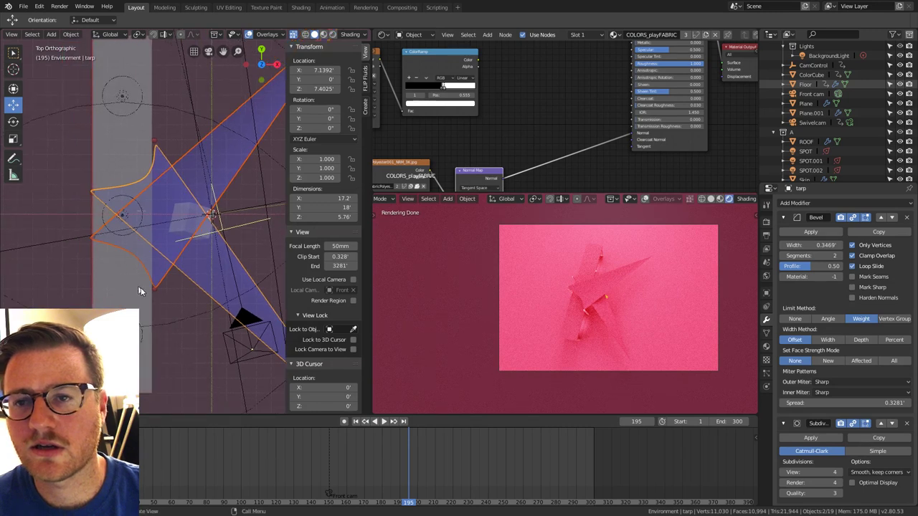
left_click(180, 290)
Duplicate the two sails and the pole mesh in place and move the copies -39' along X, away from the pavilion.
scroll(181, 293, "down", 4)
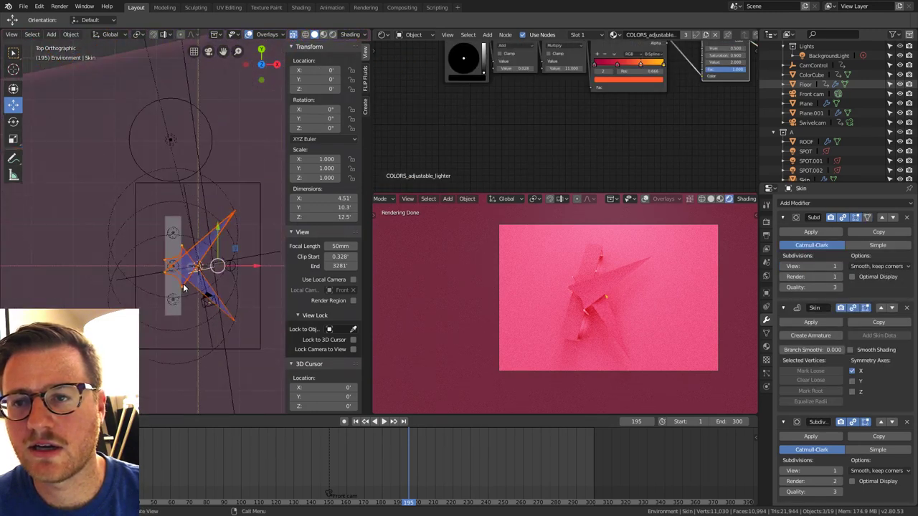
key("shift+d")
key("Escape")
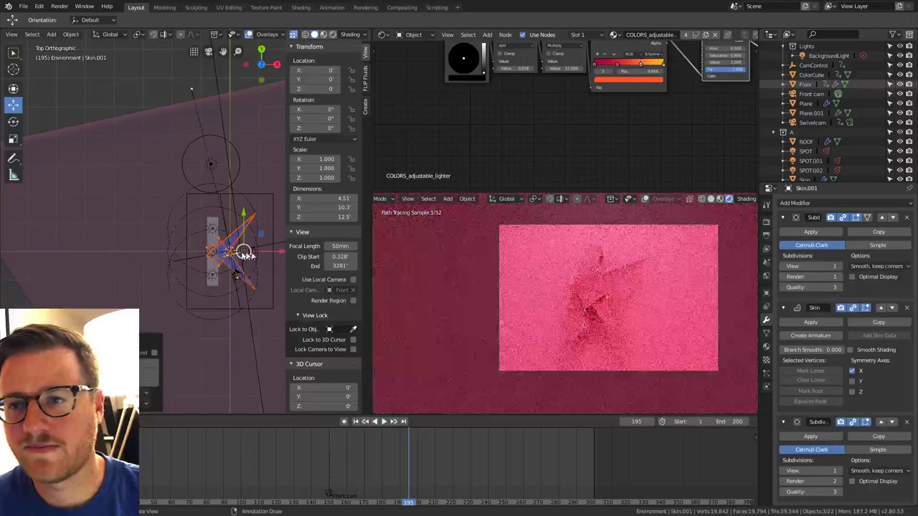
key("g")
key("x")
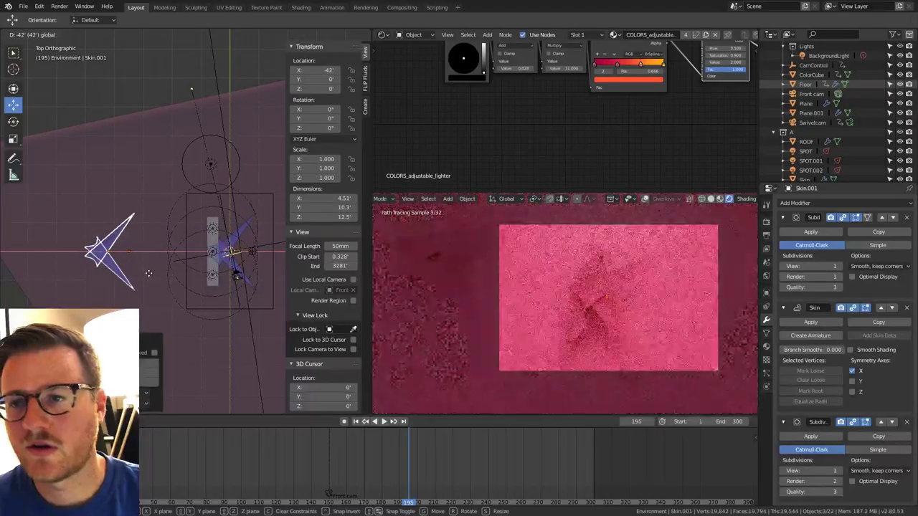
left_click(156, 269)
Turn off the see-through display in a perspective view and select the original sail tarp.001 above the enclosure.
middle_click_drag(124, 289, 253, 203, "shift")
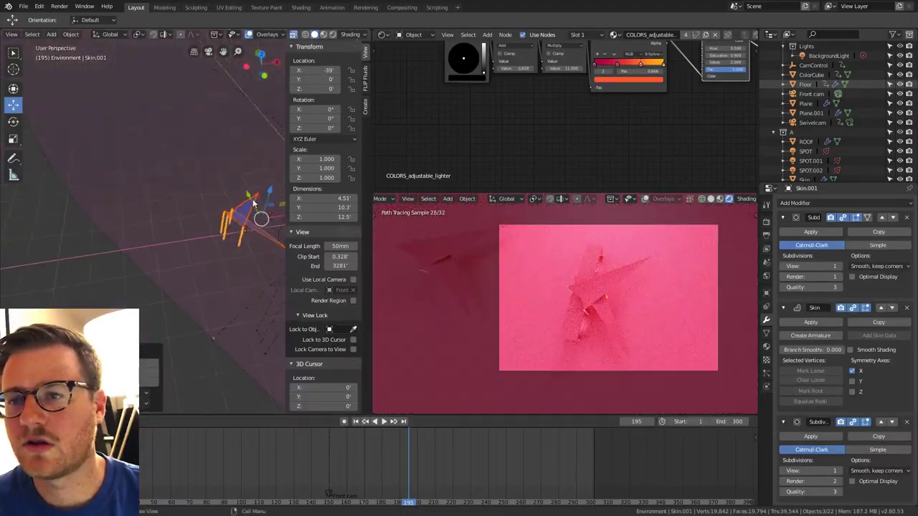
left_click(240, 222)
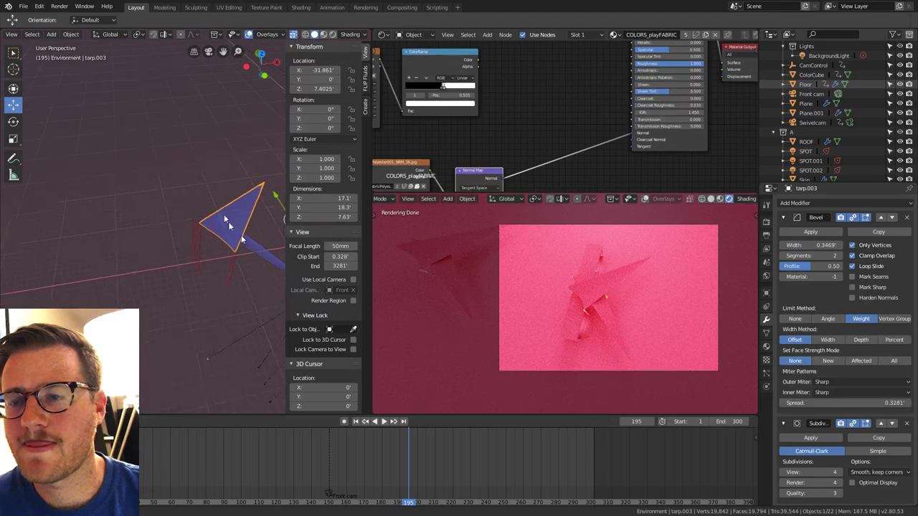
scroll(151, 215, "up", 2)
left_click(139, 184)
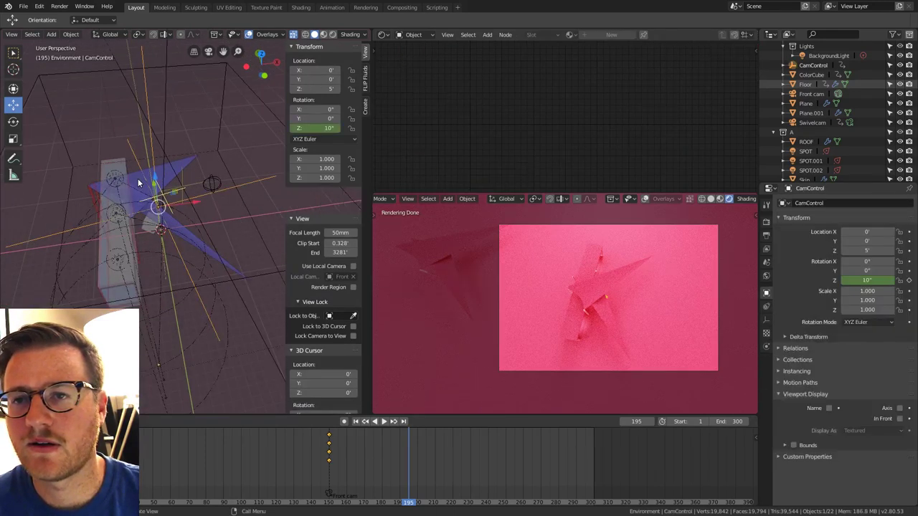
key("alt+z")
middle_click_drag(139, 183, 235, 200, "shift")
scroll(192, 195, "up", 2)
left_click(192, 195)
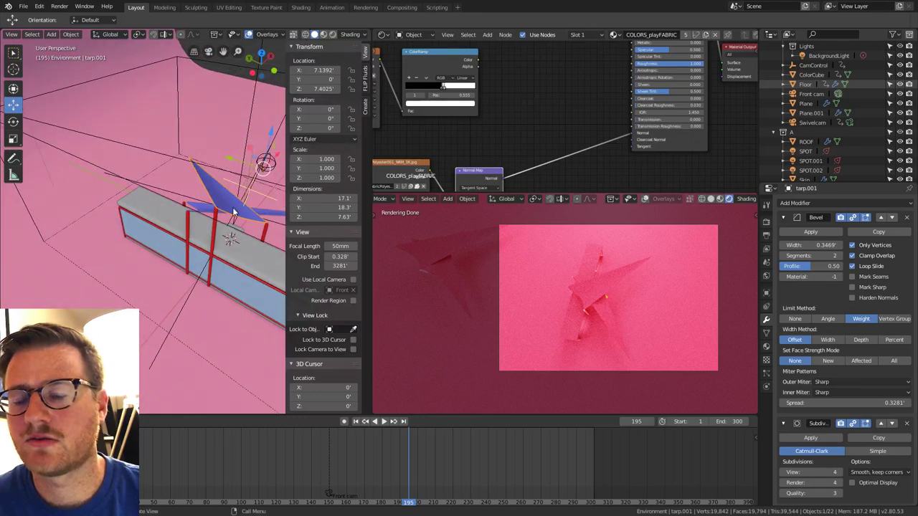
Delete two of the four posts in the Skin object, keeping the pair that crosses the box's front side.
key("Tab")
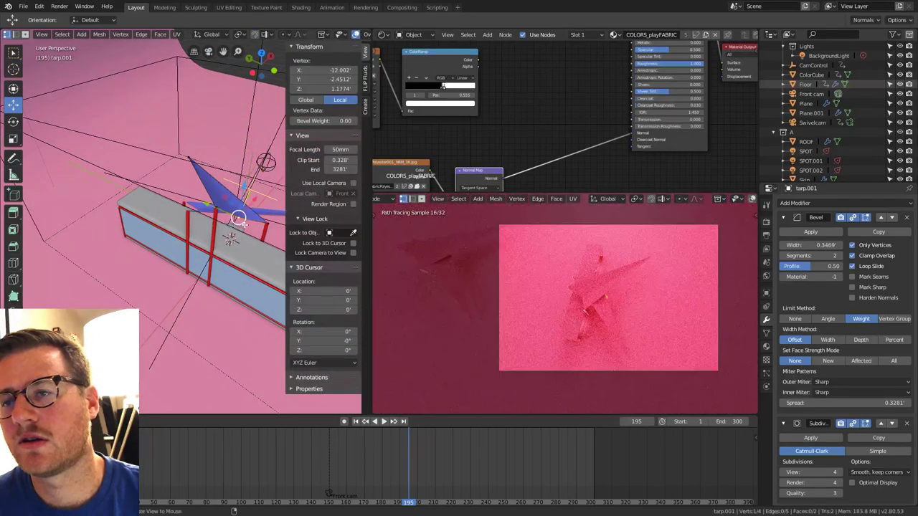
key("alt+z")
key("Tab")
left_click(268, 235)
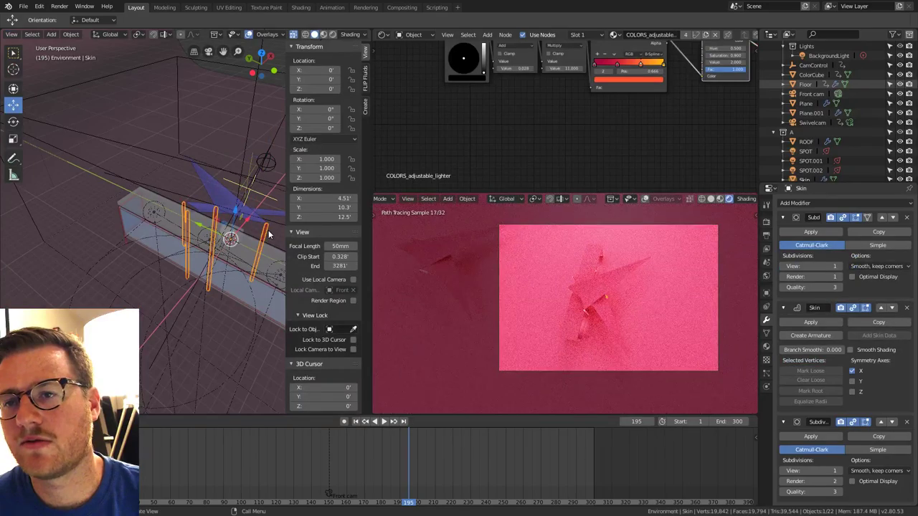
key("Tab")
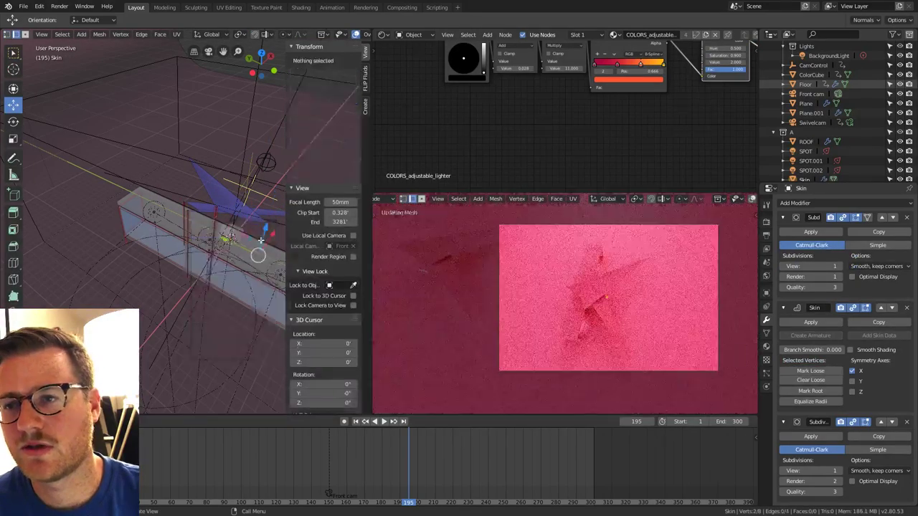
left_click(182, 222)
key("x")
left_click(182, 221)
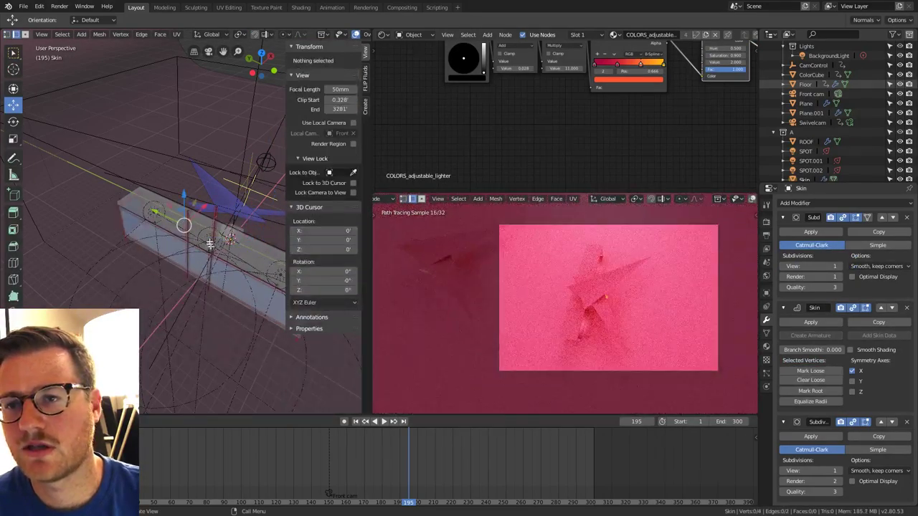
Raise the top vertices of the two remaining posts by 1' along Z so they reach the tarps.
left_click(215, 208)
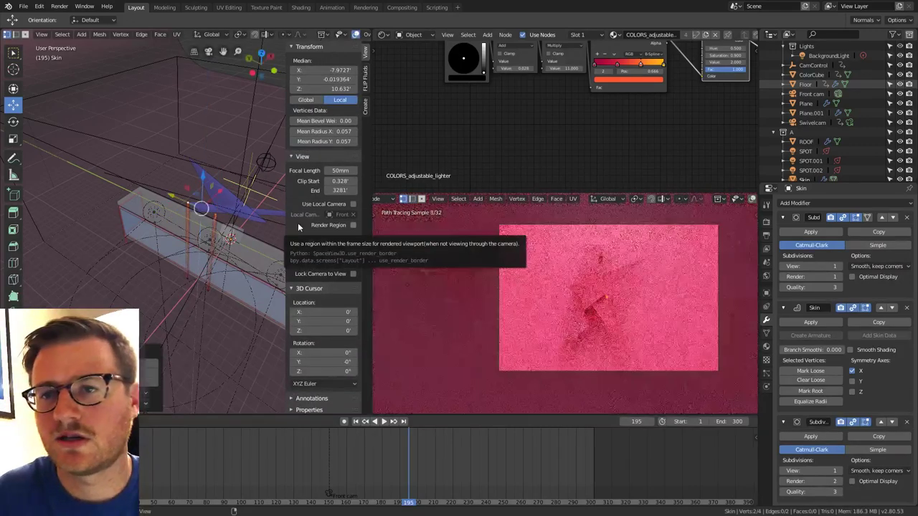
key("alt+z")
middle_click_drag(202, 209, 219, 179)
scroll(219, 178, "up", 5)
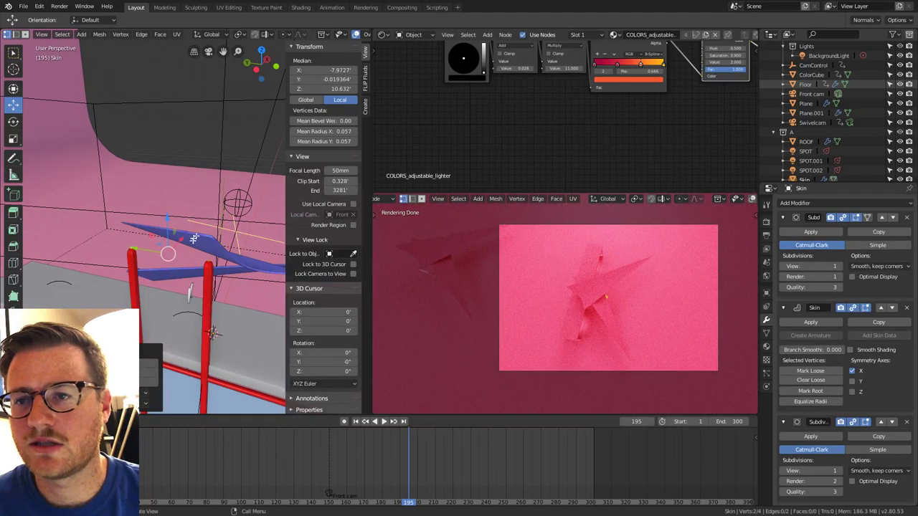
left_click_drag(171, 226, 171, 197, "ctrl")
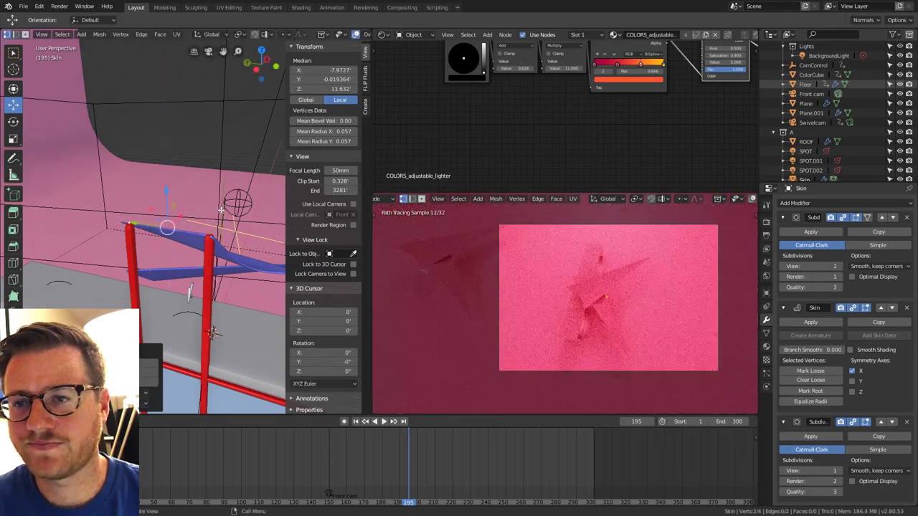
Spread the two posts apart by scaling all their vertices along Y by a factor of 2.
scroll(187, 190, "down", 4)
middle_click_drag(226, 220, 210, 253)
key("a")
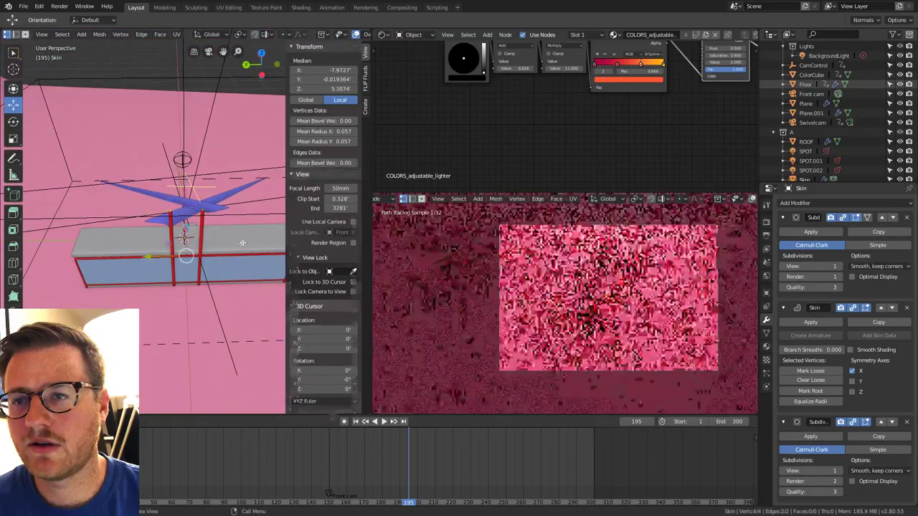
key("s")
key("y")
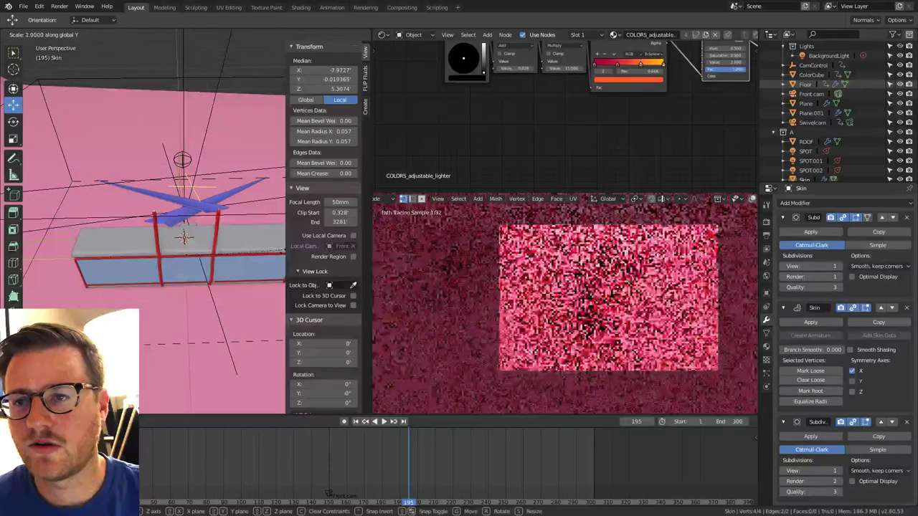
left_click(291, 249)
middle_click_drag(248, 233, 238, 217)
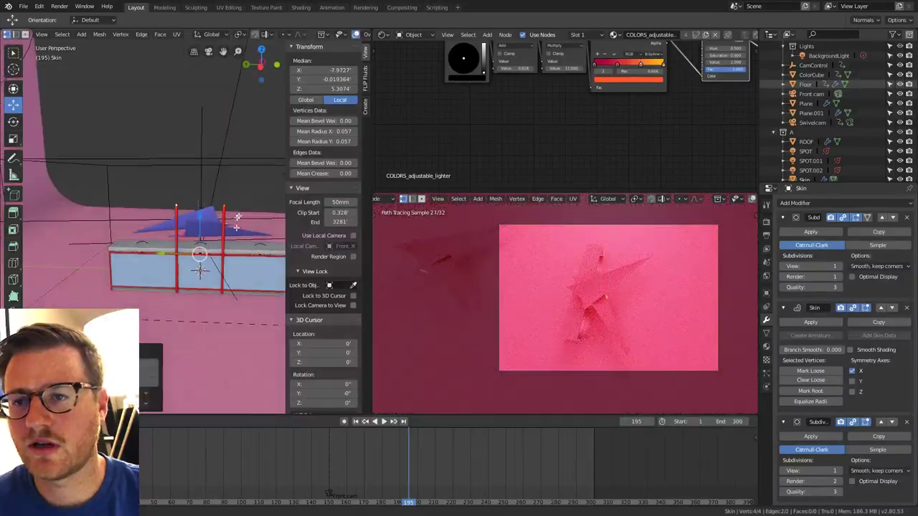
middle_click_drag(165, 252, 223, 253, "shift")
middle_click_drag(223, 254, 191, 250)
key("Tab")
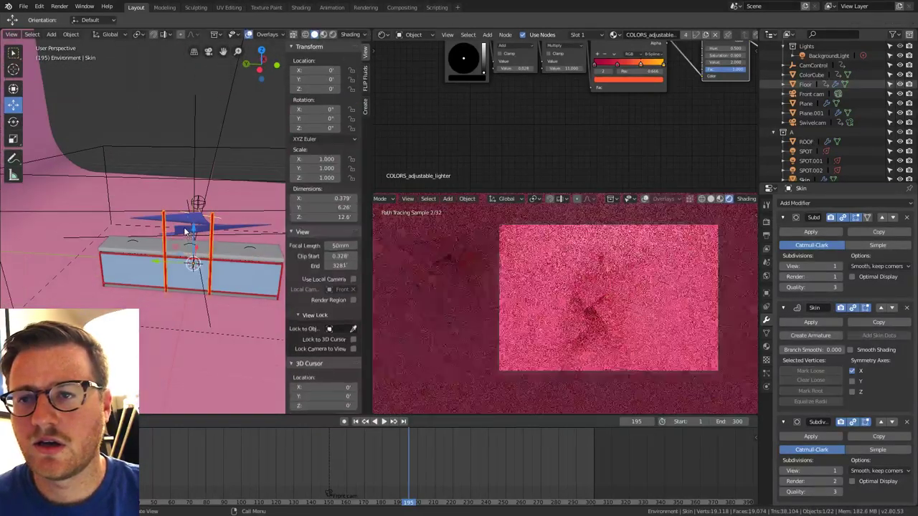
Slide the post-side corner of tarp.001 along Y by about 3' toward the farther post.
scroll(184, 232, "up", 3)
left_click(196, 217)
middle_click_drag(196, 218, 201, 259)
key("Tab")
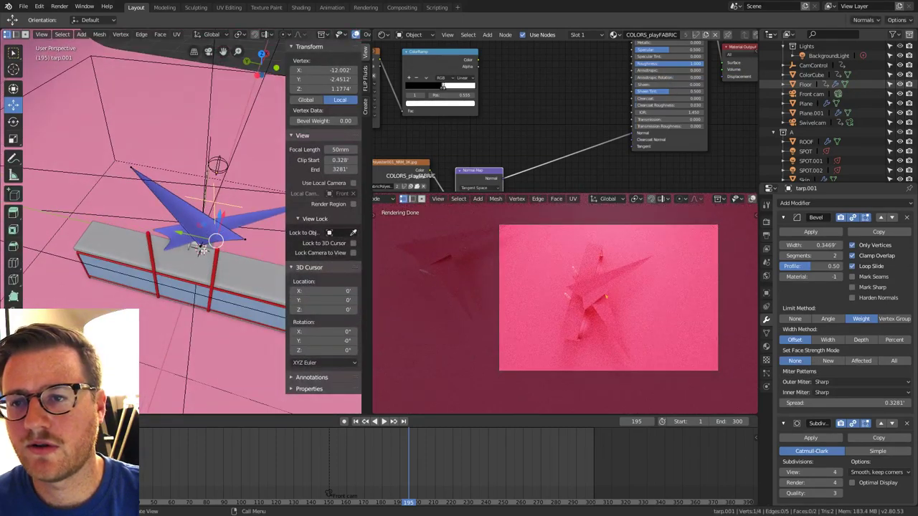
left_click(200, 247)
key("g")
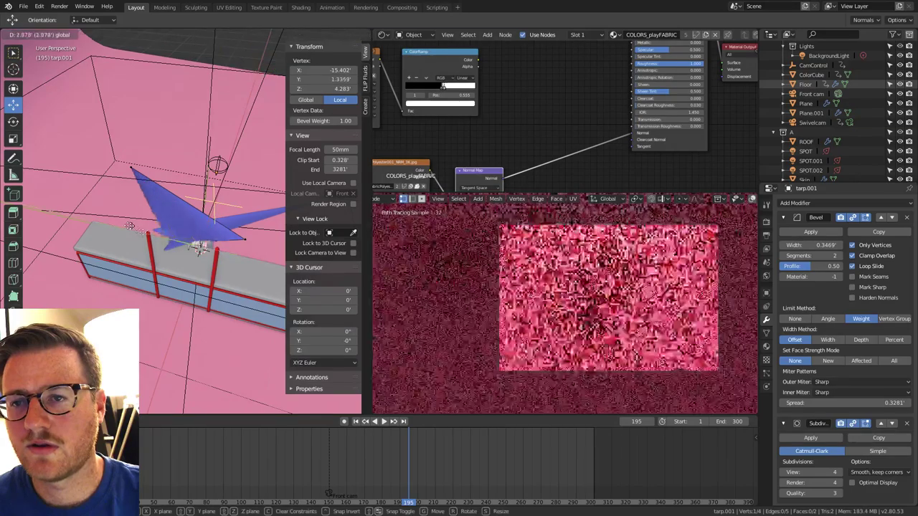
left_click_drag(123, 222, 119, 221)
Move another corner of tarp.001 along X and up along Z to the nearer post's top, about X -15.33', Z 4.05'.
middle_click_drag(124, 230, 178, 232)
middle_click_drag(237, 226, 157, 217)
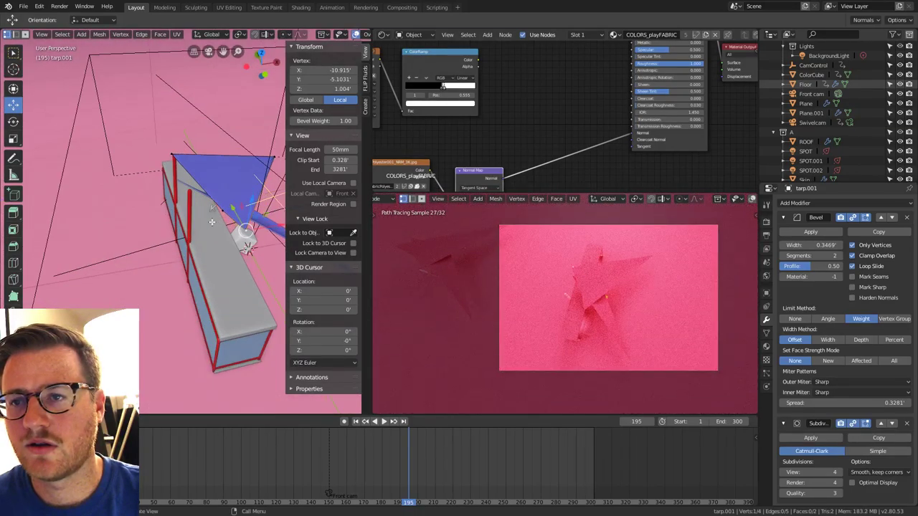
middle_click_drag(211, 222, 198, 245)
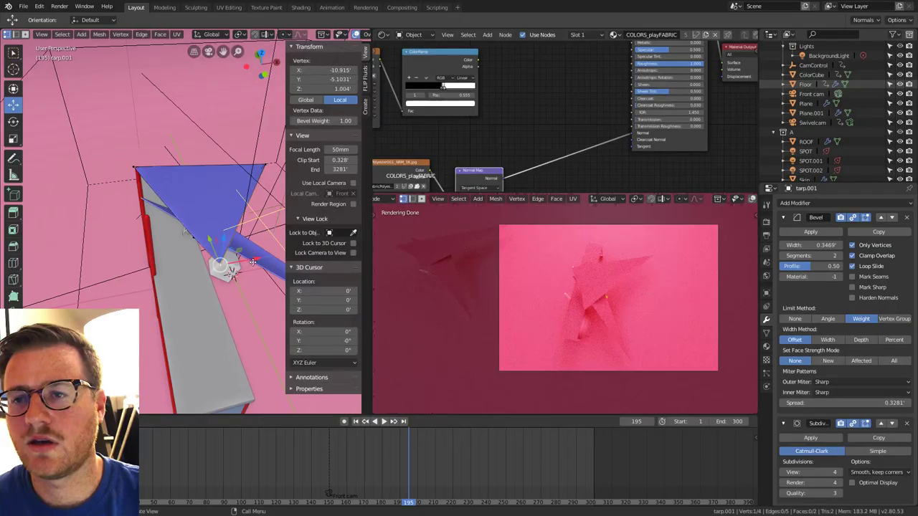
left_click_drag(253, 262, 184, 273)
middle_click_drag(184, 273, 227, 252)
left_click_drag(126, 270, 122, 188)
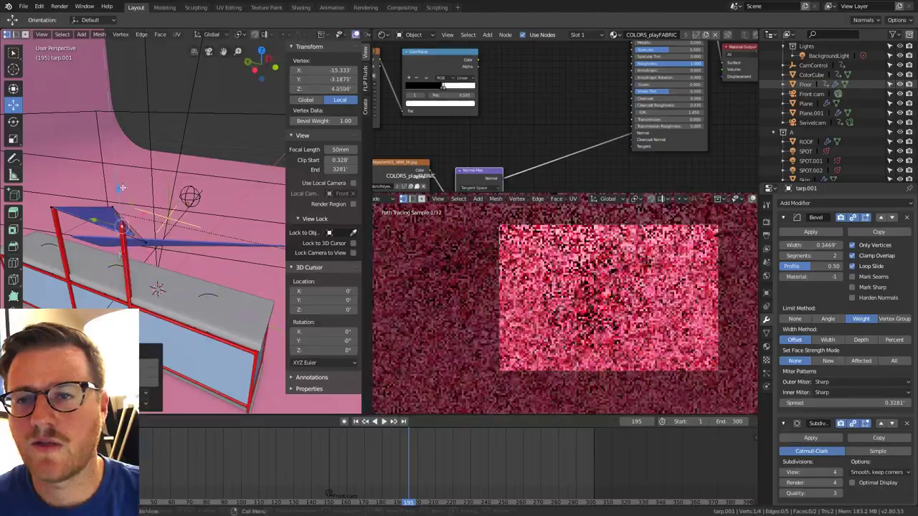
Select the low corner of tarp.001 beside the nearer post and reposition it along Y toward the other post.
left_click(146, 243)
middle_click_drag(149, 281, 183, 286)
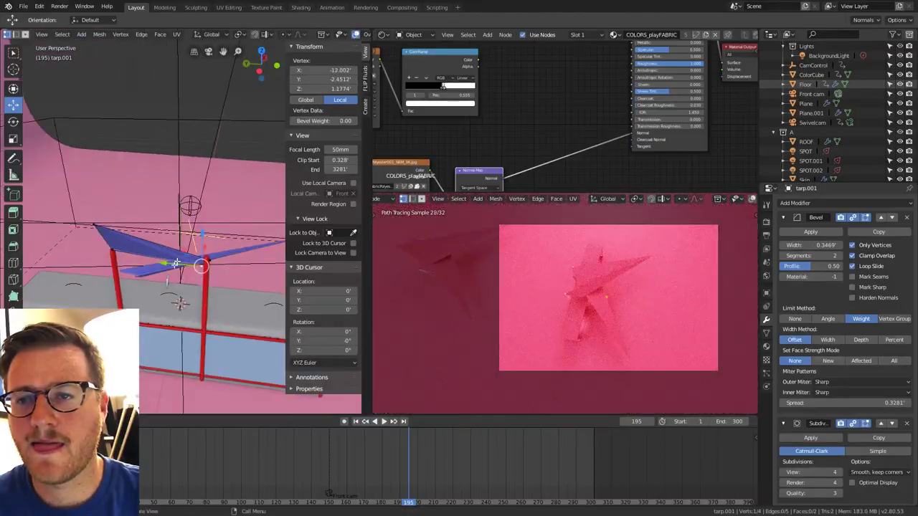
left_click_drag(170, 263, 123, 261)
middle_click_drag(208, 256, 179, 264)
mouse_move(188, 264)
left_mouse_down()
mouse_move(142, 252)
mouse_move(126, 219)
left_mouse_up()
middle_click_drag(126, 219, 223, 249)
Move the post-side corner of the tarp object to a post at about X -15.11', Y -2.89'.
key("Tab")
key("Tab")
key("alt+z")
key("alt+z")
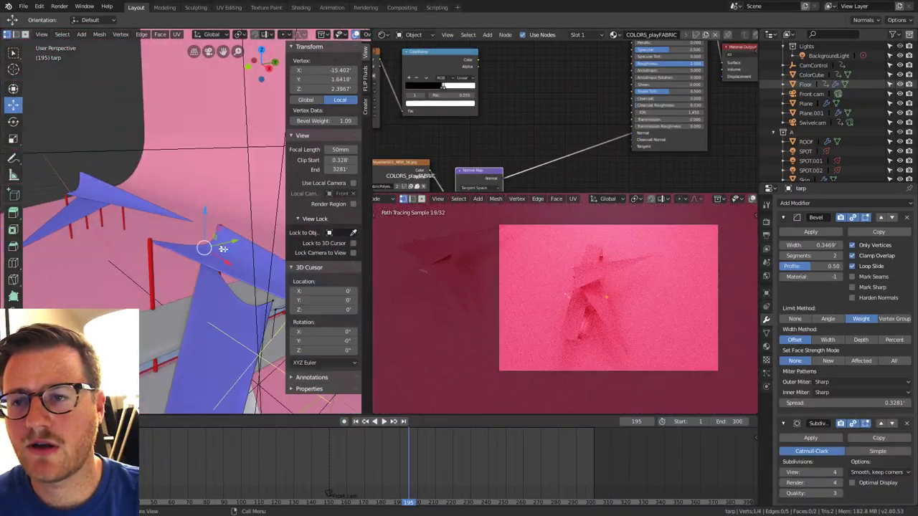
left_click_drag(235, 240, 180, 253)
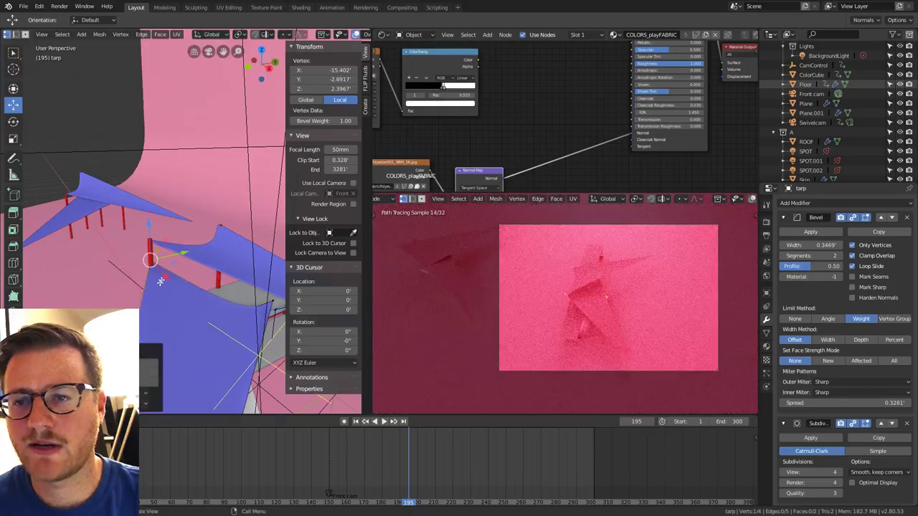
middle_click_drag(180, 253, 198, 285)
left_click_drag(179, 266, 188, 270)
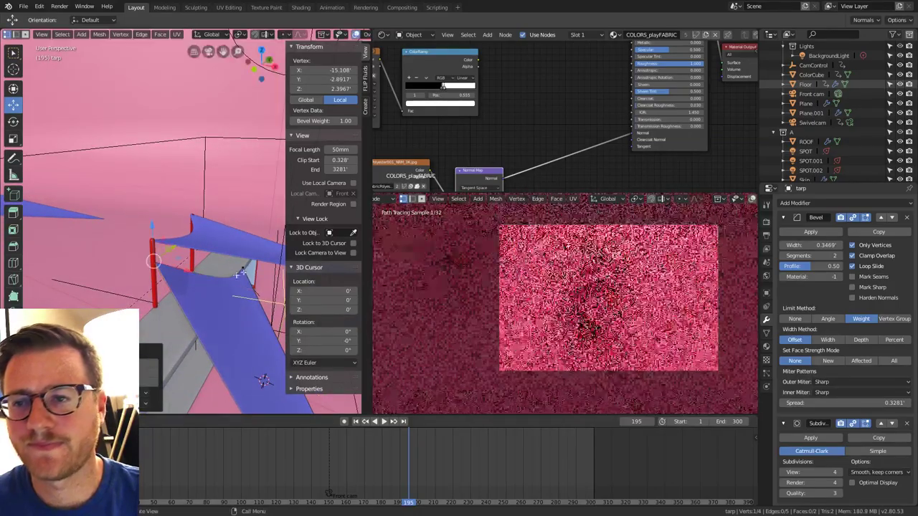
Select the corner of the tarp at the post and its neighbouring corner, and flatten both to the same height.
left_click(241, 269)
middle_click_drag(221, 285, 273, 261)
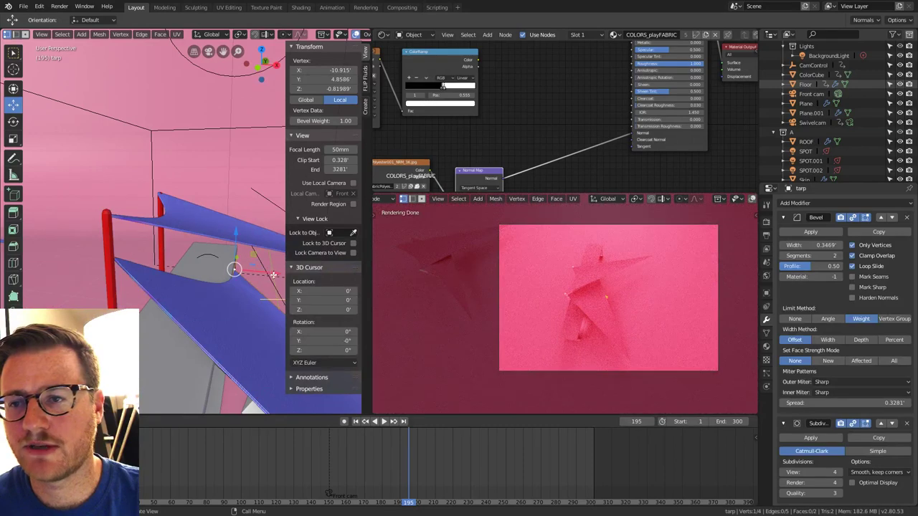
left_click(114, 264)
scroll(181, 254, "down", 2)
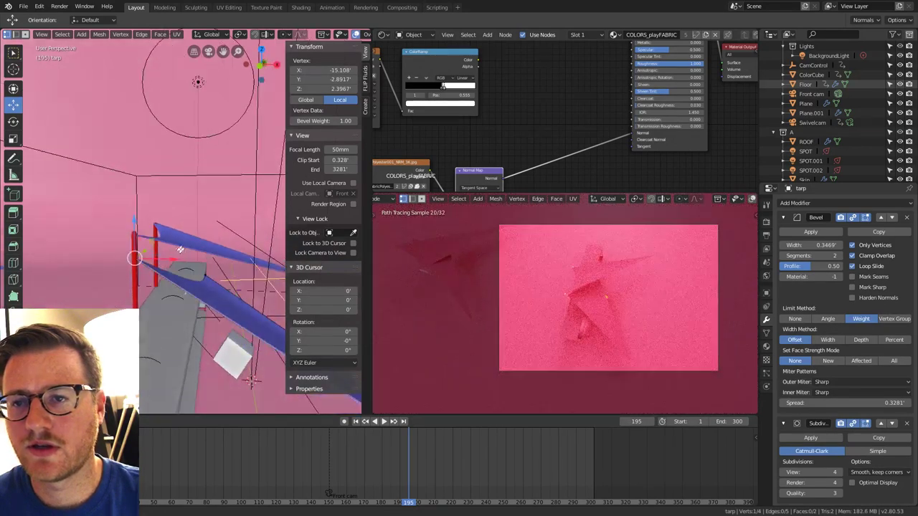
mouse_move(180, 250)
middle_mouse_down()
mouse_move(199, 246)
mouse_move(191, 254)
middle_mouse_up()
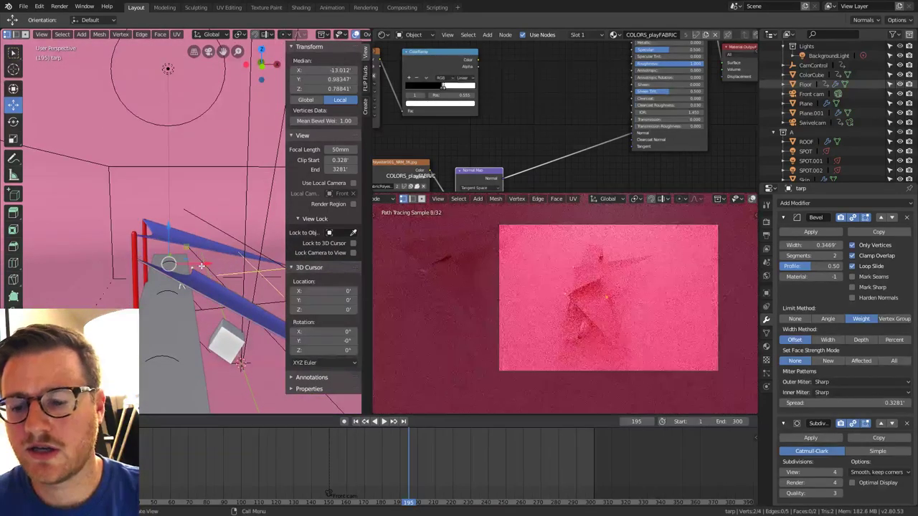
left_click(199, 265, "shift")
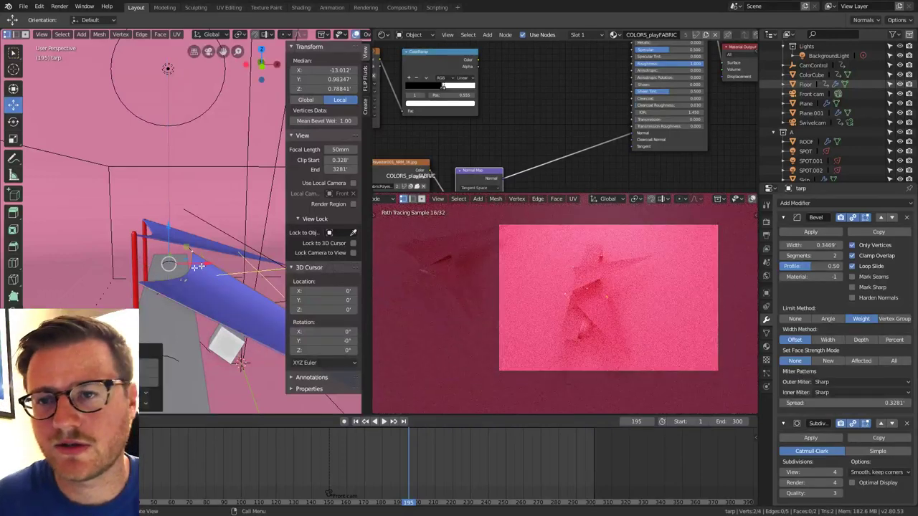
key("alt+z")
Raise the two levelled tarp corners along Z to about 2.66'.
mouse_move(184, 287)
middle_mouse_down()
mouse_move(196, 279)
mouse_move(188, 276)
middle_mouse_up()
left_click_drag(173, 240, 168, 203)
key("z")
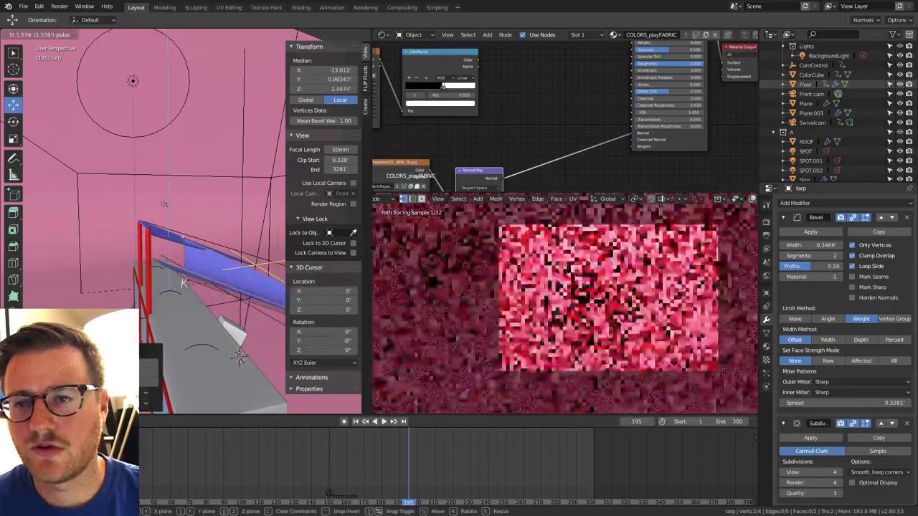
left_click(163, 200)
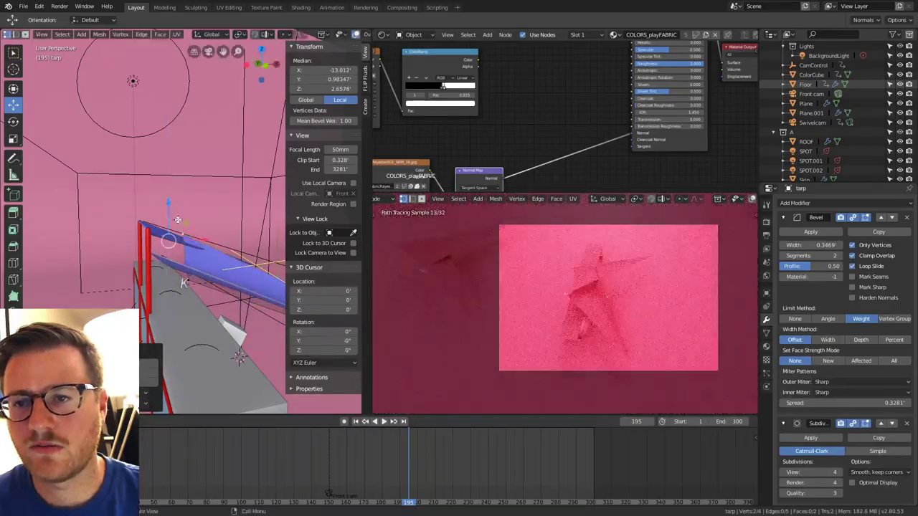
Move the tarp's free raised corner horizontally to the other post, at about X -15.07', Y 3.31'.
scroll(184, 237, "up", 8)
middle_click_drag(187, 244, 144, 234, "shift")
left_click(107, 231)
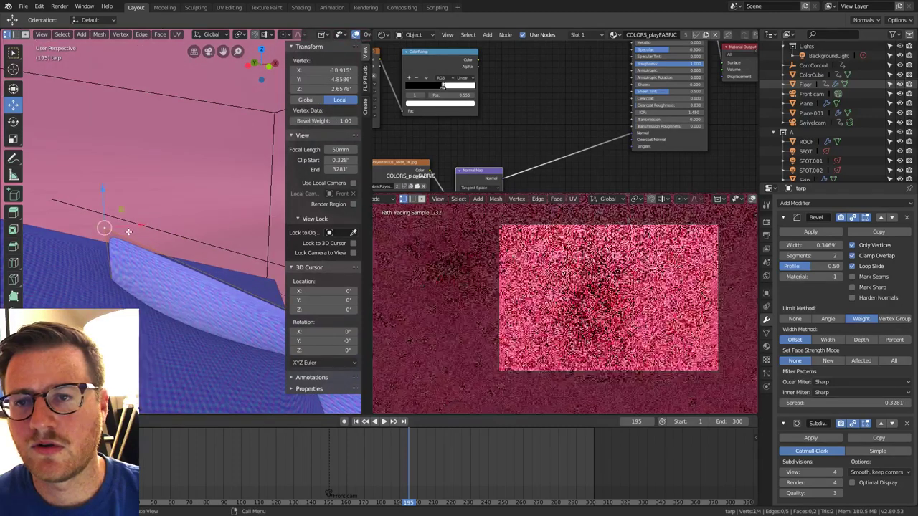
scroll(124, 237, "down", 12)
scroll(124, 243, "down", 4)
scroll(124, 242, "up", 9)
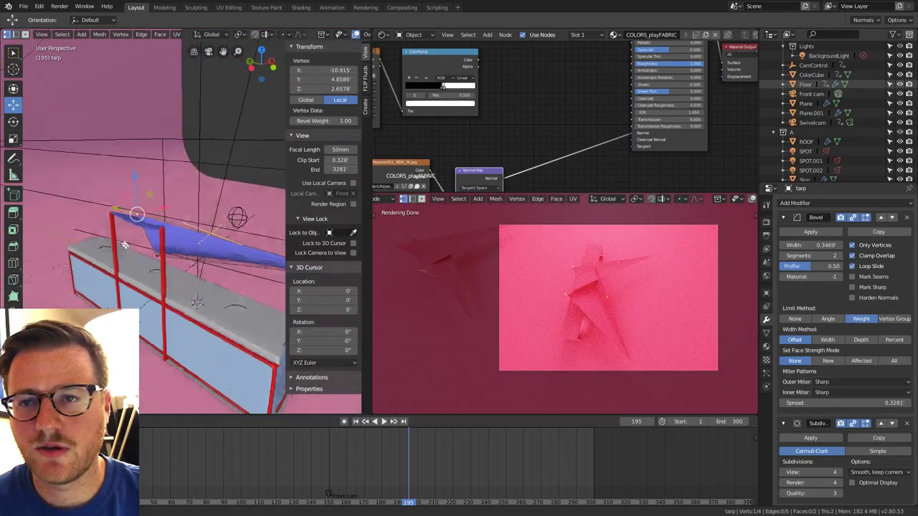
middle_click_drag(123, 242, 161, 242)
scroll(114, 219, "up", 2)
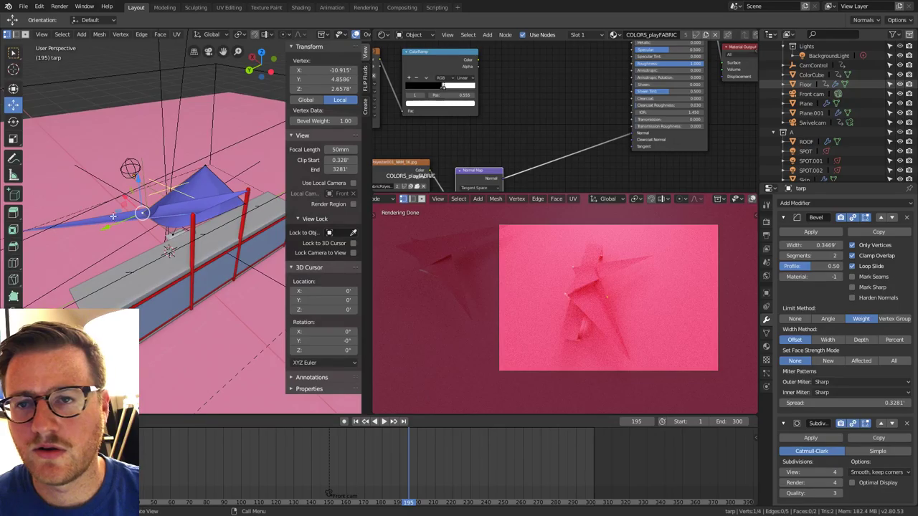
key("g")
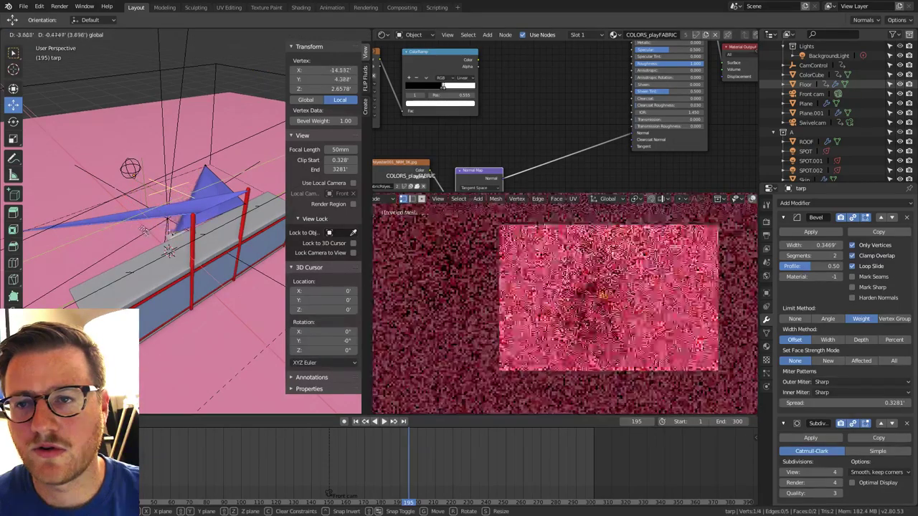
left_click(165, 239)
middle_click_drag(208, 240, 326, 230)
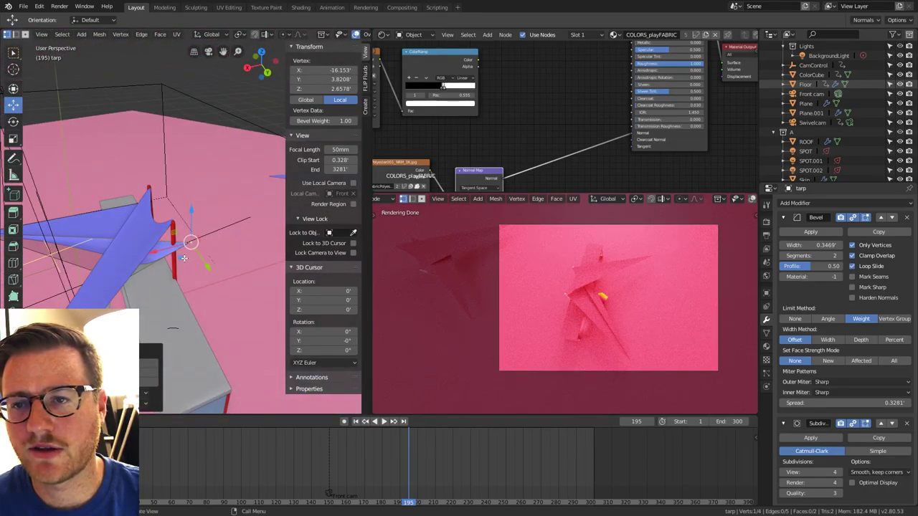
key("g")
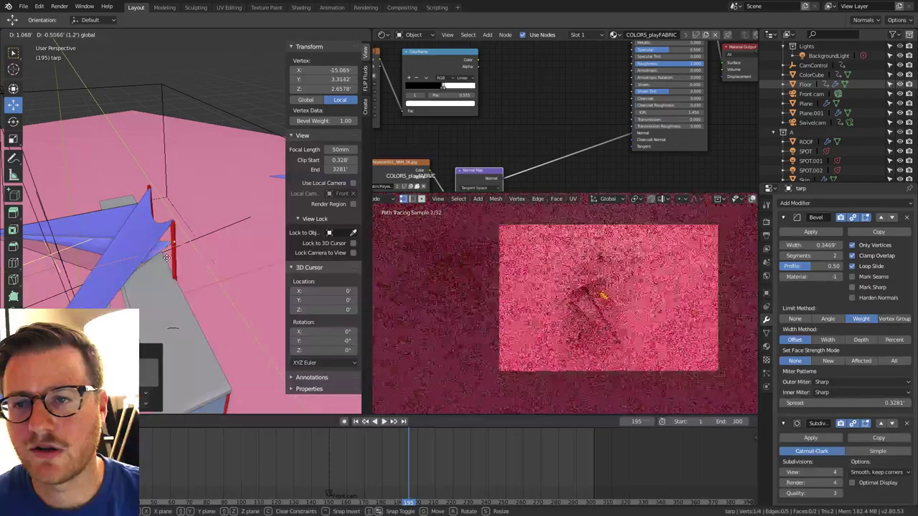
left_click(165, 258)
Reposition the tarp's lower corner to about X -11.09', Y -3.86', Z -1', and finish editing the mesh.
middle_click_drag(166, 258, 121, 286)
left_click(130, 261)
left_click_drag(99, 294, 157, 257)
middle_click_drag(227, 242, 152, 242)
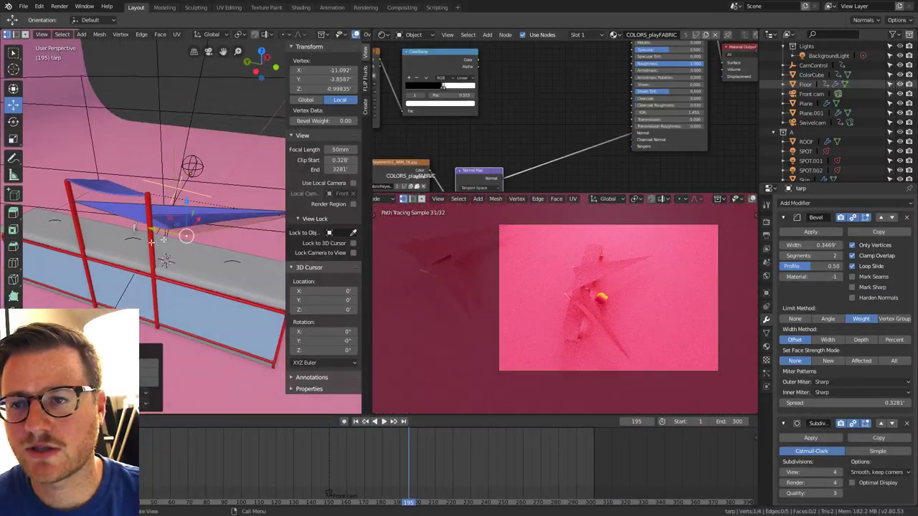
mouse_move(203, 228)
middle_mouse_down()
mouse_move(256, 164)
mouse_move(196, 239)
mouse_move(243, 234)
mouse_move(218, 215)
mouse_move(212, 186)
mouse_move(191, 198)
mouse_move(196, 227)
mouse_move(97, 208)
mouse_move(197, 216)
mouse_move(174, 251)
mouse_move(171, 209)
mouse_move(167, 228)
mouse_move(184, 227)
mouse_move(125, 219)
mouse_move(165, 258)
mouse_move(200, 270)
mouse_move(203, 241)
mouse_move(139, 207)
mouse_move(141, 233)
mouse_move(165, 231)
middle_mouse_up()
key("Tab")
scroll(154, 212, "down", 4)
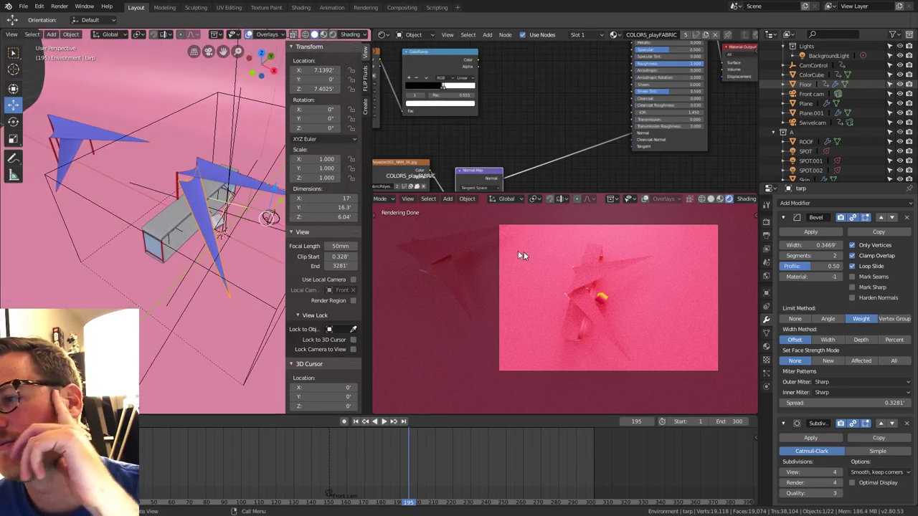
mouse_move(245, 174)
middle_mouse_down()
mouse_move(248, 215)
mouse_move(202, 203)
mouse_move(255, 166)
mouse_move(241, 200)
mouse_move(215, 187)
mouse_move(280, 173)
mouse_move(258, 201)
mouse_move(203, 182)
mouse_move(261, 208)
mouse_move(225, 212)
mouse_move(243, 190)
mouse_move(231, 165)
mouse_move(231, 179)
middle_mouse_up()
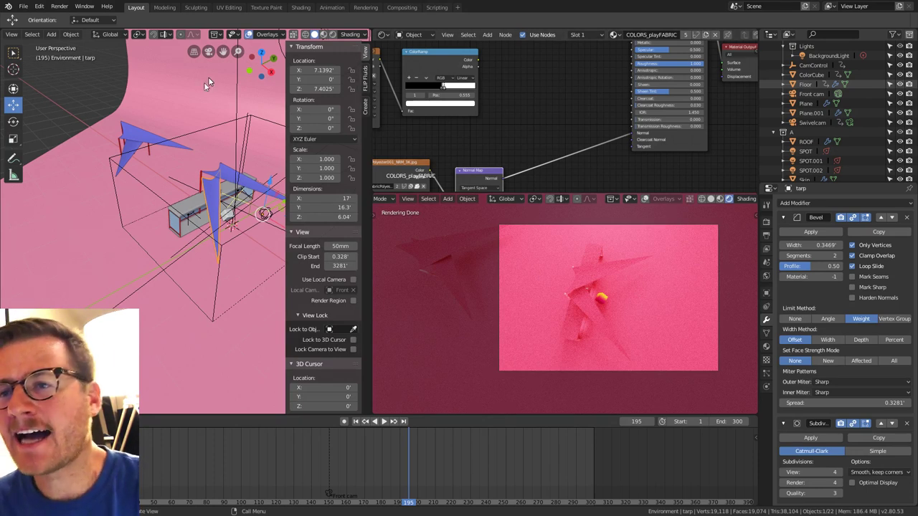
Open the tarp's mesh for editing, select its far pointed corner, and try to bevel it.
middle_click_drag(203, 172, 164, 200)
middle_click_drag(181, 117, 200, 168)
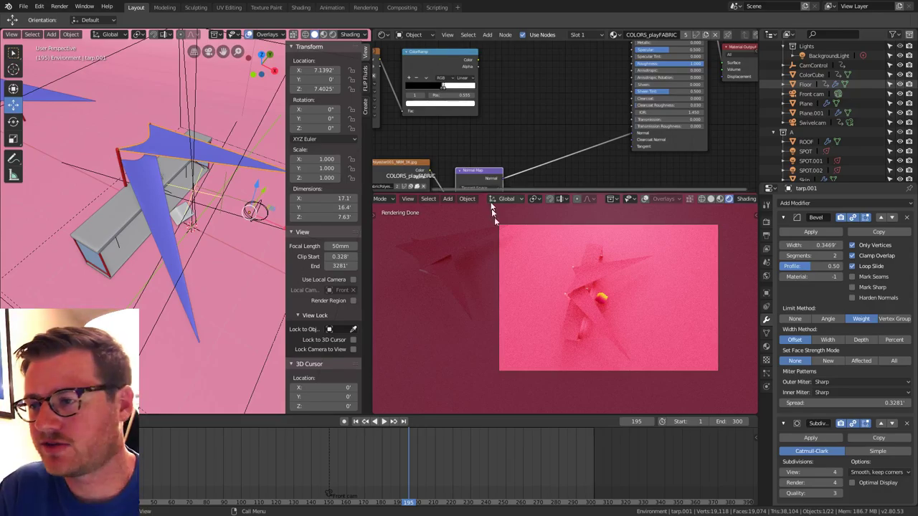
scroll(597, 293, "up", 3)
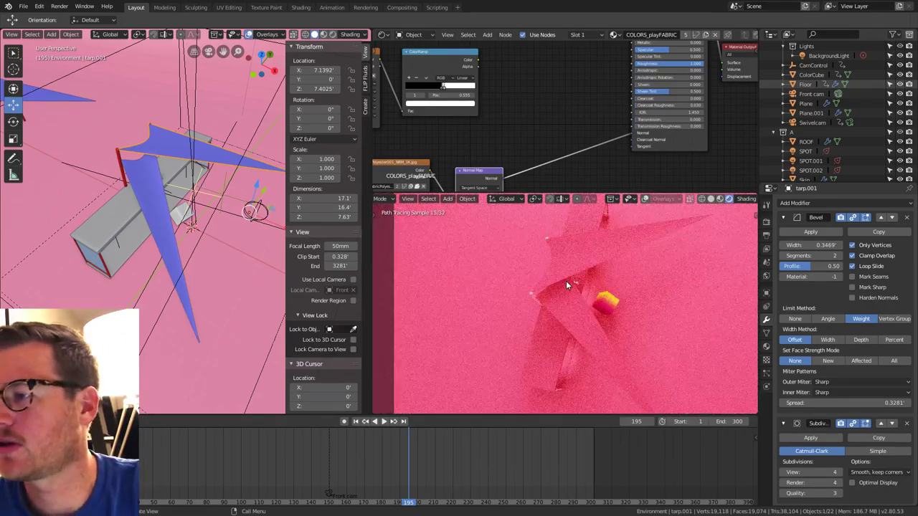
scroll(567, 284, "down", 2)
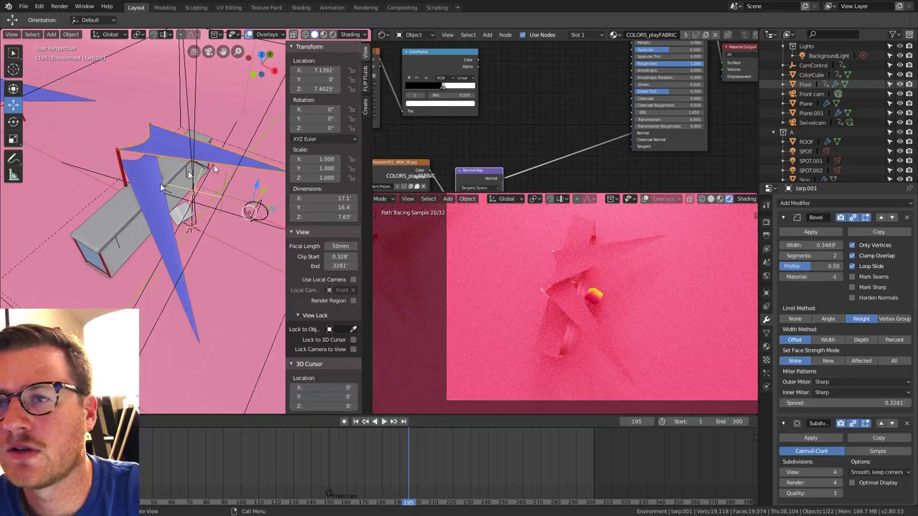
middle_click_drag(214, 169, 121, 191)
middle_click_drag(167, 277, 183, 309)
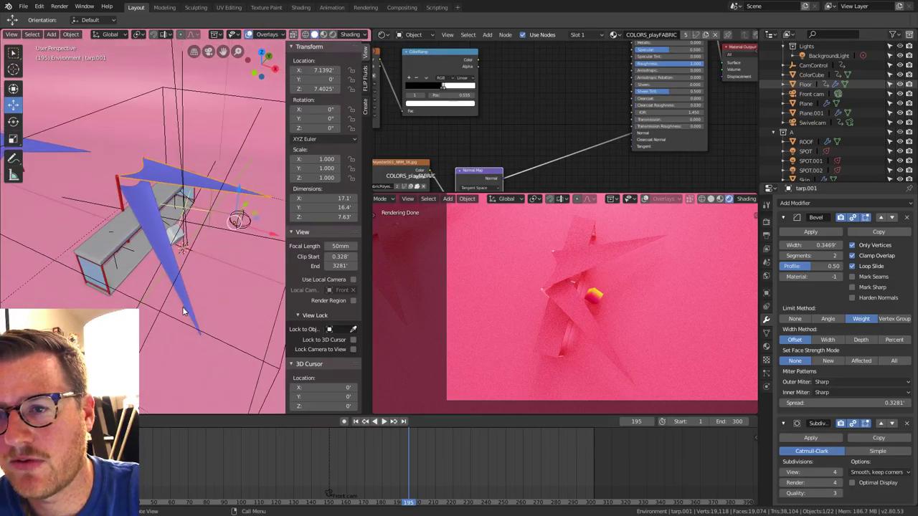
key("Tab")
left_click(201, 334)
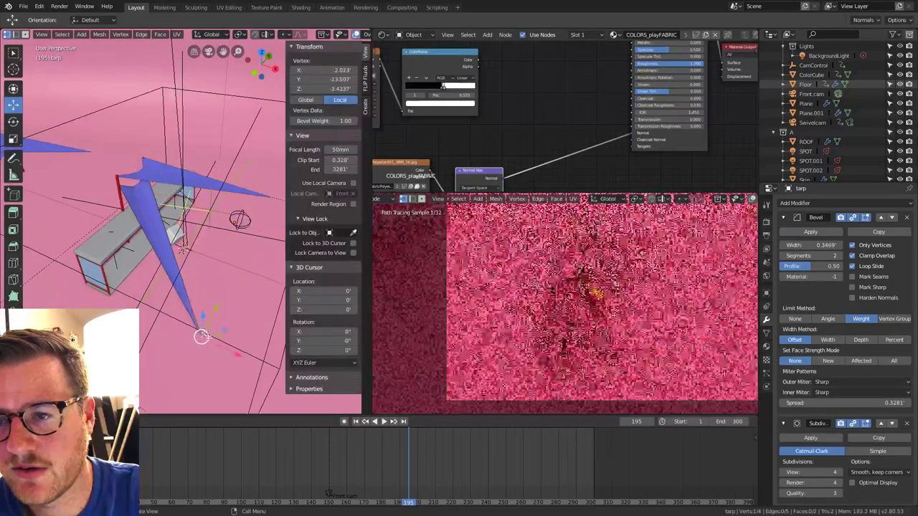
key("ctrl+b")
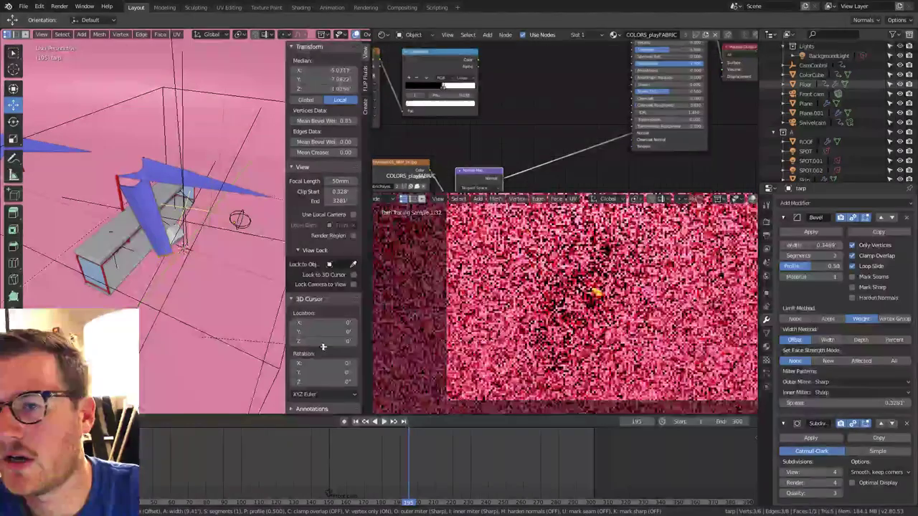
right_click(327, 347)
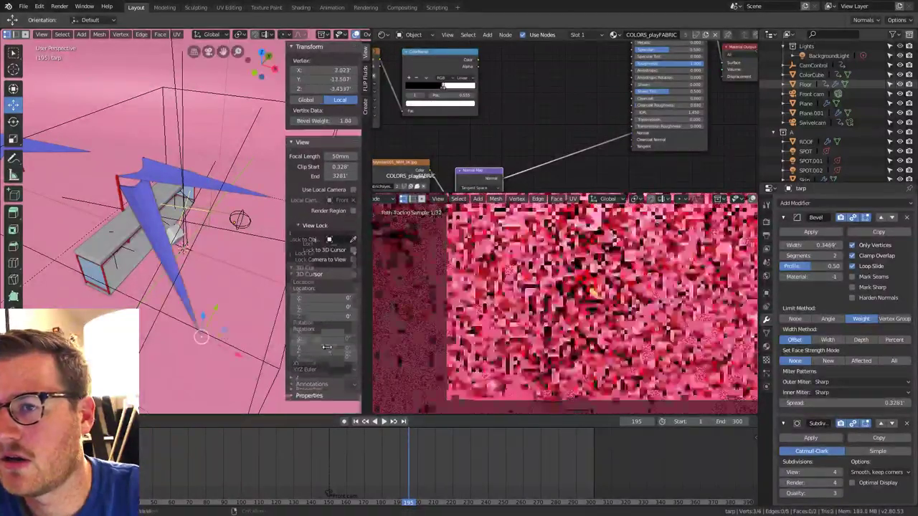
Show the mesh in X-ray and cut across the tarp's narrow arm short of its tip with the Knife tool.
mouse_move(159, 294)
middle_mouse_down()
mouse_move(182, 280)
mouse_move(222, 304)
middle_mouse_up()
key("alt+z")
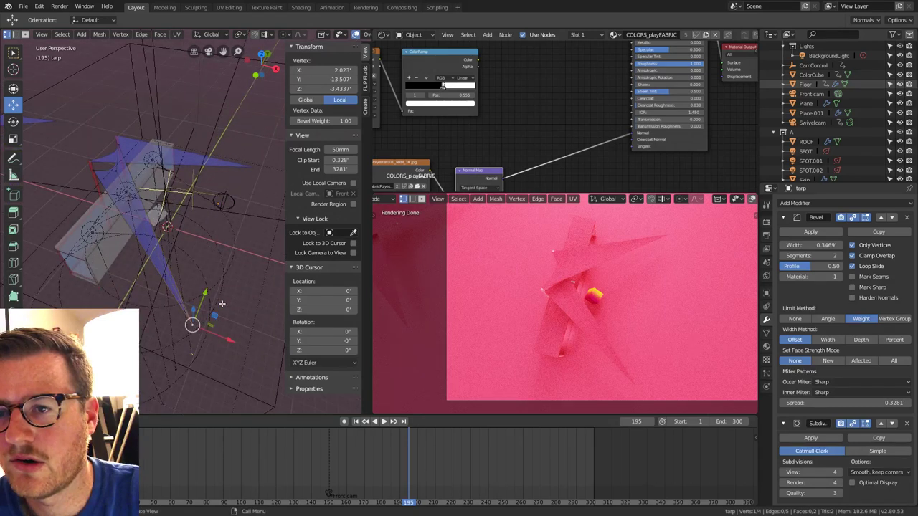
key("x")
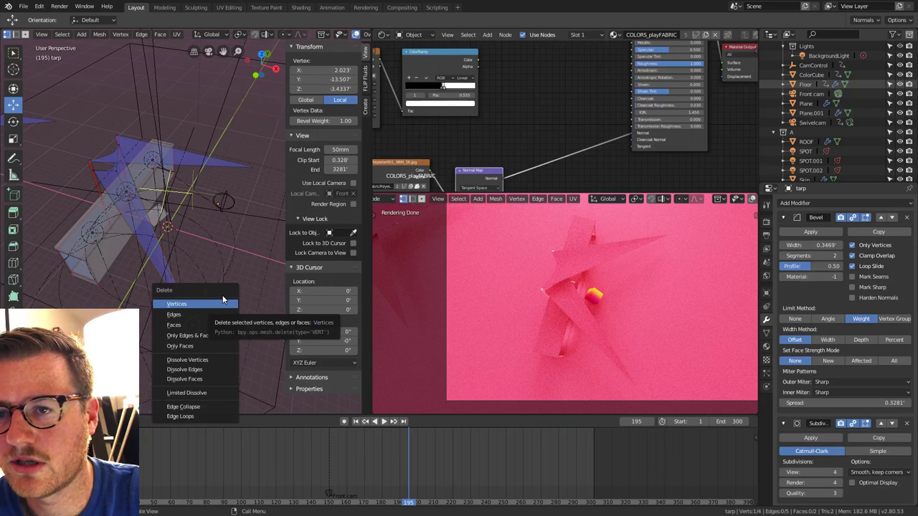
key("Escape")
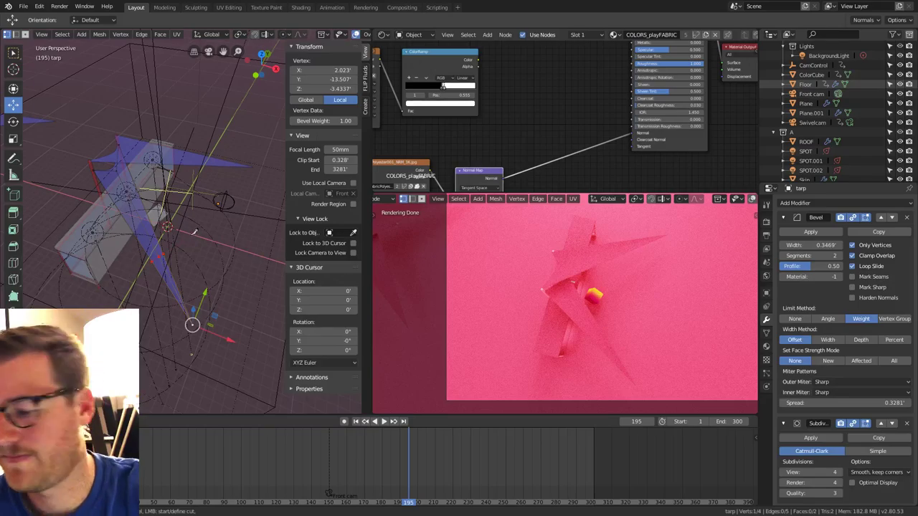
key("Return")
Delete the vertex at the tarp's pointed tip so the arm finishes at the knife cut.
key("alt+a")
left_click(199, 332)
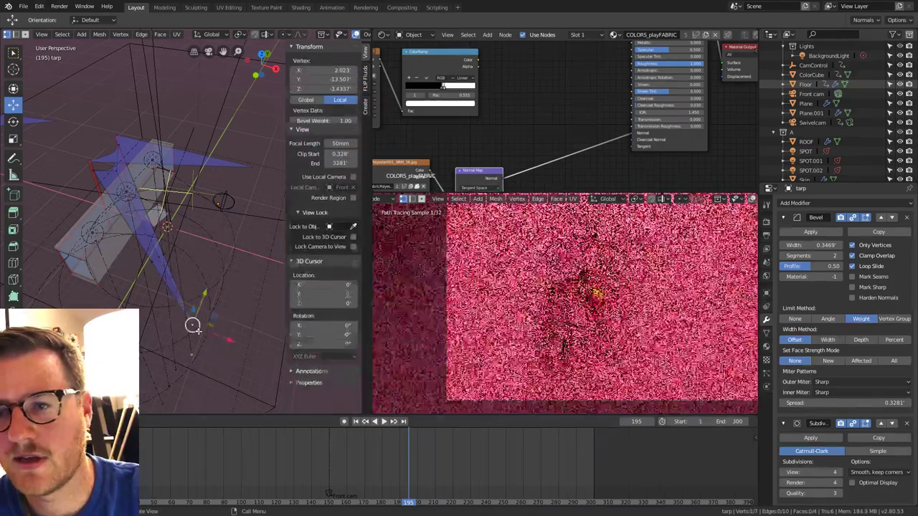
key("x")
left_click(199, 331)
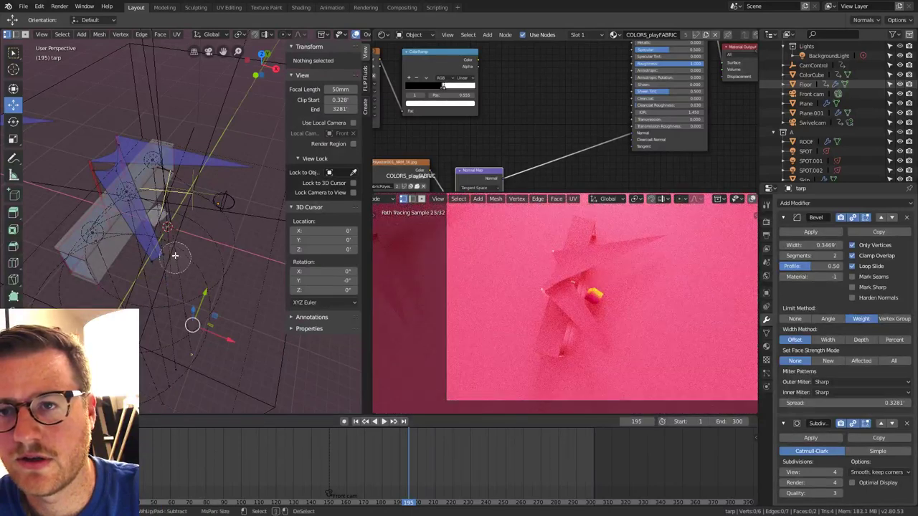
Select the vertices along the tarp's cut end and scale them up by about 1.4 in top view.
left_click(156, 262)
right_click(166, 264)
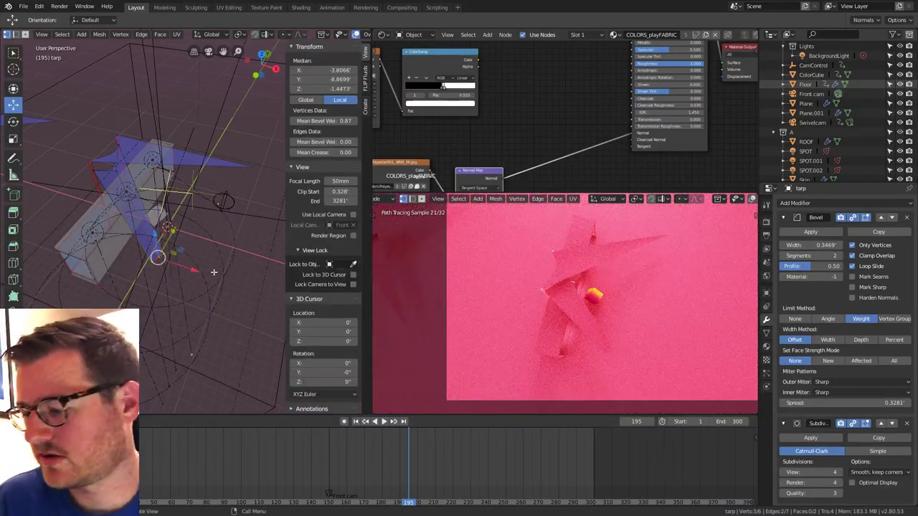
key("KP_7")
scroll(191, 254, "down", 10)
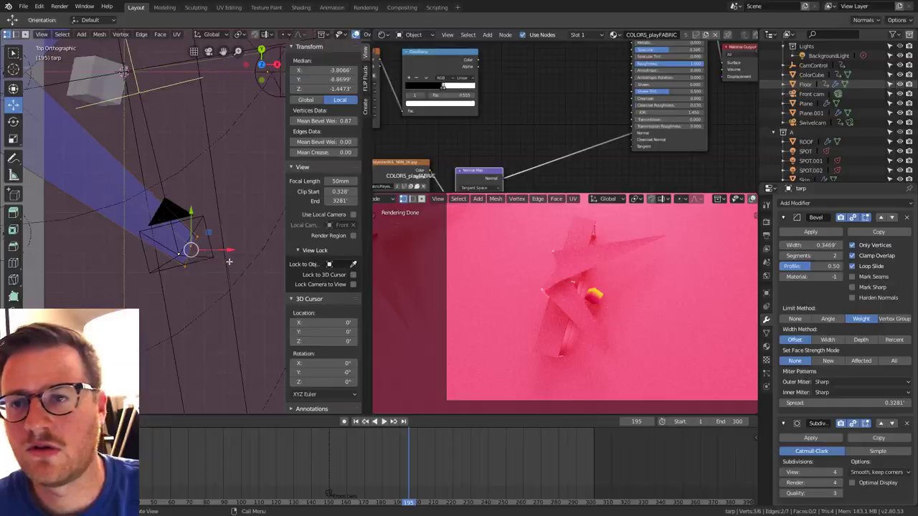
key("s")
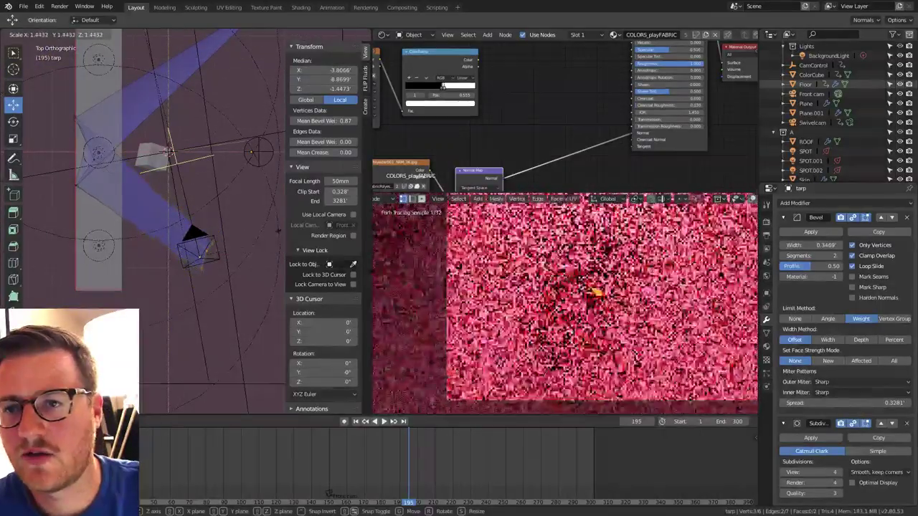
left_click(269, 240)
Move the tarp's cut end outward to about X -1.91', Y -10.68', and finish editing the mesh.
middle_click_drag(260, 255, 237, 246, "shift")
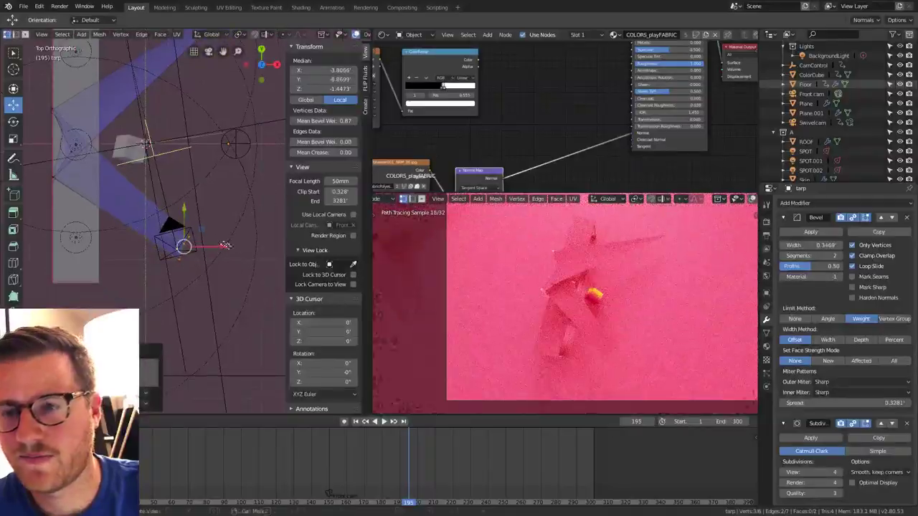
key("g")
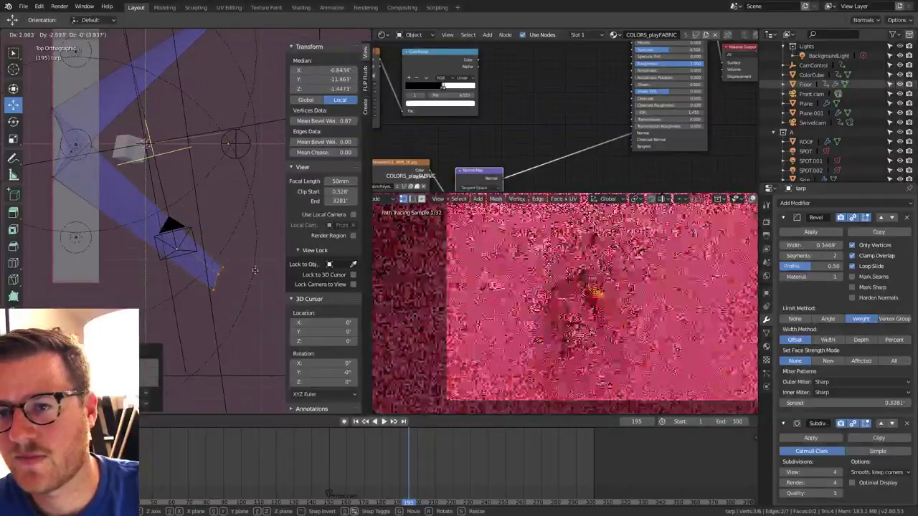
left_click(243, 263)
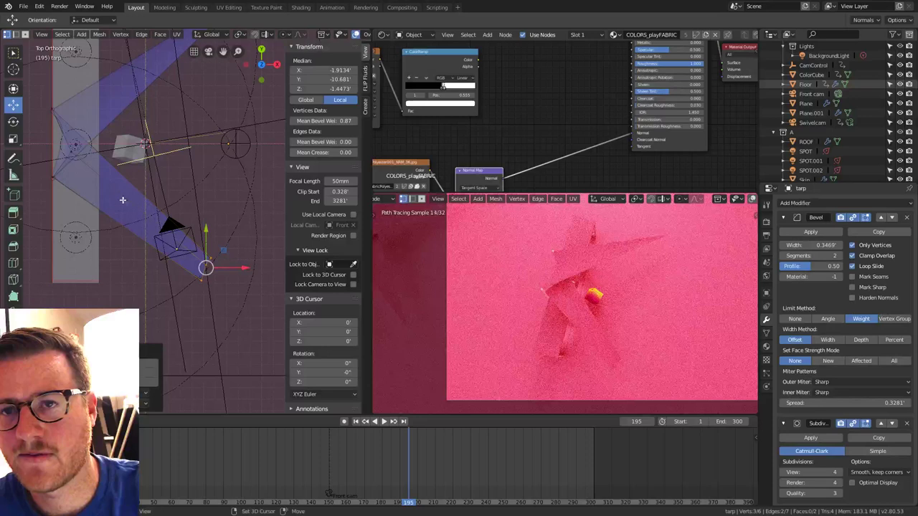
middle_click_drag(118, 201, 125, 201, "shift")
key("Tab")
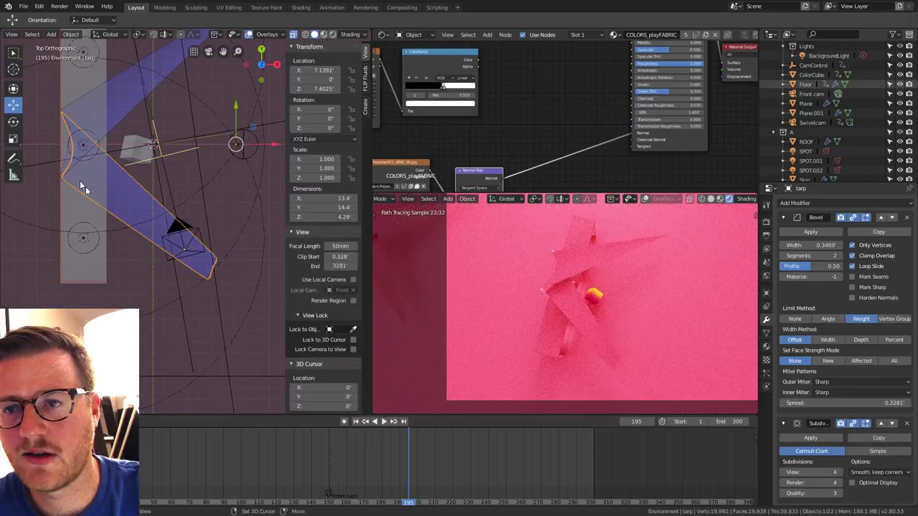
Spread the two red Skin posts apart by scaling all their vertices along Y by about 1.66.
middle_click_drag(80, 180, 156, 240, "shift")
left_click(129, 166)
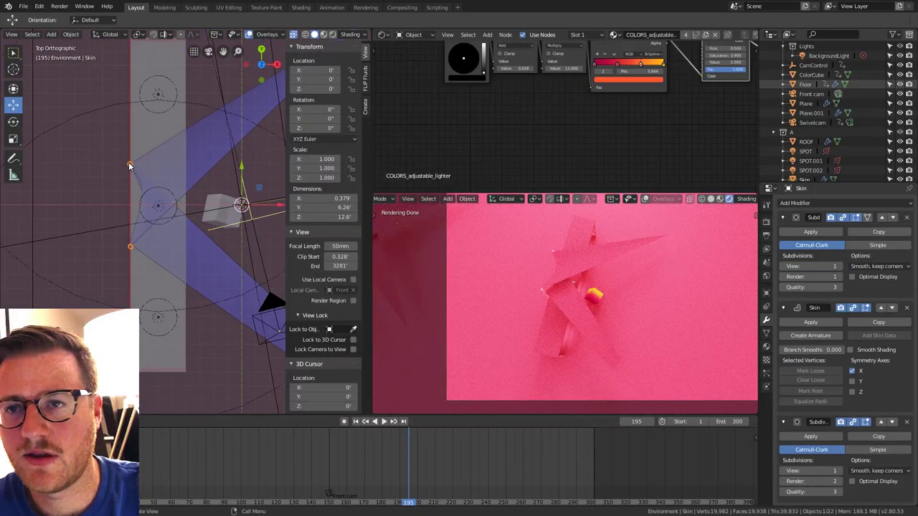
key("Tab")
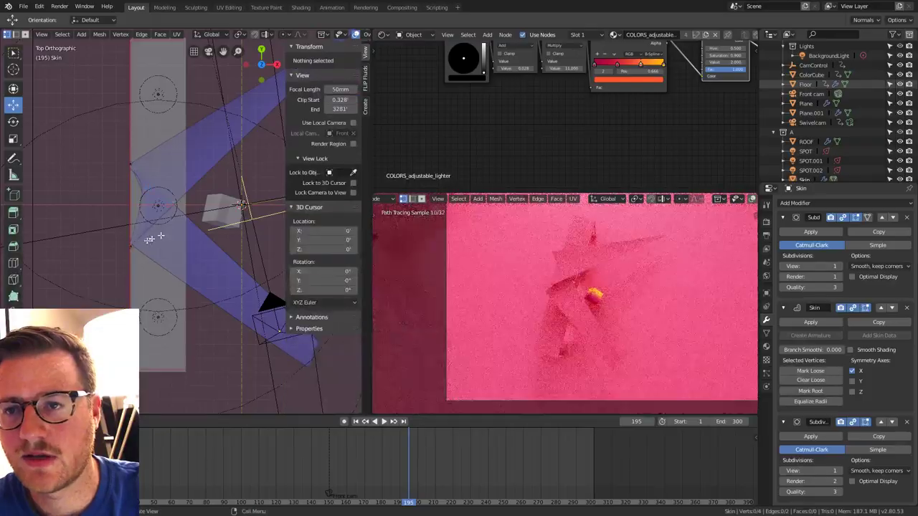
key("s")
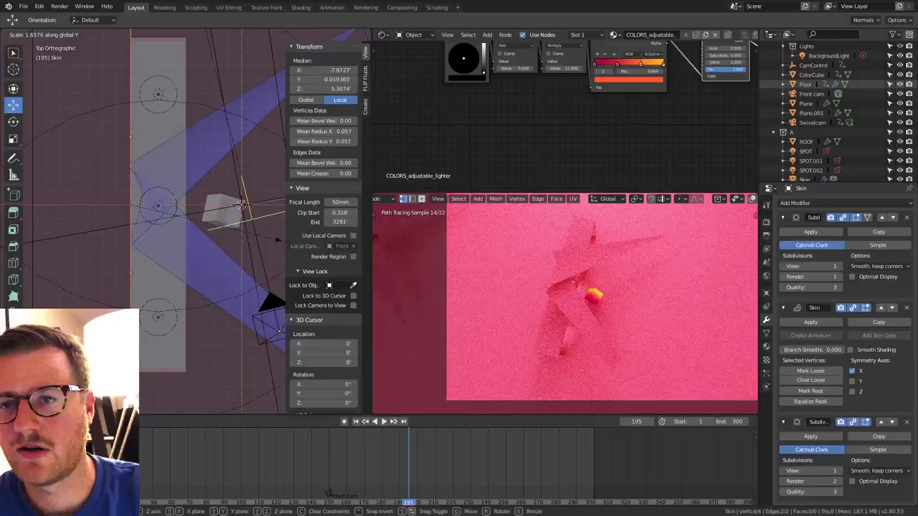
left_click(279, 241)
key("Tab")
Move the trimmed tarp's two post-side corners outward onto the spread posts and finish editing its mesh.
left_click(213, 259)
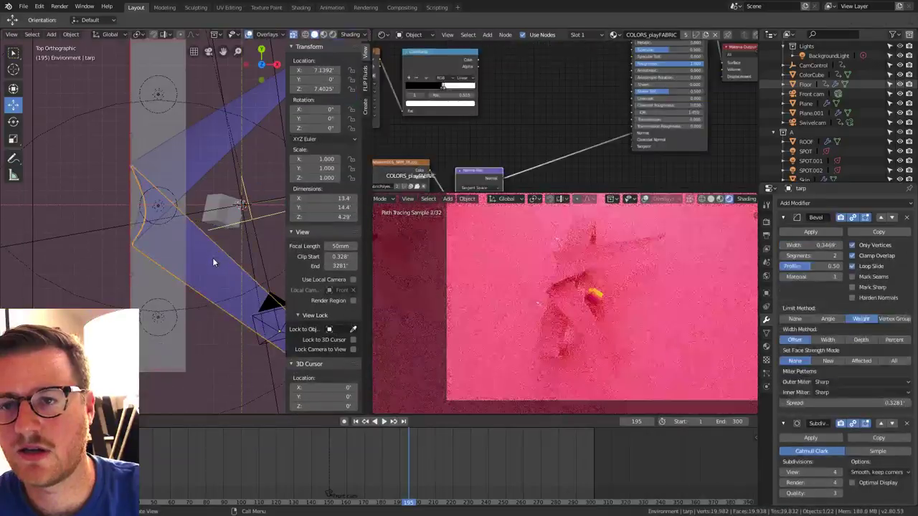
key("Tab")
left_click(129, 247)
key("g")
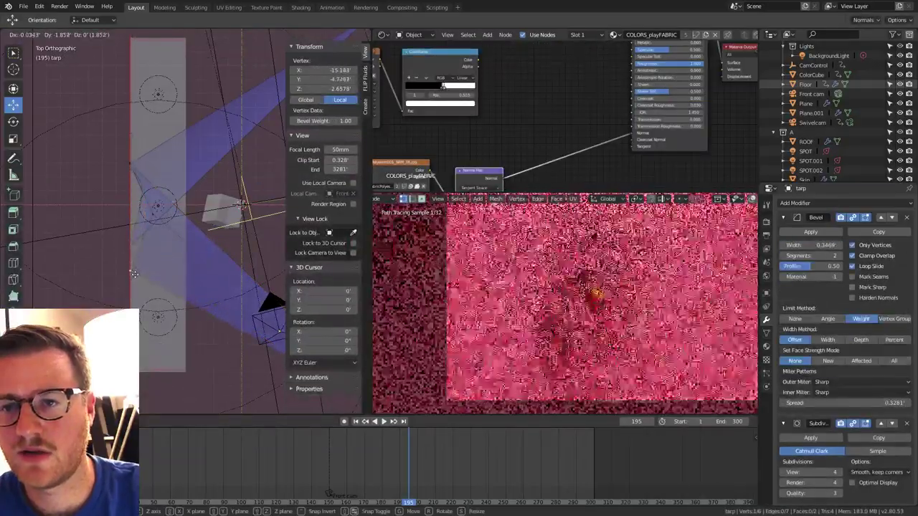
left_click(132, 279)
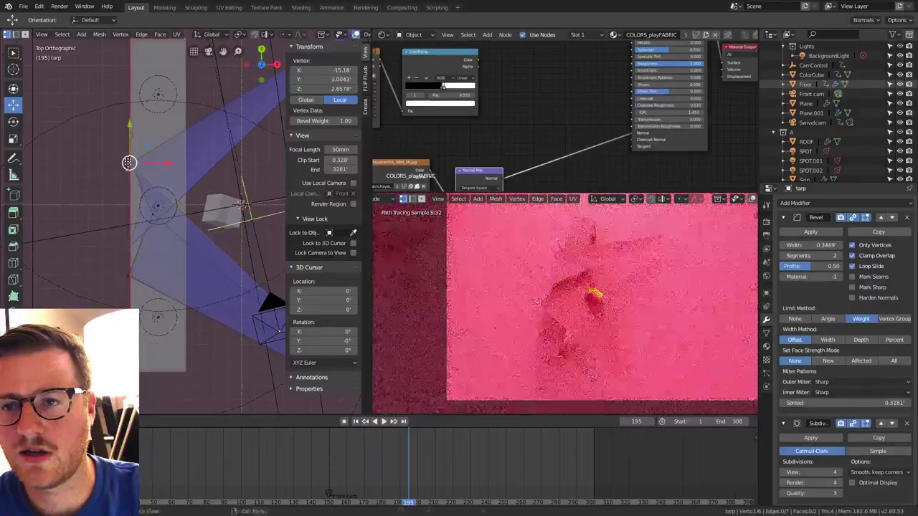
key("g")
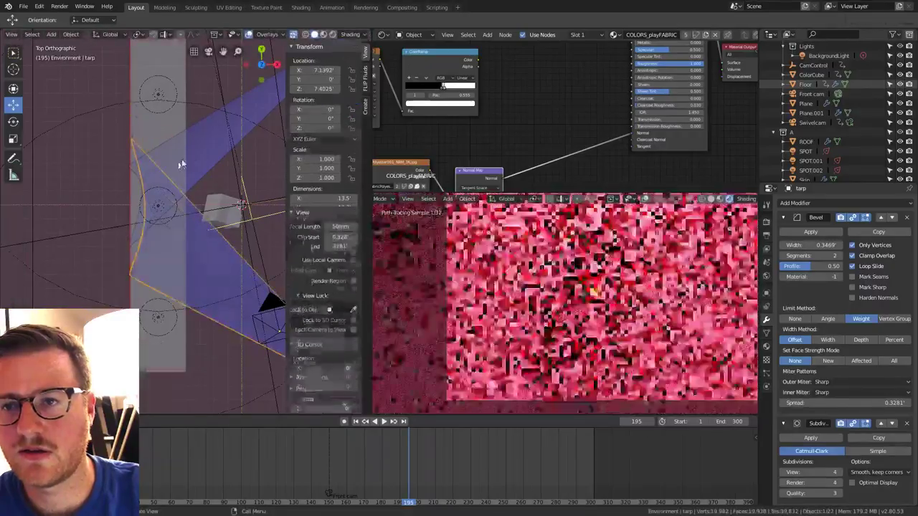
Move tarp.001's post-side corners onto the posts at about X -15.06', Y -4.97' and X -15.13', Y 4.87'.
left_click(192, 152)
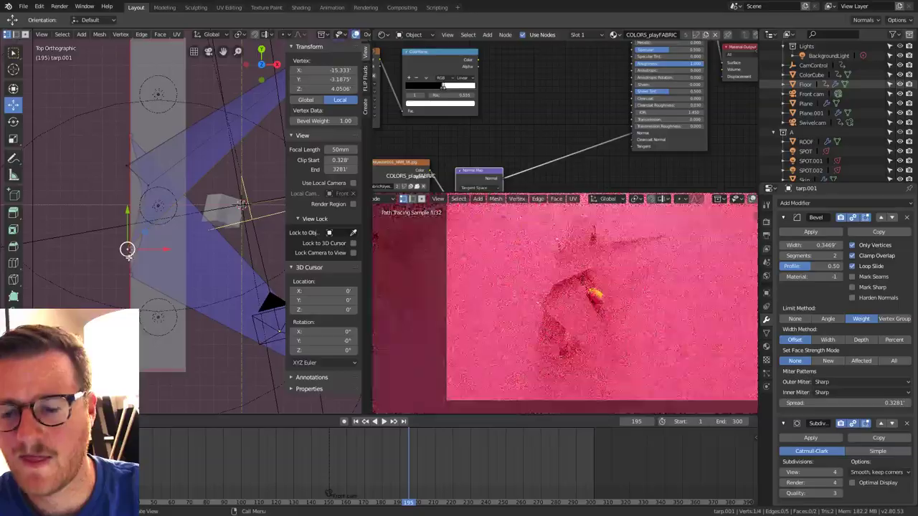
key("g")
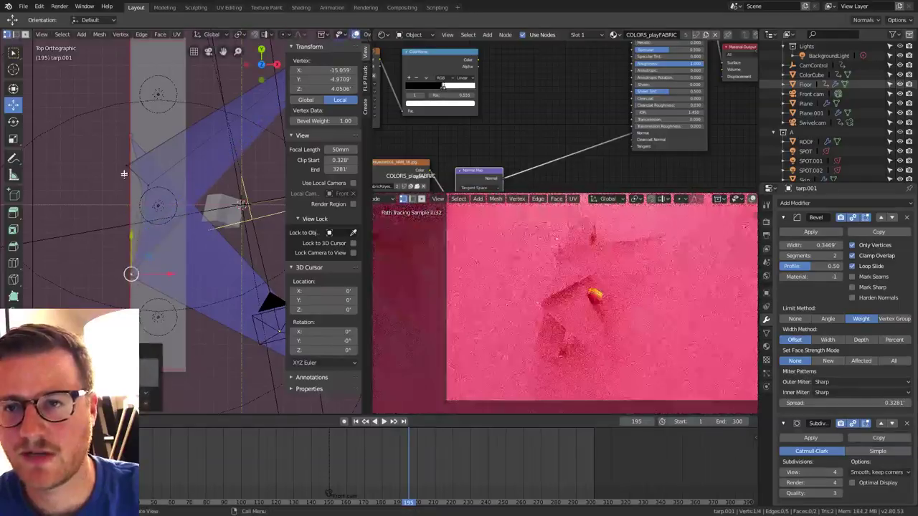
left_click(129, 138)
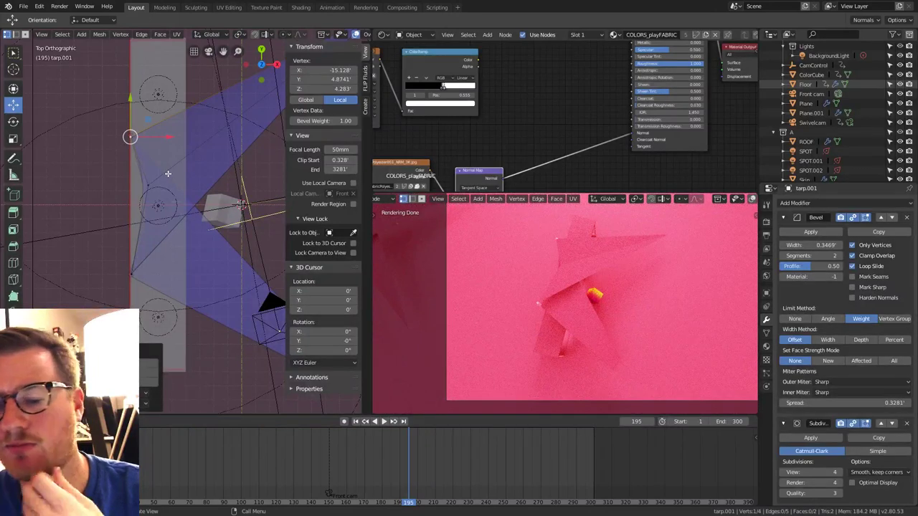
key("Tab")
Cut across tarp.001's narrow arm short of its tip with the Knife tool, working in top view with X-ray.
middle_click_drag(168, 174, 212, 154)
key("Tab")
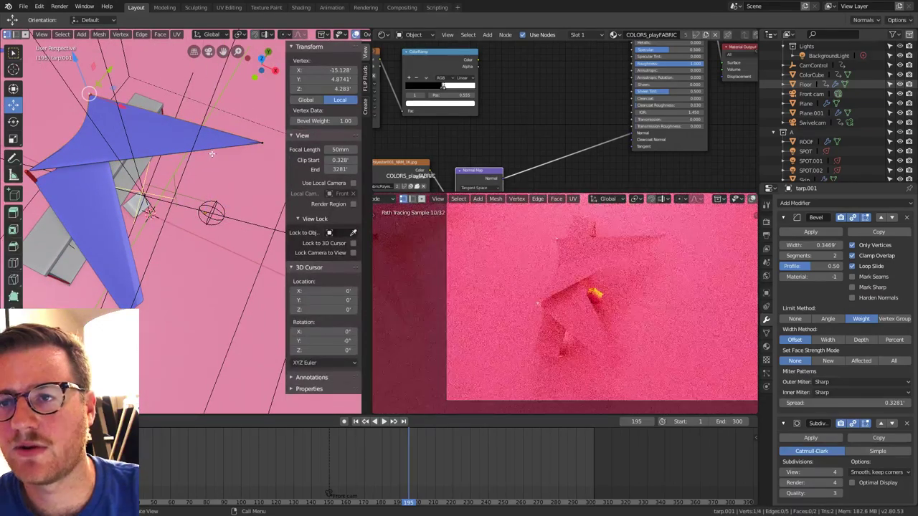
key("KP_7")
key("alt+z")
middle_click_drag(212, 154, 224, 198, "shift")
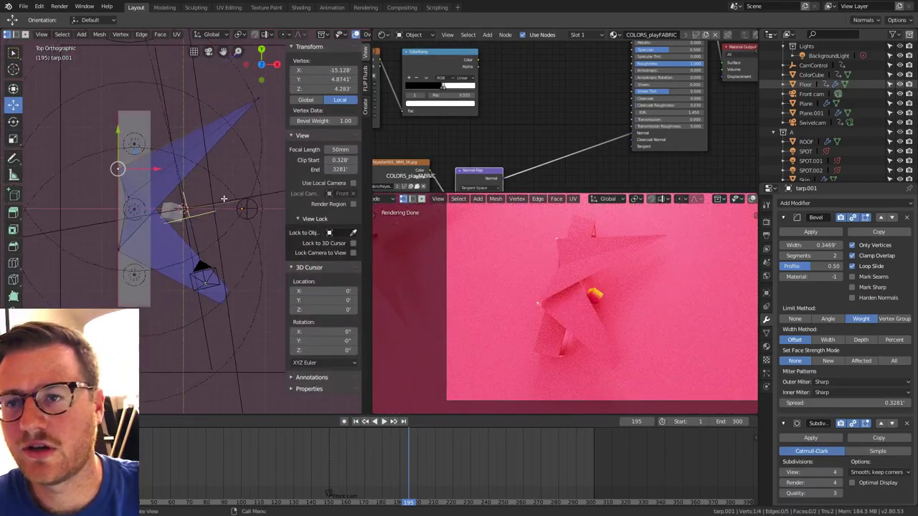
key("alt+a")
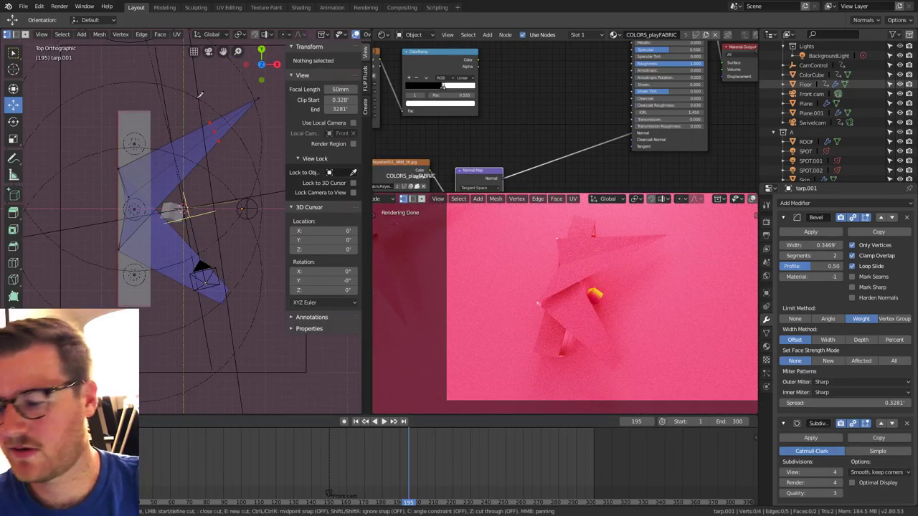
key("Return")
Delete the vertex at tarp.001's pointed tip so its arm finishes at the knife cut.
left_click(267, 104)
key("x")
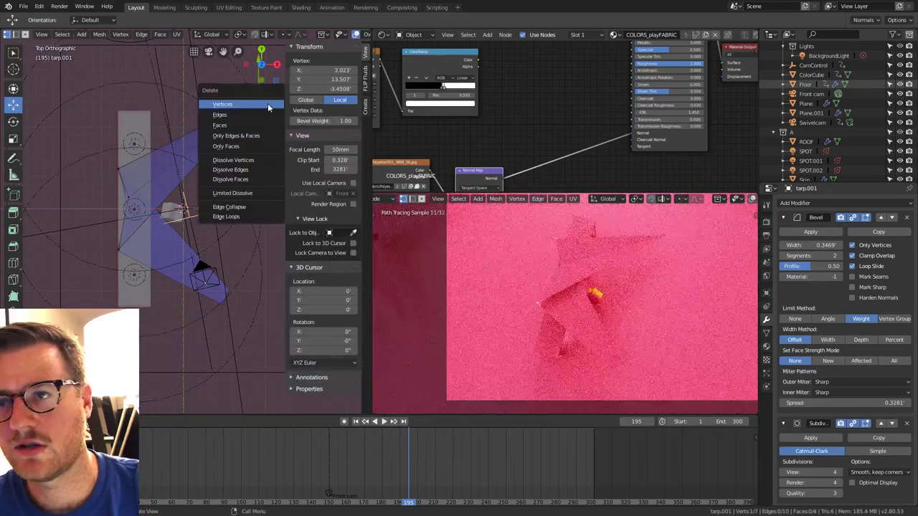
left_click(267, 104)
middle_click_drag(209, 147, 242, 186)
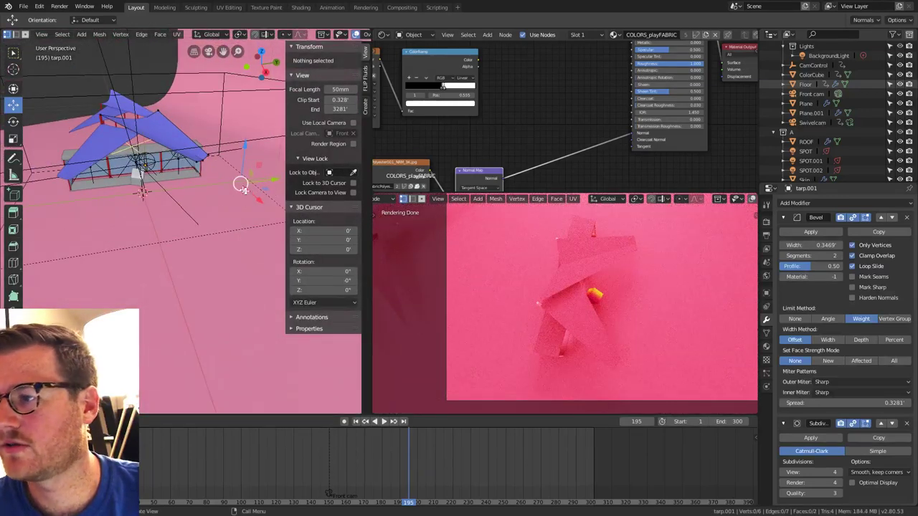
key("KP_7")
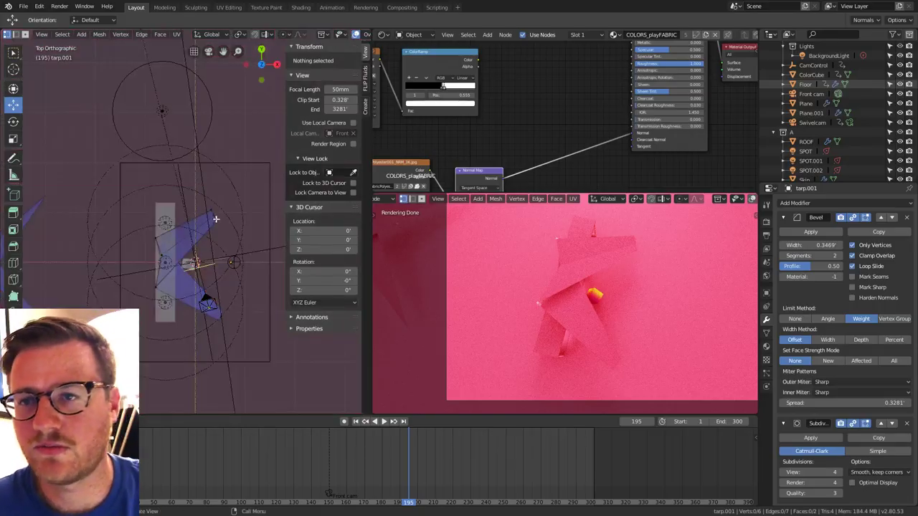
Lengthen tarp.001's blunt arm by moving its three end vertices outward to about X -2.0', Y 11.4' in top view.
left_click(212, 209)
left_click(213, 214, "shift")
left_click(217, 219, "shift")
scroll(216, 219, "up", 3)
key("g")
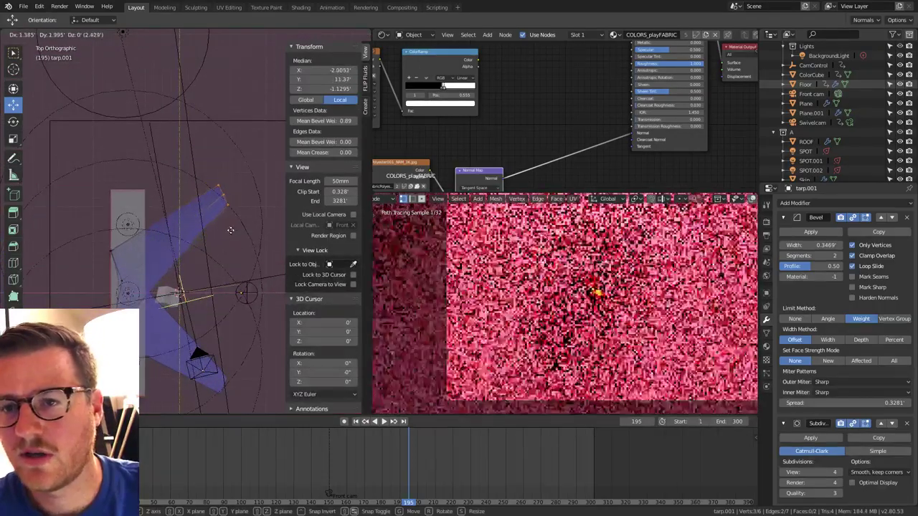
left_click(232, 235)
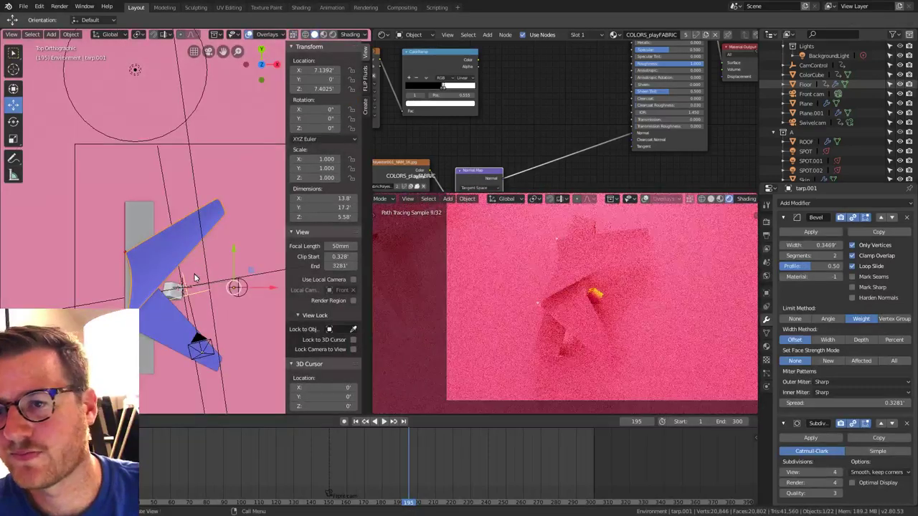
middle_click_drag(198, 265, 171, 277)
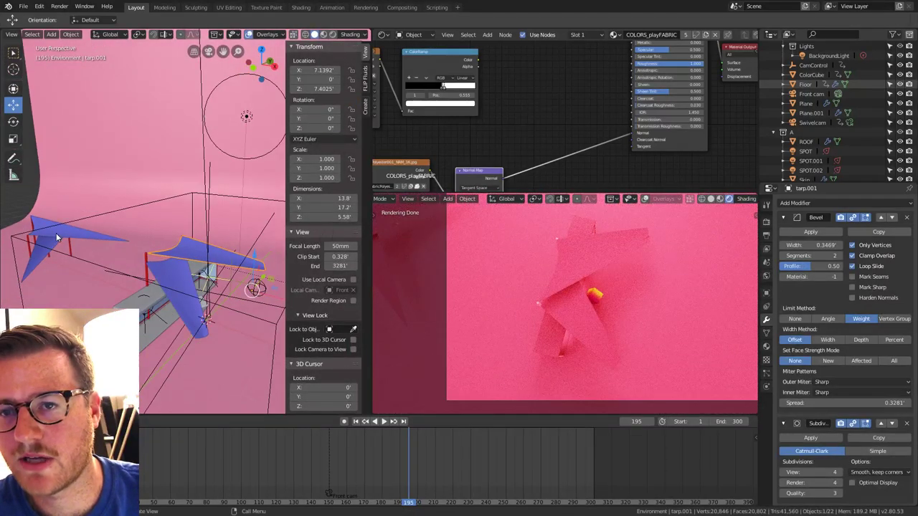
Examine tarp.003's pointed arms and compare them with the blunt-ended tarps over the box-shaped structure.
left_click(170, 277)
key("KP_Decimal")
middle_click_drag(220, 252, 134, 144)
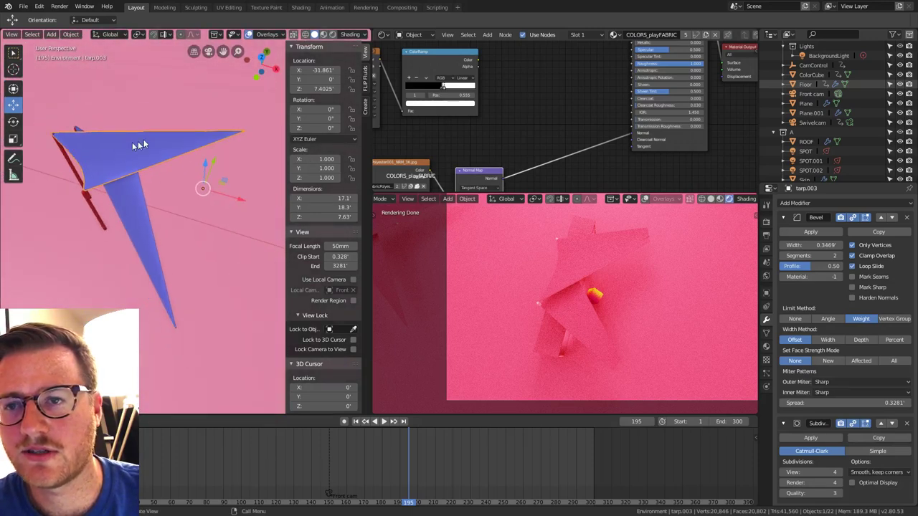
scroll(102, 212, "down", 5)
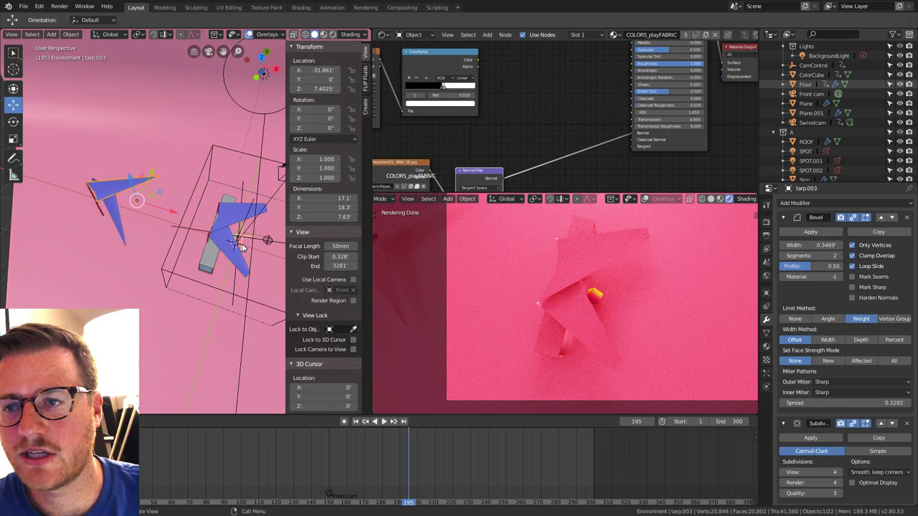
middle_click_drag(242, 248, 170, 214)
left_click(165, 206)
scroll(165, 205, "up", 1)
key("Tab")
key("alt+z")
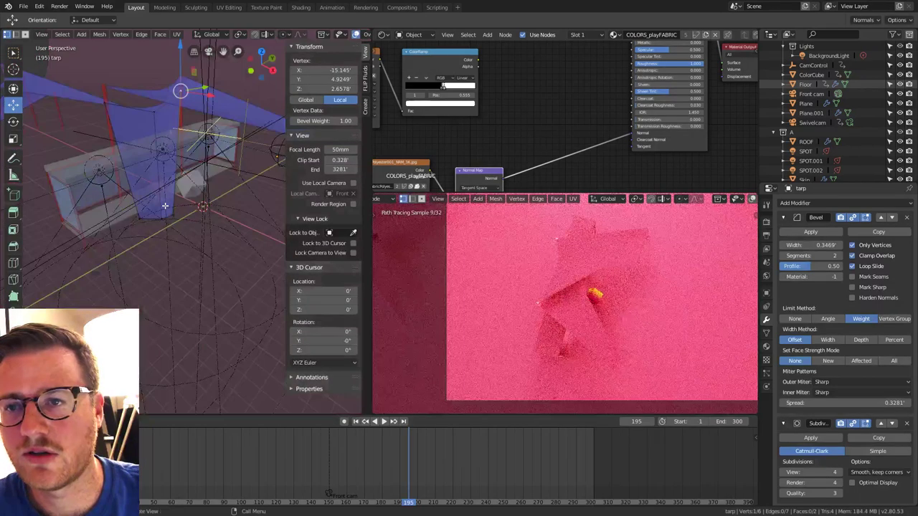
key("Tab")
key("alt+z")
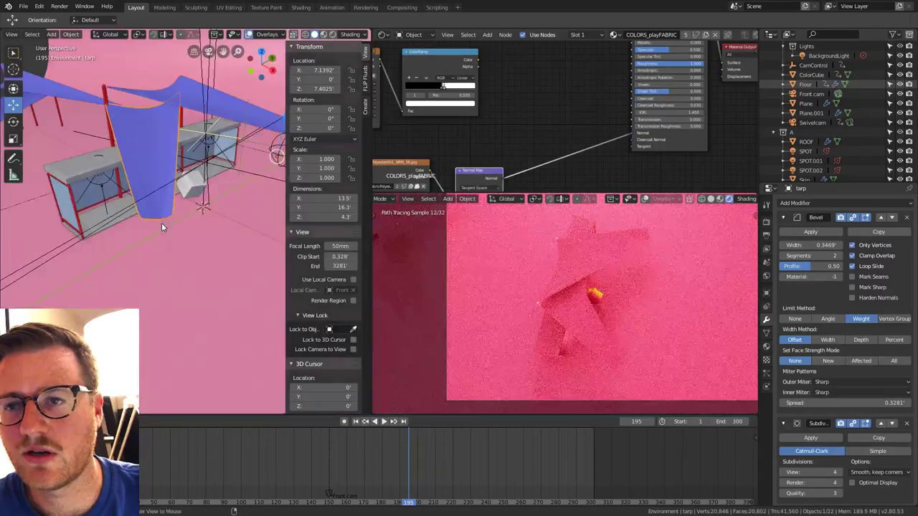
Examine the subdivided mesh at the tarp's blunt arm end in wireframe display.
key("shift+z")
scroll(152, 211, "up", 4)
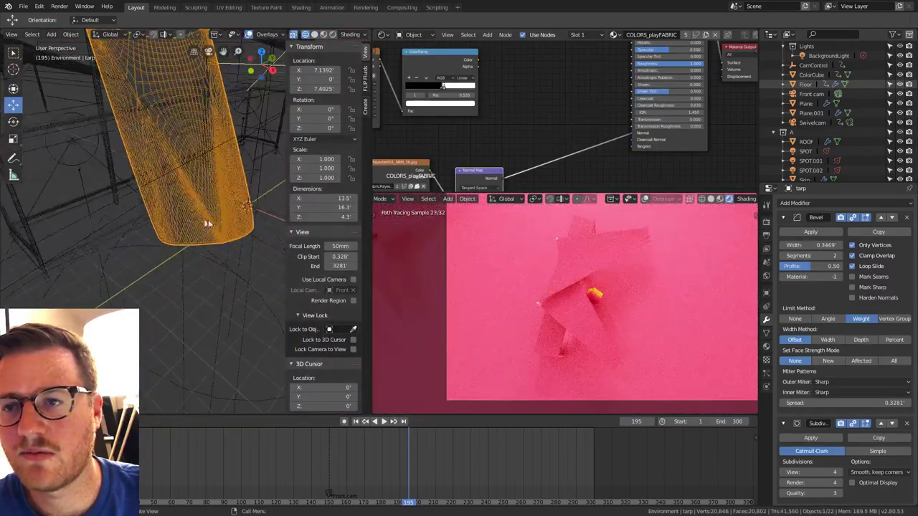
middle_click_drag(207, 223, 192, 225, "shift")
key("alt+z")
key("Tab")
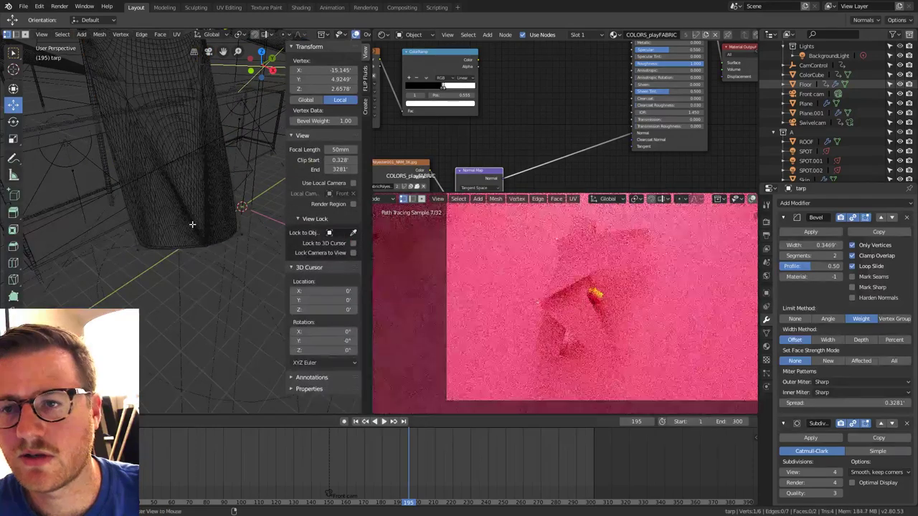
scroll(199, 230, "down", 4)
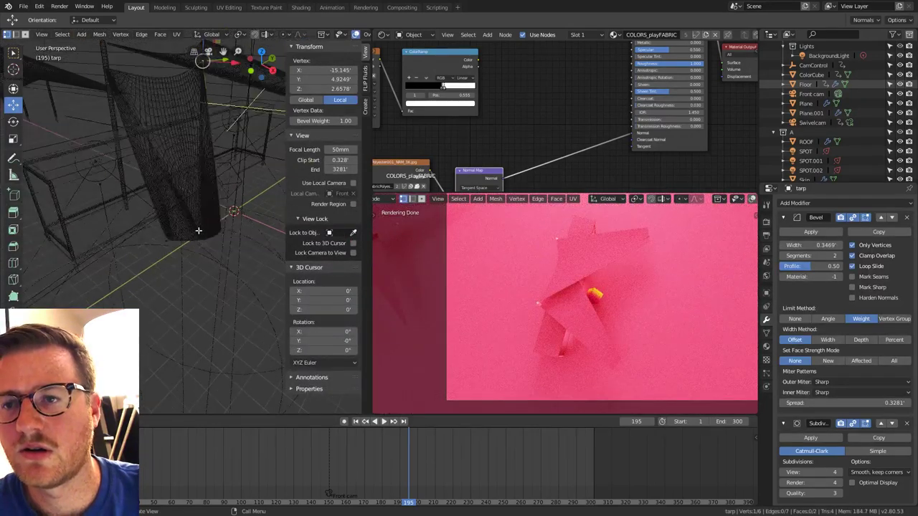
Run Remove Double Vertices on the entire tarp mesh.
key("shift+z")
key("a")
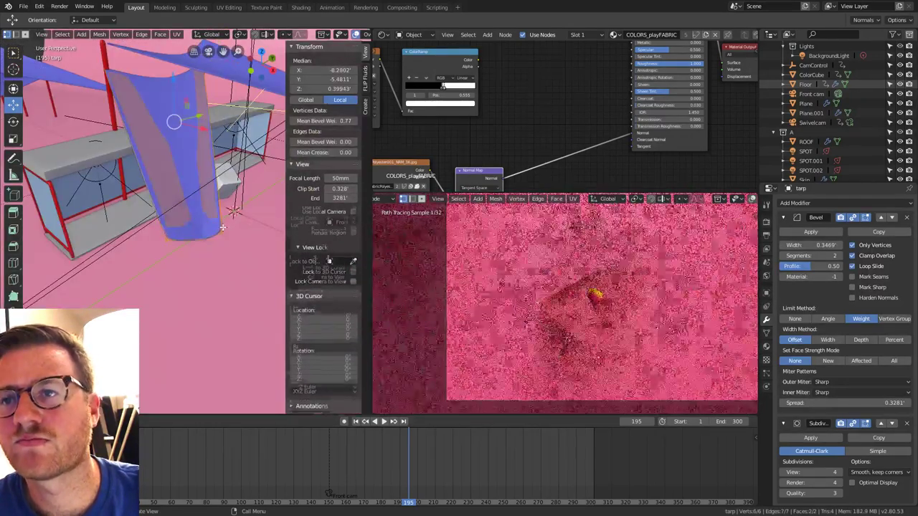
right_click(222, 231)
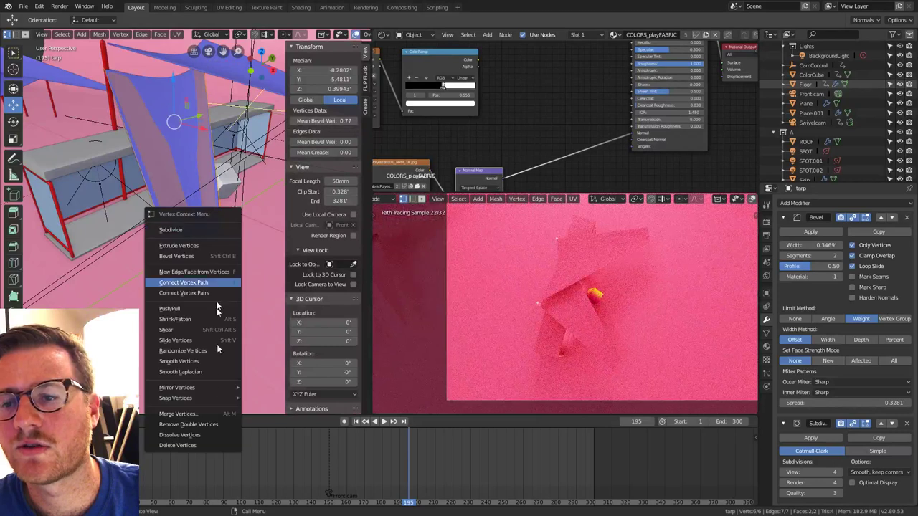
left_click(219, 423)
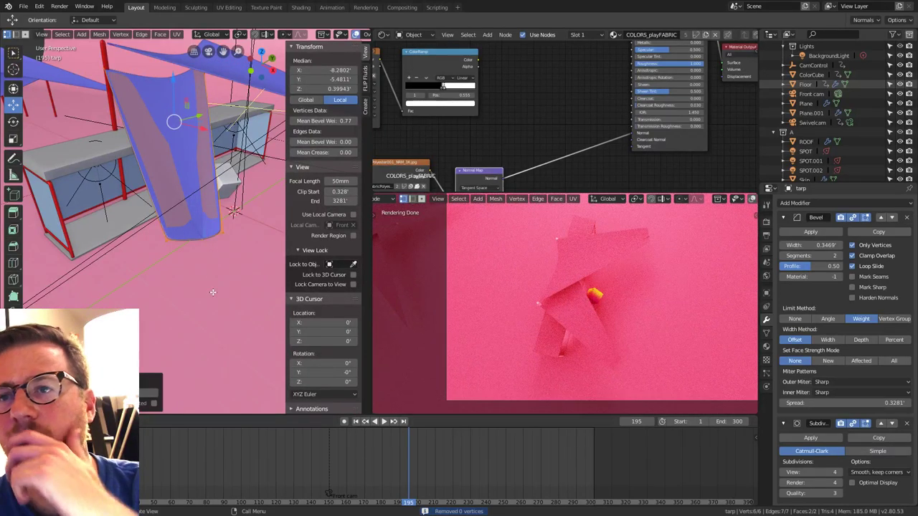
key("shift+z")
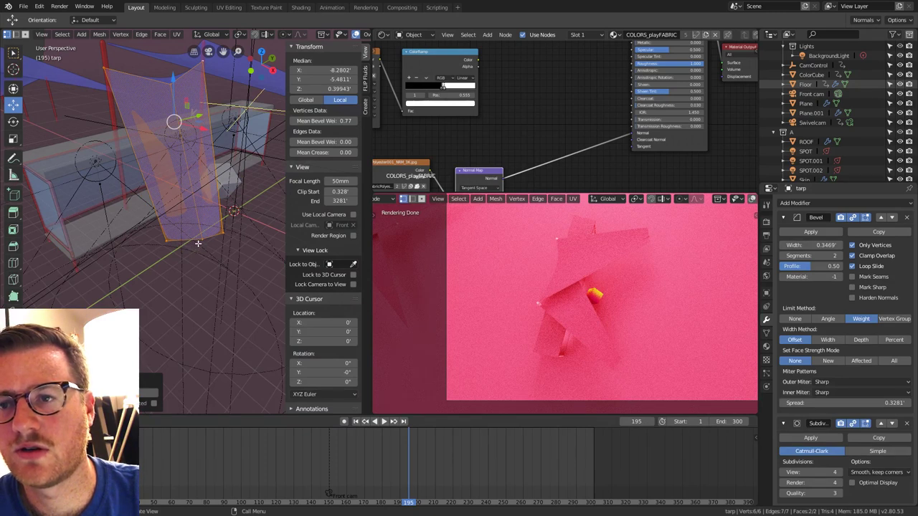
Set the mean bevel weight of all the tarp's vertices to 0.00.
key("alt+z")
key("alt+z")
scroll(198, 244, "up", 3)
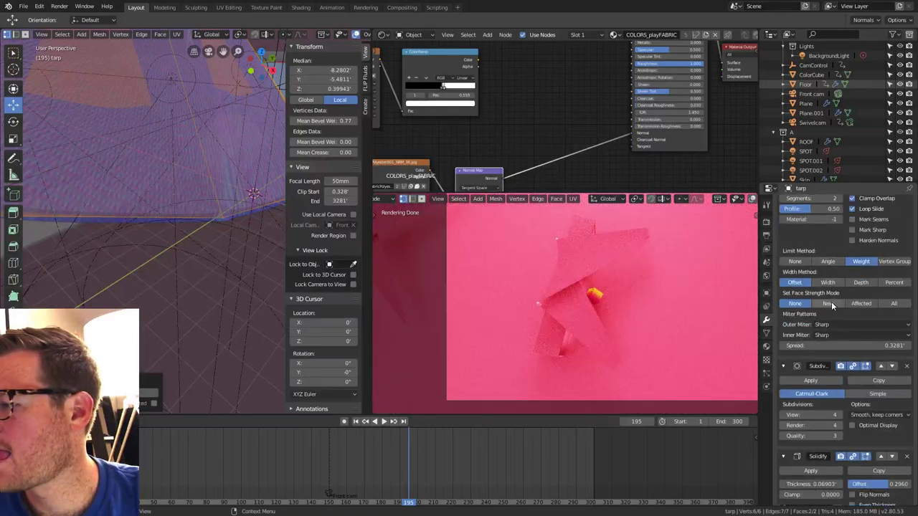
scroll(254, 202, "down", 6)
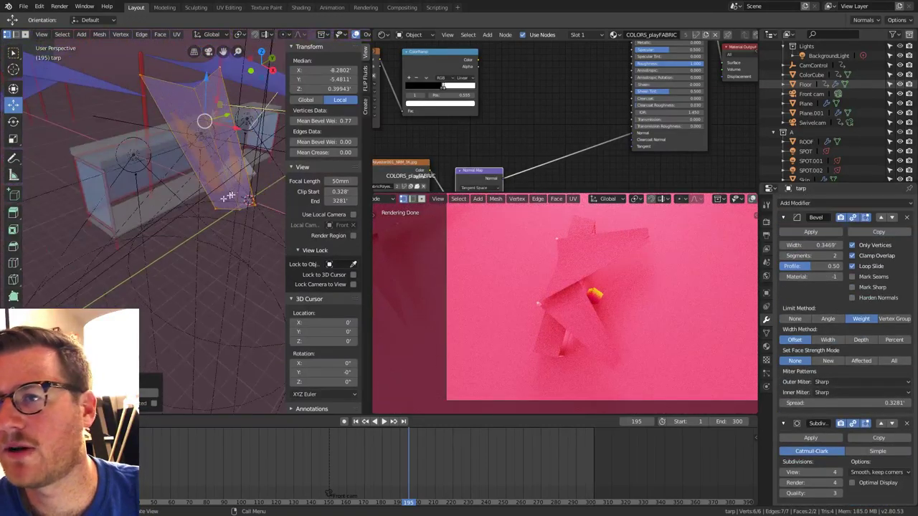
middle_click_drag(223, 194, 194, 225, "shift")
left_click_drag(337, 123, 281, 123)
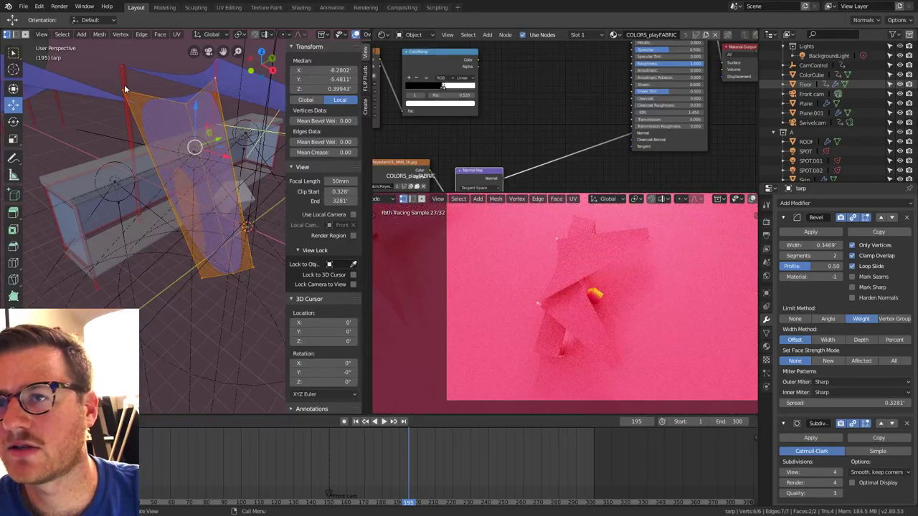
Set the mean bevel weight to 1.00 on the tarp's two post-side corners and the two corners of its blunt end.
left_click(124, 86)
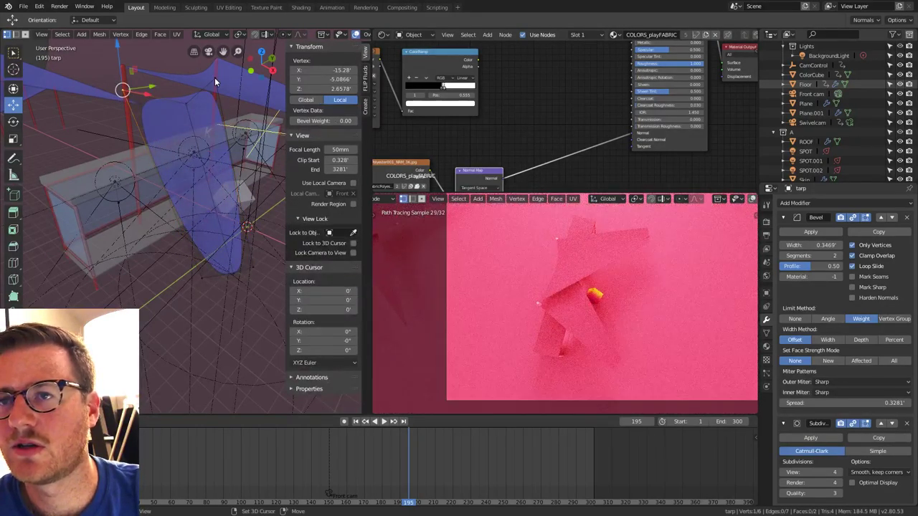
left_click(214, 78, "shift")
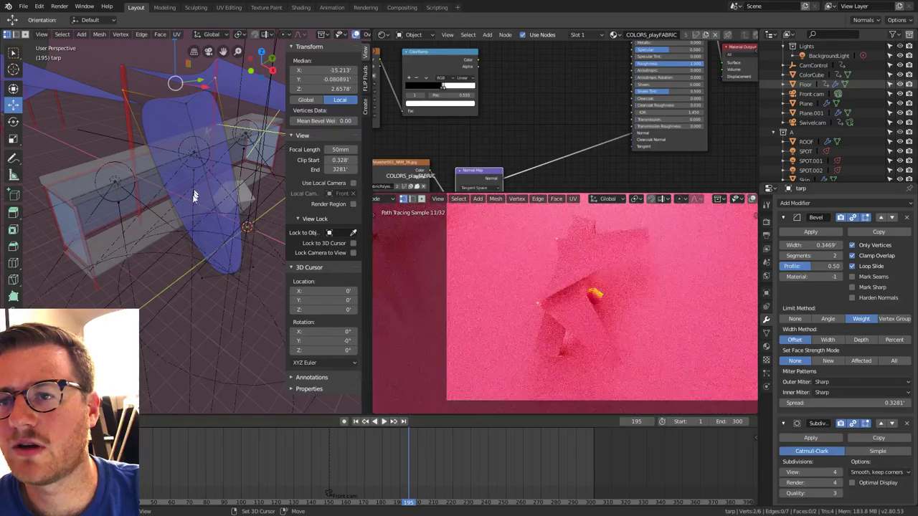
left_click(200, 275, "shift")
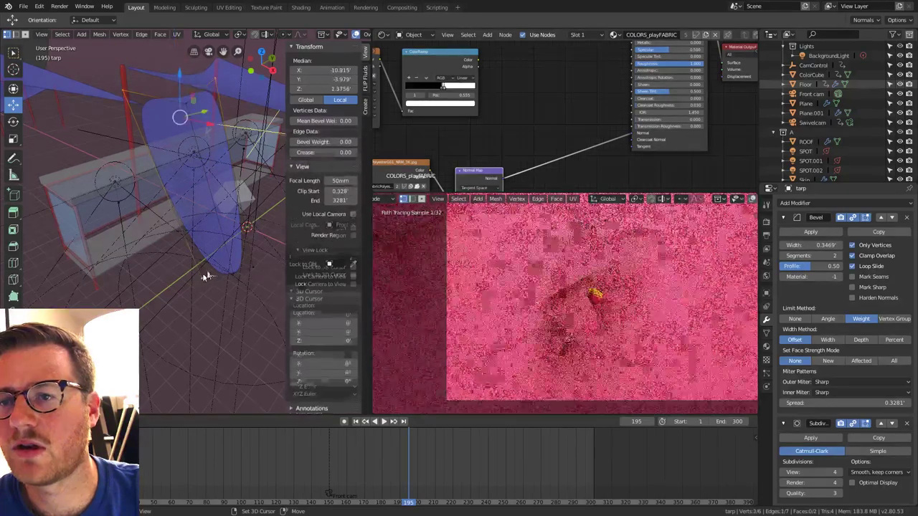
left_click(253, 267, "shift")
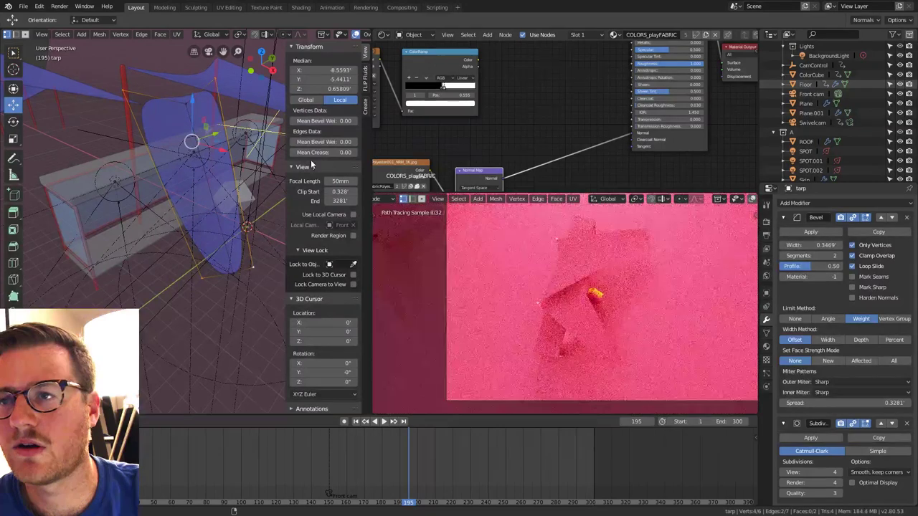
key("Tab")
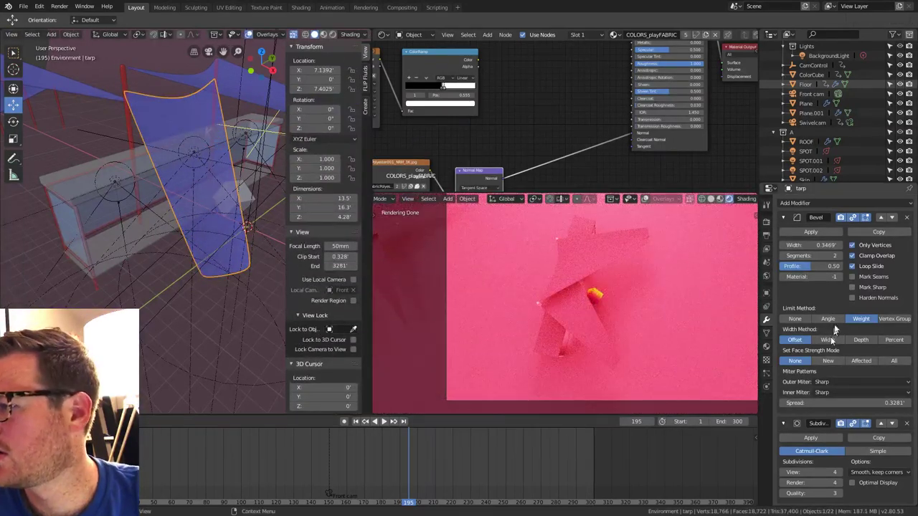
Set the tarp's Bevel modifier width to 0.1951' and check its corners from several angles.
mouse_move(824, 244)
left_mouse_down()
mouse_move(871, 245)
mouse_move(833, 244)
left_mouse_up()
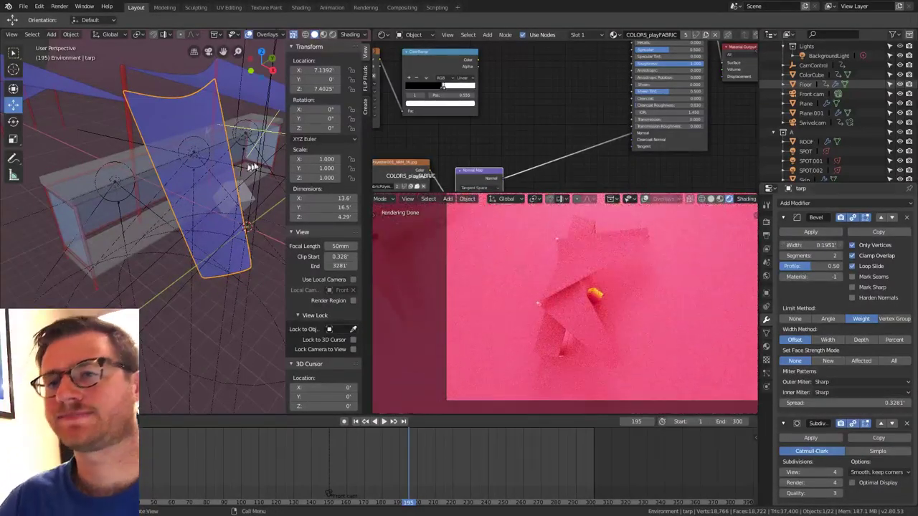
middle_click_drag(215, 194, 262, 208)
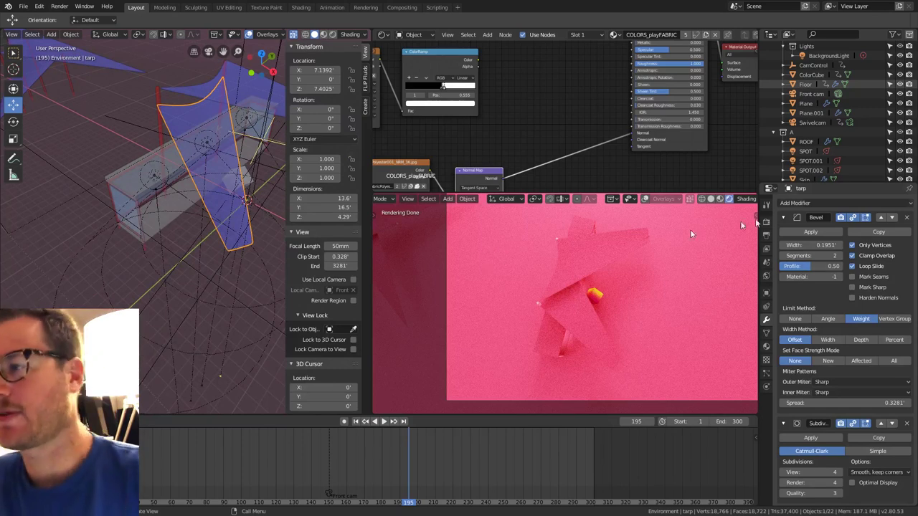
middle_click_drag(89, 276, 212, 230)
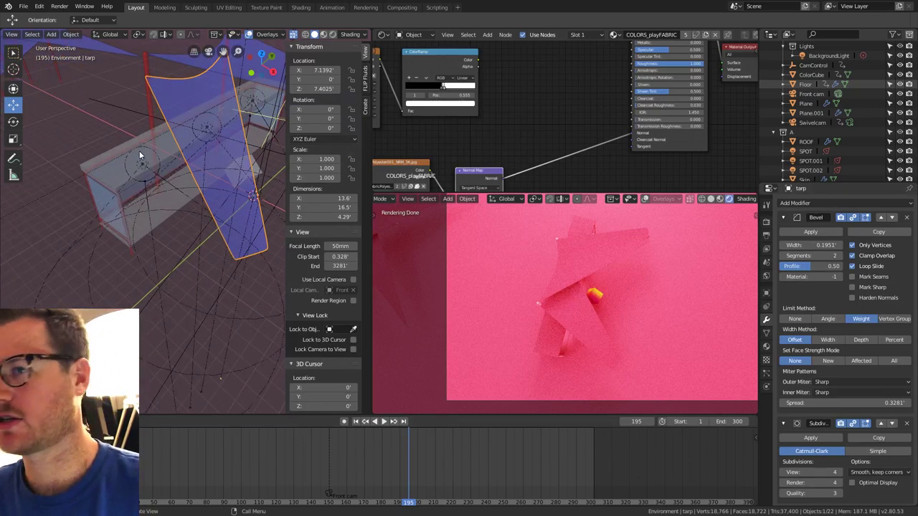
Widen the tarp's blunt end by scaling its three end vertices up by about 1.8.
key("Tab")
mouse_move(252, 166)
middle_mouse_down()
mouse_move(221, 118)
mouse_move(152, 123)
mouse_move(215, 134)
mouse_move(137, 136)
mouse_move(172, 132)
mouse_move(143, 119)
mouse_move(173, 216)
middle_mouse_up()
key("Tab")
key("Tab")
key("alt+z")
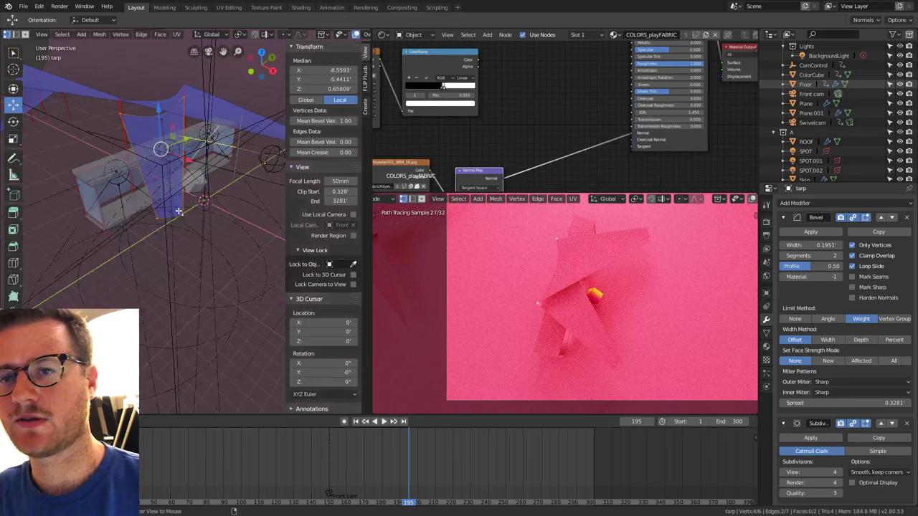
left_click(200, 217, "shift")
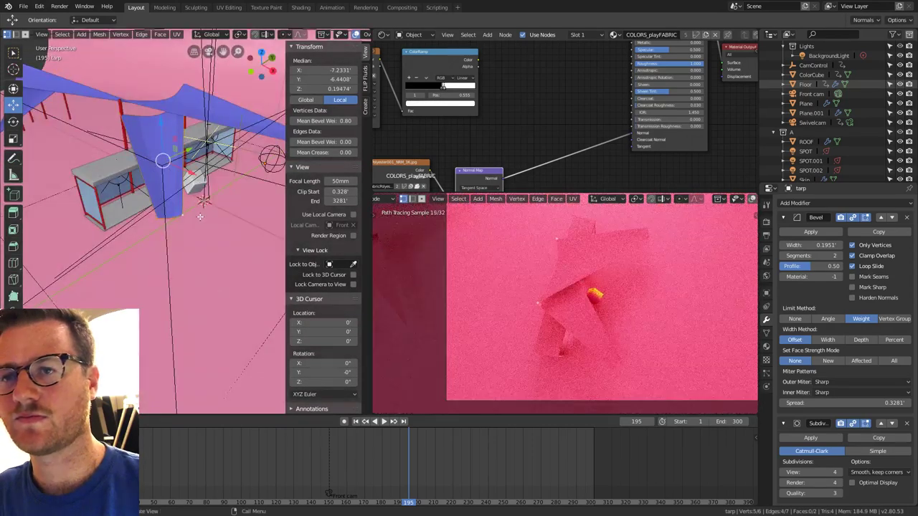
key("a")
key("alt+a")
left_click(188, 217)
left_click(174, 221, "shift")
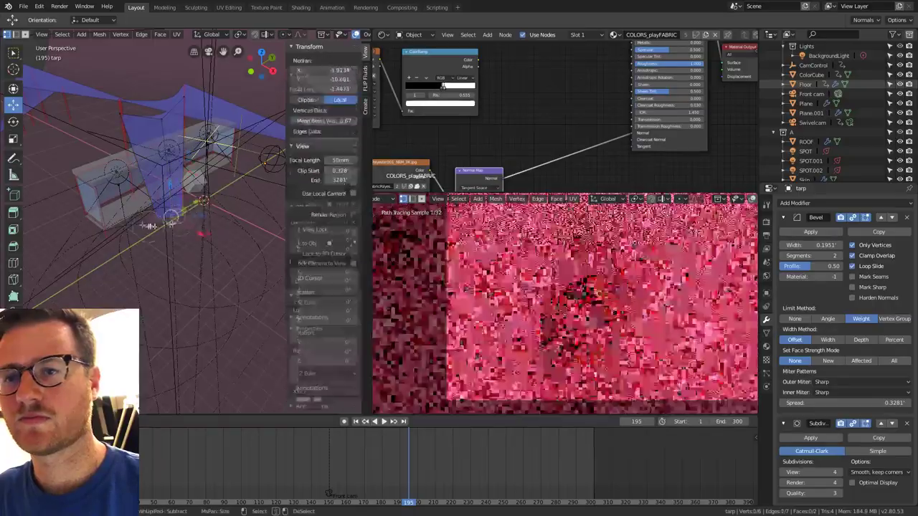
left_click(165, 228, "shift")
key("alt+z")
middle_click_drag(165, 228, 208, 251)
key("s")
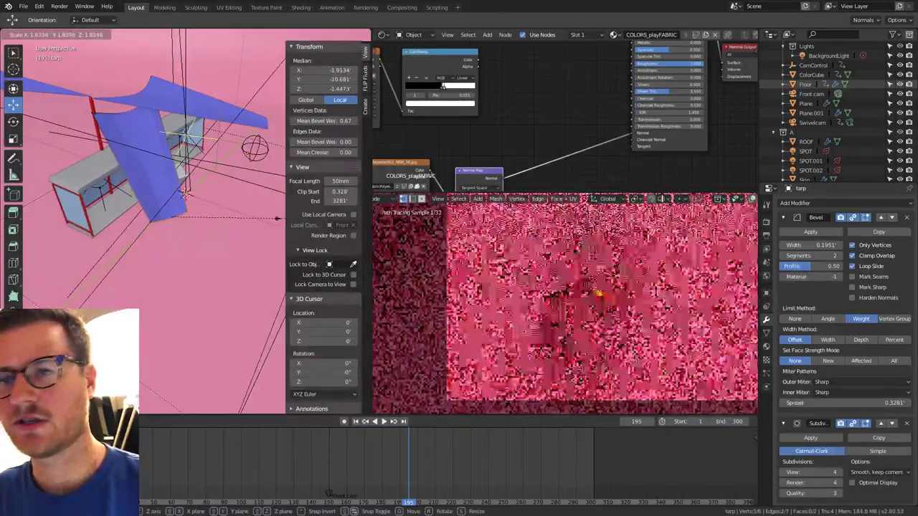
left_click(170, 215)
key("Tab")
Lengthen the tarp's arm by moving its widened end outward to about X -0.07', Y -11.85' in top view.
middle_click_drag(170, 215, 205, 245)
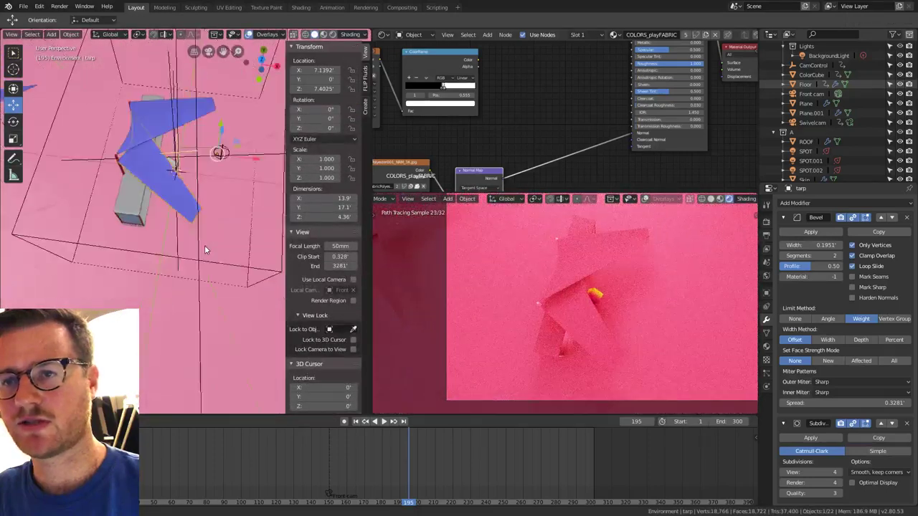
key("KP_7")
scroll(225, 248, "up", 1)
key("Tab")
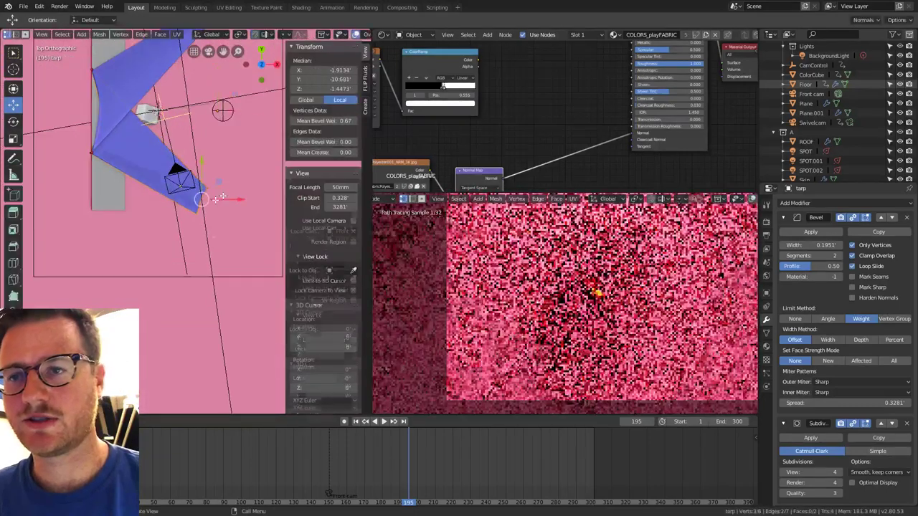
key("g")
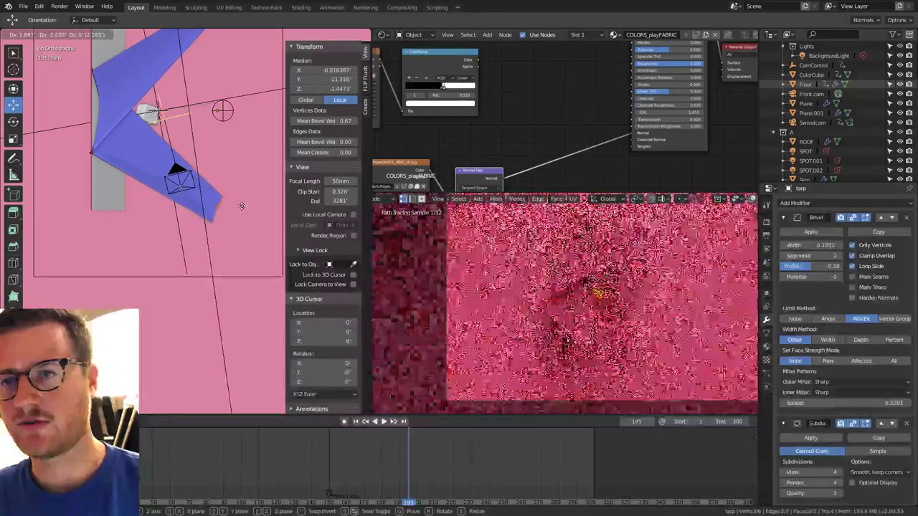
left_click(239, 208)
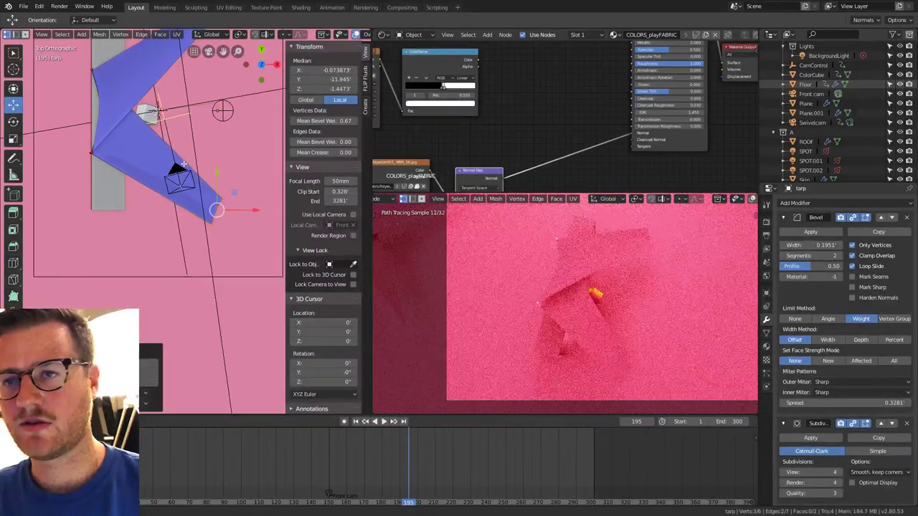
Shift the tarp's widened end slightly back toward the posts along X and finish editing the mesh.
middle_click_drag(218, 192, 242, 225, "shift")
scroll(242, 224, "down", 2)
scroll(242, 207, "up", 1)
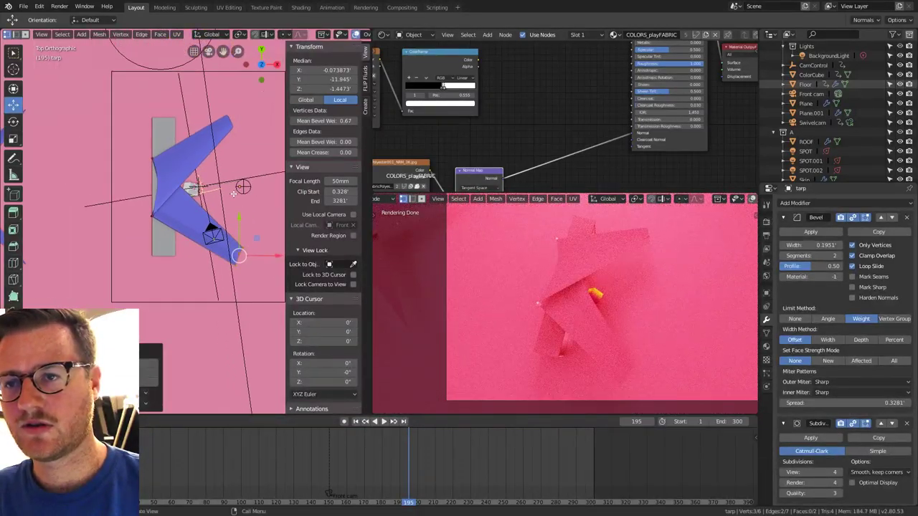
key("g")
key("x")
left_click(266, 264)
key("Tab")
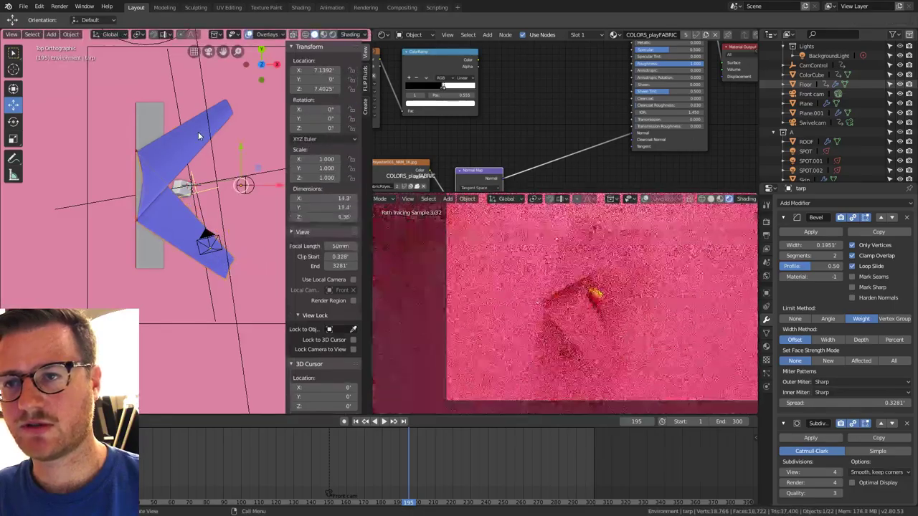
Widen the blunt end of the upper tarp, tarp.001, by scaling its three end vertices up by about 1.3.
left_click(198, 131)
key("Tab")
key("s")
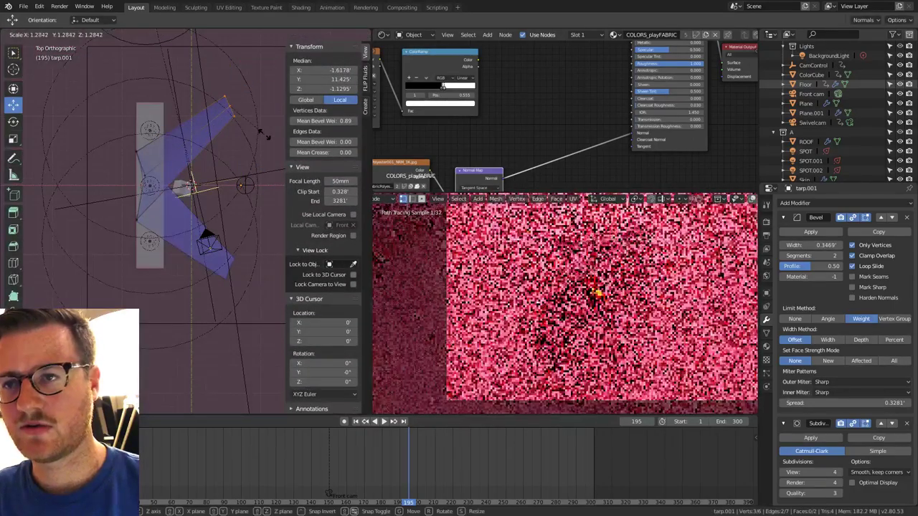
left_click(252, 129)
Lengthen tarp.001's arm by moving its widened end outward about 5.2' in top view, and check the shape in perspective.
key("g")
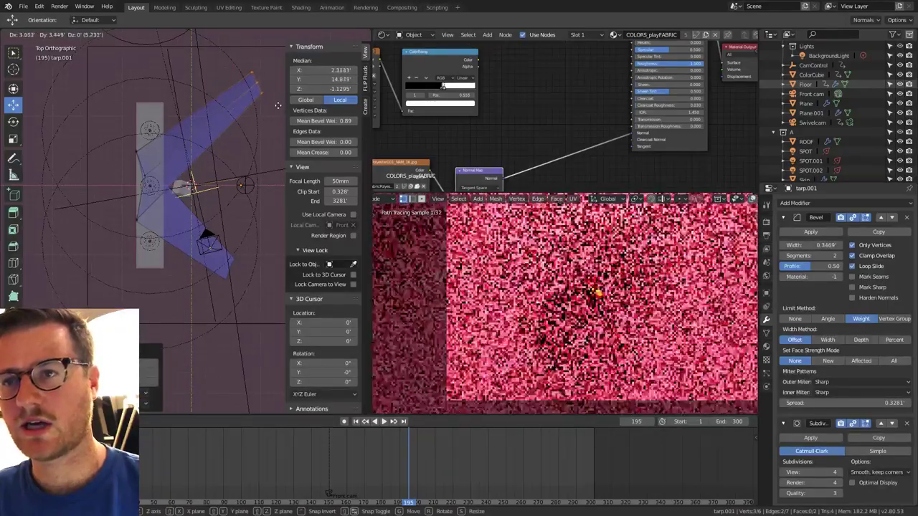
left_click(278, 107)
key("Tab")
middle_click_drag(278, 109, 178, 203)
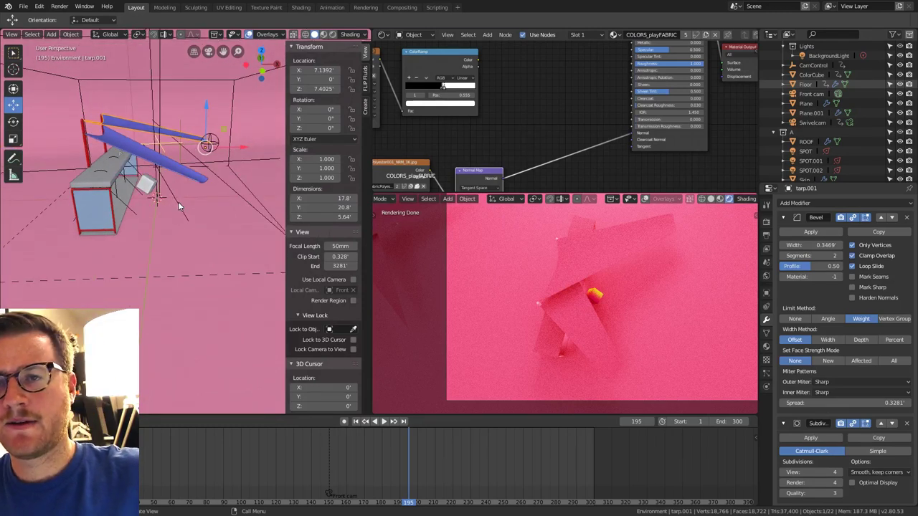
middle_click_drag(178, 202, 122, 256)
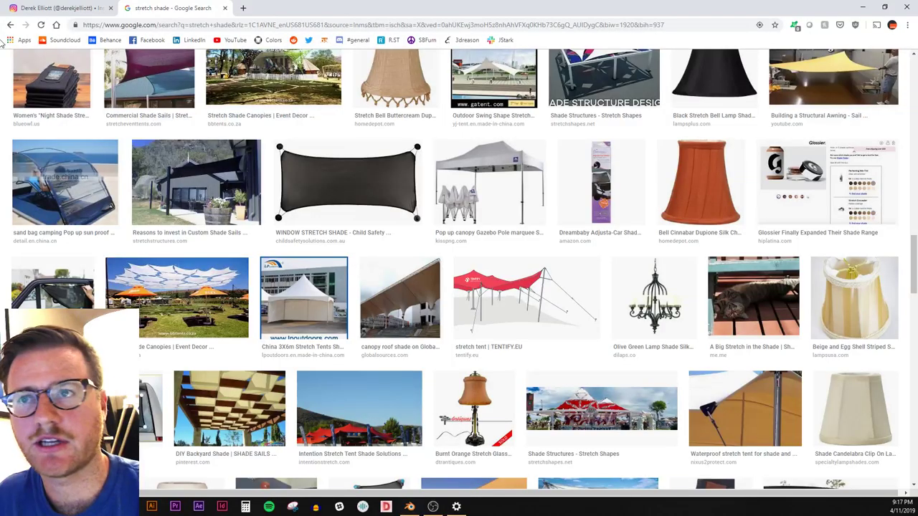
In the web browser, open blendswap.com and search its blends for "bus".
left_click(314, 25)
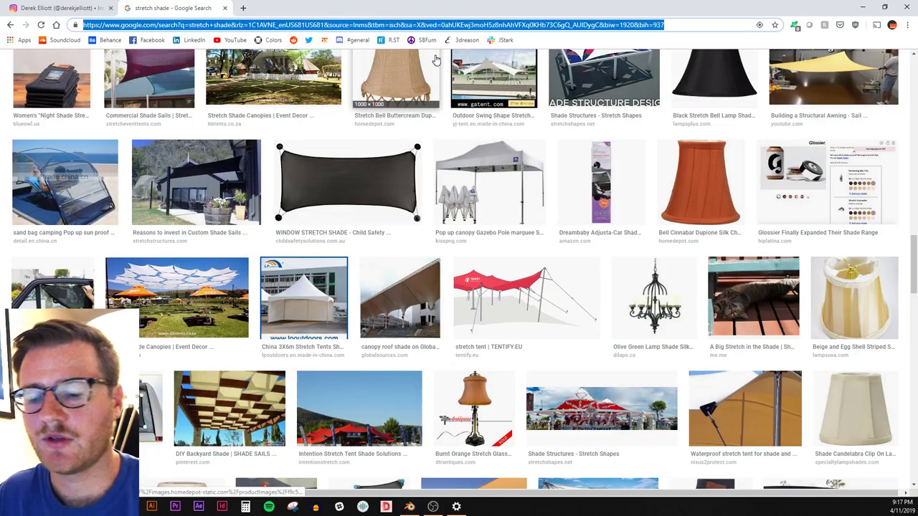
type("blendswap")
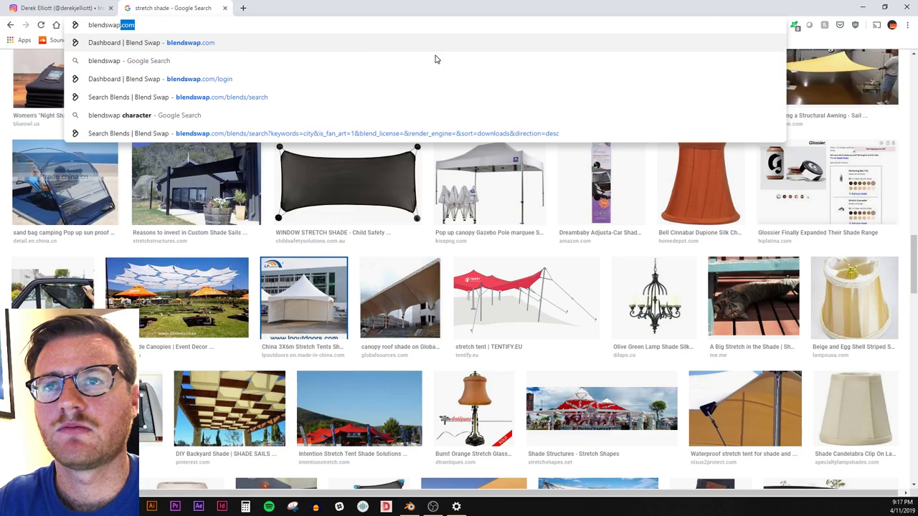
key("Return")
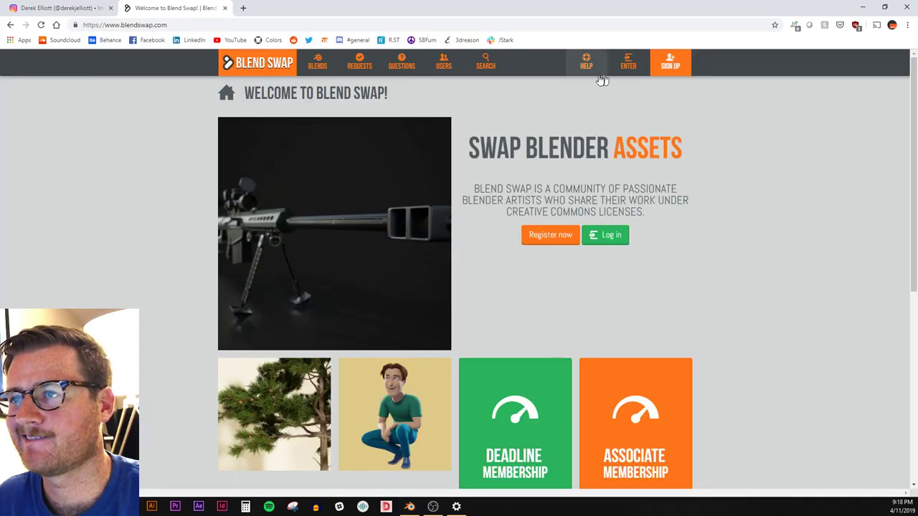
left_click(500, 65)
left_click(335, 130)
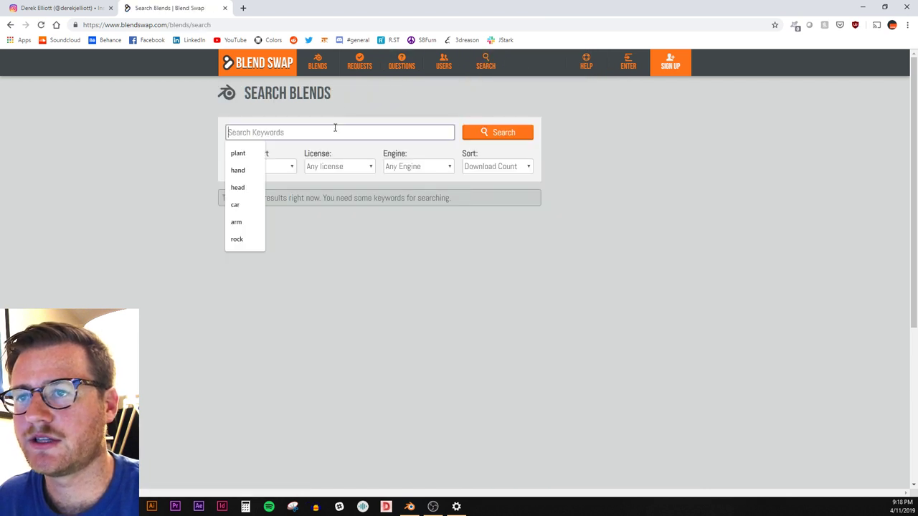
type("bus")
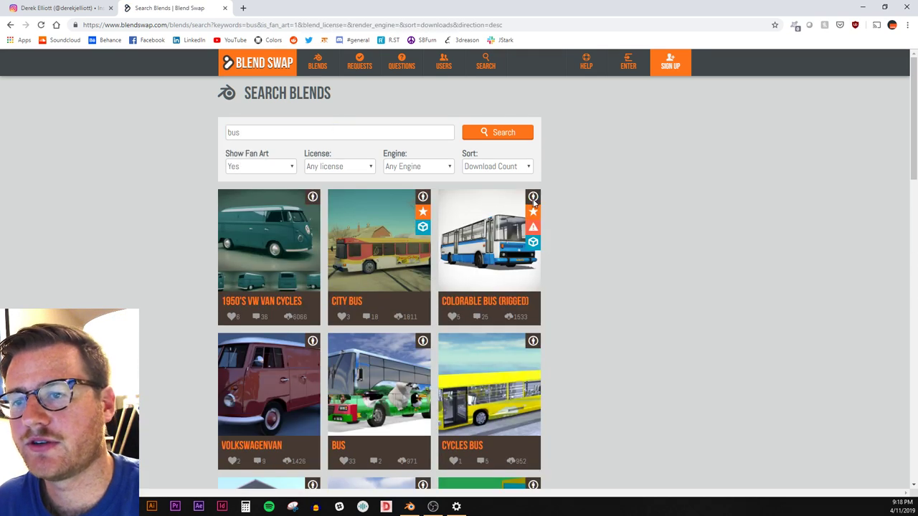
Look through the full list of bus search results for a suitable vehicle model.
scroll(574, 231, "down", 3)
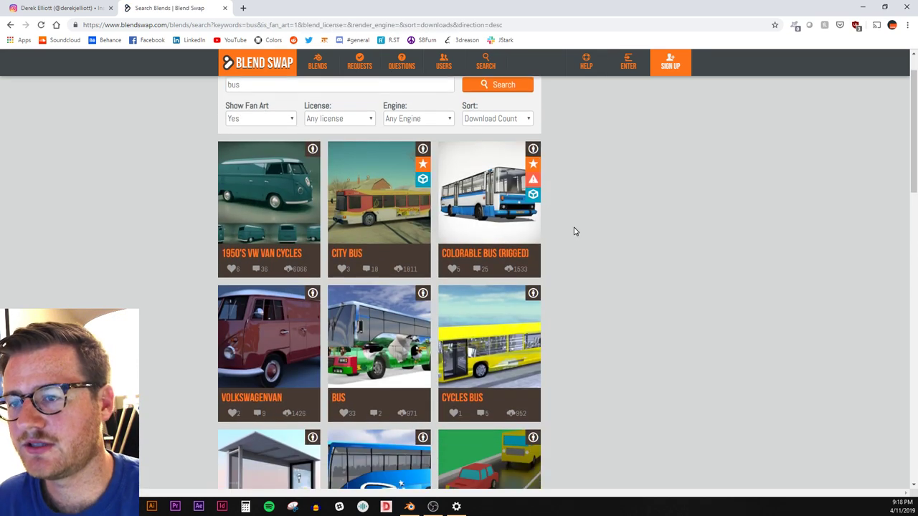
scroll(574, 231, "down", 3)
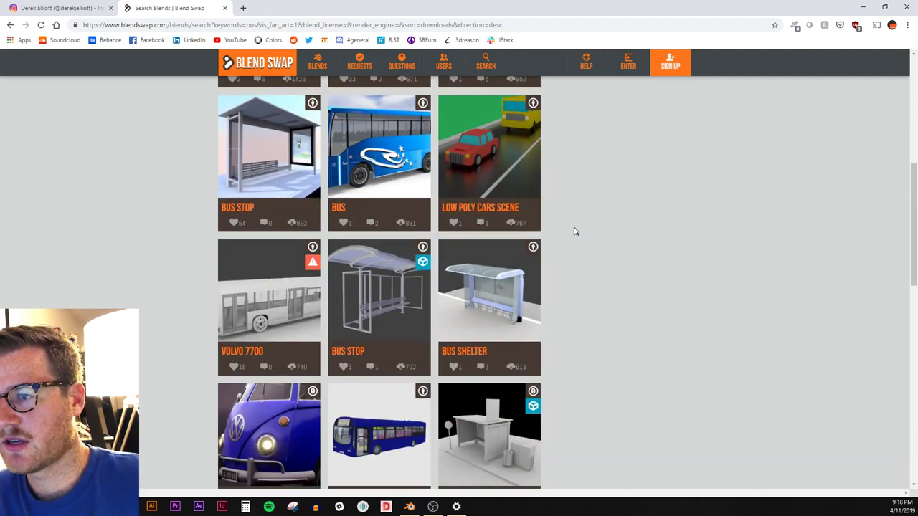
scroll(573, 231, "down", 1)
scroll(574, 231, "down", 2)
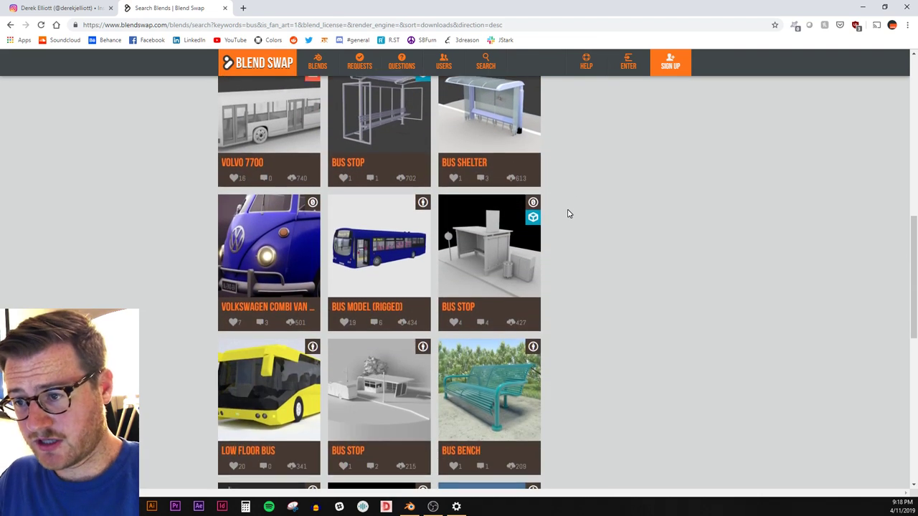
scroll(579, 236, "down", 1)
scroll(567, 245, "down", 1)
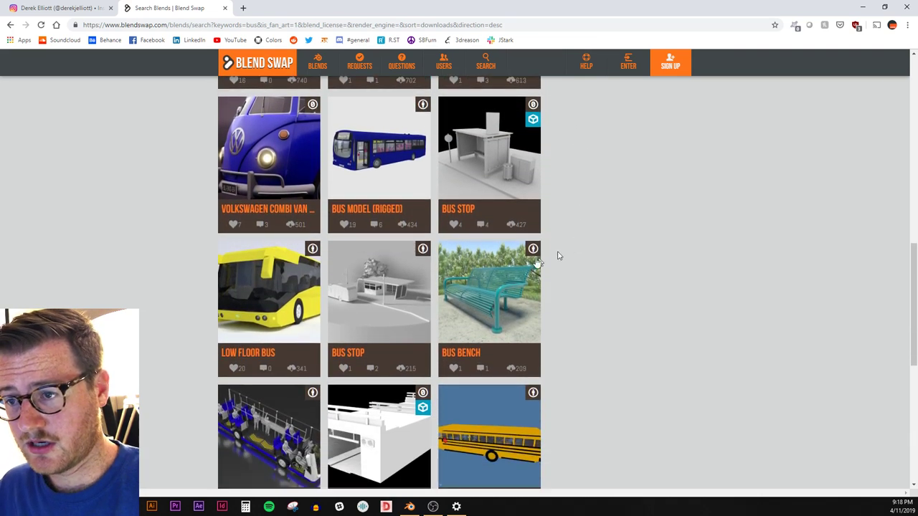
scroll(453, 259, "down", 2)
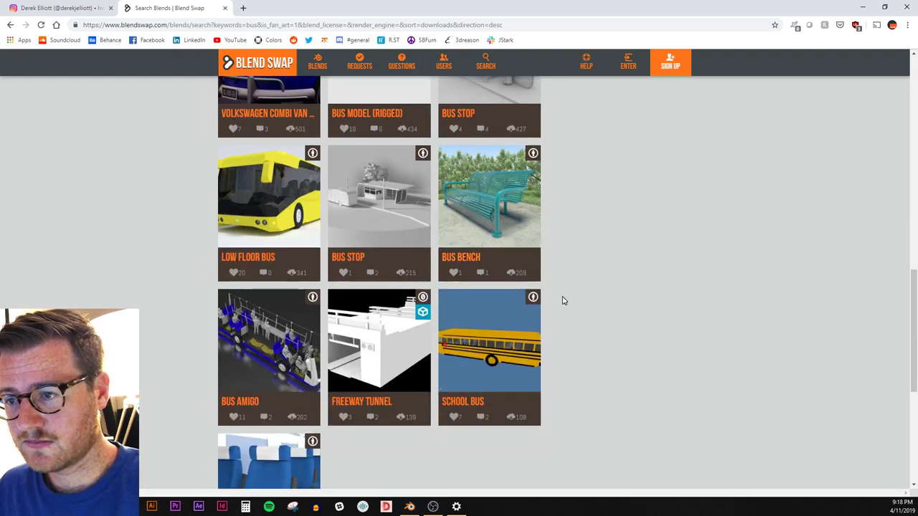
scroll(563, 338, "down", 1)
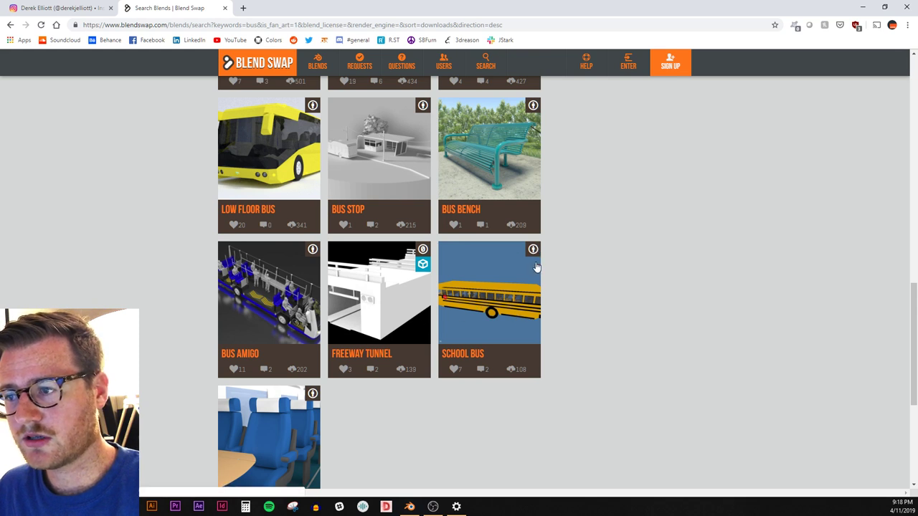
scroll(540, 303, "down", 4)
scroll(522, 312, "up", 6)
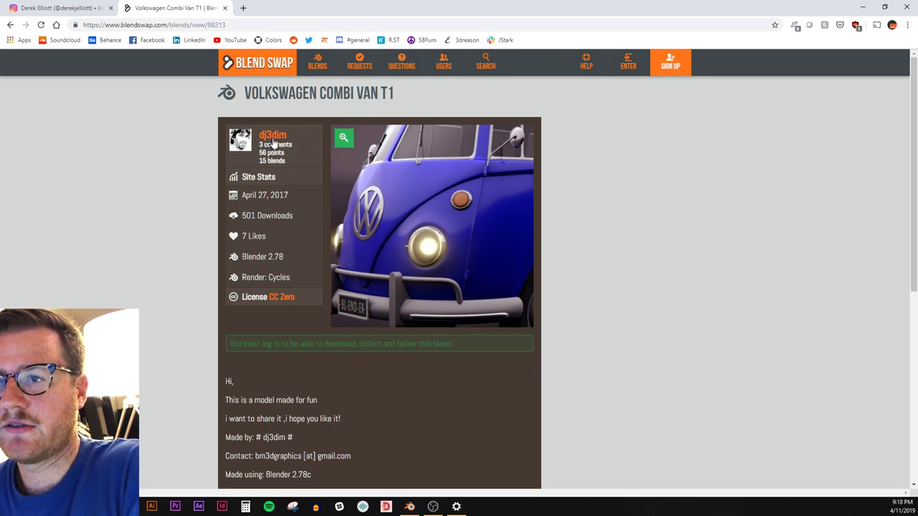
View the second preview image and the description on the Volkswagen Combi Van T1 page.
scroll(358, 222, "down", 2)
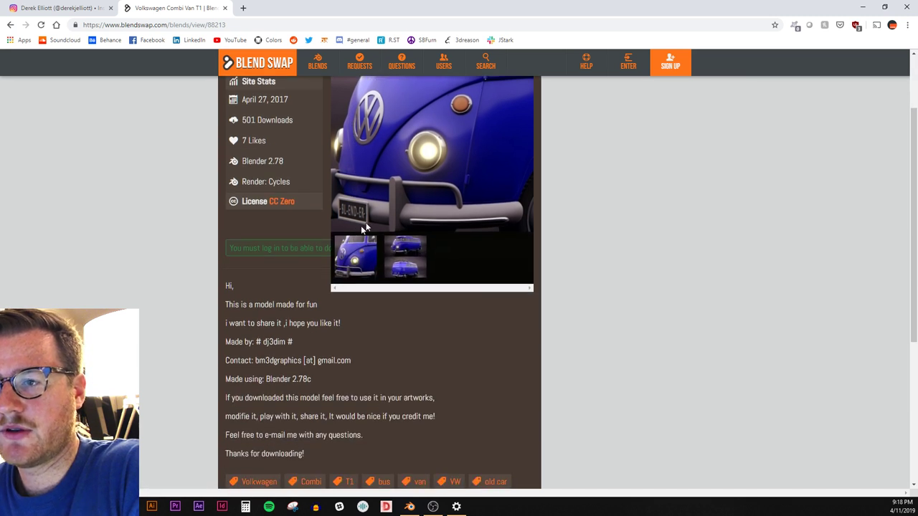
left_click(405, 265)
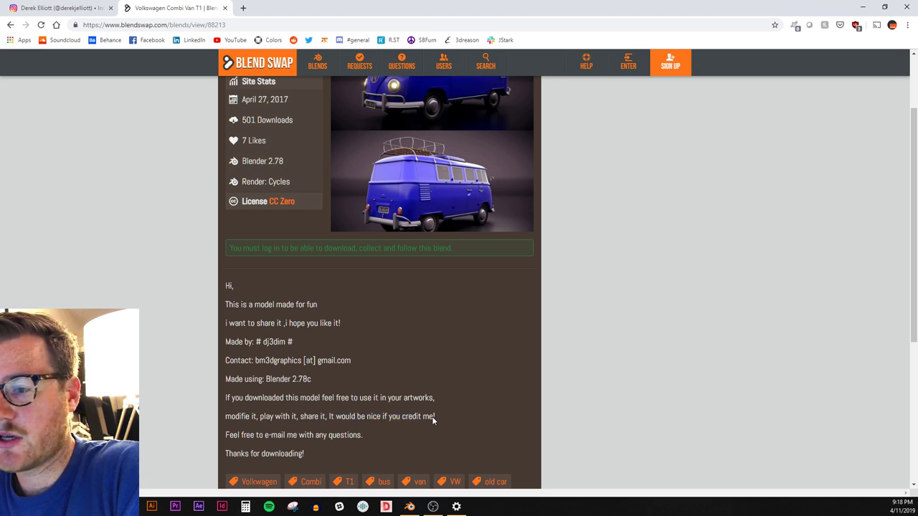
scroll(432, 421, "up", 3)
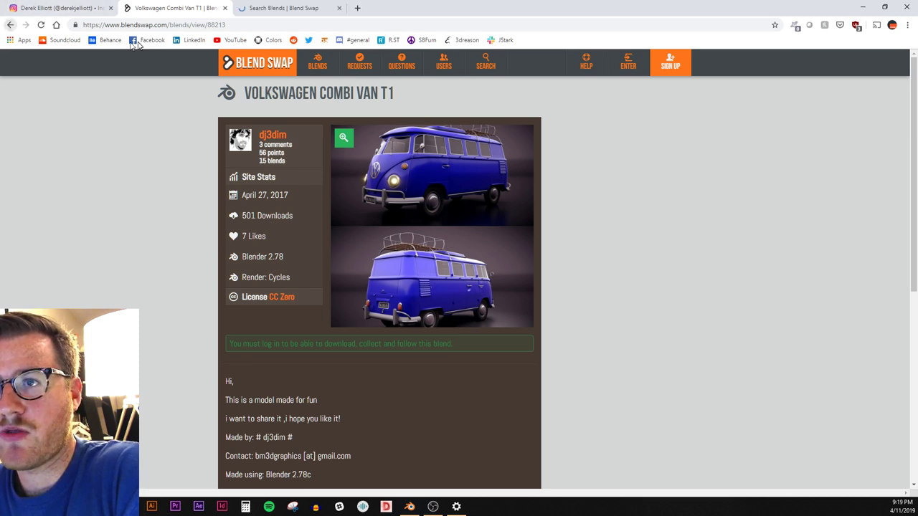
Return to the bus search results in their own tab and compare the other models with the Volkswagen van's page.
left_click(337, 5)
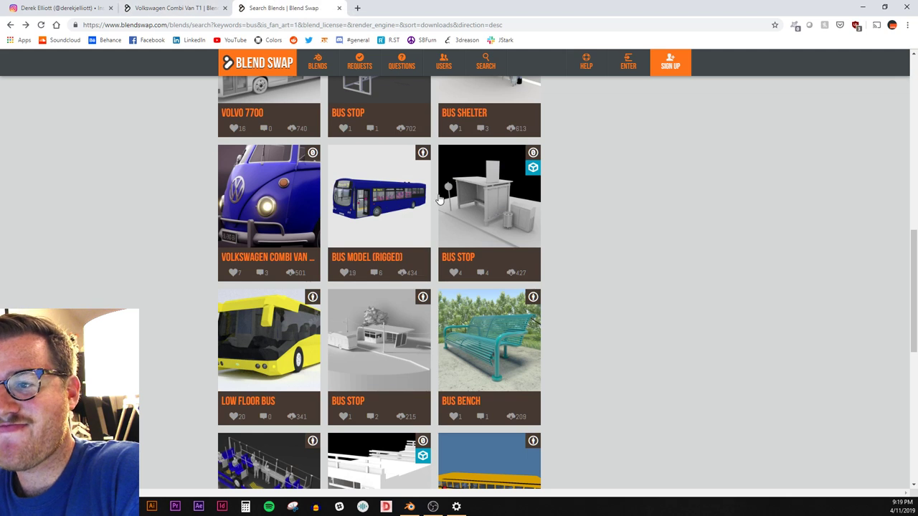
scroll(494, 267, "down", 1)
scroll(473, 251, "up", 3)
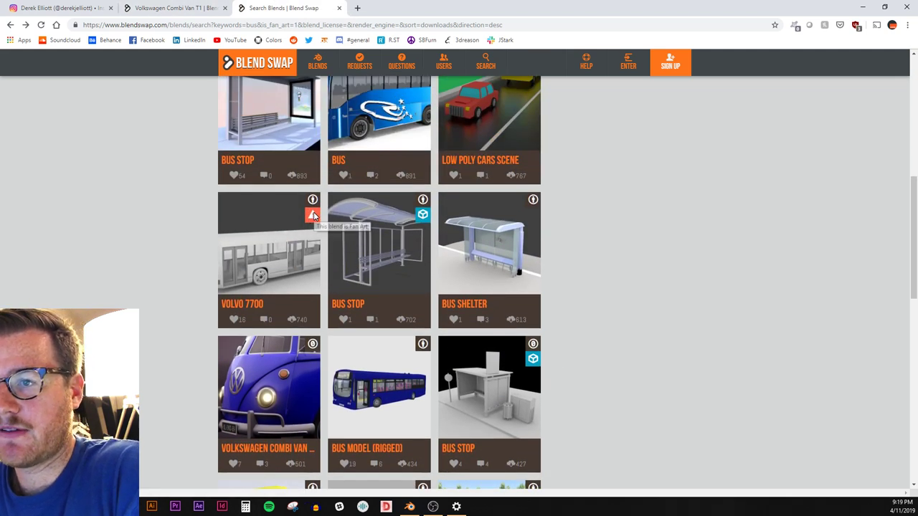
scroll(309, 226, "up", 2)
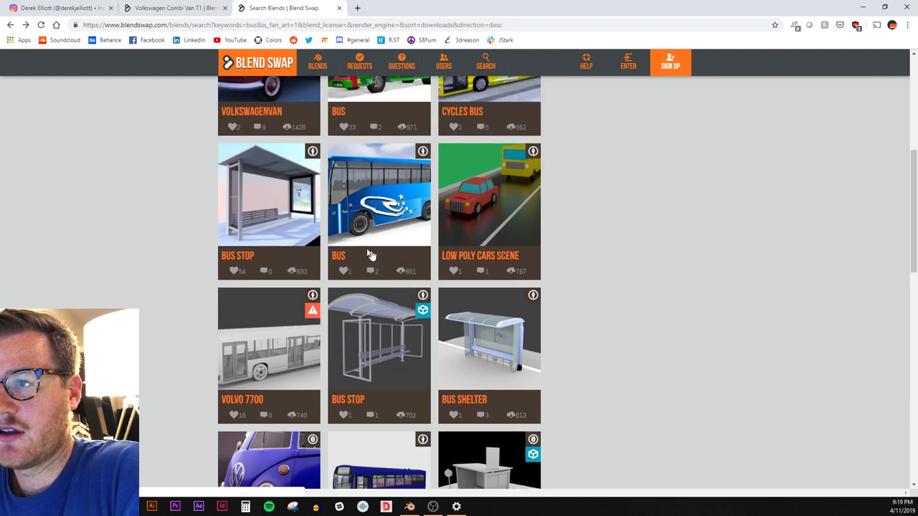
scroll(472, 248, "up", 5)
scroll(491, 220, "up", 2)
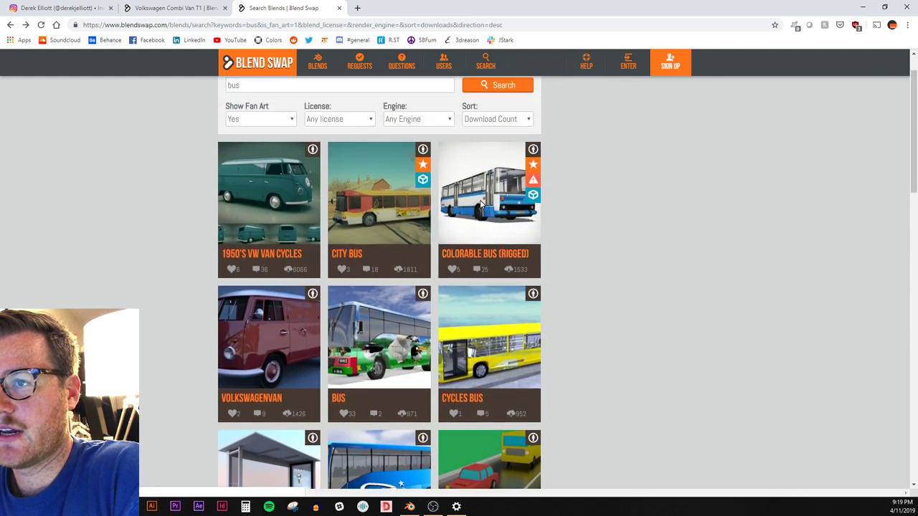
left_click(174, 8)
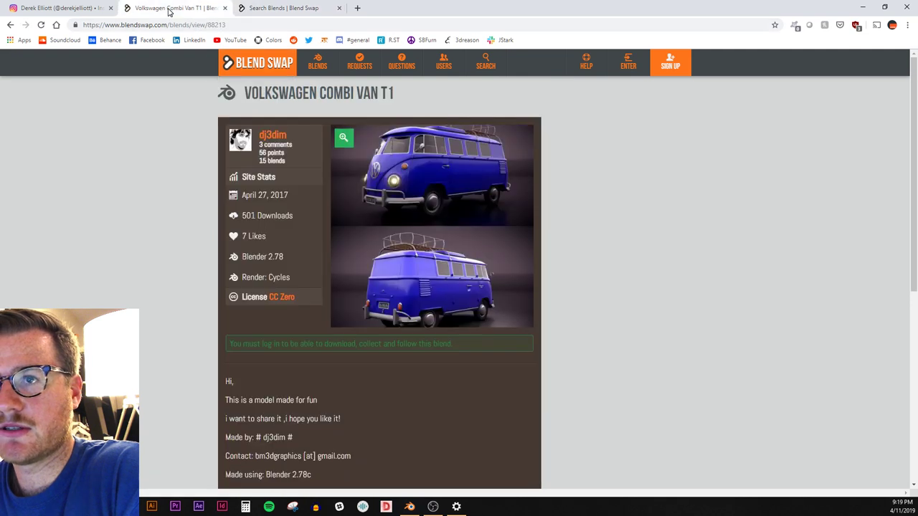
left_click(86, 8)
left_click(172, 8)
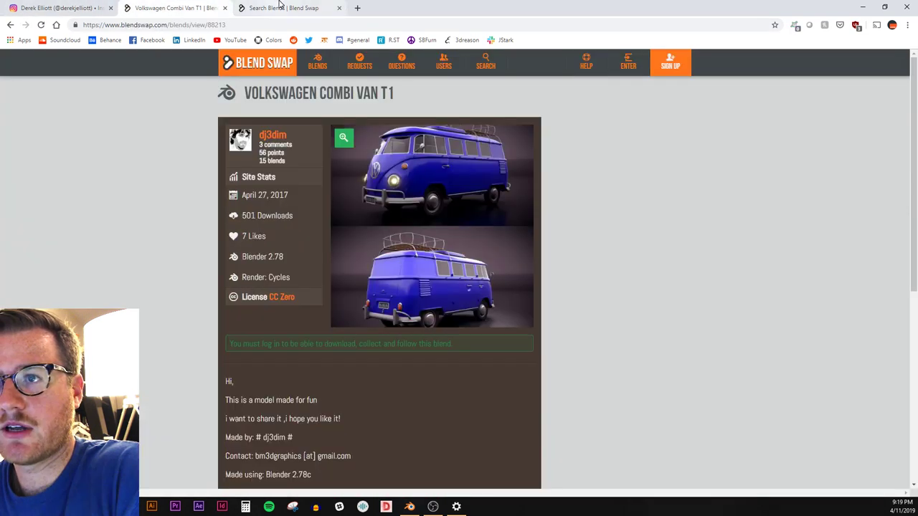
left_click(280, 7)
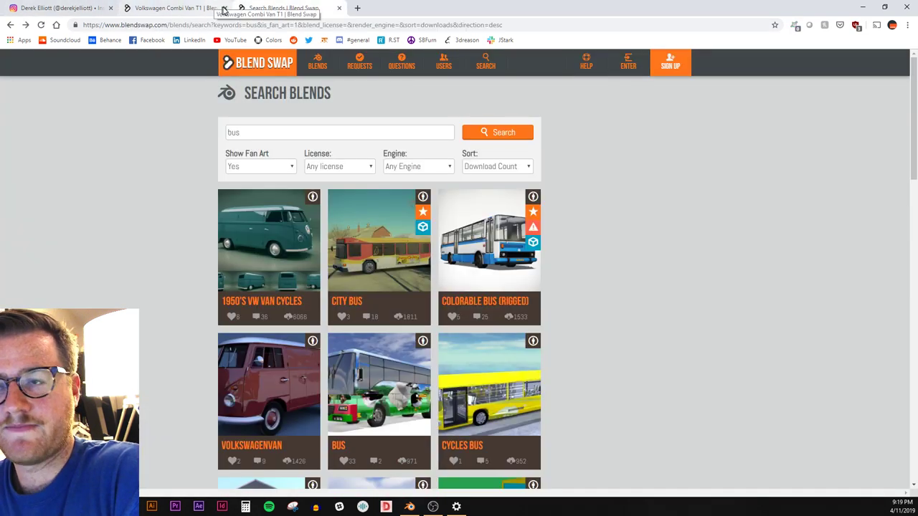
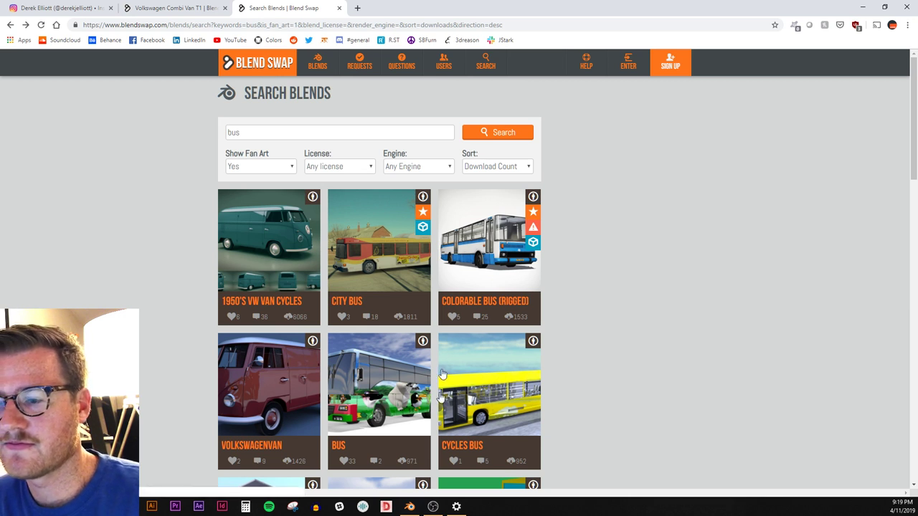
Close the open Windows Settings window.
left_click(457, 507)
right_click(457, 507)
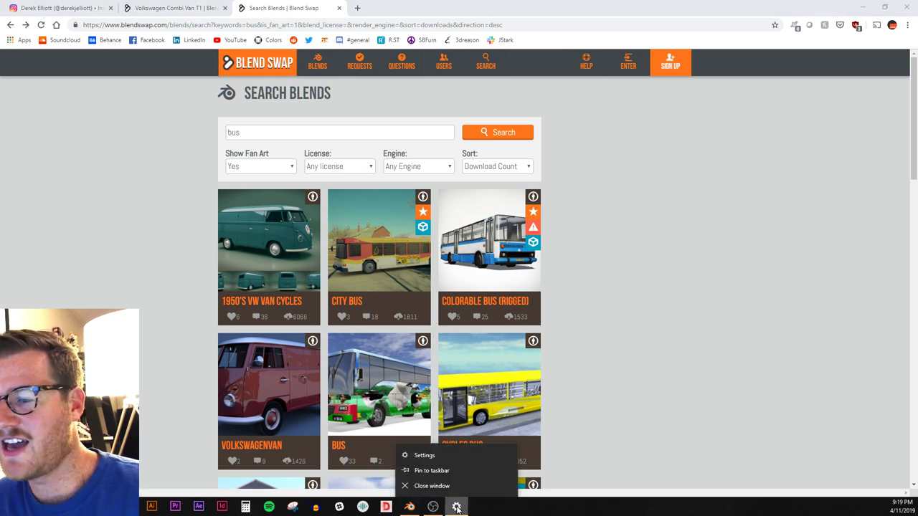
left_click(464, 489)
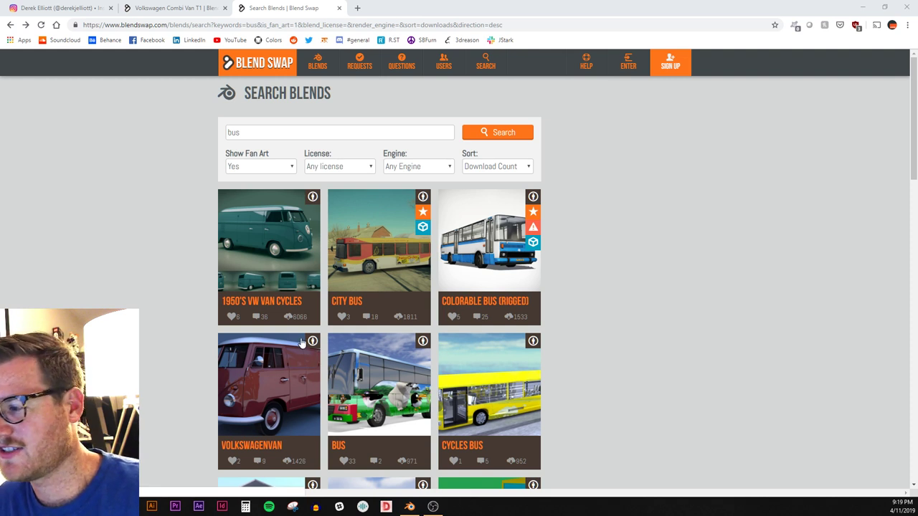
Switch back to Blender, select the shorter tarp over the structure and inspect the tarps from other angles.
left_click(410, 508)
middle_click_drag(267, 240, 190, 184)
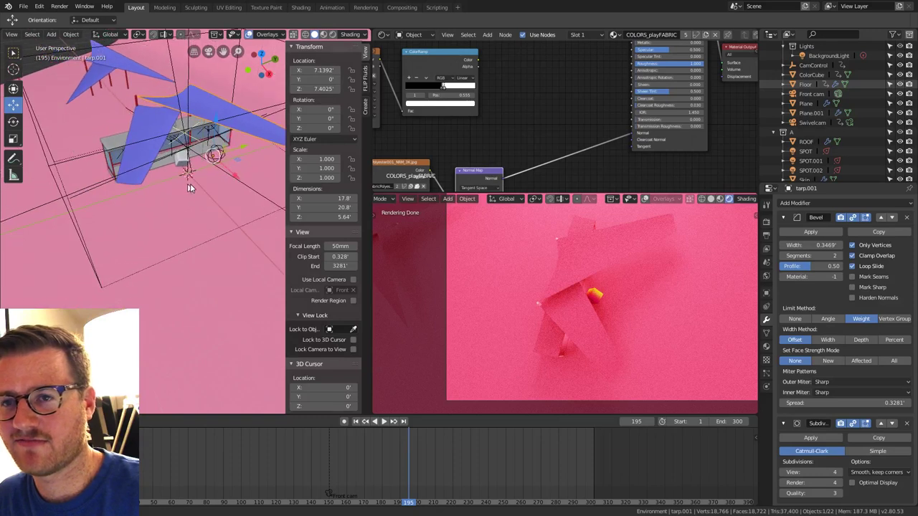
left_click(150, 185)
left_click(143, 179)
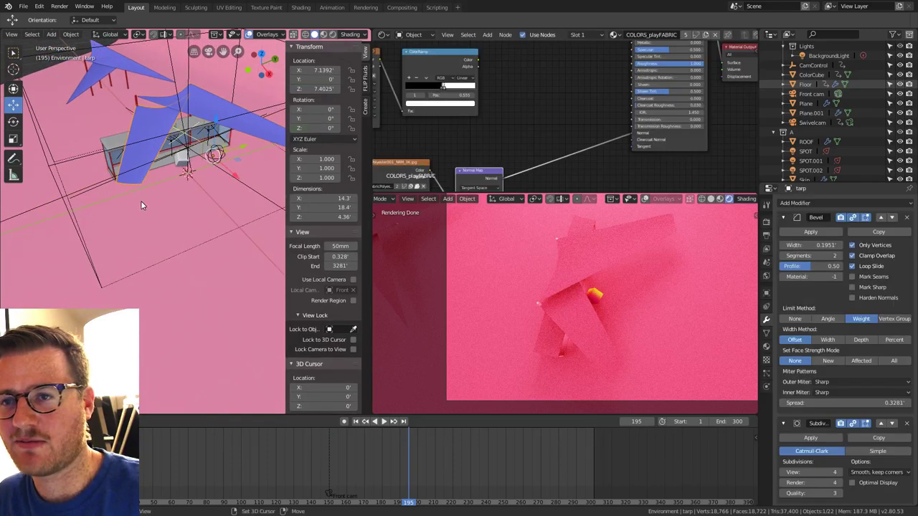
middle_click_drag(142, 202, 201, 309)
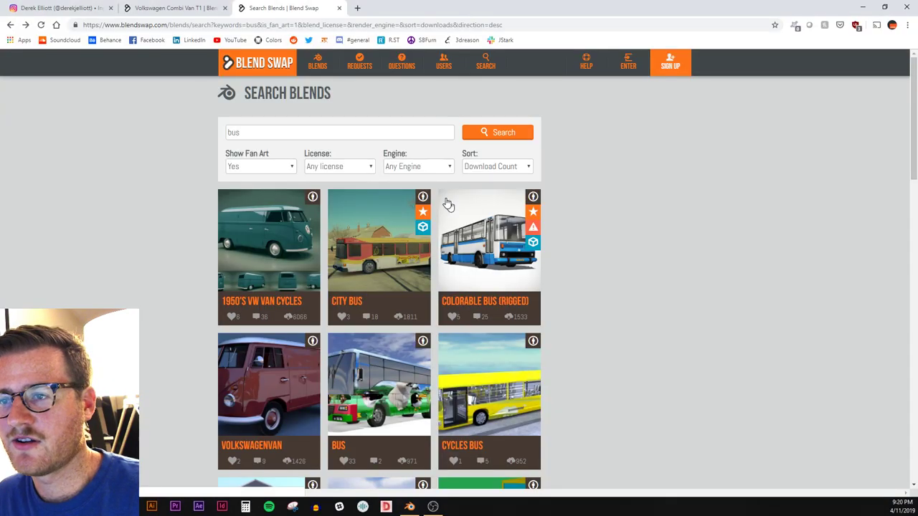
Search the web for "free bus 3d model" in a new tab and open CGTrader's Free Bus 3D models page.
left_click(358, 9)
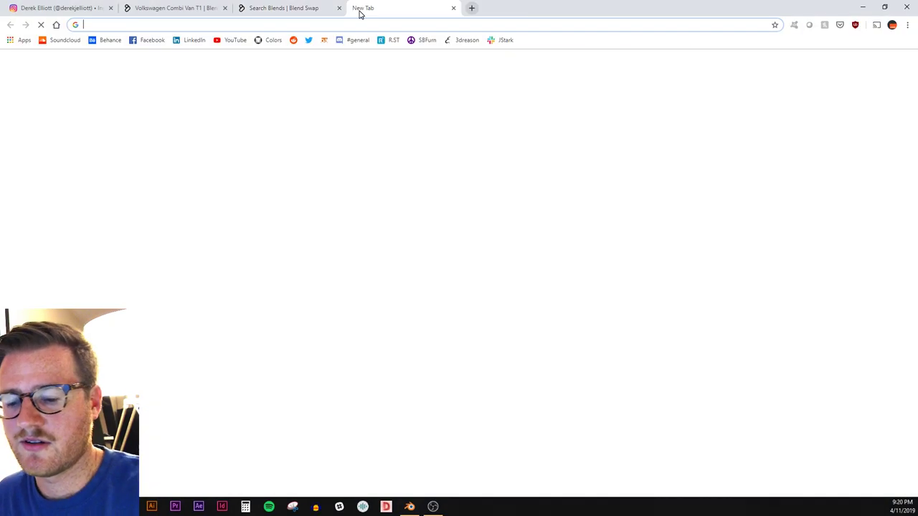
type("free bus model")
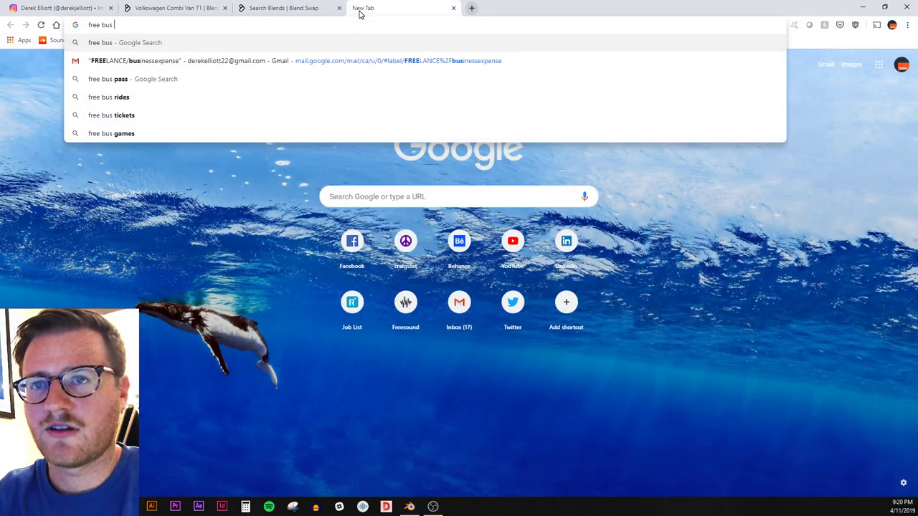
key("BackSpace")
key("BackSpace")
key("BackSpace")
key("BackSpace")
key("BackSpace")
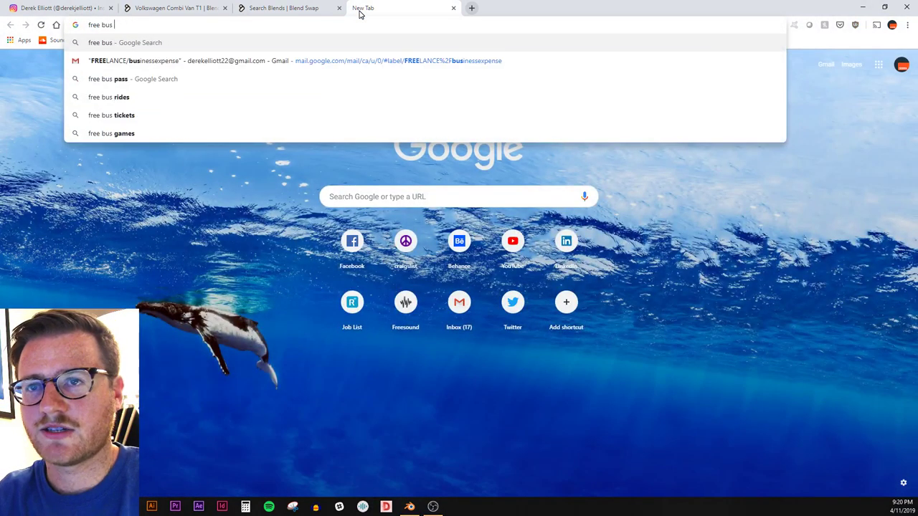
type("3d model")
key("Return")
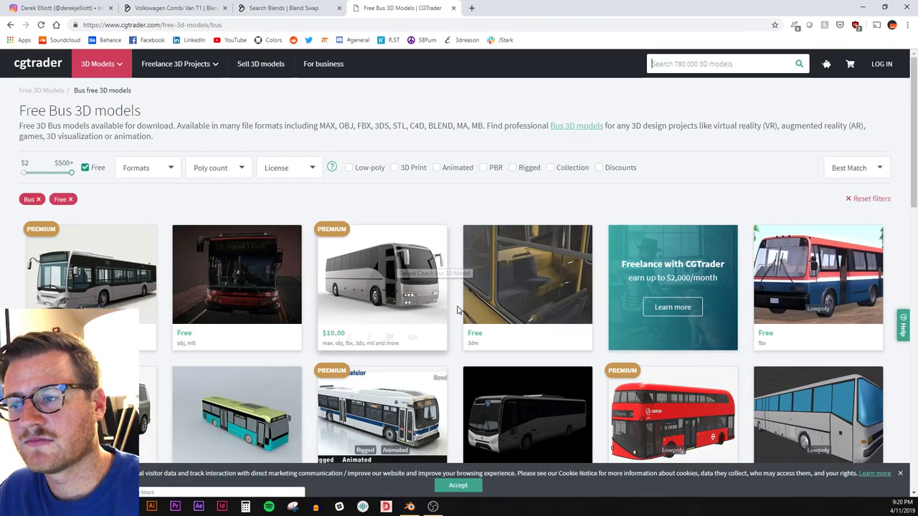
Preview the free Autobus model, open it and the Deluxe Coach Bus in separate tabs, and close the coach's page.
left_click(526, 338)
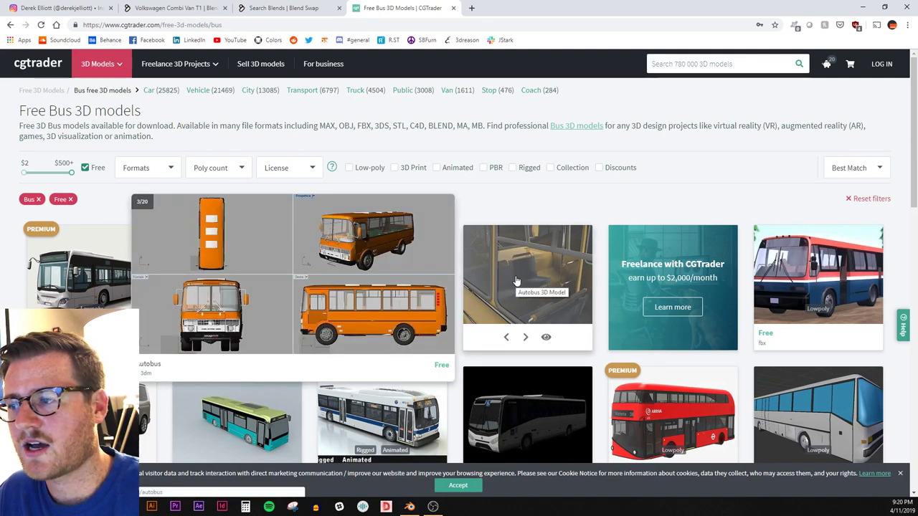
middle_click(428, 297)
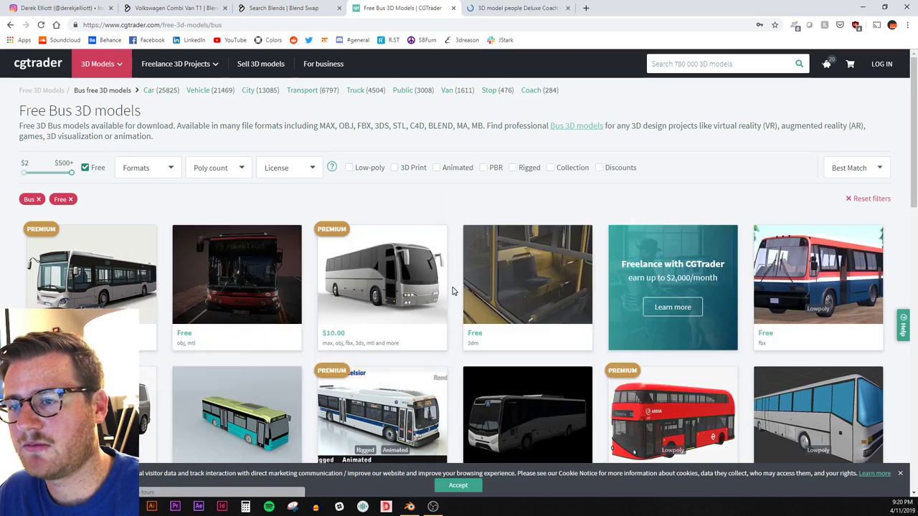
middle_click(502, 276)
left_click(531, 8)
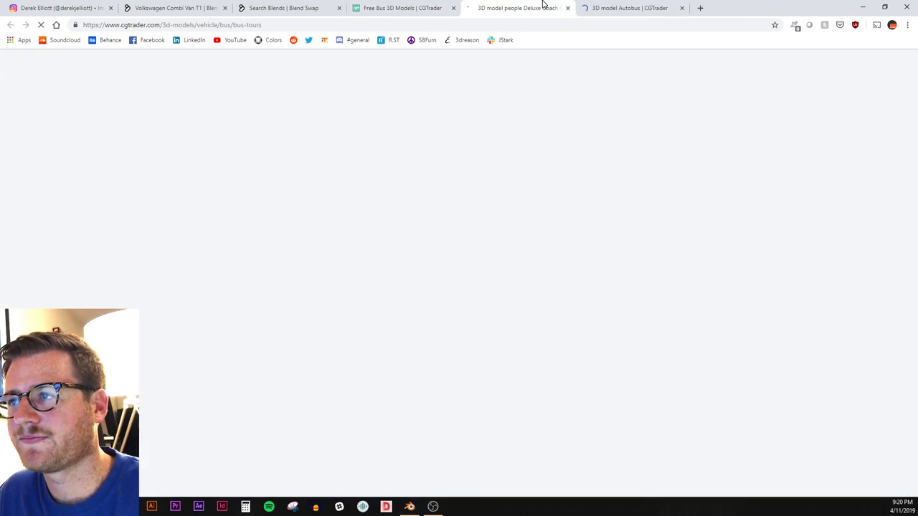
left_click(568, 8)
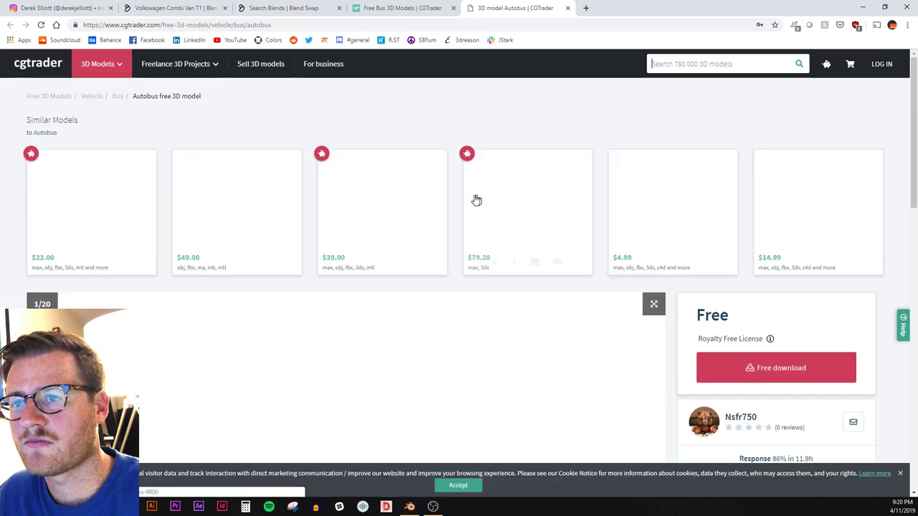
Review the Autobus page's preview, file formats, model details, description and similar models.
mouse_move(466, 201)
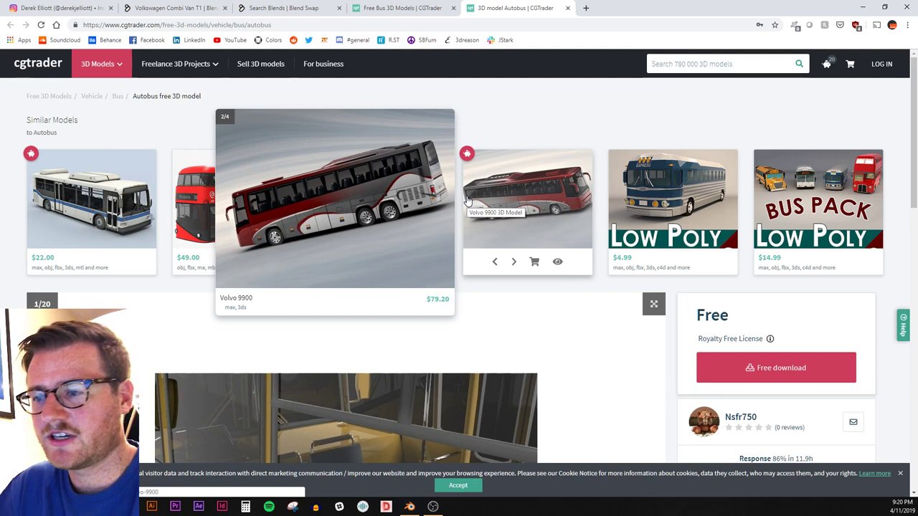
scroll(592, 201, "down", 3)
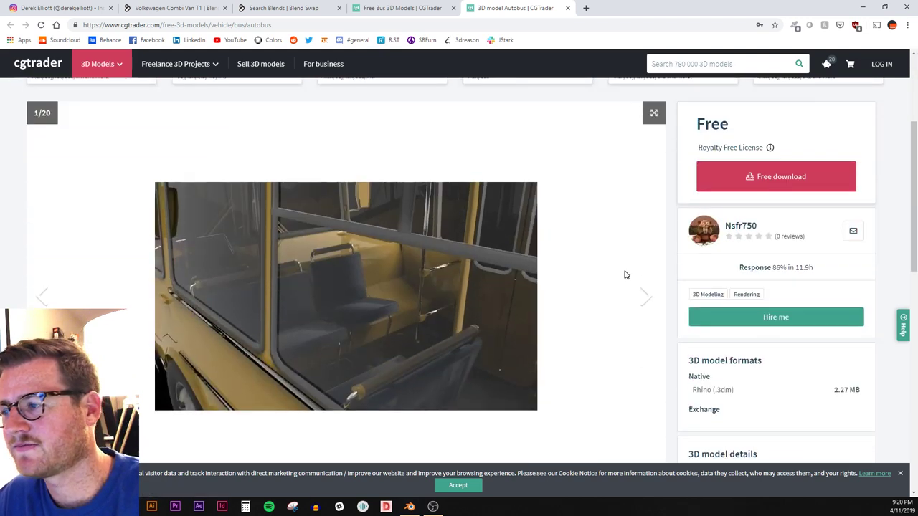
scroll(692, 258, "down", 3)
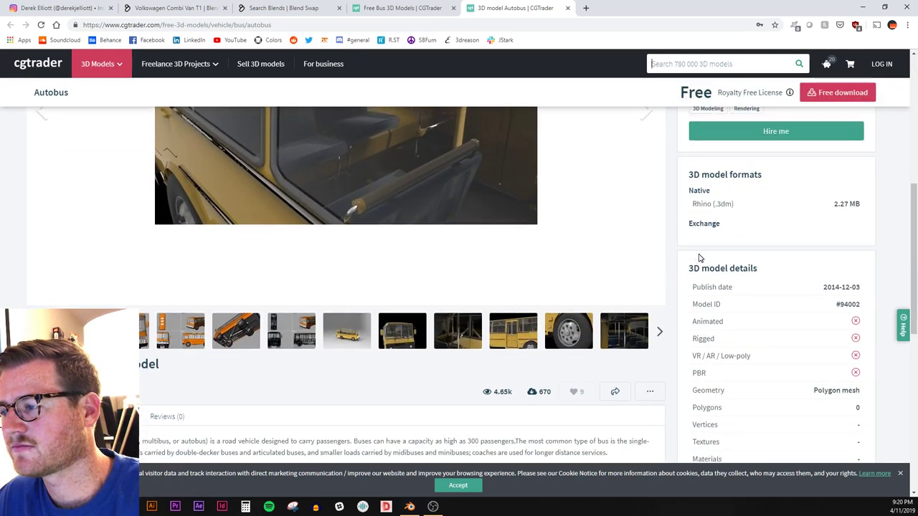
scroll(699, 253, "down", 1)
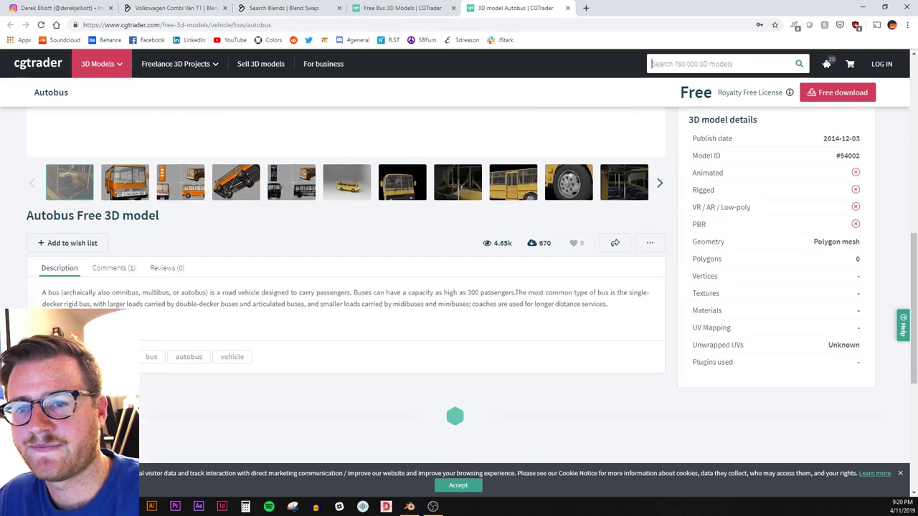
scroll(192, 348, "down", 2)
scroll(192, 335, "down", 1)
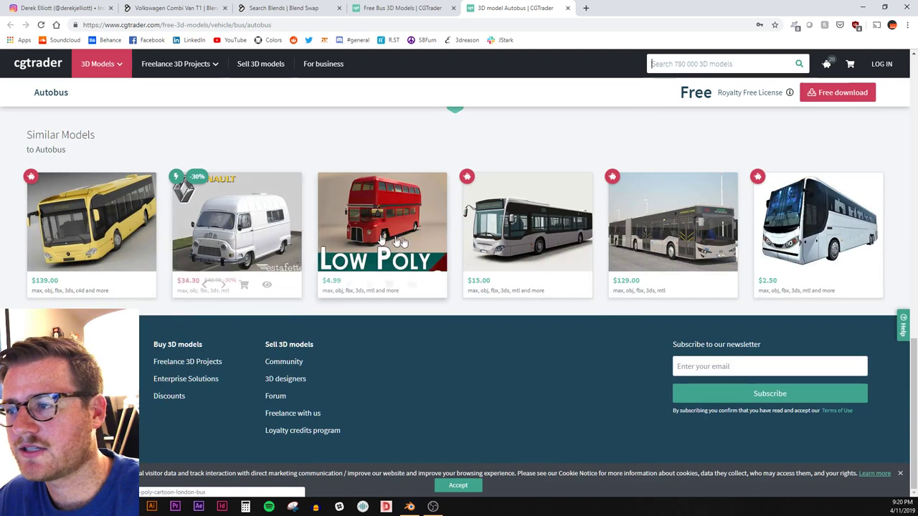
scroll(424, 244, "up", 9)
scroll(522, 250, "up", 1)
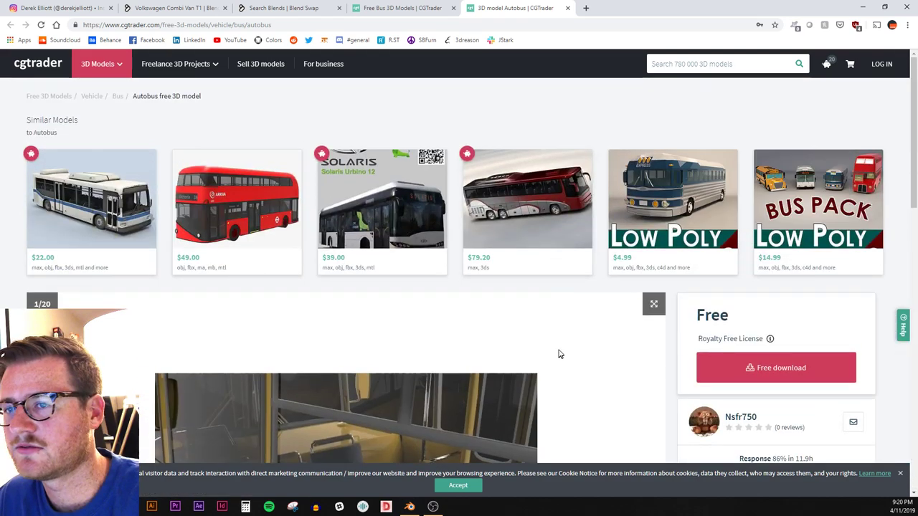
Return to the Free Bus 3D models list and browse it for usable free buses, previewing the City bus and VDL Berkhof models.
left_click(402, 7)
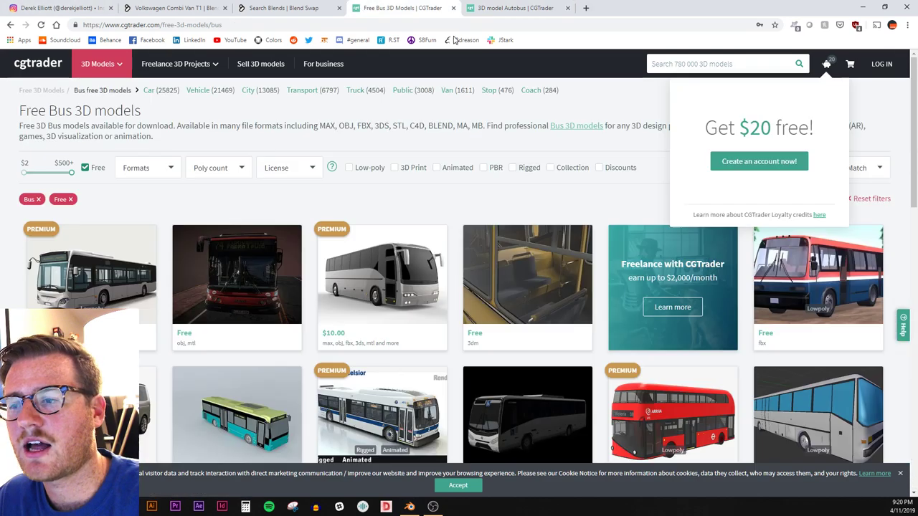
scroll(823, 362, "down", 2)
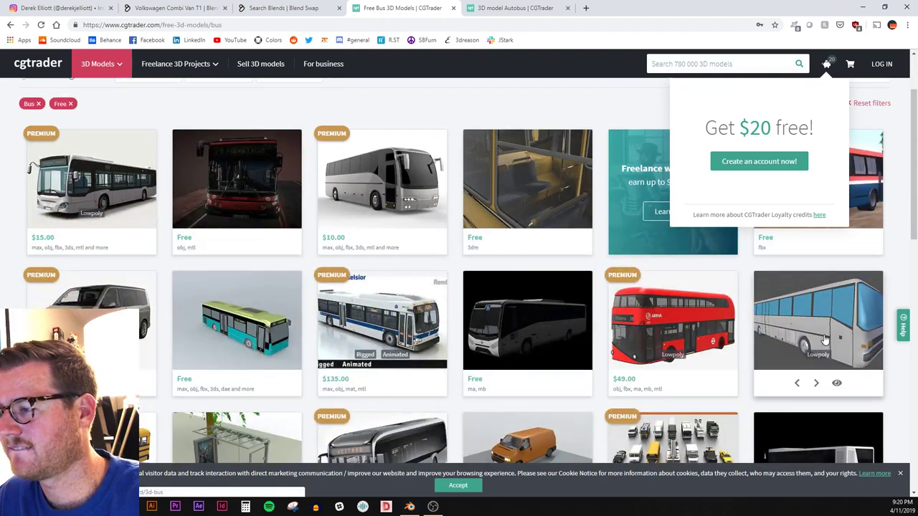
mouse_move(825, 340)
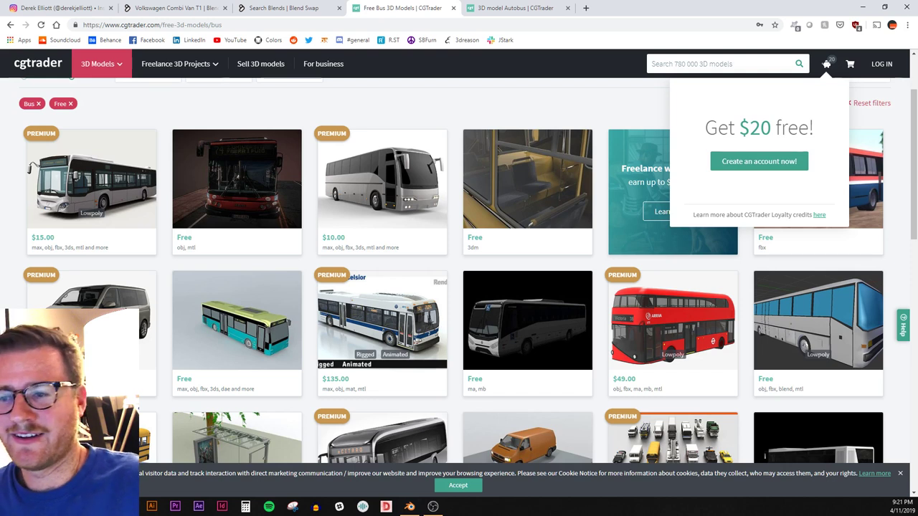
scroll(370, 143, "down", 2)
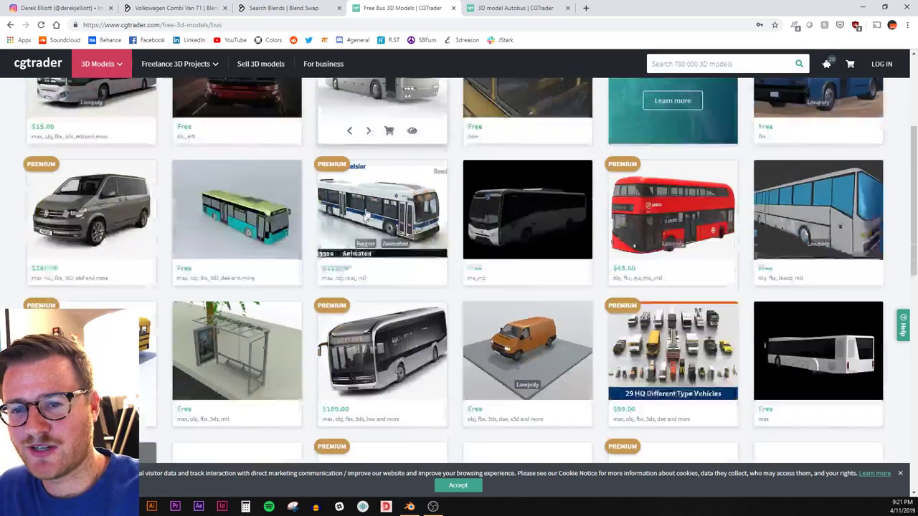
scroll(366, 219, "down", 2)
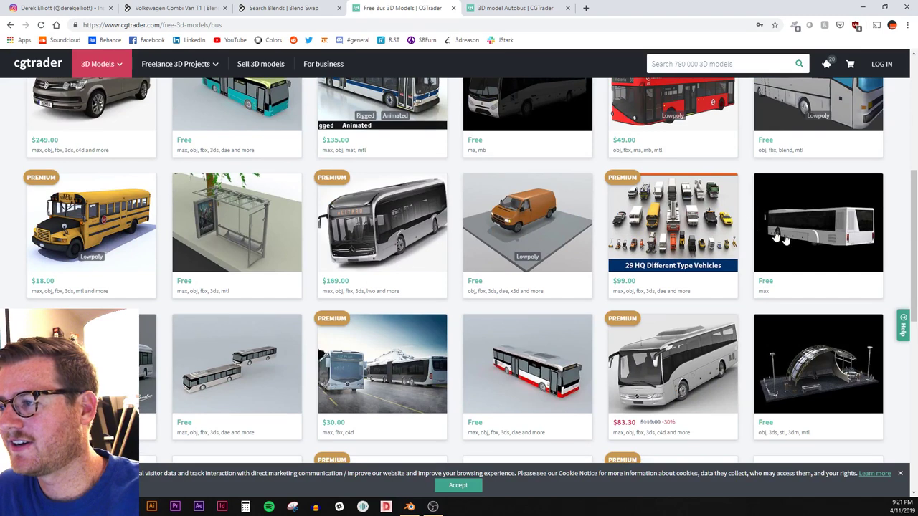
mouse_move(771, 208)
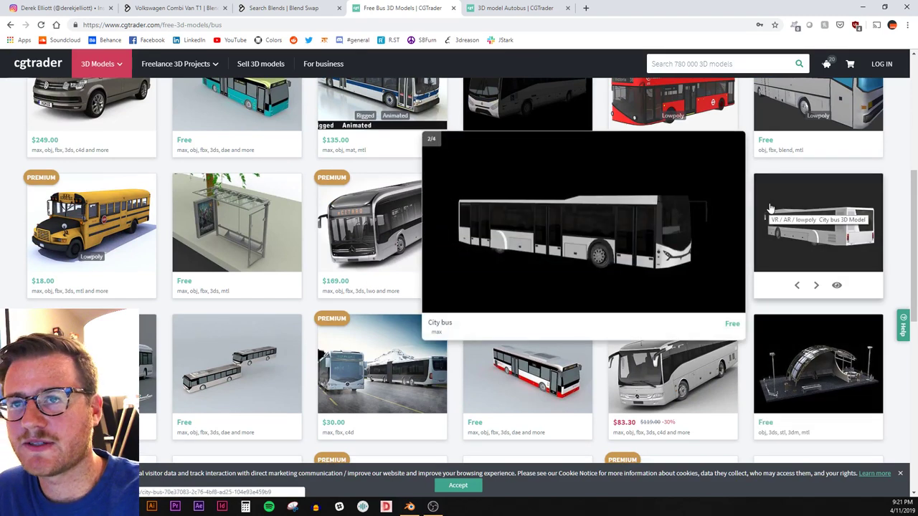
scroll(574, 287, "down", 1)
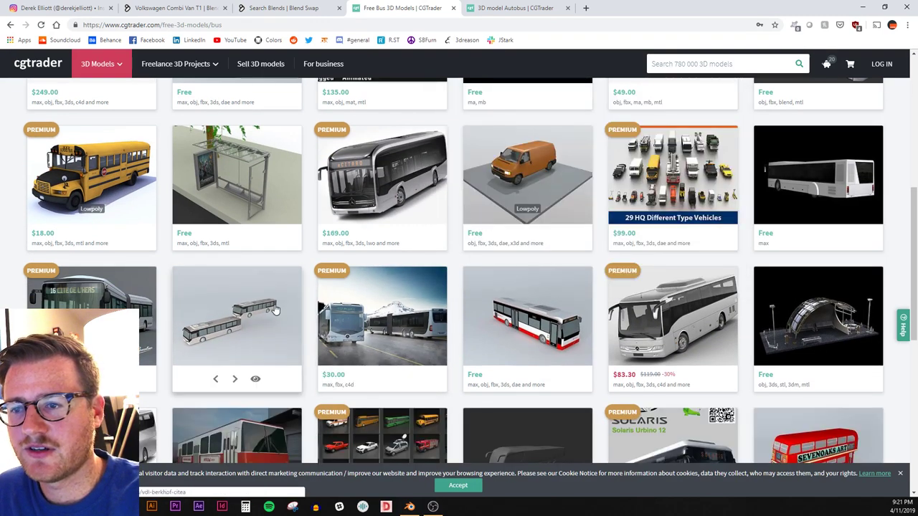
mouse_move(262, 325)
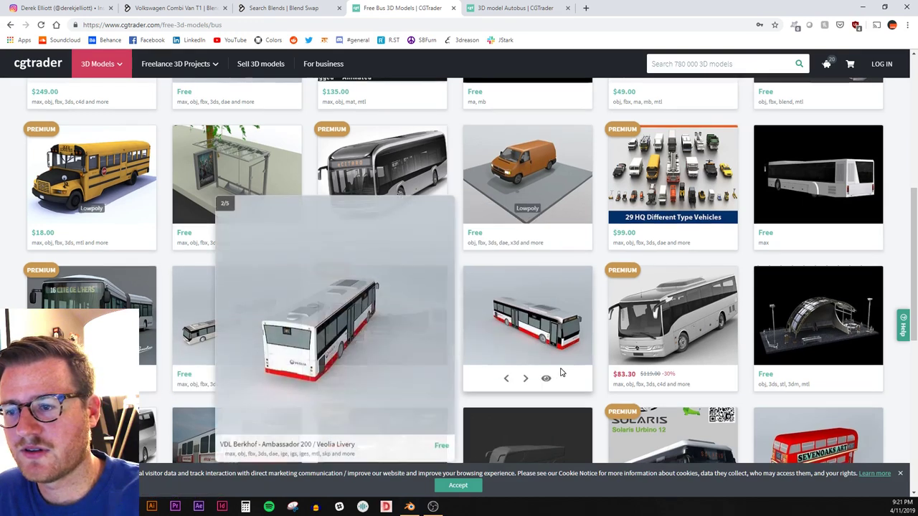
scroll(545, 344, "down", 2)
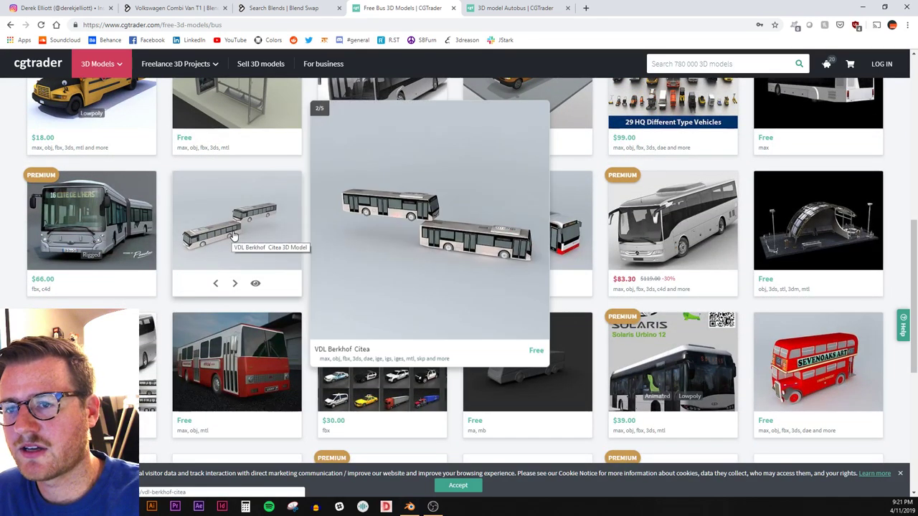
Open the VDL Berkhof Citea page and check the Royalty Free License information for it and the Autobus, dismissing both pop-ups.
left_click(235, 231)
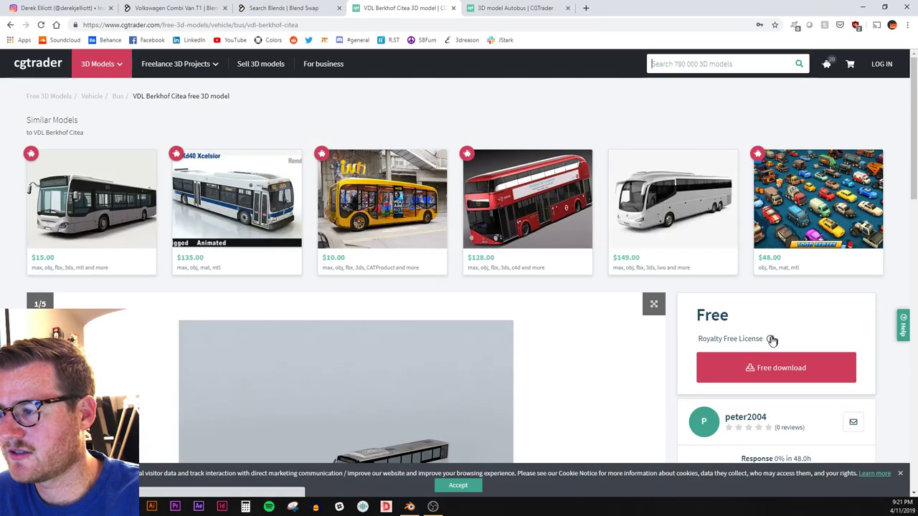
left_click(771, 340)
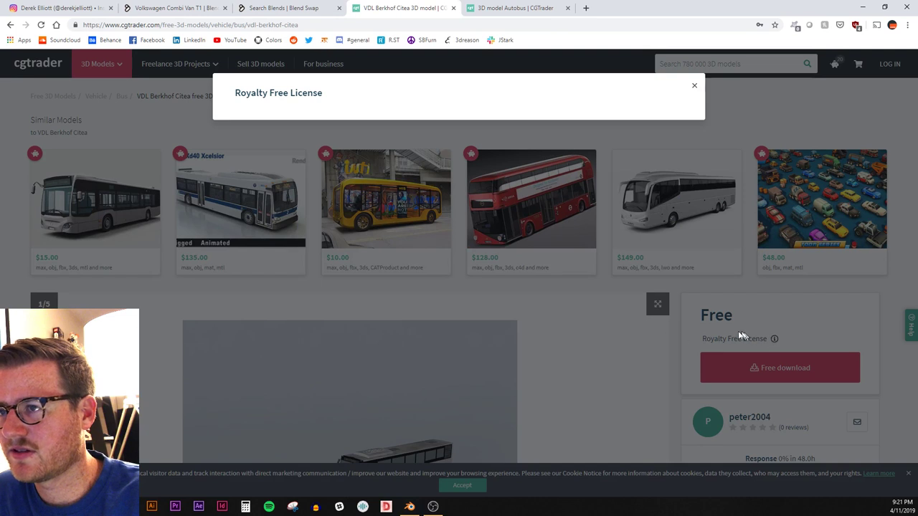
left_click(510, 7)
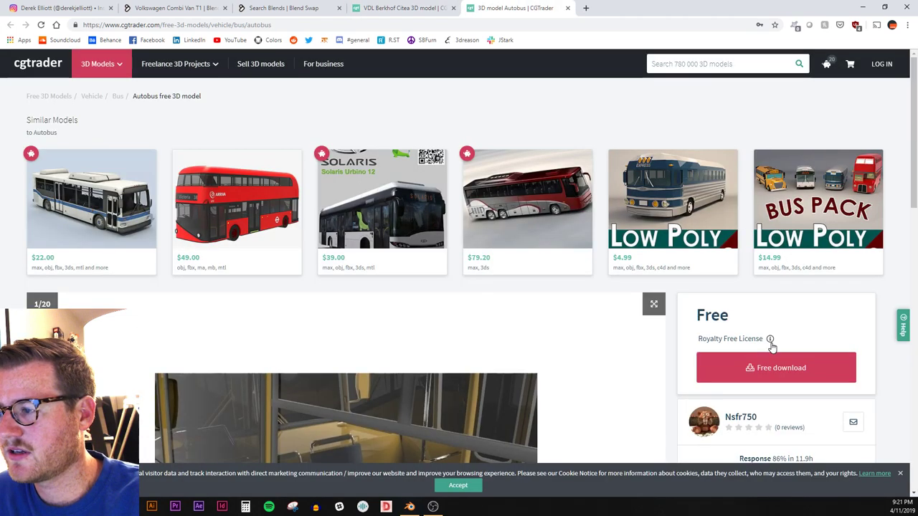
left_click(770, 340)
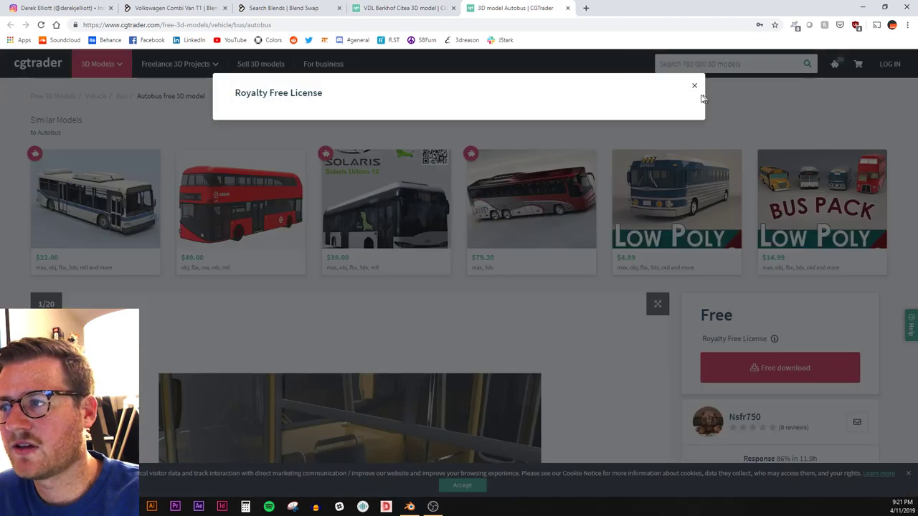
left_click(574, 322)
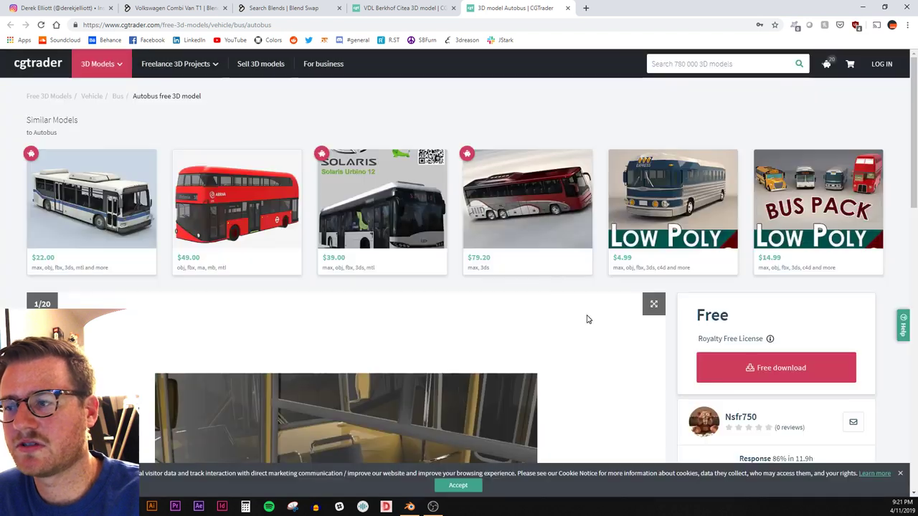
left_click(396, 7)
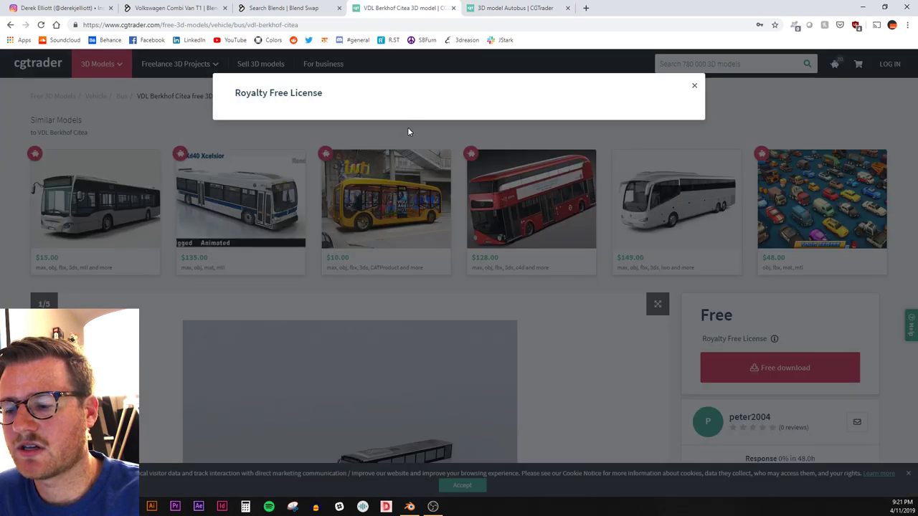
left_click(423, 159)
Compare the VDL Berkhof Citea's preview and file formats with those on the Autobus page.
scroll(502, 158, "down", 3)
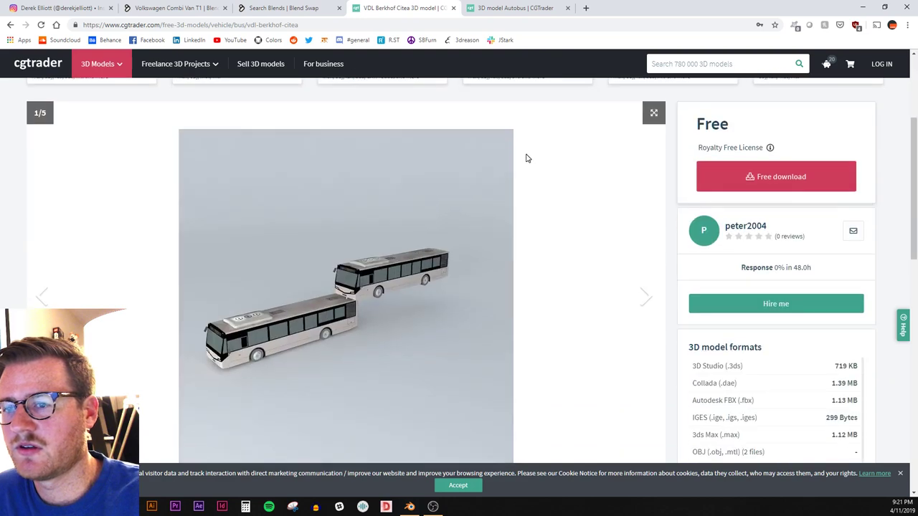
scroll(362, 251, "down", 3)
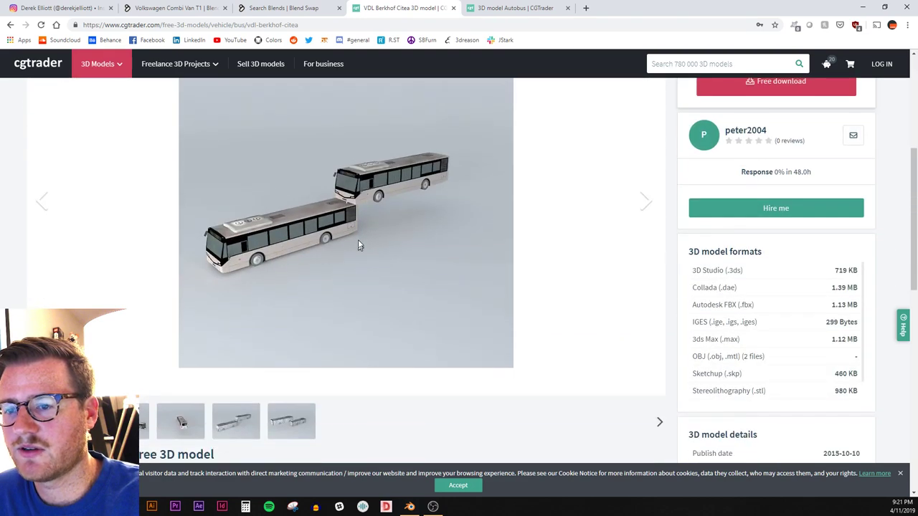
scroll(370, 240, "up", 3)
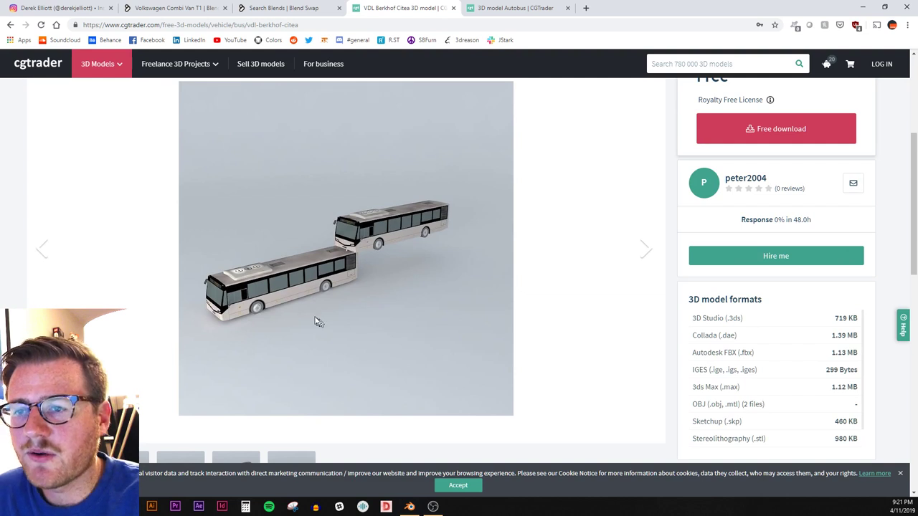
left_click(510, 8)
scroll(502, 172, "down", 2)
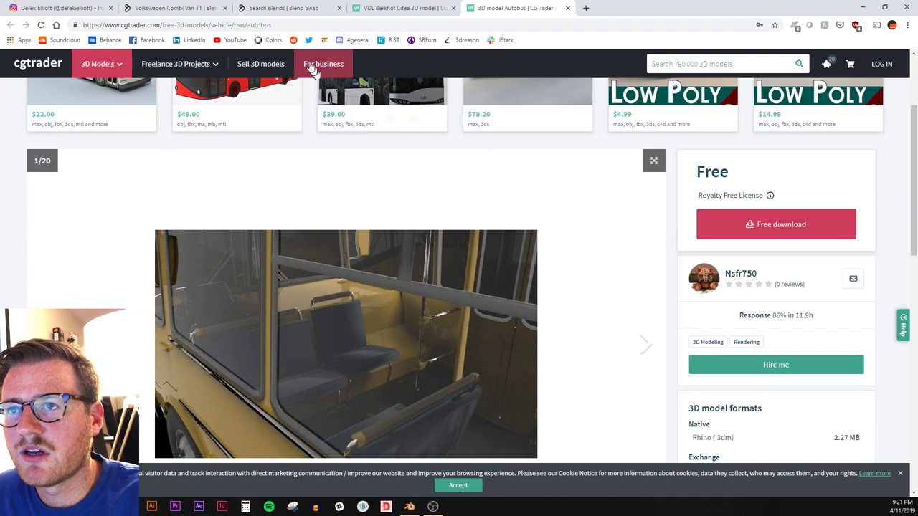
Return to the Volkswagen Combi Van T1 page on Blend Swap and look over its preview images.
left_click(285, 6)
left_click(200, 9)
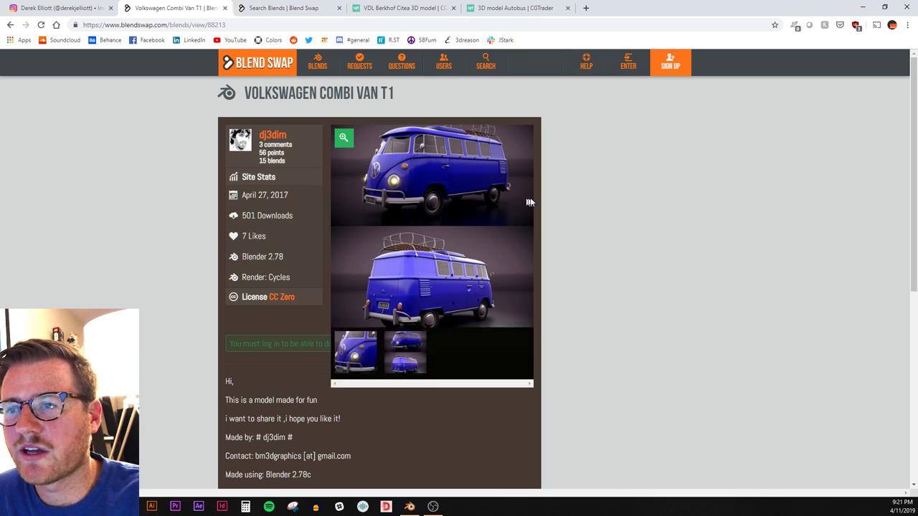
mouse_move(489, 280)
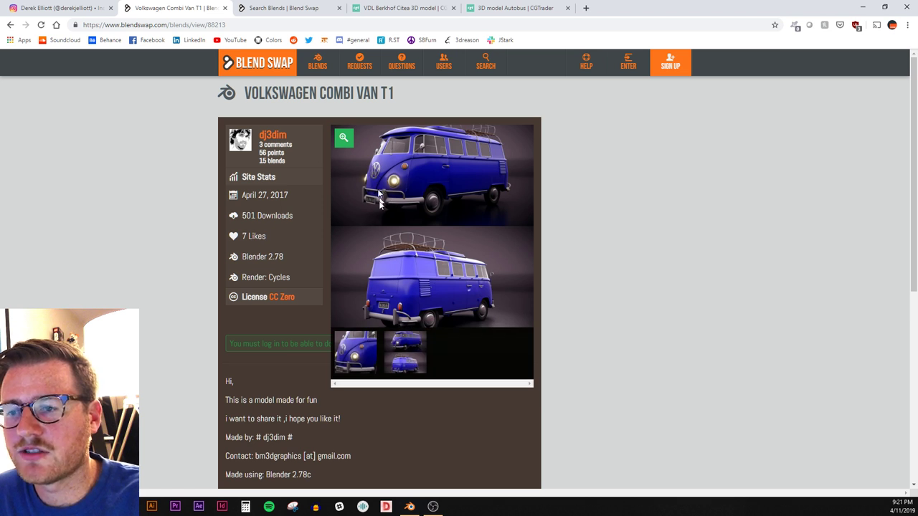
Look over the Volkswagen Combi Van T1 preview images and read the author's description and usage terms.
scroll(379, 201, "down", 2)
scroll(361, 238, "up", 2)
scroll(431, 283, "down", 1)
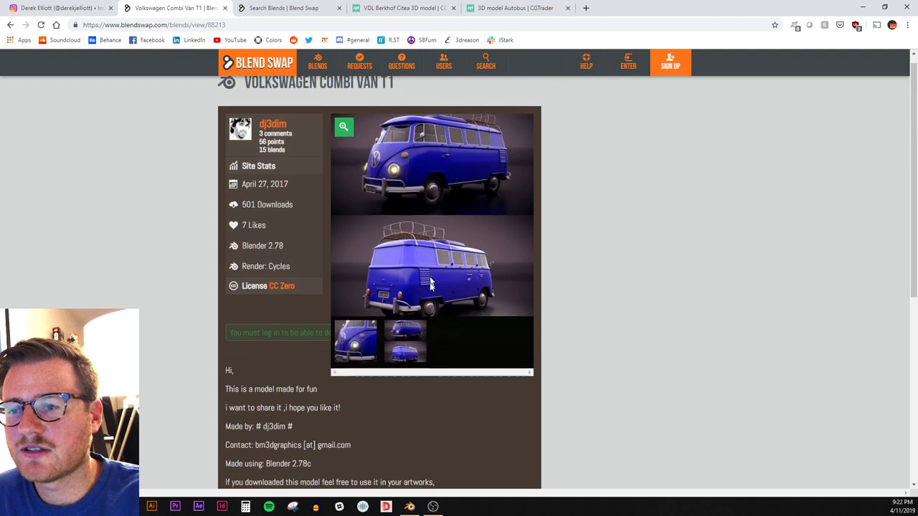
scroll(430, 283, "down", 3)
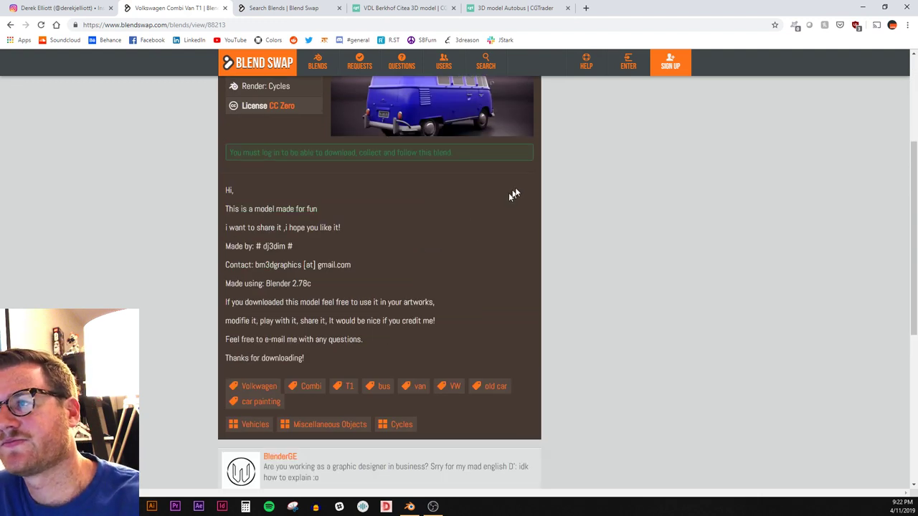
Log in to Blend Swap, replacing the e-mail address in the login form with the account username.
mouse_move(624, 64)
left_click(609, 81)
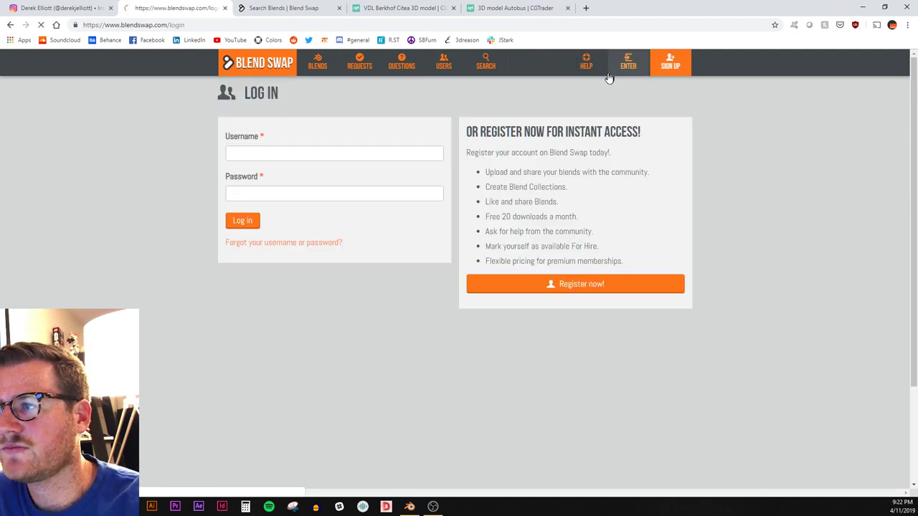
left_click(253, 221)
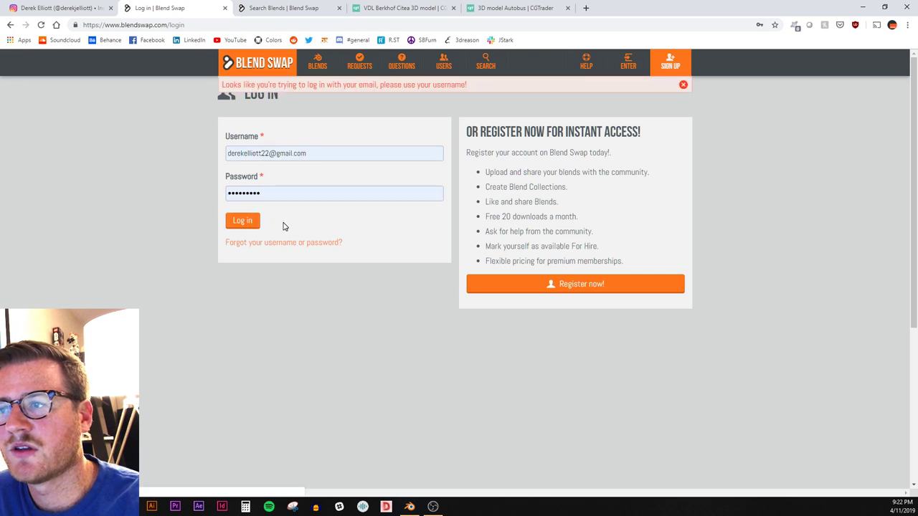
triple_click(317, 155)
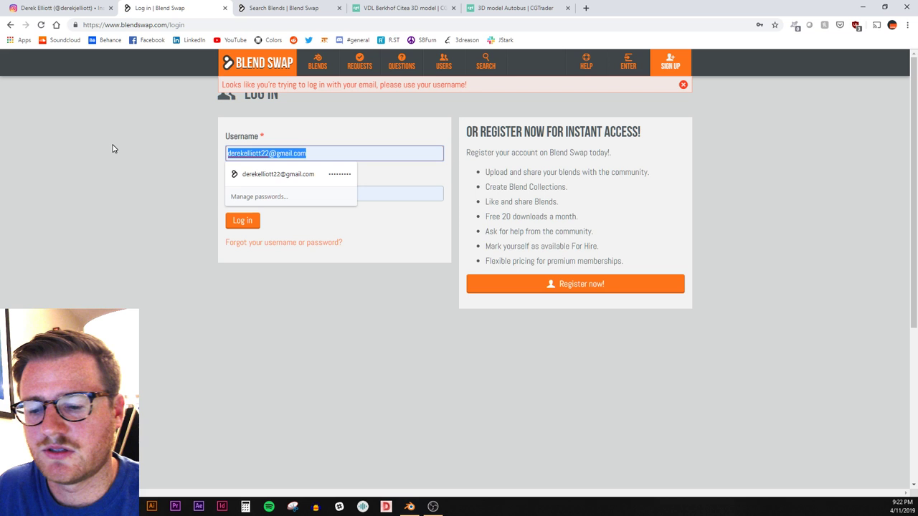
type("derrk")
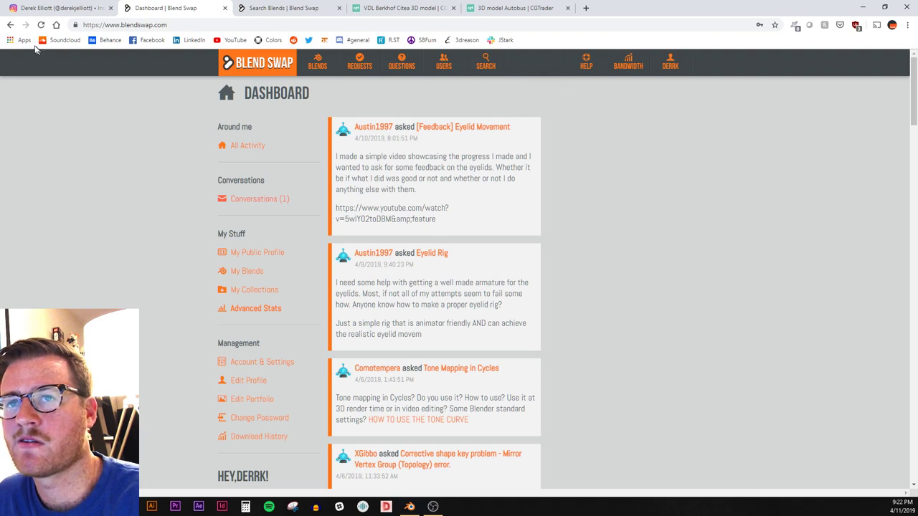
Return to the Volkswagen Combi Van T1 page and reload it under the logged-in account.
left_click(11, 26)
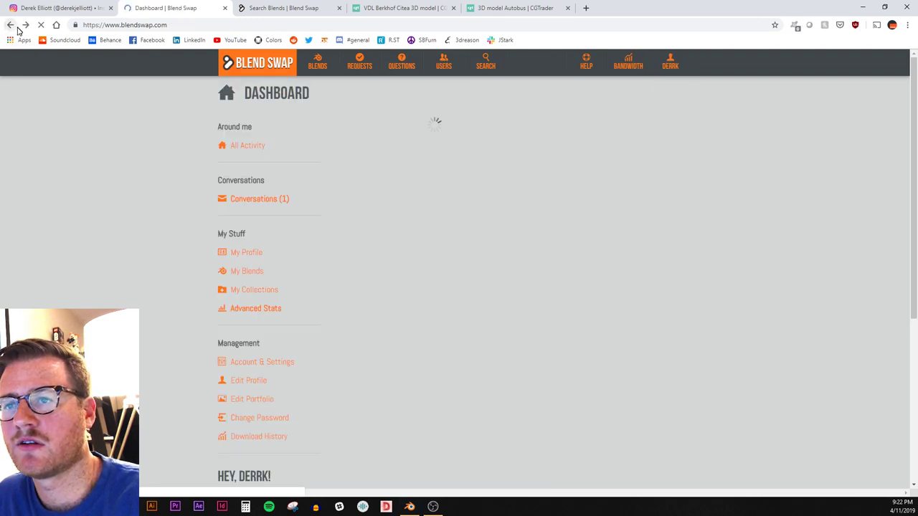
left_click(10, 26)
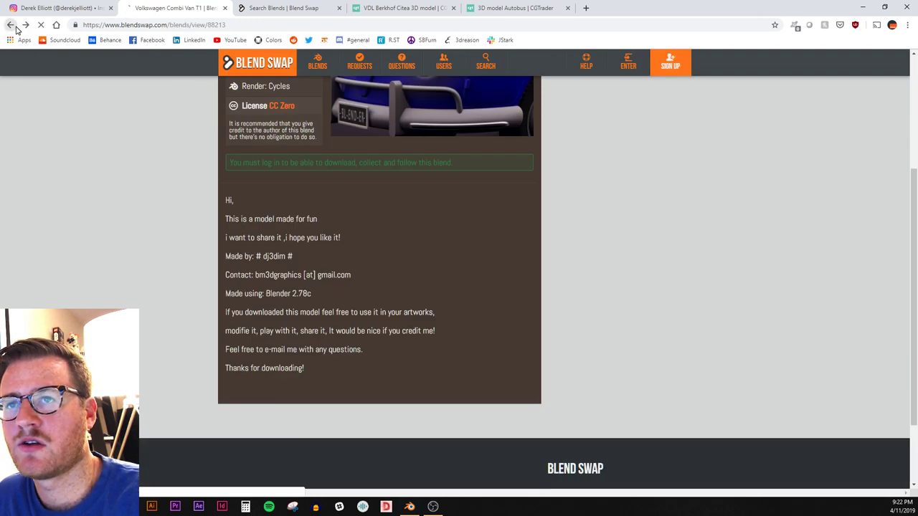
scroll(241, 179, "up", 3)
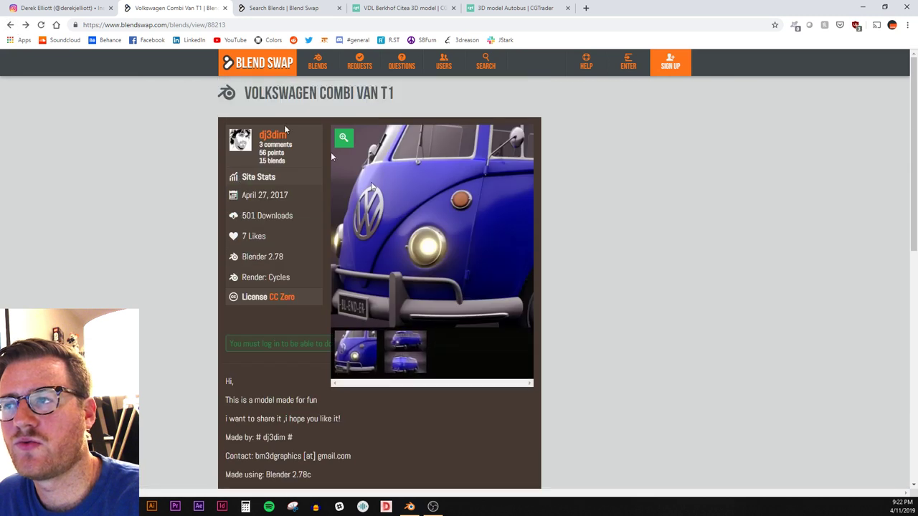
left_click(41, 24)
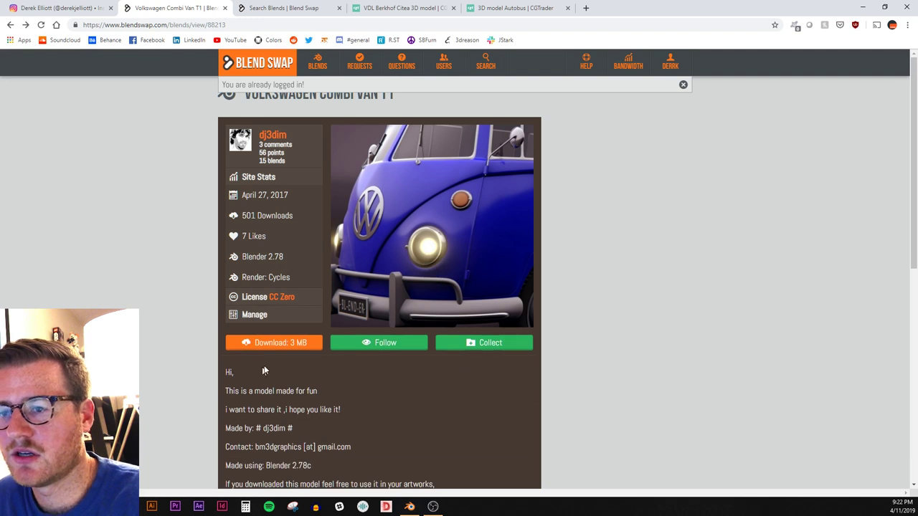
Download the van model as 88213_Volkswagen_Combi_Van_T1.zip into the Assets\Models\Cars folder.
left_click(284, 348)
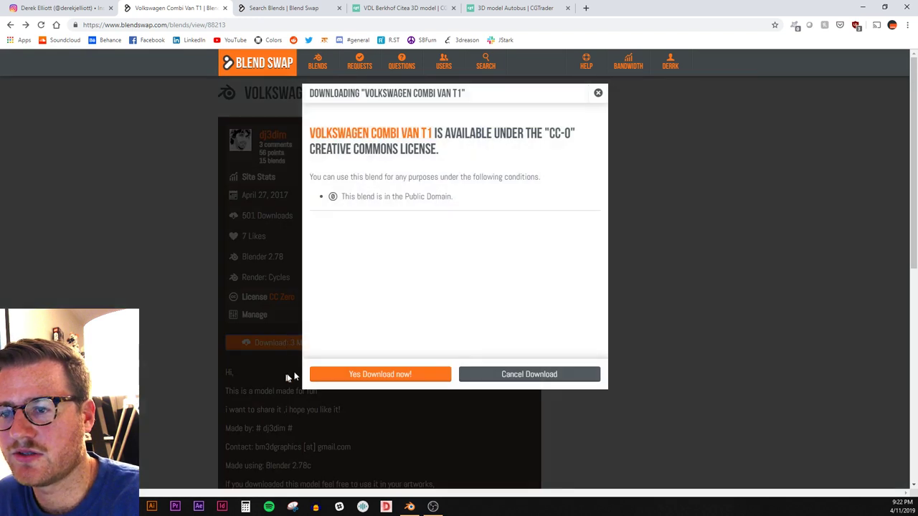
left_click(406, 374)
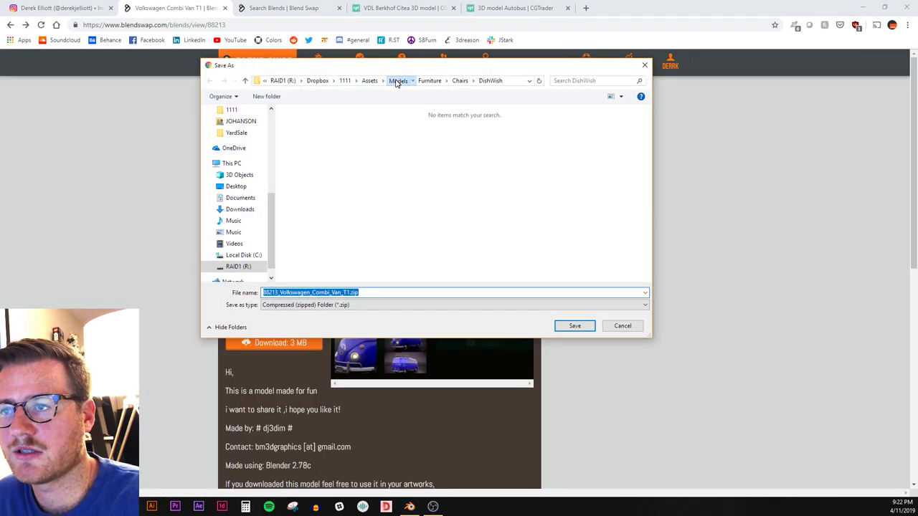
left_click(397, 82)
left_click(334, 143)
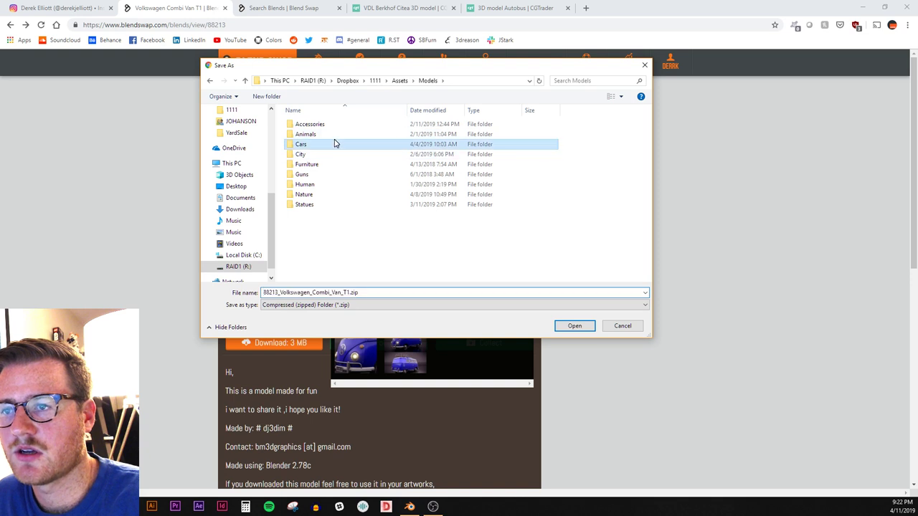
double_click(334, 143)
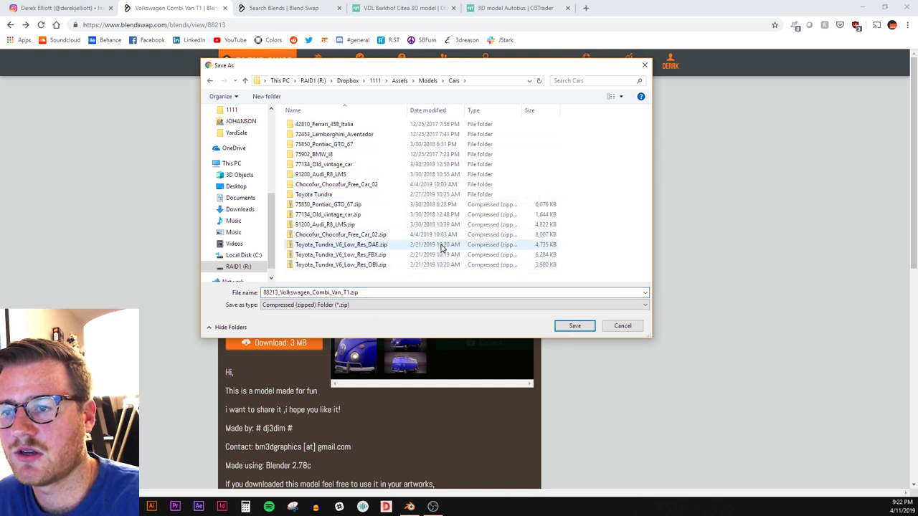
left_click(575, 326)
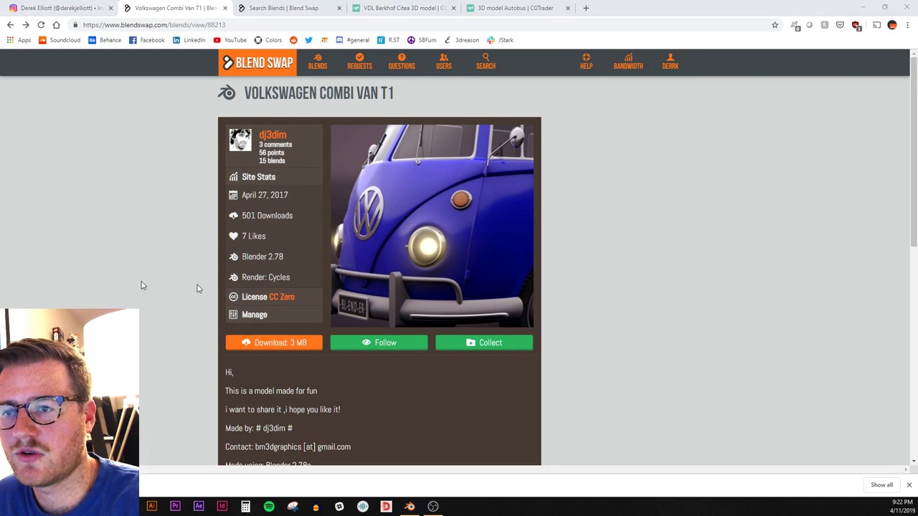
Show the downloaded 88213_Volkswagen_Combi_Van_T1.zip in the Cars folder and extract it into its own folder there.
left_click_drag(0, 197, 628, 148)
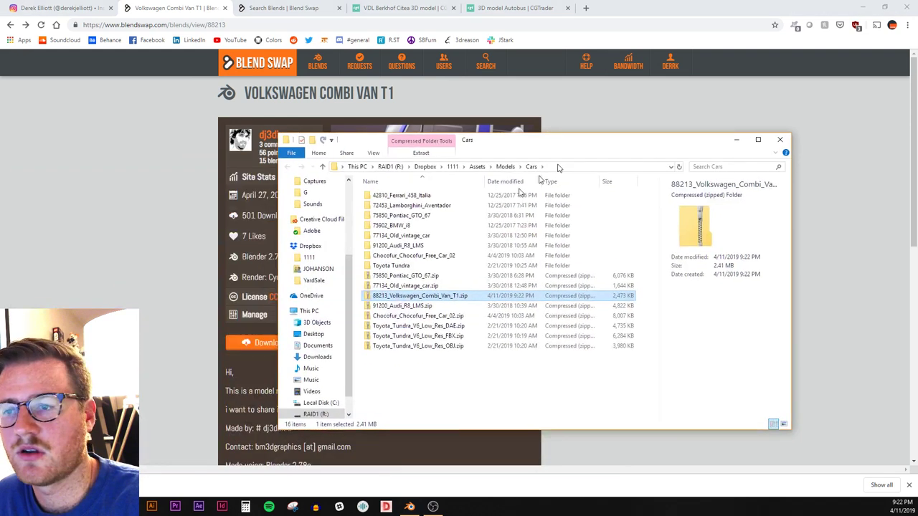
right_click(406, 297)
left_click(459, 338)
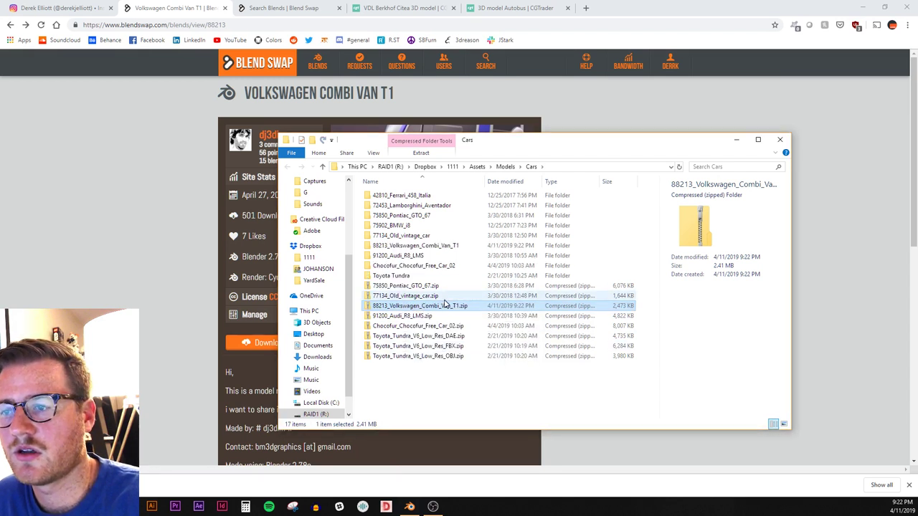
left_click_drag(592, 146, 530, 106)
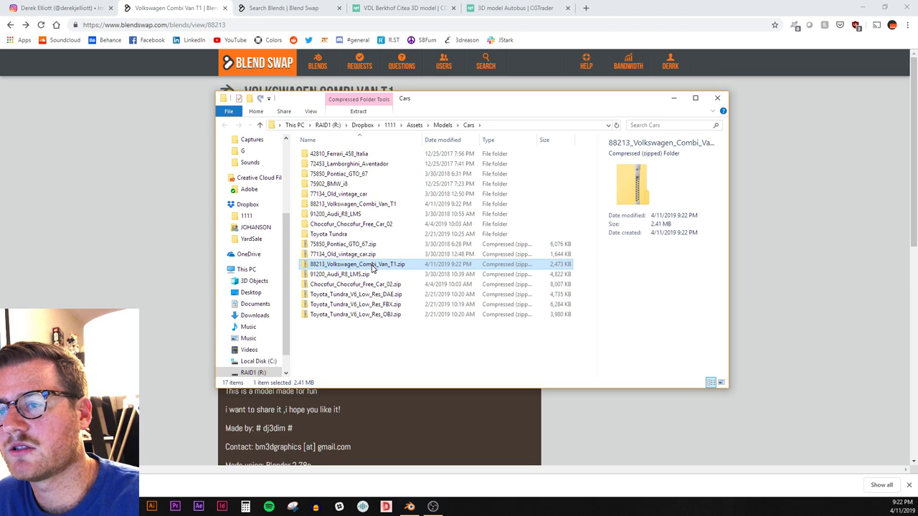
Delete all zip archives from the Cars folder, and locate Volkswagen Combi Van T1.blend in the extracted van folder.
left_click(369, 337)
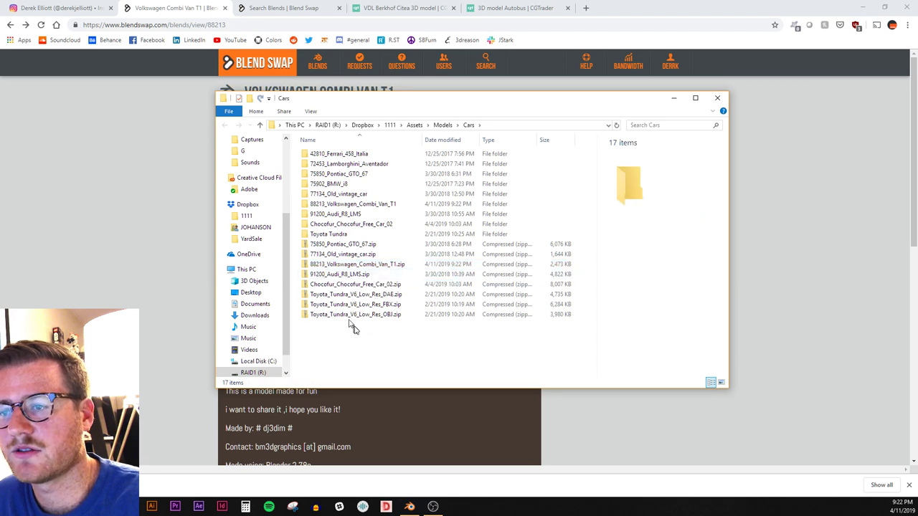
left_click_drag(352, 327, 320, 251)
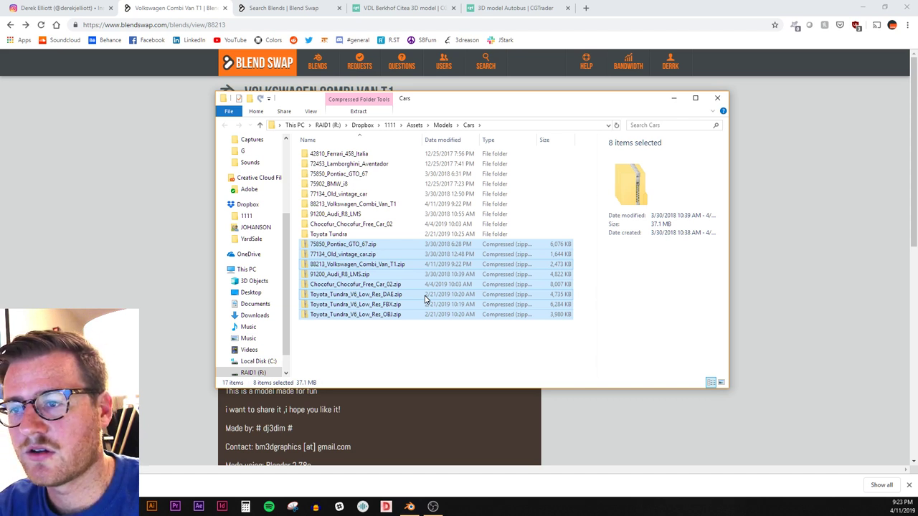
key("Delete")
key("Return")
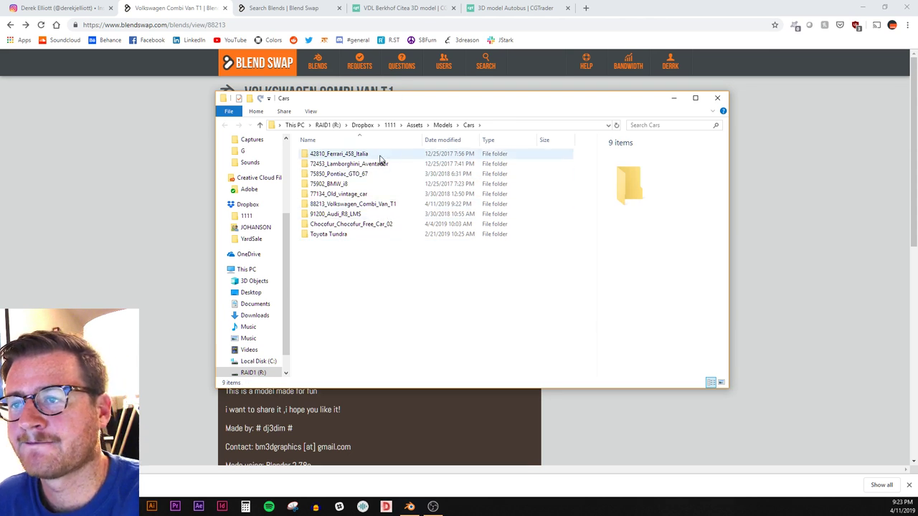
double_click(392, 206)
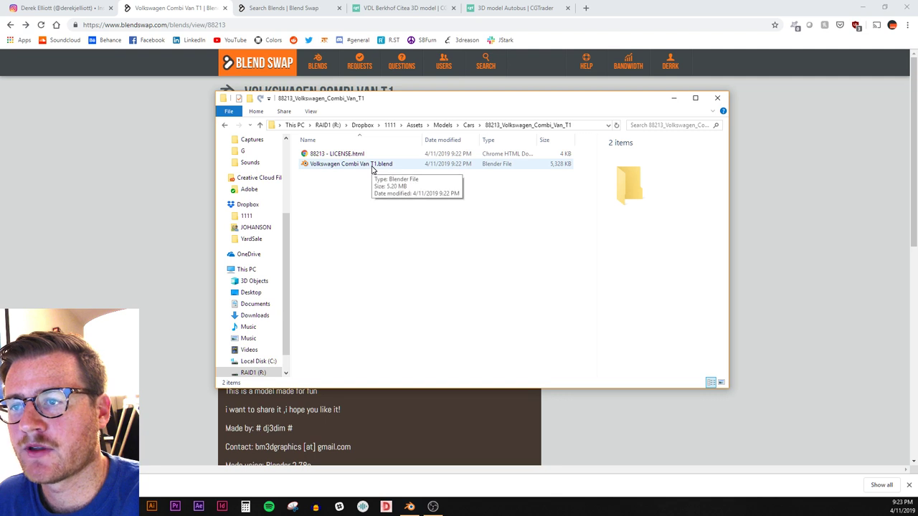
left_click(372, 169)
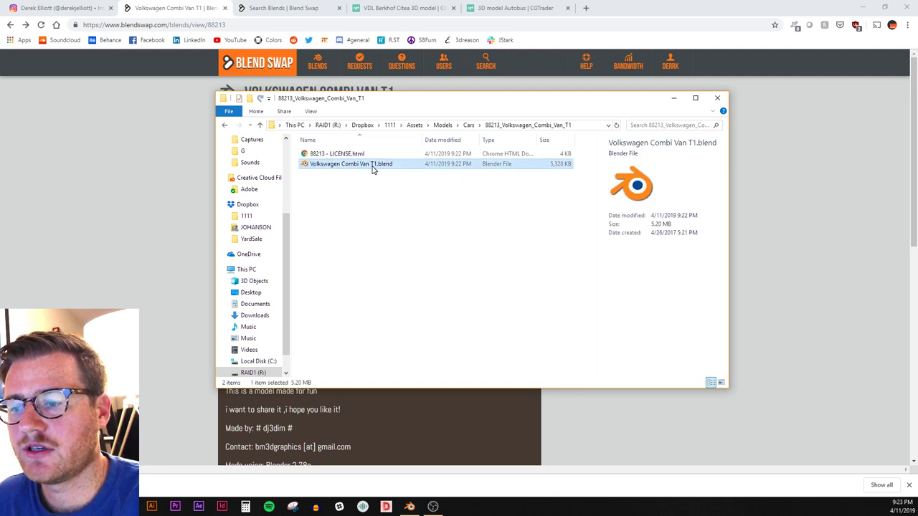
Switch to Blender and save the scene with the blue tarps.
left_click(409, 506)
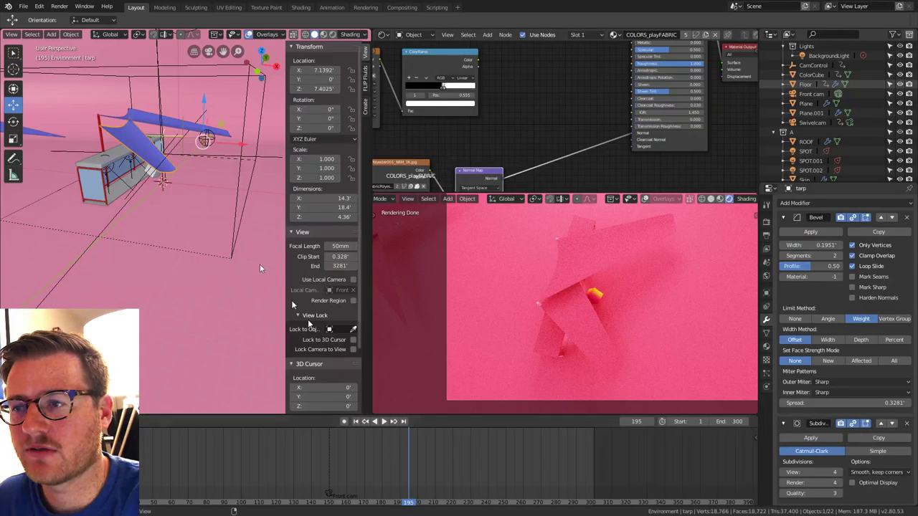
left_click(28, 8)
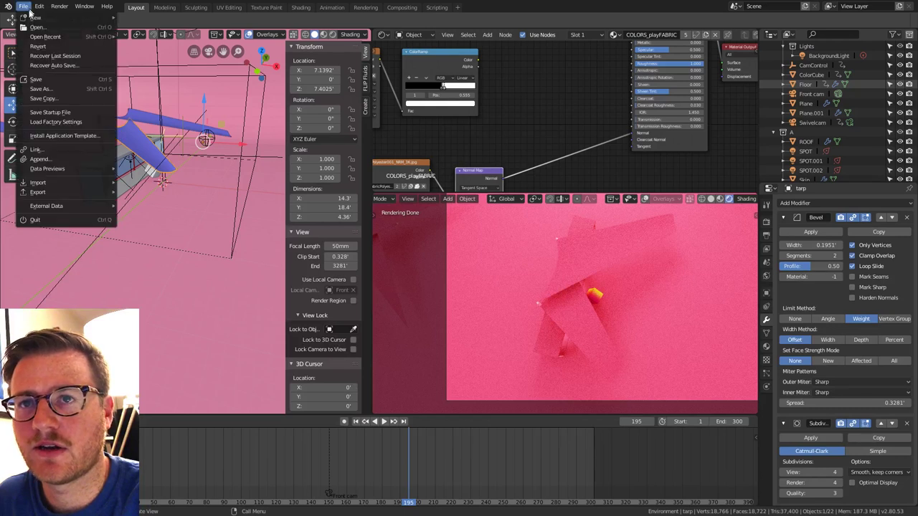
left_click(34, 77)
Start an Append and browse to Volkswagen Combi Van T1.blend in 1111\Assets\Models\Cars\88213_Volkswagen_Combi_Van_T1.
left_click(26, 7)
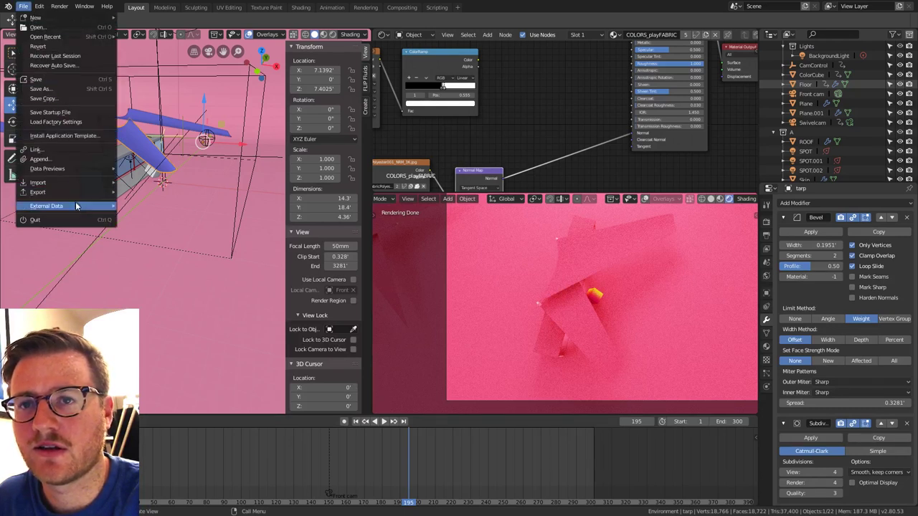
left_click(84, 159)
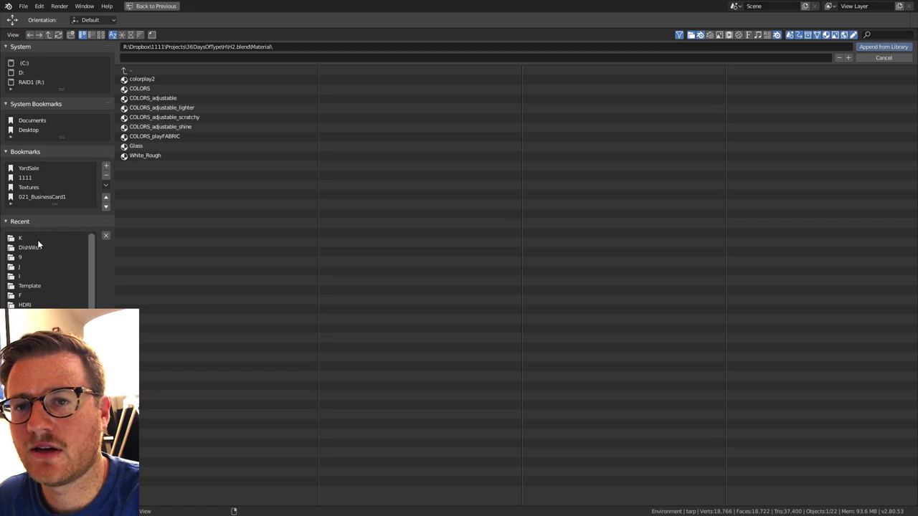
left_click(27, 177)
left_click(141, 89)
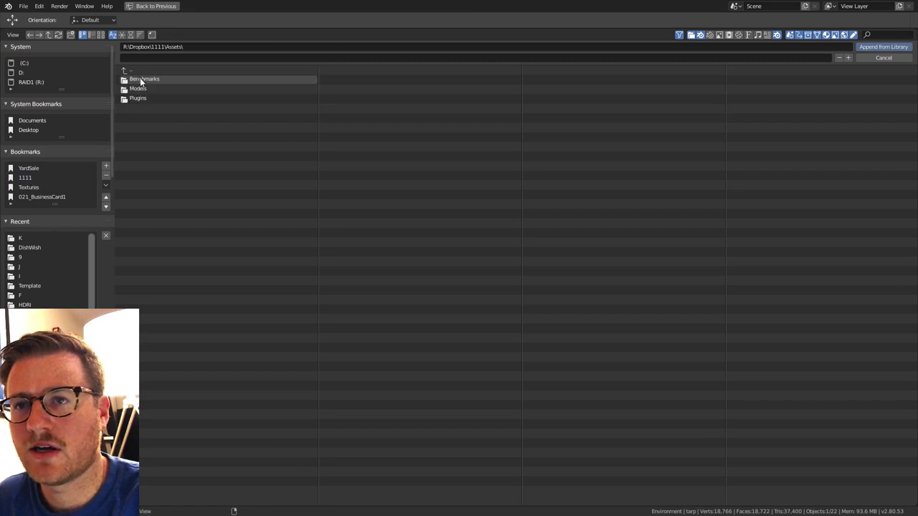
left_click(142, 88)
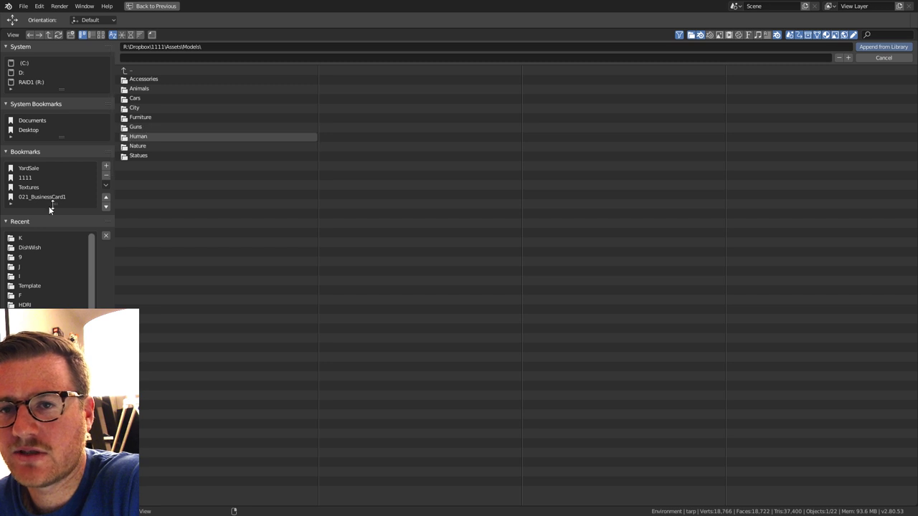
left_click(140, 98)
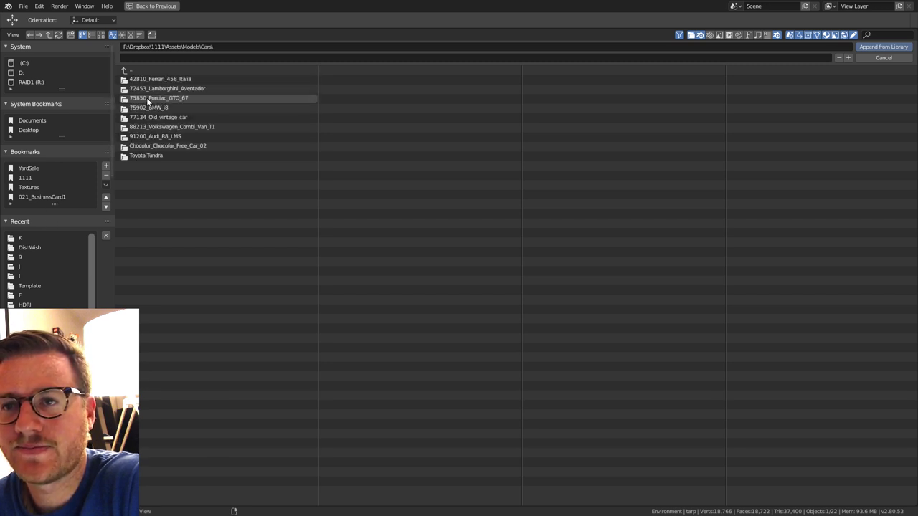
left_click(186, 126)
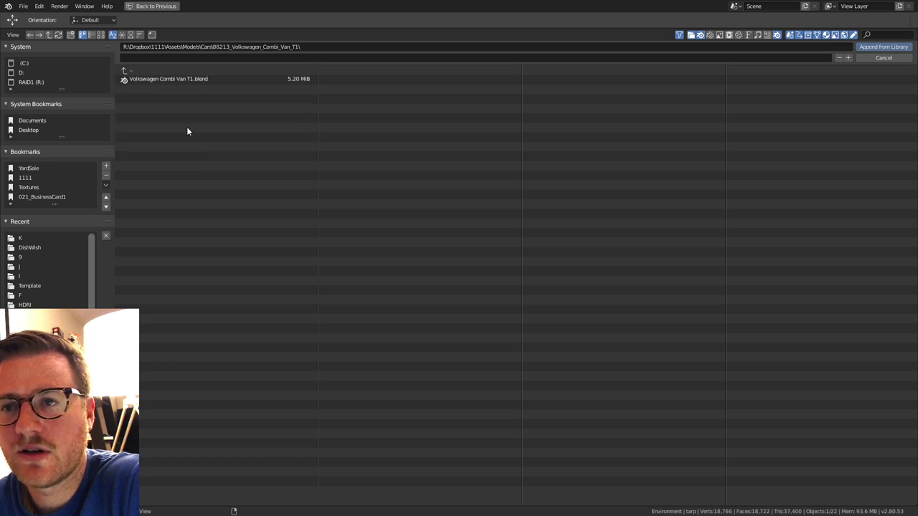
left_click(183, 84)
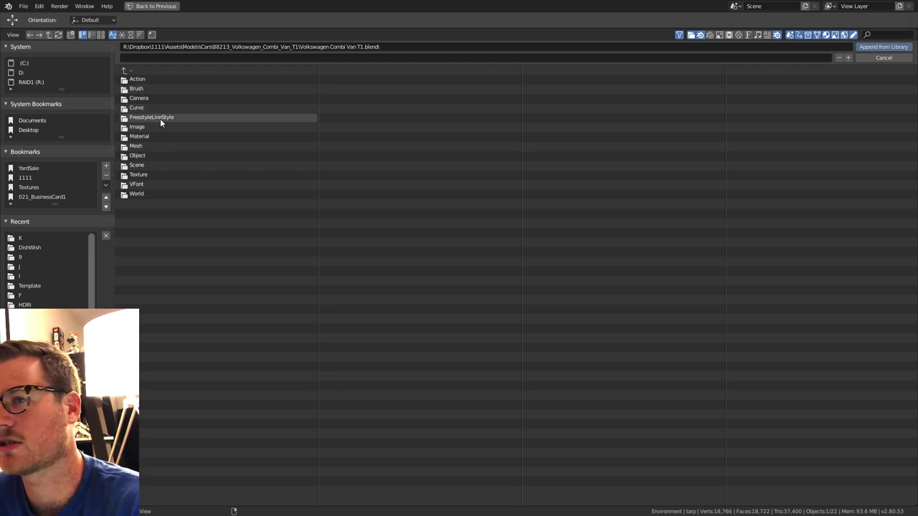
Look through the Object list of Volkswagen Combi Van T1.blend and cancel the append.
left_click(157, 155)
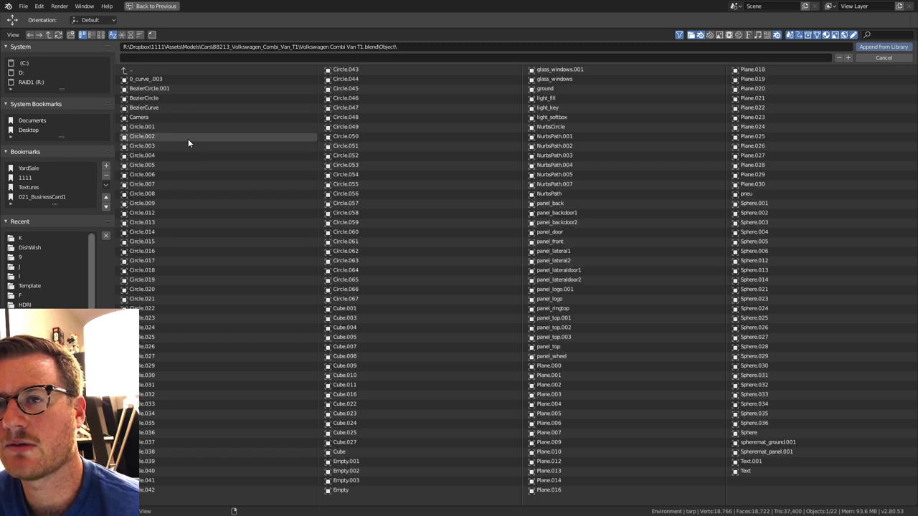
scroll(244, 115, "down", 1)
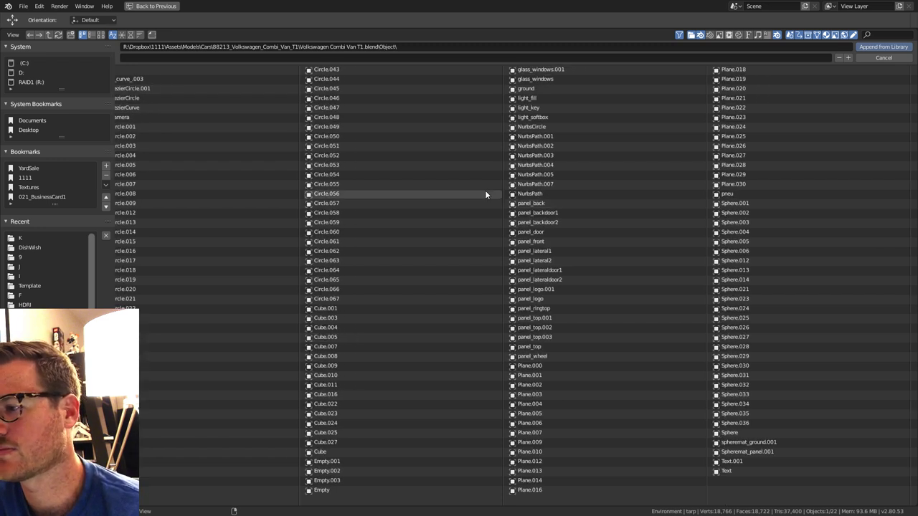
scroll(501, 171, "up", 1)
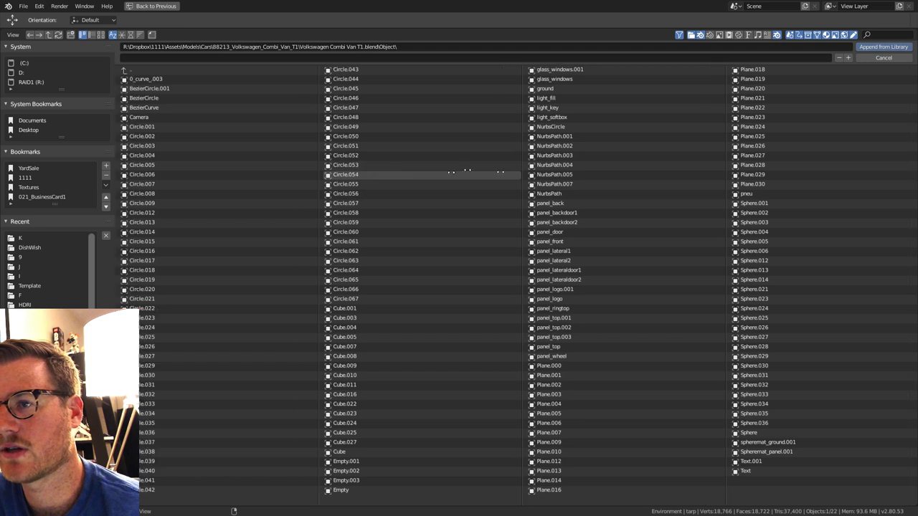
left_click(883, 57)
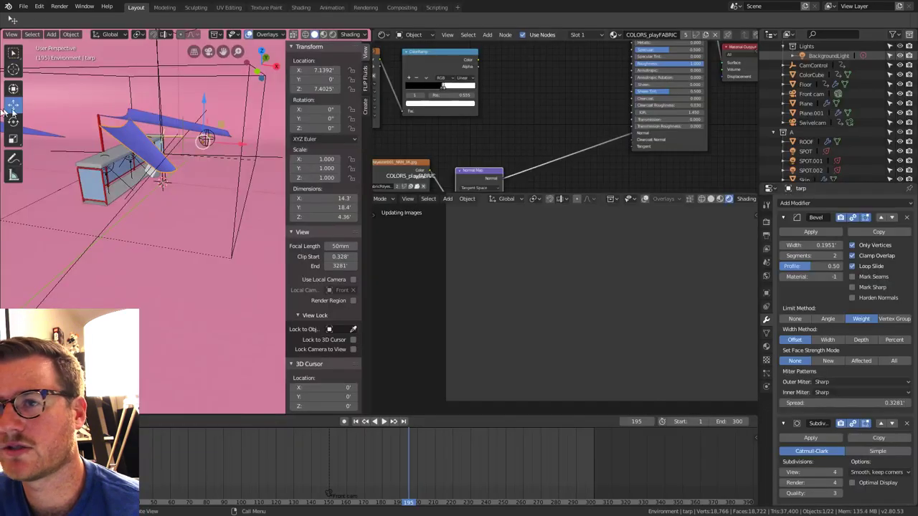
Save the scene with the blue tarps and create a new General file.
left_click(23, 7)
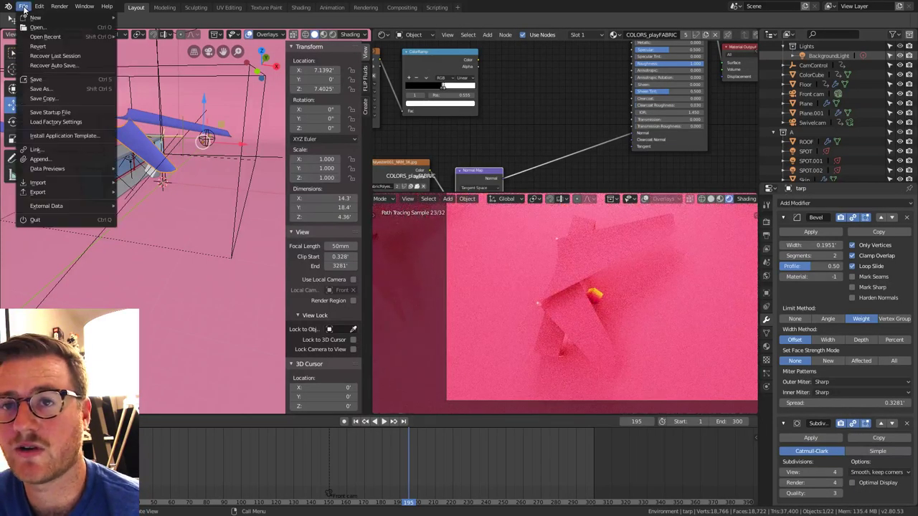
left_click(36, 80)
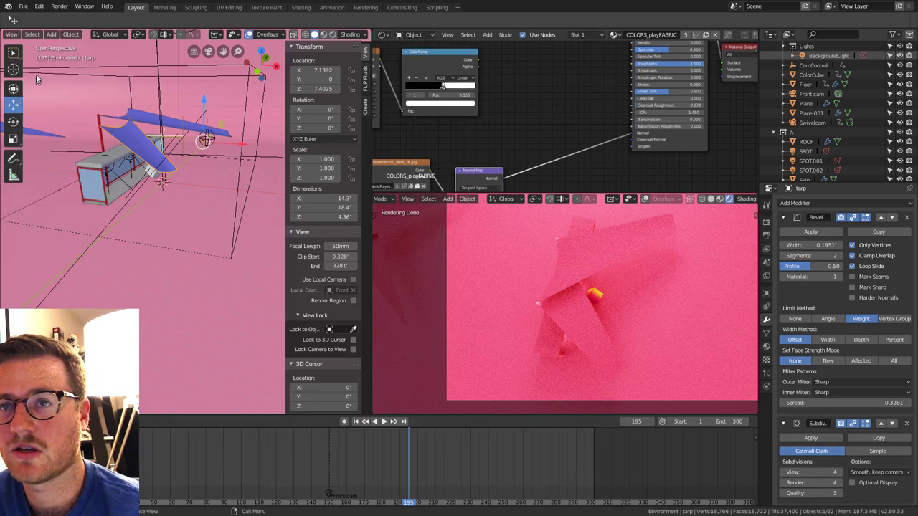
left_click(24, 7)
mouse_move(32, 22)
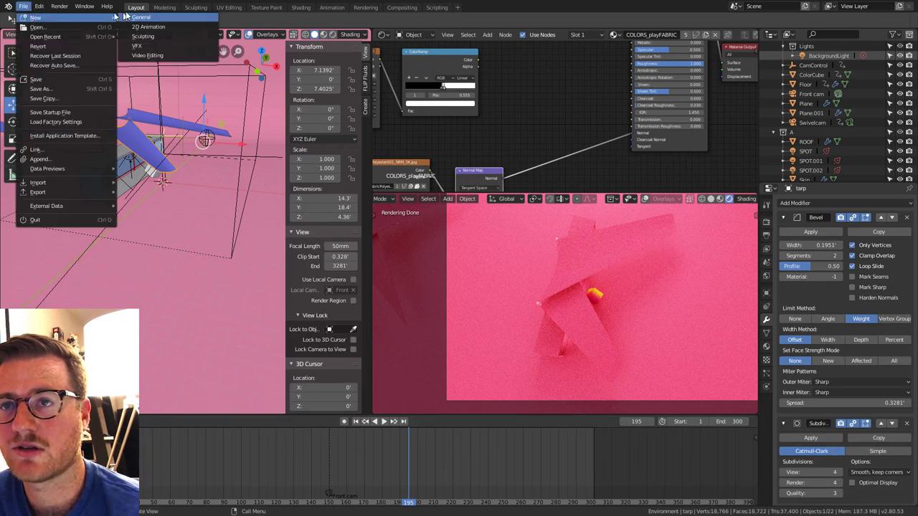
left_click(147, 16)
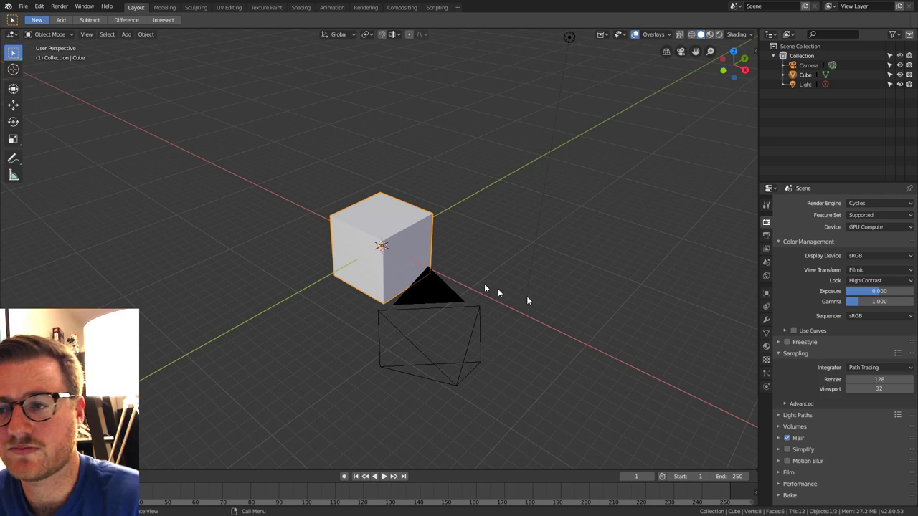
Delete all default objects from the new scene.
middle_click_drag(526, 295, 497, 279)
scroll(497, 279, "down", 2)
key("a")
key("Delete")
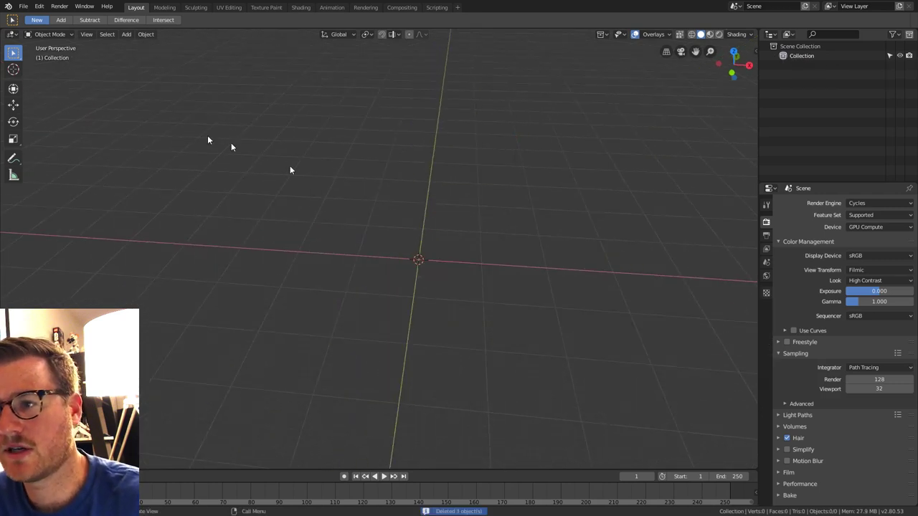
left_click(23, 6)
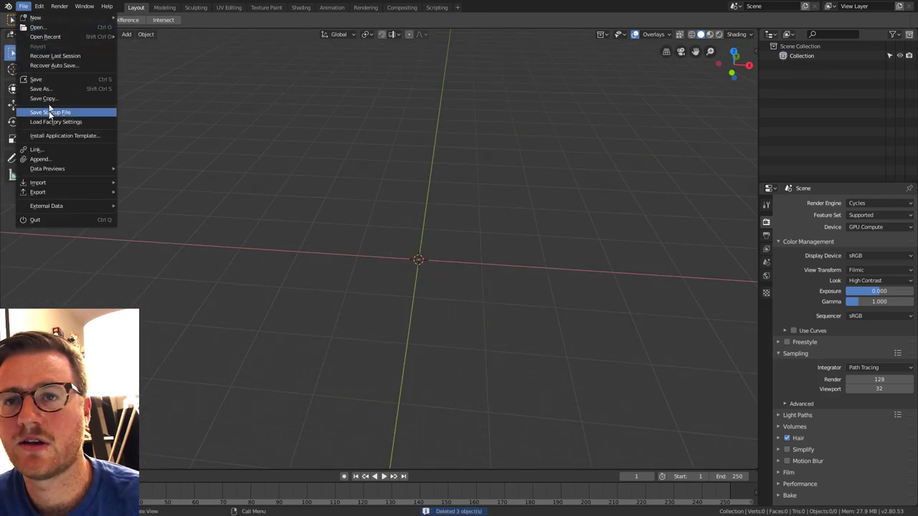
left_click(39, 158)
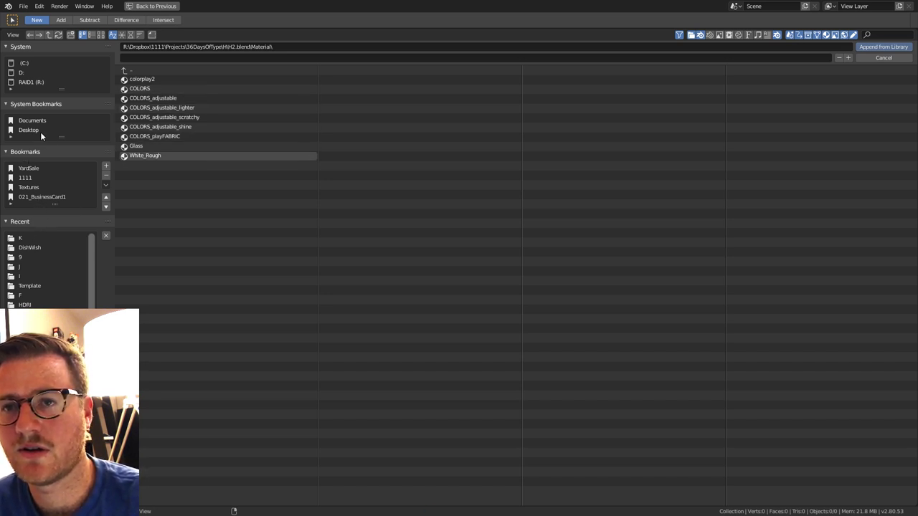
left_click(39, 178)
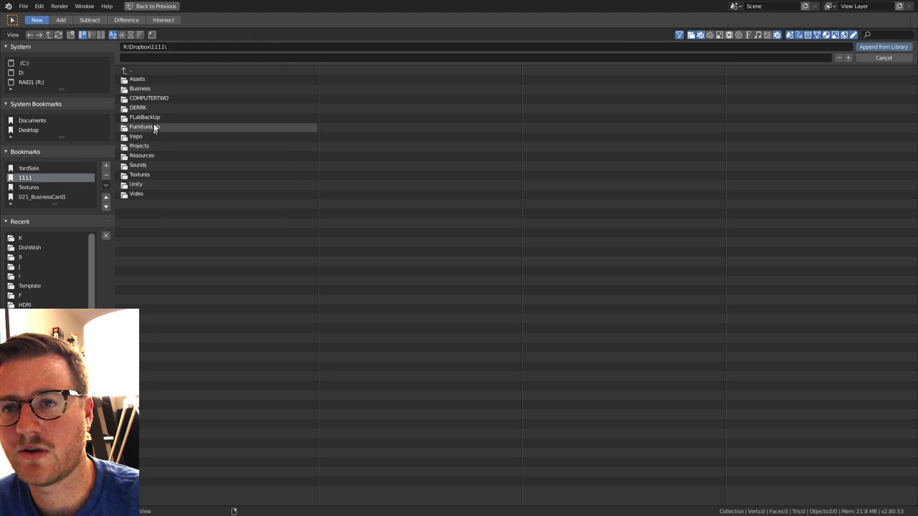
double_click(151, 80)
double_click(146, 89)
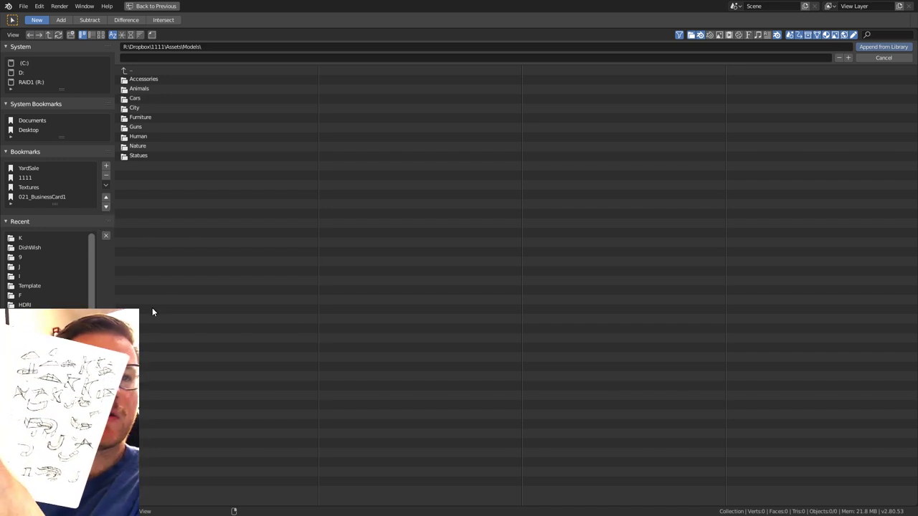
left_click_drag(147, 310, 156, 297)
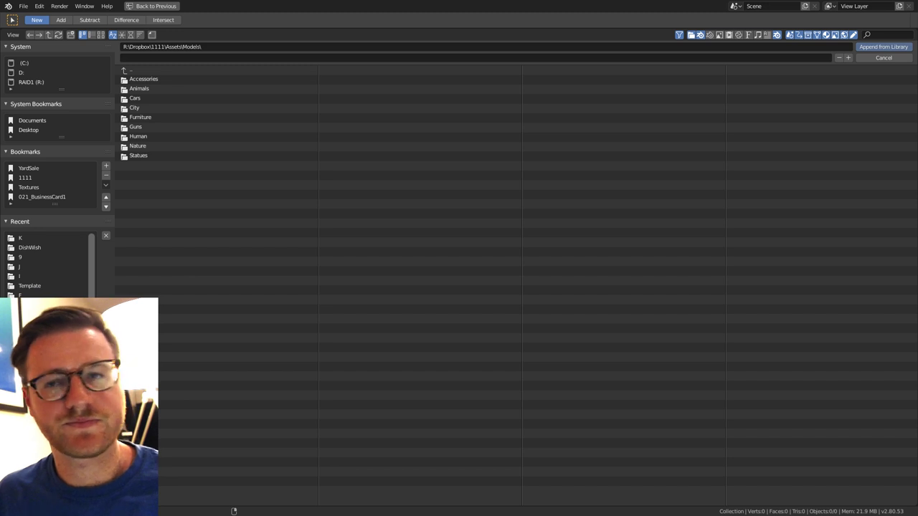
left_click(149, 98)
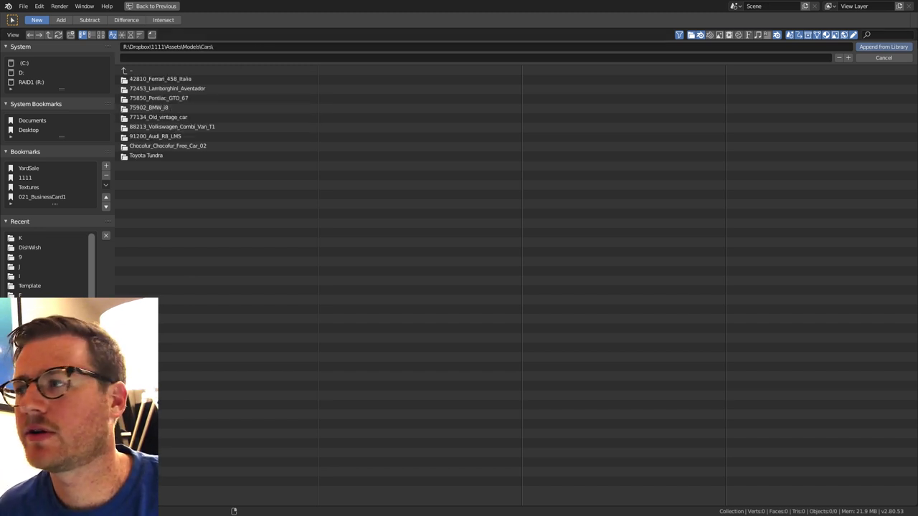
left_click(883, 57)
Open Volkswagen Combi Van T1.blend from 1111\Assets\Models\Cars\88213_Volkswagen_Combi_Van_T1.
left_click(25, 8)
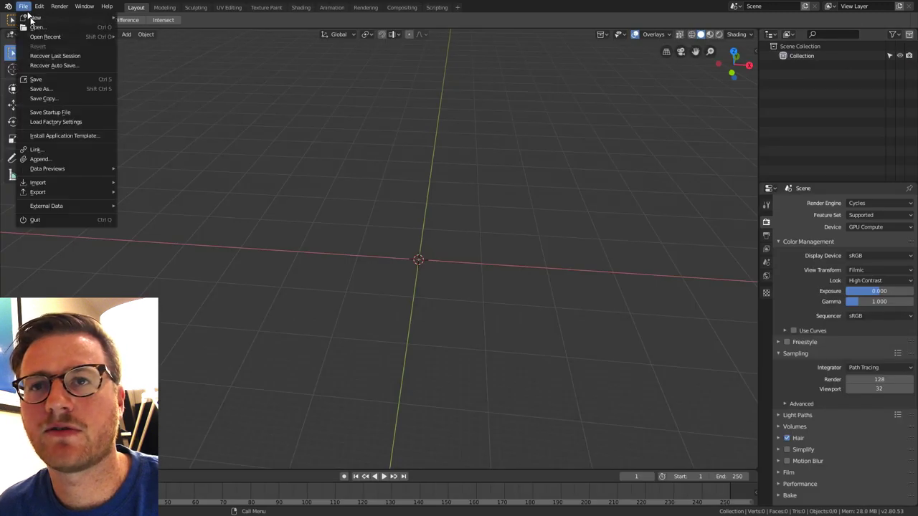
left_click(38, 27)
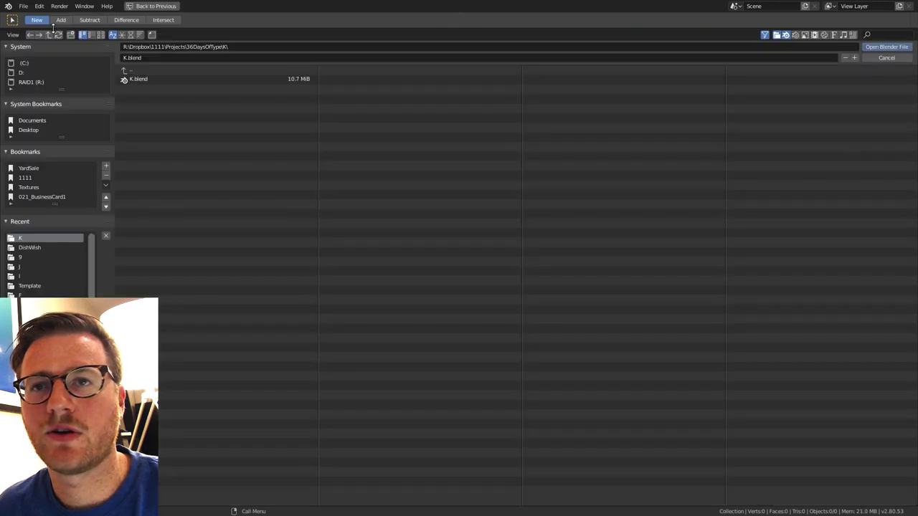
left_click(30, 172)
left_click(33, 178)
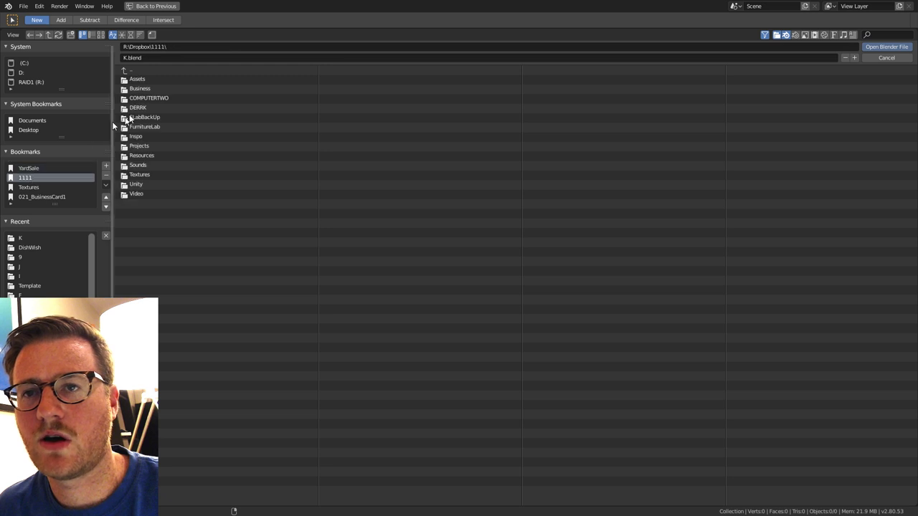
left_click(136, 79)
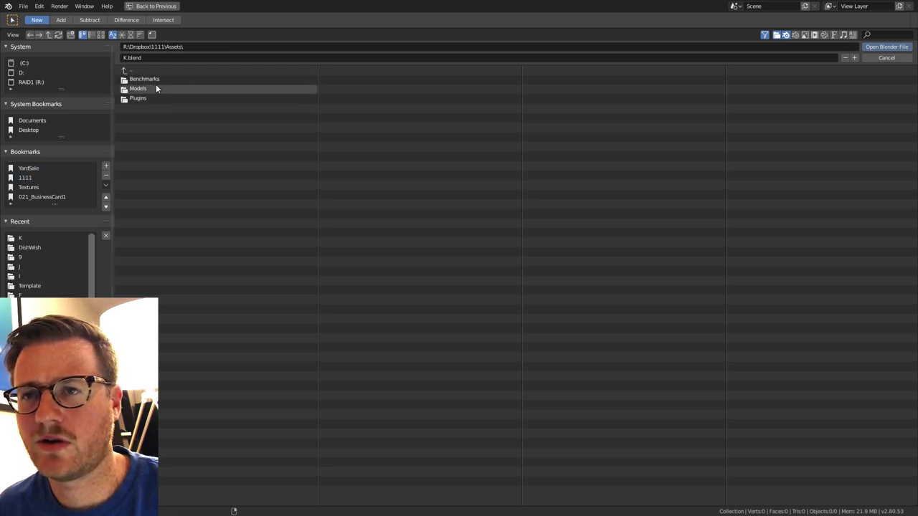
left_click(156, 84)
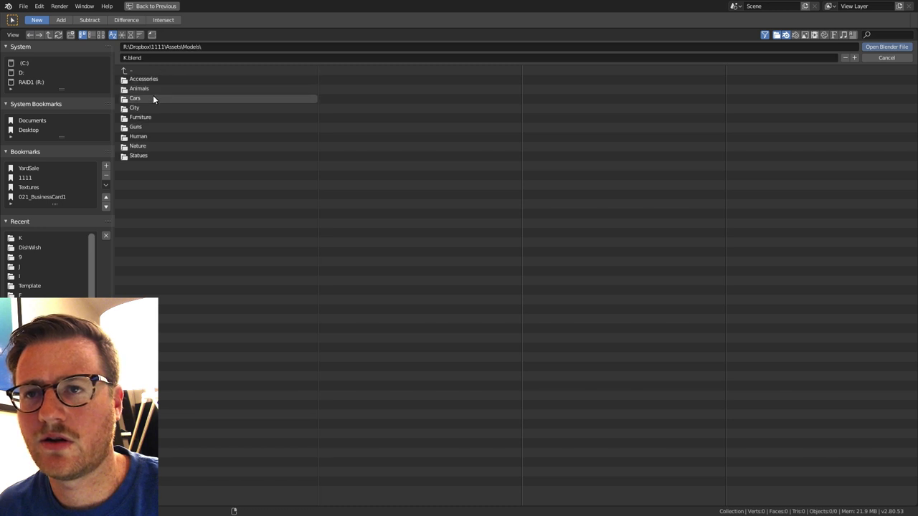
left_click(153, 98)
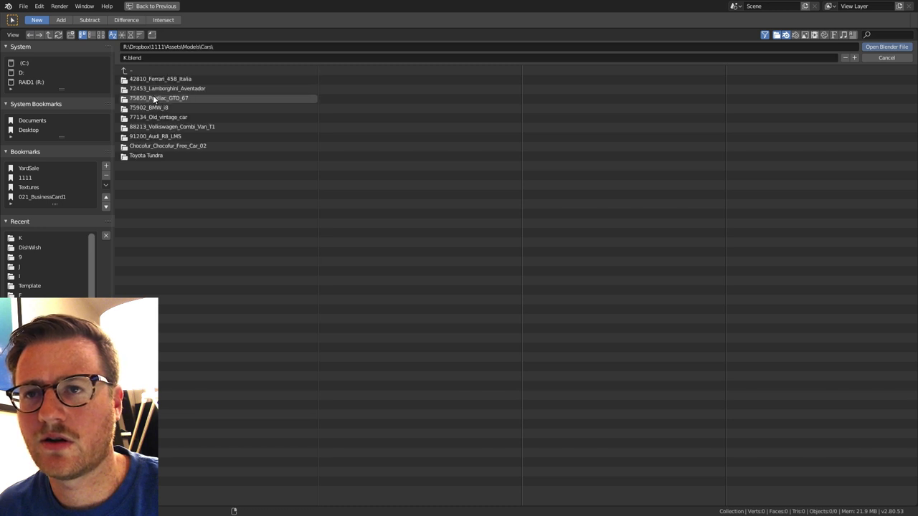
left_click(179, 125)
left_click(188, 79)
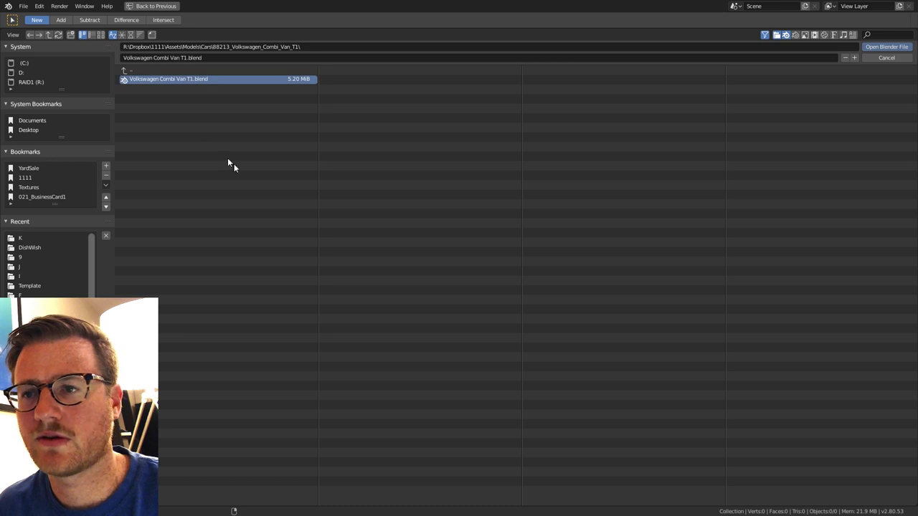
key("Return")
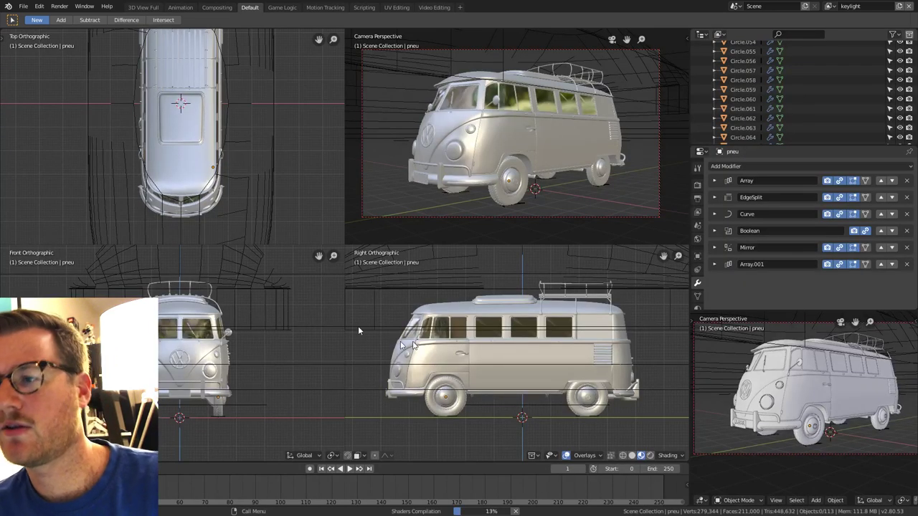
Check how the van model is split into objects by picking the surrounding light mesh and front body parts, cancelling any move.
scroll(393, 228, "down", 2)
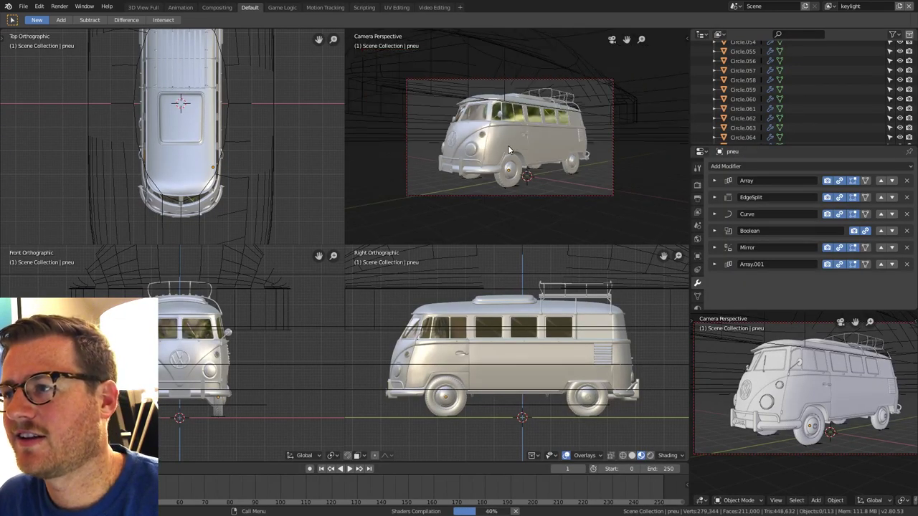
middle_click_drag(393, 229, 509, 130)
left_click(563, 142)
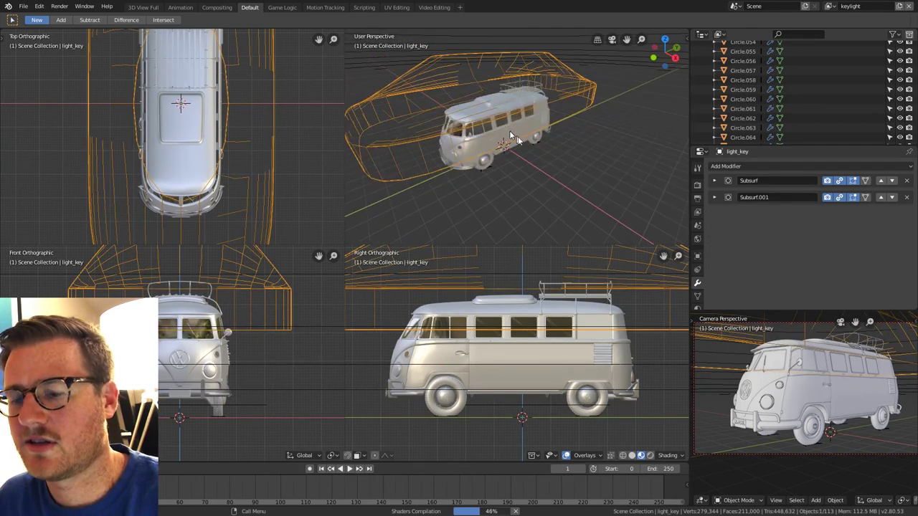
key("g")
right_click(508, 144)
left_click(485, 162)
scroll(485, 162, "up", 3)
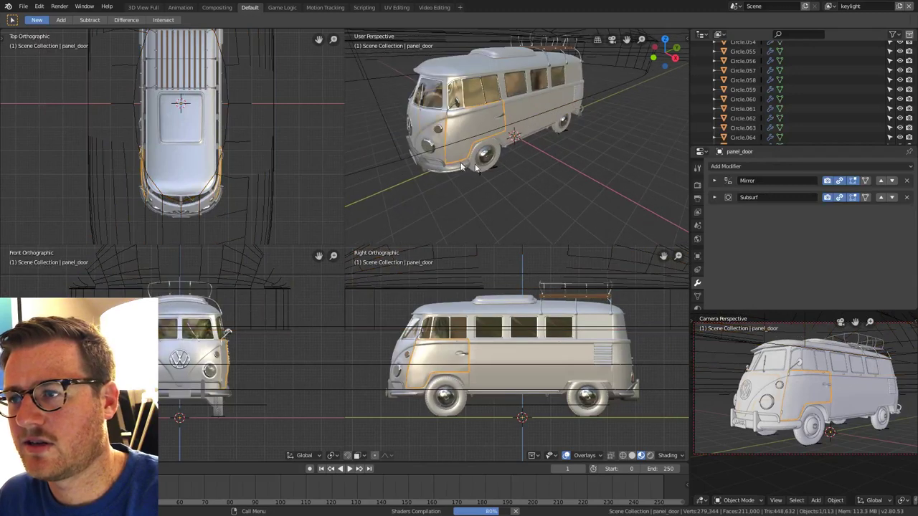
left_click(462, 171)
key("g")
right_click(432, 179)
Select the van's tires and examine a tire up close, as well as the vehicle's front and roof.
middle_click_drag(495, 185, 523, 177)
scroll(492, 179, "up", 2)
left_click(493, 178)
key("alt+z")
scroll(523, 177, "up", 5)
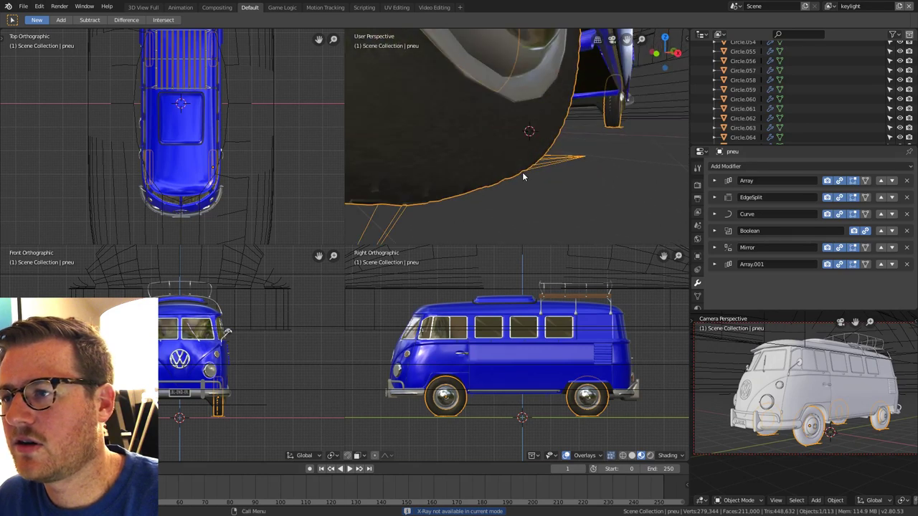
scroll(523, 177, "down", 1)
middle_click_drag(408, 127, 638, 215)
scroll(410, 151, "down", 4)
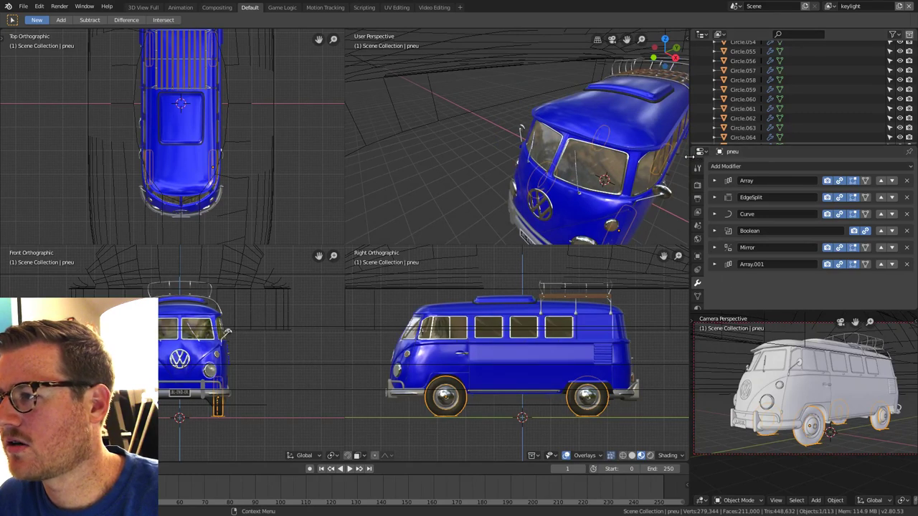
Widen the outliner and properties area, and examine the van together with the ground object that surrounds it.
left_click_drag(693, 155, 592, 151)
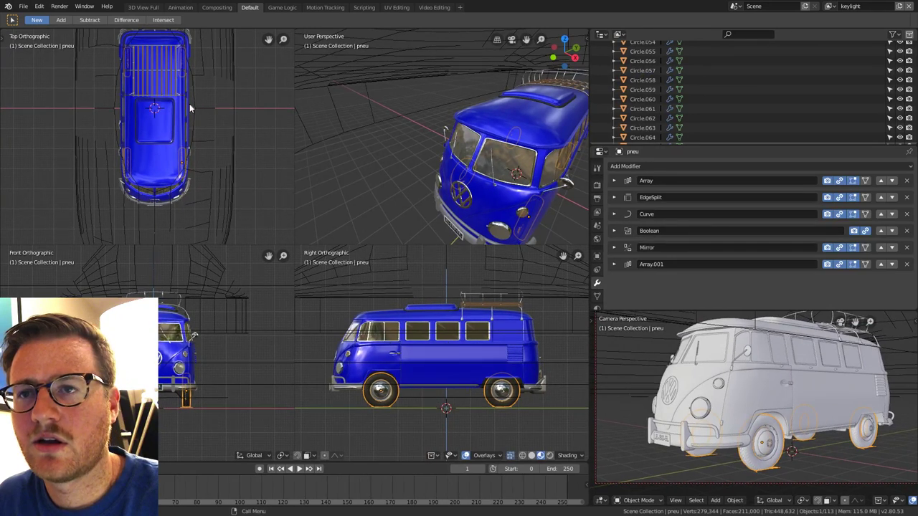
scroll(190, 108, "down", 4)
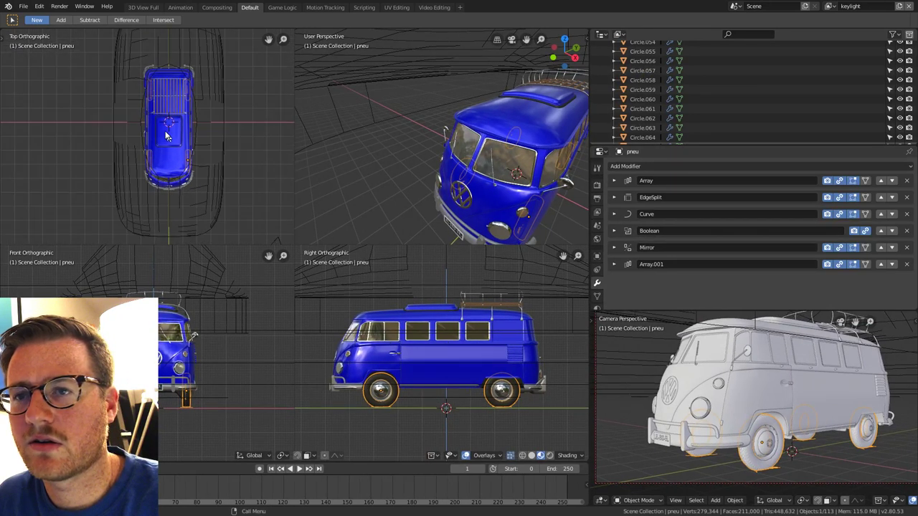
middle_click_drag(333, 164, 514, 144)
scroll(426, 301, "up", 1)
scroll(513, 144, "up", 1)
left_click(566, 137)
scroll(566, 137, "down", 5)
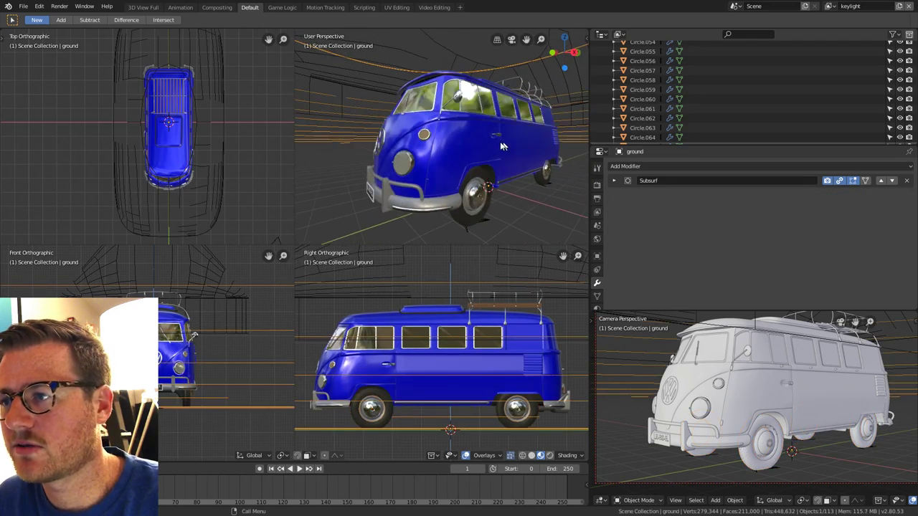
scroll(692, 86, "down", 2)
scroll(644, 87, "up", 9)
middle_click_drag(570, 118, 529, 133)
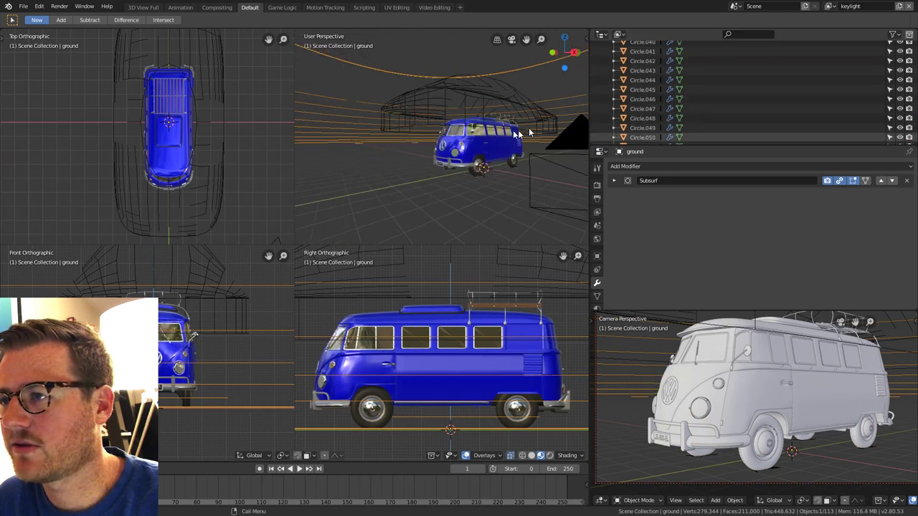
Select the van's tires and switch the four main viewports to wireframe shading.
left_click(480, 135)
scroll(482, 144, "up", 3)
left_click(480, 156)
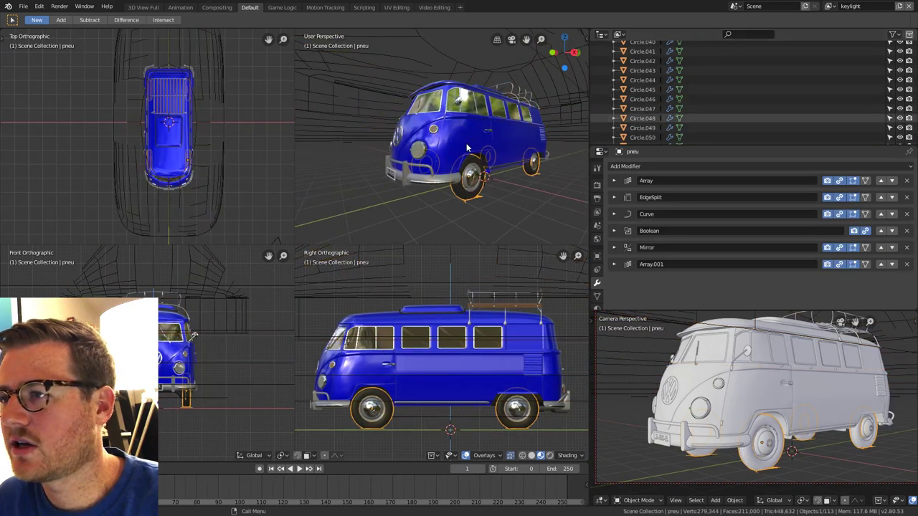
key("alt+z")
key("z")
left_click(382, 142)
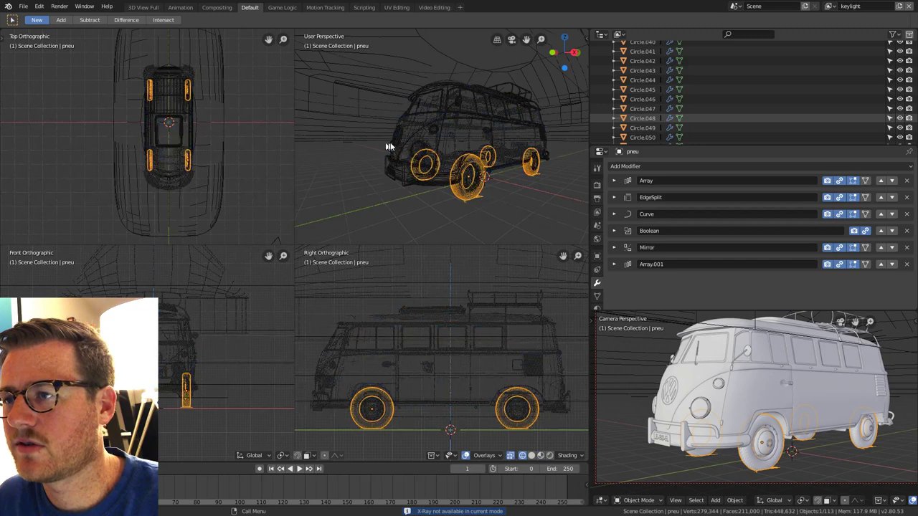
Select every object in the van file, including the surrounding lights, ground and camera.
left_click(435, 148)
right_click(429, 151)
key("a")
scroll(488, 147, "down", 5)
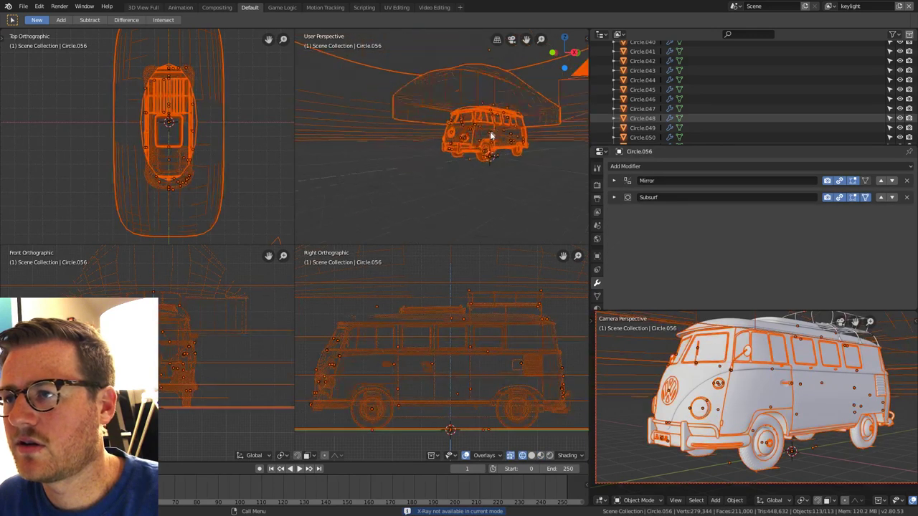
Delete the camera, the surrounding ground object and the large curved shell enclosing the van.
scroll(481, 165, "down", 5)
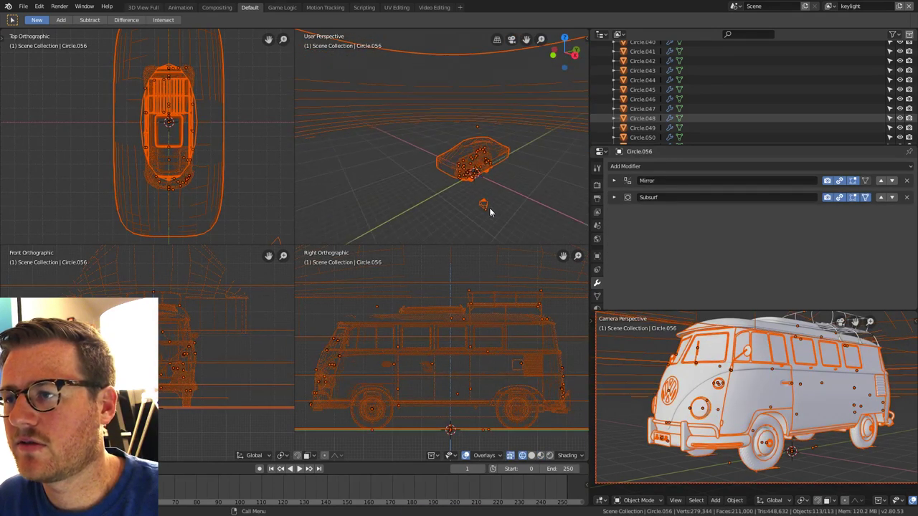
right_click(485, 206)
key("x")
left_click(485, 206)
right_click(521, 76)
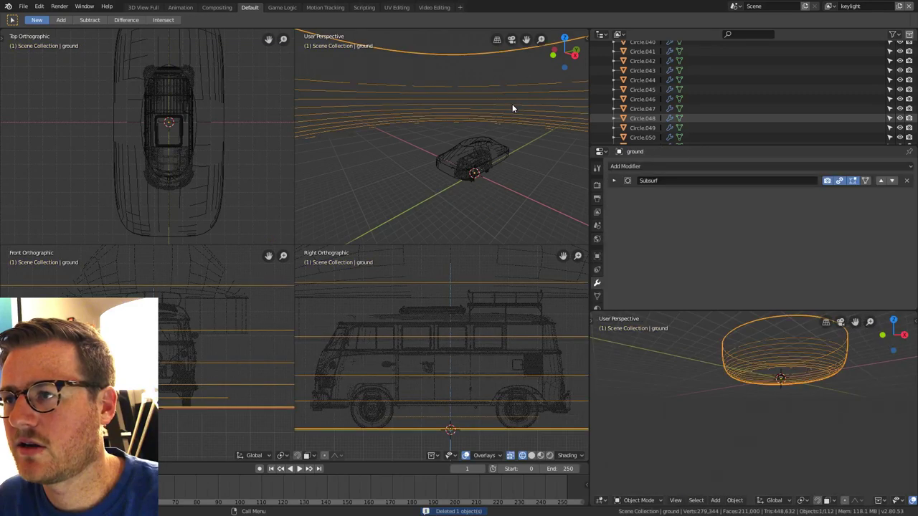
key("x")
left_click(512, 104)
right_click(492, 142)
key("x")
left_click(489, 142)
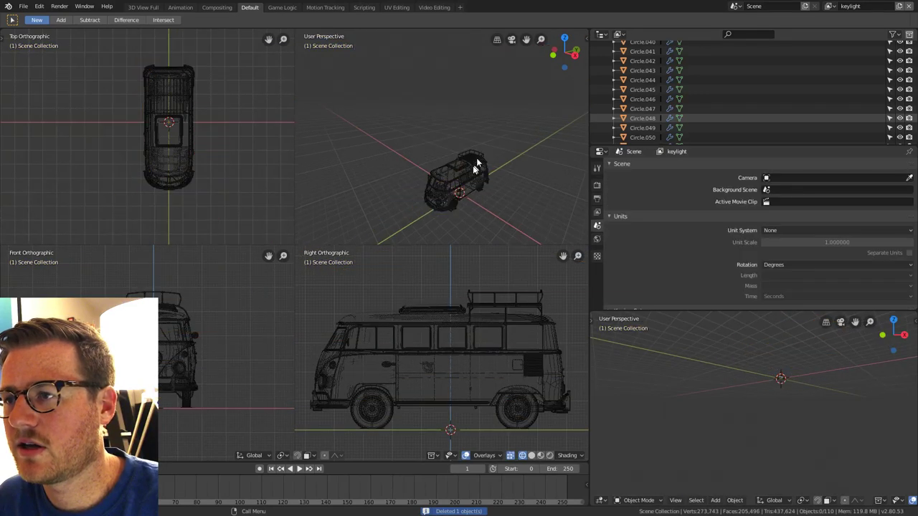
Select the van's tires and examine their mesh in Edit Mode around the front wheel.
scroll(465, 180, "up", 4)
middle_click_drag(464, 180, 415, 98, "shift")
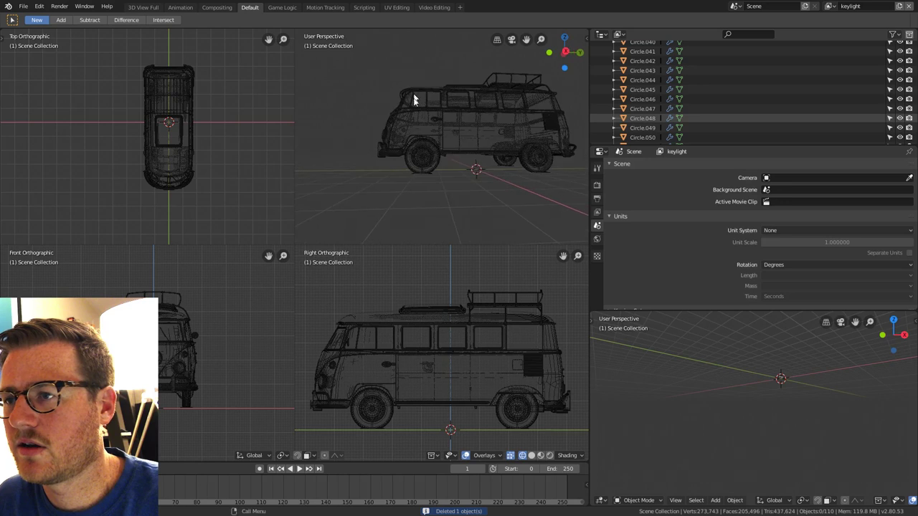
scroll(428, 173, "up", 3)
right_click(428, 173)
middle_click_drag(429, 174, 456, 209)
scroll(457, 209, "up", 3)
key("Tab")
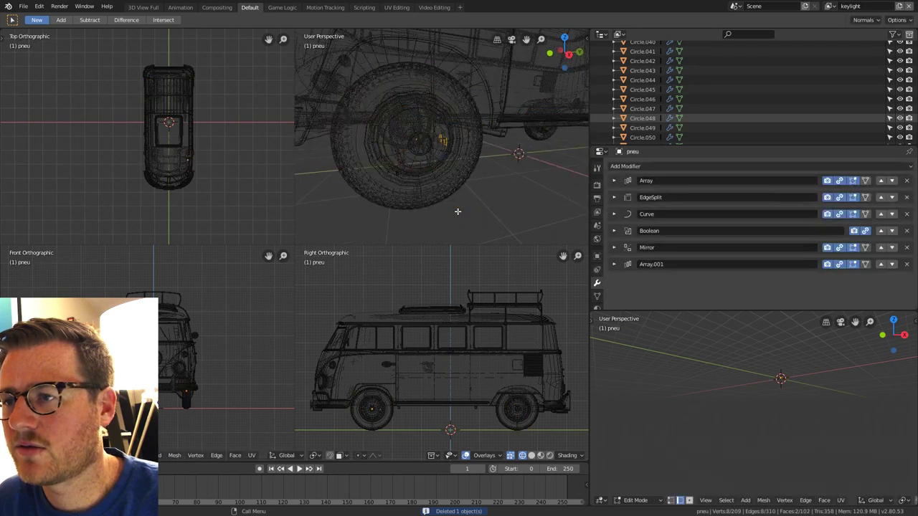
scroll(458, 211, "up", 2)
key("Tab")
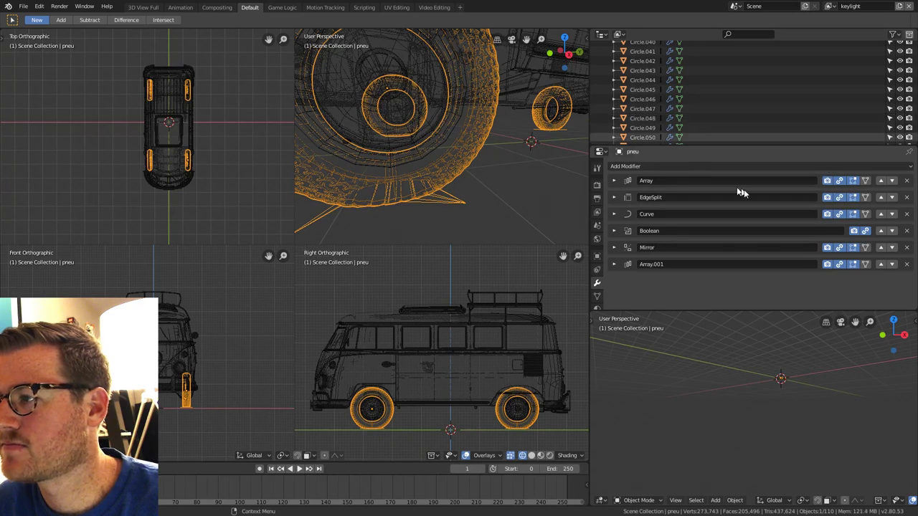
Turn off the viewport display of the tires' Boolean modifier.
left_click(828, 265)
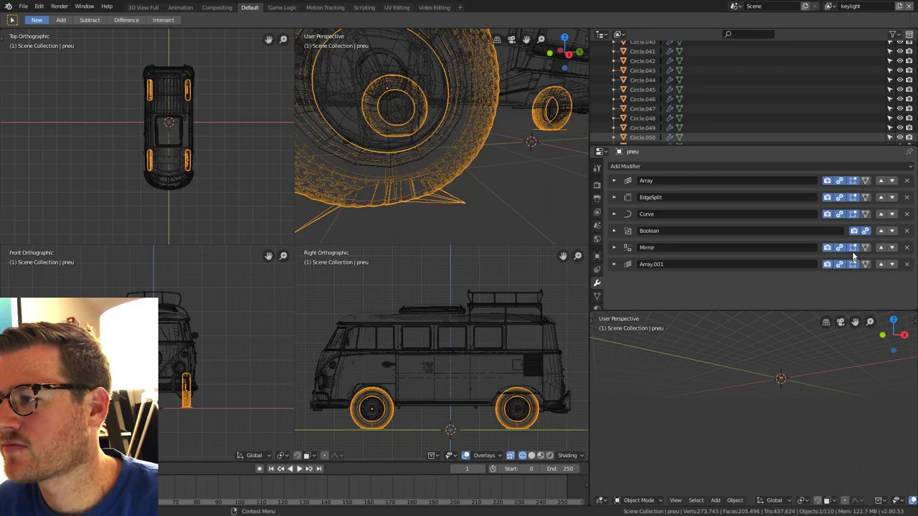
left_click(853, 248)
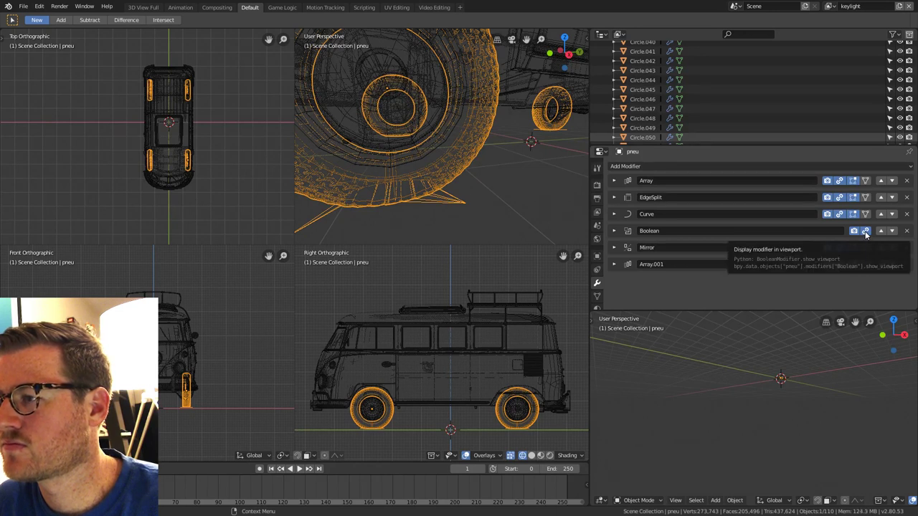
left_click(866, 231)
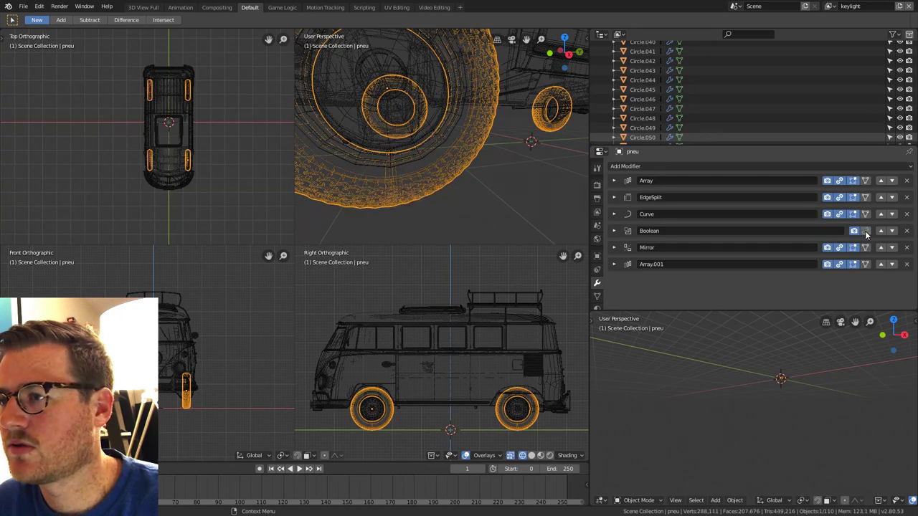
Expand the tires' Boolean modifier settings and search the outliner for its cutter object, Cube.001.
left_click(615, 230)
scroll(617, 229, "down", 1)
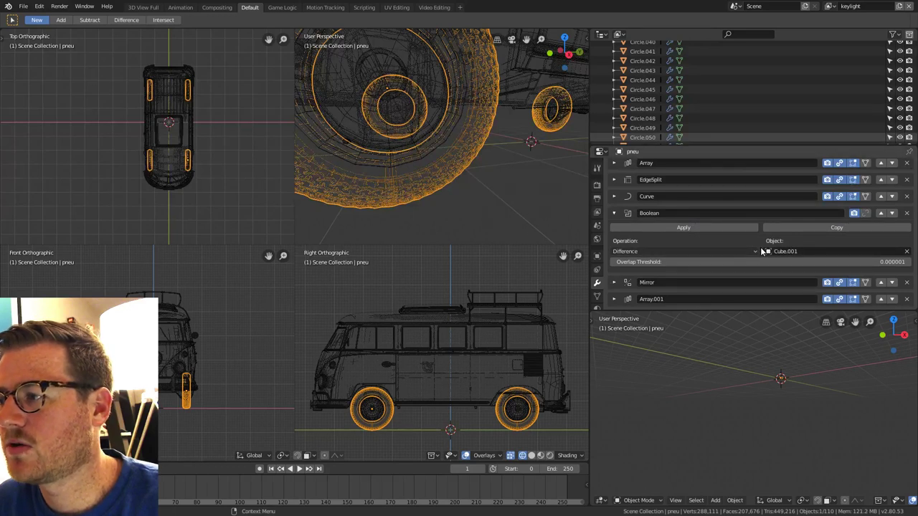
scroll(721, 108, "up", 10)
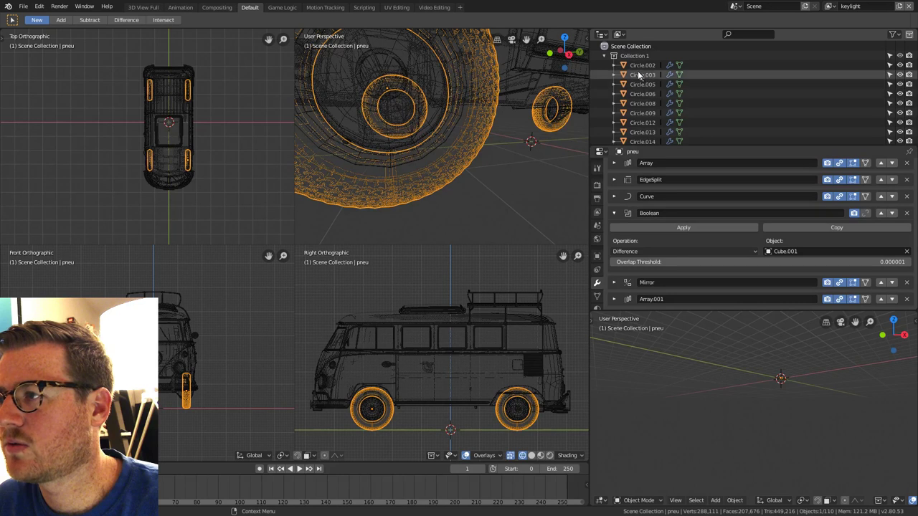
scroll(640, 74, "down", 4)
scroll(648, 77, "down", 8)
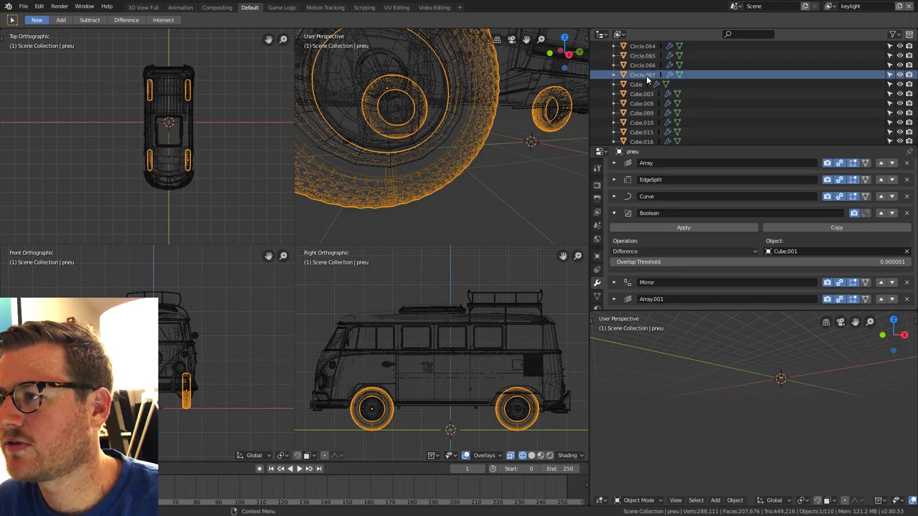
left_click(647, 74)
scroll(649, 125, "down", 6)
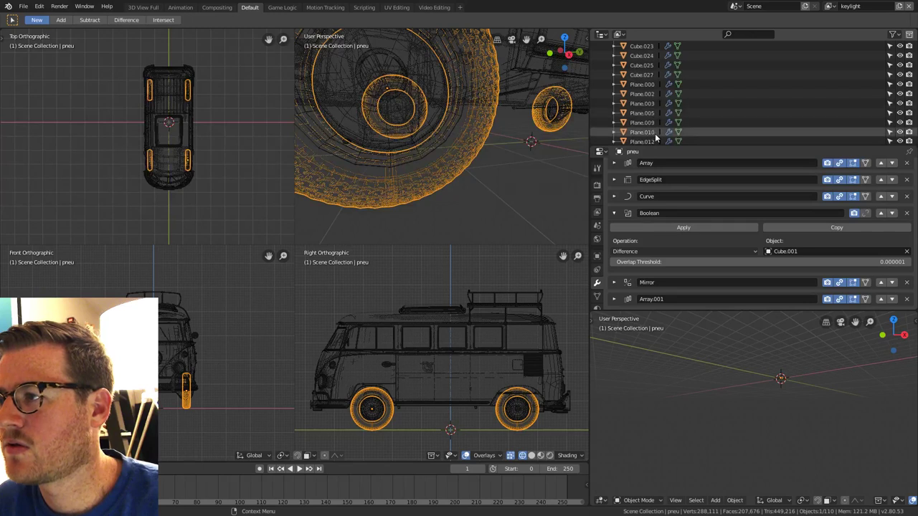
scroll(655, 122, "up", 2)
scroll(654, 102, "up", 2)
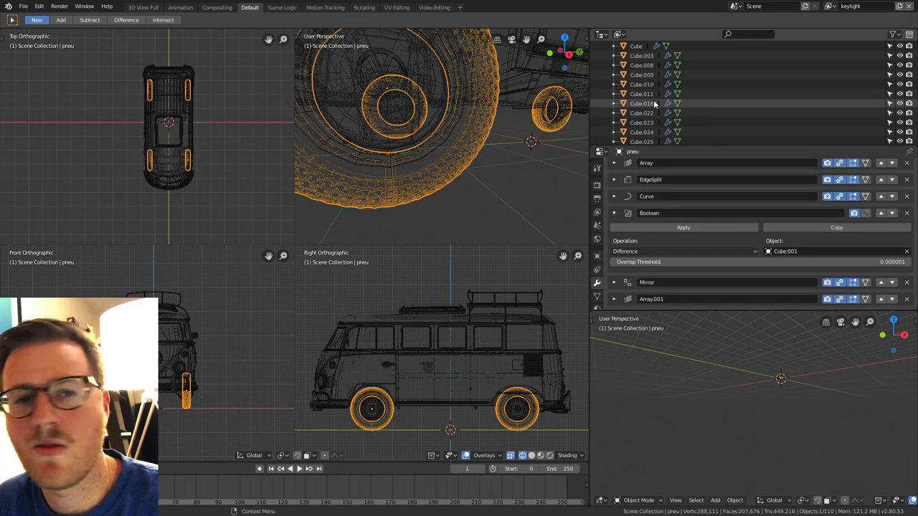
scroll(654, 104, "down", 10)
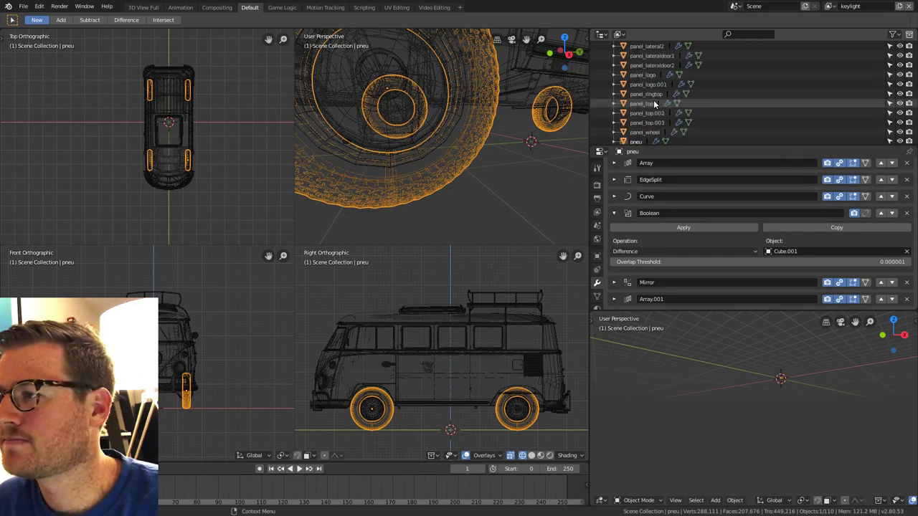
scroll(653, 100, "down", 2)
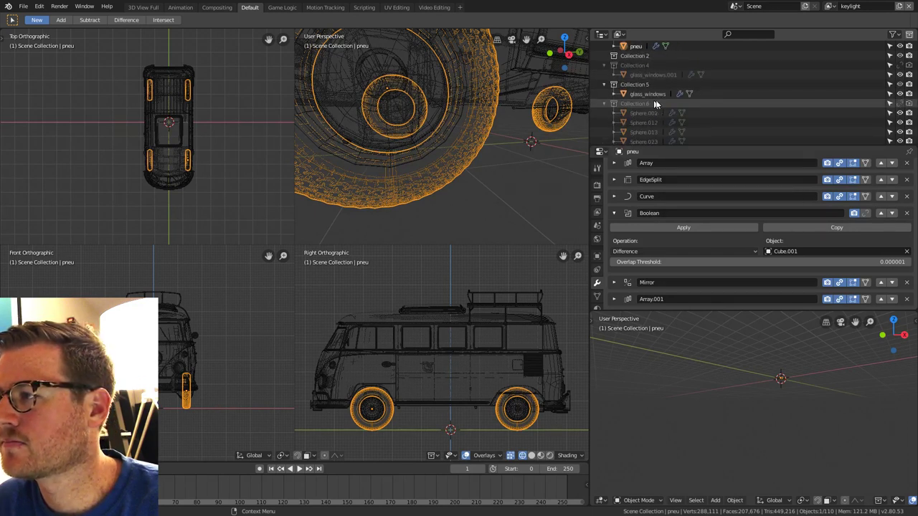
scroll(655, 98, "down", 6)
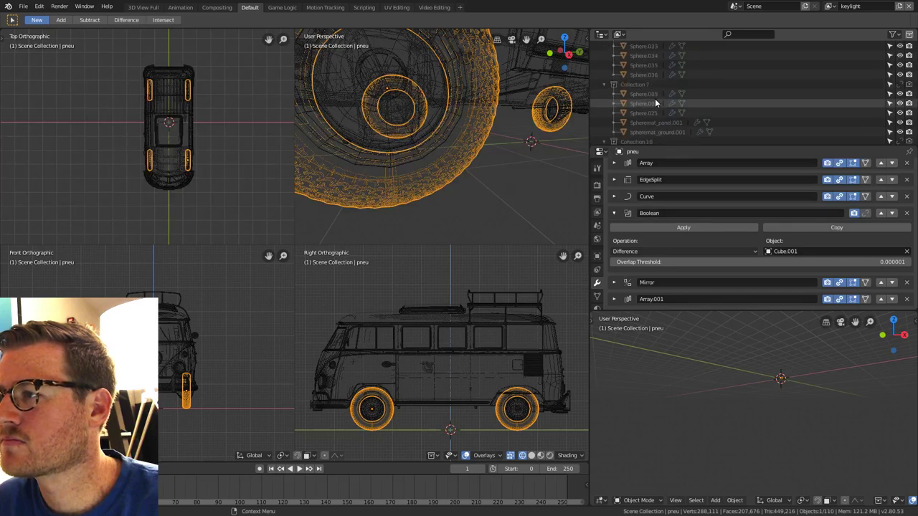
scroll(655, 99, "up", 6)
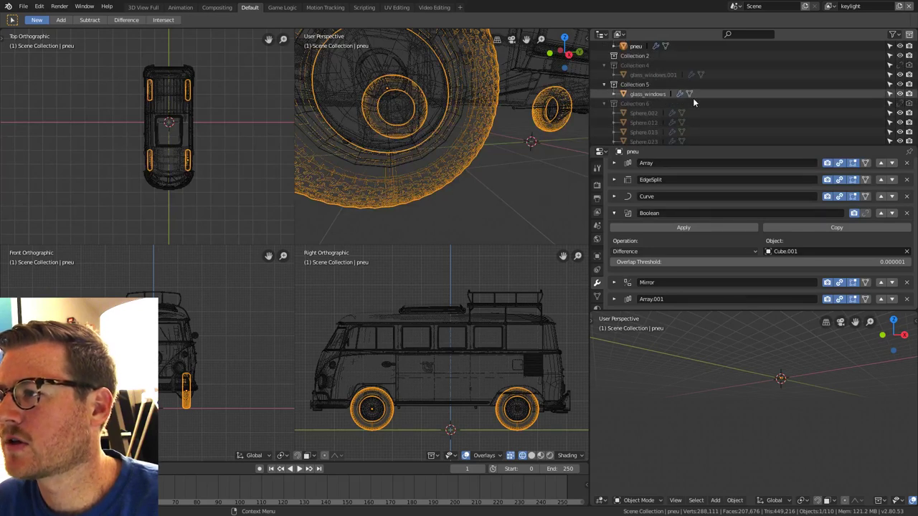
scroll(667, 97, "down", 10)
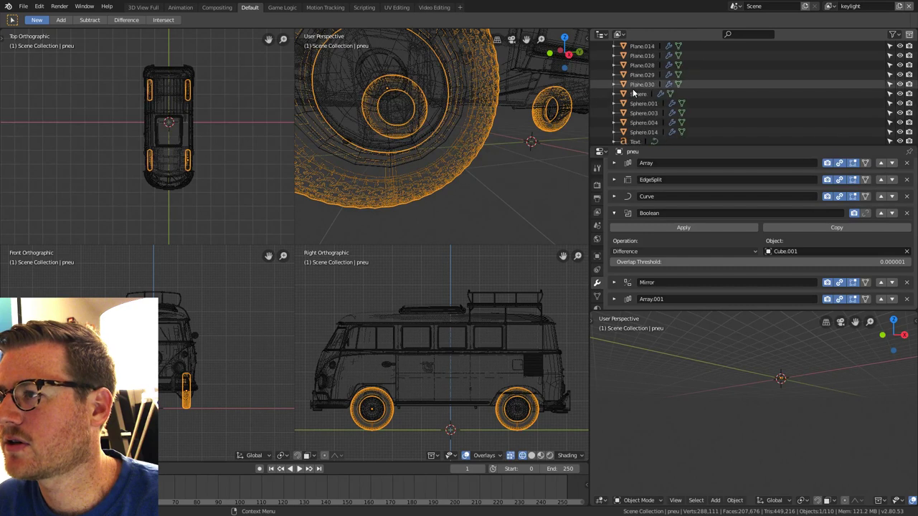
Select all objects in Collection 1 and try to move them in the top view.
scroll(634, 91, "up", 15)
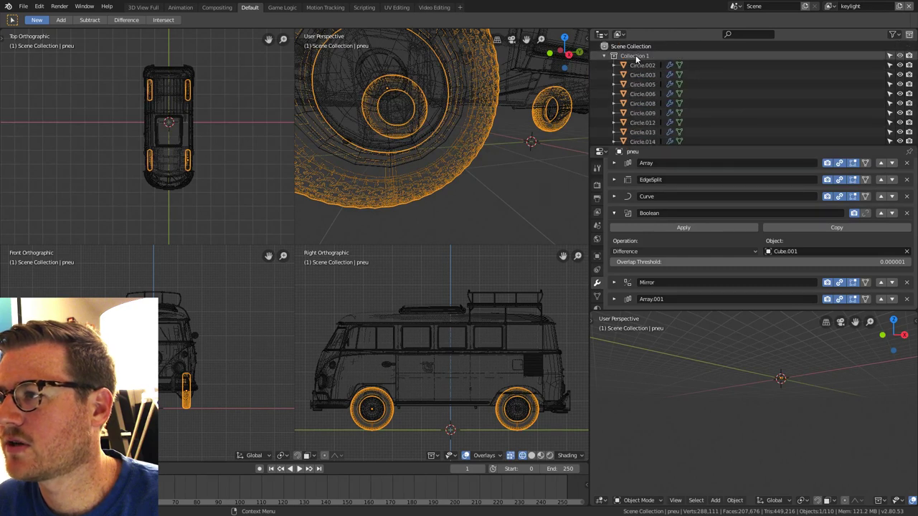
left_click(634, 56)
right_click(634, 56)
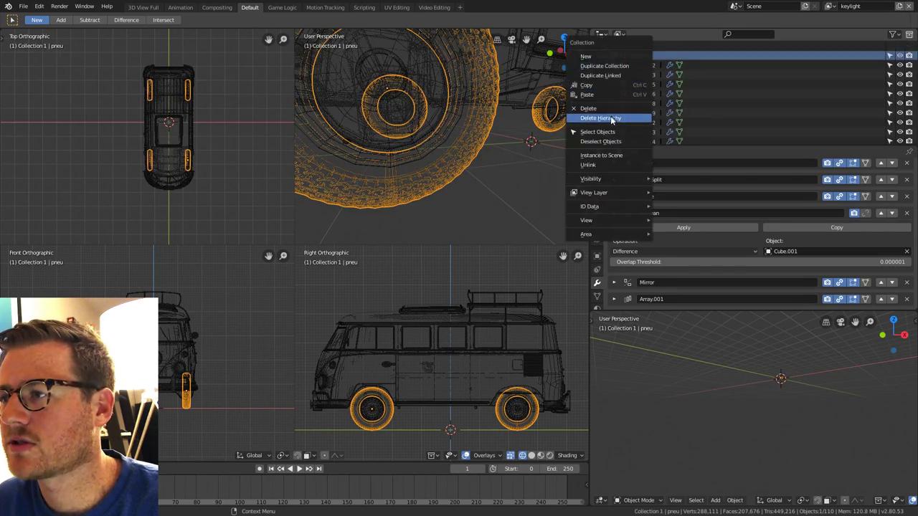
left_click(601, 132)
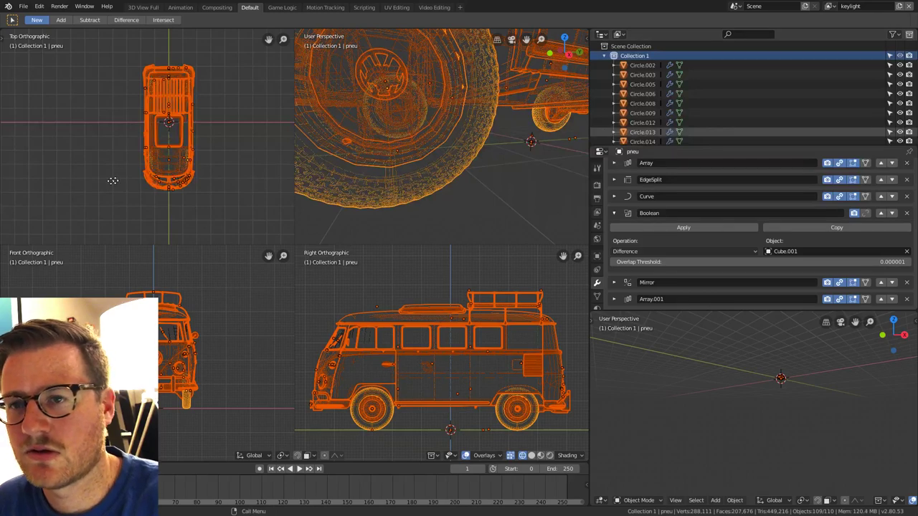
key("s")
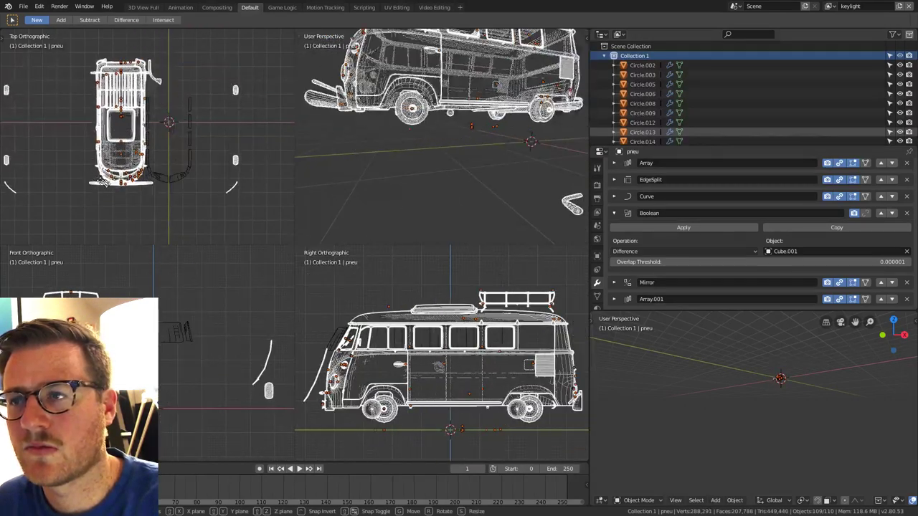
left_click(200, 148)
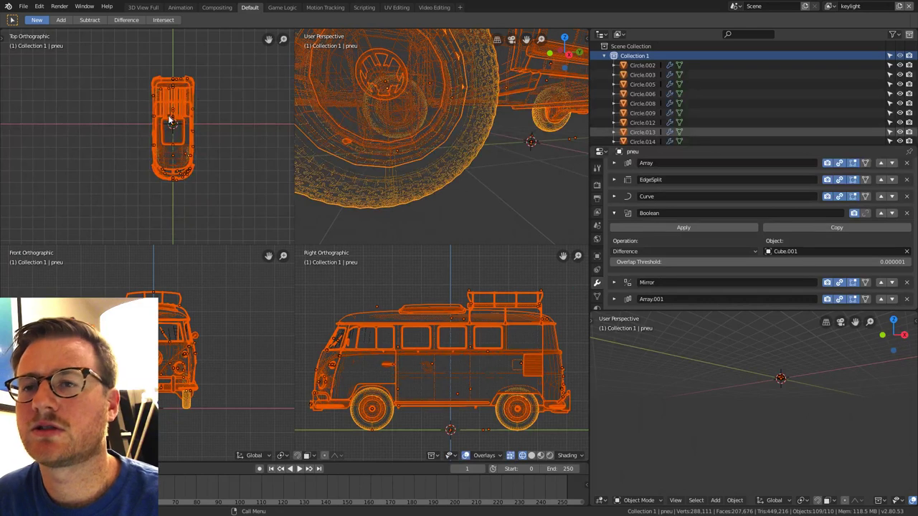
Select the logo on the van's front, then look through the outliner's remaining collections, including the hidden ones.
scroll(162, 126, "up", 2)
left_click(182, 200)
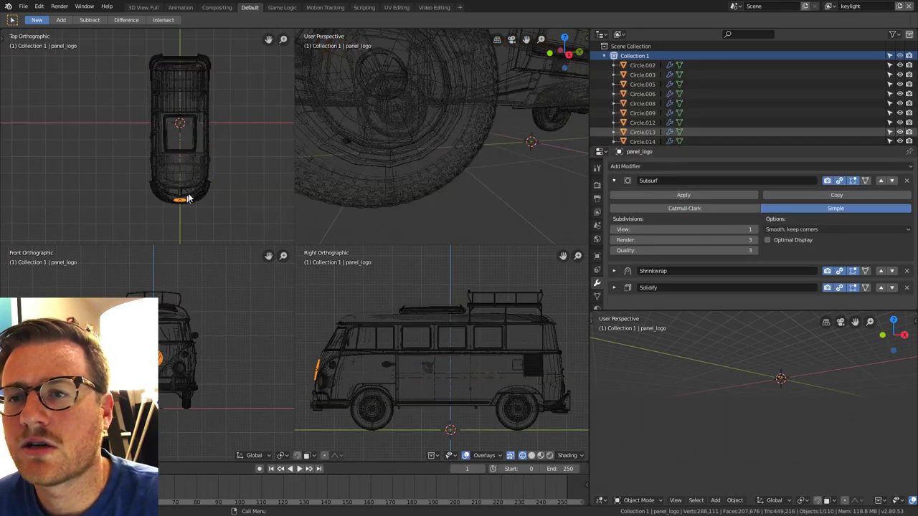
scroll(188, 199, "down", 2)
scroll(204, 191, "down", 1)
scroll(435, 192, "up", 1)
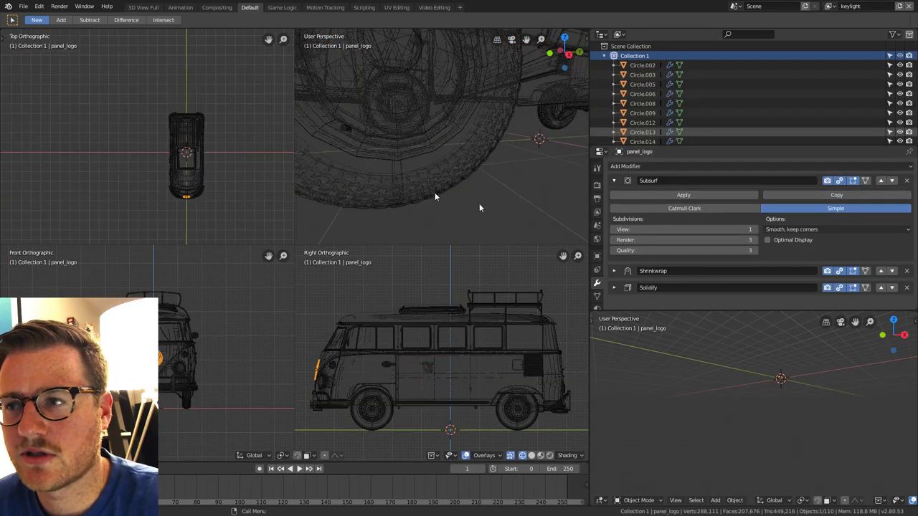
scroll(230, 176, "down", 1)
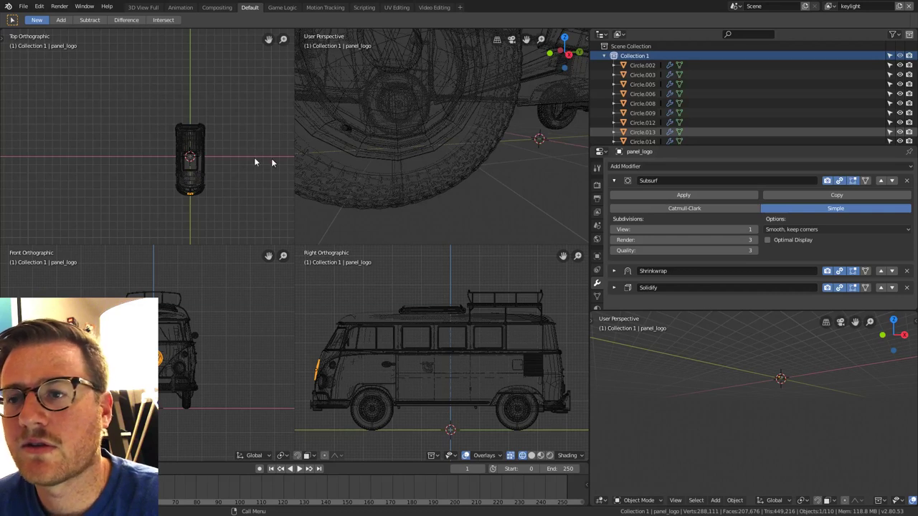
middle_click_drag(454, 189, 467, 155)
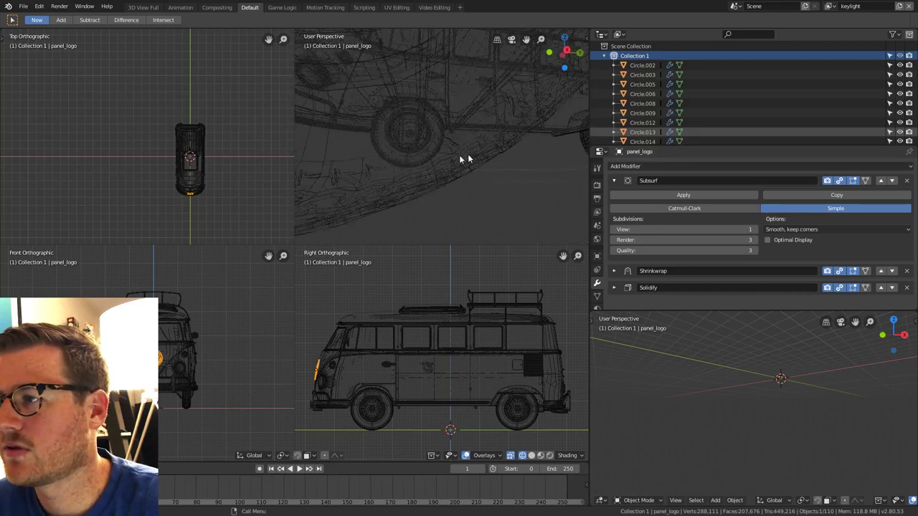
scroll(473, 156, "down", 3)
scroll(700, 125, "down", 5)
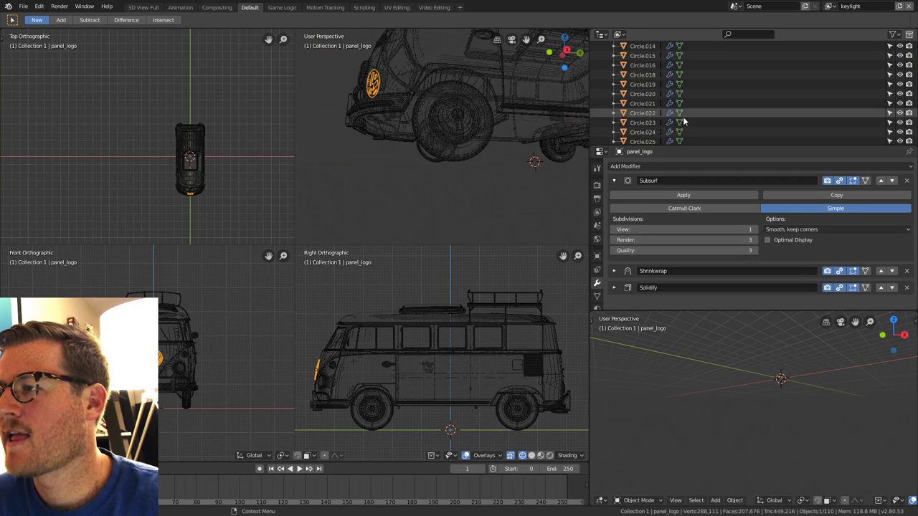
scroll(666, 97, "down", 8)
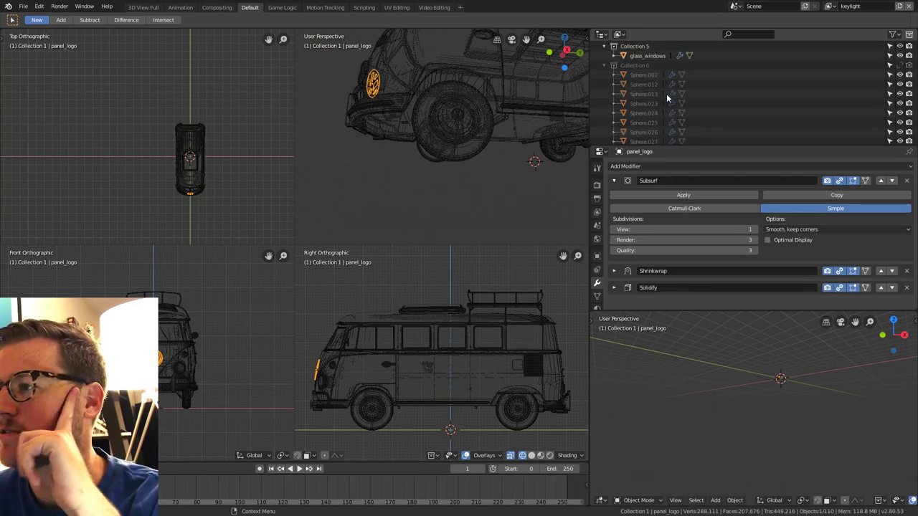
scroll(666, 107, "down", 8)
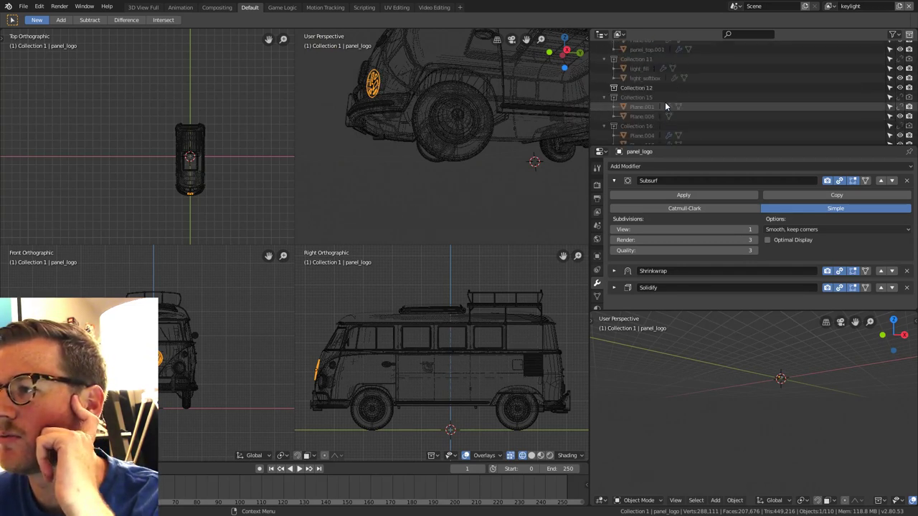
scroll(665, 104, "up", 15)
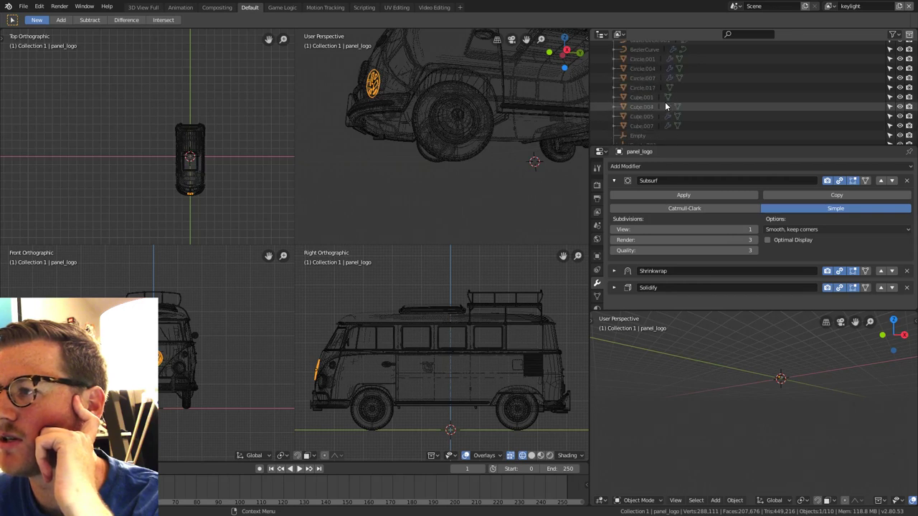
scroll(452, 124, "down", 2)
Select the small Circle.050 part on the van's side and open its material settings.
middle_click_drag(452, 123, 482, 103)
left_click(474, 97)
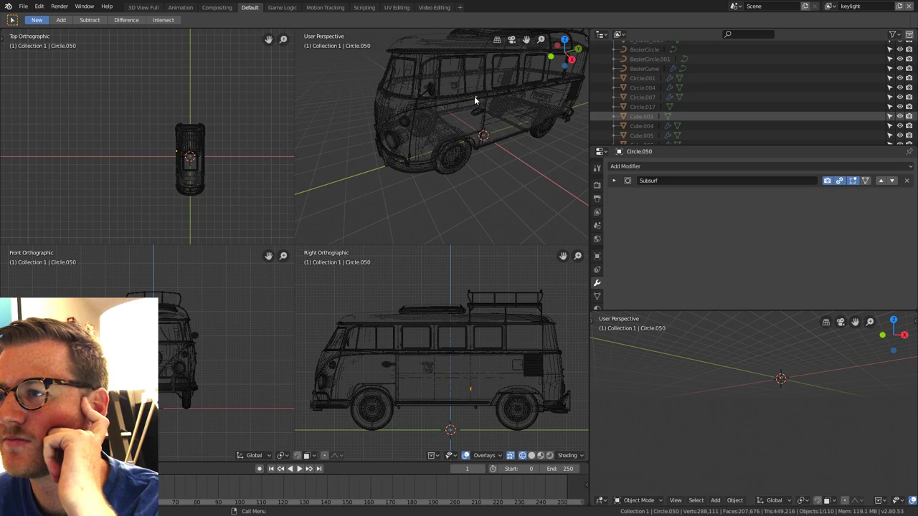
scroll(647, 99, "up", 2)
scroll(469, 101, "down", 1)
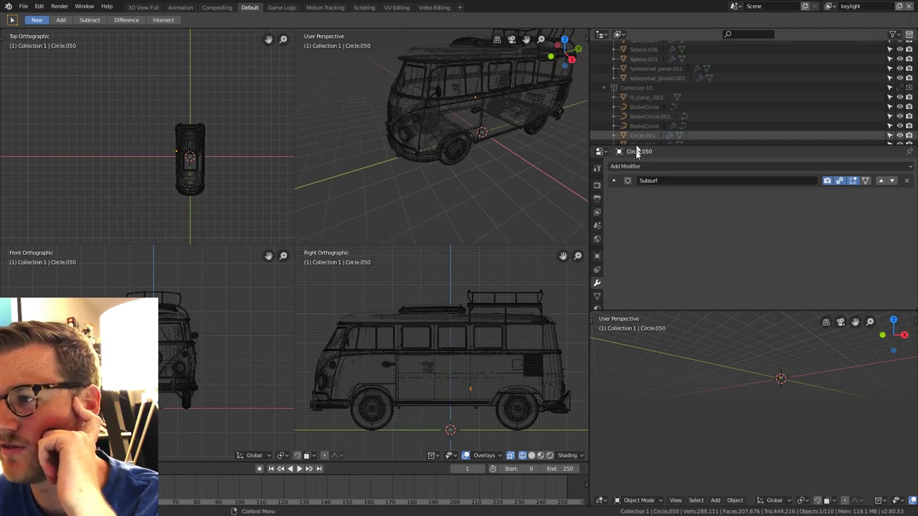
scroll(599, 251, "down", 3)
left_click(598, 259)
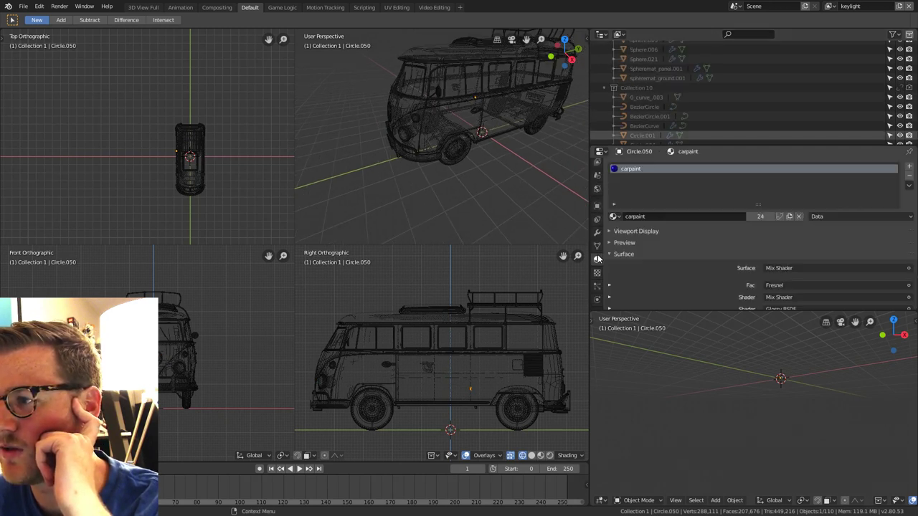
Select the wheel rims, the front bumper brackets and the lower body underside in turn to check their materials.
left_click(478, 145)
left_click(437, 145)
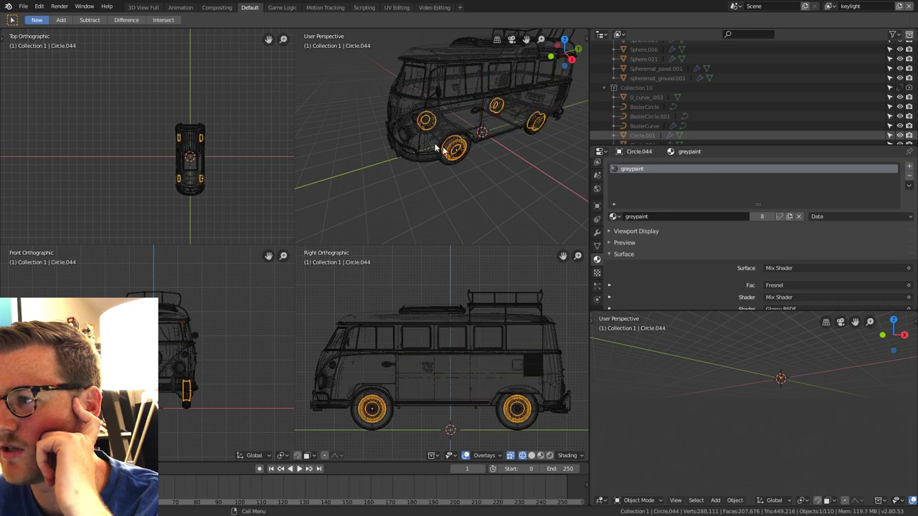
left_click(456, 139)
left_click(445, 150)
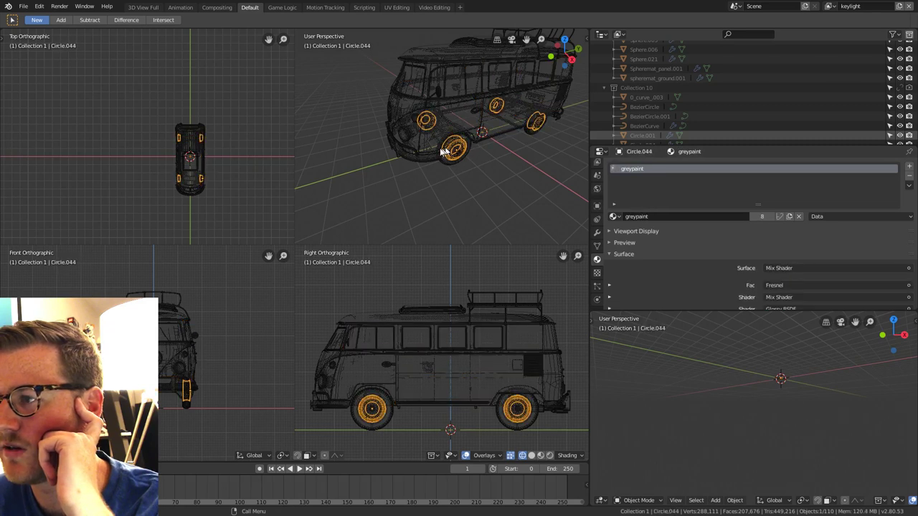
left_click(425, 152)
left_click(393, 137)
left_click(388, 149)
left_click(399, 154)
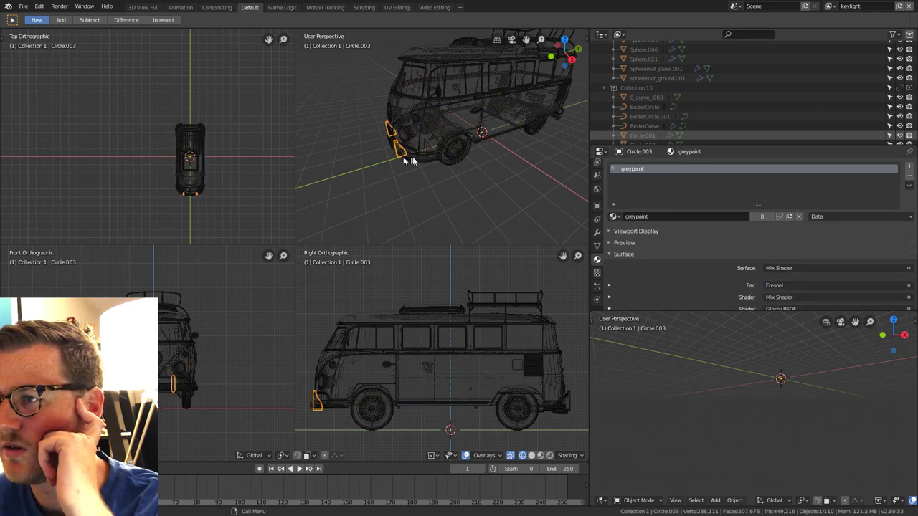
left_click(423, 150)
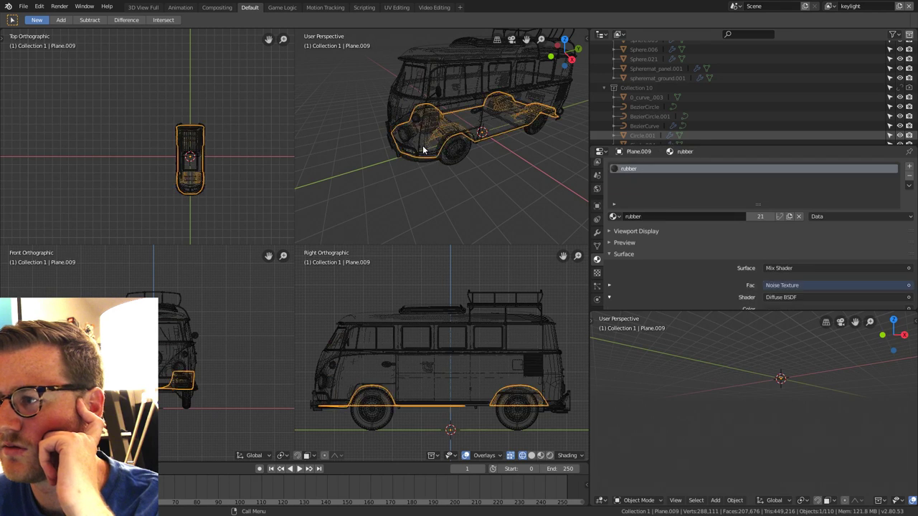
Look through the list of available materials for Plane.009, then through the outliner's objects.
left_click(613, 216)
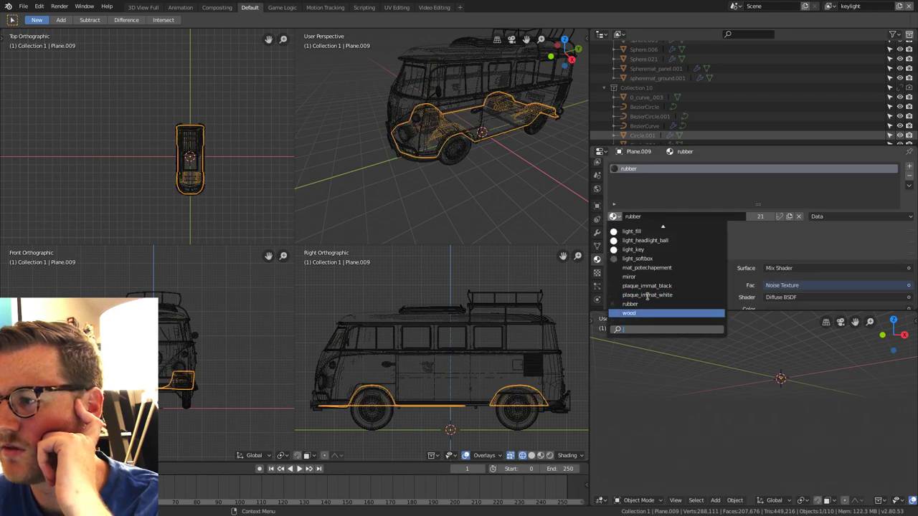
scroll(651, 224, "up", 10)
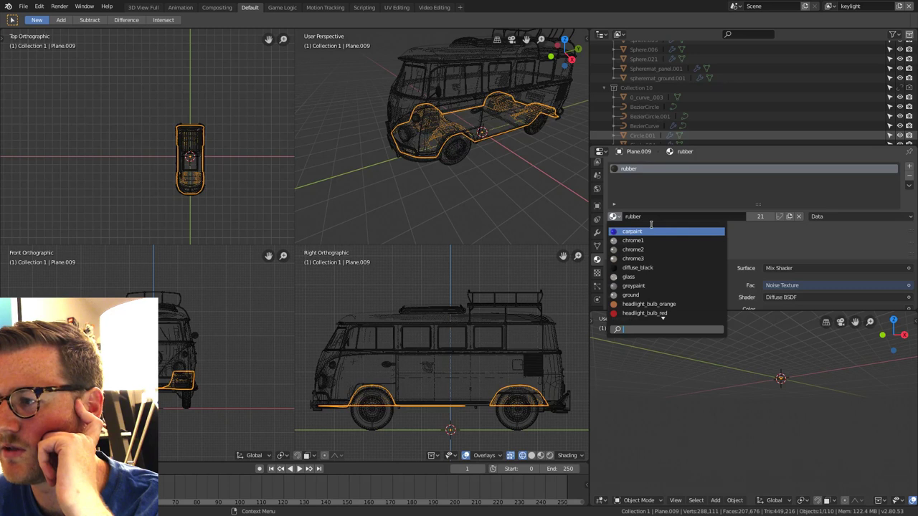
scroll(660, 310, "down", 10)
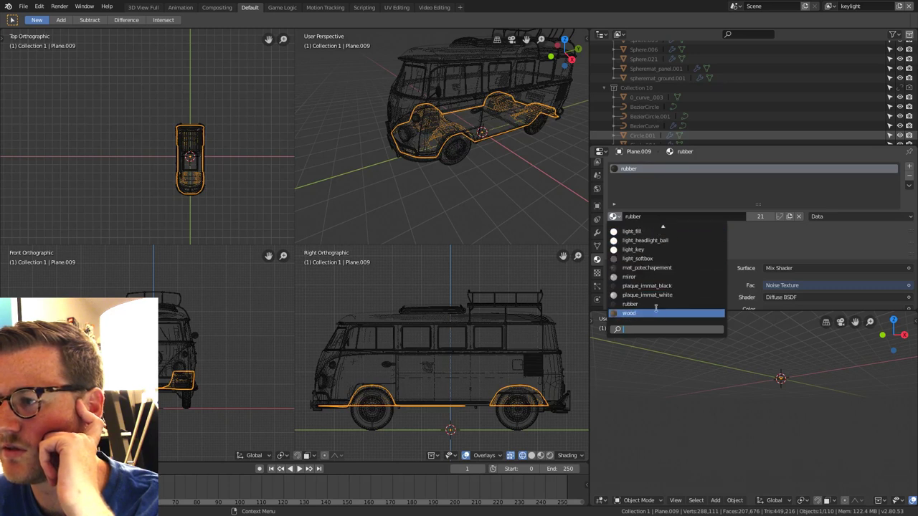
middle_click_drag(453, 181, 495, 147)
scroll(656, 118, "down", 5)
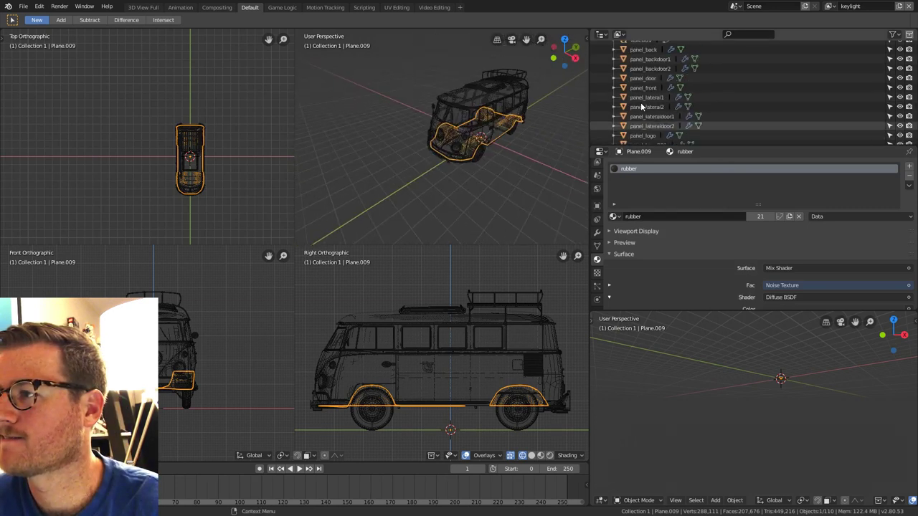
scroll(642, 108, "up", 10)
Select all visible objects and save the file in the same folder under the new name Bus.blend.
key("a")
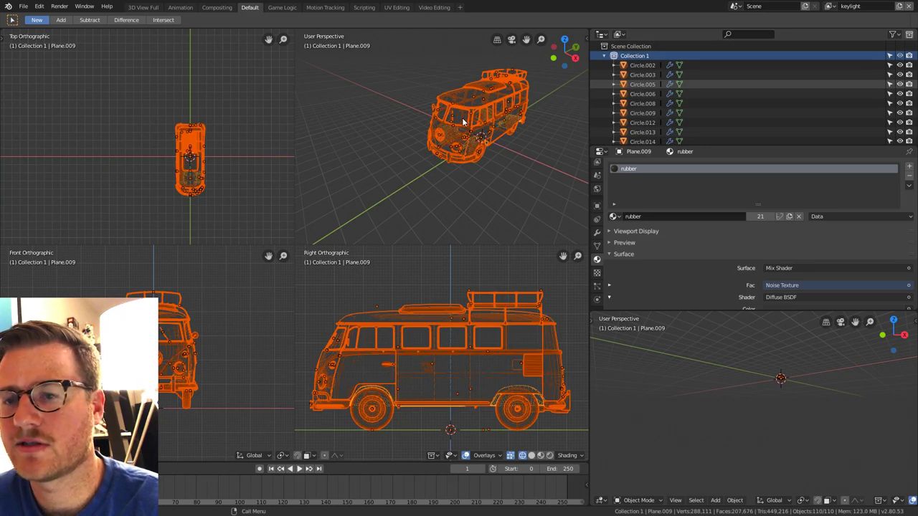
key("ctrl+shift+s")
left_click(212, 58)
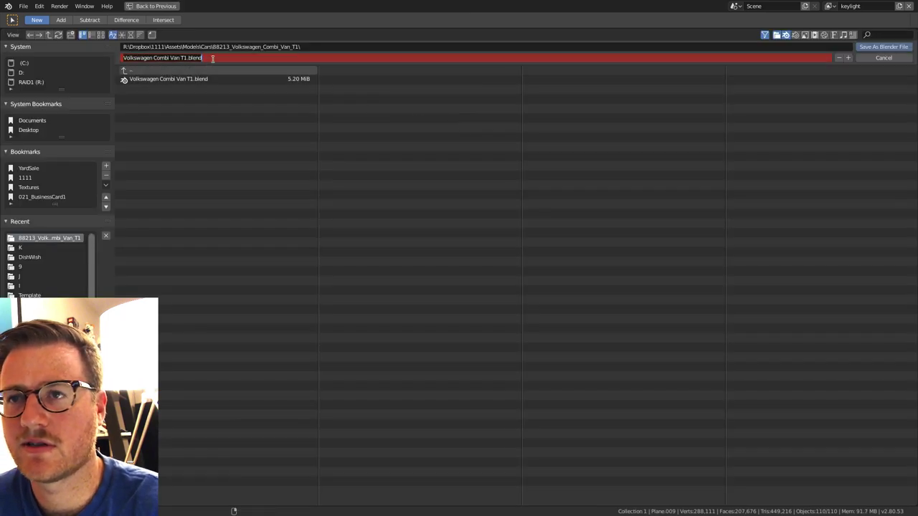
left_click(204, 59)
left_click_drag(213, 58, 109, 60)
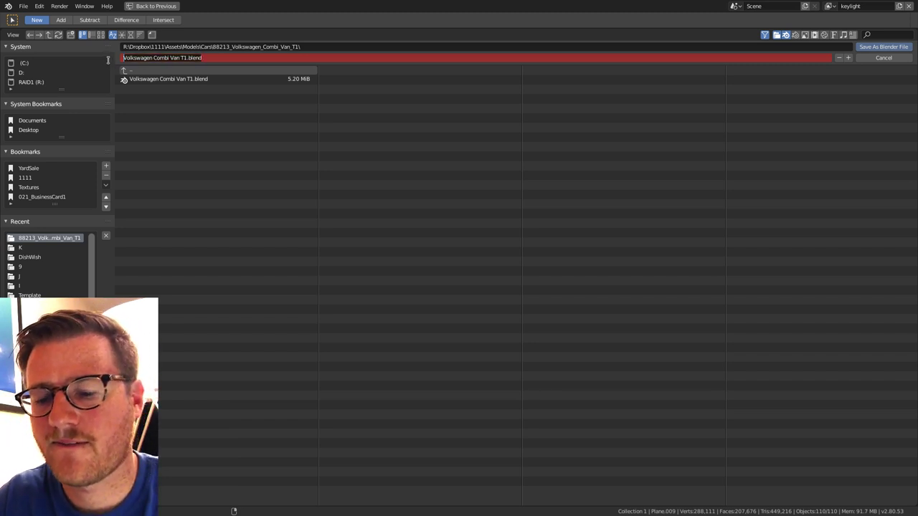
type("Bus")
key("Return")
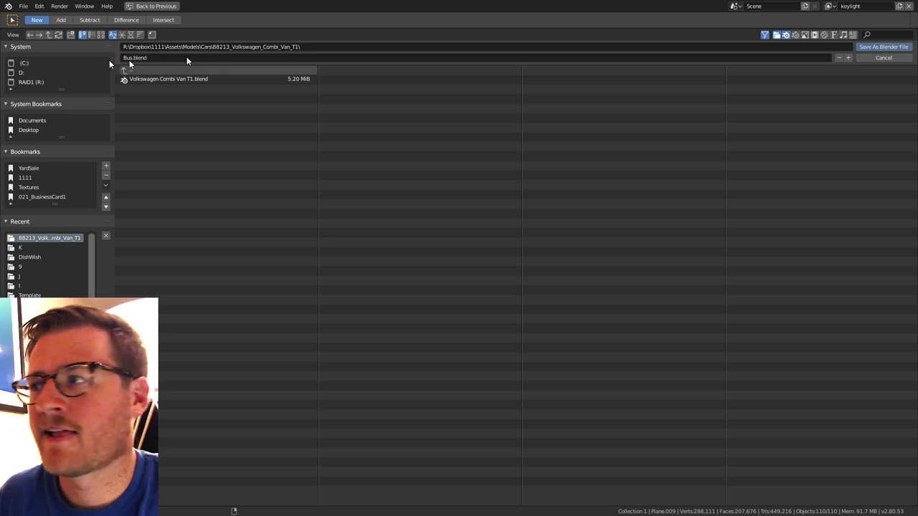
left_click(905, 46)
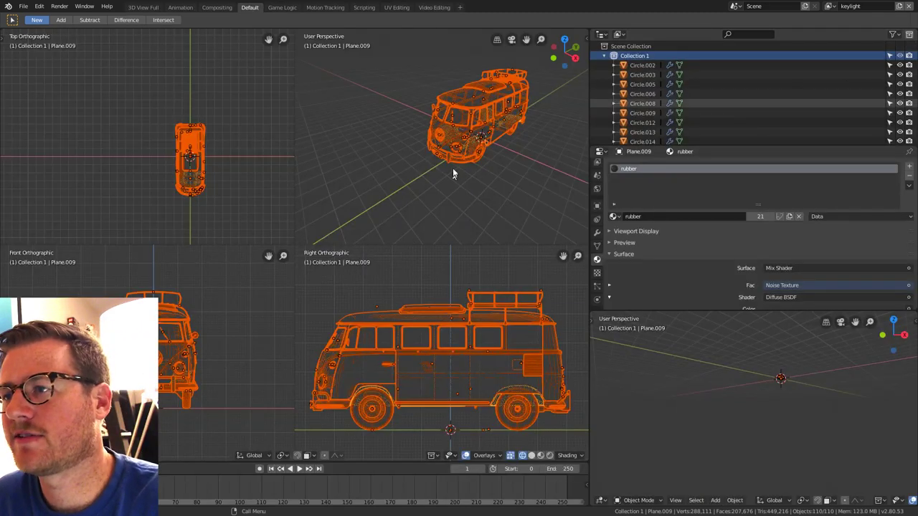
Select the van's window glass in the perspective view.
middle_click_drag(453, 173, 514, 153)
left_click(509, 102)
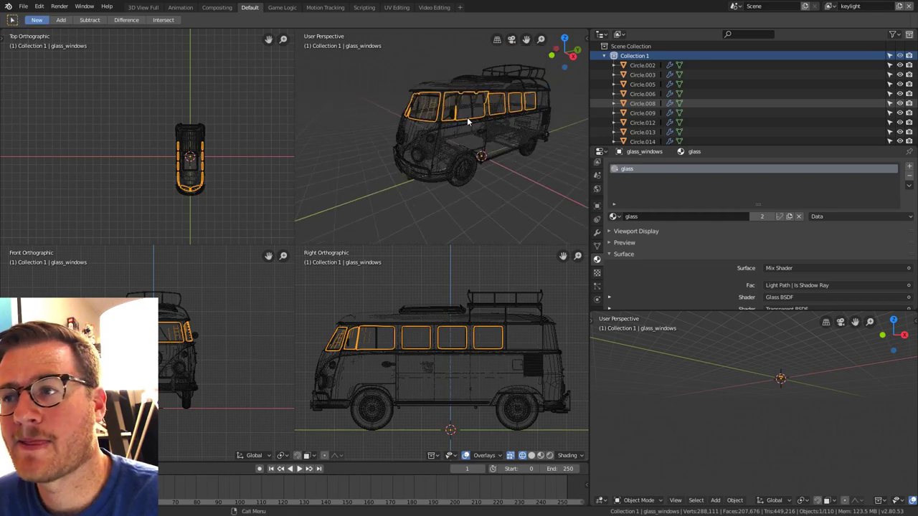
middle_click_drag(480, 129, 472, 190)
Delete Collection 2 with its hierarchy from the outliner.
scroll(746, 97, "down", 10)
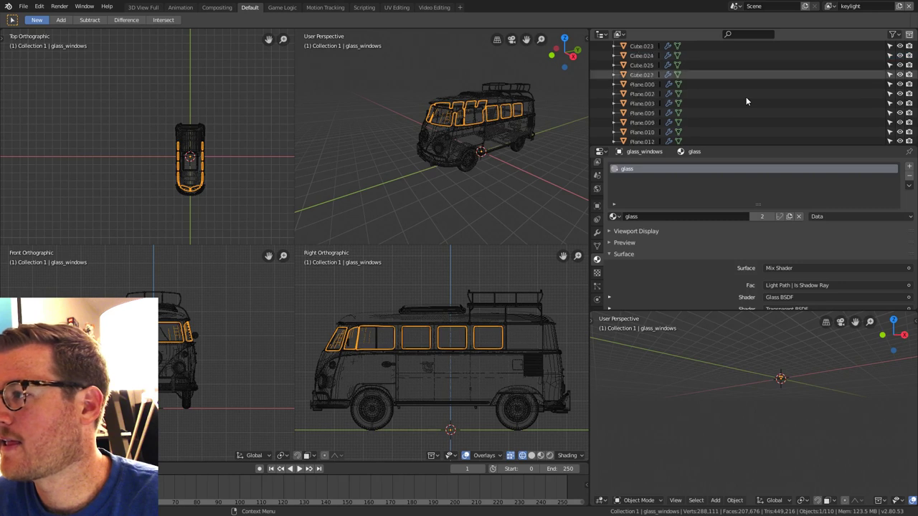
scroll(889, 79, "up", 2)
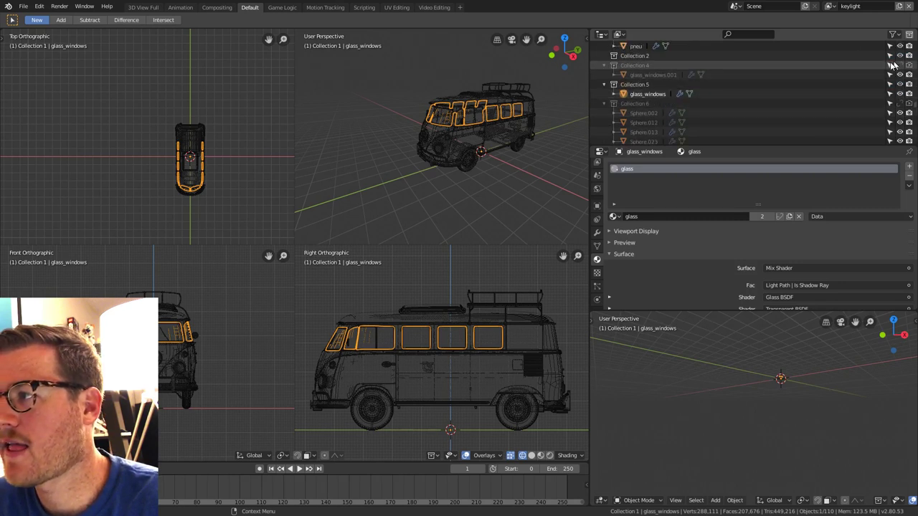
left_click(831, 55)
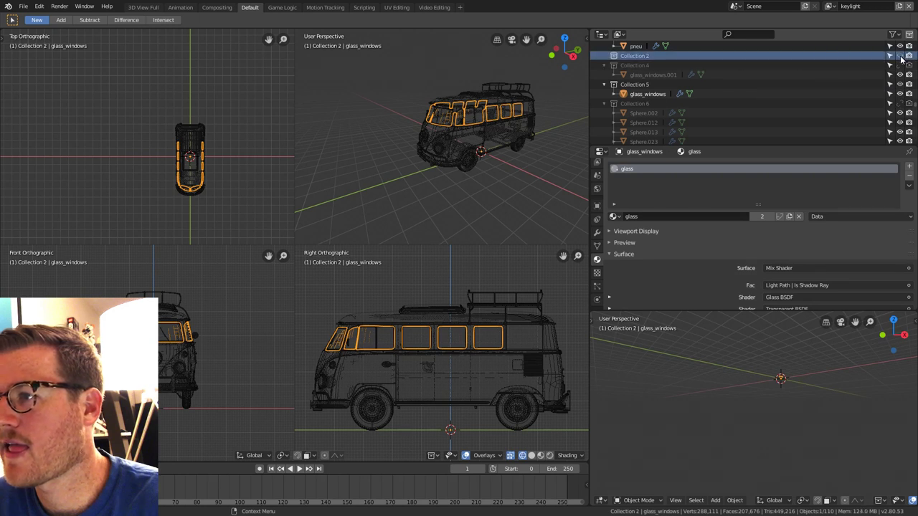
right_click(645, 56)
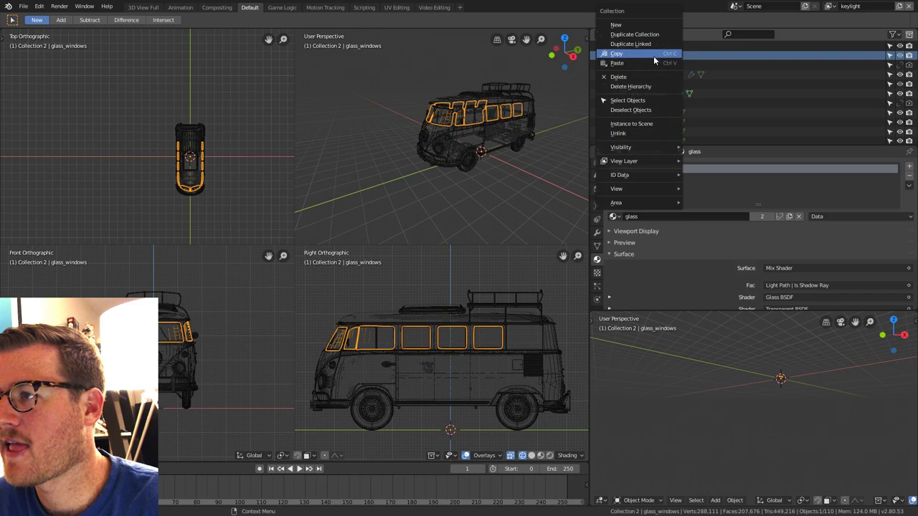
left_click(643, 87)
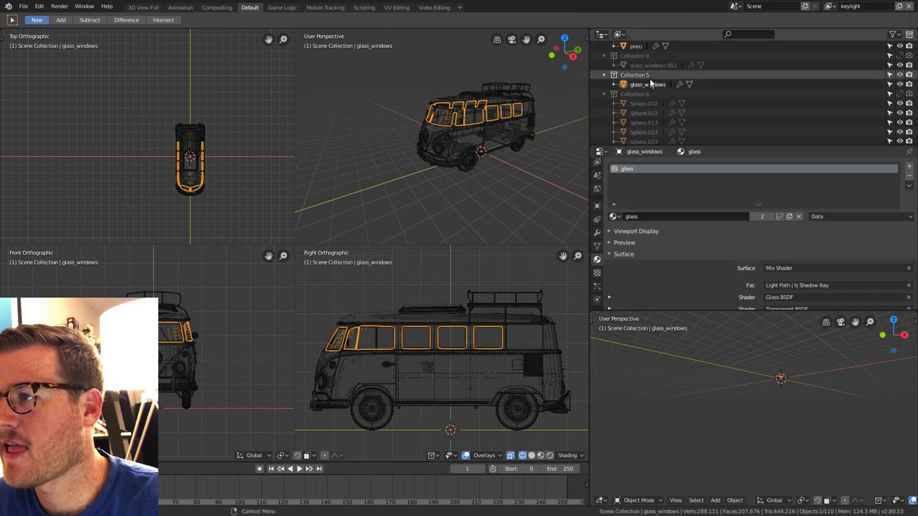
Try deleting Collection 4 with its hierarchy, and undo the deletion.
scroll(657, 90, "up", 2)
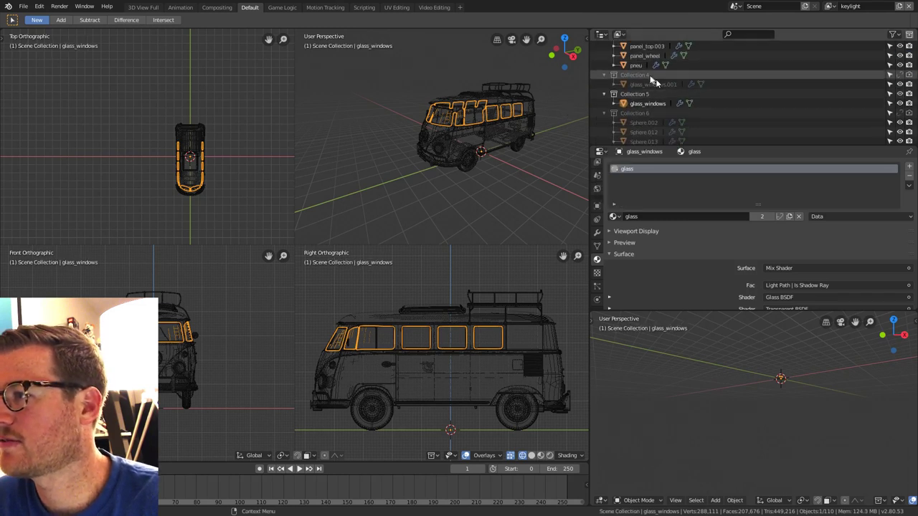
left_click(643, 76)
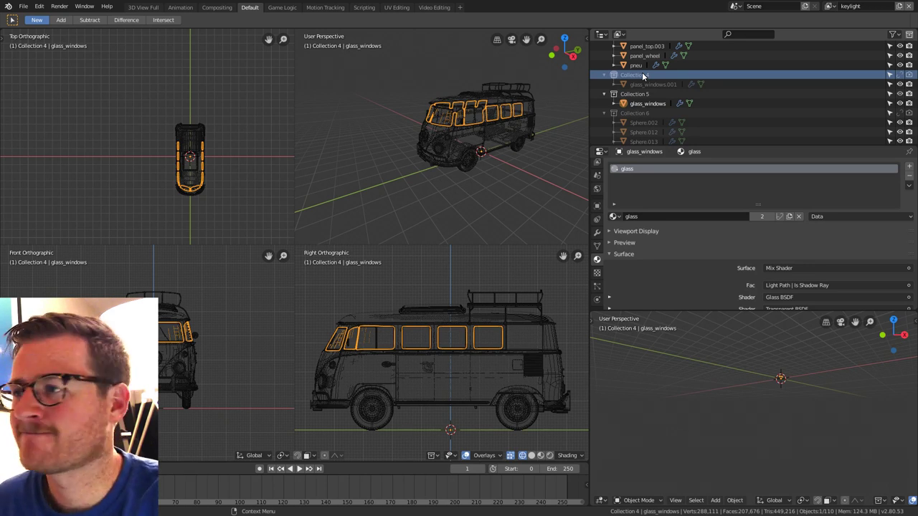
right_click(643, 75)
left_click(636, 85)
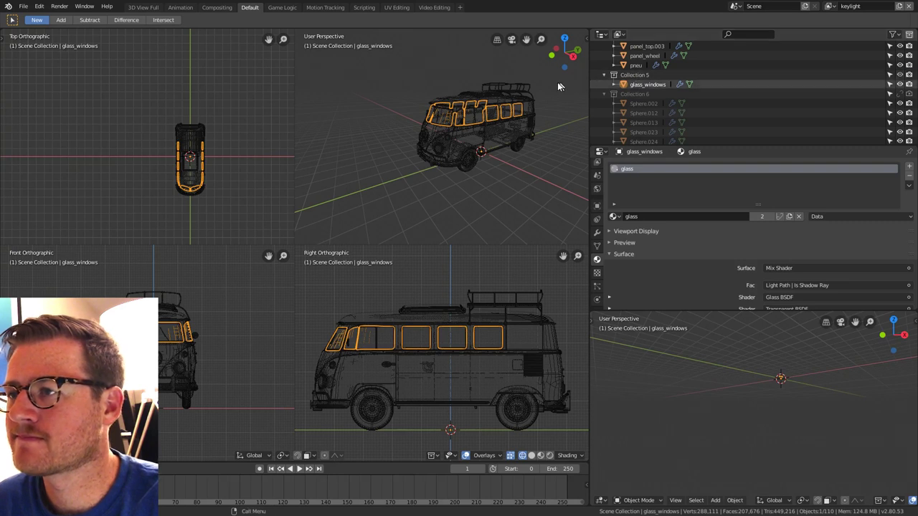
key("ctrl+z")
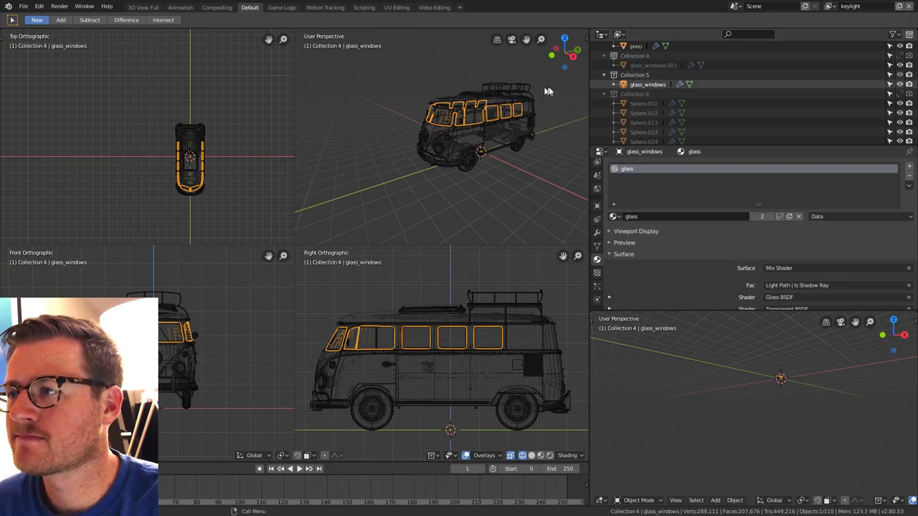
Check the hidden glass_windows.001 object's material and delete Collection 4 together with its contents.
left_click(635, 65)
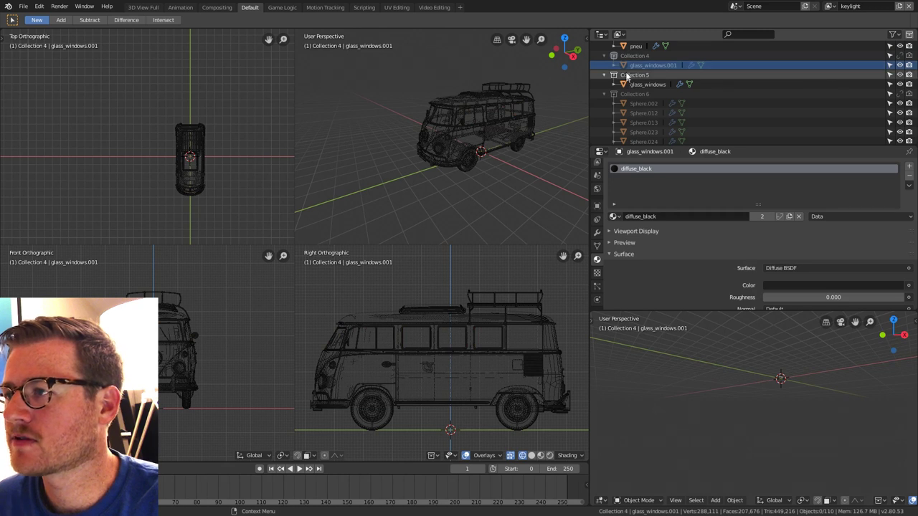
right_click(637, 55)
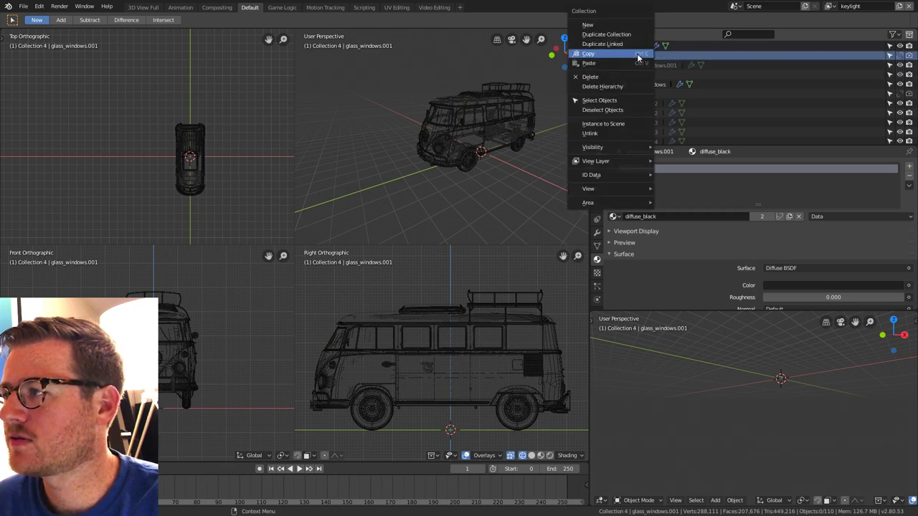
right_click(853, 54)
left_click(827, 84)
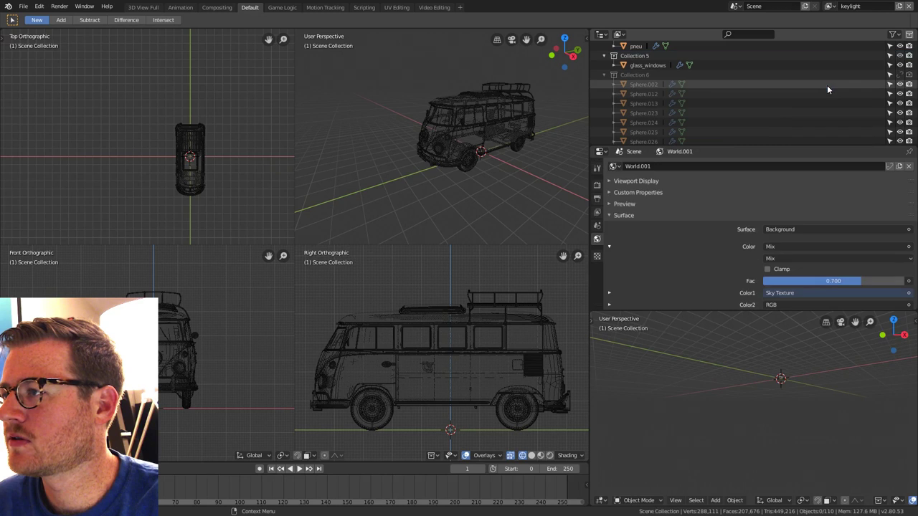
Select all remaining van objects to inspect them up close, and clear the selection.
key("z")
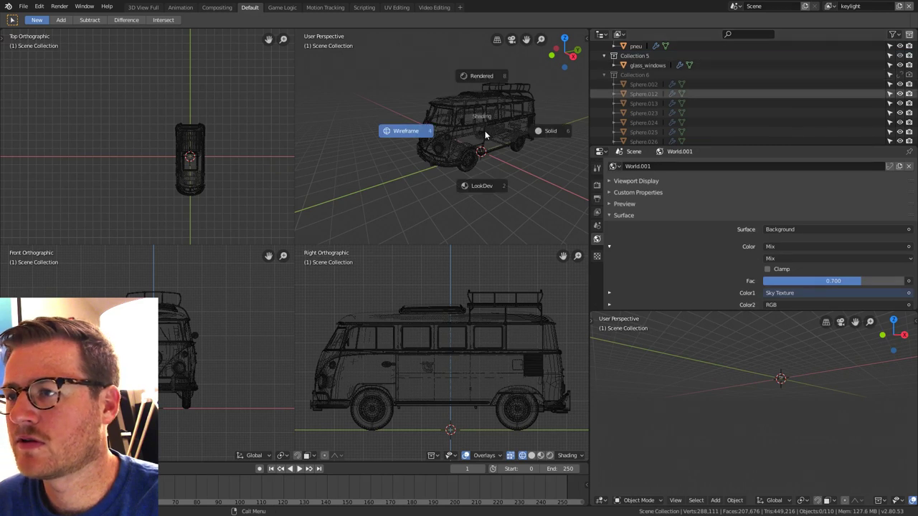
key("Escape")
key("a")
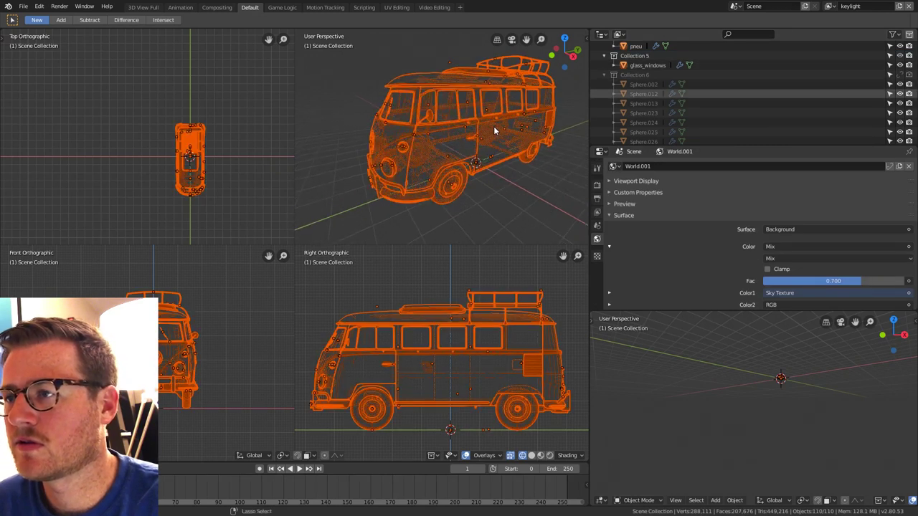
key("alt+a")
Check the material of Sphere.026 in Collection 6 and look through the remaining hidden collections in the outliner.
scroll(666, 118, "down", 2)
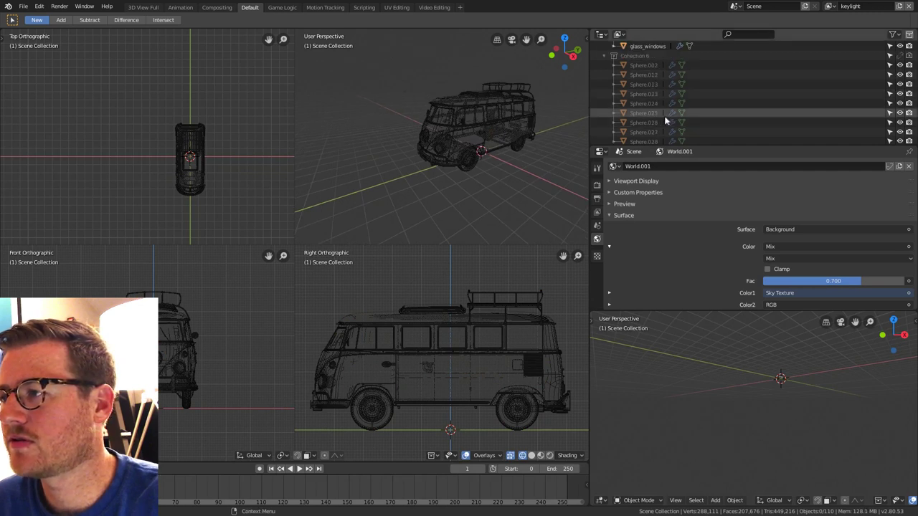
left_click(665, 122)
scroll(648, 82, "up", 2)
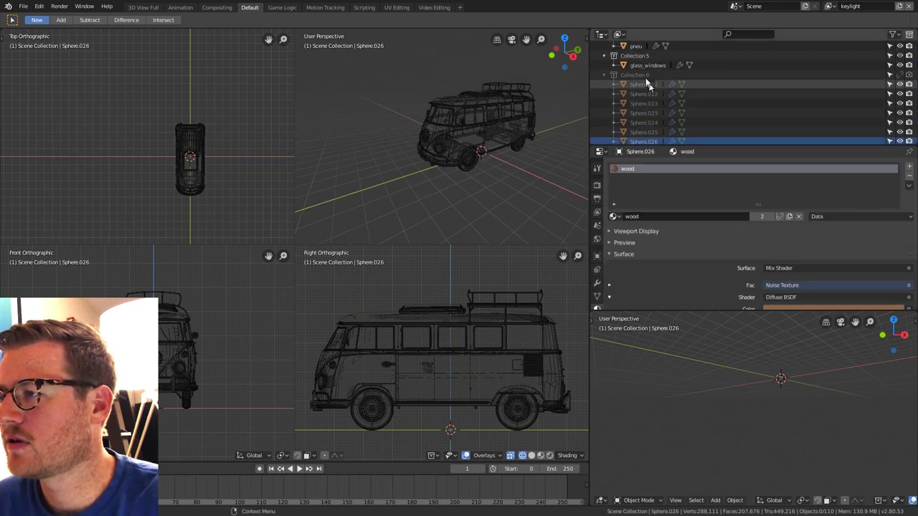
left_click(634, 75)
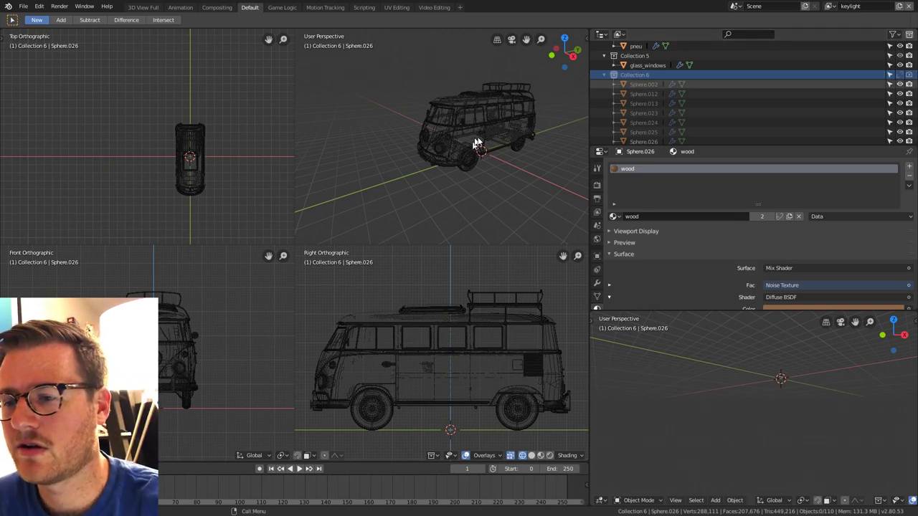
scroll(689, 119, "down", 3)
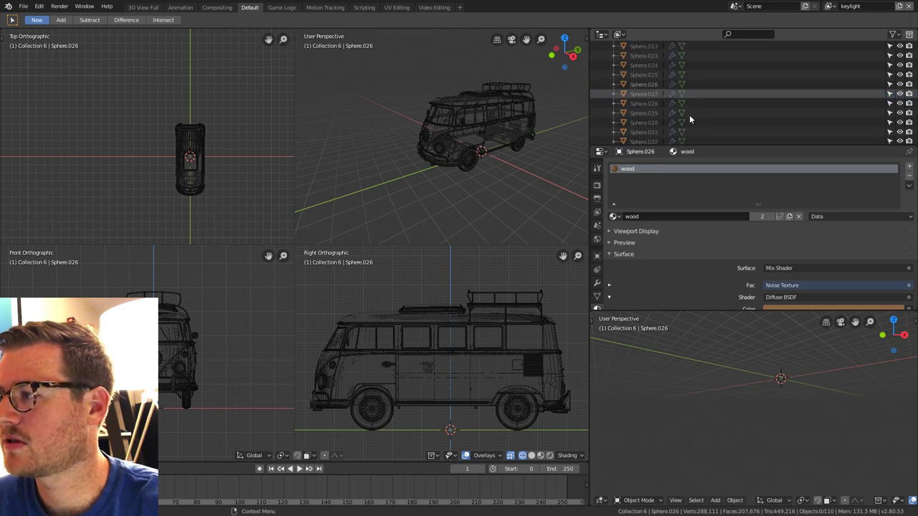
scroll(692, 121, "down", 5)
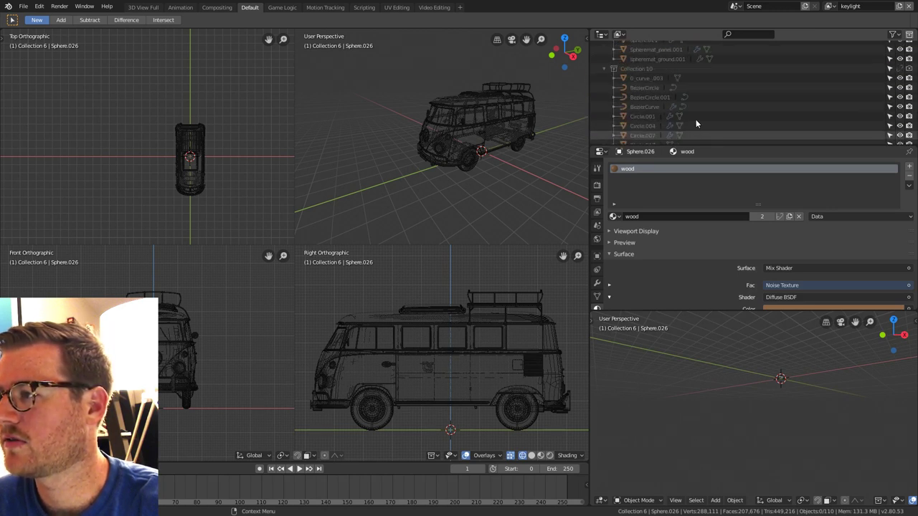
scroll(666, 102, "up", 8)
Delete the hidden Collection 6 and Collection 7 together with their contents.
left_click(636, 89)
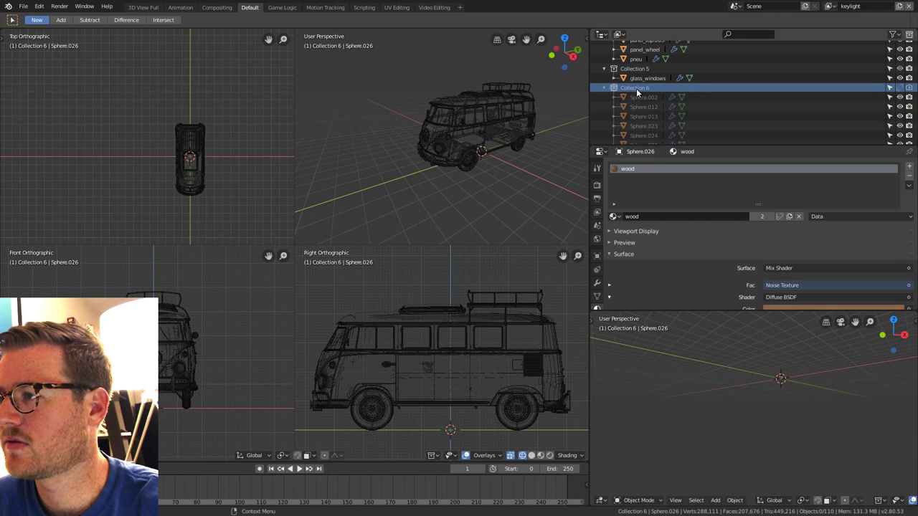
right_click(636, 89)
left_click(636, 88)
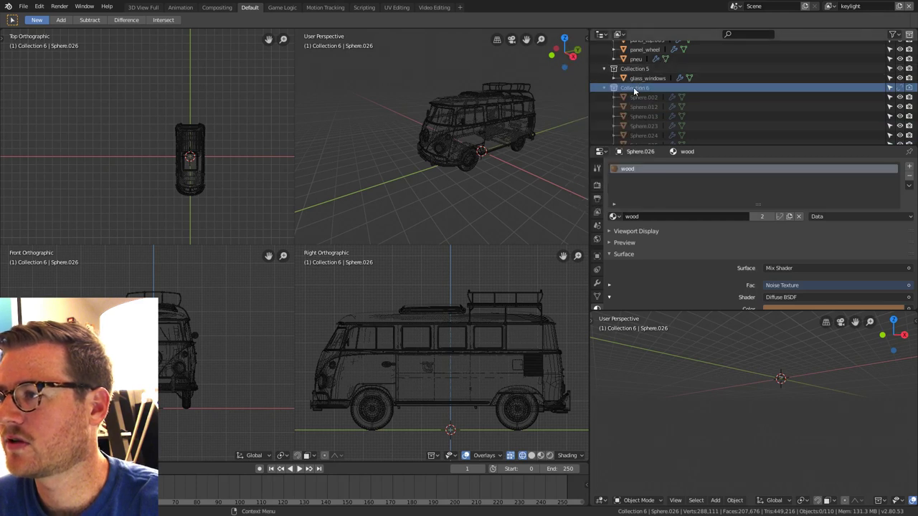
right_click(634, 90)
left_click(621, 102)
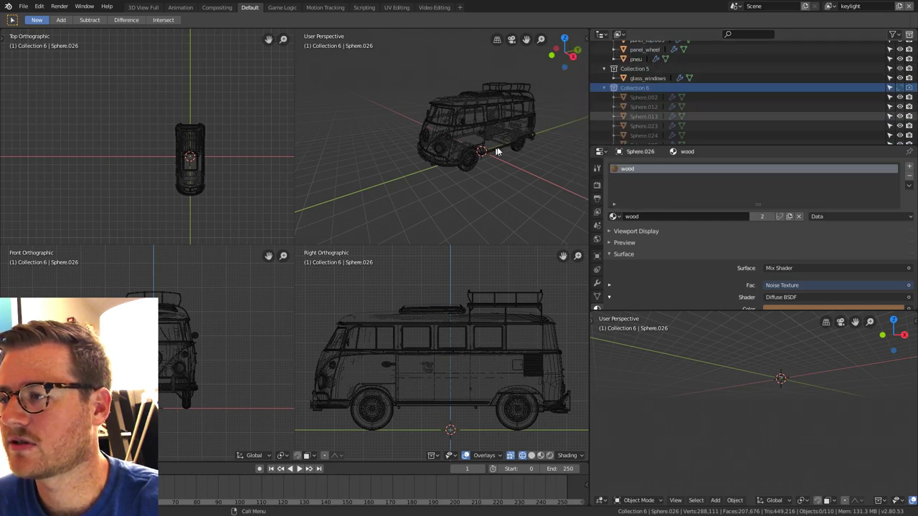
right_click(632, 87)
left_click(626, 86)
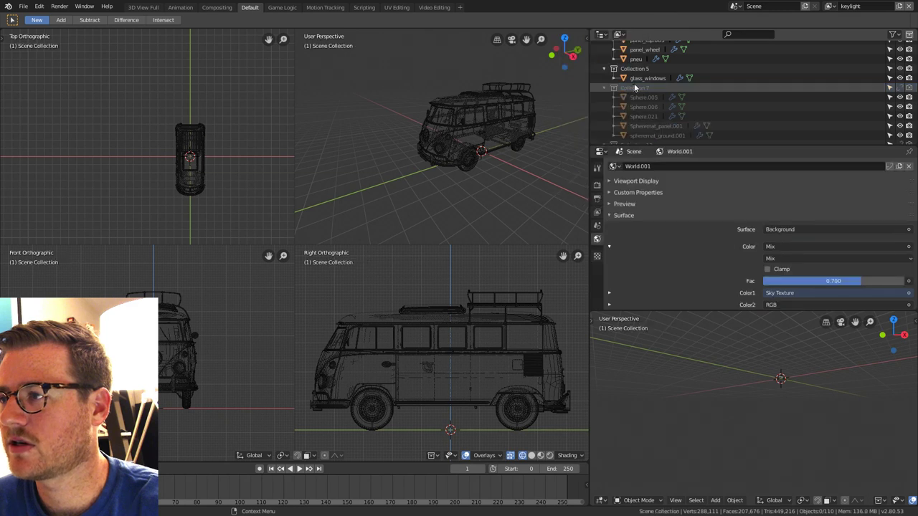
right_click(631, 87)
left_click(631, 87)
Try deleting Collection 10 with its hierarchy, and undo the deletion.
right_click(634, 89)
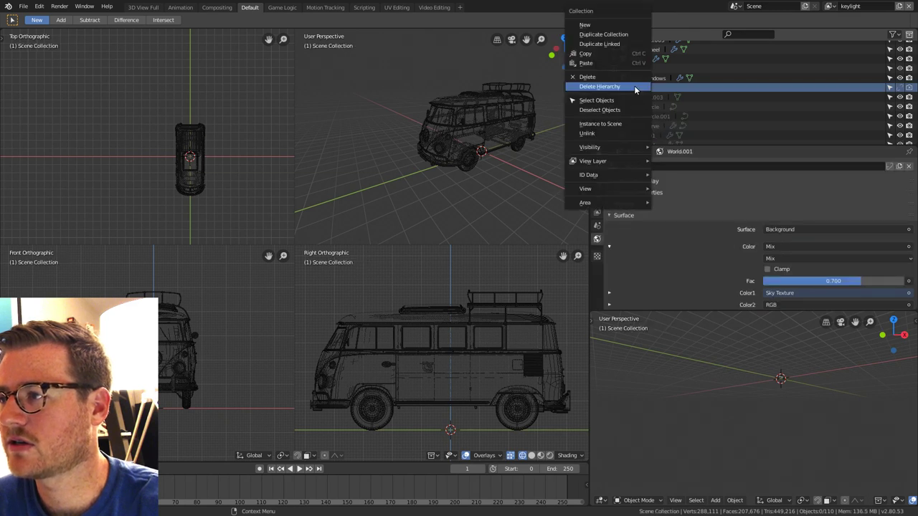
left_click(634, 87)
key("ctrl+z")
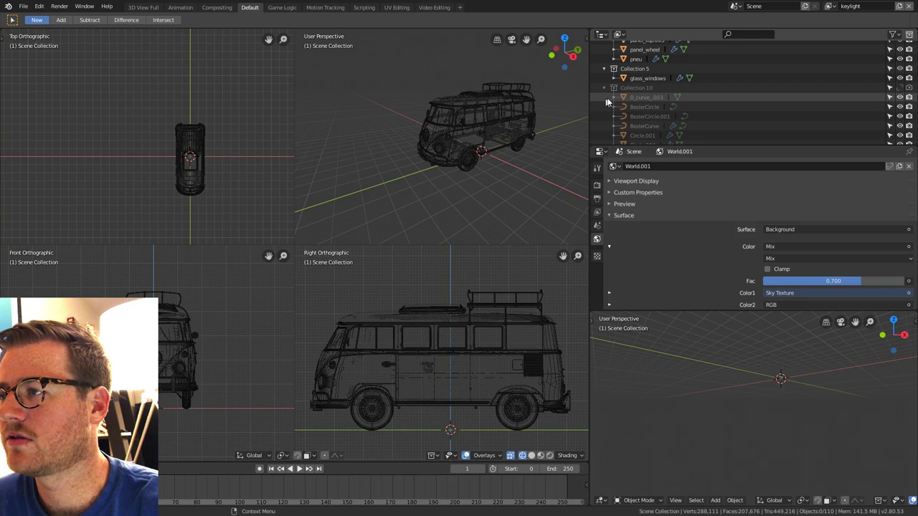
Try selecting Collection 10's objects, and look through the remaining hidden collections and the van for parts worth keeping.
left_click(636, 87)
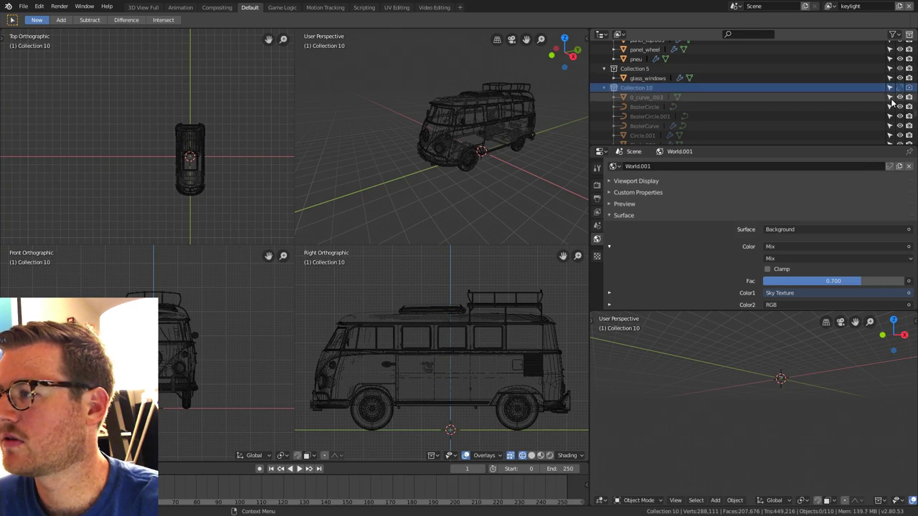
right_click(637, 88)
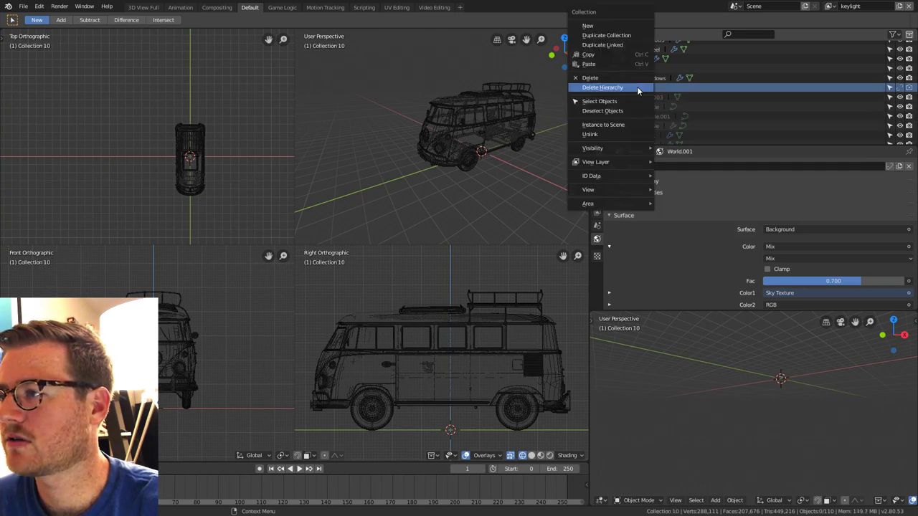
left_click(623, 101)
scroll(462, 146, "down", 2)
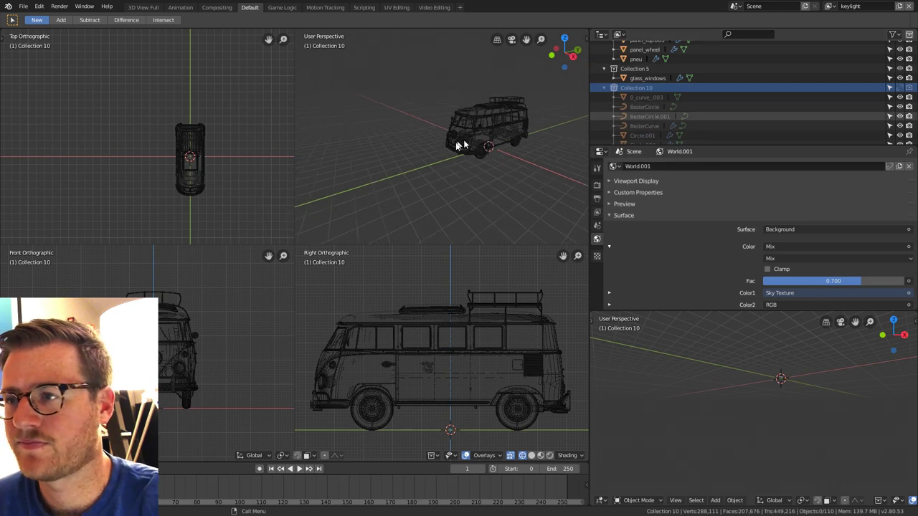
scroll(689, 100, "down", 5)
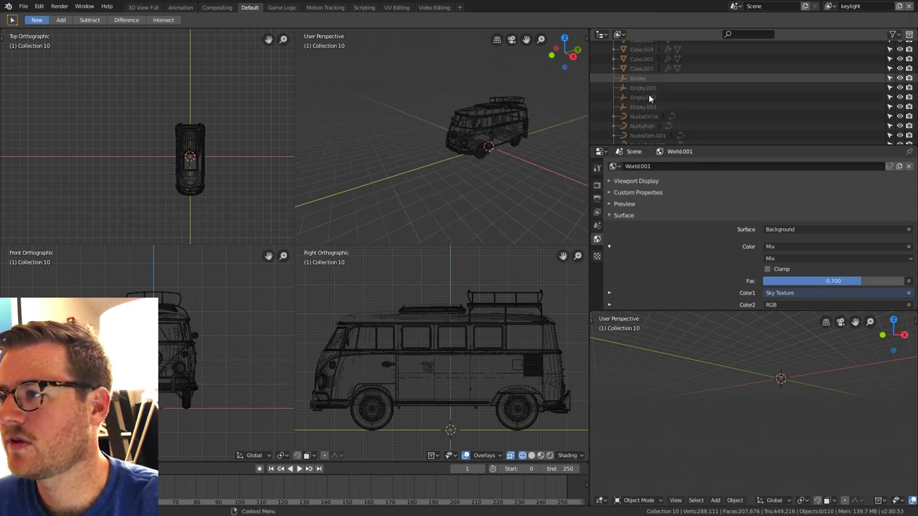
scroll(652, 93, "down", 6)
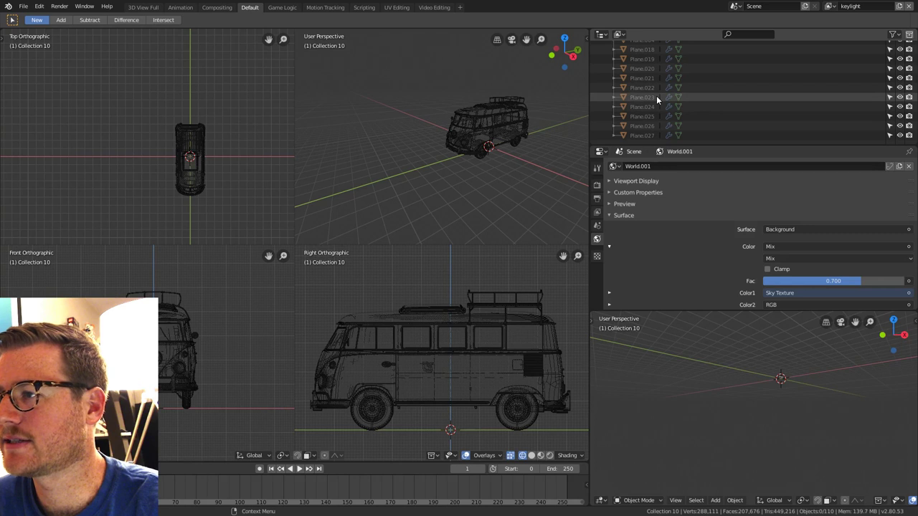
scroll(657, 95, "down", 5)
scroll(518, 100, "up", 4)
scroll(676, 99, "up", 2)
scroll(524, 122, "up", 3)
middle_click_drag(522, 149, 529, 127)
Save the cleaned-up van file and open the recent scene file K.blend.
key("ctrl+s")
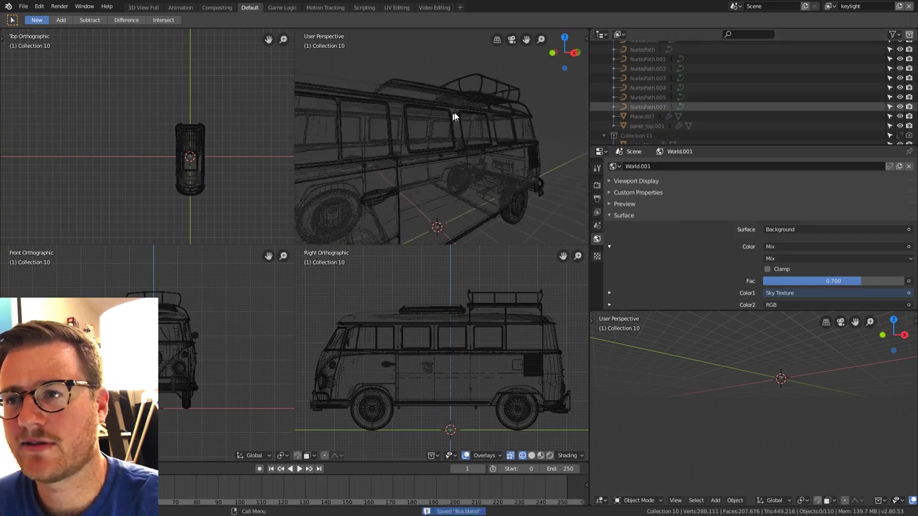
left_click(30, 10)
mouse_move(64, 37)
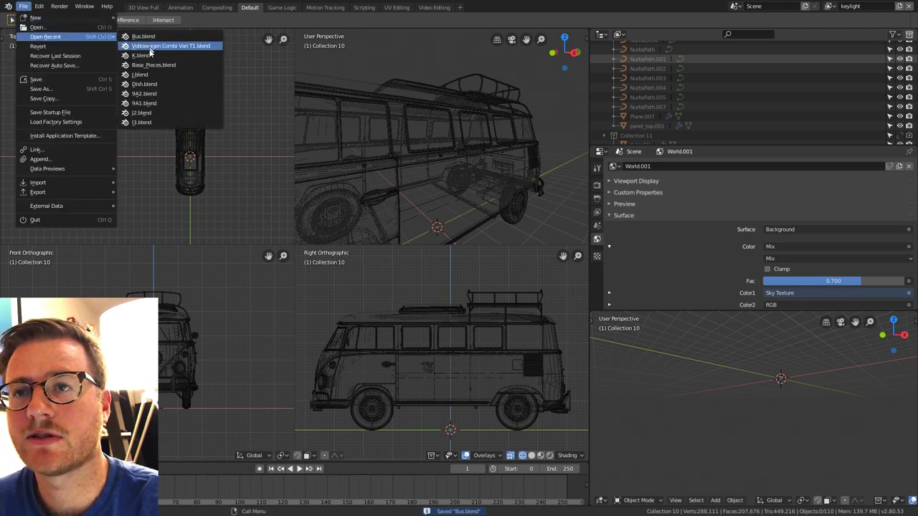
left_click(144, 55)
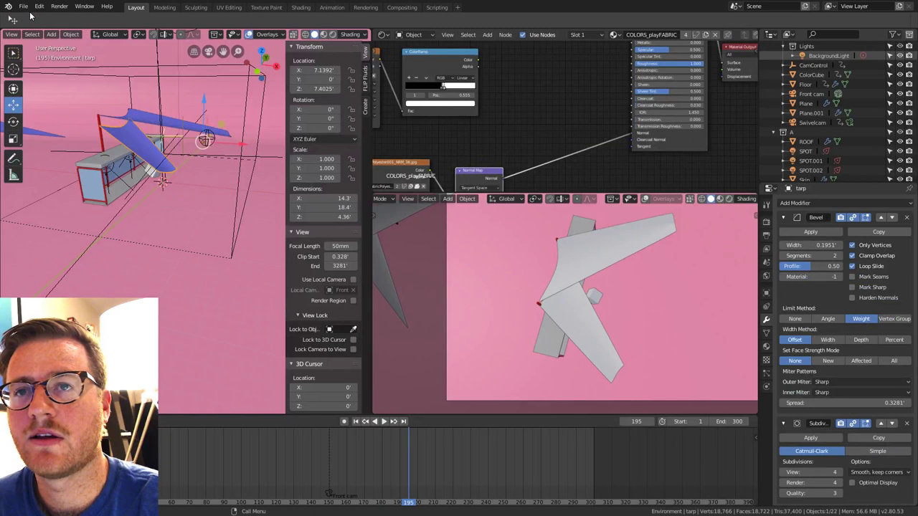
Add a new empty collection at the end of the scene's collection list and make it the active collection.
scroll(854, 97, "up", 3)
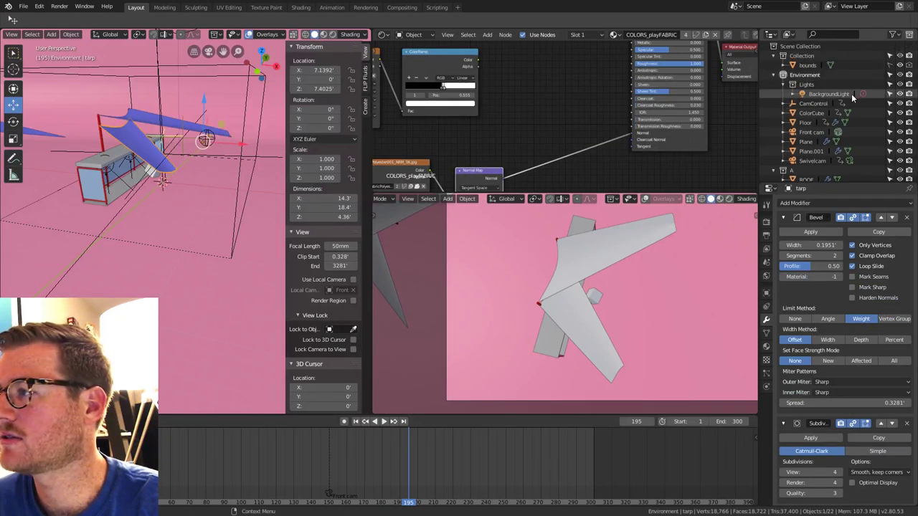
left_click(789, 35)
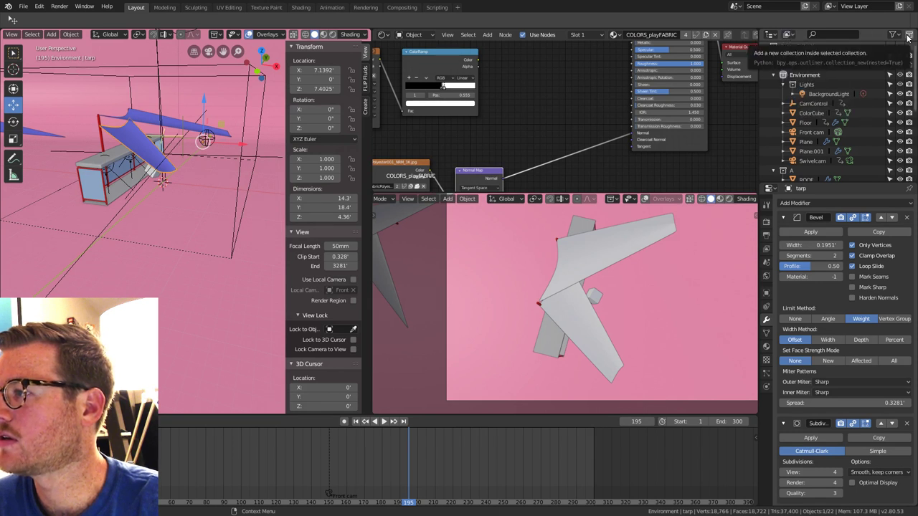
scroll(836, 89, "down", 5)
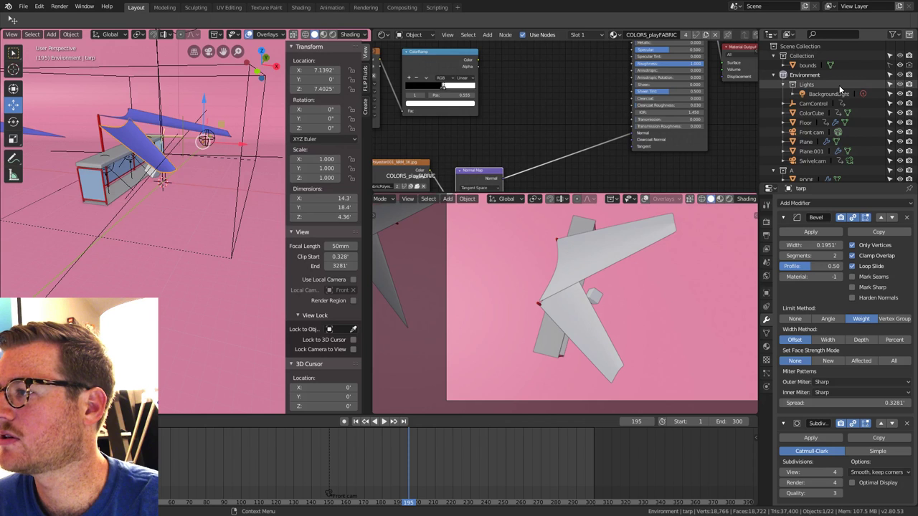
scroll(837, 90, "down", 2)
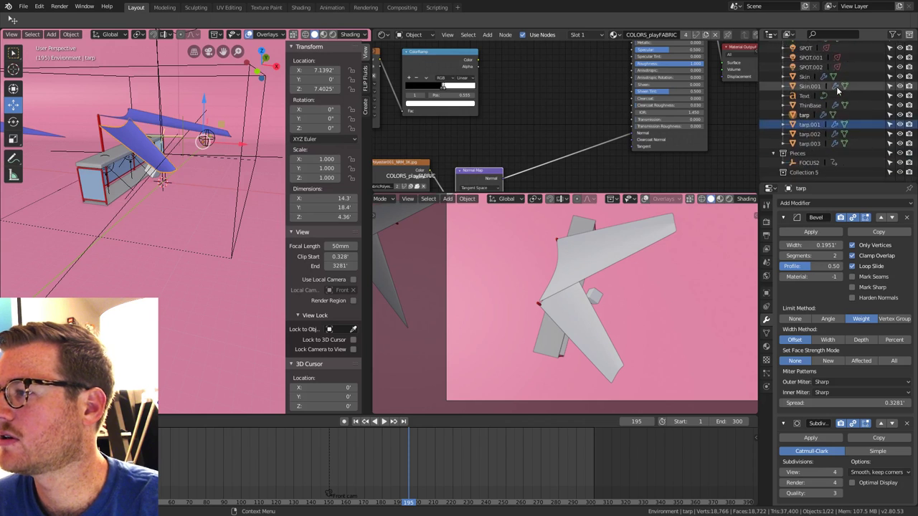
left_click(826, 173)
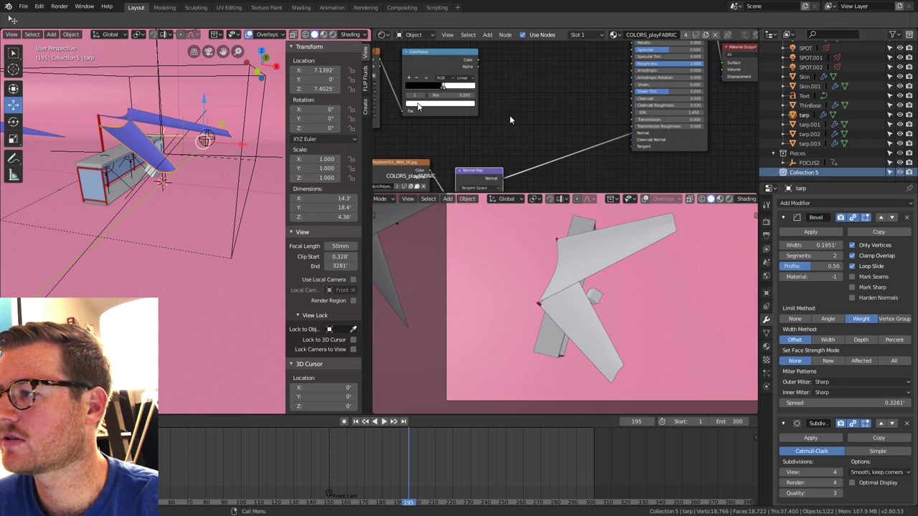
Start appending from Bus.blend, found in the 1111 bookmark under Assets\Models\Cars\88213_Volkswagen_Combi_Van_T1.
left_click(23, 6)
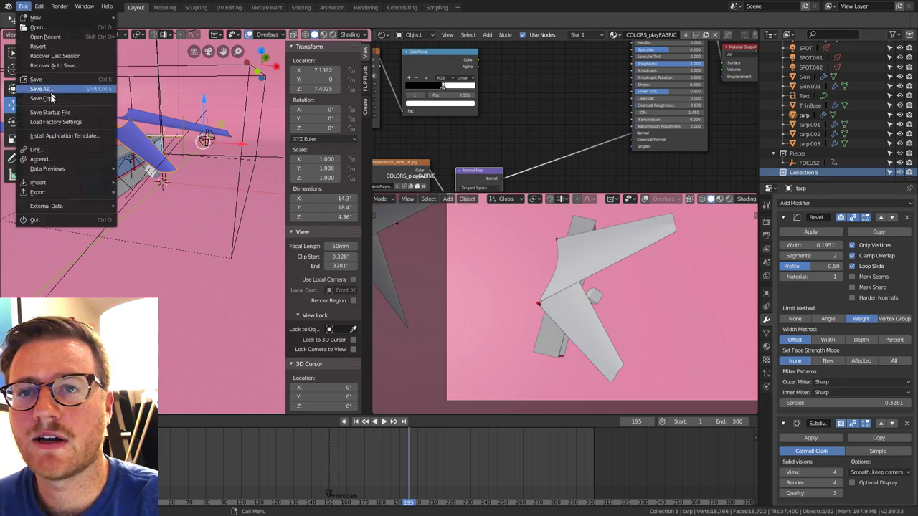
left_click(56, 157)
left_click(126, 155)
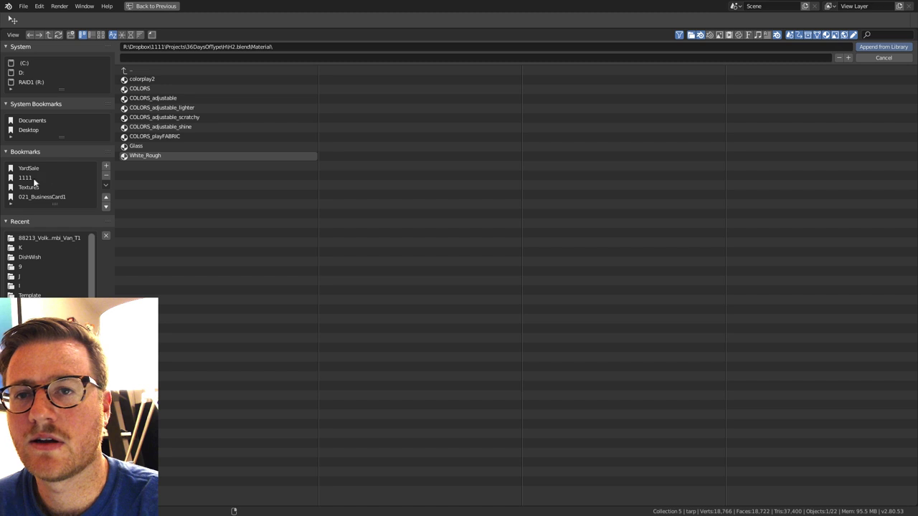
left_click(29, 179)
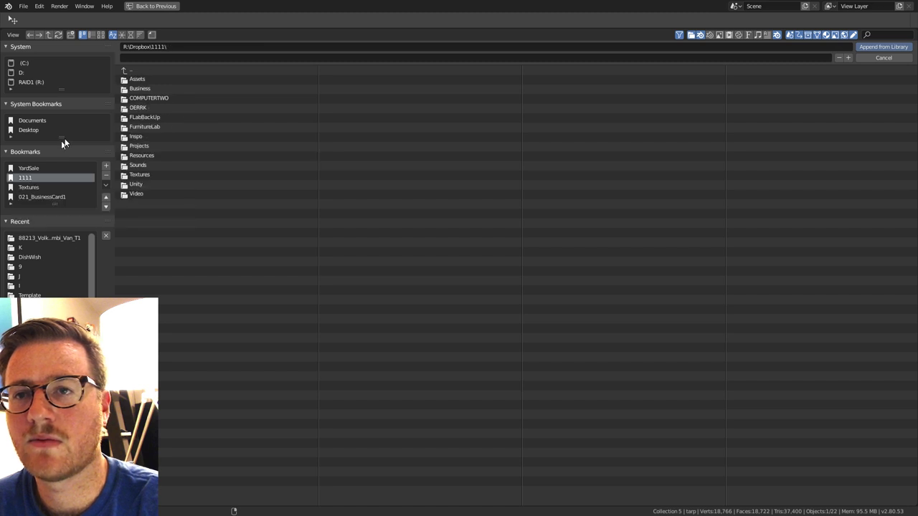
left_click(138, 79)
double_click(137, 91)
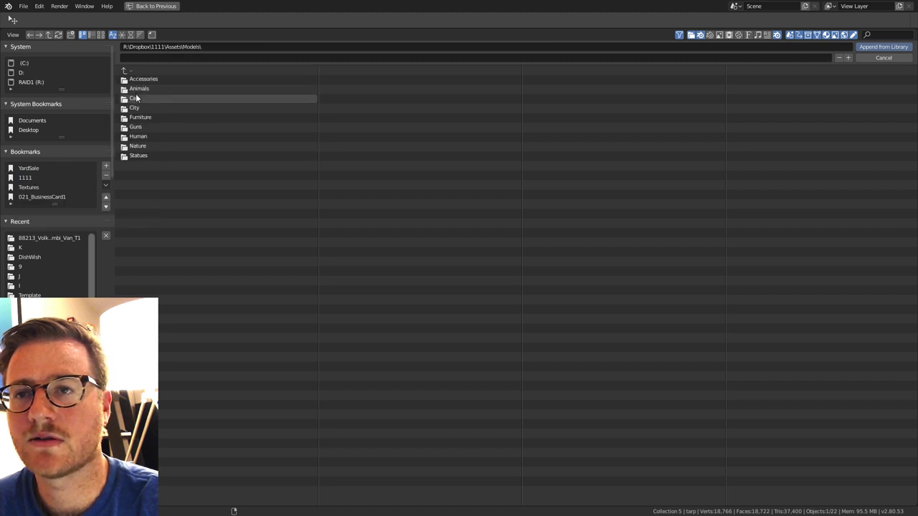
double_click(137, 99)
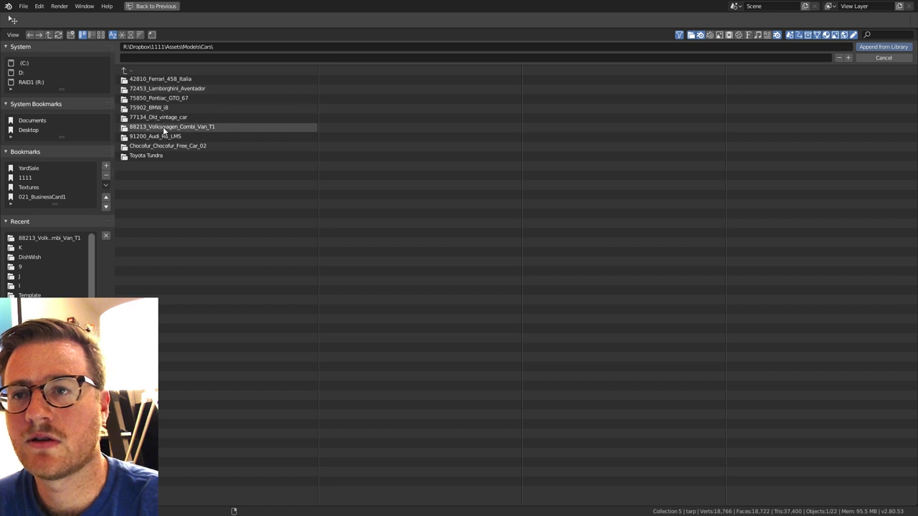
double_click(163, 127)
double_click(169, 86)
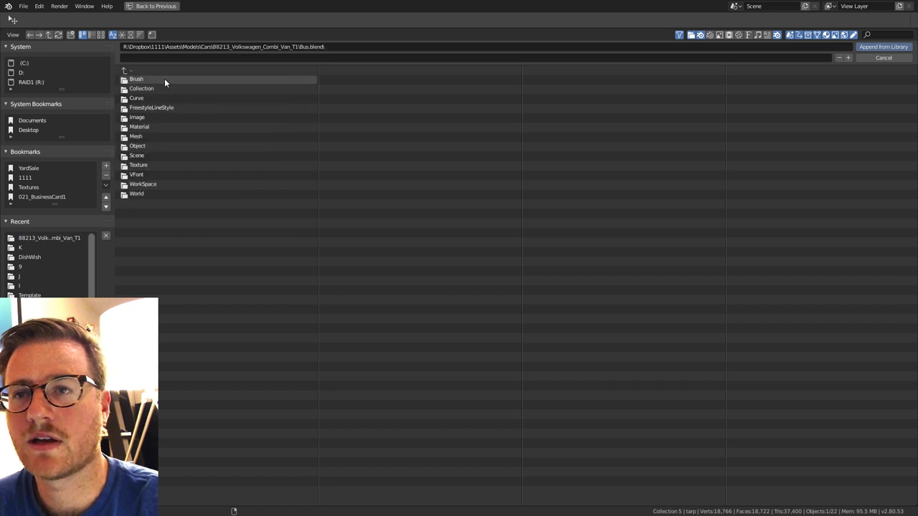
Append Collections 1, 5, 10, 11, 12, 15 and 16 from Bus.blend into the scene.
double_click(152, 88)
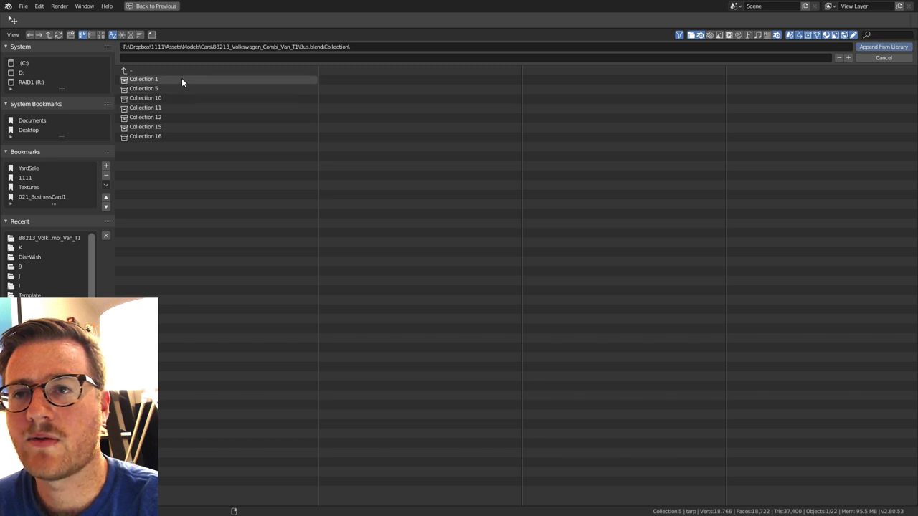
left_click_drag(182, 77, 155, 153)
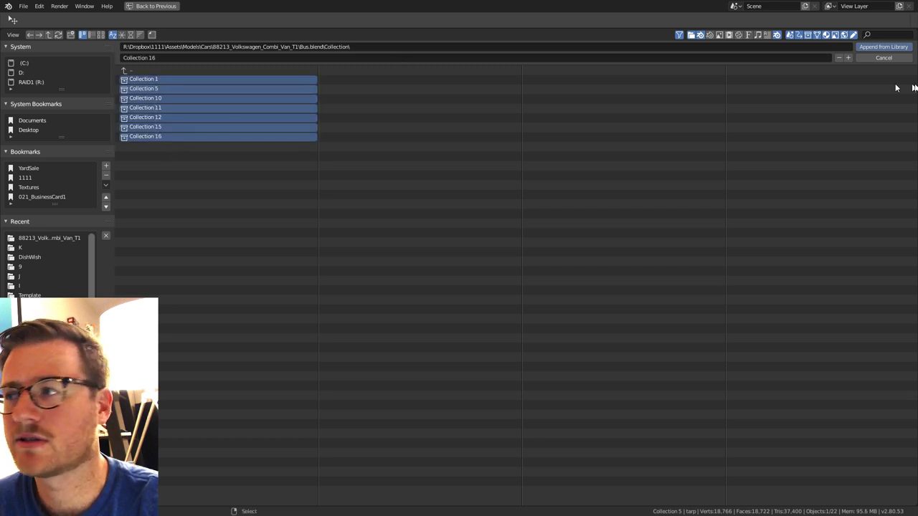
left_click(884, 47)
scroll(219, 219, "down", 3)
middle_click_drag(212, 210, 252, 143)
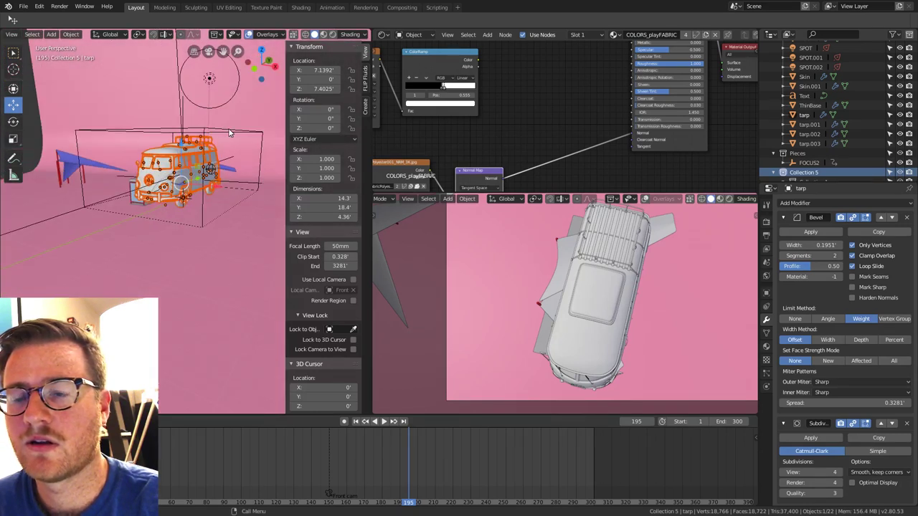
Expand the collection holding the appended van and try scaling the van down, then cancel the scaling.
left_click(783, 172, "shift")
scroll(825, 143, "down", 2)
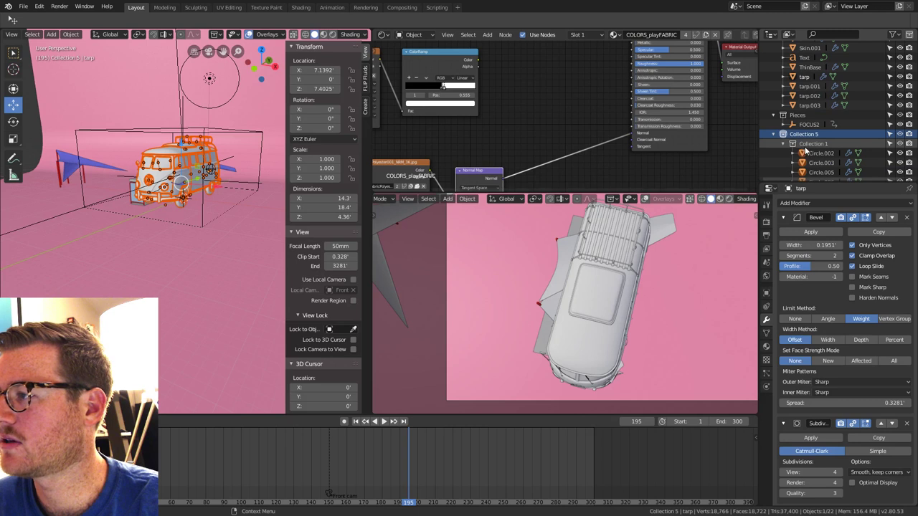
key("s")
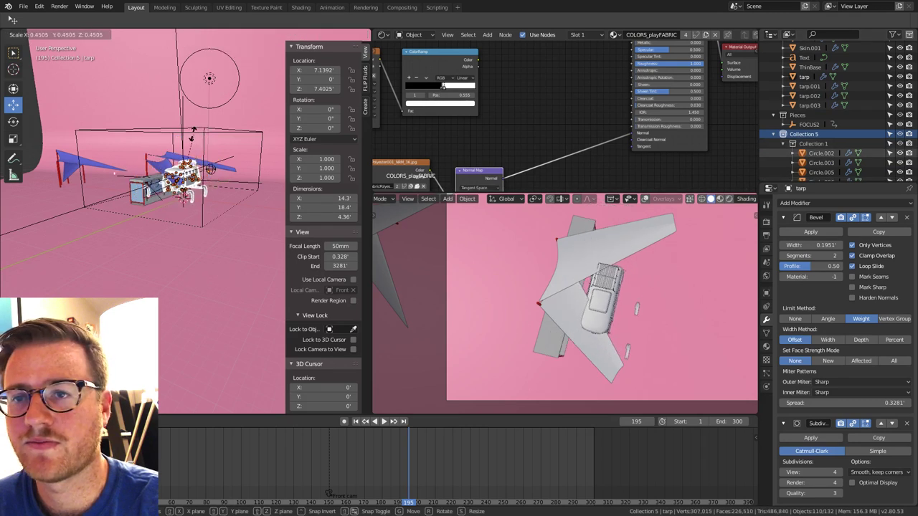
key("Escape")
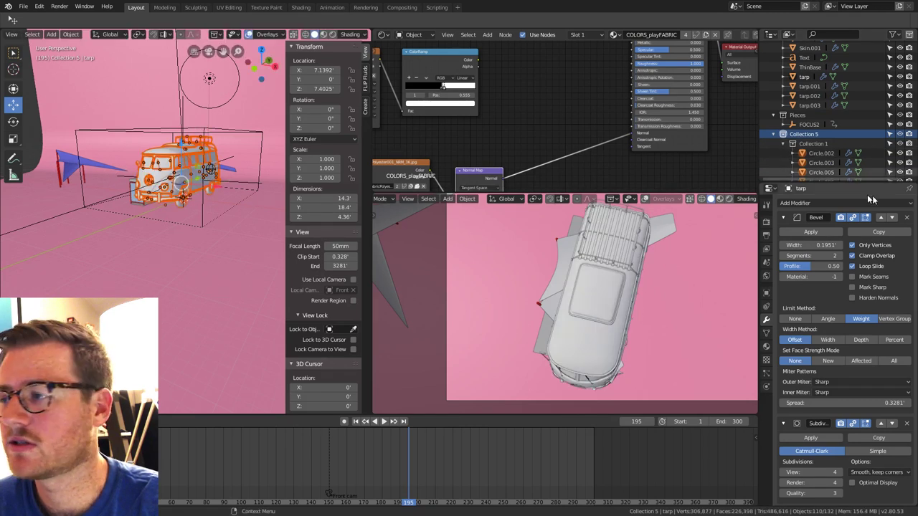
Select all objects in Collection 5 and add a cube-shaped empty at the world origin.
right_click(807, 136)
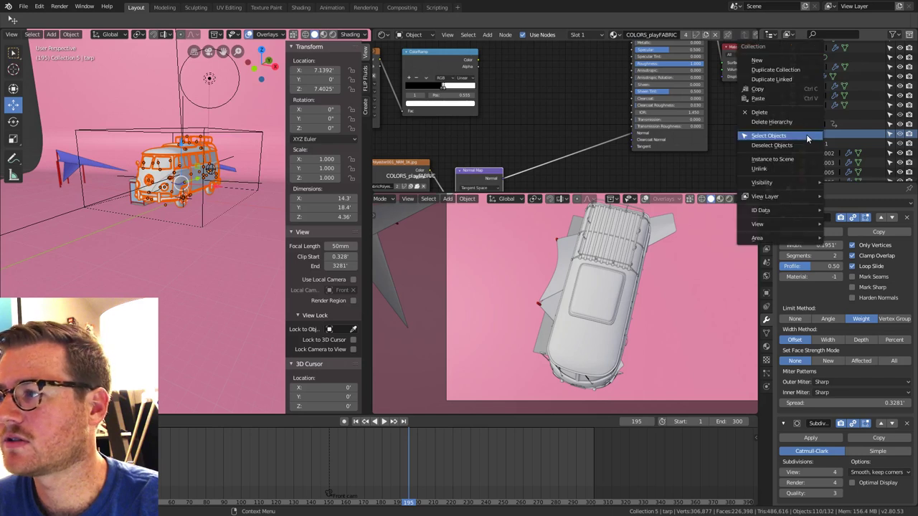
left_click(806, 136)
middle_click_drag(193, 156, 200, 161)
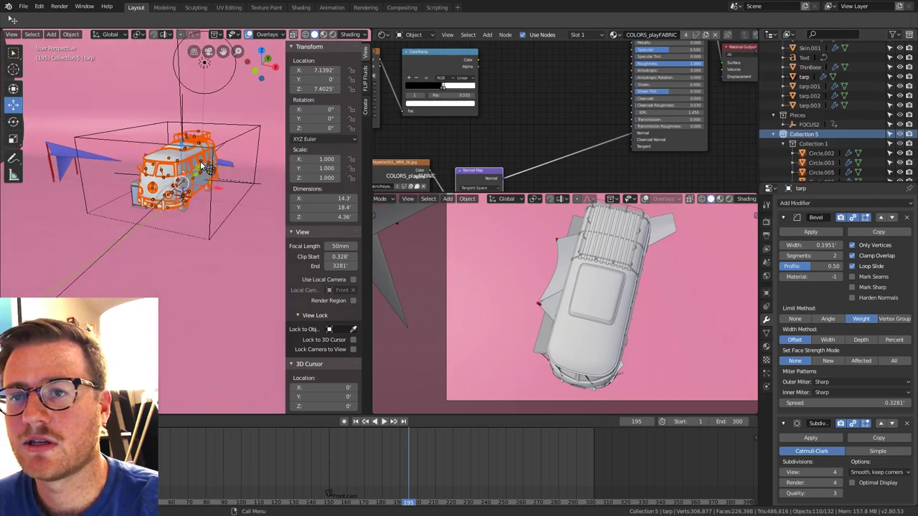
key("shift+a")
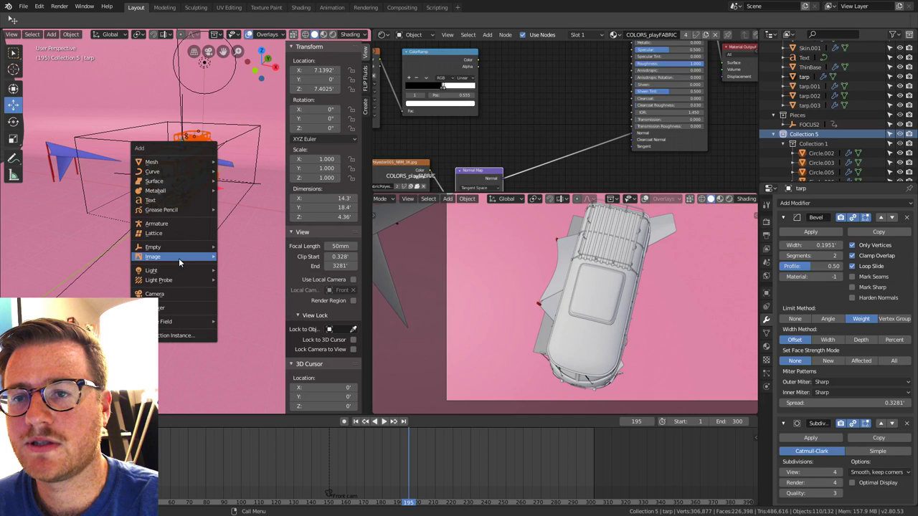
mouse_move(198, 247)
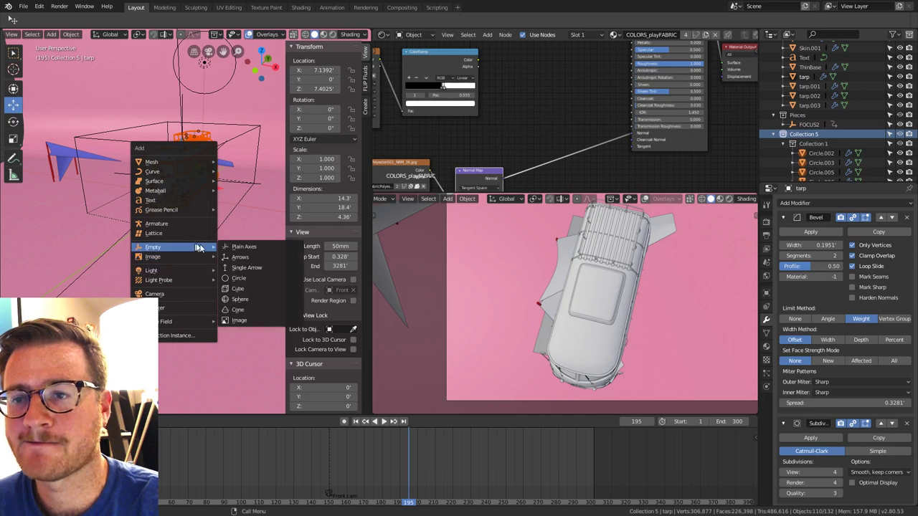
left_click(245, 288)
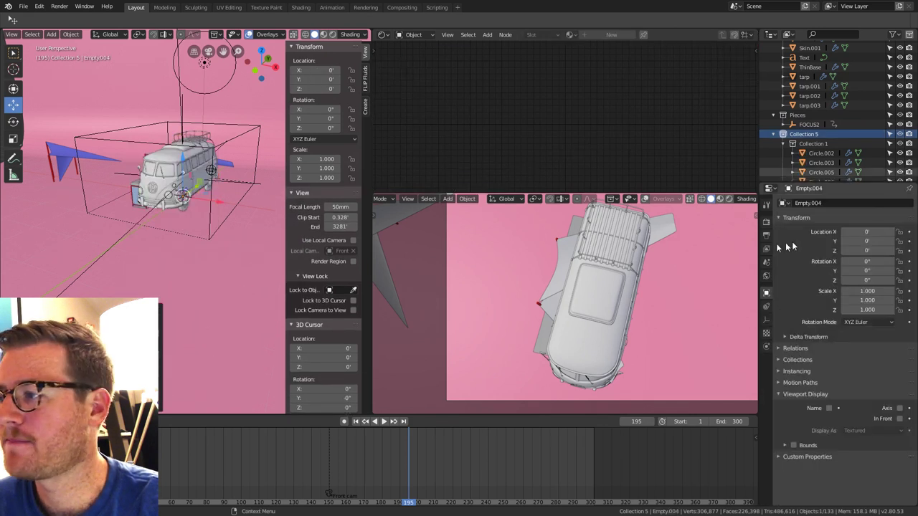
Set the cube empty's display size to 12' and raise it along Z to about 6.48'.
left_click(766, 320)
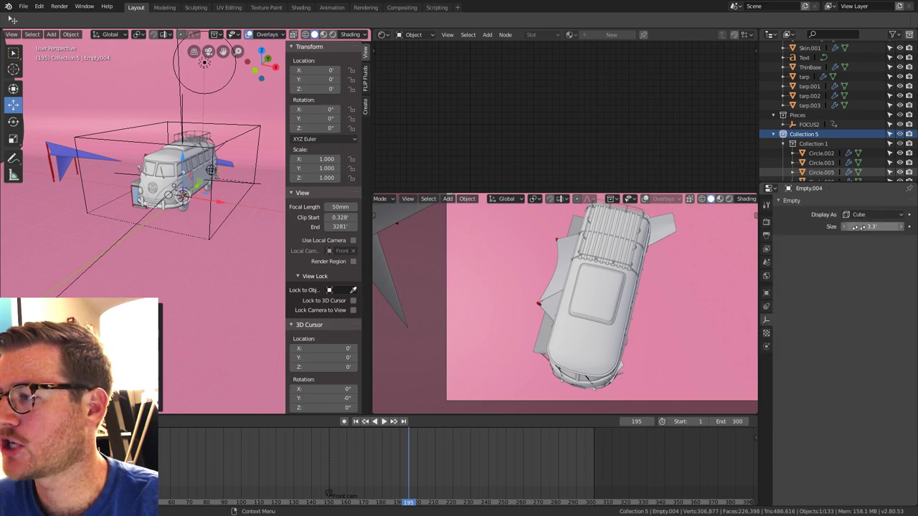
mouse_move(858, 227)
left_mouse_down()
mouse_move(889, 227)
mouse_move(860, 226)
left_mouse_up()
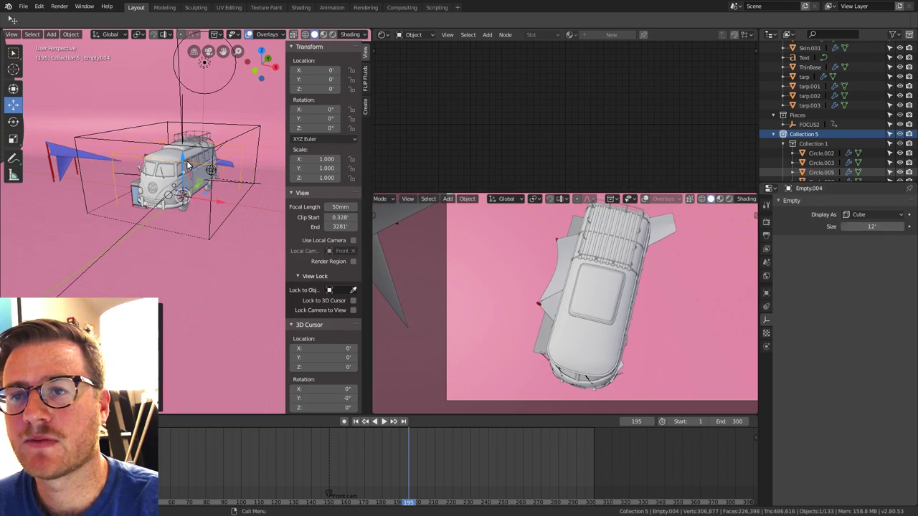
left_click_drag(185, 158, 183, 136)
Parent all objects in Collection 5 to the cube empty, keeping their transforms.
right_click(816, 134)
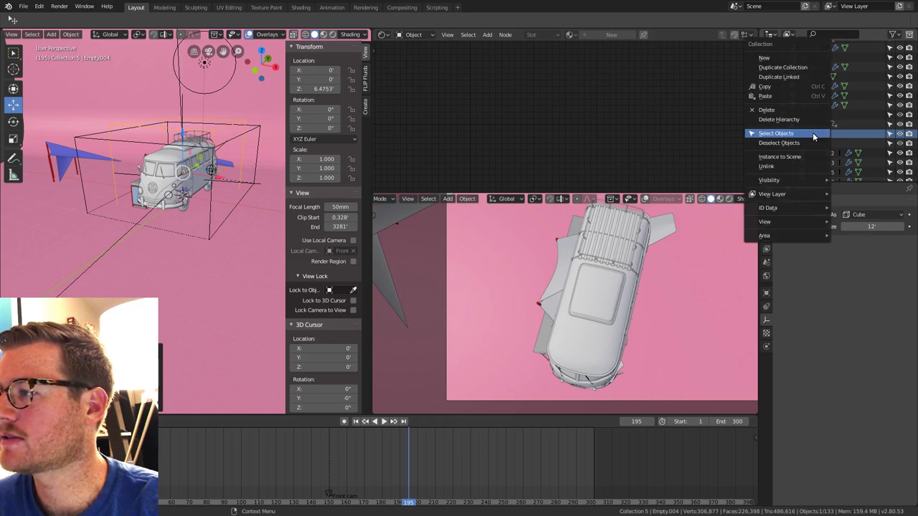
left_click(776, 134)
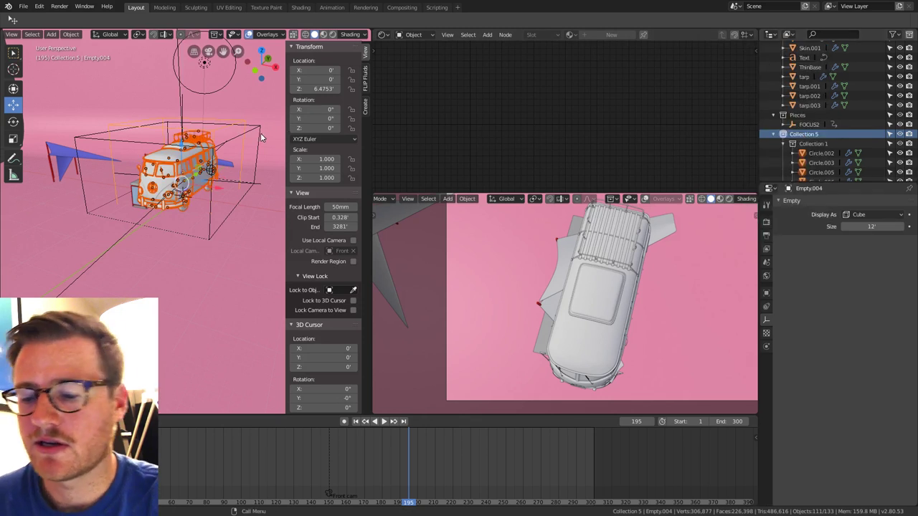
key("ctrl+p")
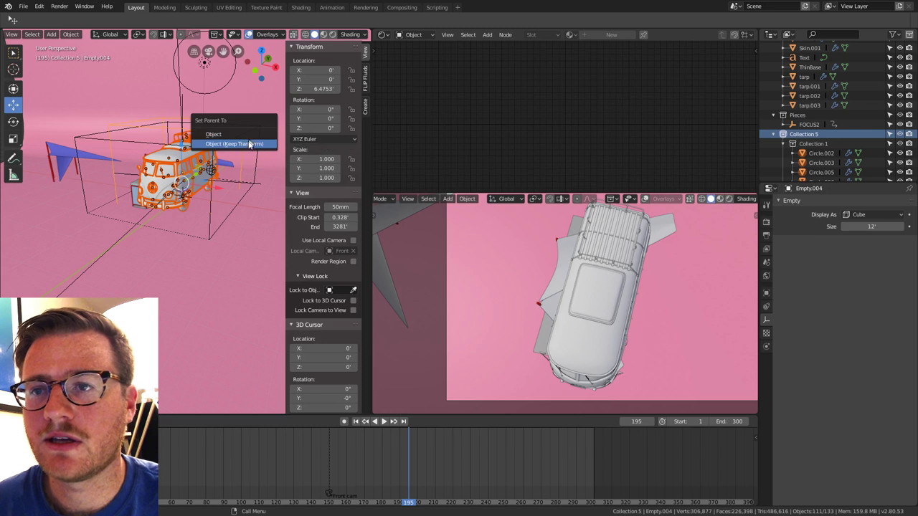
left_click(248, 145)
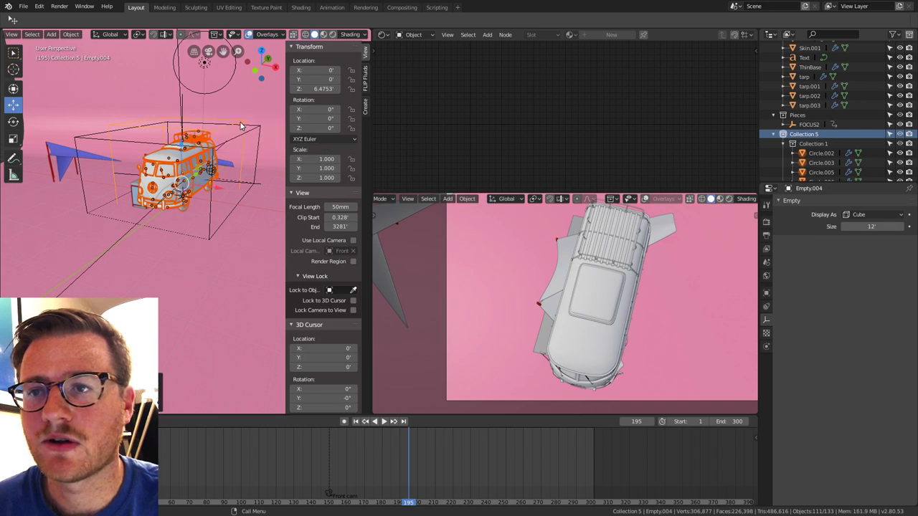
Select only the cube empty and try scaling the van down through it, cancelling each attempt.
left_click(240, 124)
key("r")
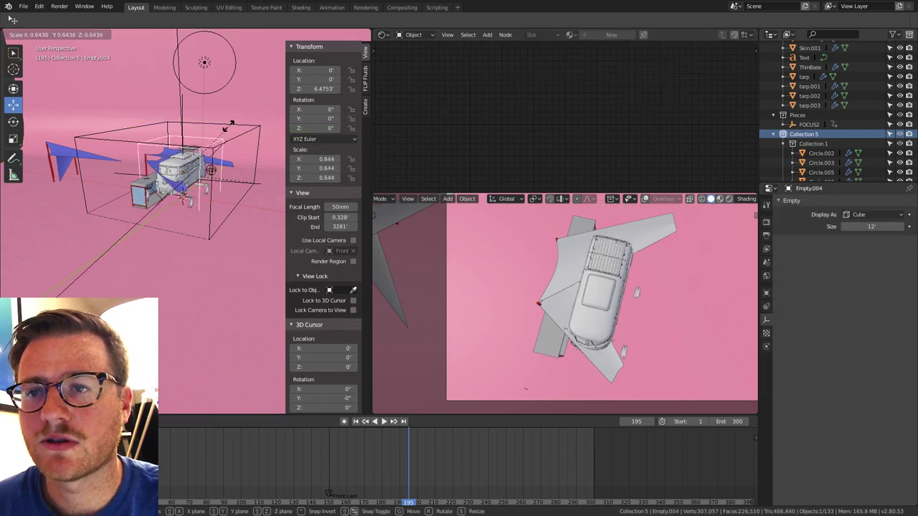
key("Escape")
middle_click_drag(193, 154, 243, 118)
key("s")
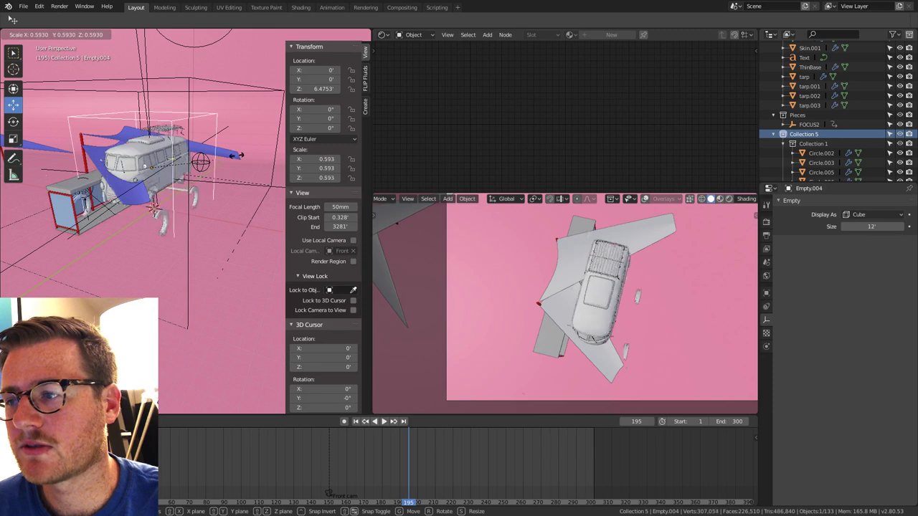
right_click(259, 149)
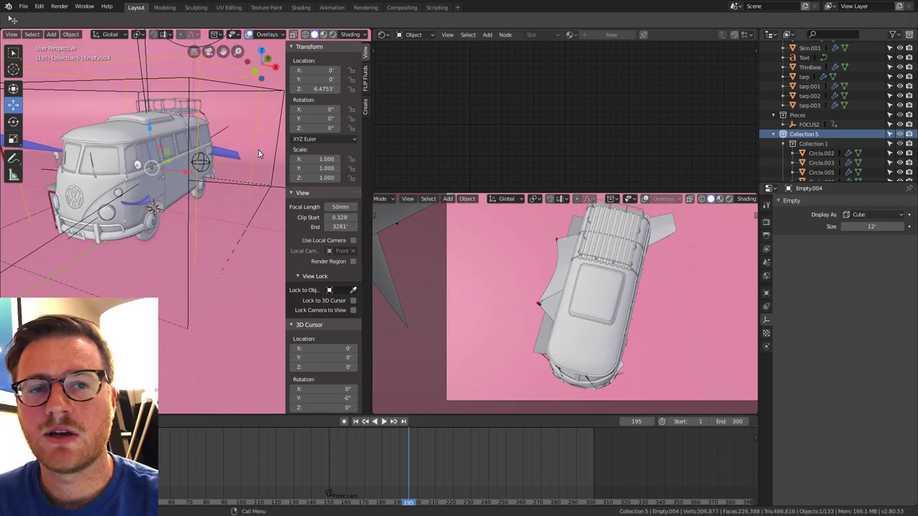